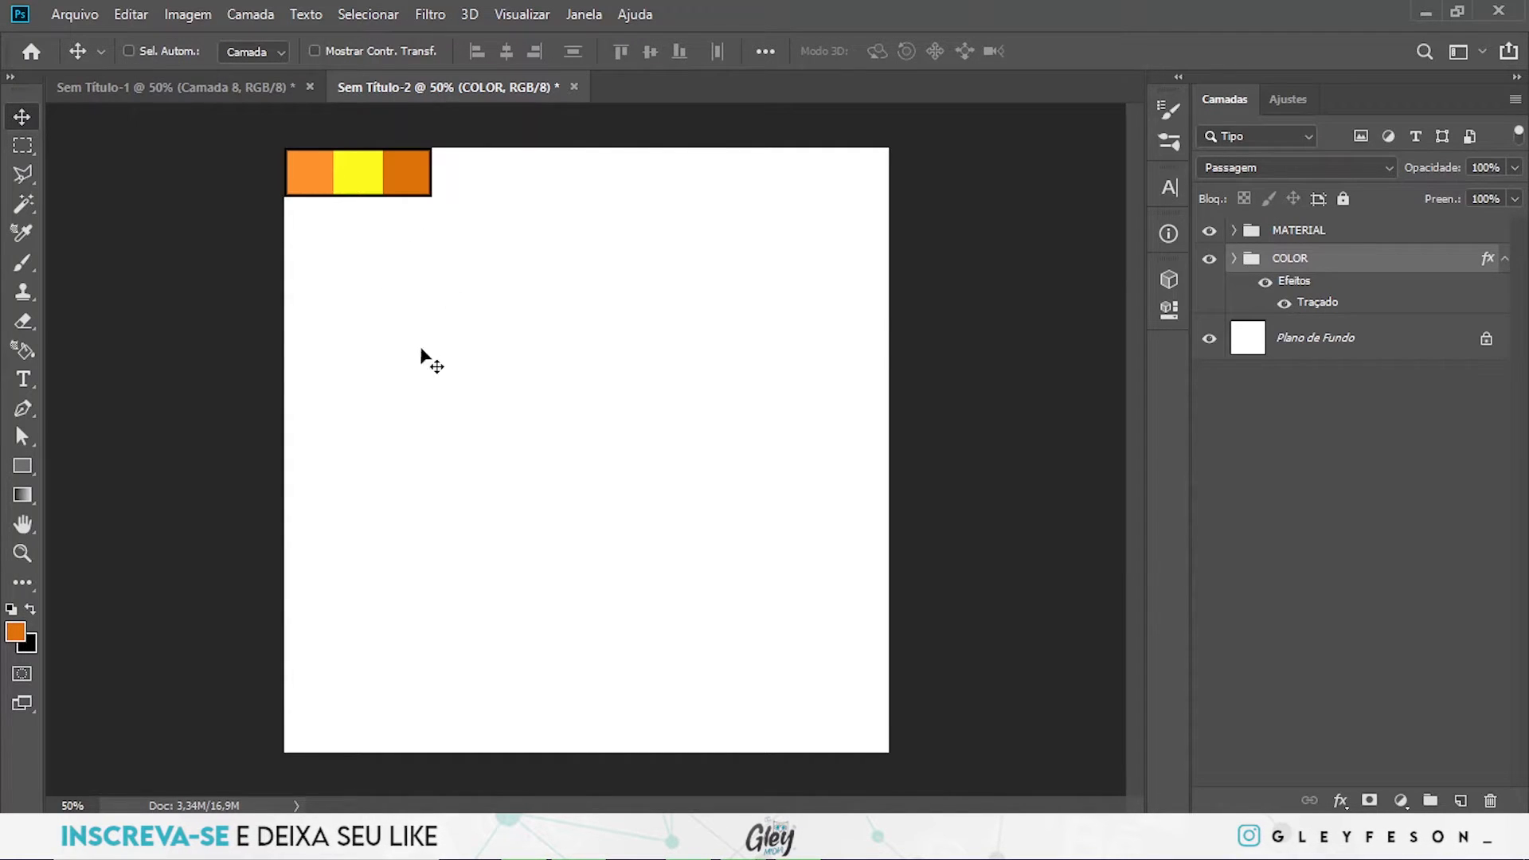
- Add a solid colour fill layer in light orange ff932a, sampled from the first palette swatch, directly above the background
left_click(1330, 233)
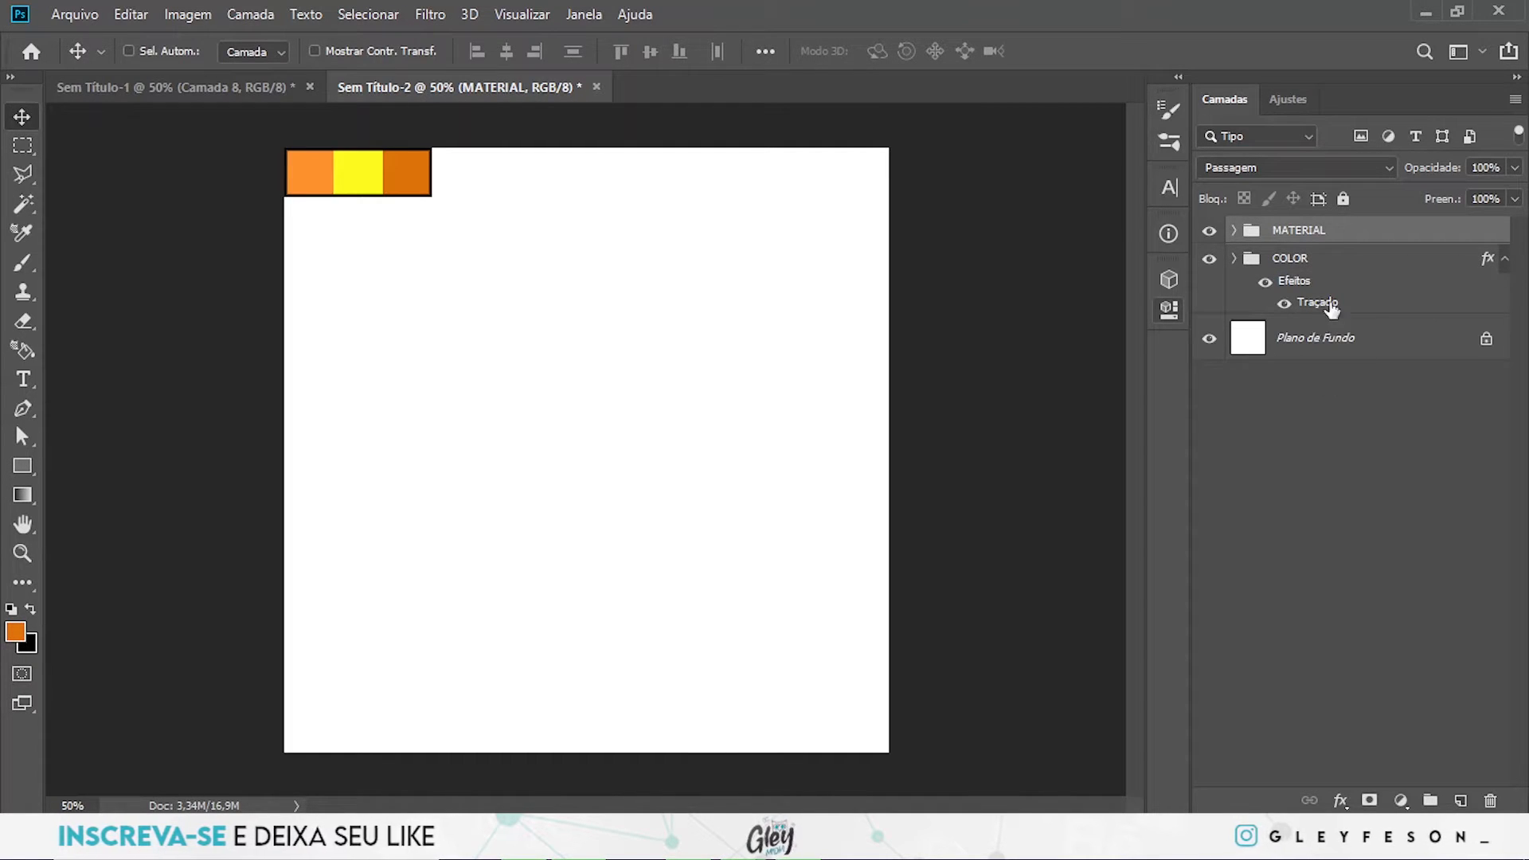
left_click(1316, 344)
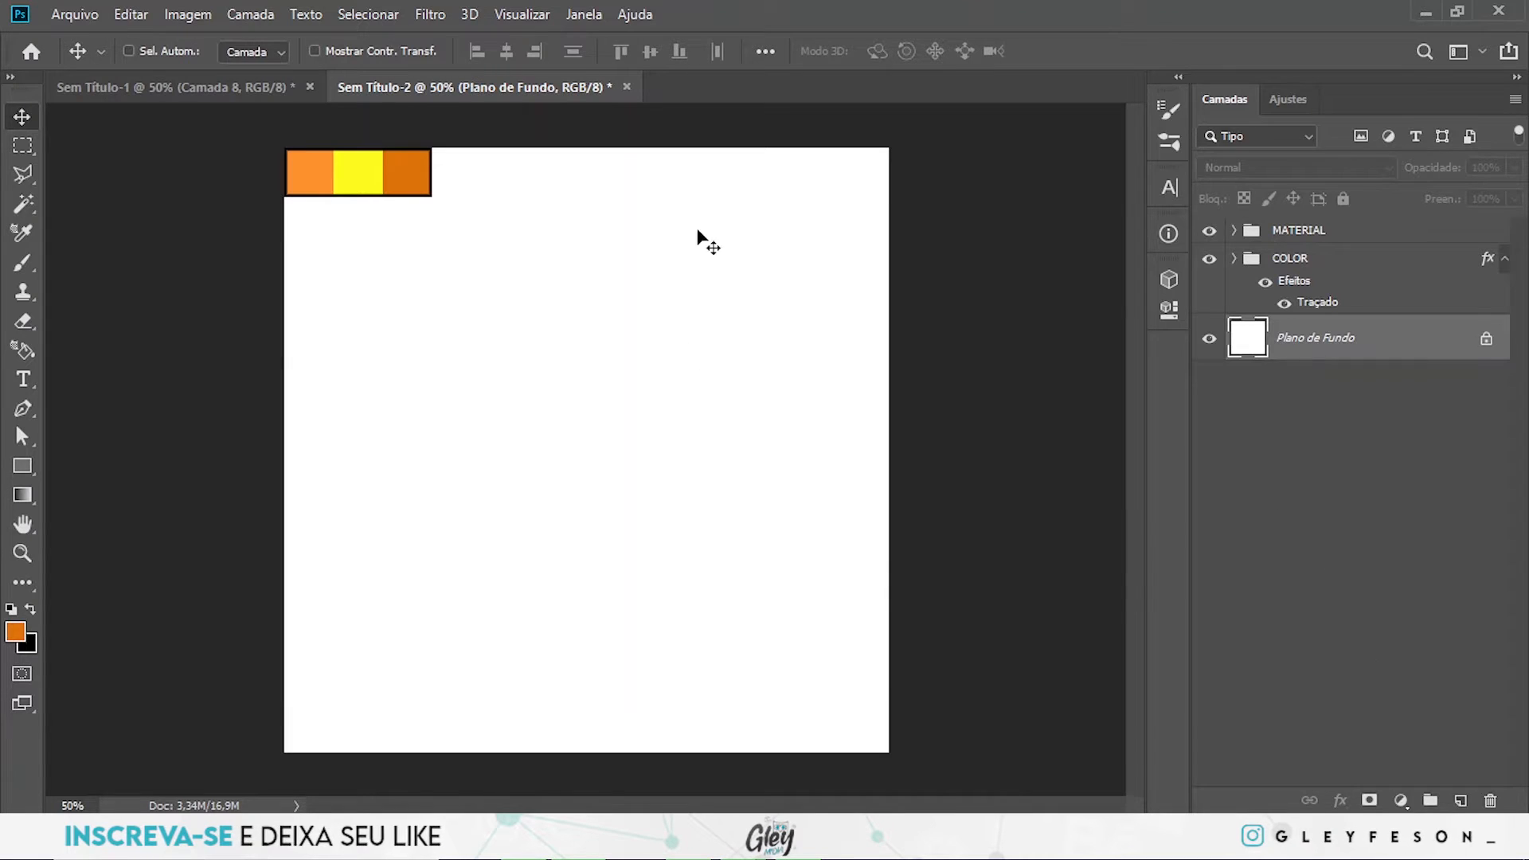
left_click(1401, 800)
left_click(1412, 415)
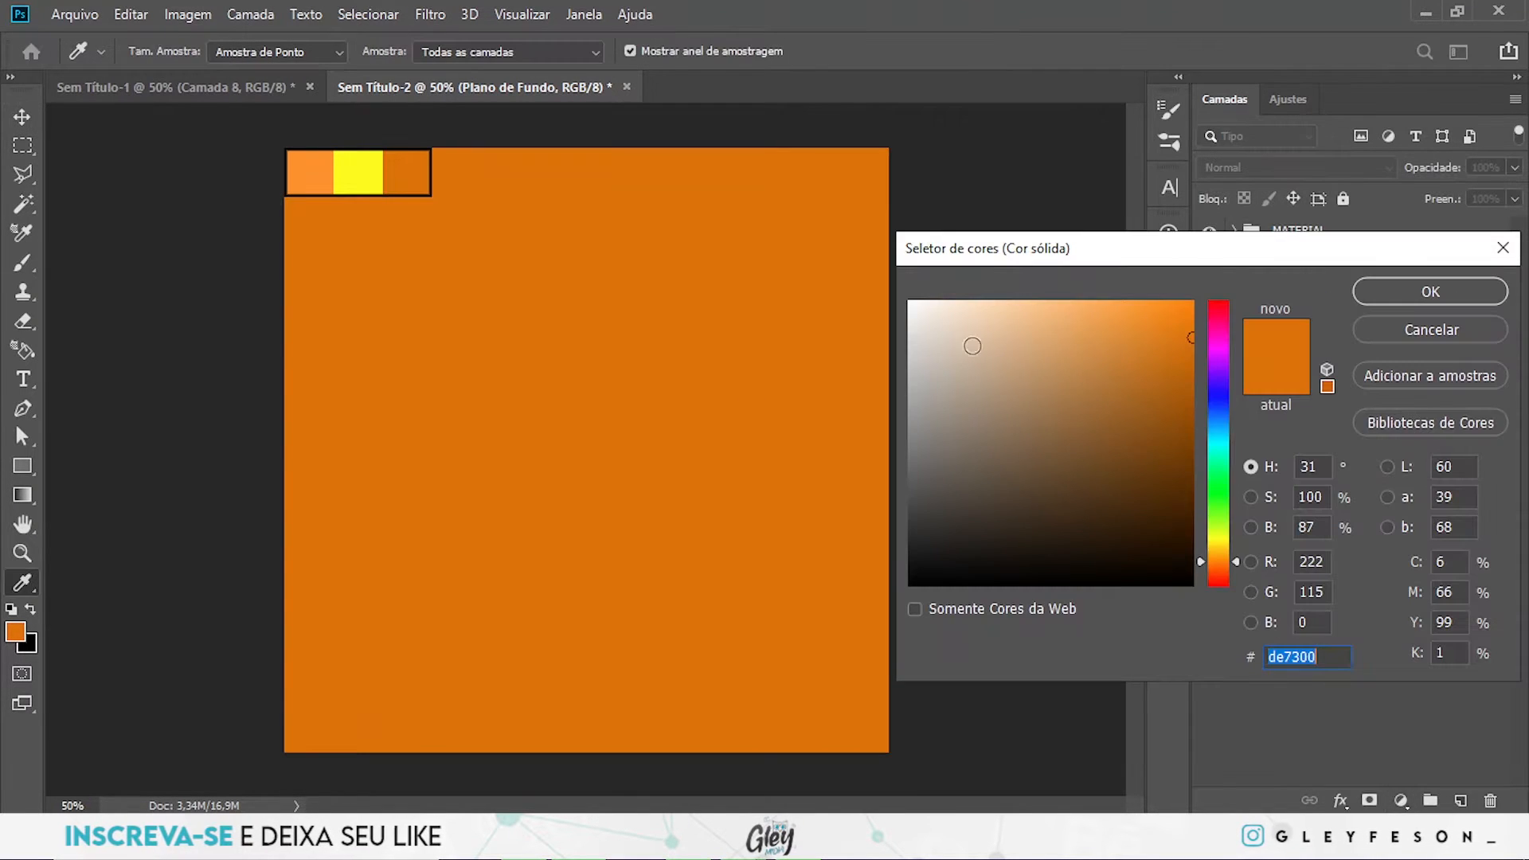
left_click(311, 175)
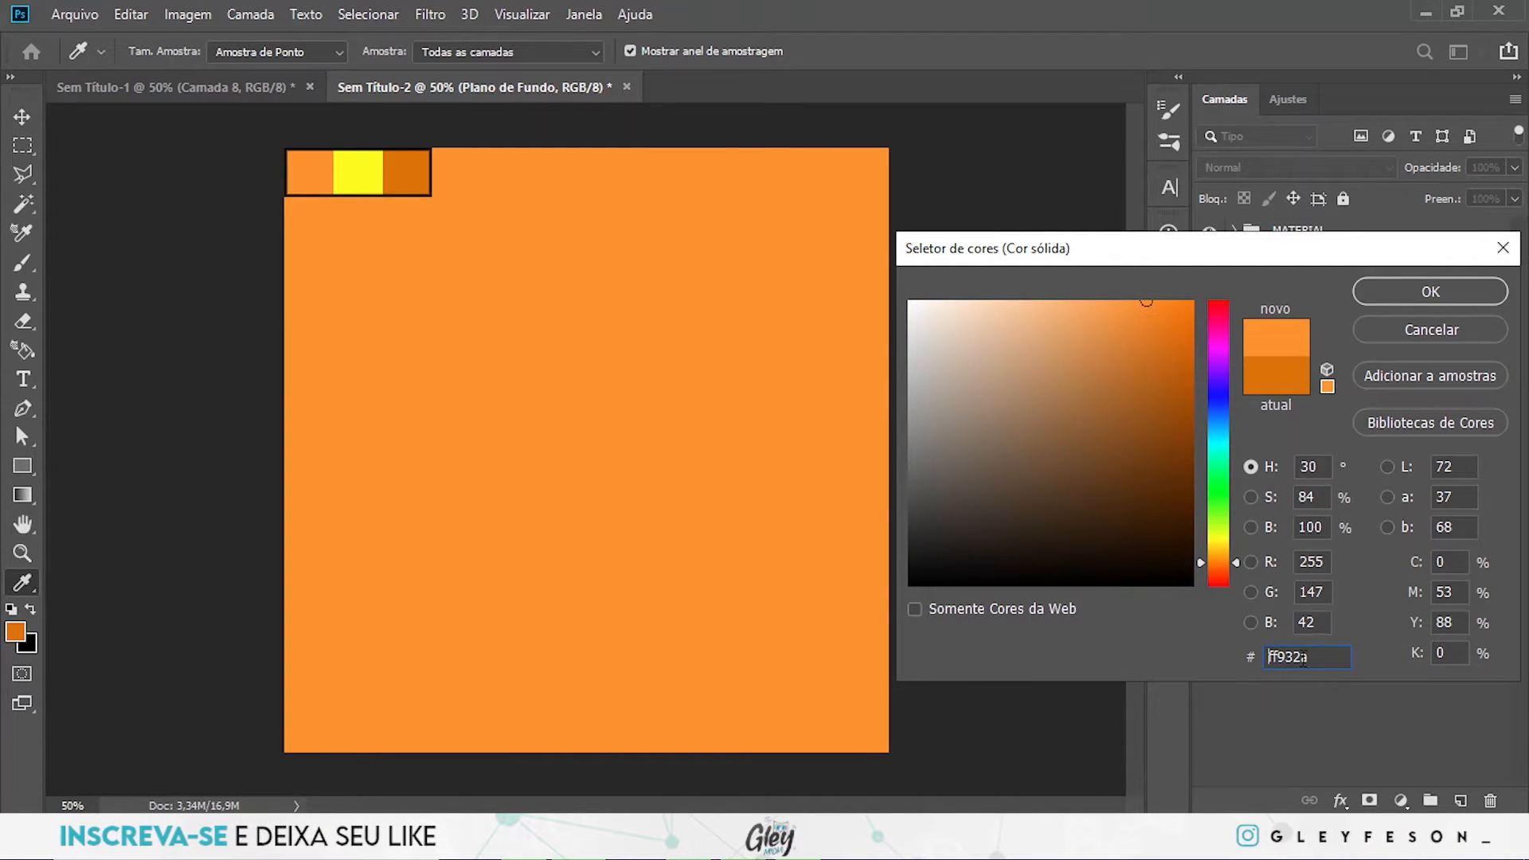
left_click(1417, 290)
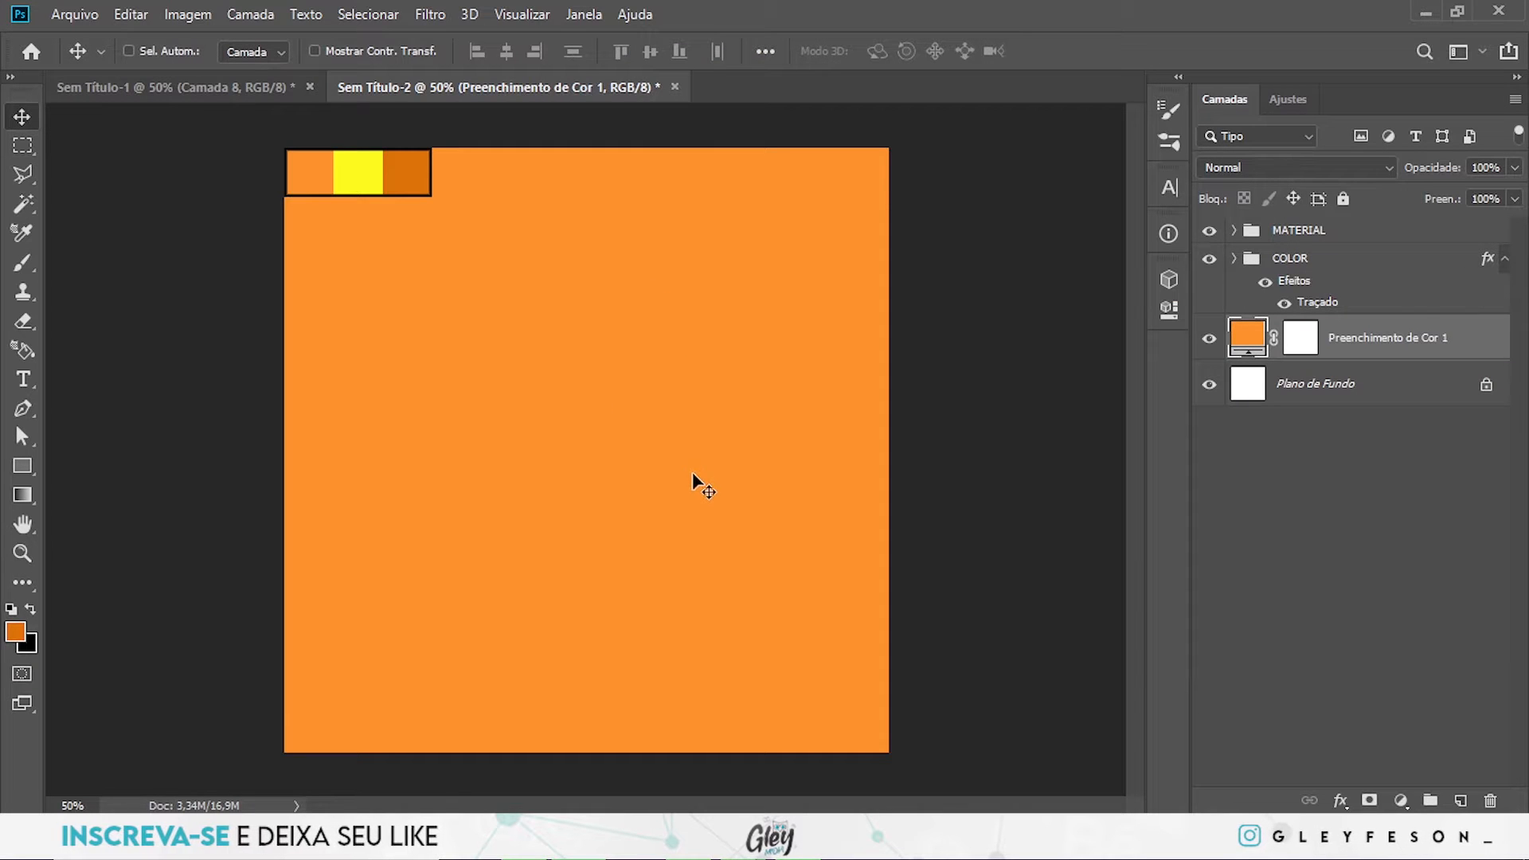
- Show the Camada 4 texture layer and move it out of the MATERIAL group to directly above the orange fill layer
left_click(1234, 231)
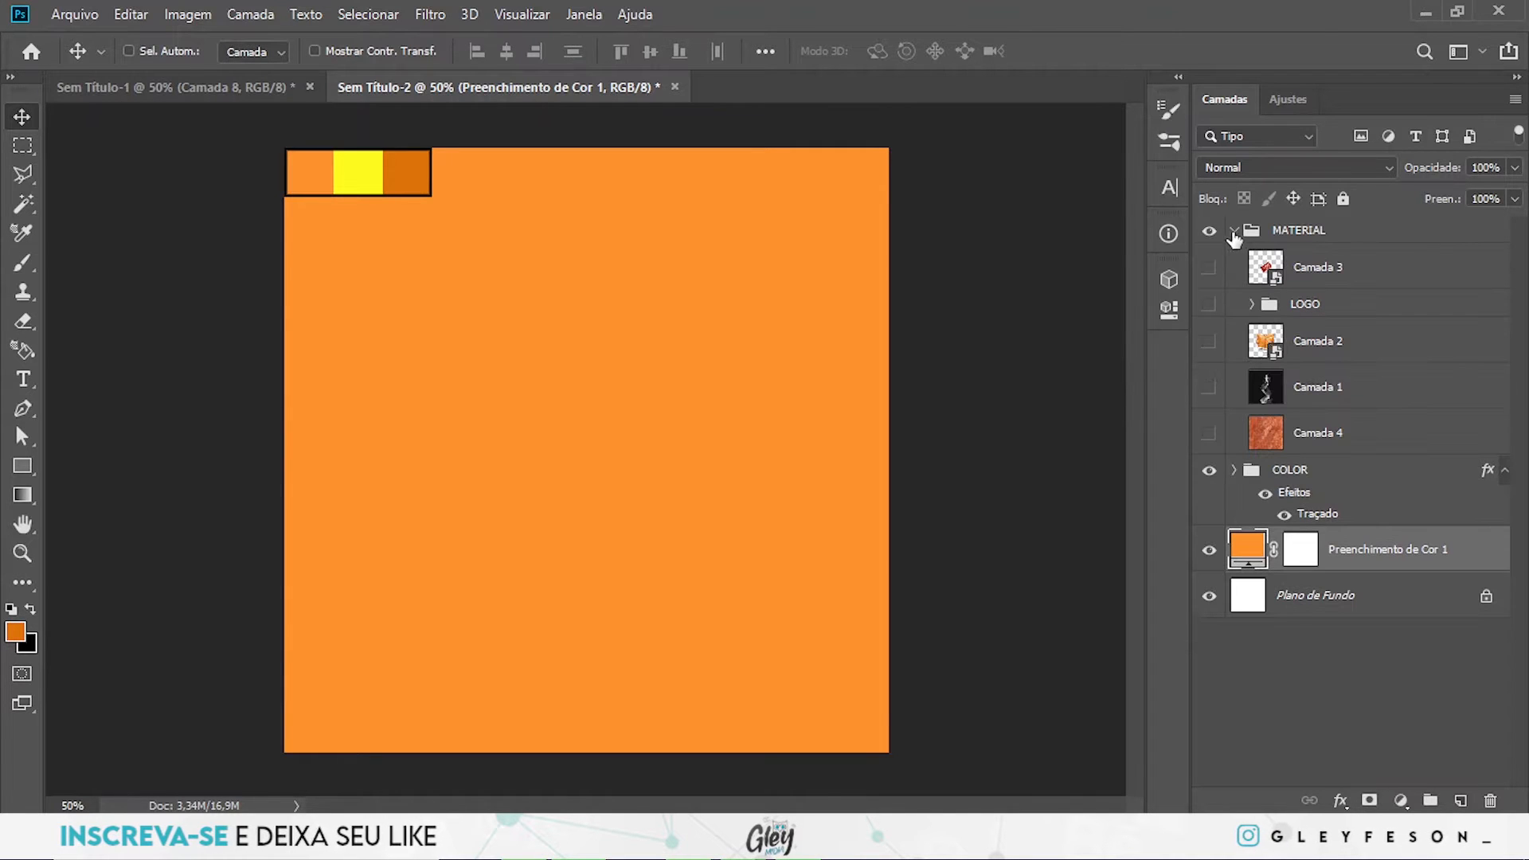
left_click(1208, 437)
left_click_drag(1350, 434, 1346, 527)
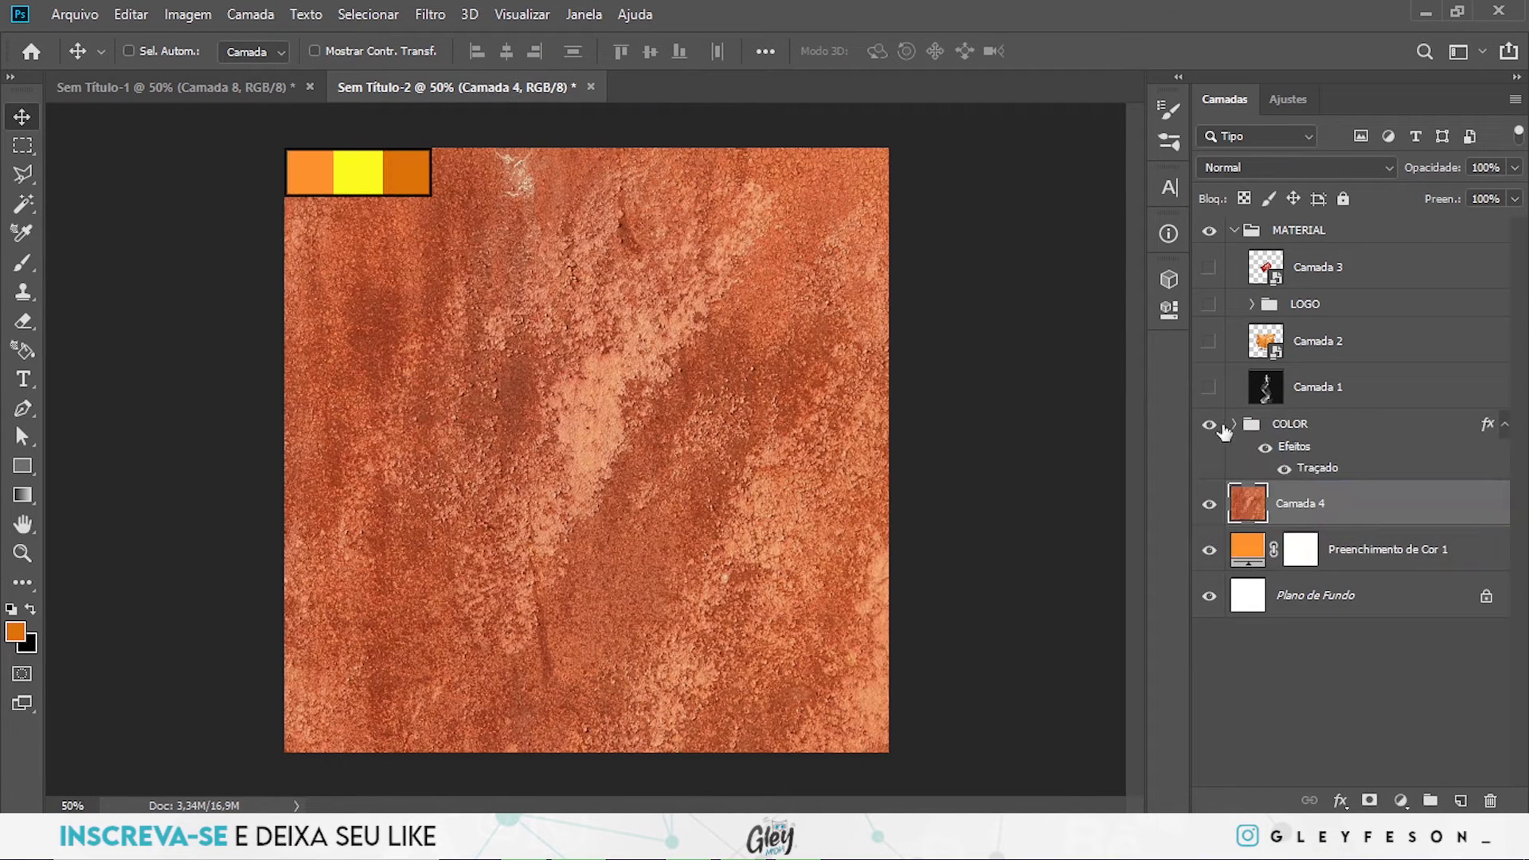
left_click(1236, 231)
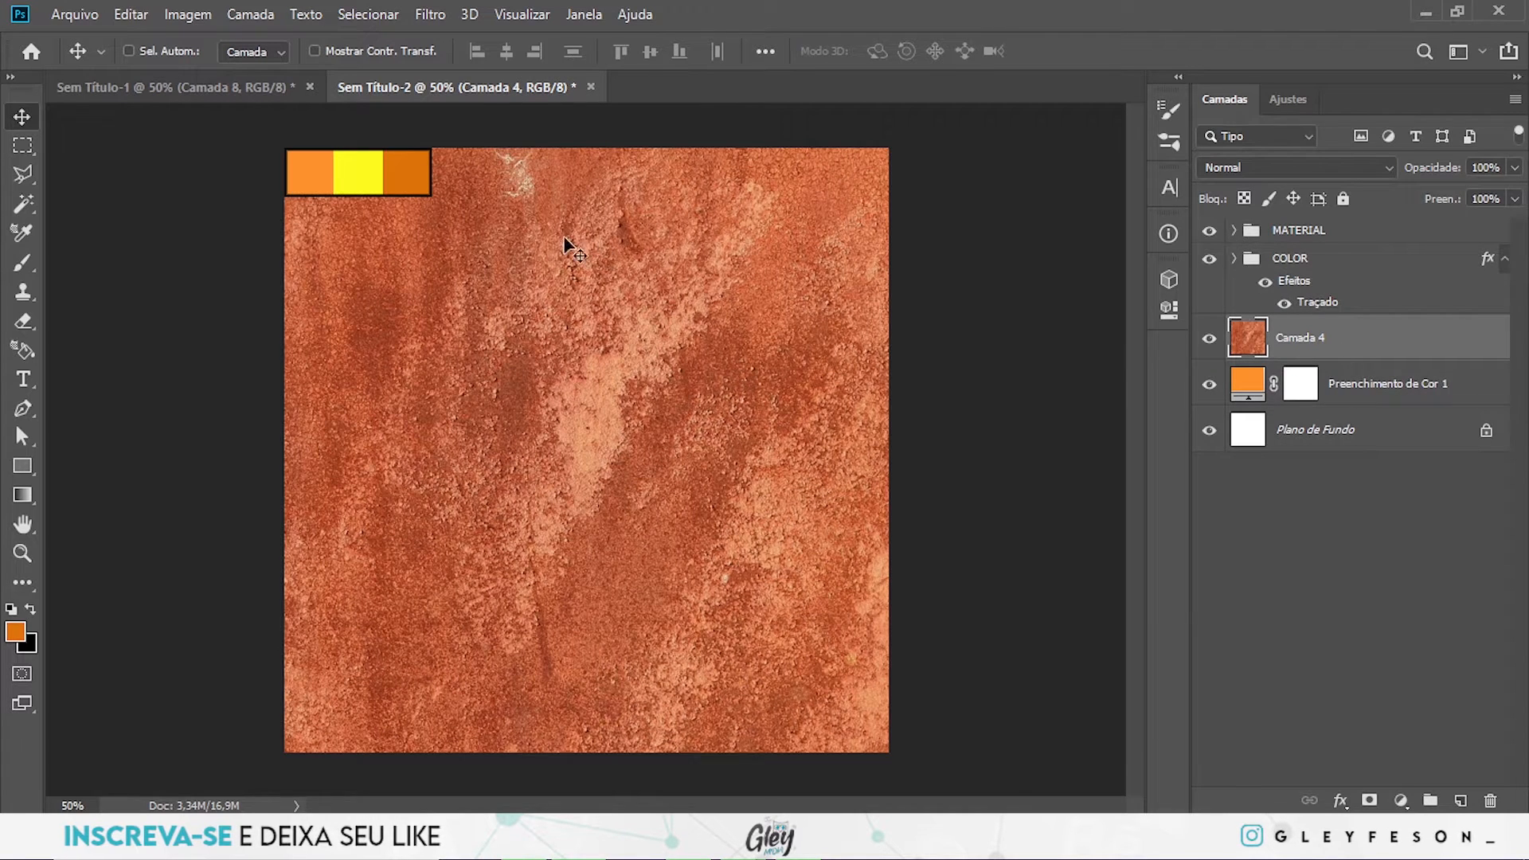
- Set the texture layer's blend mode to Divisão and its fill to 24%
left_click(1292, 169)
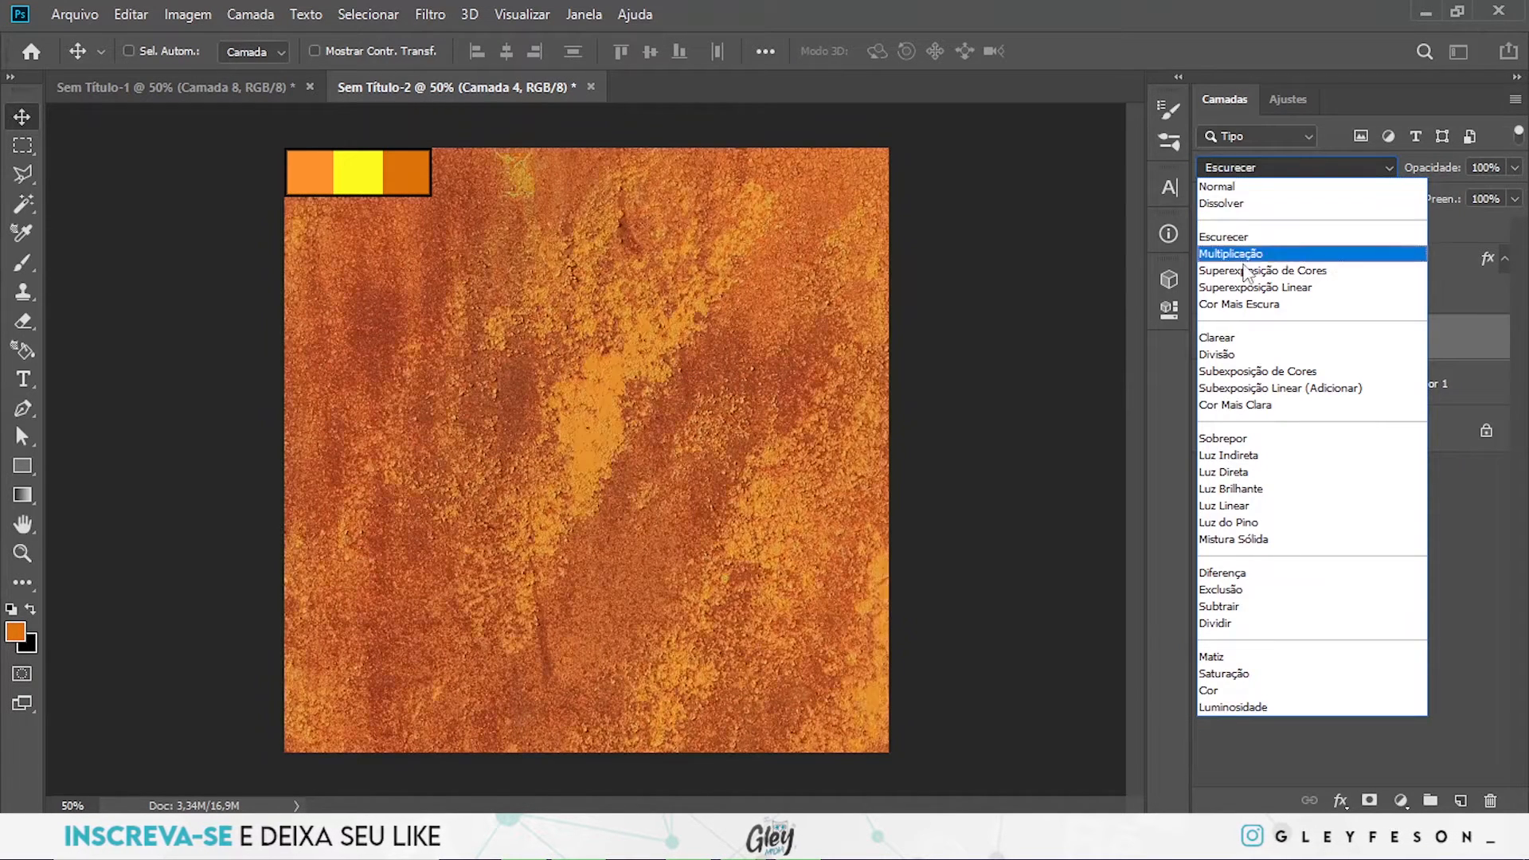
left_click(1240, 356)
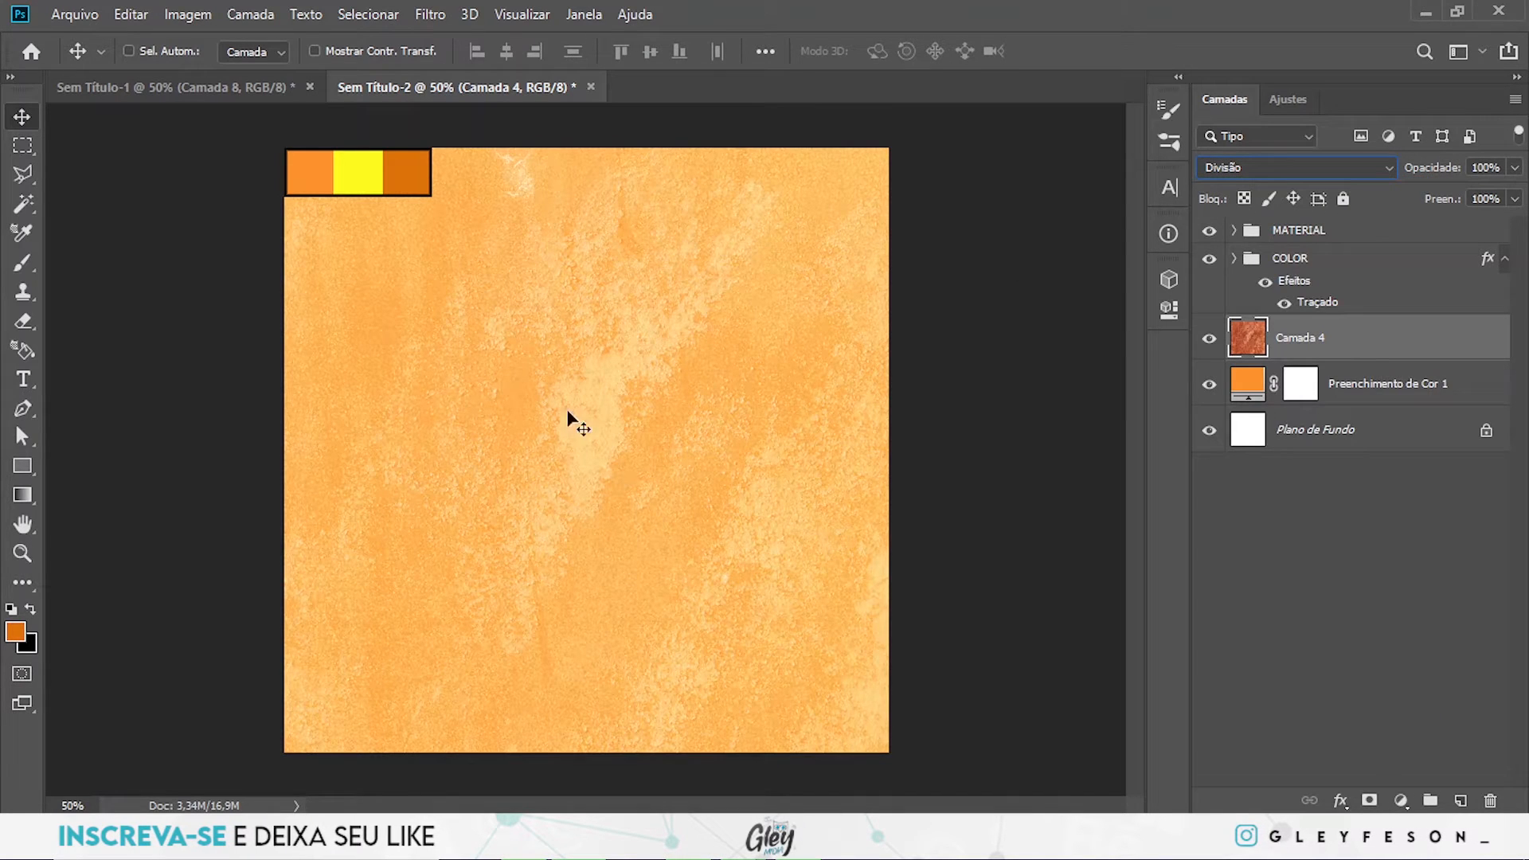
left_click(1515, 199)
left_click_drag(1517, 224, 1449, 226)
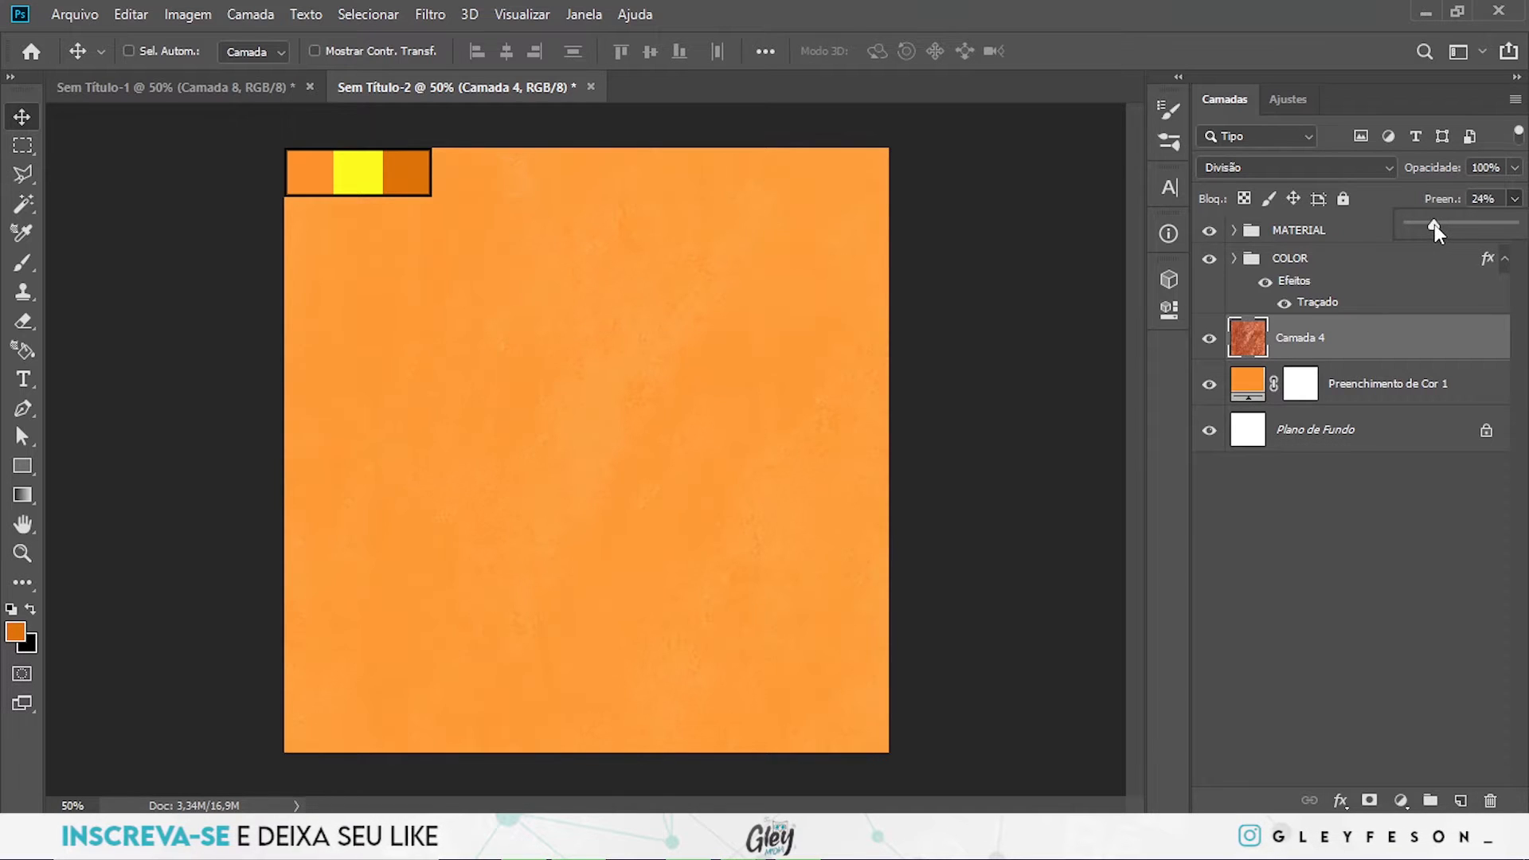
left_click(1396, 349)
- Move the LOGO group out of MATERIAL to above the texture, show it, and place the logo at the canvas's bottom centre
left_click(1235, 230)
left_click_drag(1316, 311, 1242, 482)
left_click(1209, 468)
left_click_drag(578, 456, 581, 712)
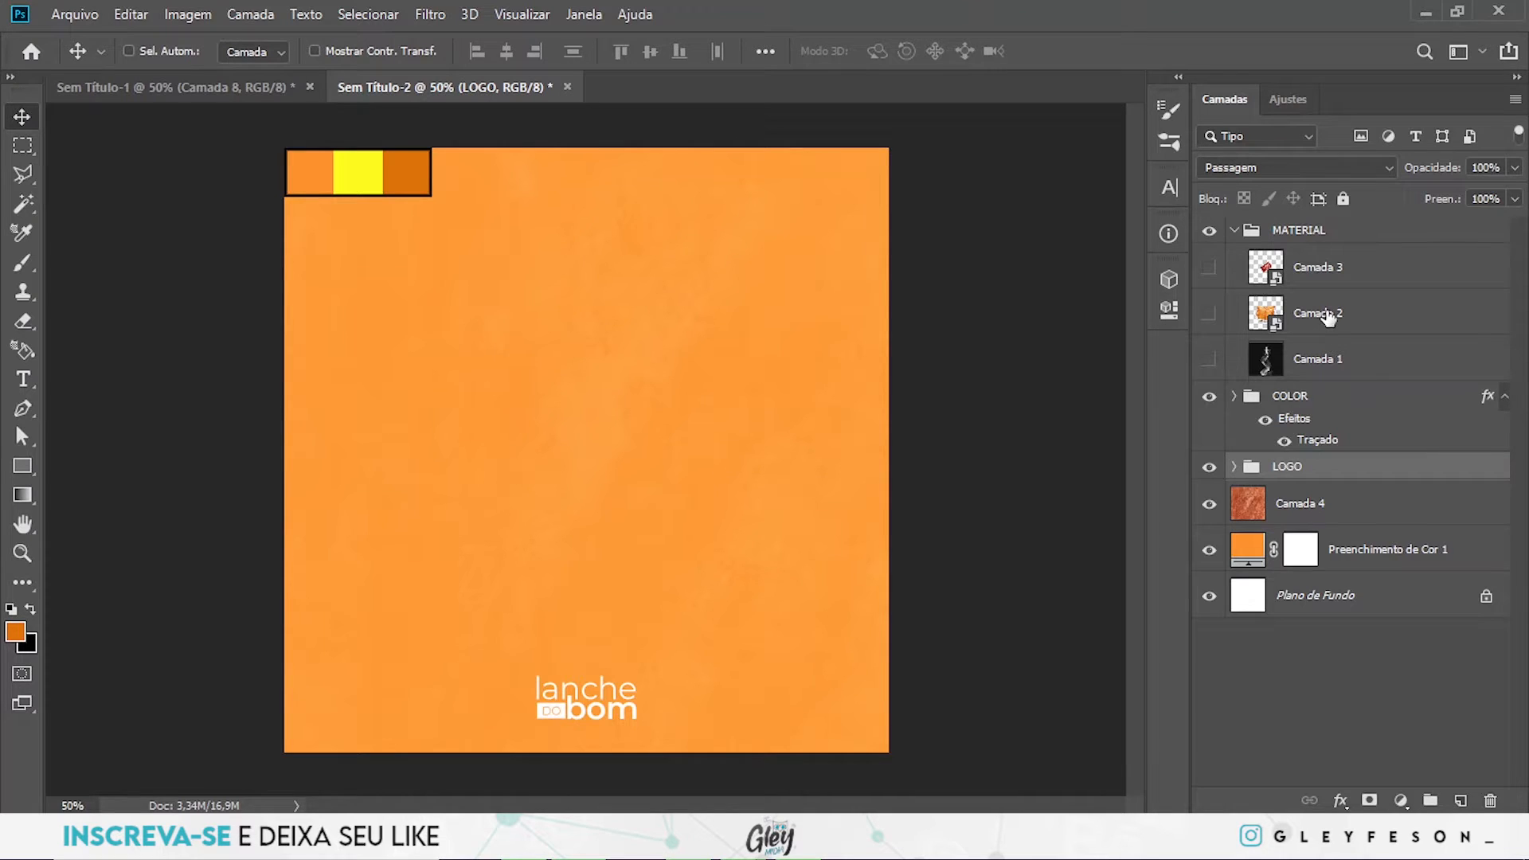
- Show the pastry basket layer Camada 2 and move it out of the MATERIAL group to directly above the LOGO group
left_click(1209, 314)
left_click_drag(1334, 321, 1329, 462)
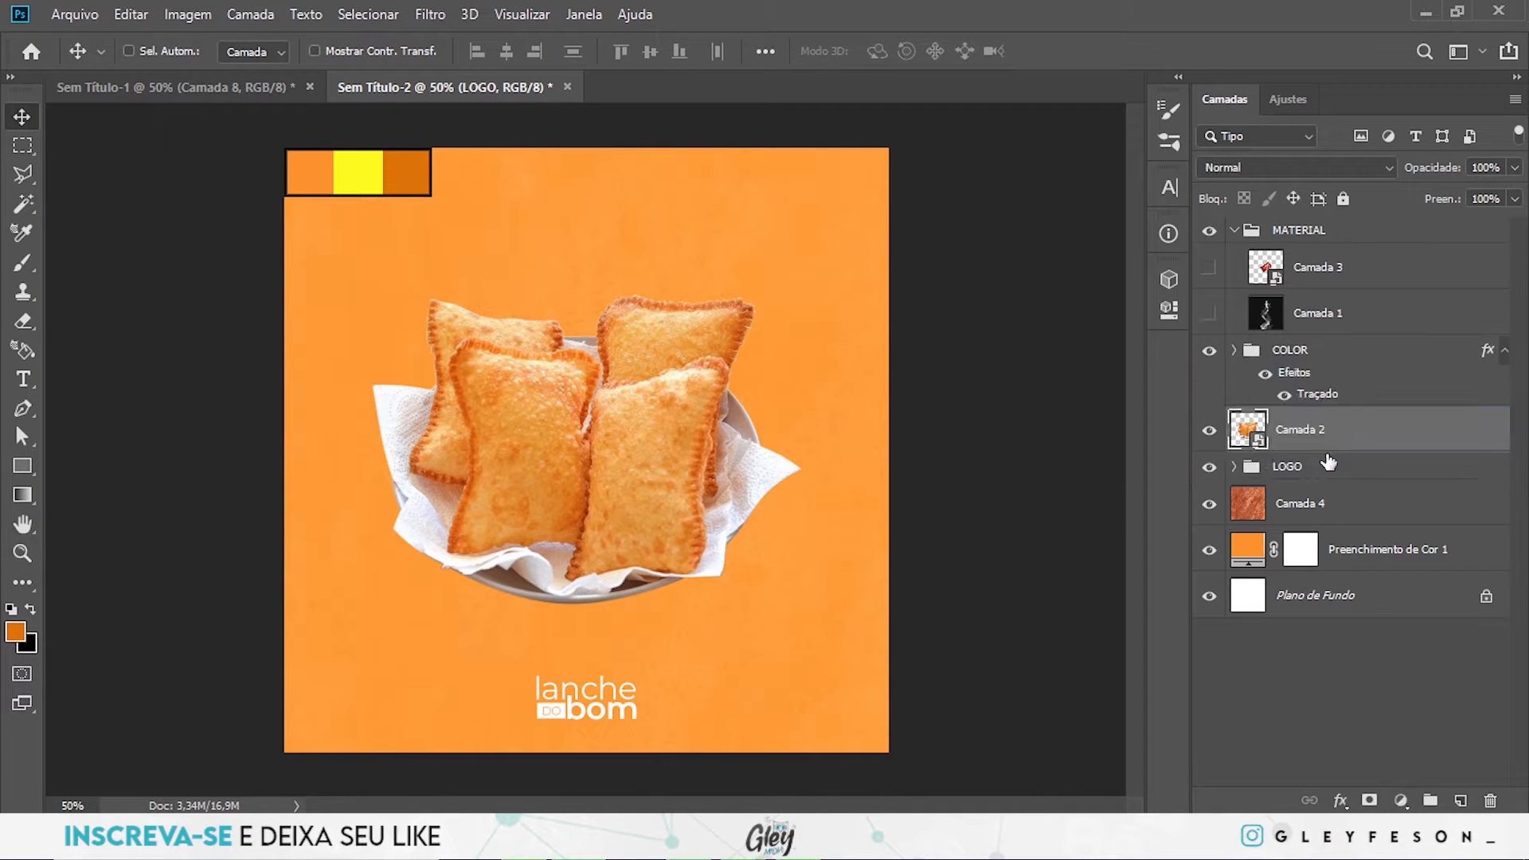
left_click(1234, 231)
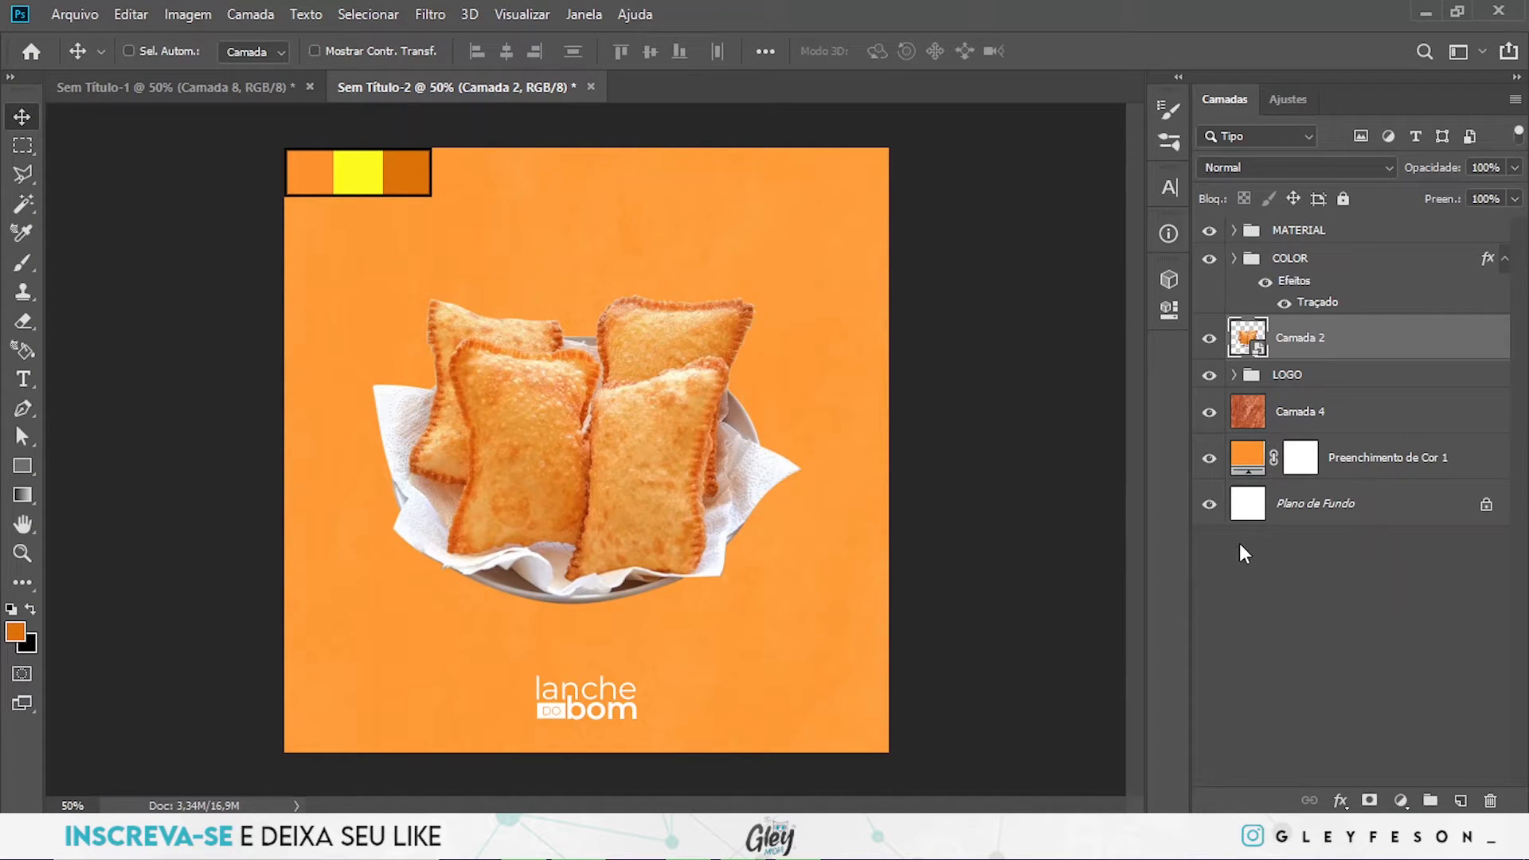
- Hide the pastry basket and add a text line reading "PEÇA ACGORA!" above the texture layer, left of the canvas centre
left_click(1448, 426)
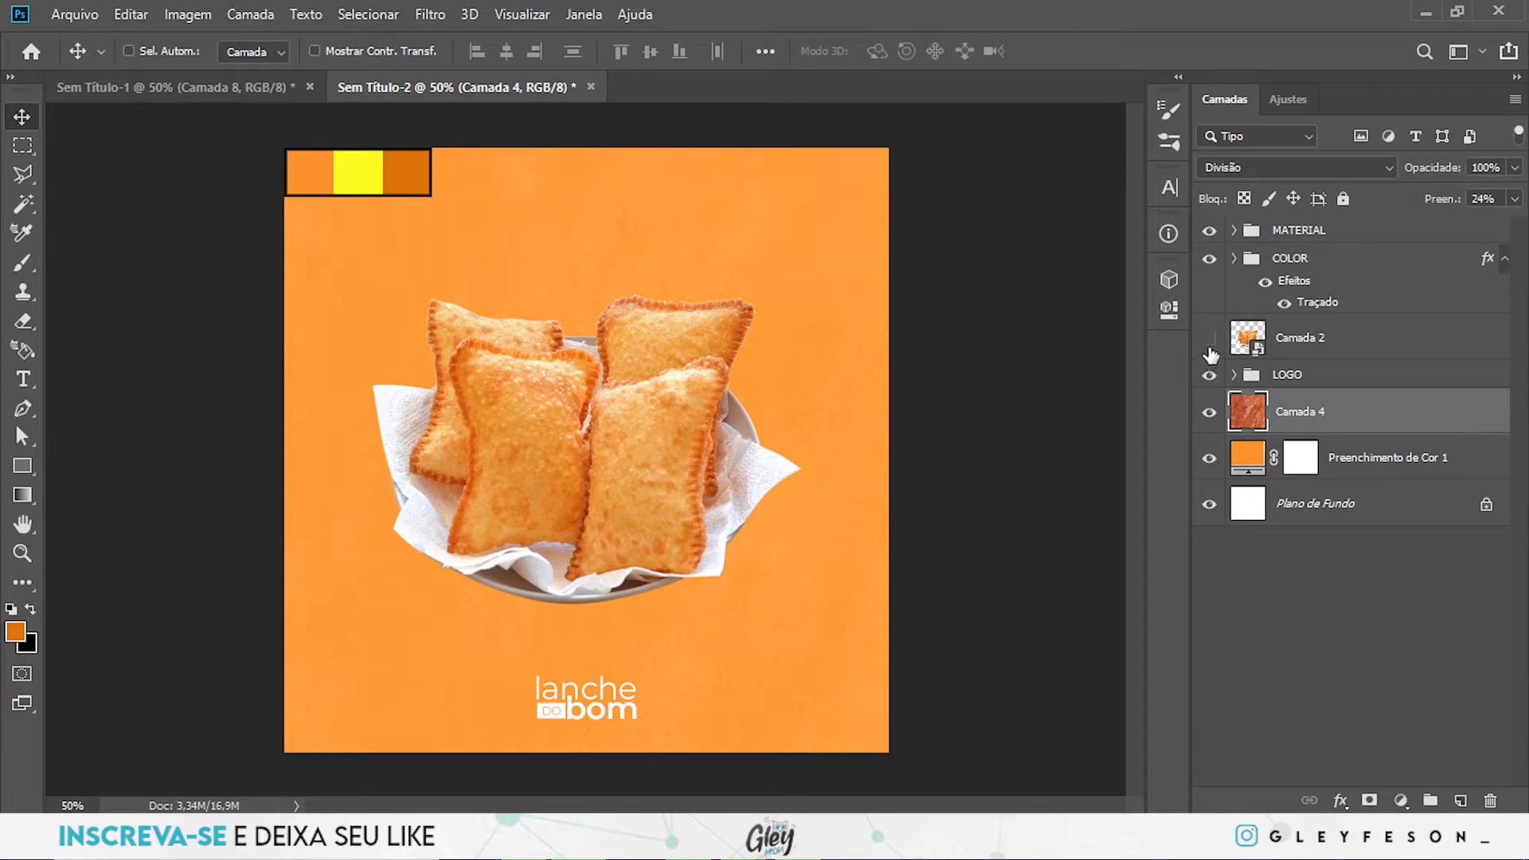
left_click(1210, 349)
key("t")
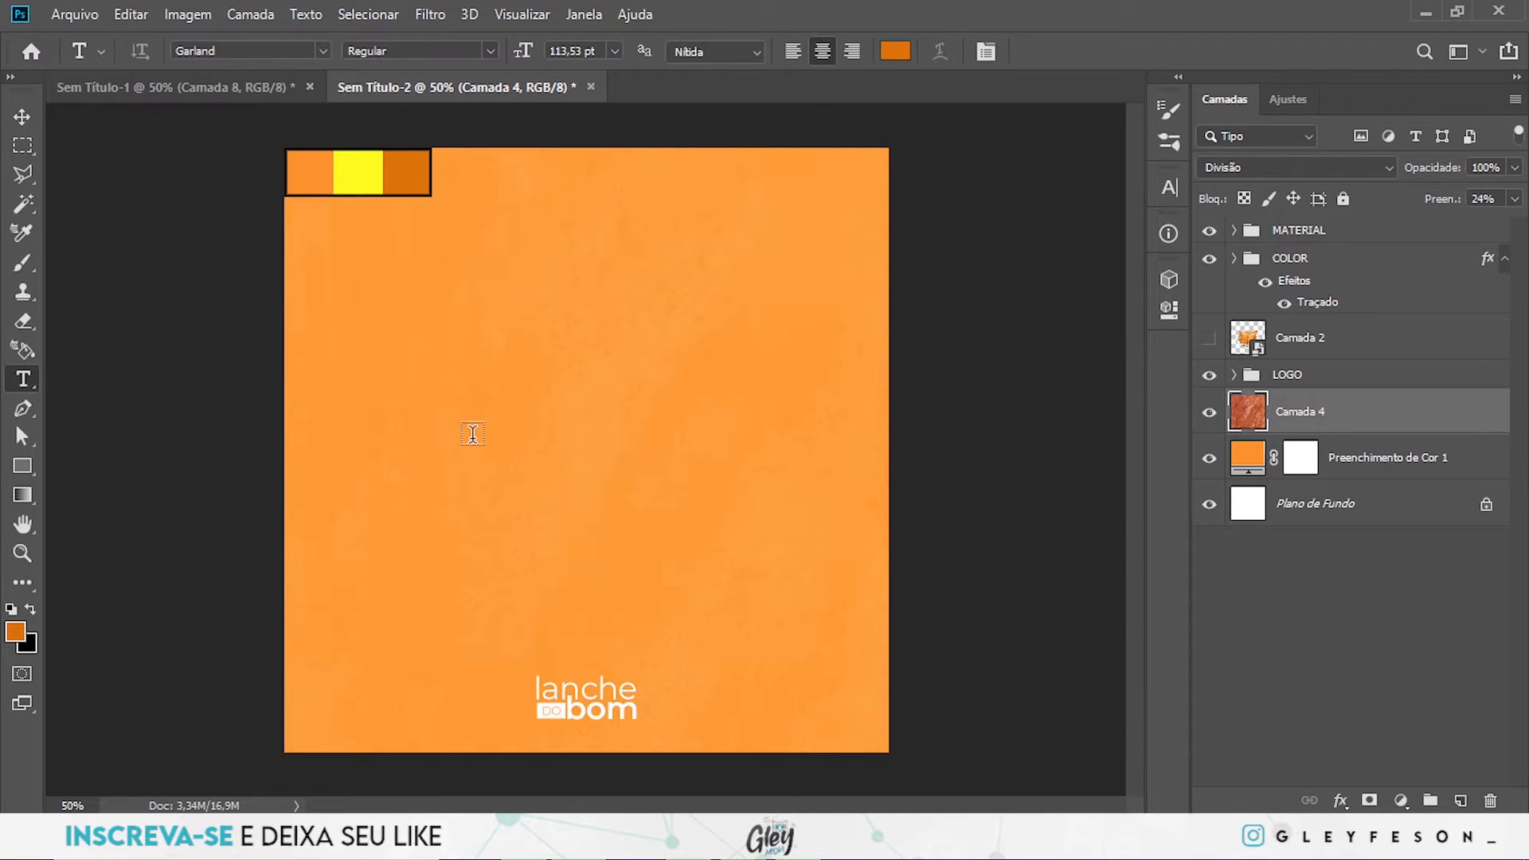
left_click(469, 433)
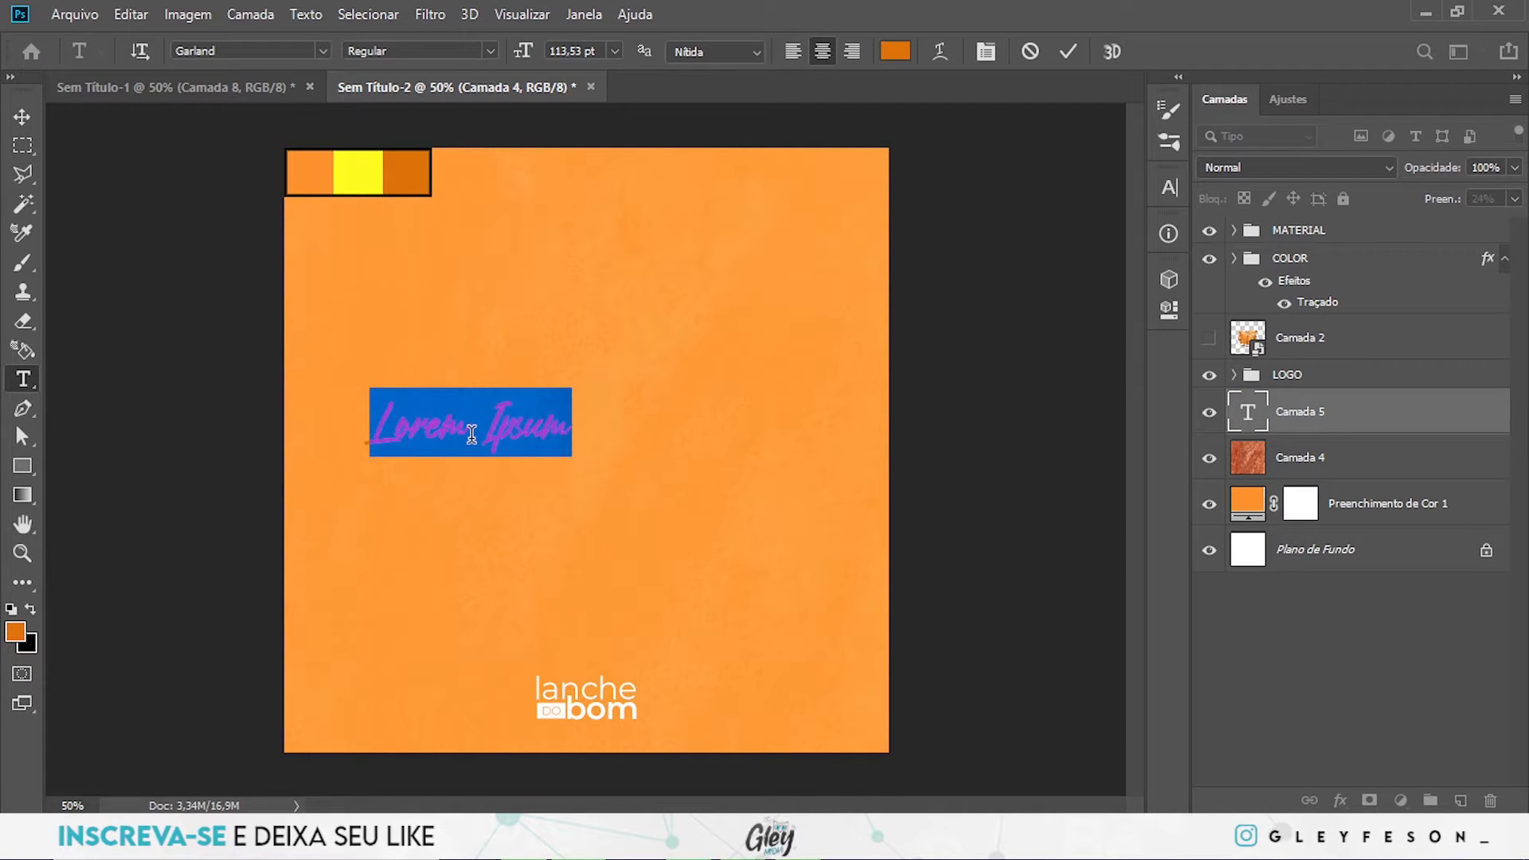
type("peça a")
key("ctrl+a")
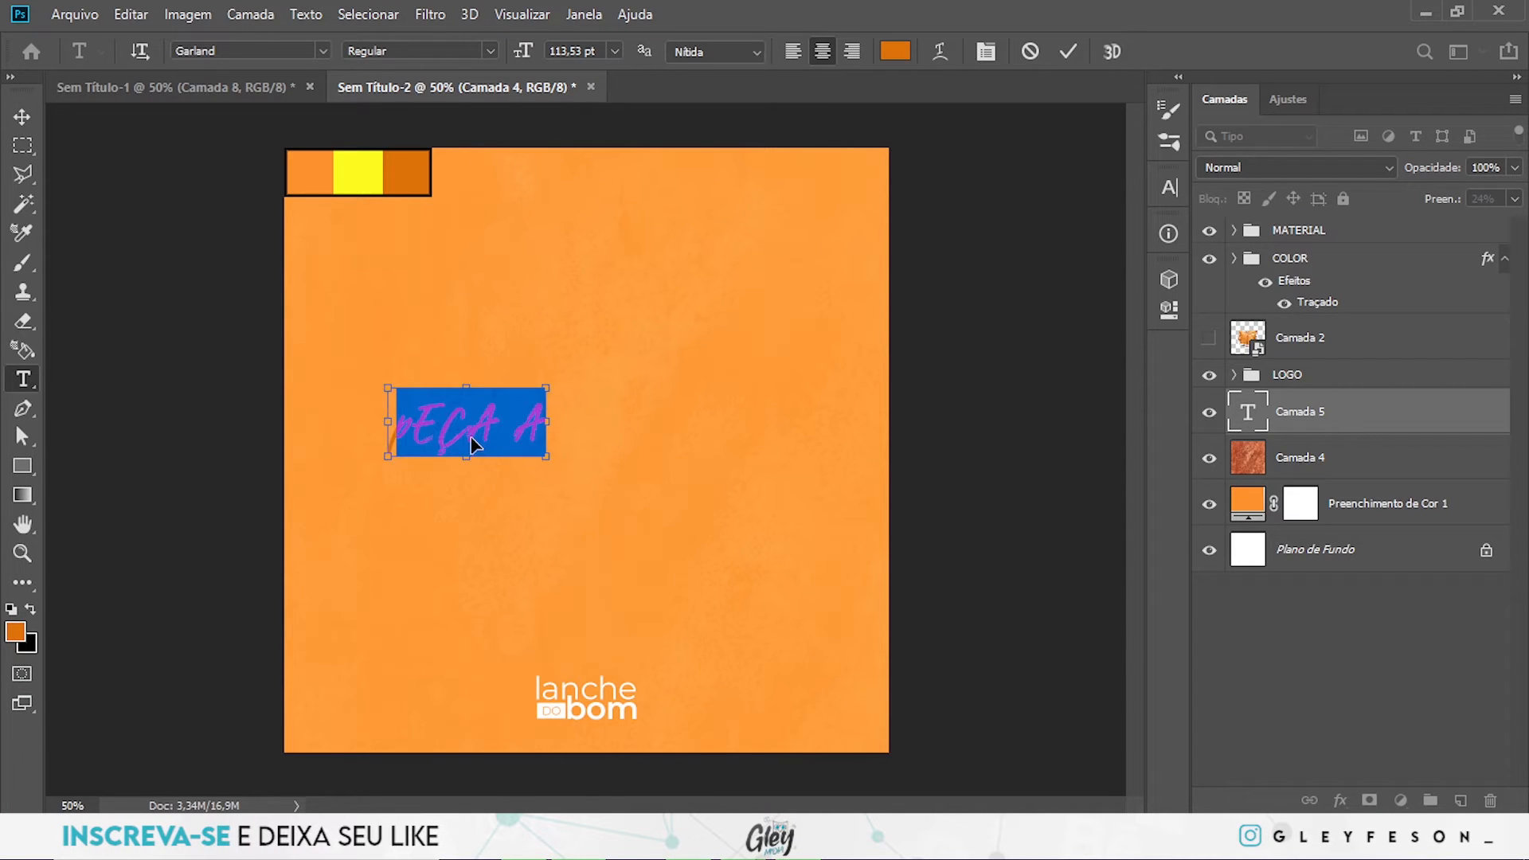
type("PEÇA AC")
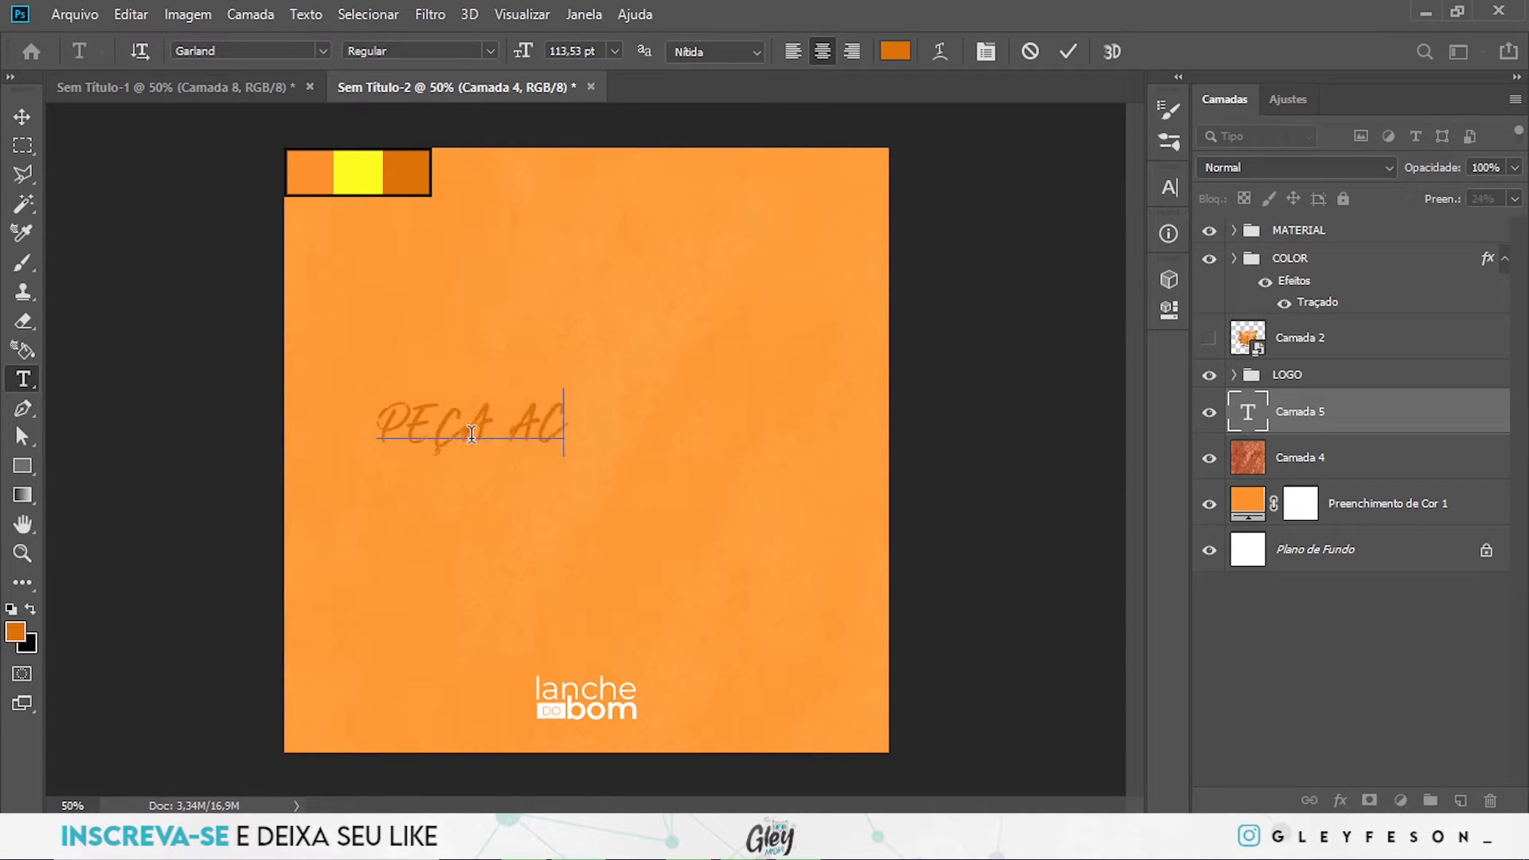
type("GORA!")
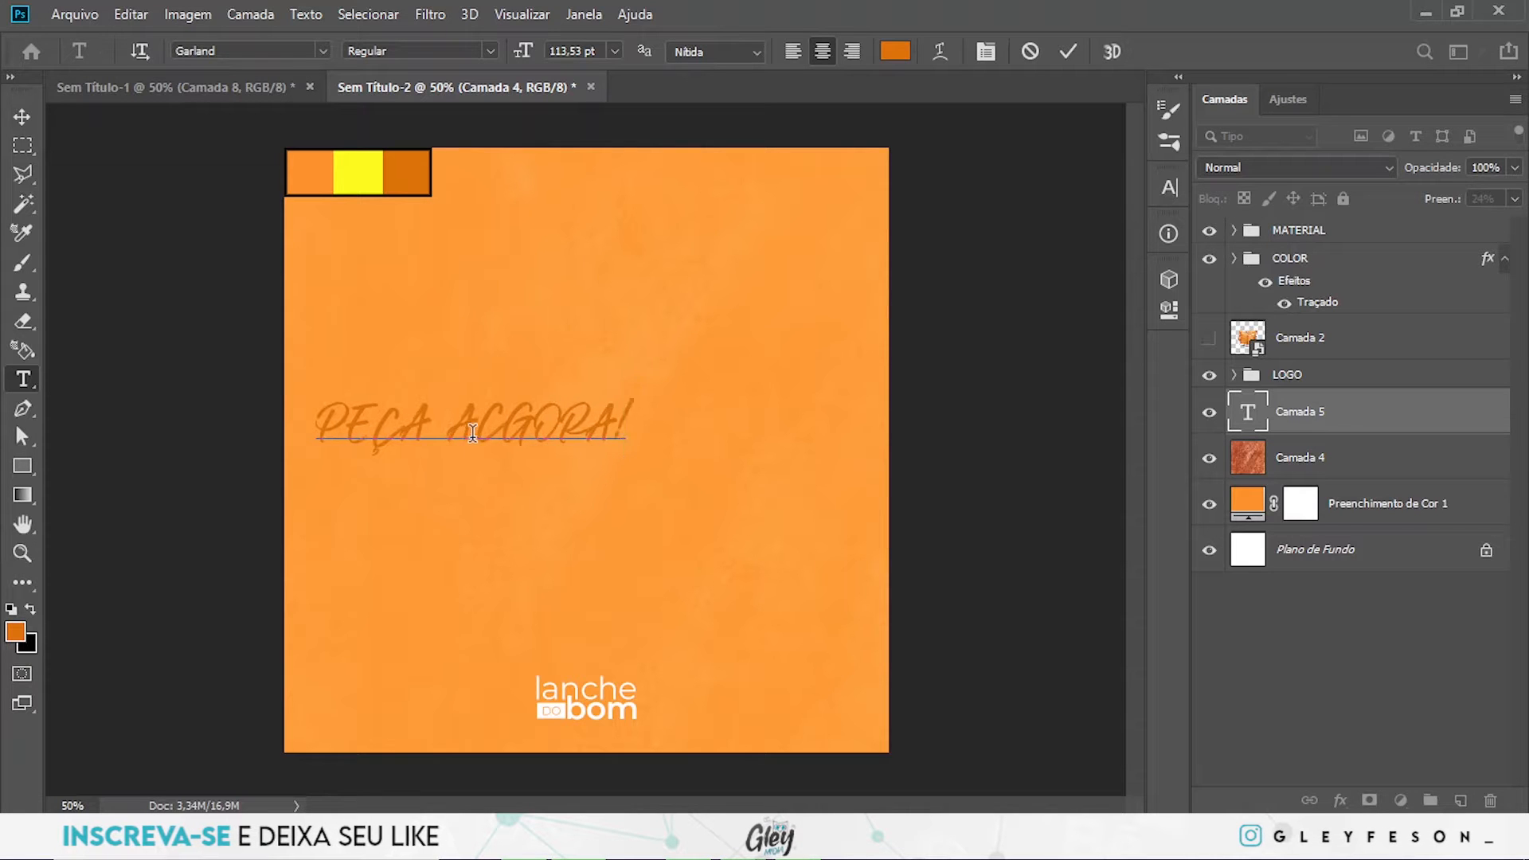
left_click(1343, 422)
- Try to recolour the text, first to a light tan and then to white
left_click(895, 51)
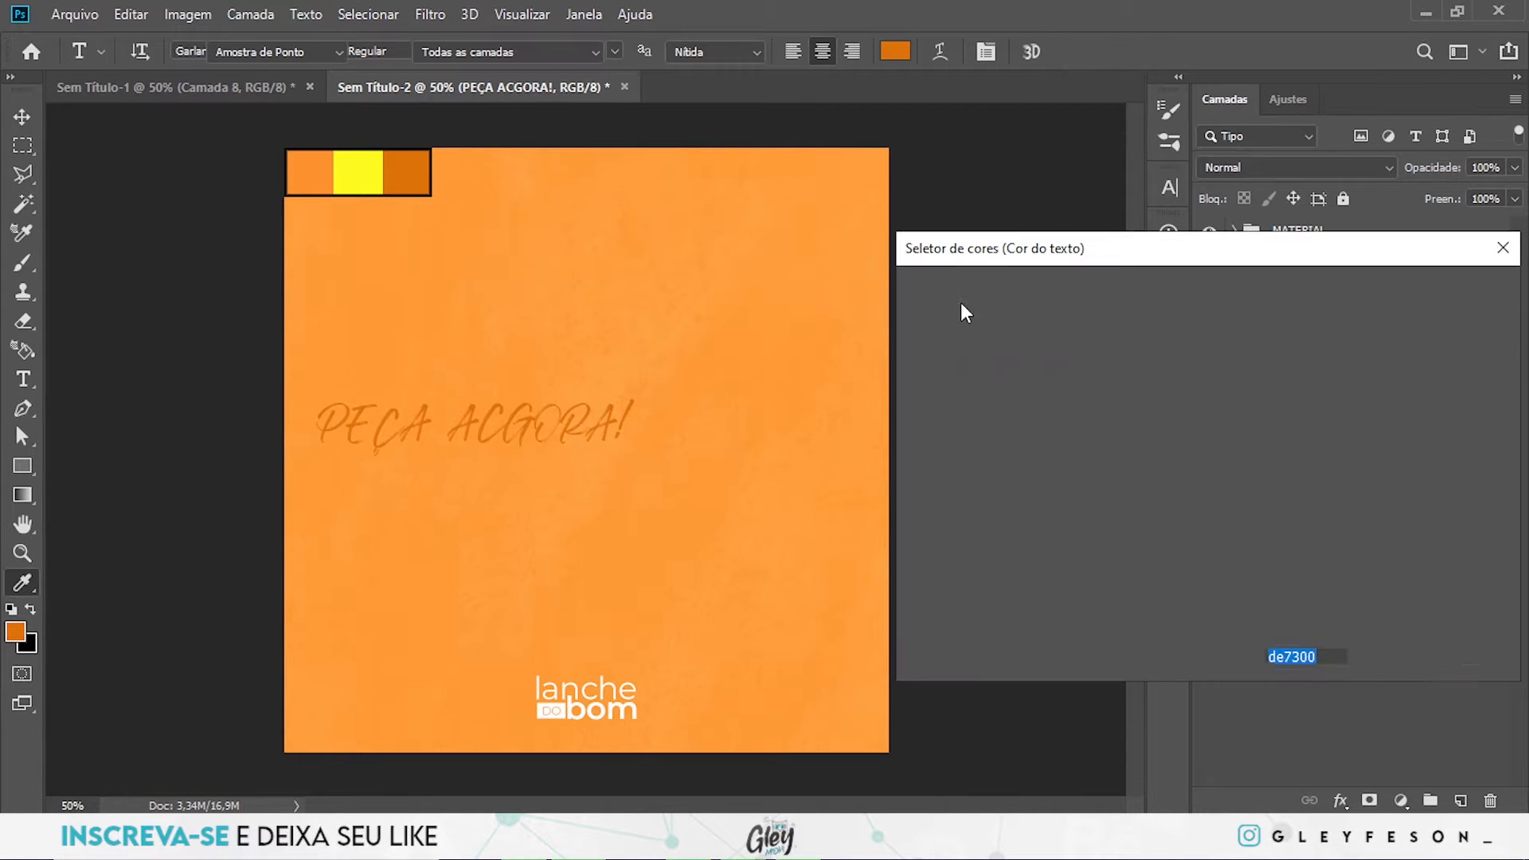
left_click(997, 358)
left_click(1391, 293)
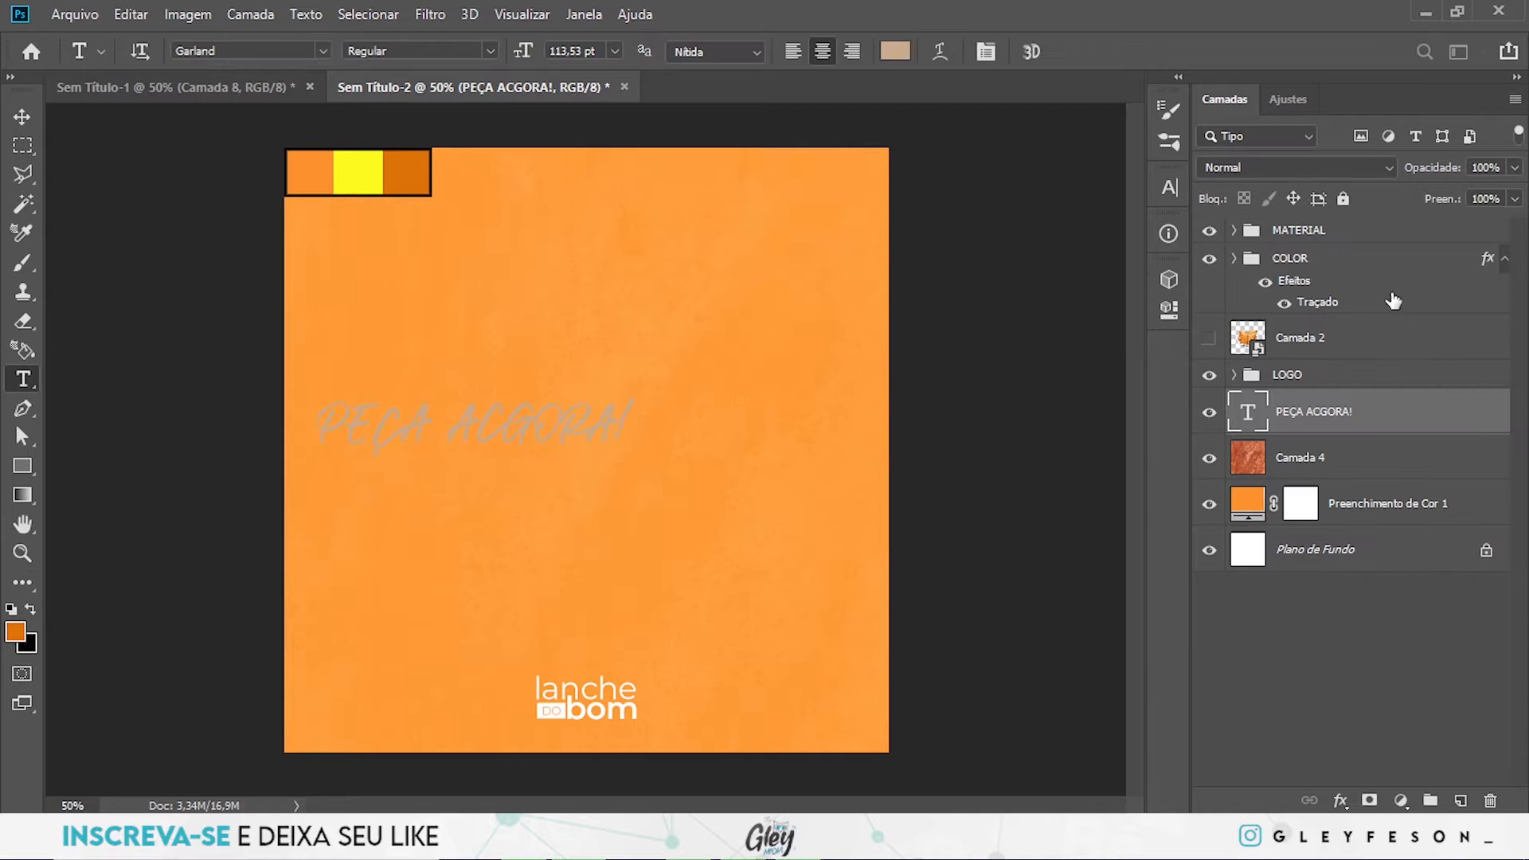
left_click(895, 51)
left_click_drag(948, 383, 906, 305)
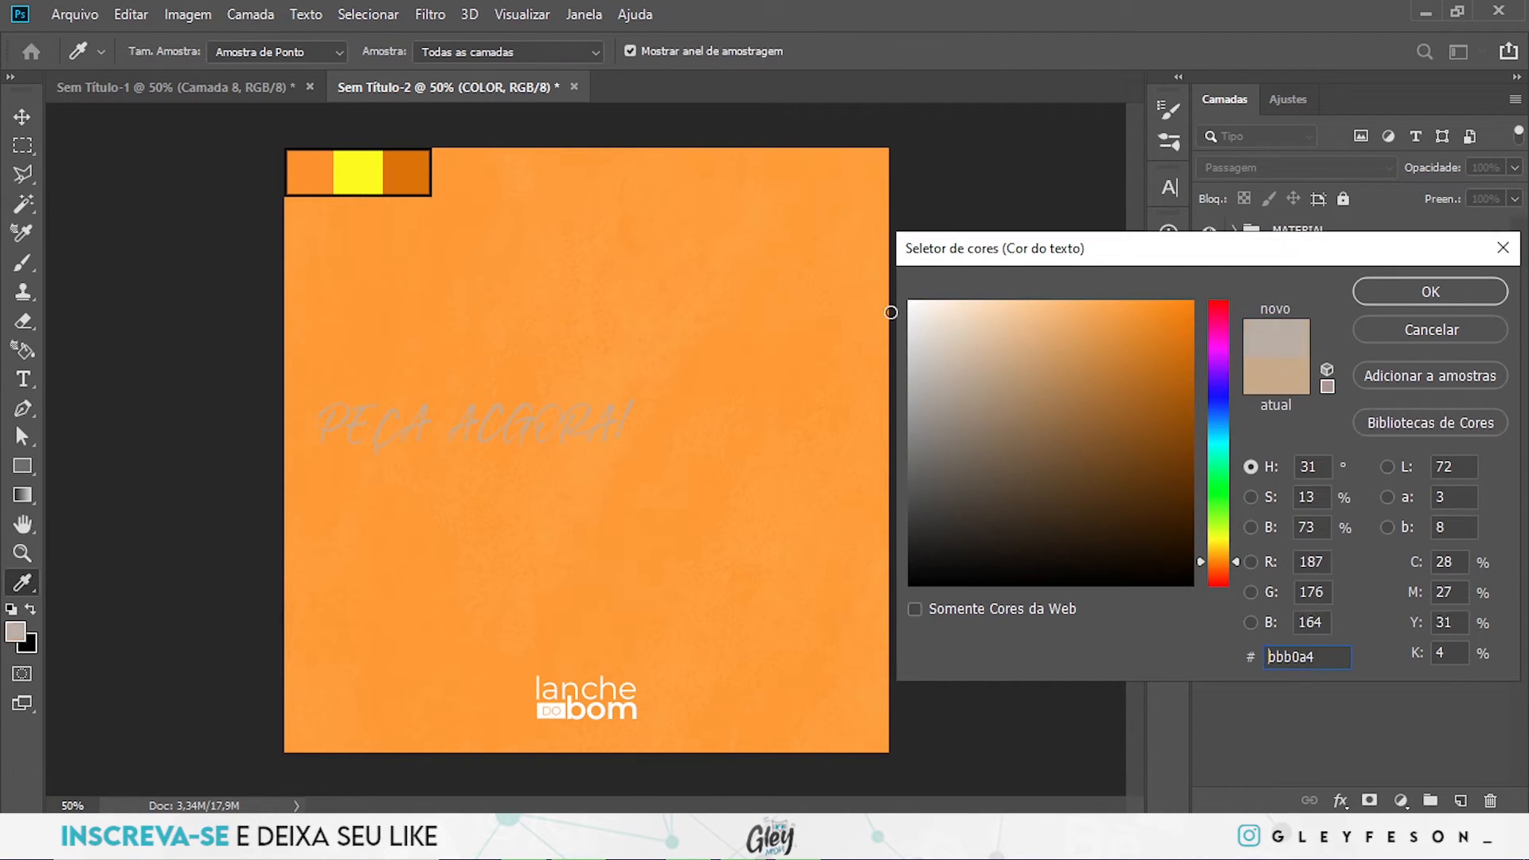
left_click(1379, 291)
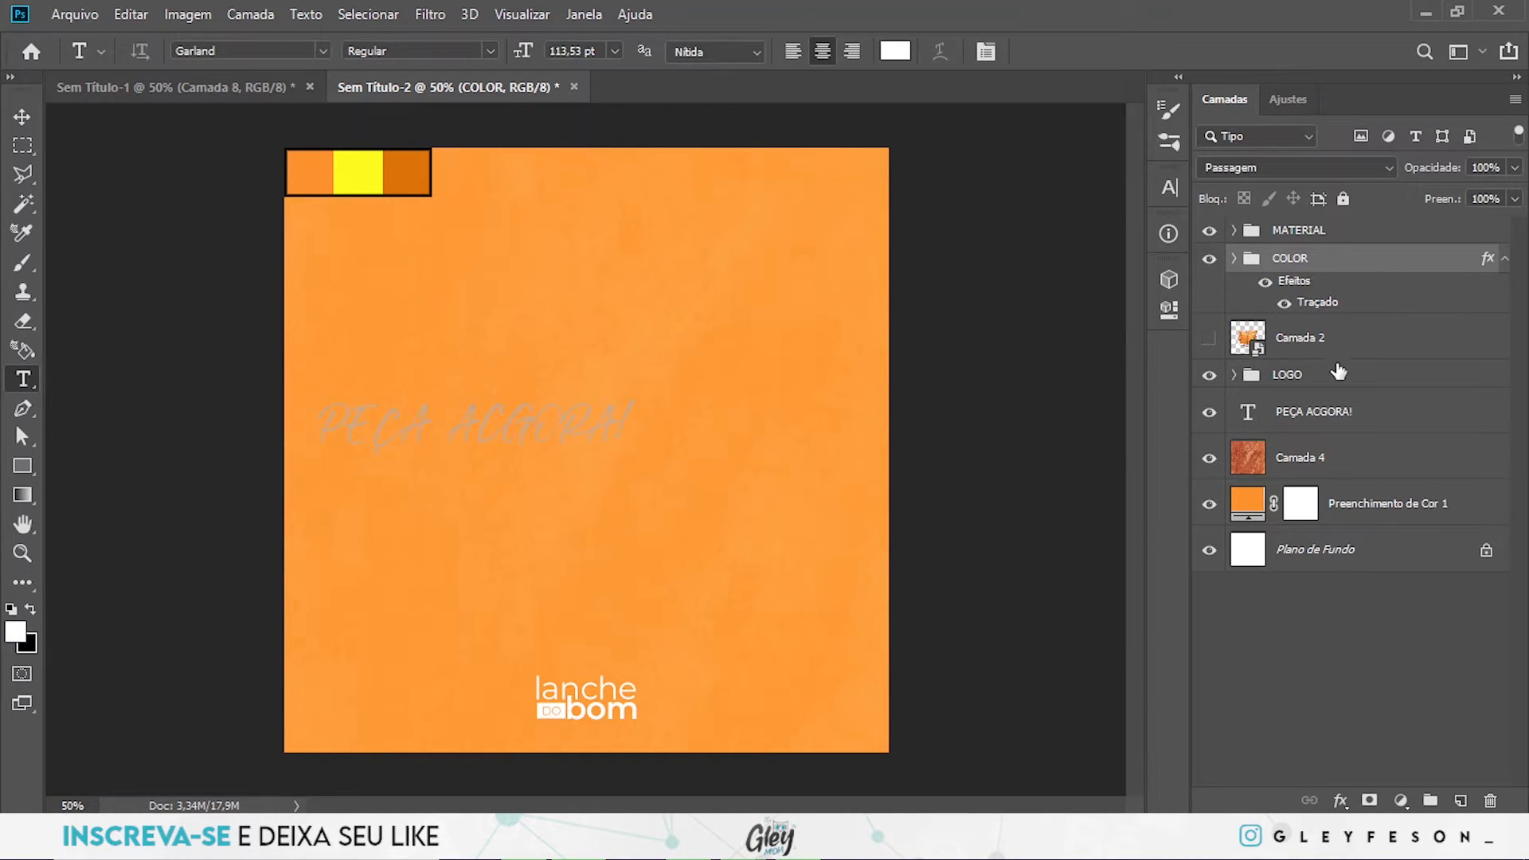
- Set the colour of the "PEÇA ACGORA!" text layer to white ffffff
left_click(1344, 423)
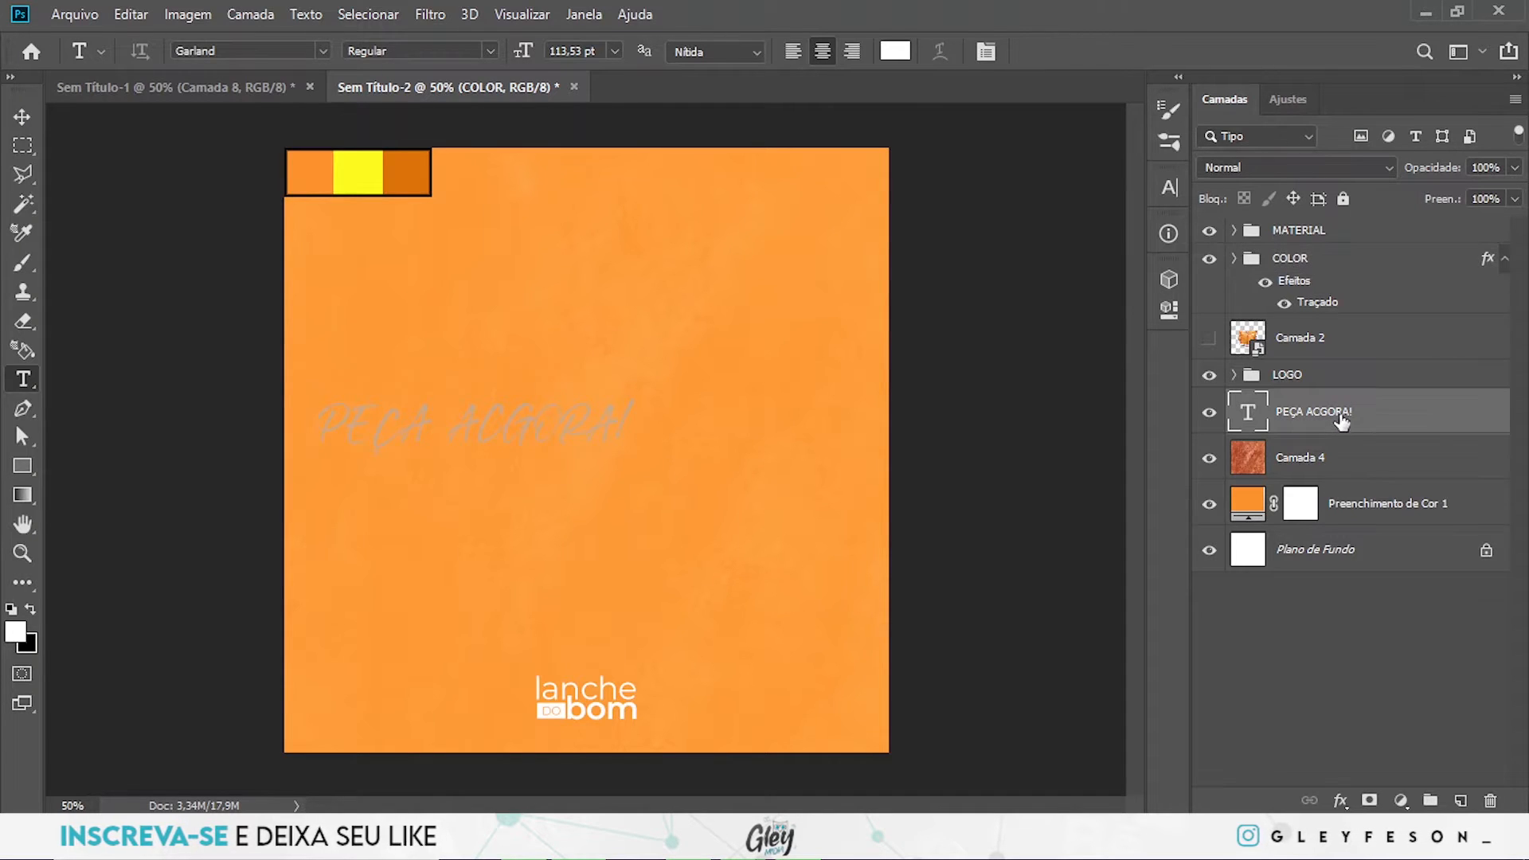
left_click(895, 51)
left_click_drag(995, 361, 907, 301)
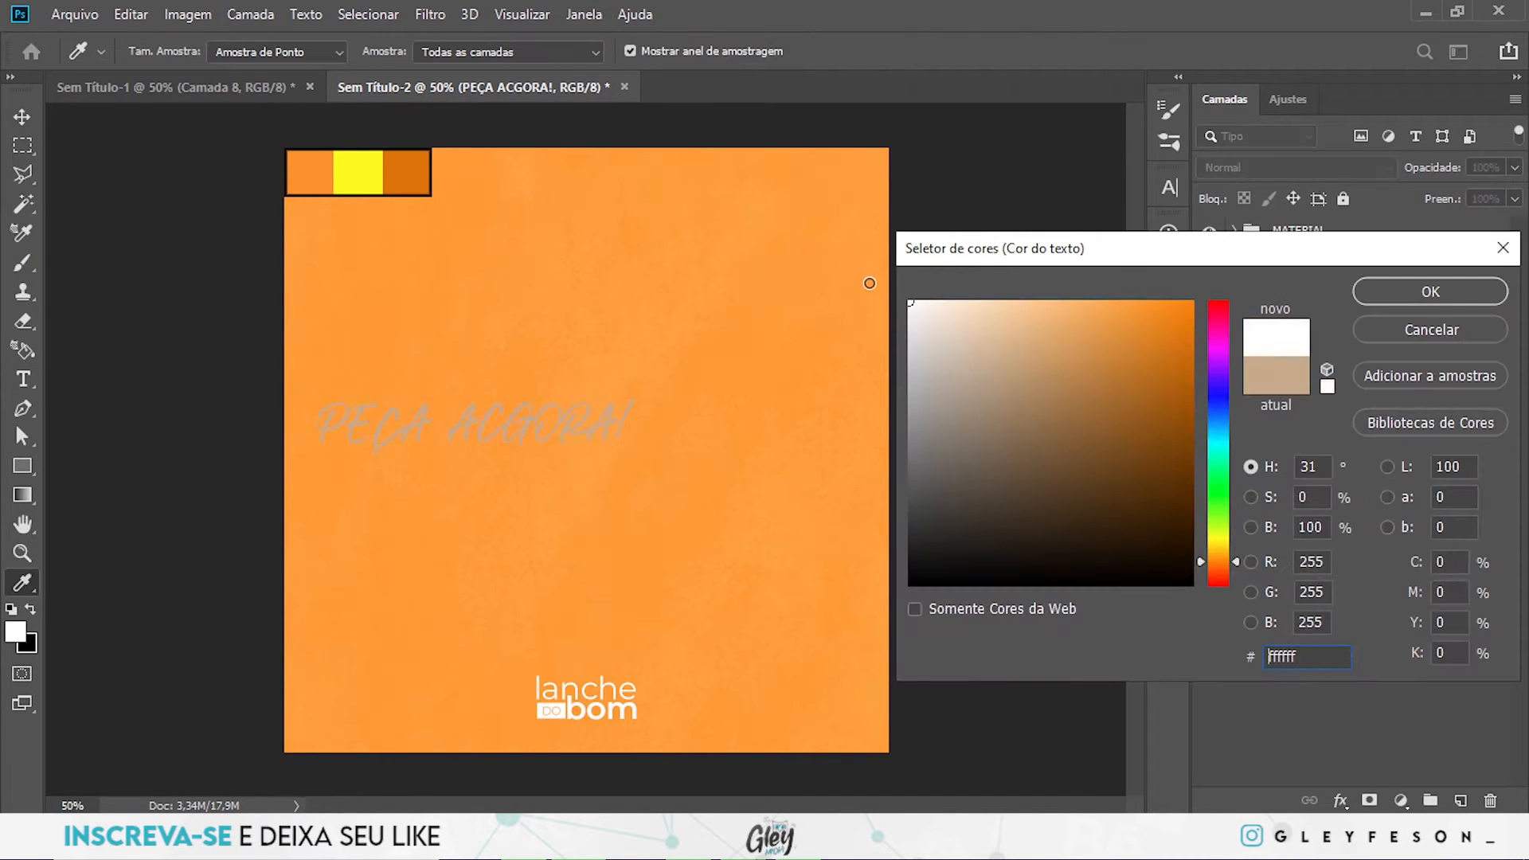
left_click(1416, 293)
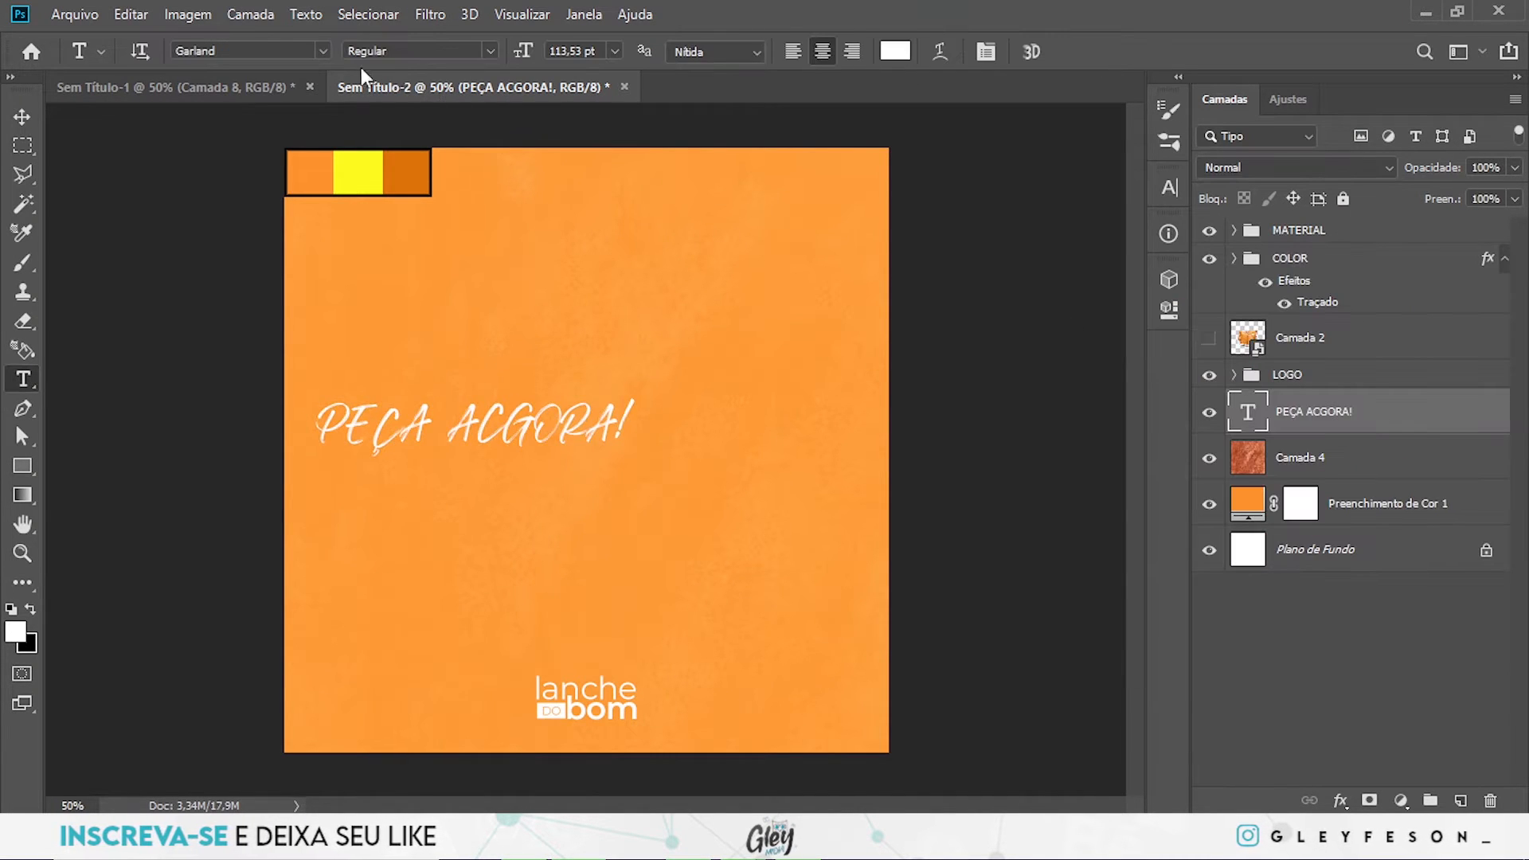
- Set the text's font to Montserrat and scale it down to about 34 pt in the canvas's left half
left_click(321, 50)
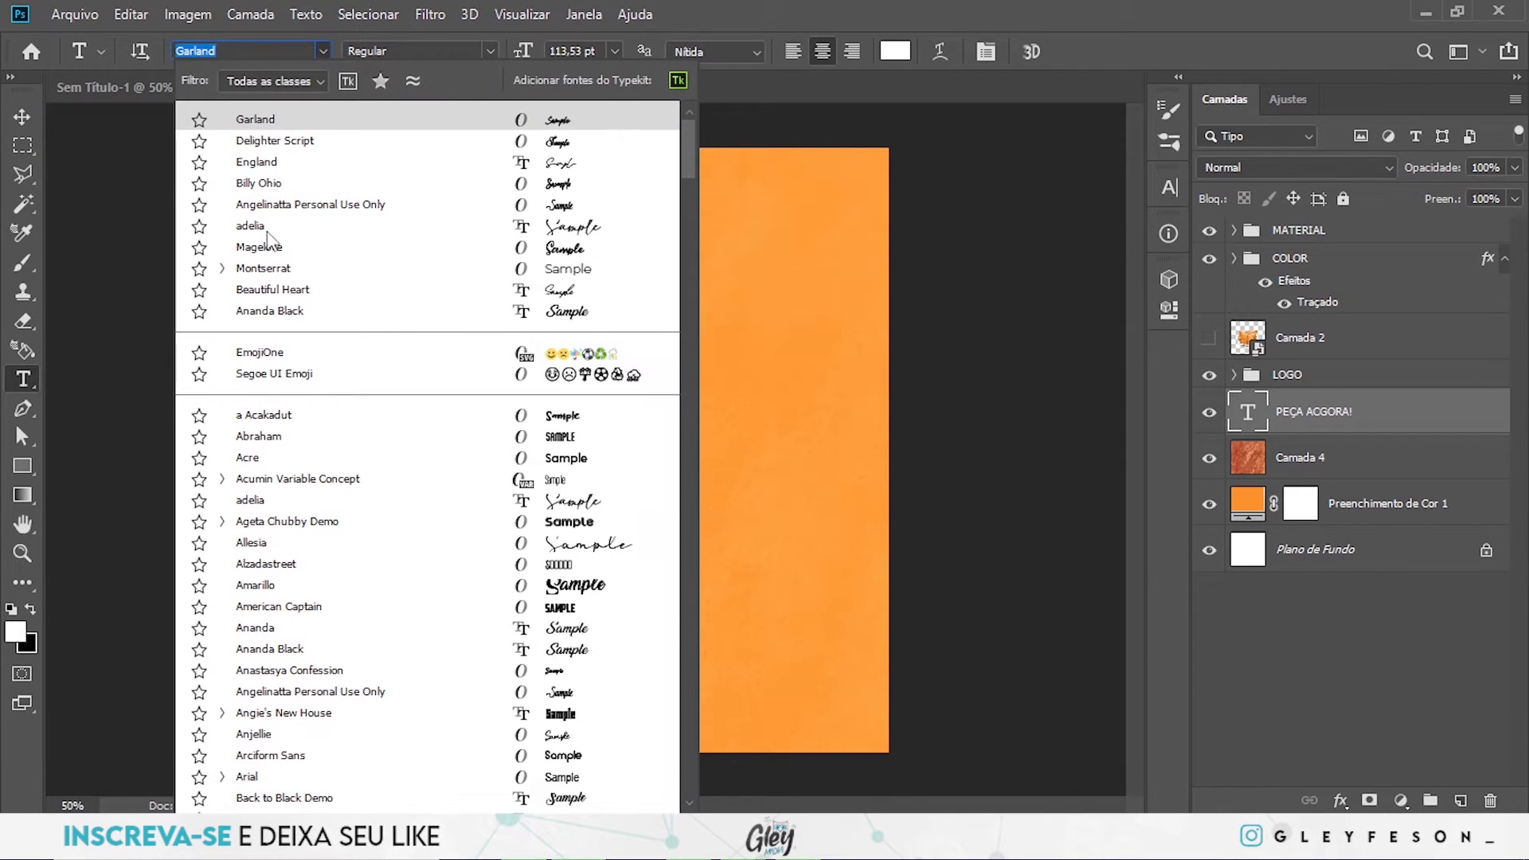
left_click(264, 269)
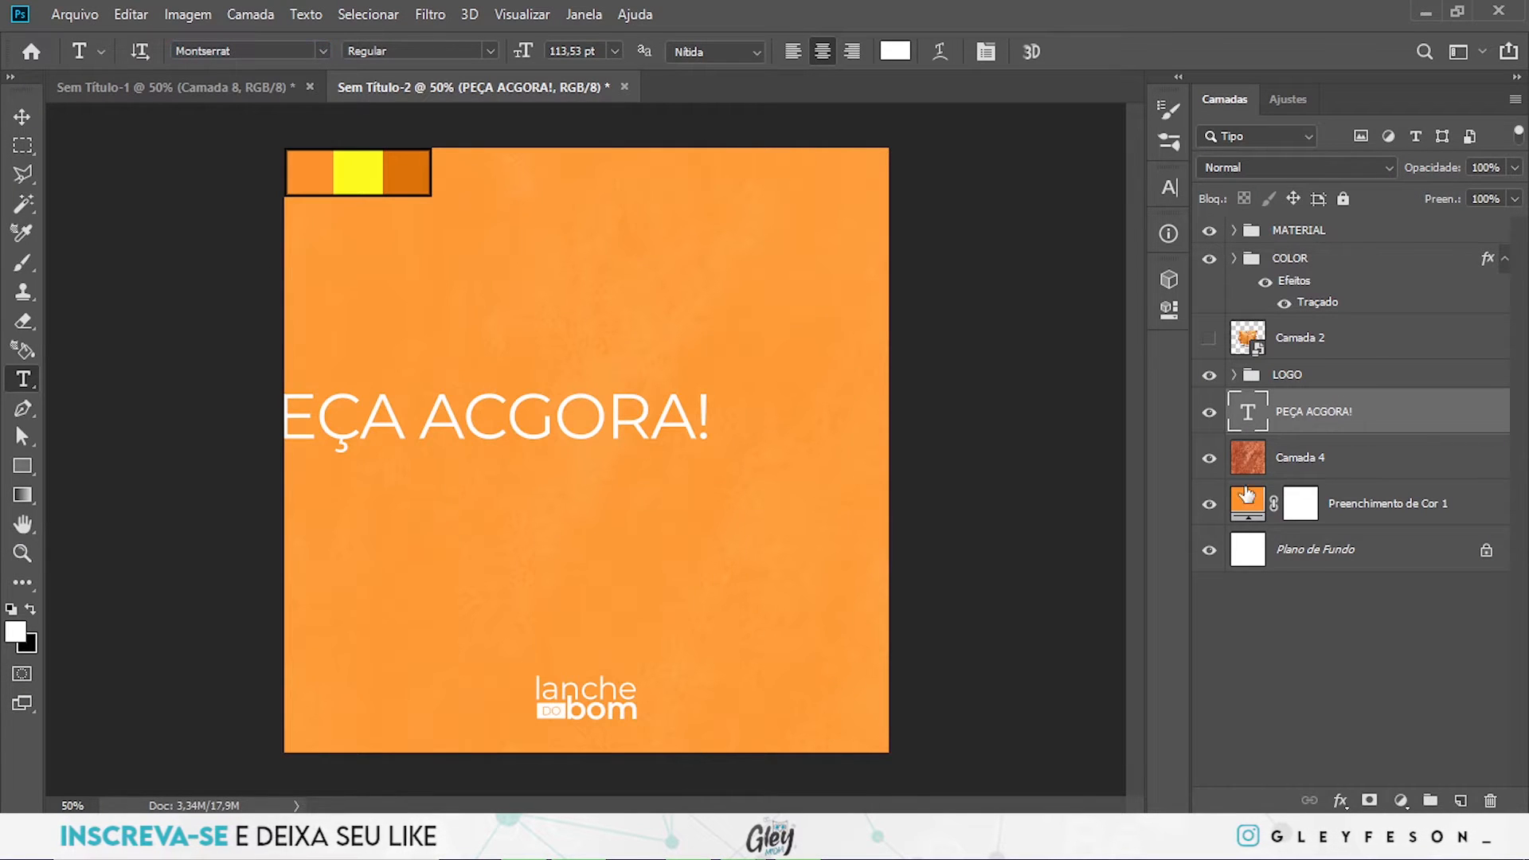
left_click_drag(717, 478, 494, 402)
key("ctrl+t")
- Correct the text's spelling to "PEÇA AGORA!" by deleting the extra C
key("t")
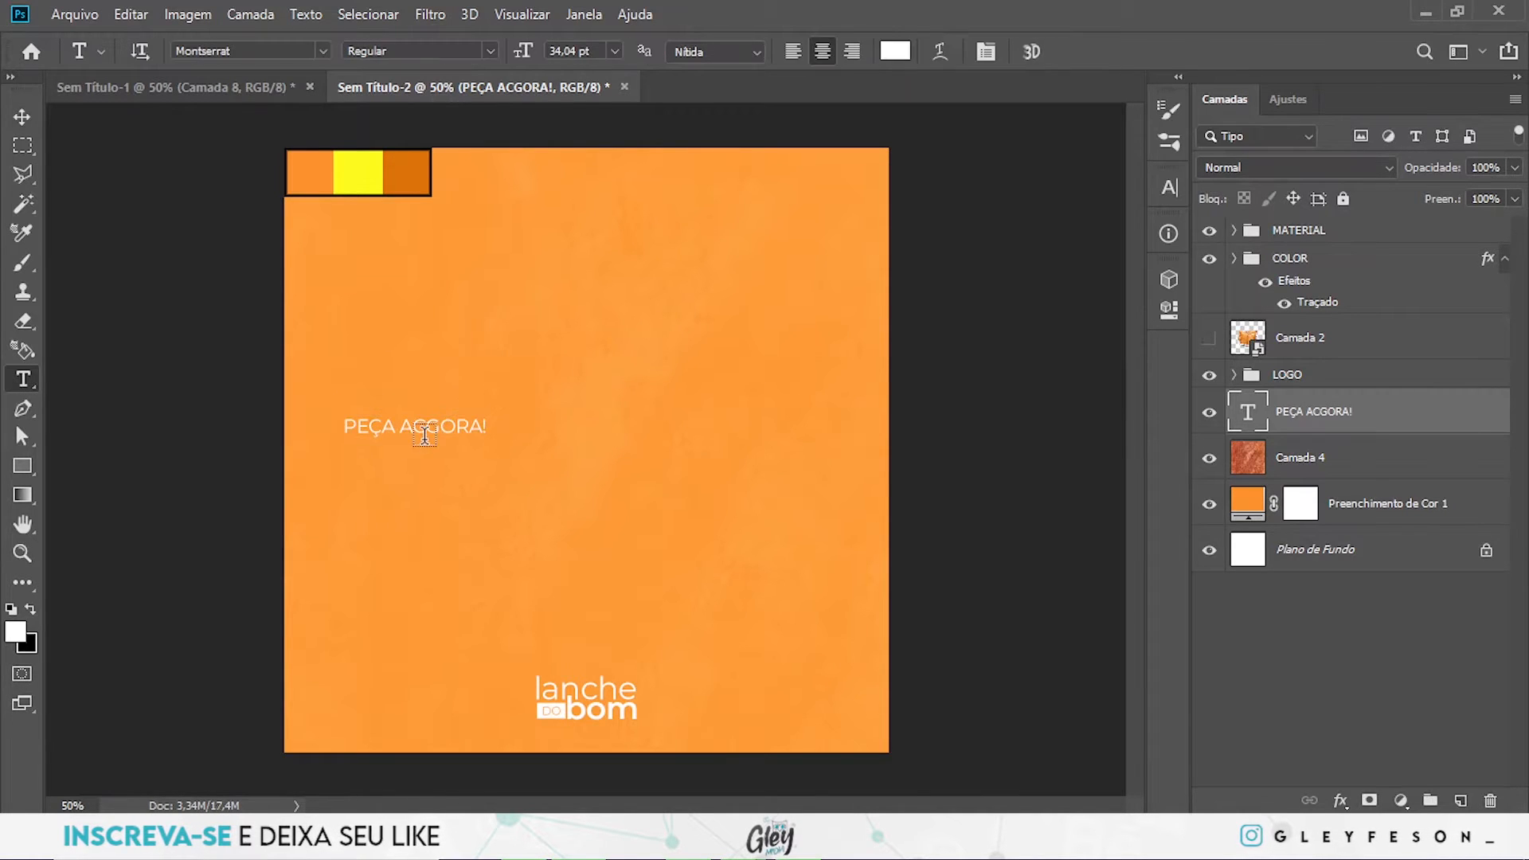
left_click(426, 430)
key("BackSpace")
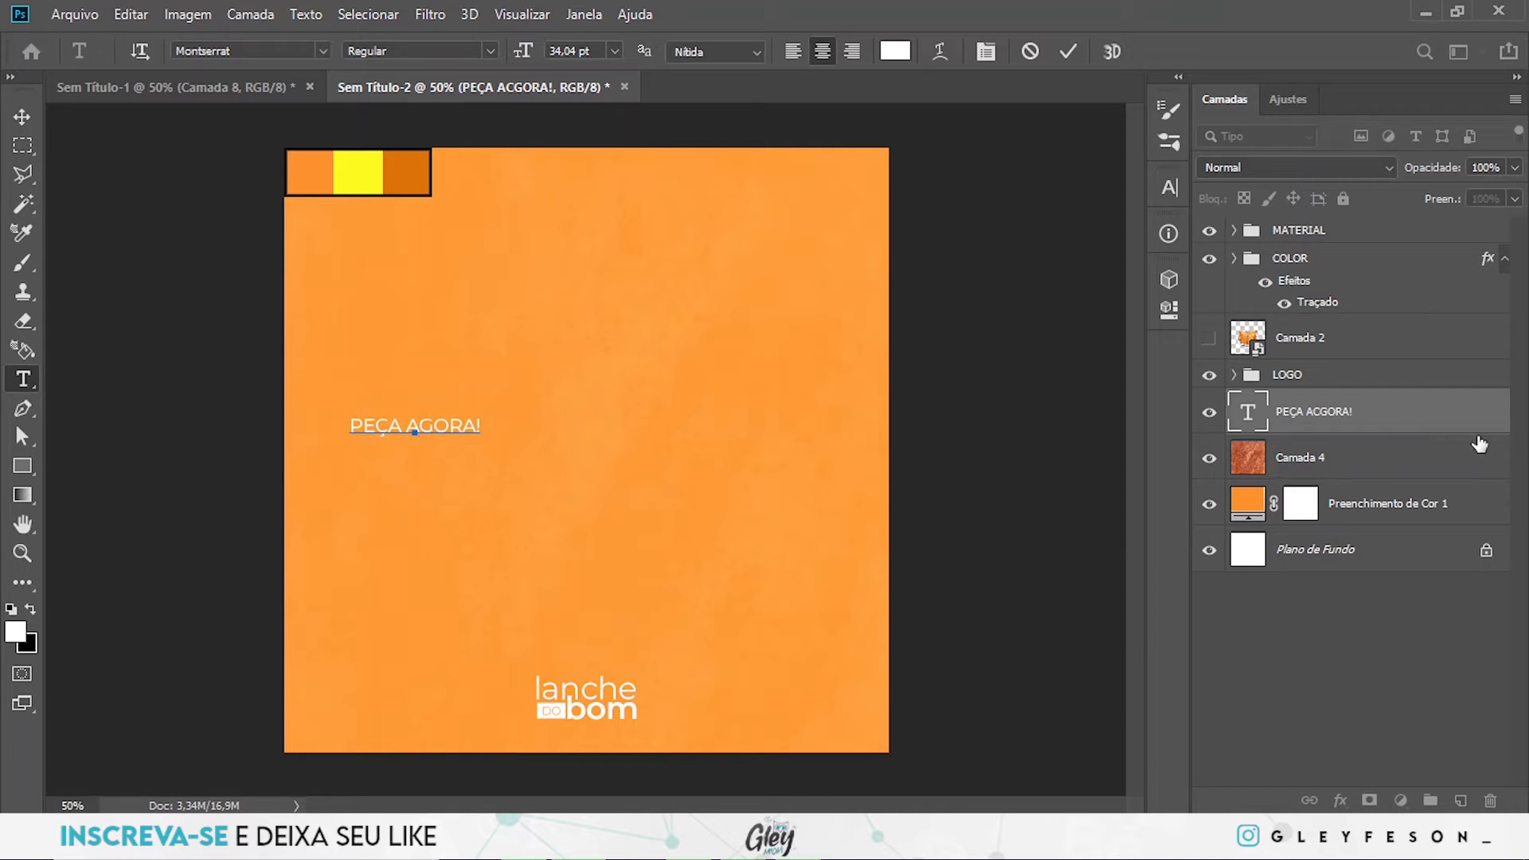
left_click(1408, 414)
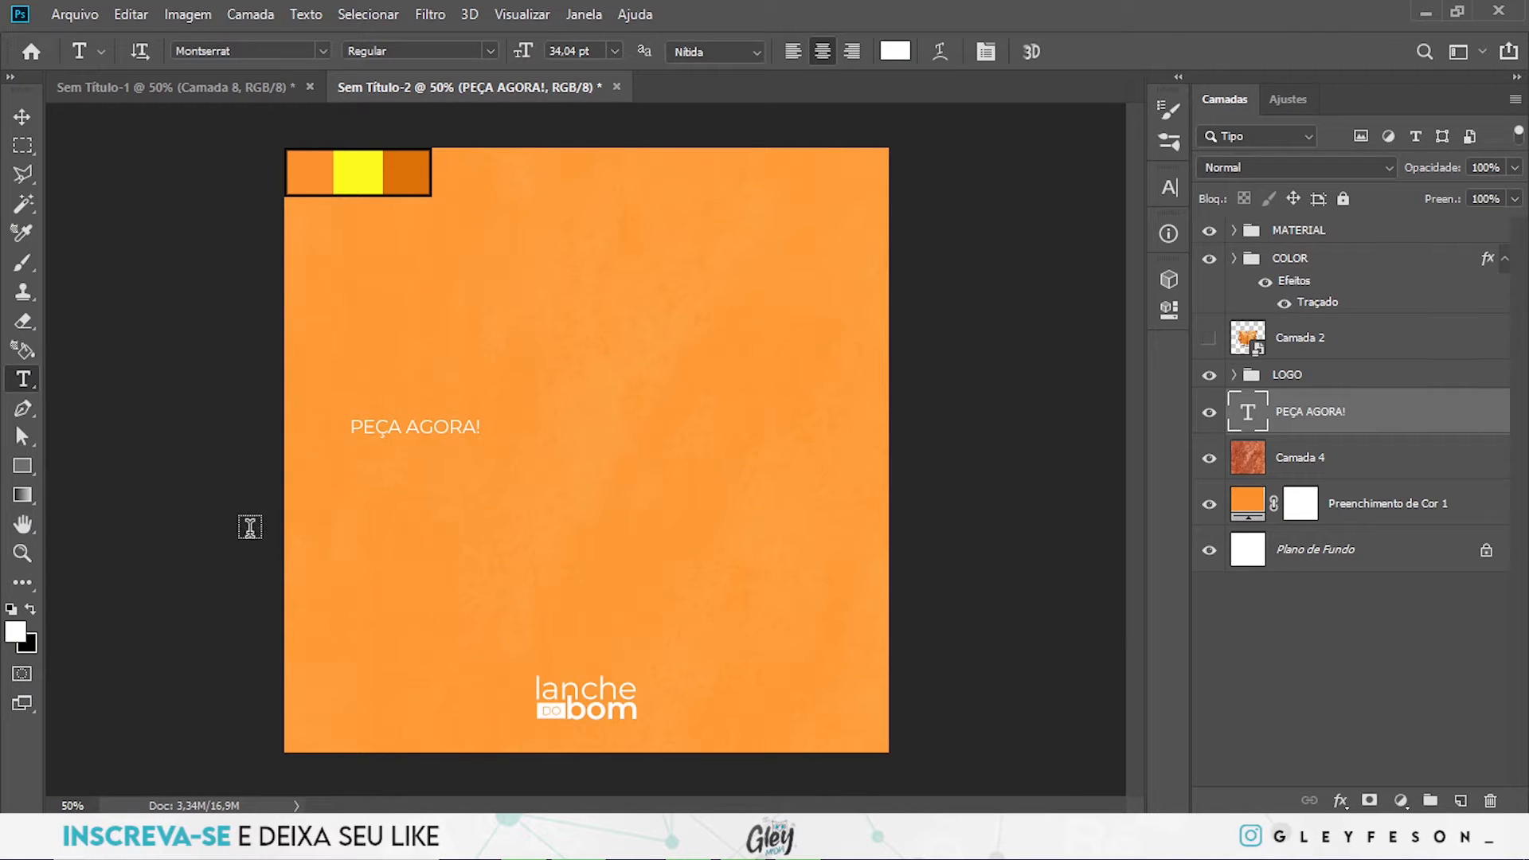
- Duplicate the "PEÇA AGORA!" text four times side by side, forming one row that runs past the canvas's right edge
key("v")
left_click_drag(420, 434, 968, 438)
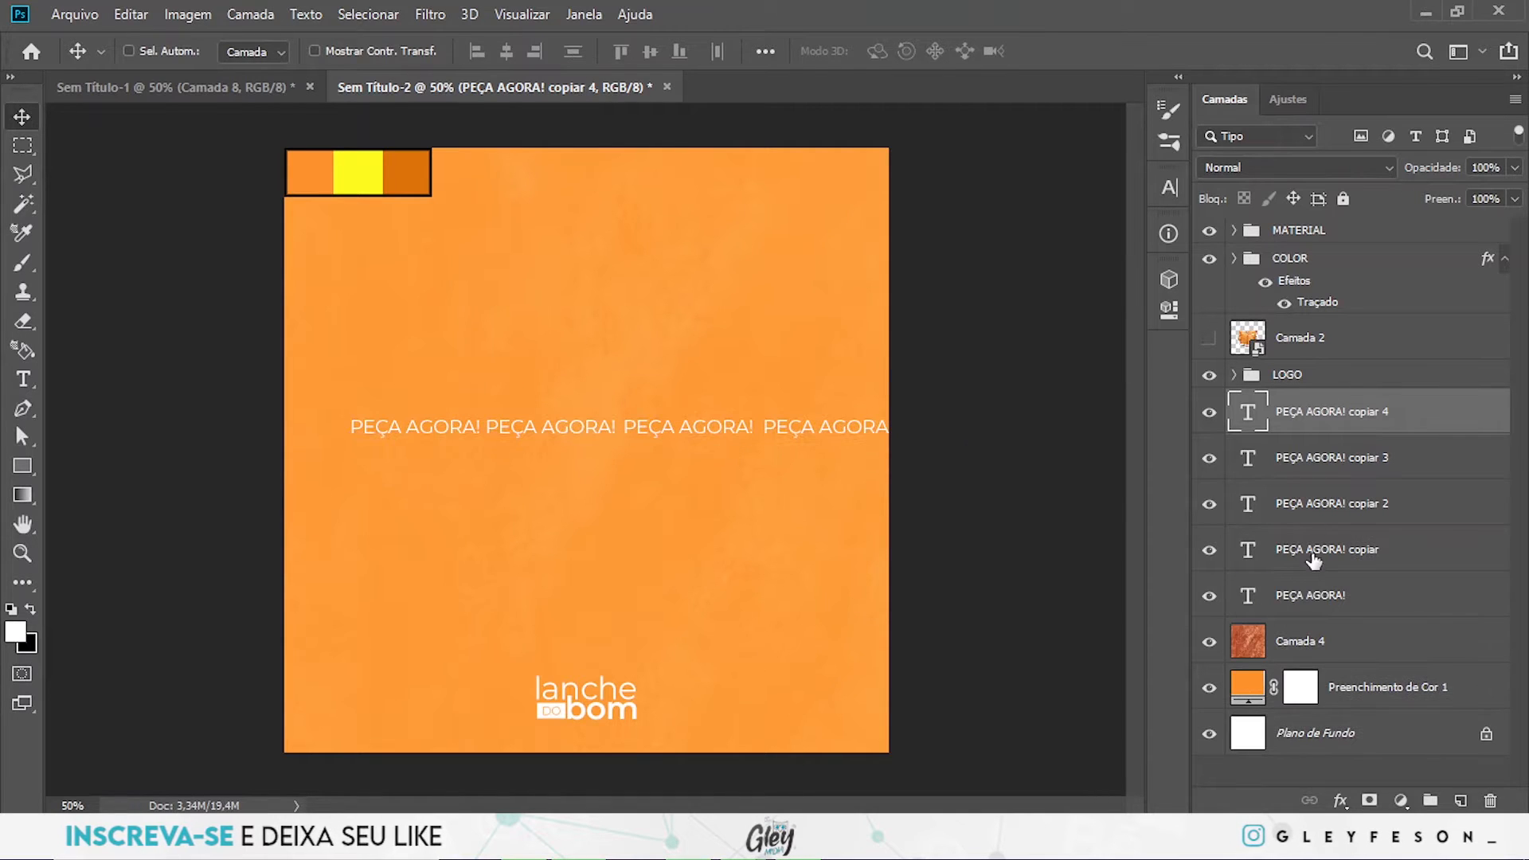
- Try to duplicate the row of five "PEÇA AGORA!" texts twice below the original row
left_click(1332, 611, "shift")
mouse_move(608, 432)
left_mouse_down()
mouse_move(608, 476)
mouse_move(613, 447)
left_mouse_up()
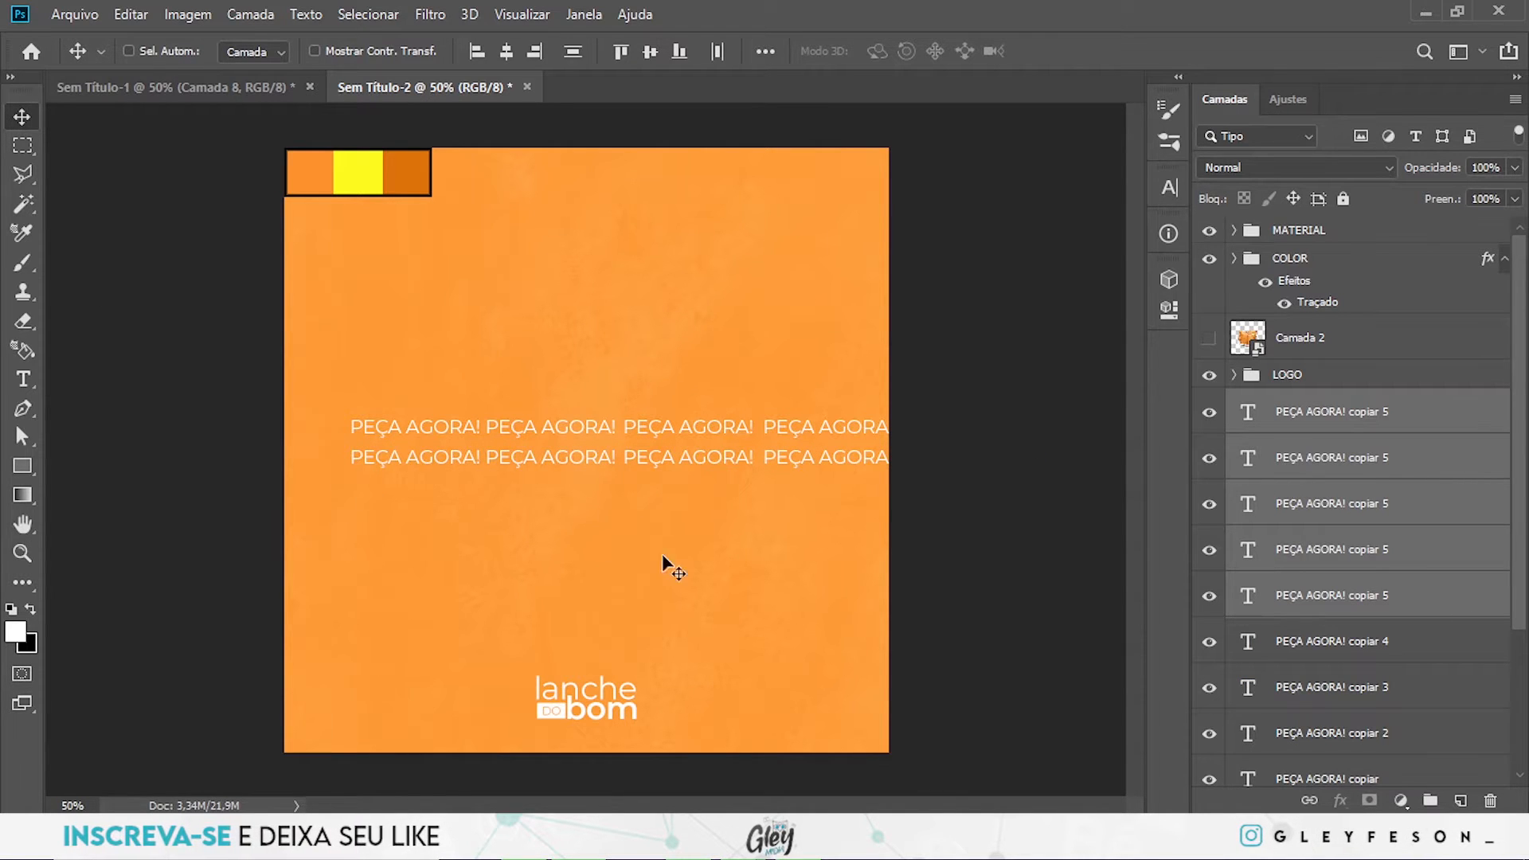
left_click_drag(689, 473, 756, 477)
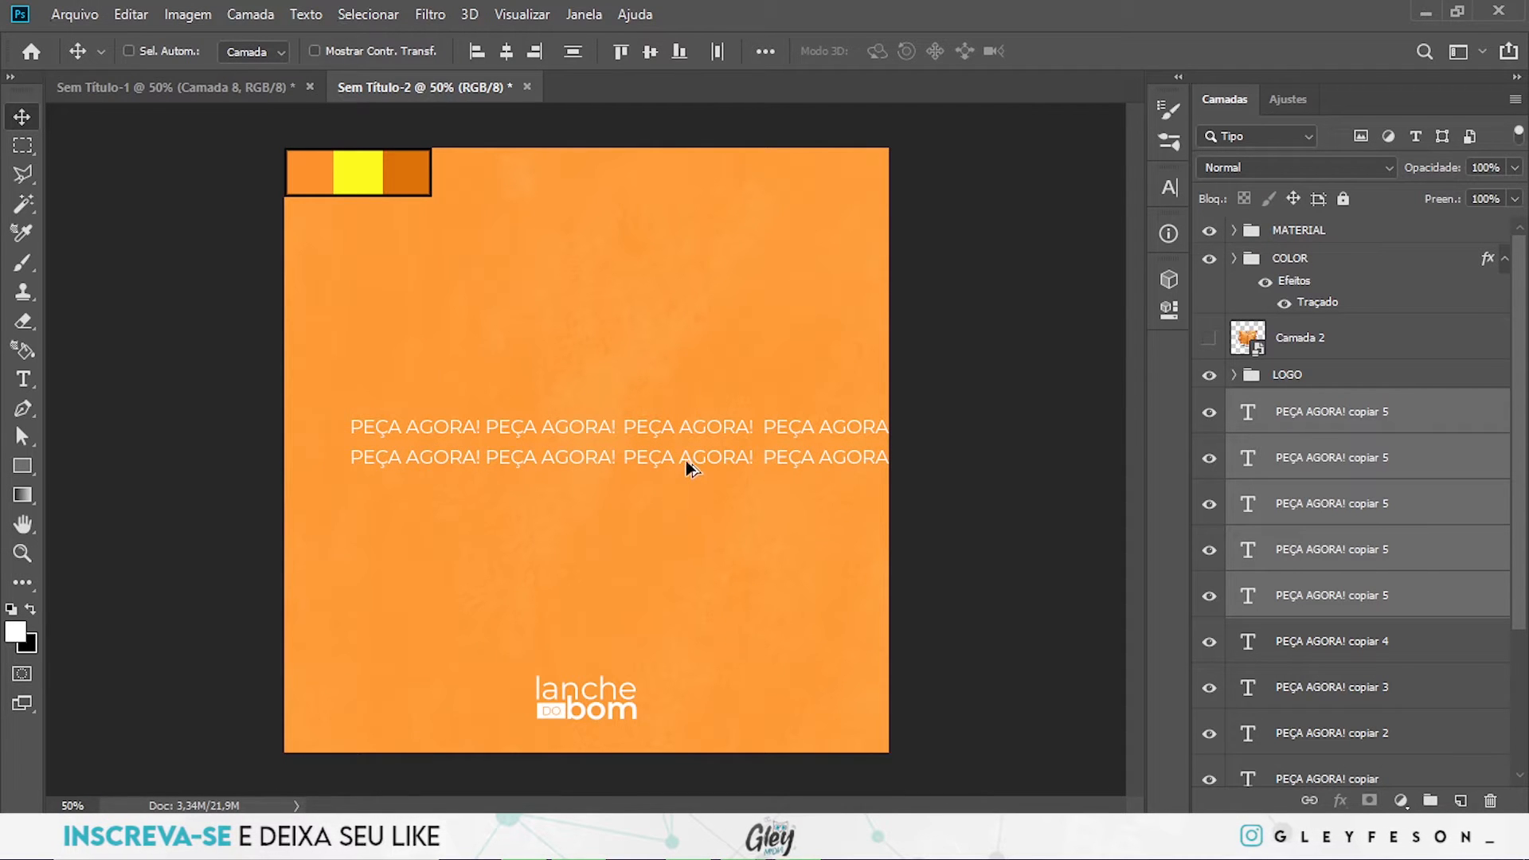
mouse_move(689, 462)
left_mouse_down()
mouse_move(692, 502)
mouse_move(690, 478)
left_mouse_up()
left_click(682, 430, "ctrl")
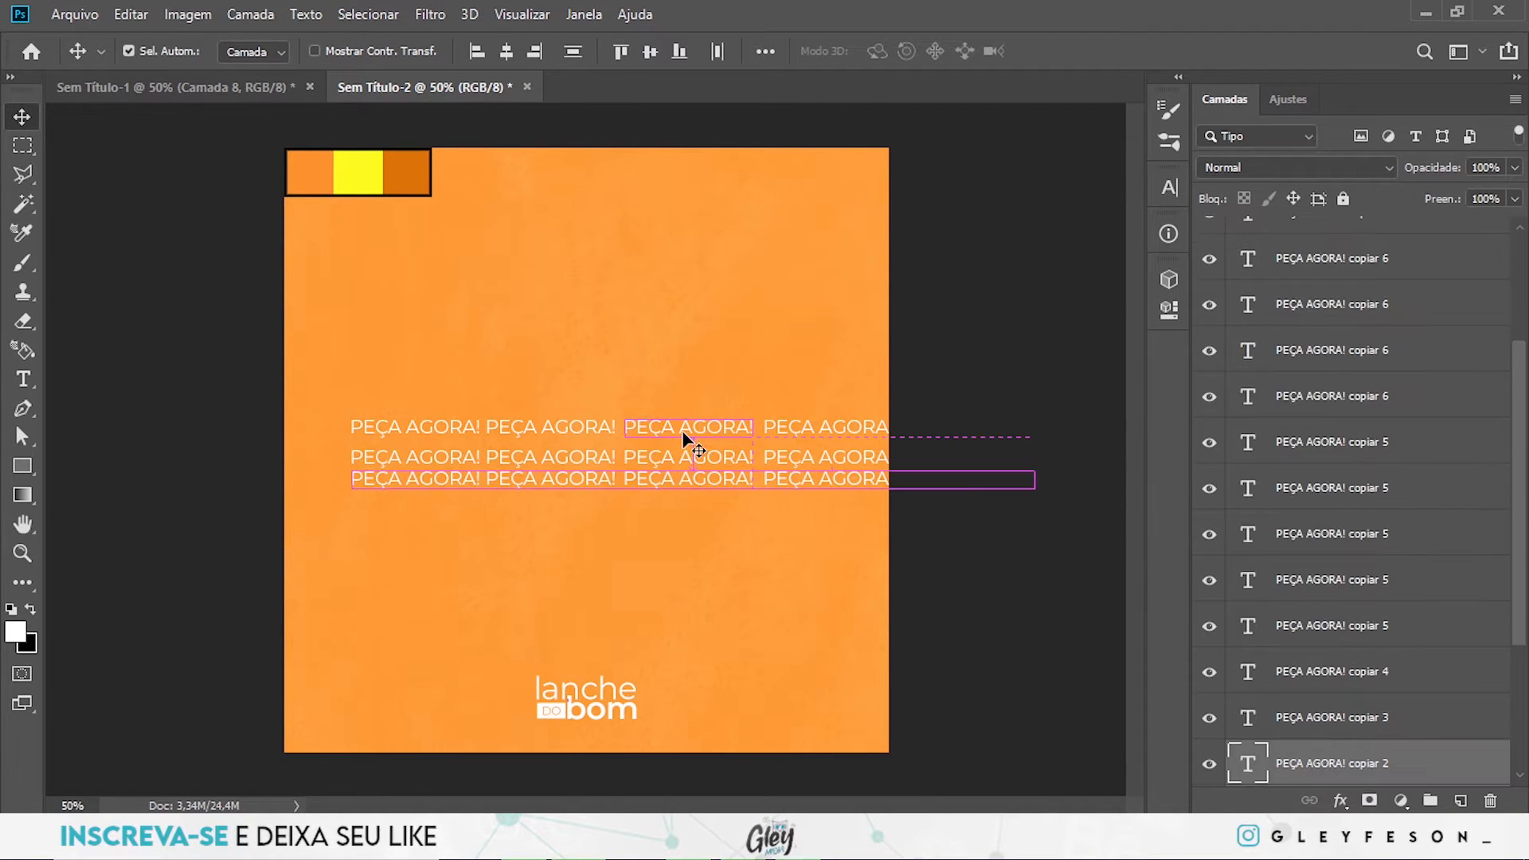
- Undo the duplicated rows and the fifth "PEÇA AGORA!" copy, going back to four texts in one row
key("ctrl+z")
key("ctrl+z")
key("ctrl+z")
key("ctrl+z")
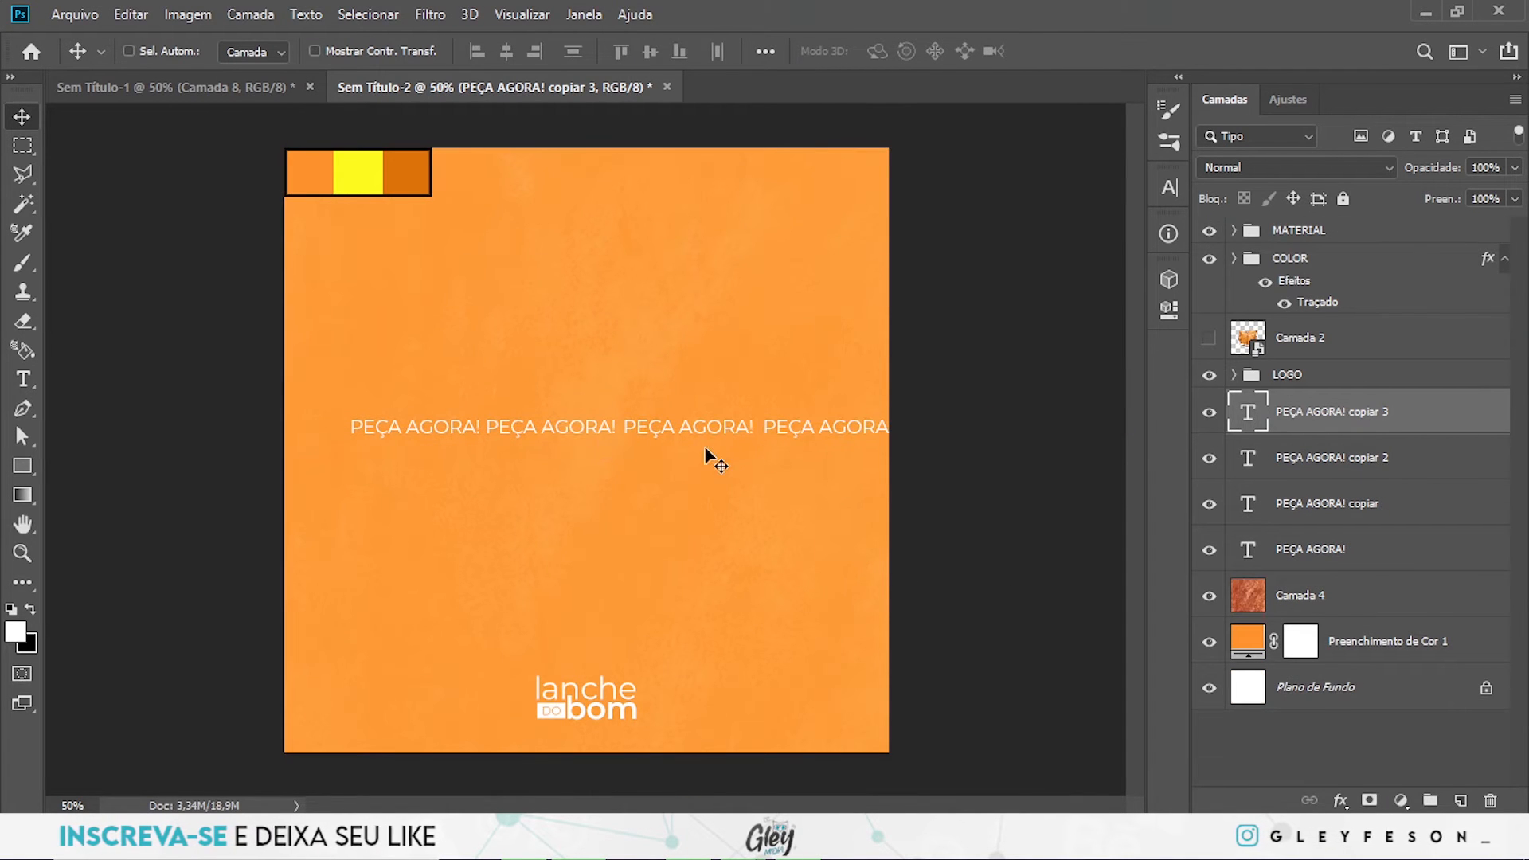
left_click_drag(705, 428, 705, 459)
key("ctrl+z")
- Duplicate the four-text row downwards, then copy the resulting three-row block below itself to build six evenly spaced rows
left_click(1352, 562, "shift")
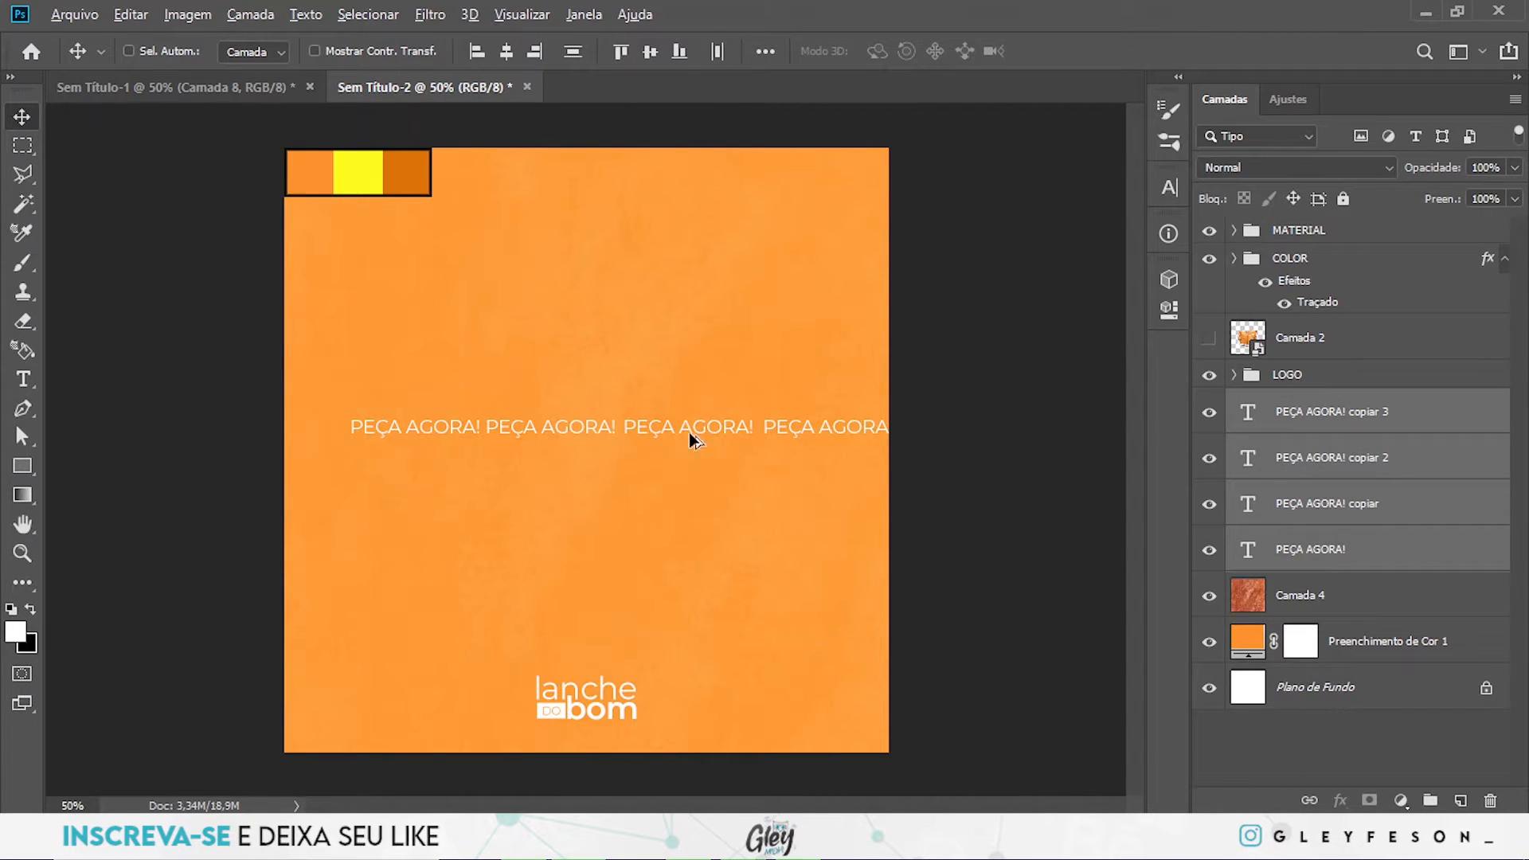
left_click_drag(696, 434, 690, 470)
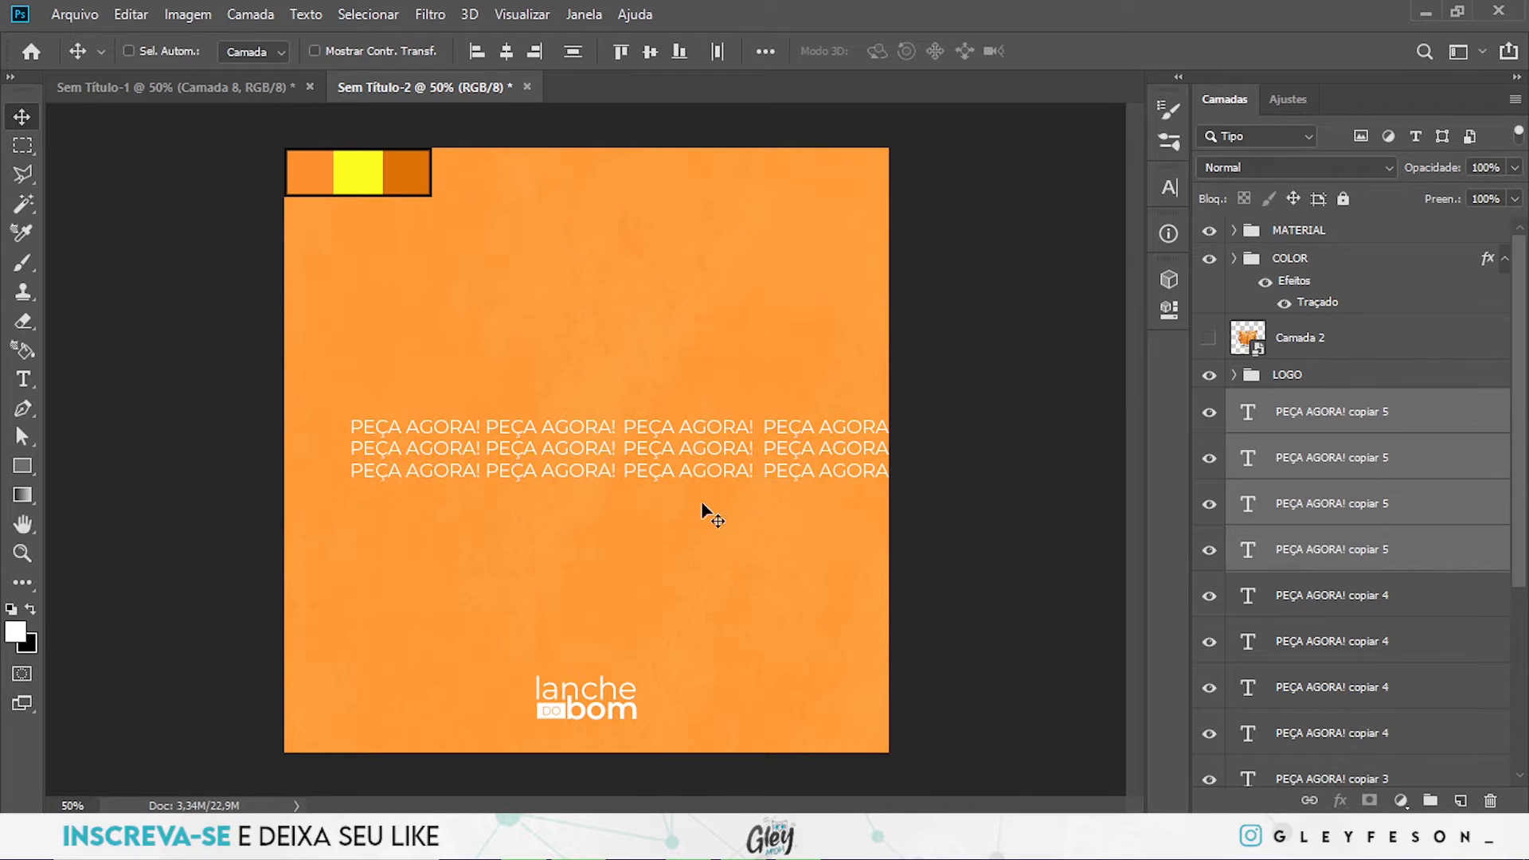
scroll(1486, 521, "down", 1)
left_click(1491, 356)
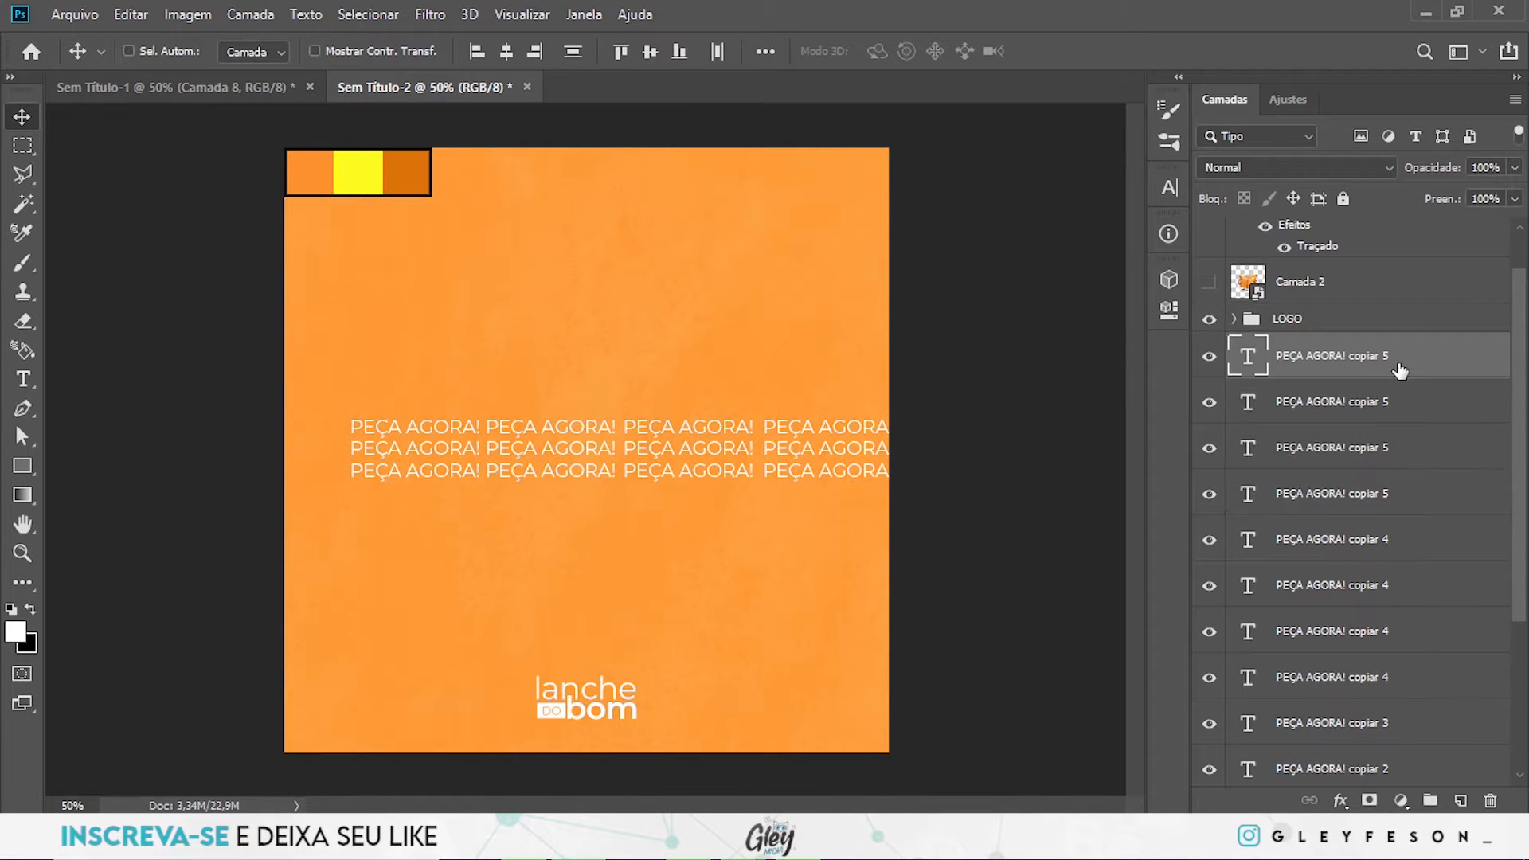
scroll(1487, 446, "down", 4)
left_click(1352, 626, "shift")
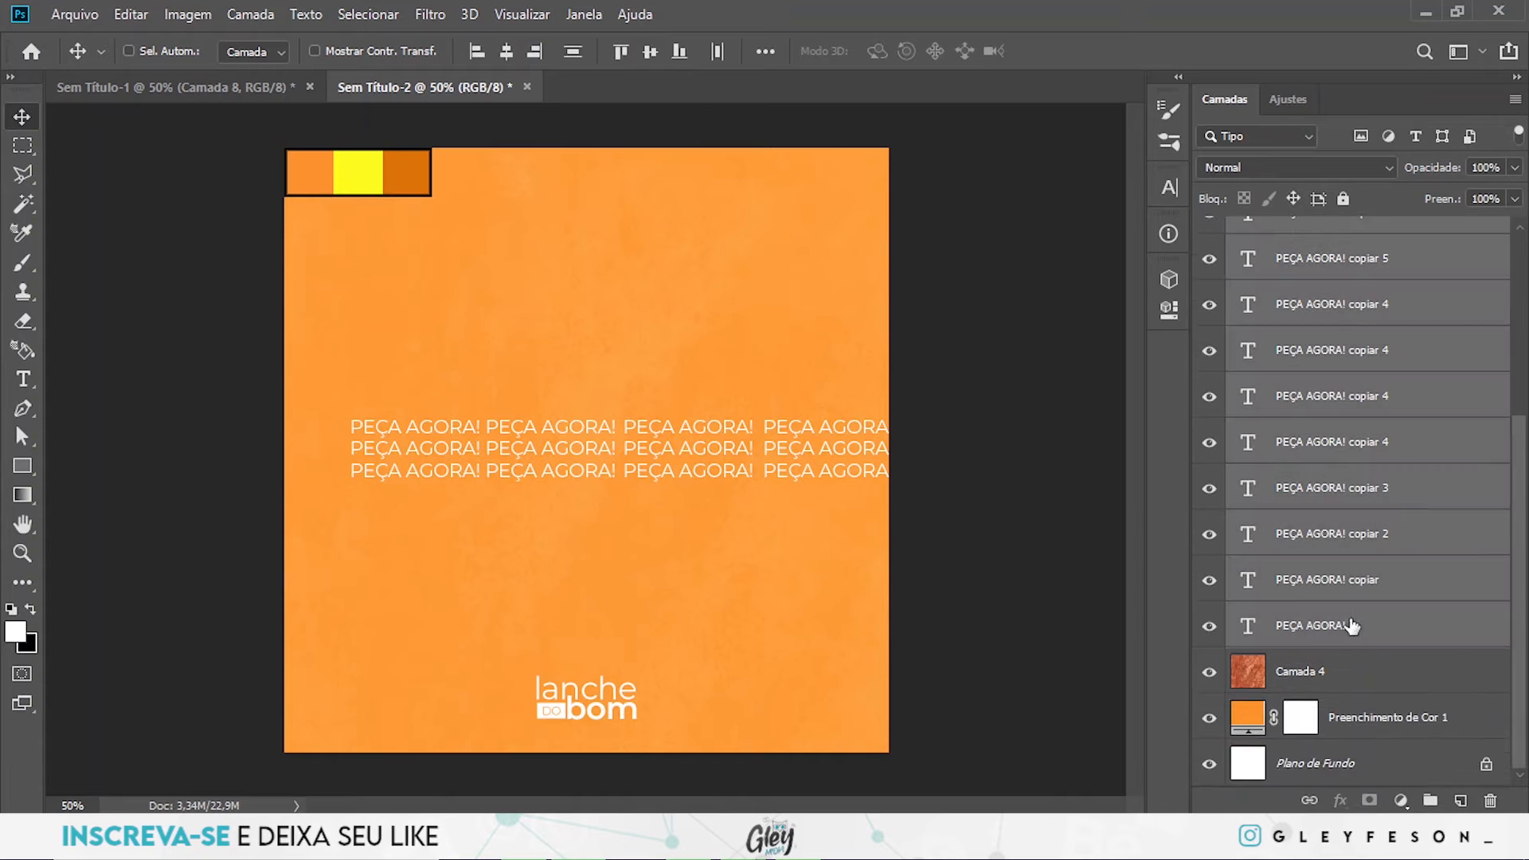
left_click_drag(647, 485, 651, 520)
- Select all the "PEÇA AGORA!" text layers and duplicate the six-row block directly below to make twelve rows
scroll(1377, 351, "up", 3)
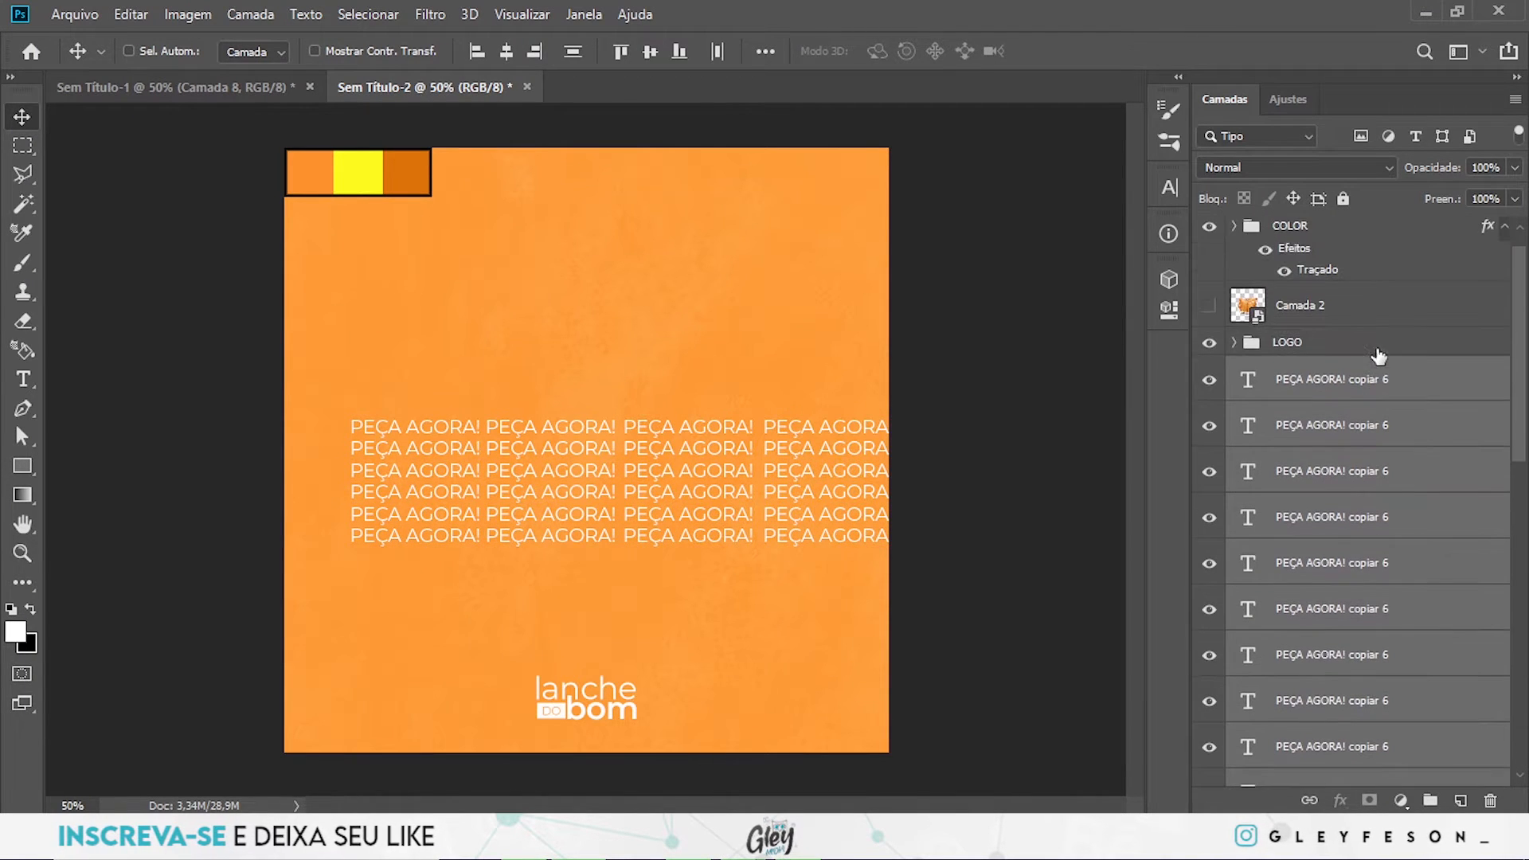
left_click(1403, 390)
scroll(1362, 539, "down", 5)
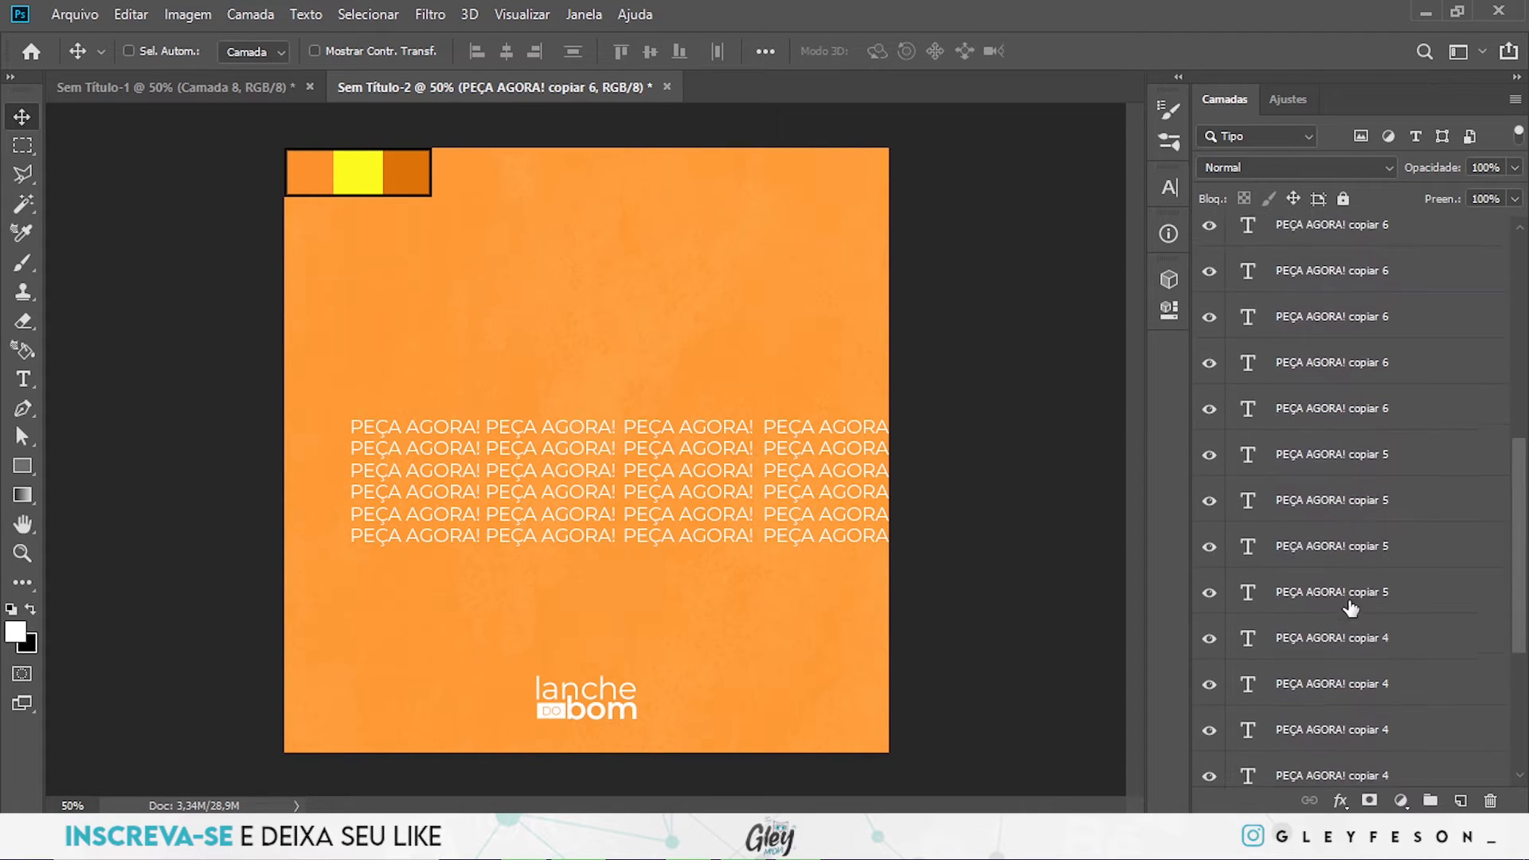
scroll(1351, 661, "down", 2)
left_click(1338, 623, "shift")
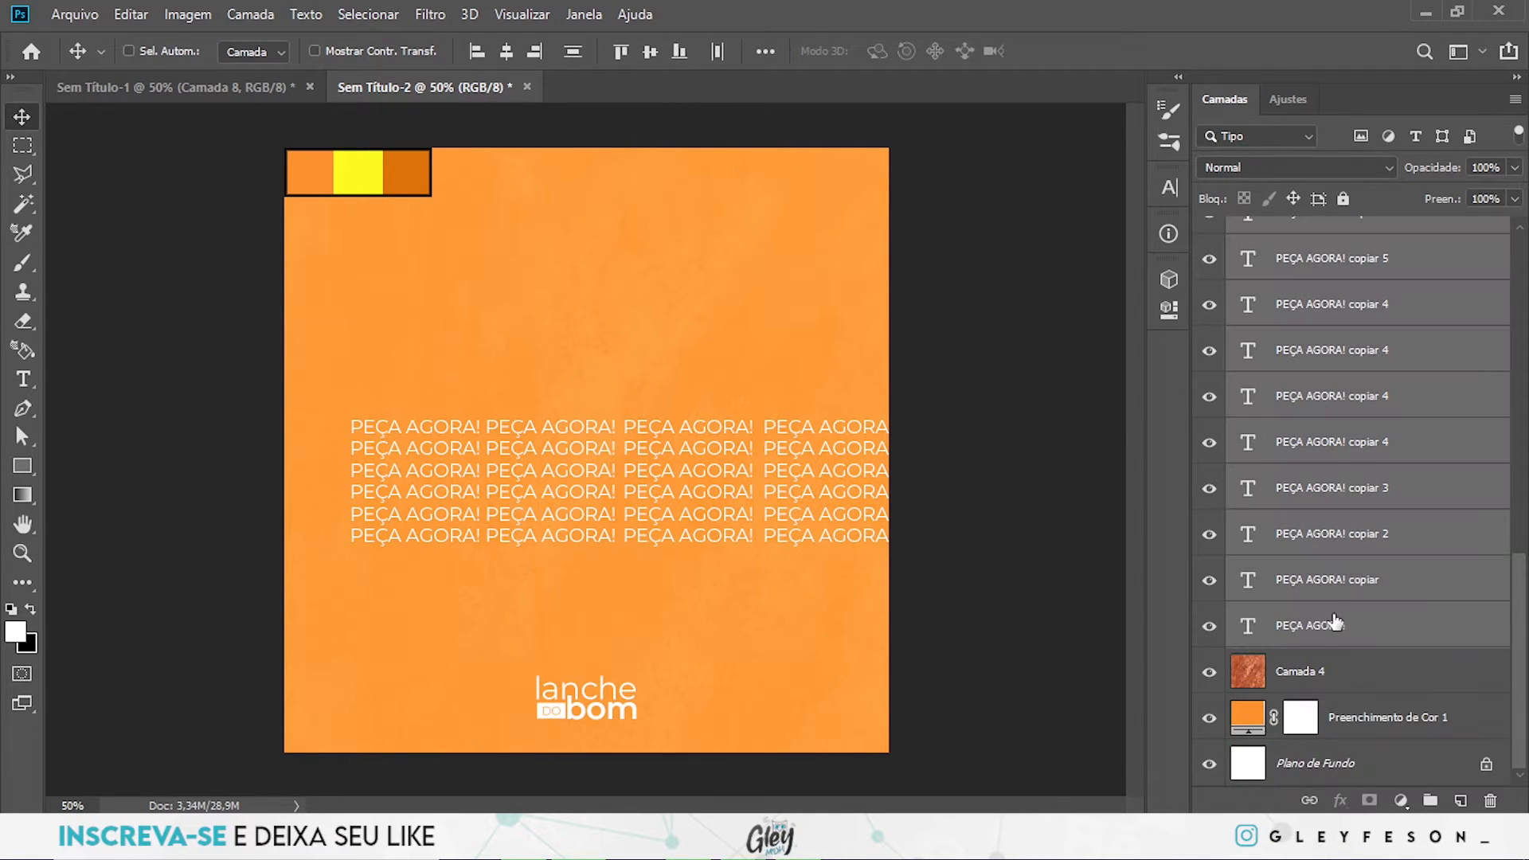
left_click_drag(646, 570, 647, 615)
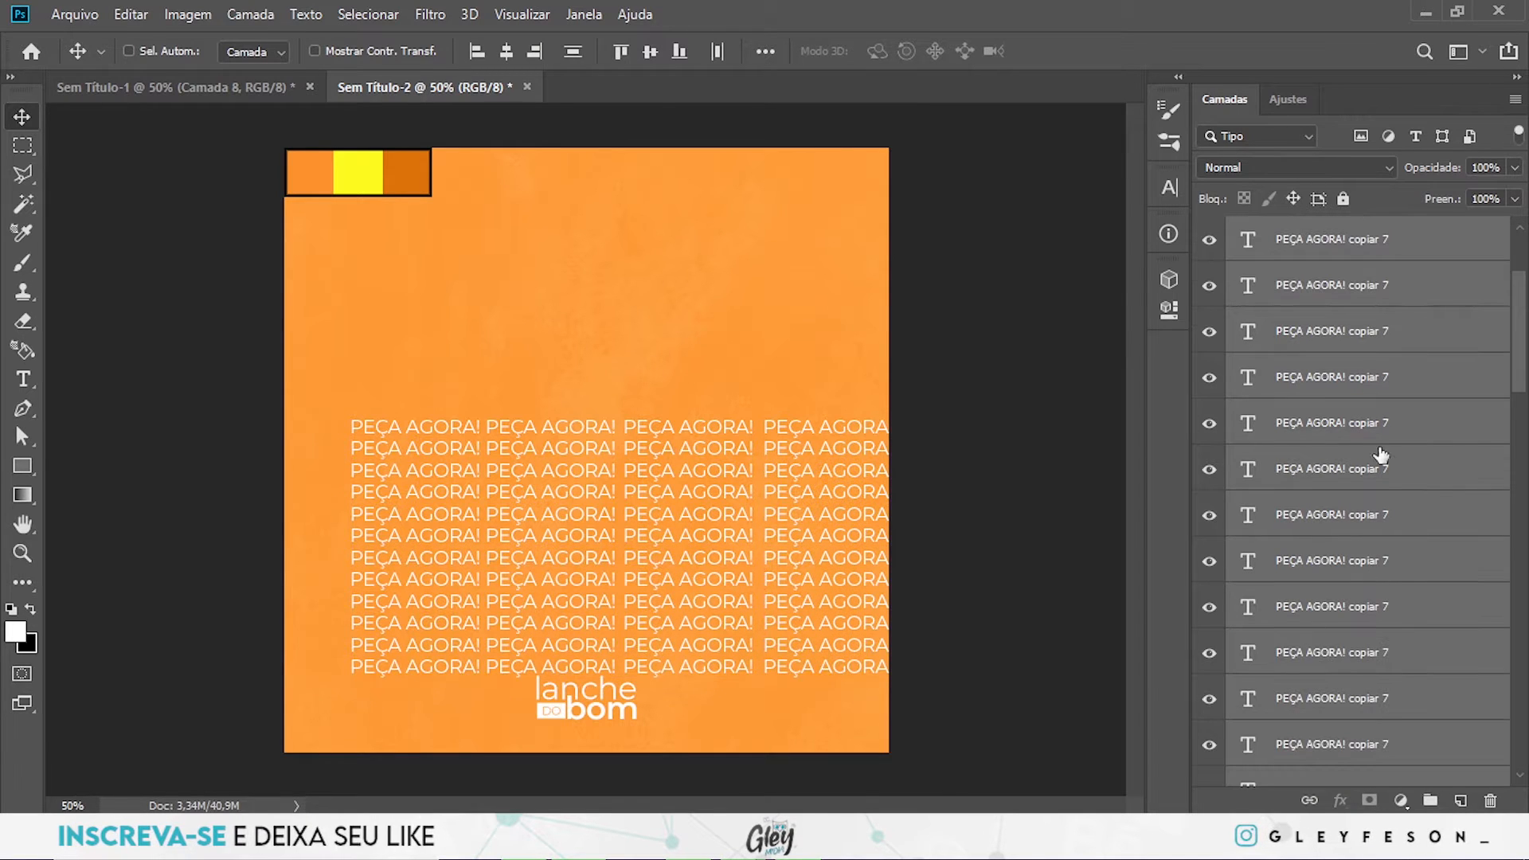
- Group all the "PEÇA AGORA!" text layers and name the group TEXTO FUNDO
scroll(1384, 362, "up", 5)
left_click(1433, 396)
scroll(1431, 414, "down", 5)
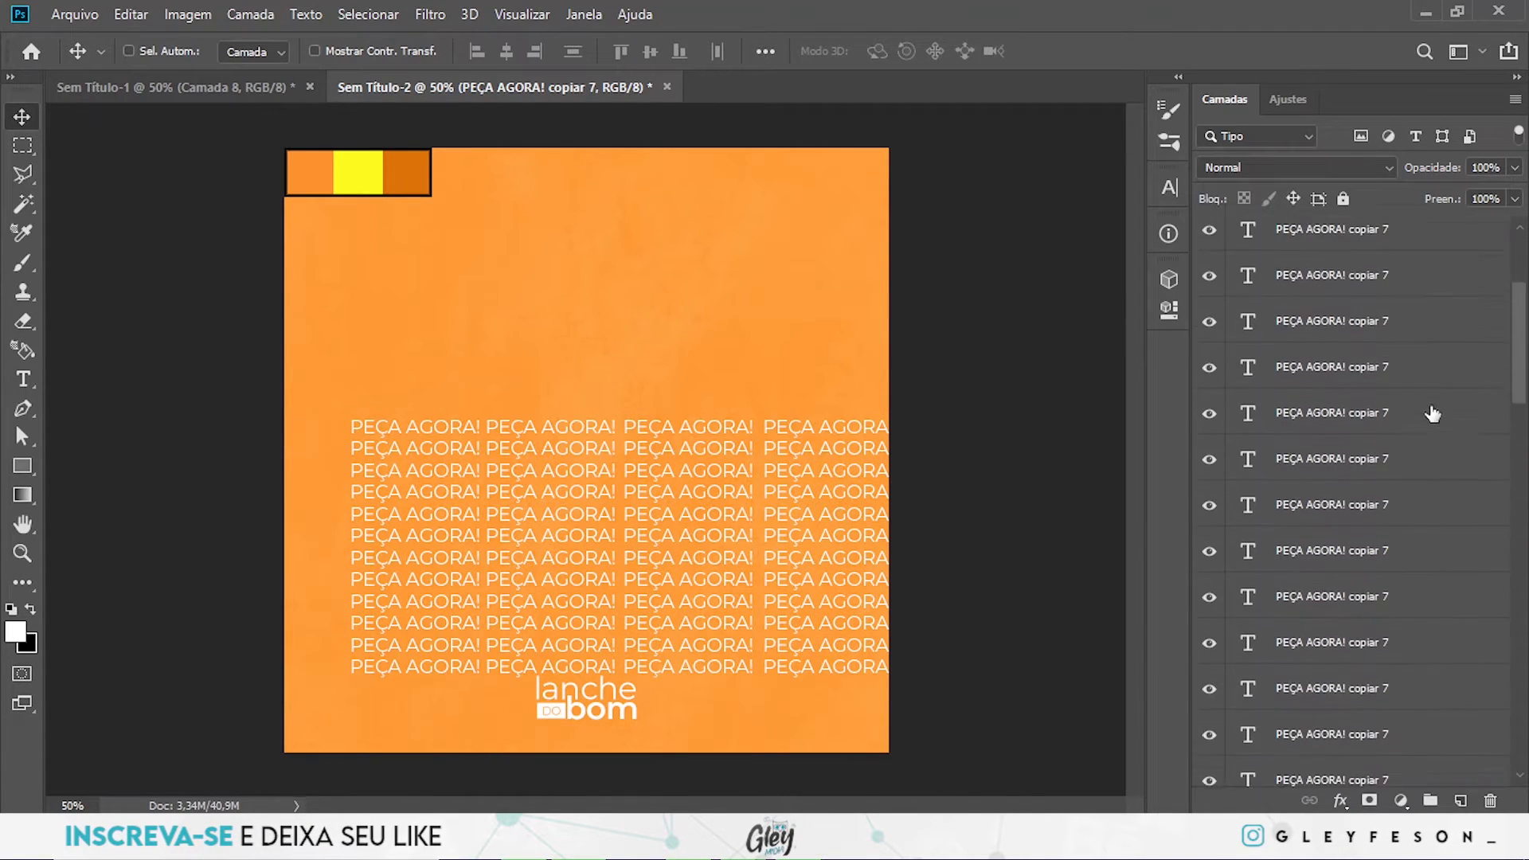
scroll(1381, 654, "down", 10)
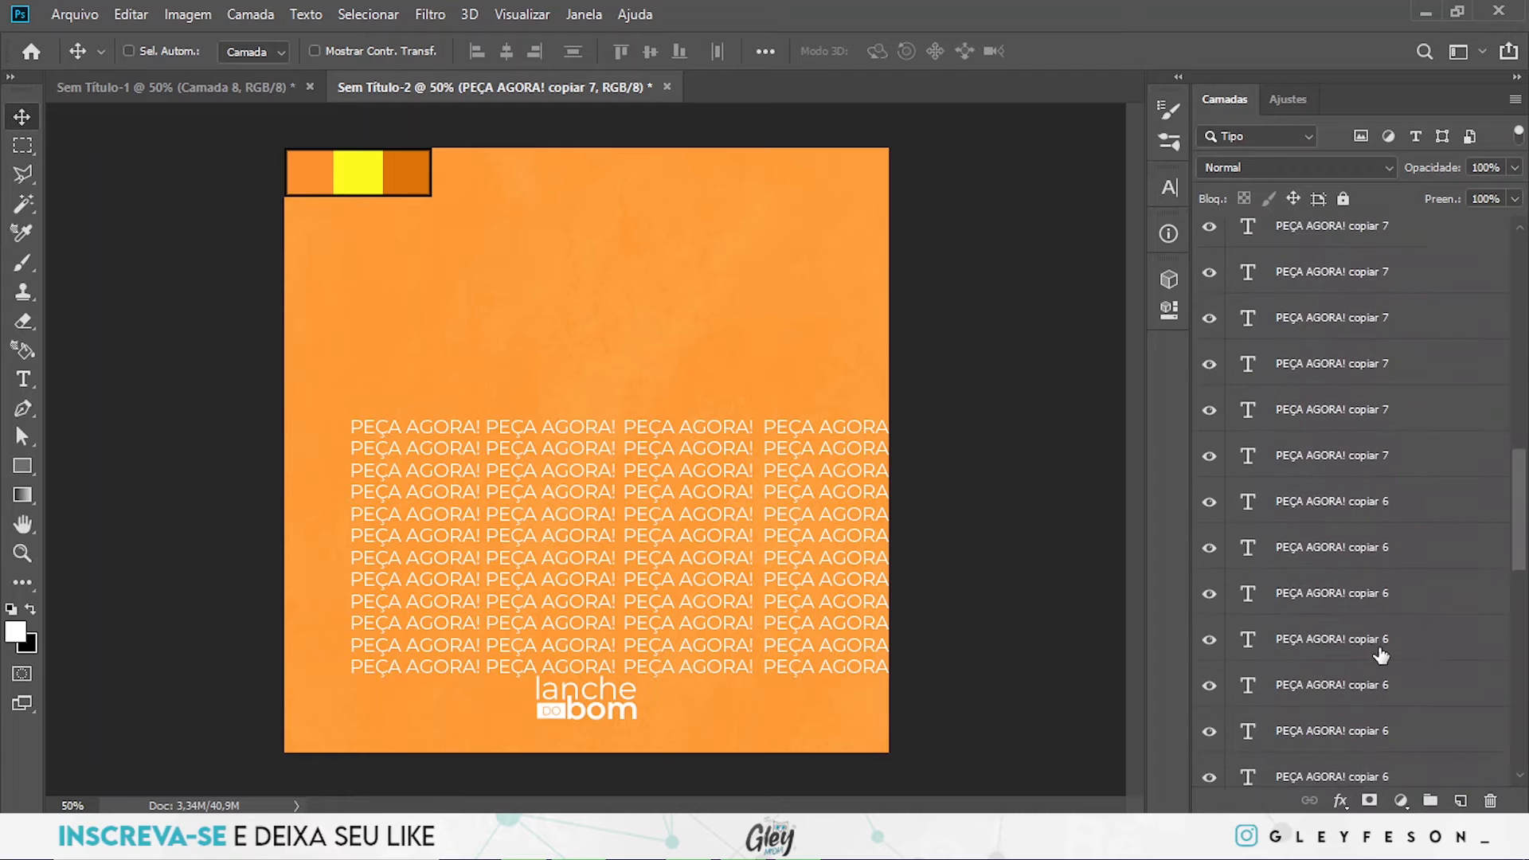
scroll(1381, 654, "down", 10)
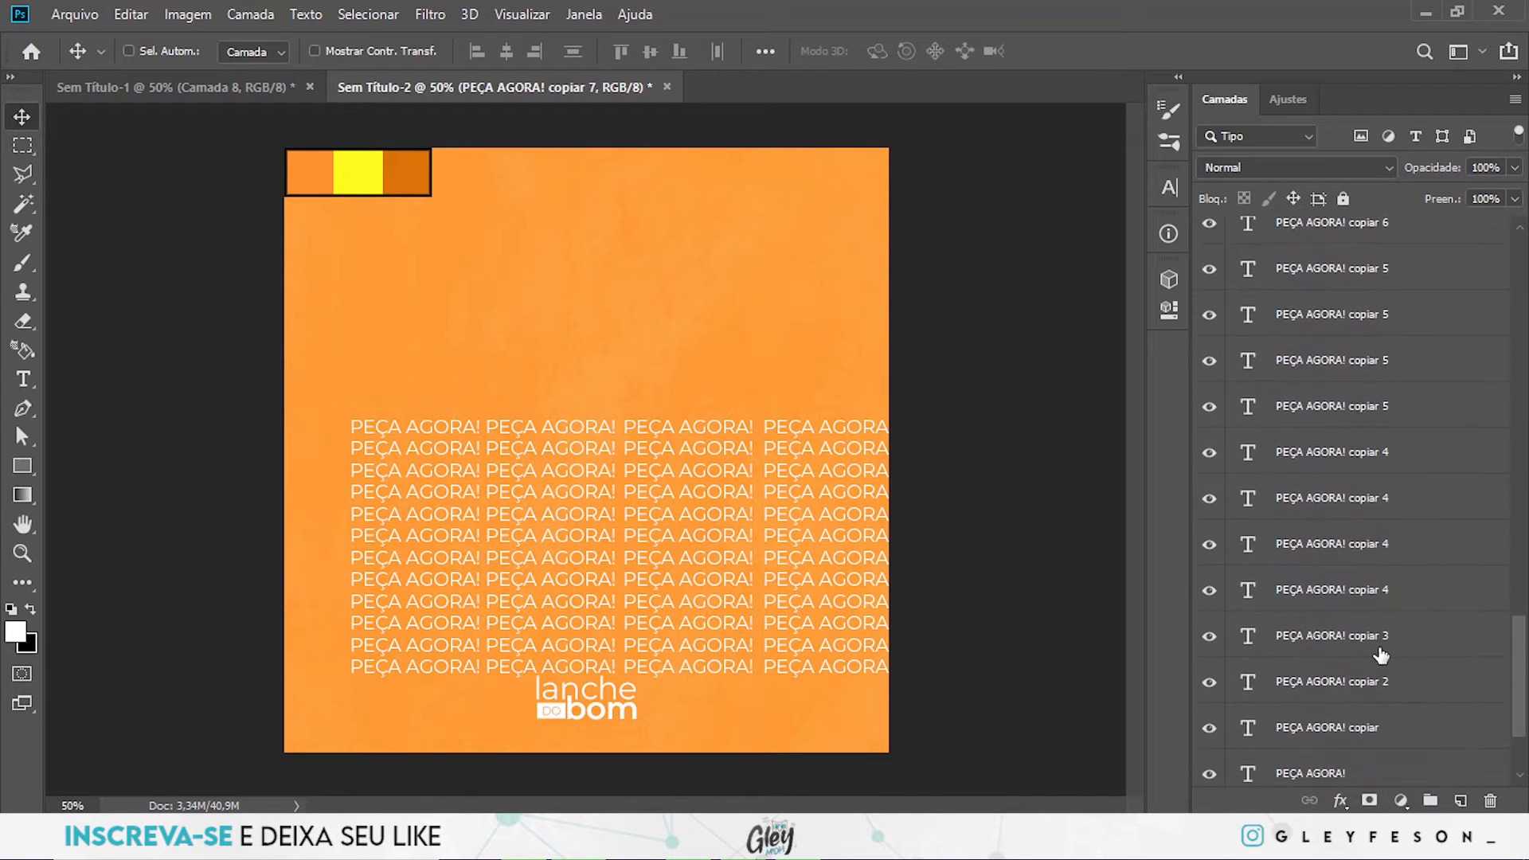
left_click(1358, 629, "shift")
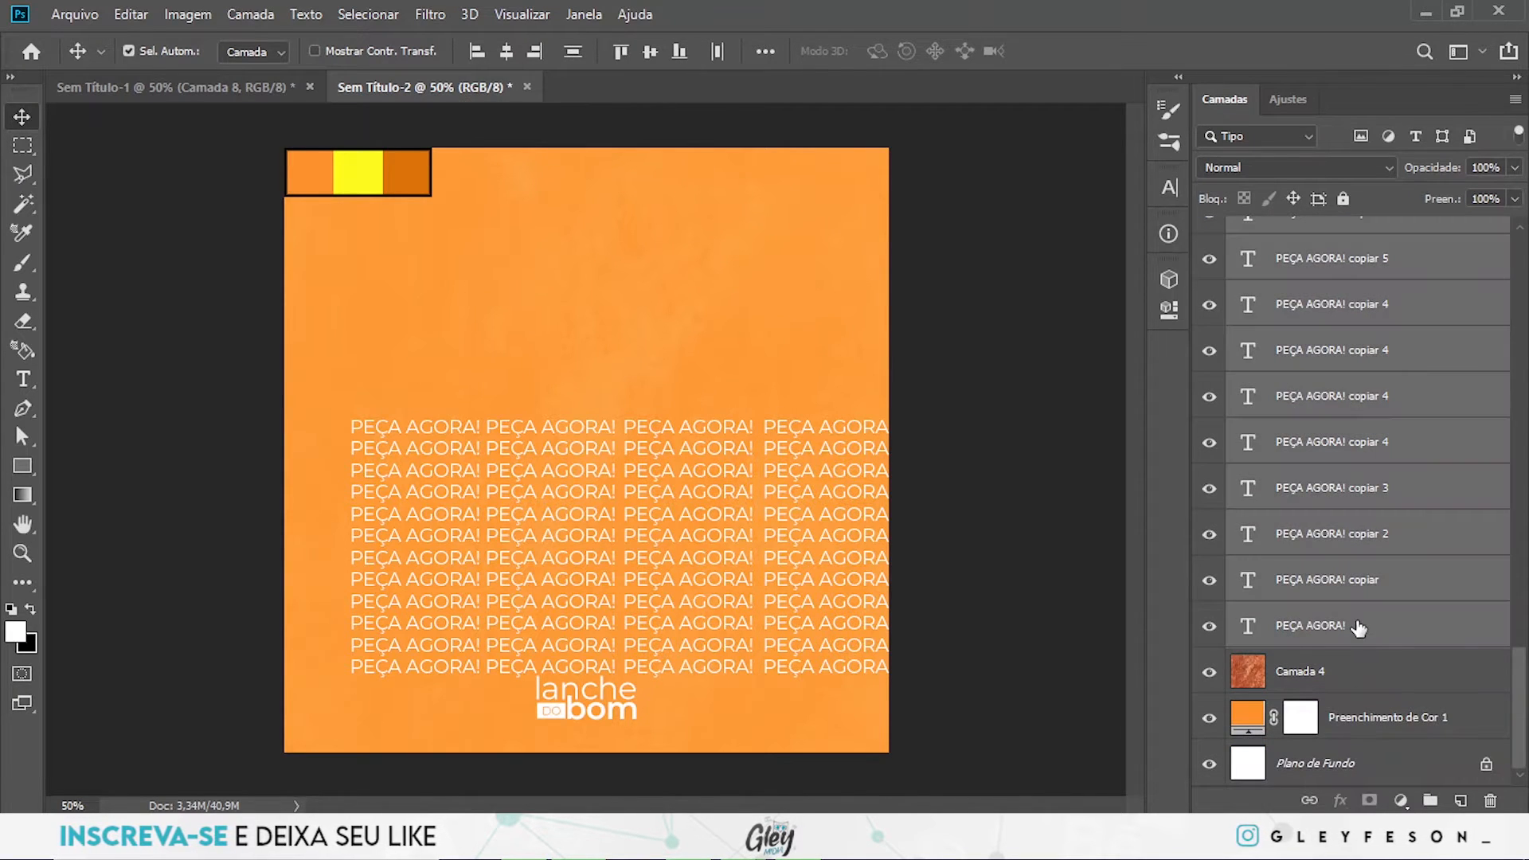
key("ctrl+g")
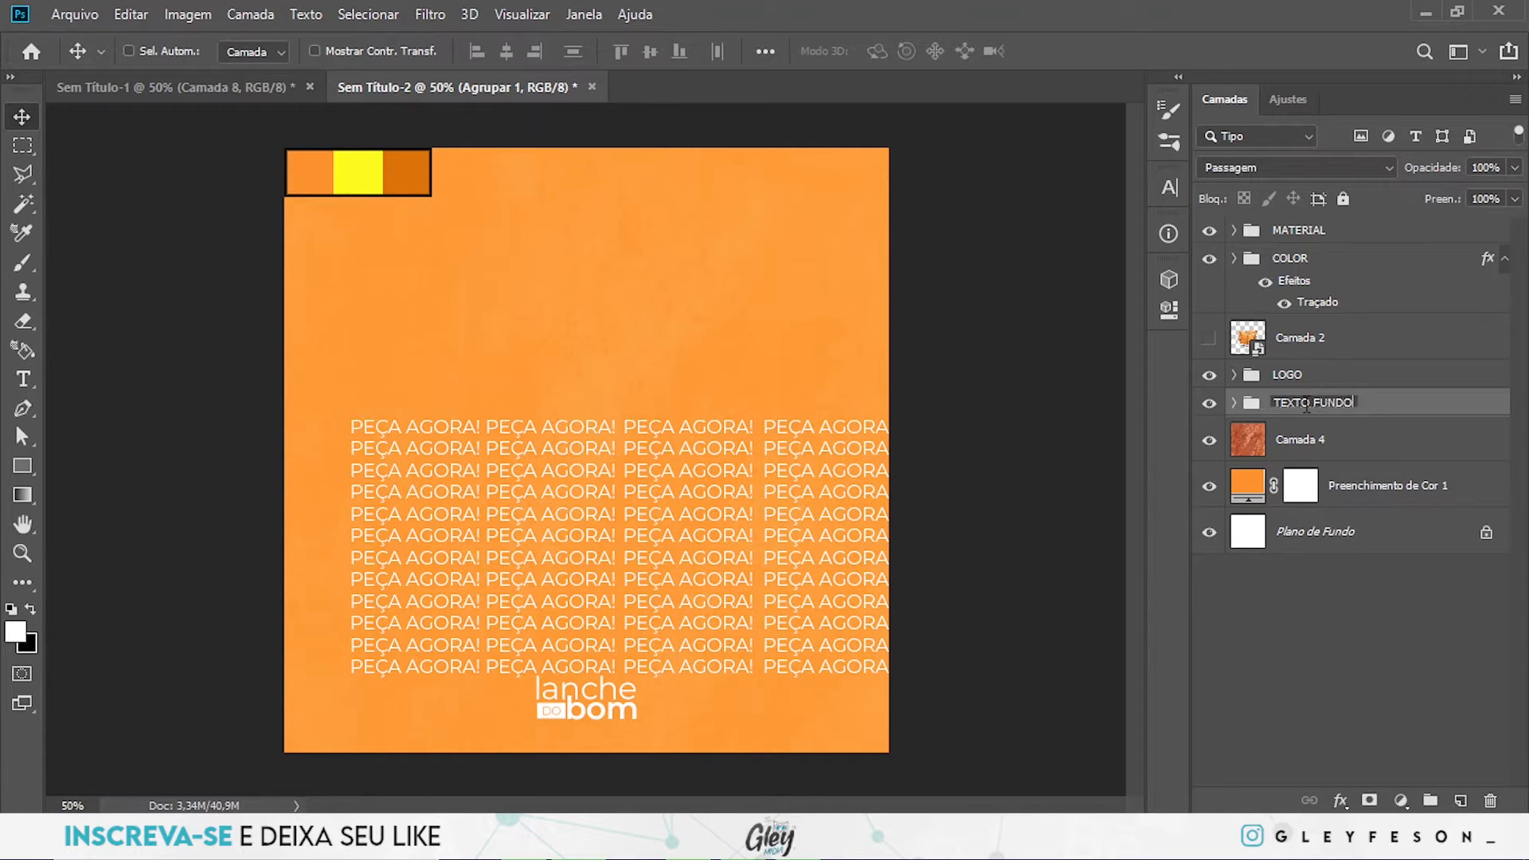
key("Return")
- Move the TEXTO FUNDO group up and scale it to about 127% so it spans past both canvas sides
left_click_drag(709, 556, 675, 437)
key("ctrl+t")
left_click_drag(859, 427, 926, 416)
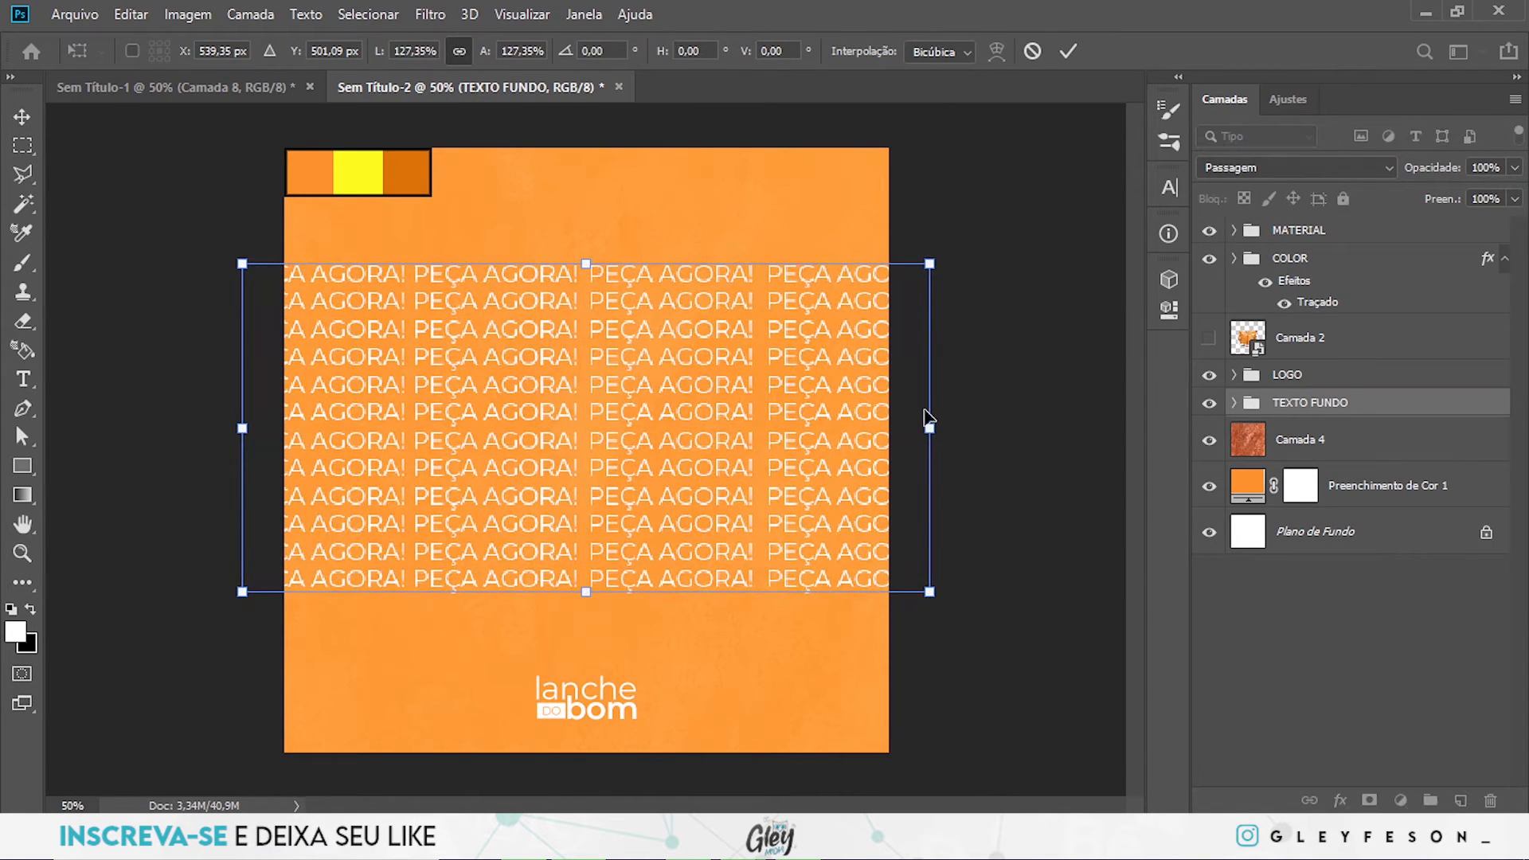
key("Return")
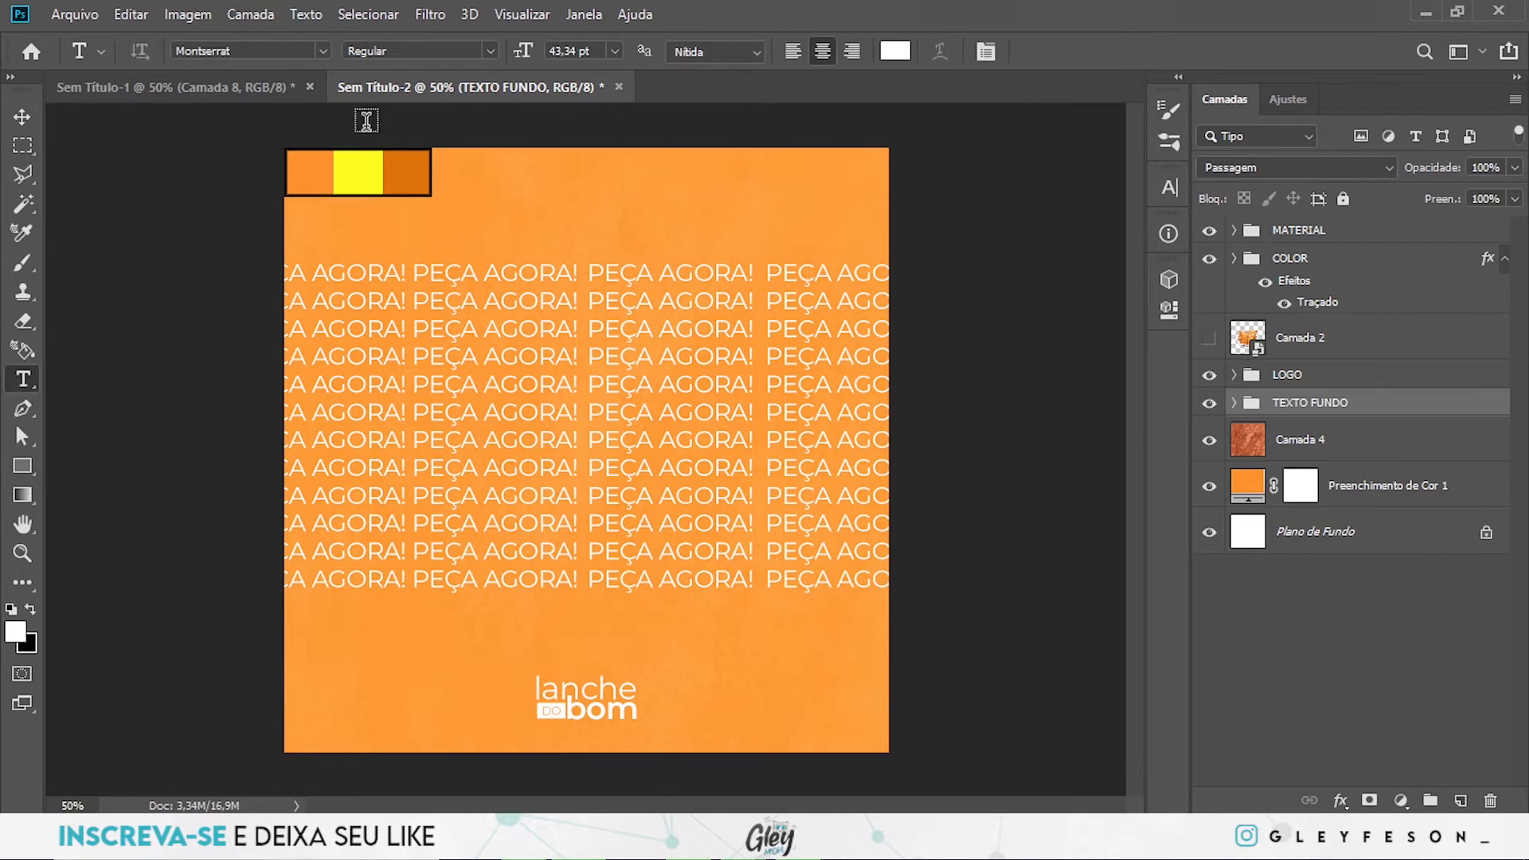
- Set the font style of all text layers inside the TEXTO FUNDO group to SemiBold and collapse the group
left_click(1234, 403)
left_click(1354, 456)
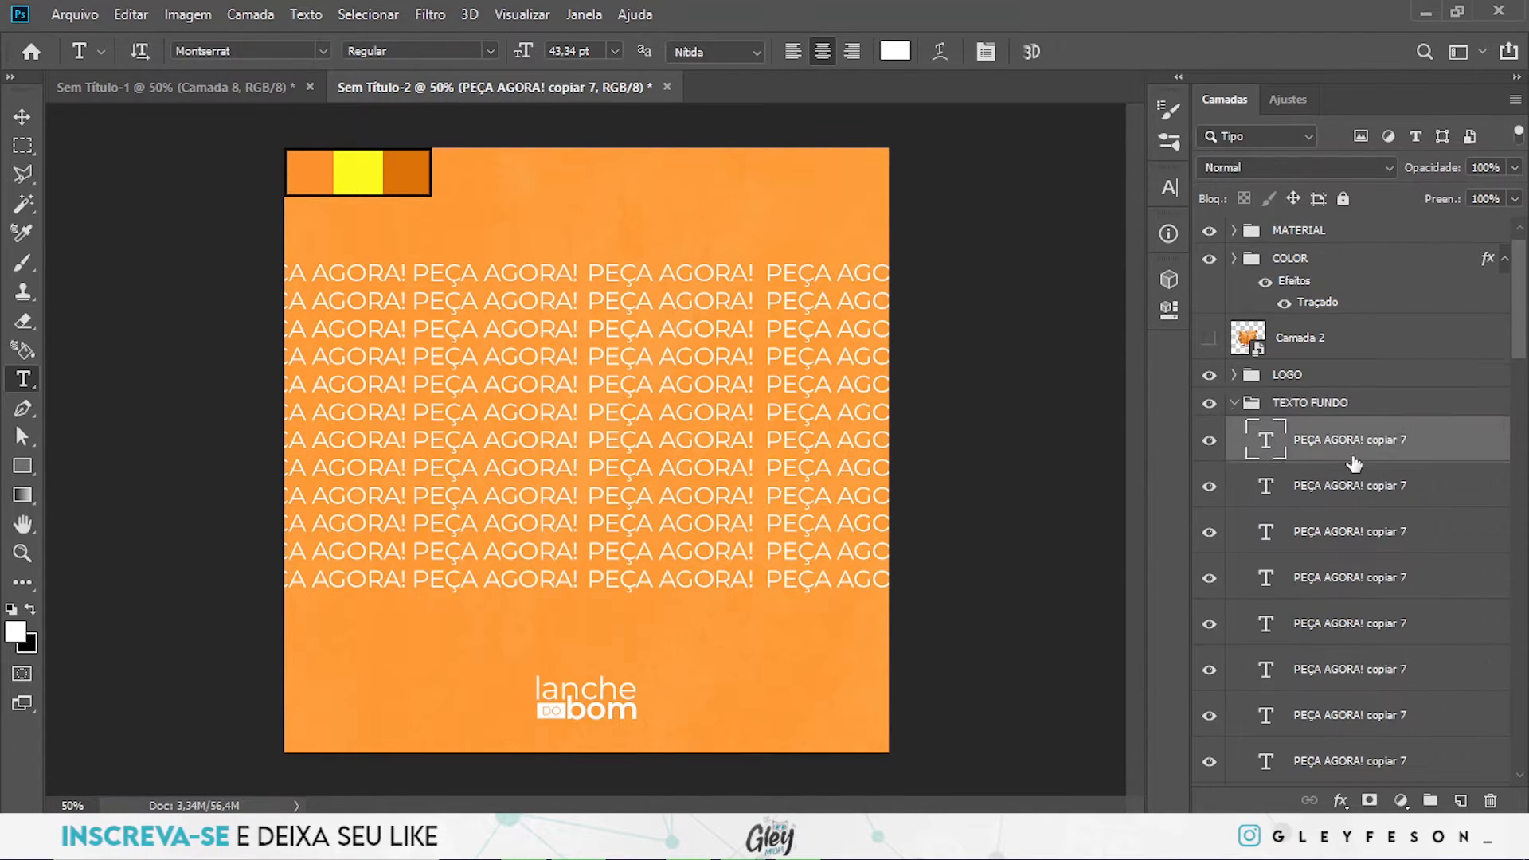
scroll(1346, 518, "down", 5)
scroll(1342, 603, "down", 6)
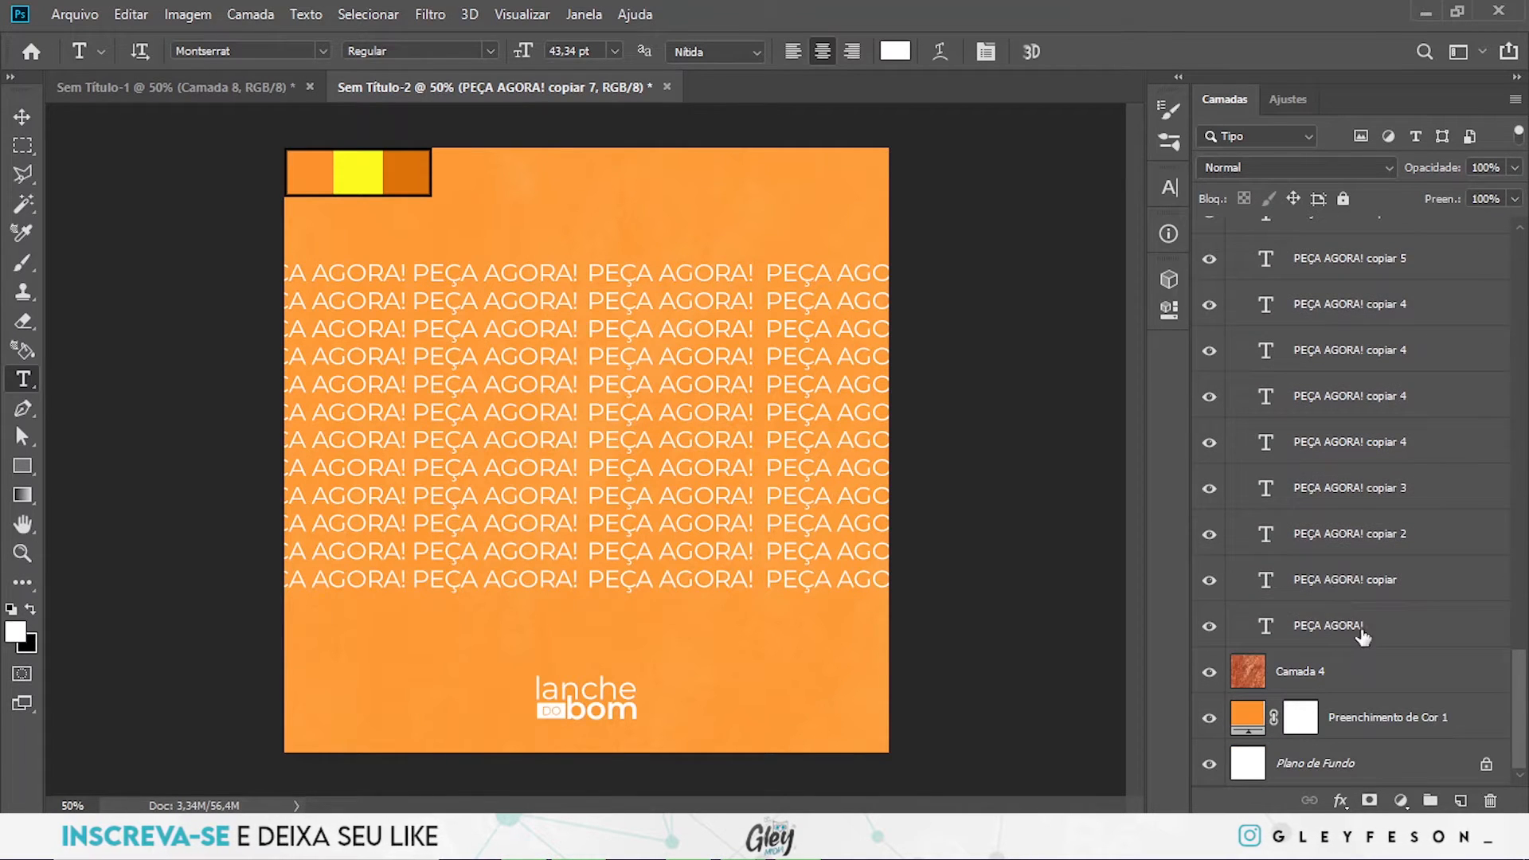
left_click(1353, 627, "shift")
left_click(491, 51)
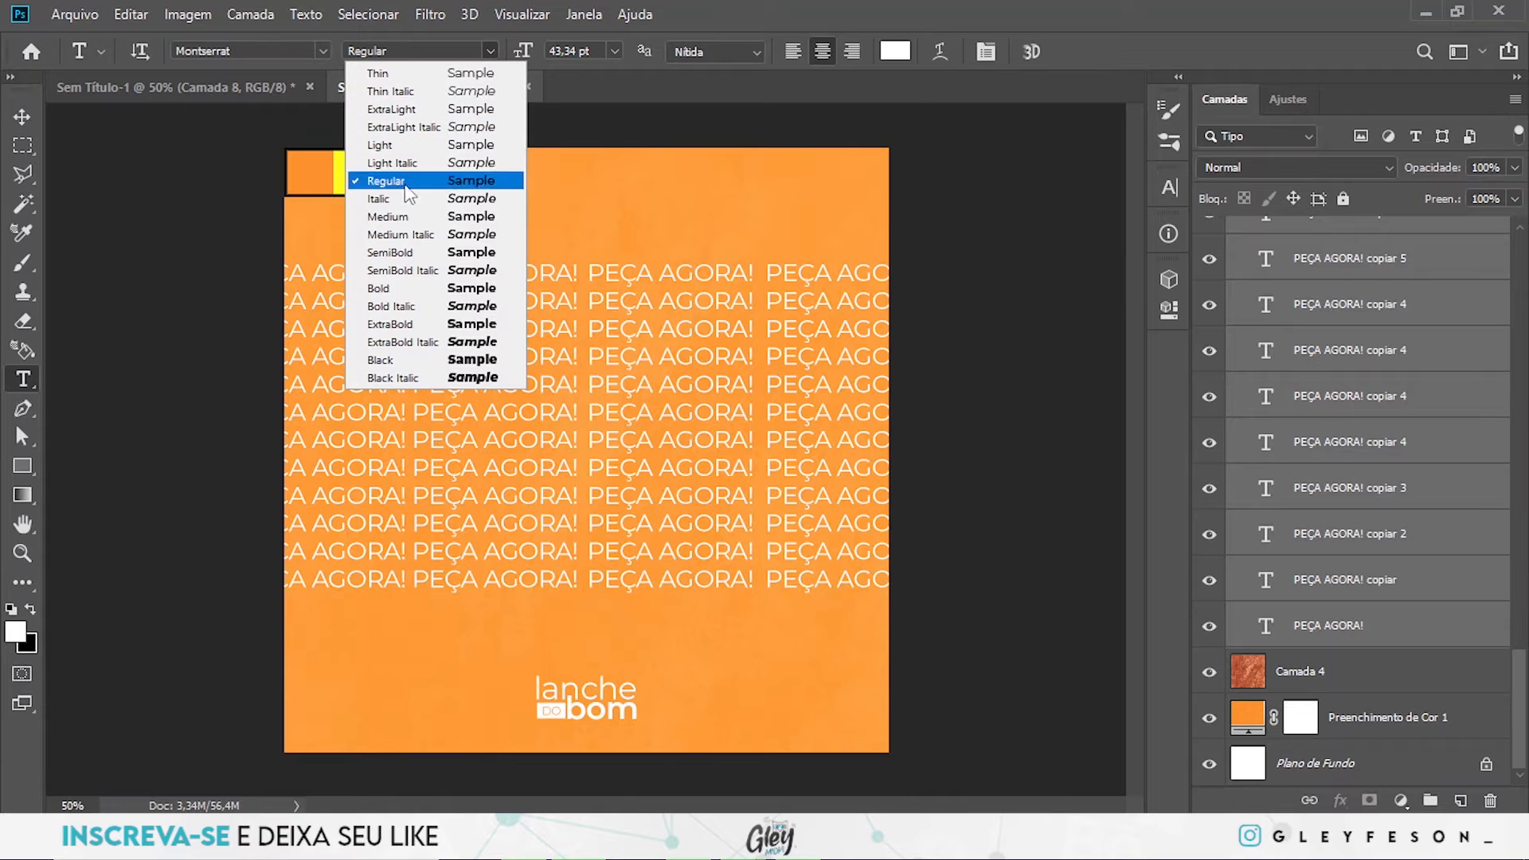
left_click(401, 253)
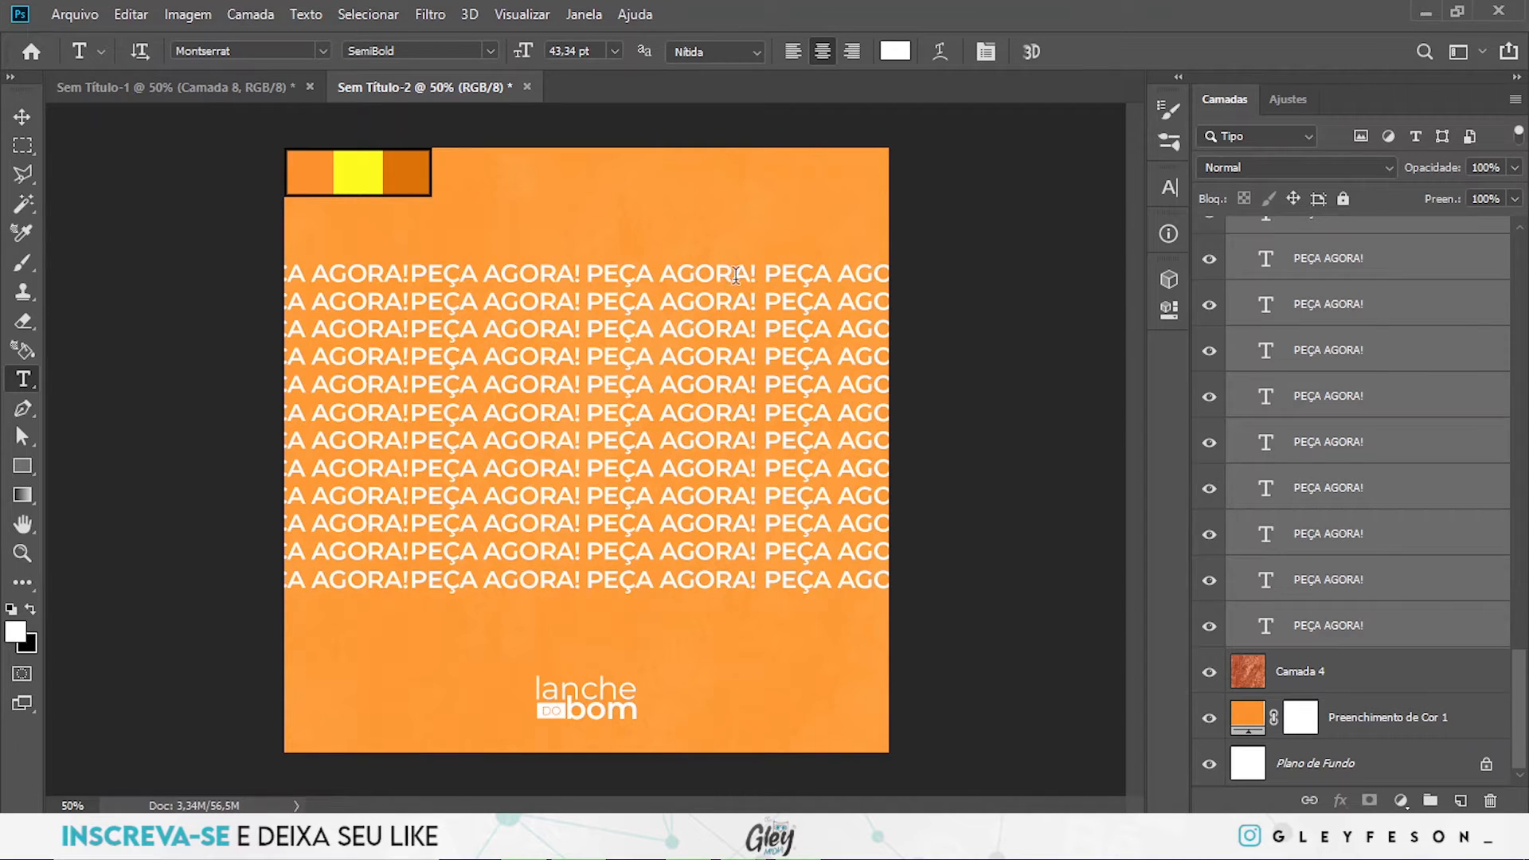
scroll(1306, 326, "up", 10)
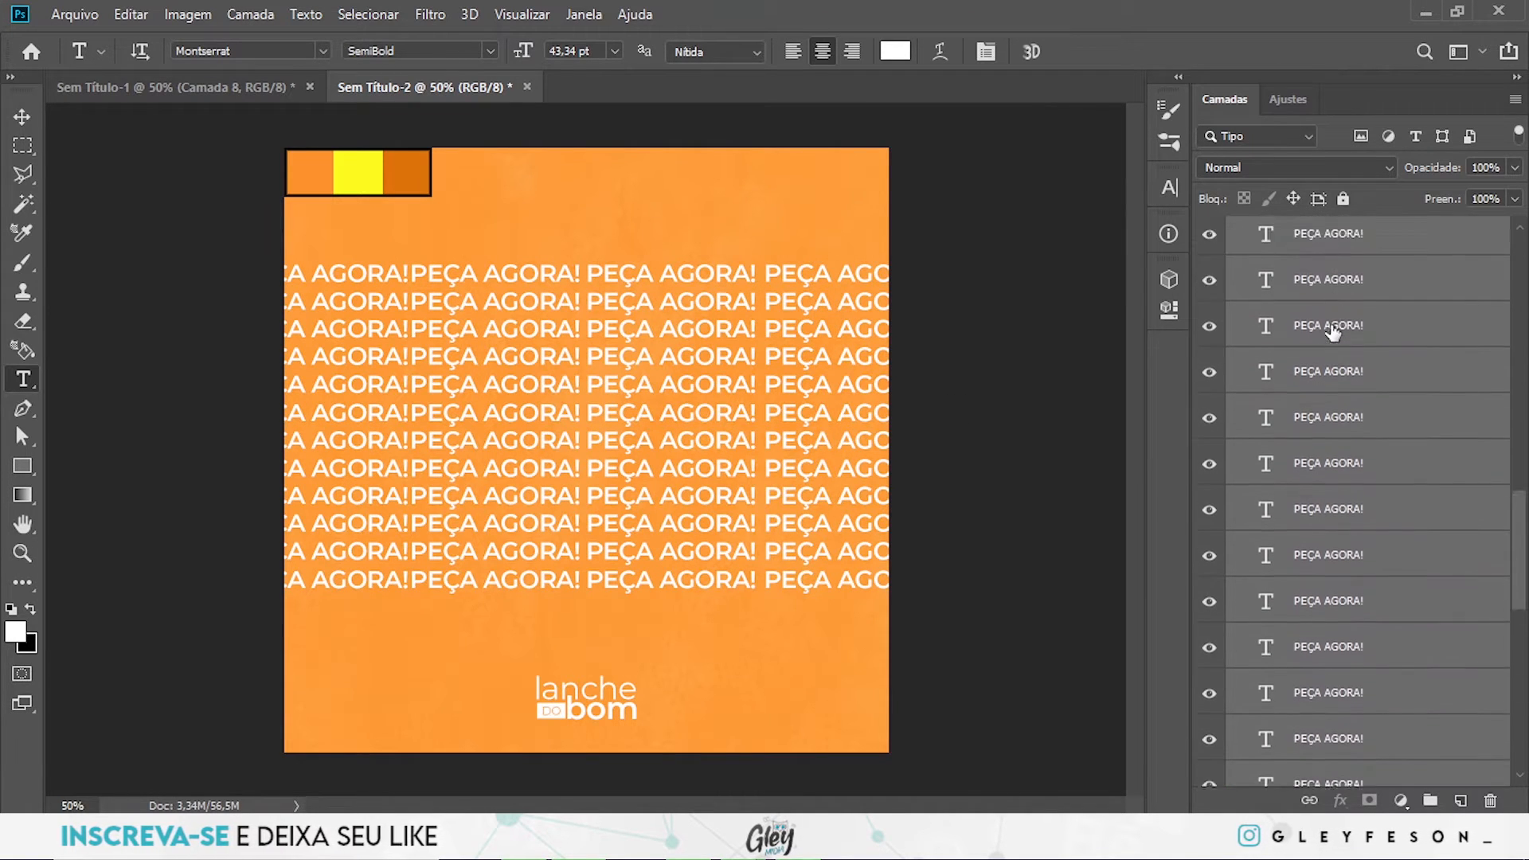
scroll(1330, 334, "up", 5)
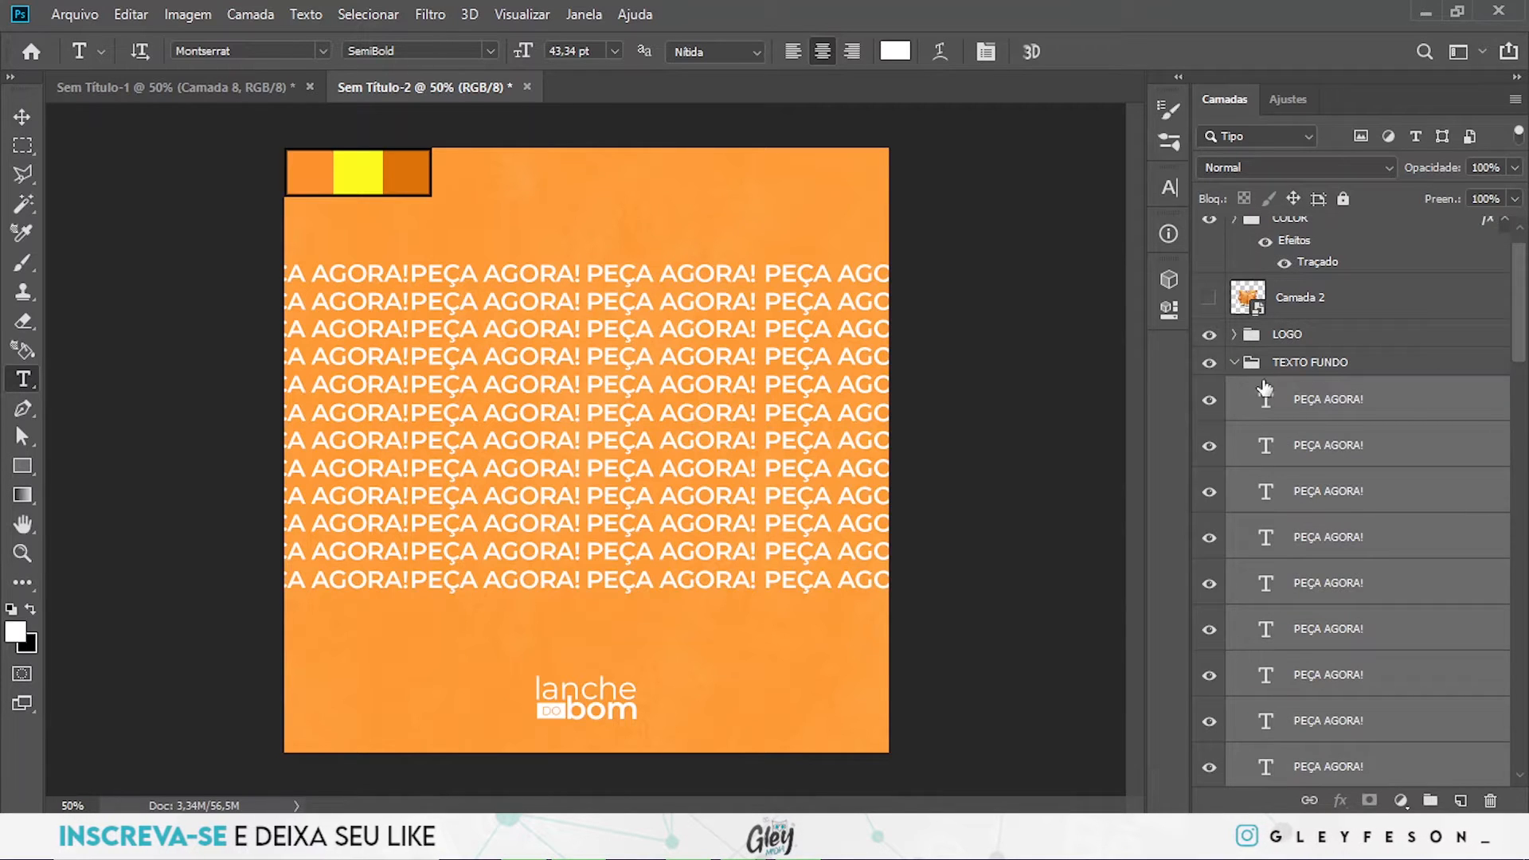
left_click(1235, 363)
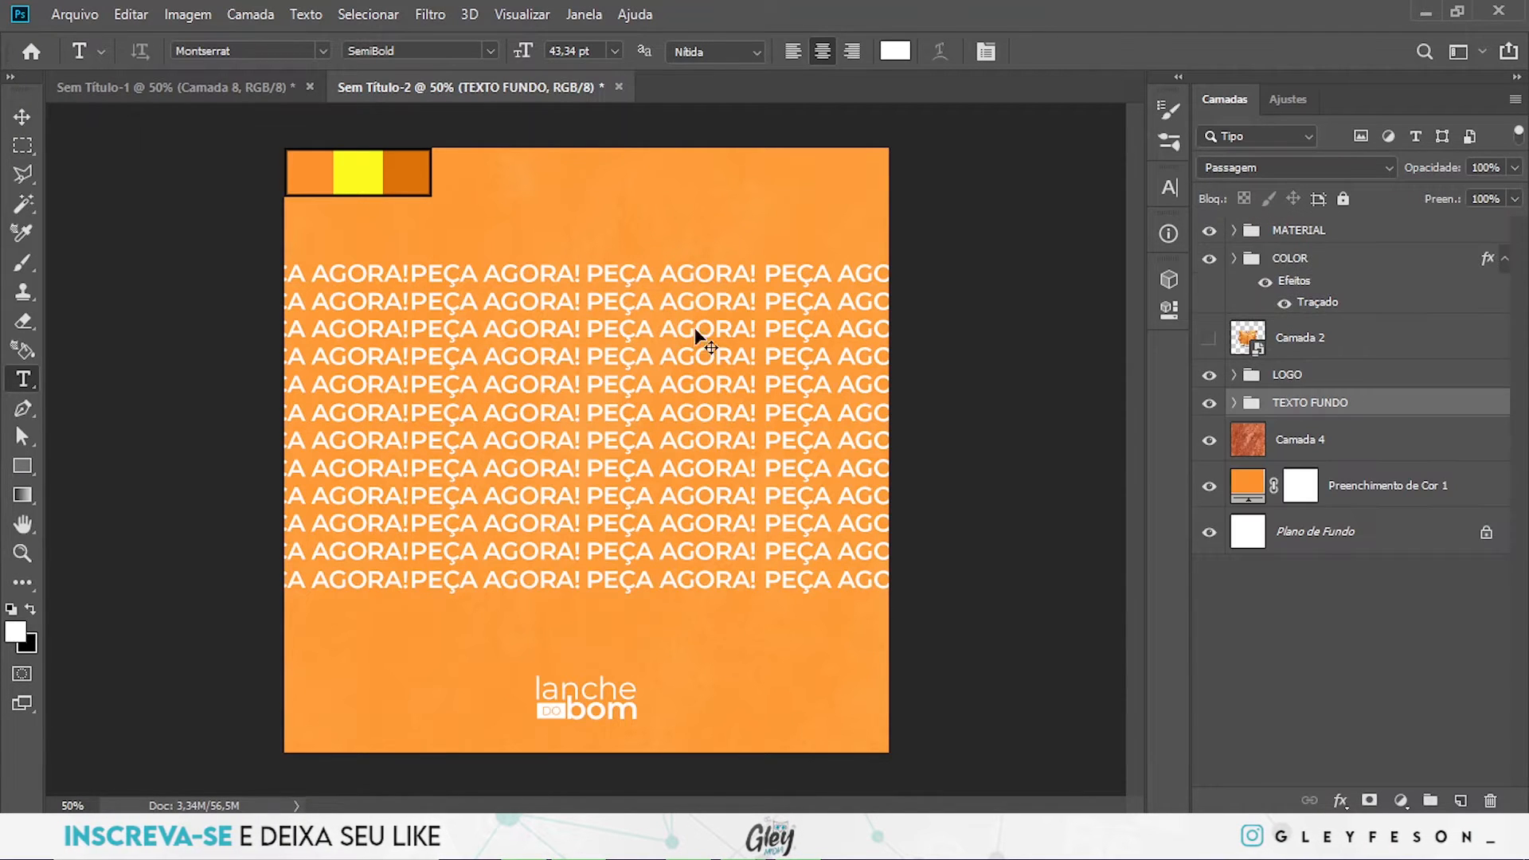
- Rotate the TEXTO FUNDO group slightly counterclockwise and move it up to cover the upper half of the canvas
key("ctrl+t")
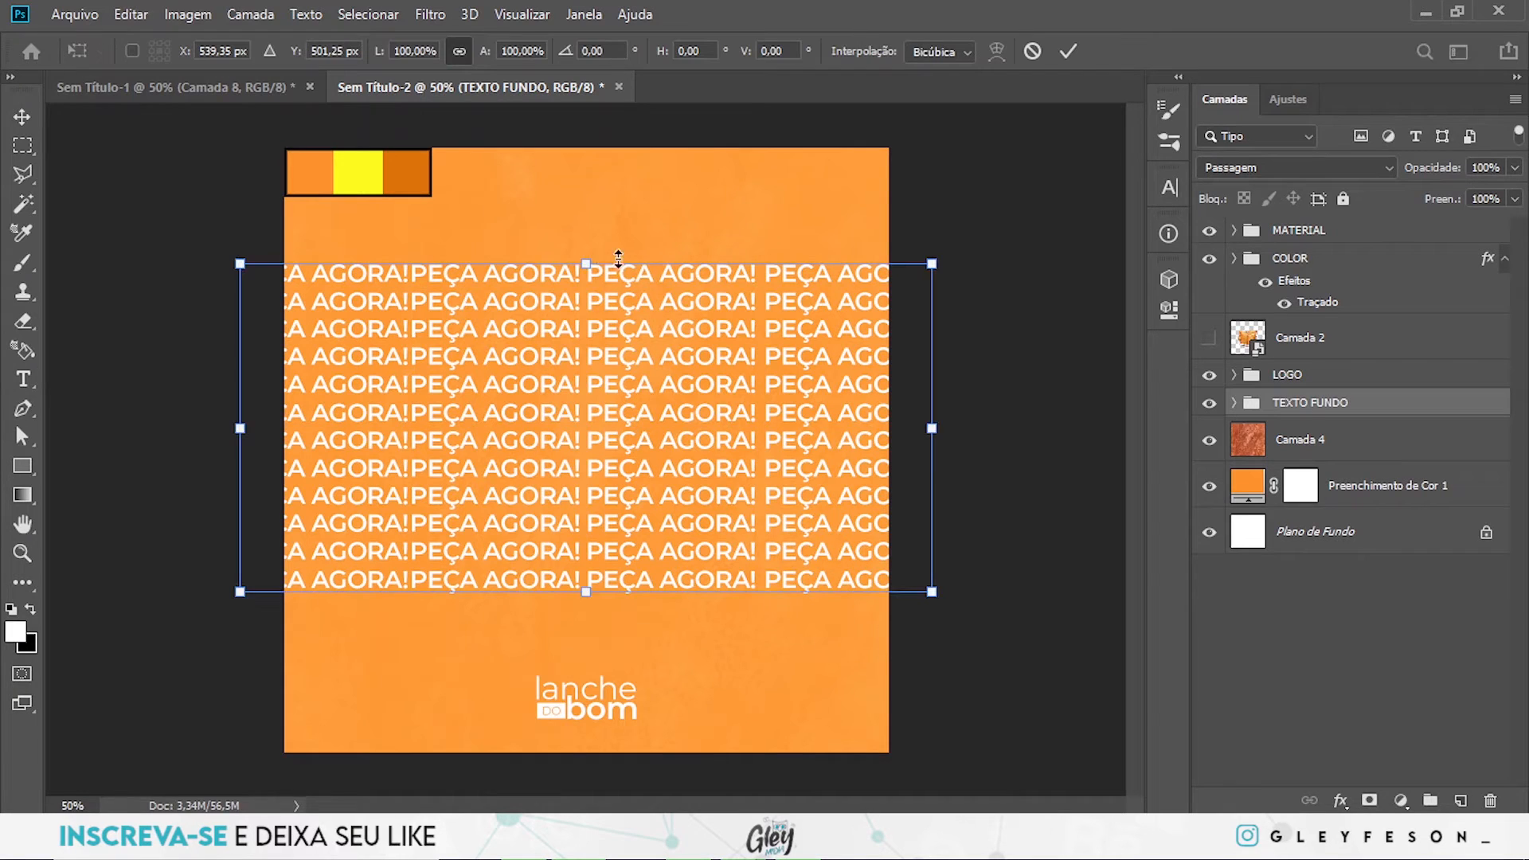
left_click_drag(587, 270, 618, 268)
left_click_drag(1002, 365, 1001, 338)
left_click_drag(650, 427, 629, 313)
key("Return")
key("t")
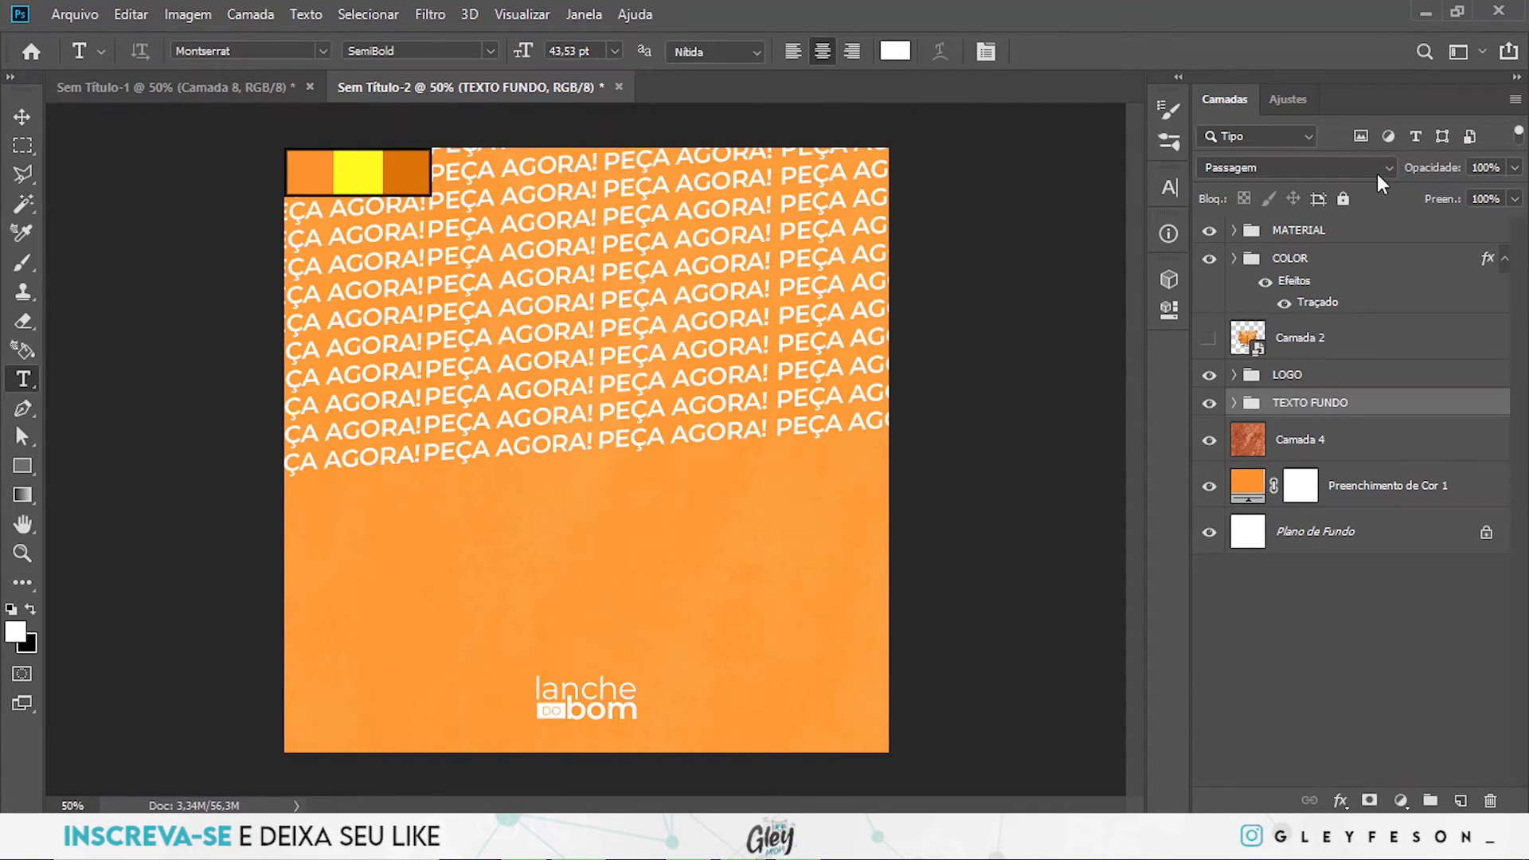
- Set the TEXTO FUNDO group's blend mode to Luz Indireta and its fill to 35%
left_click(1250, 175)
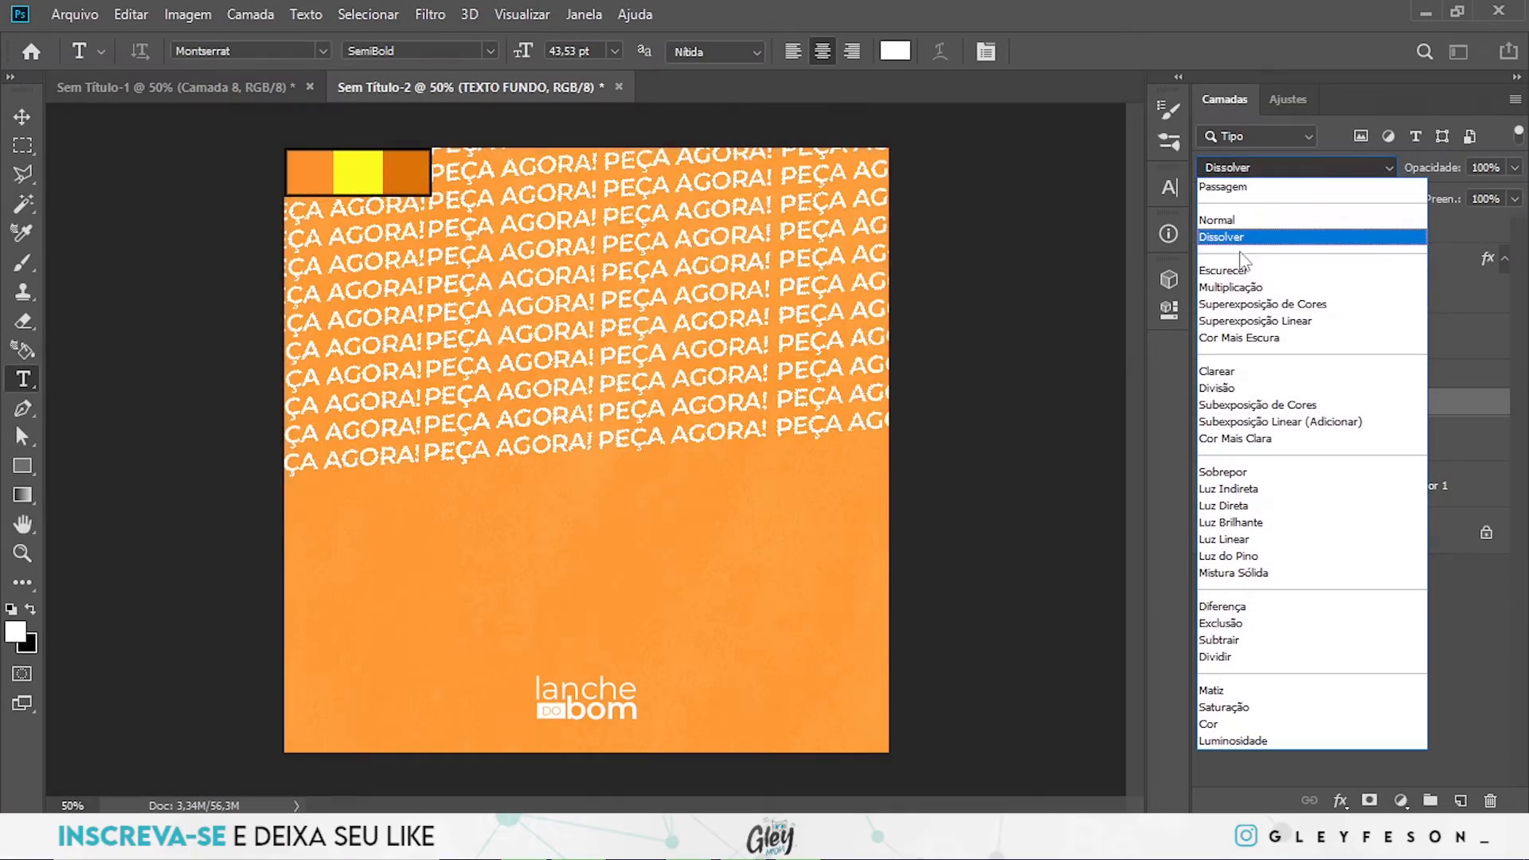
left_click(1250, 489)
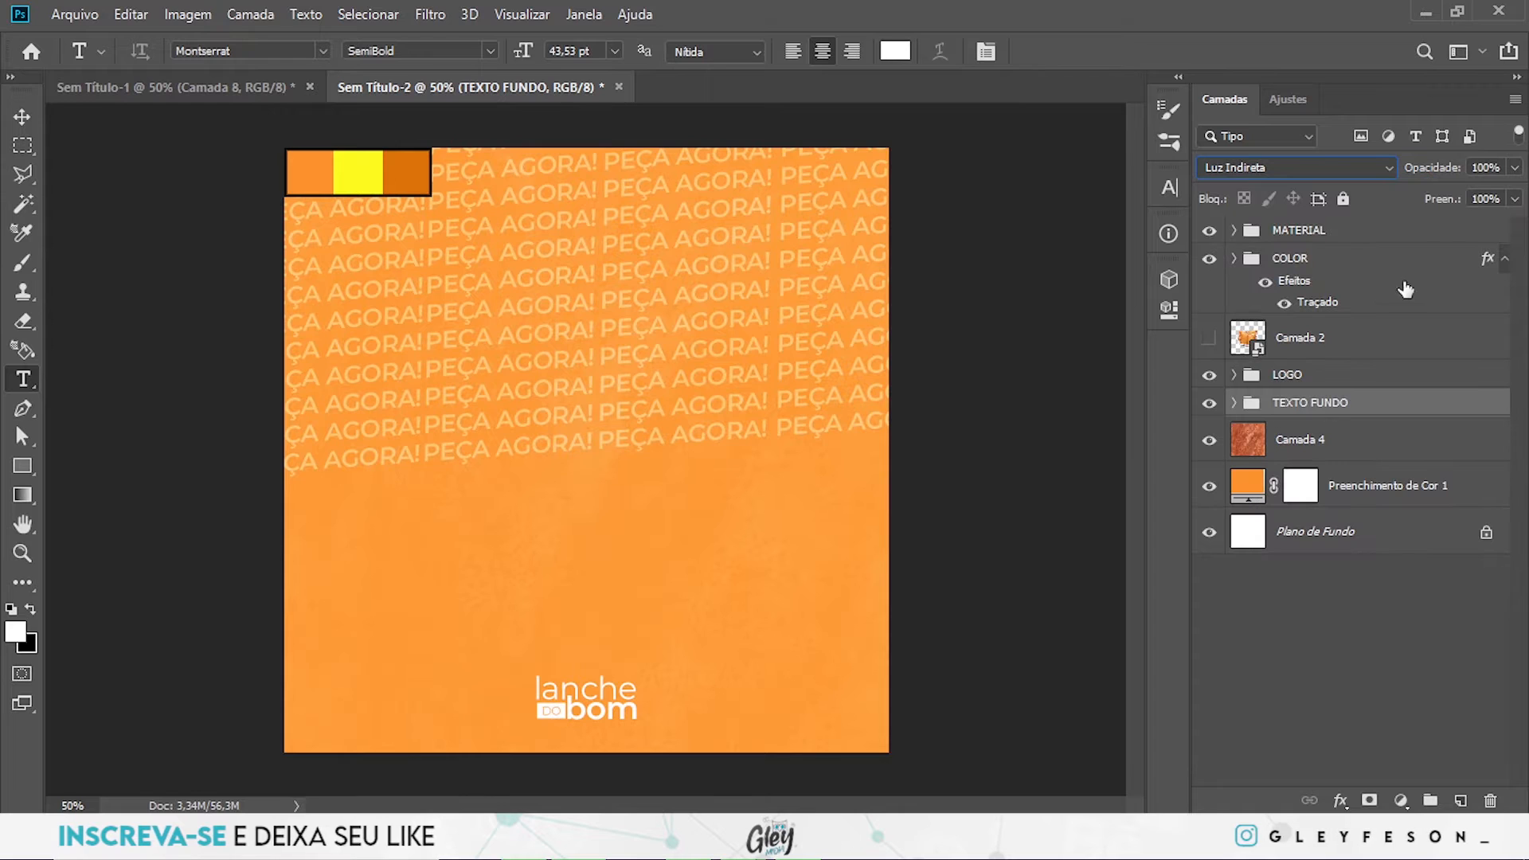
left_click(1515, 200)
left_click_drag(1459, 226, 1447, 227)
left_click(1385, 425)
left_click(1373, 404)
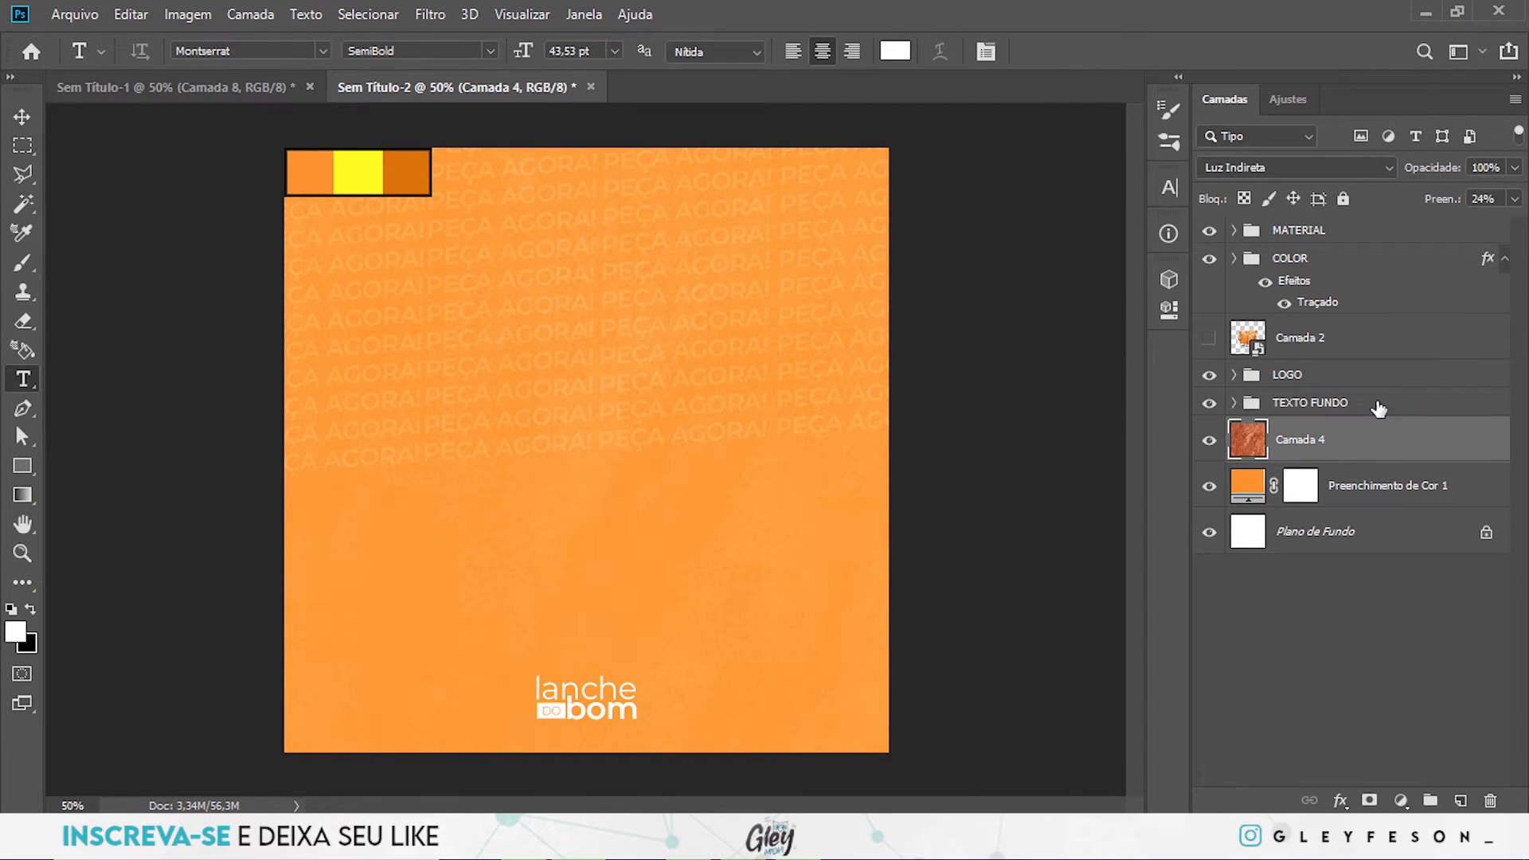
- Add a layer mask to the TEXTO FUNDO group and fade its lower text rows with a large soft black brush at 13% flow
left_click(1369, 800)
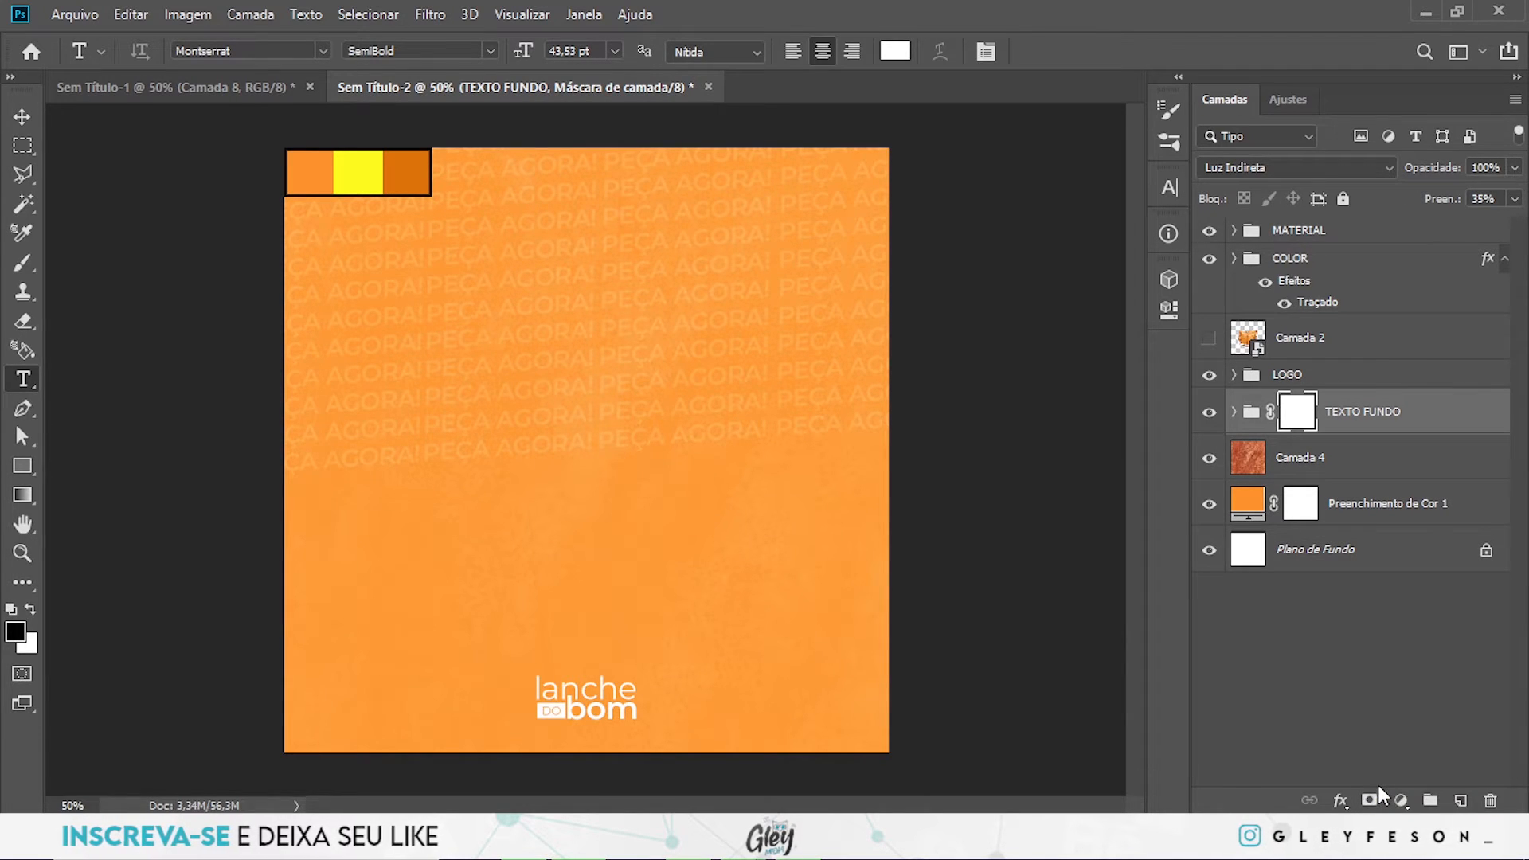
key("b")
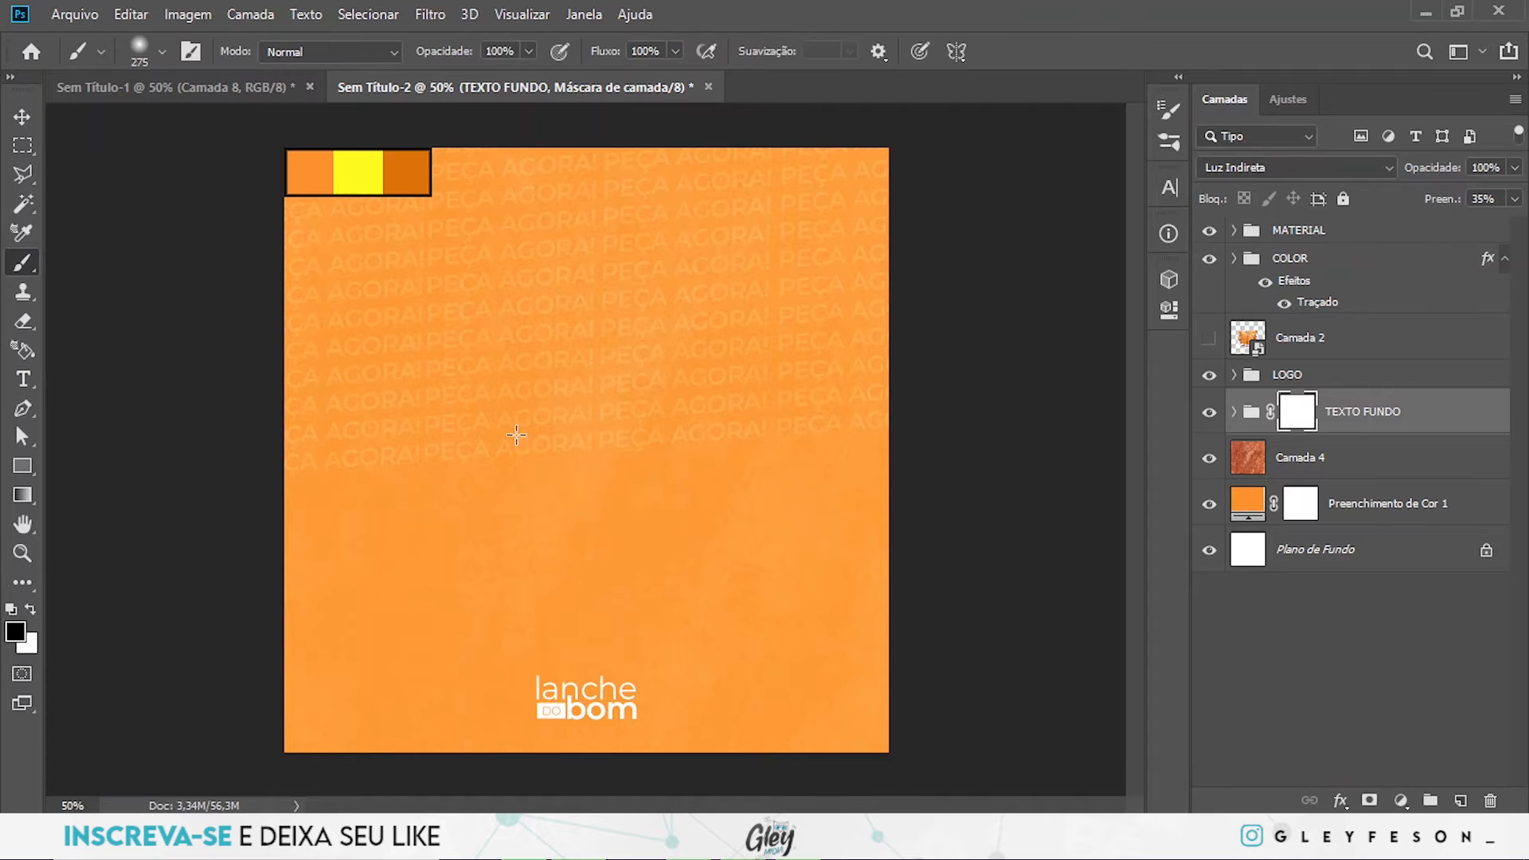
key("Caps_Lock")
left_click_drag(609, 562, 609, 476, "alt")
left_click_drag(529, 525, 614, 529, "alt")
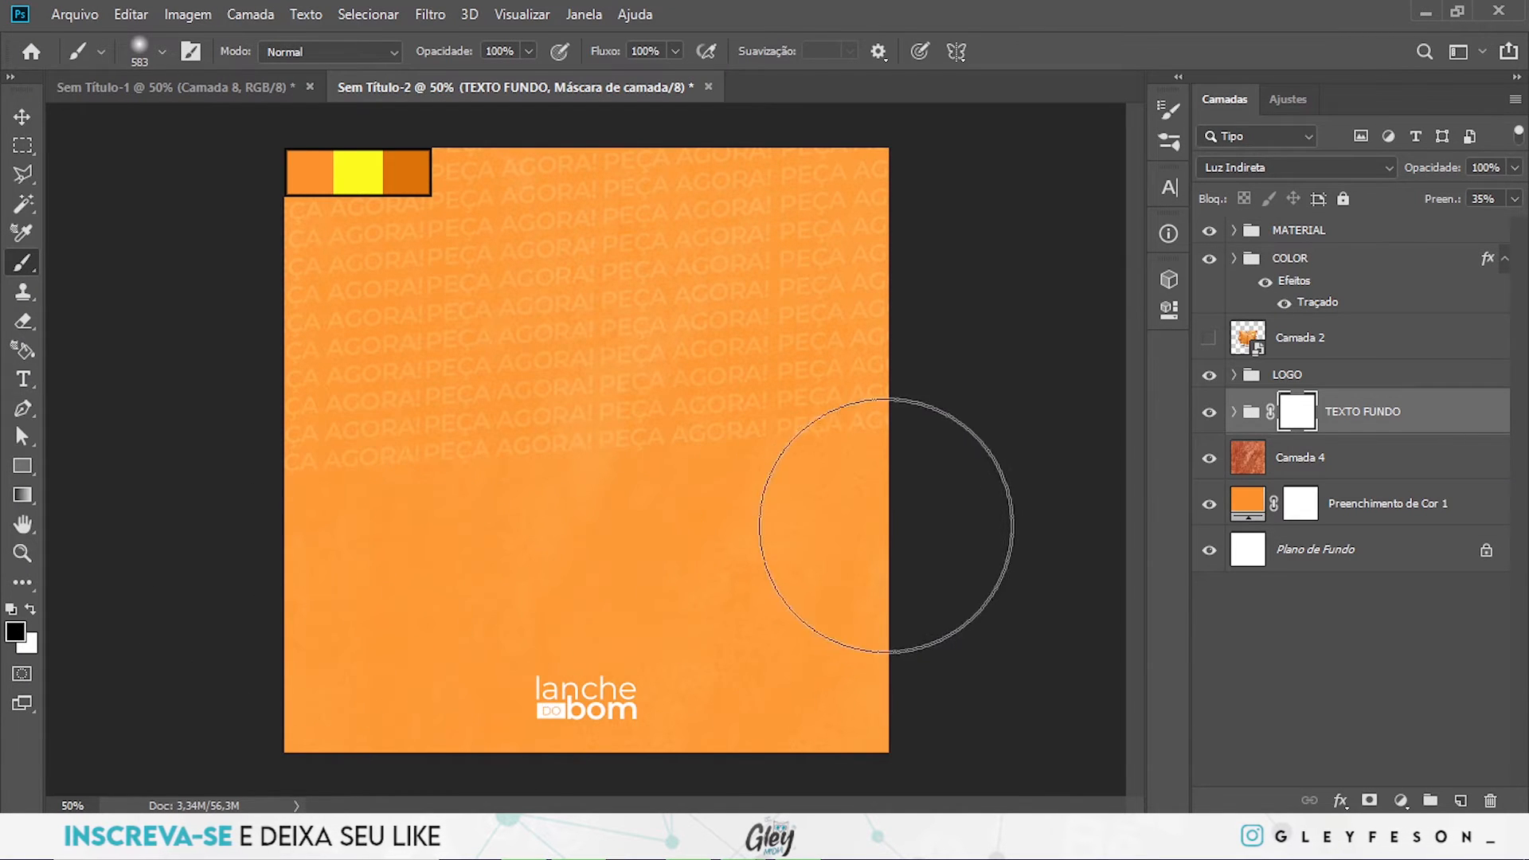
left_click(673, 50)
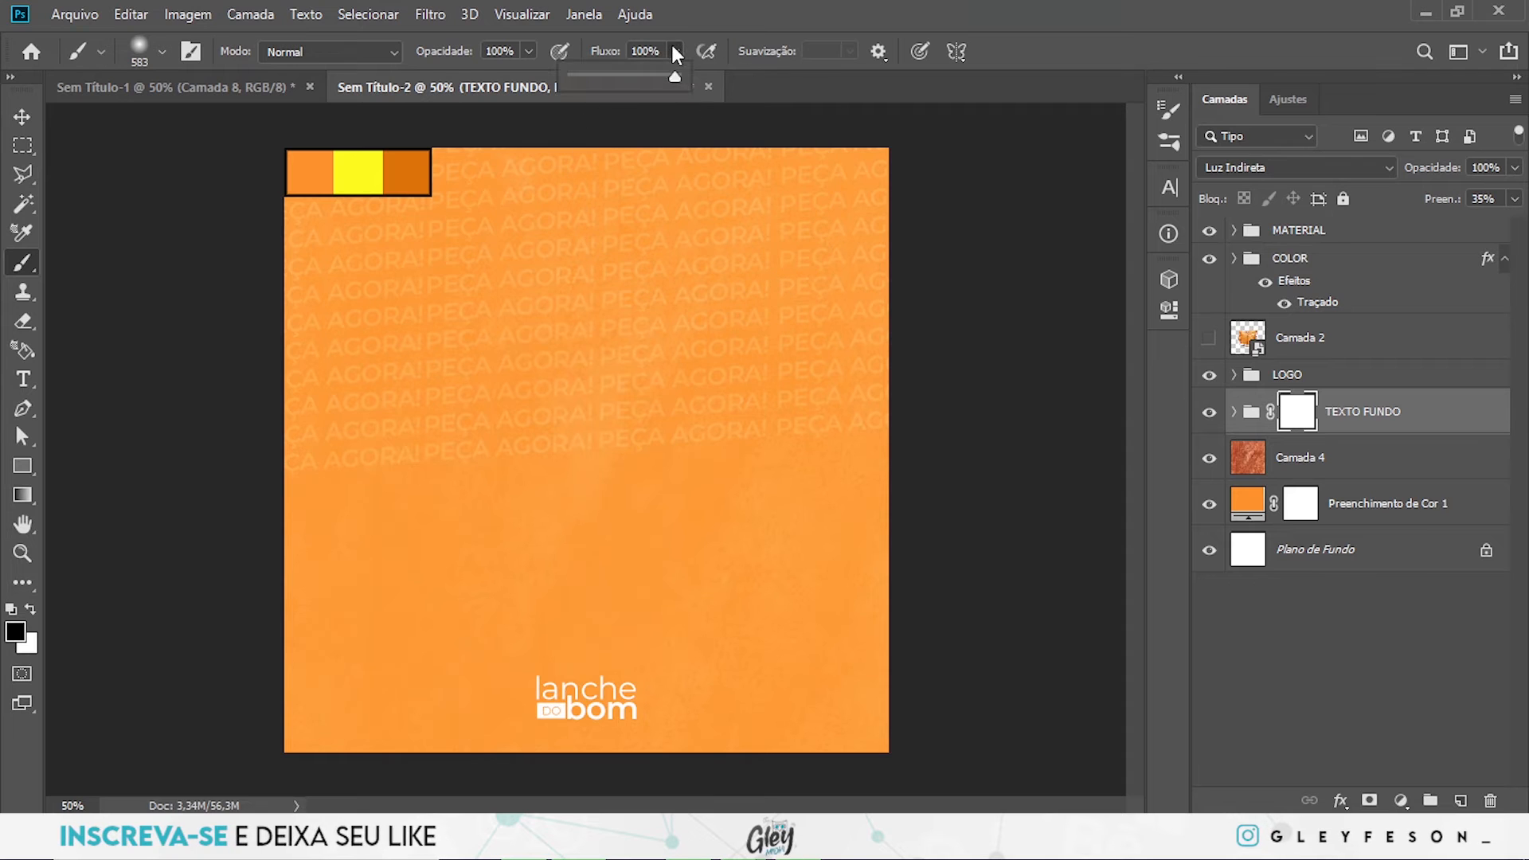
left_click(586, 76)
mouse_move(853, 497)
left_mouse_down()
mouse_move(366, 557)
mouse_move(607, 563)
mouse_move(755, 502)
left_mouse_up()
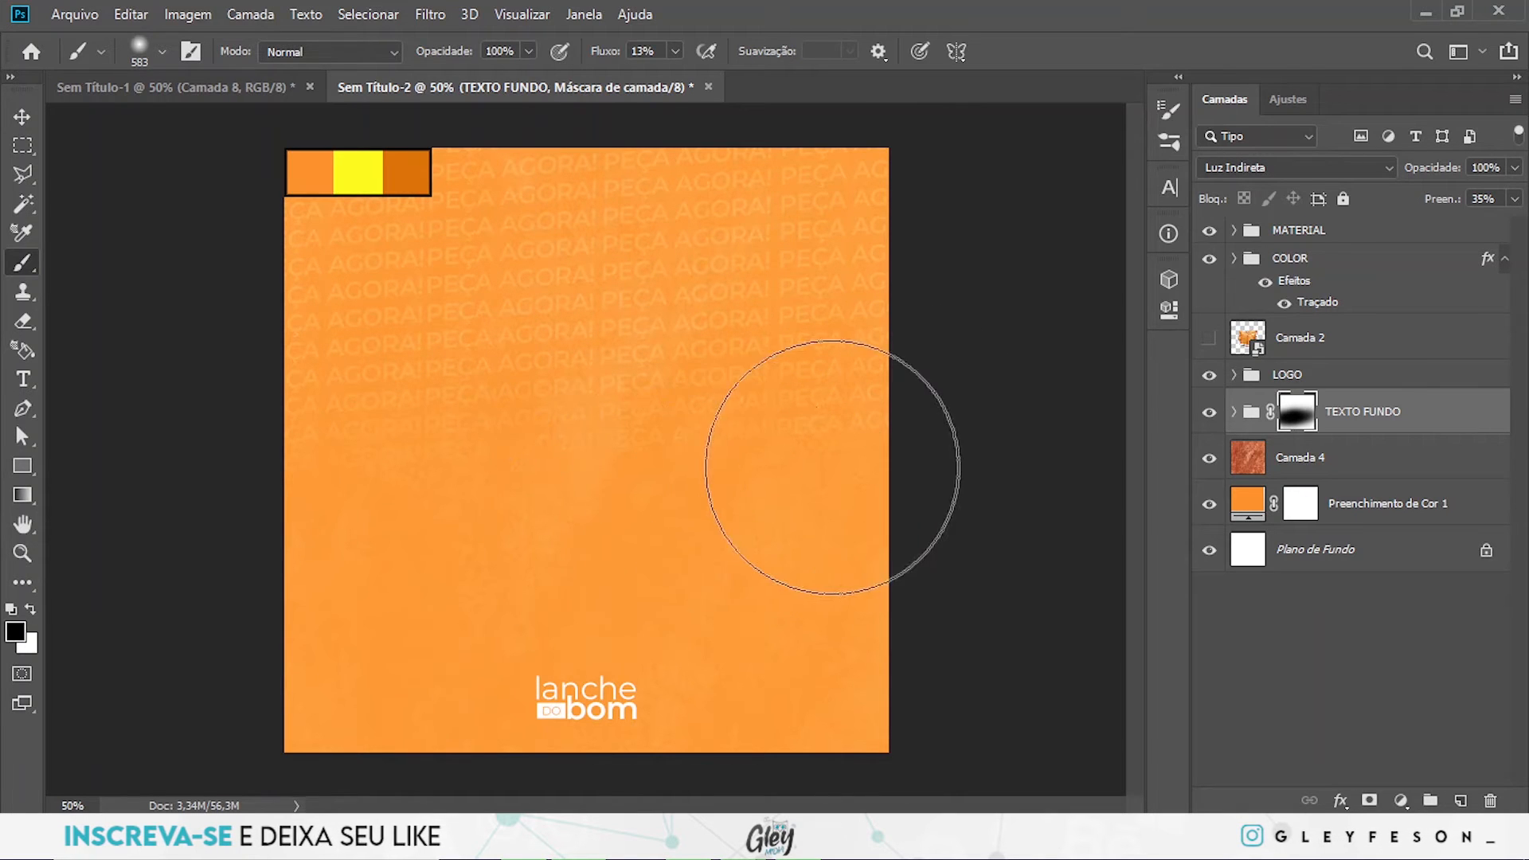
mouse_move(893, 457)
left_mouse_down()
mouse_move(380, 479)
mouse_move(800, 607)
mouse_move(619, 470)
left_mouse_up()
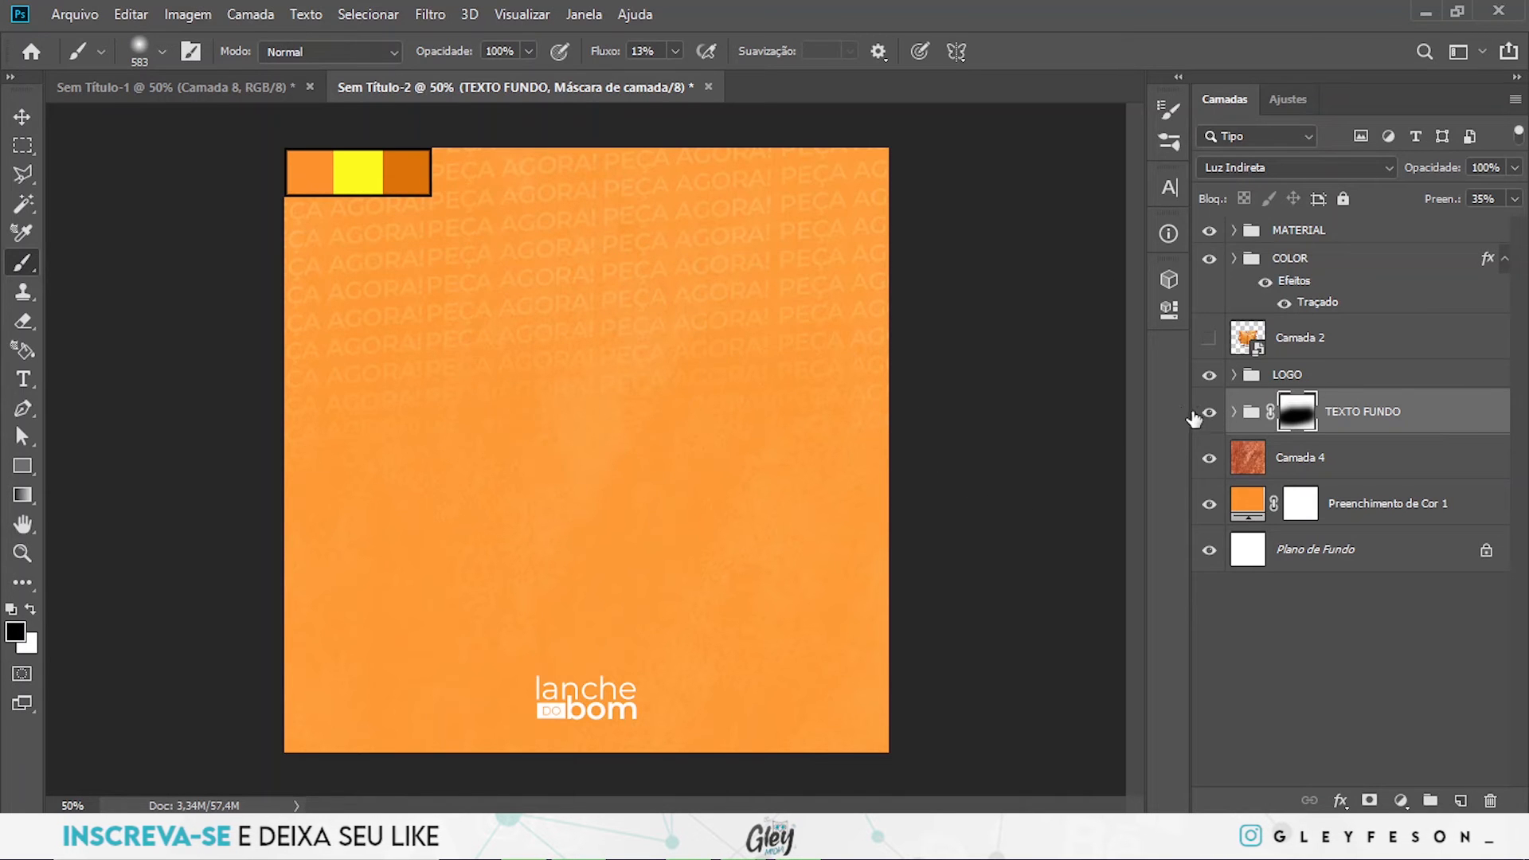
- Show the pastry layer Camada 2 and draw an ellipse about 354 × 64 px below the bowl, above the TEXTO FUNDO group
left_click(1210, 339)
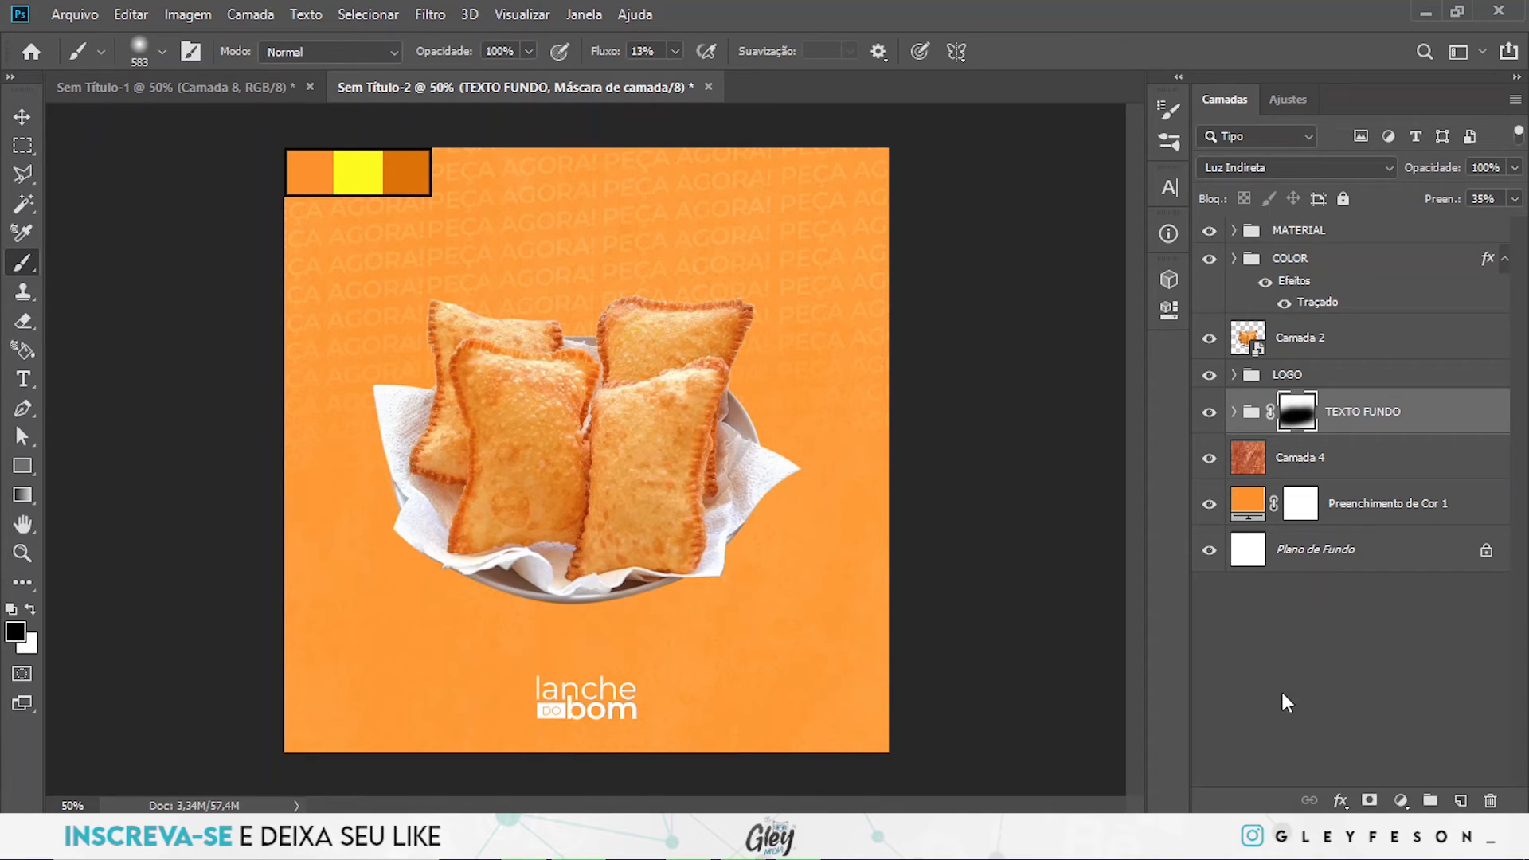
left_click(1349, 375)
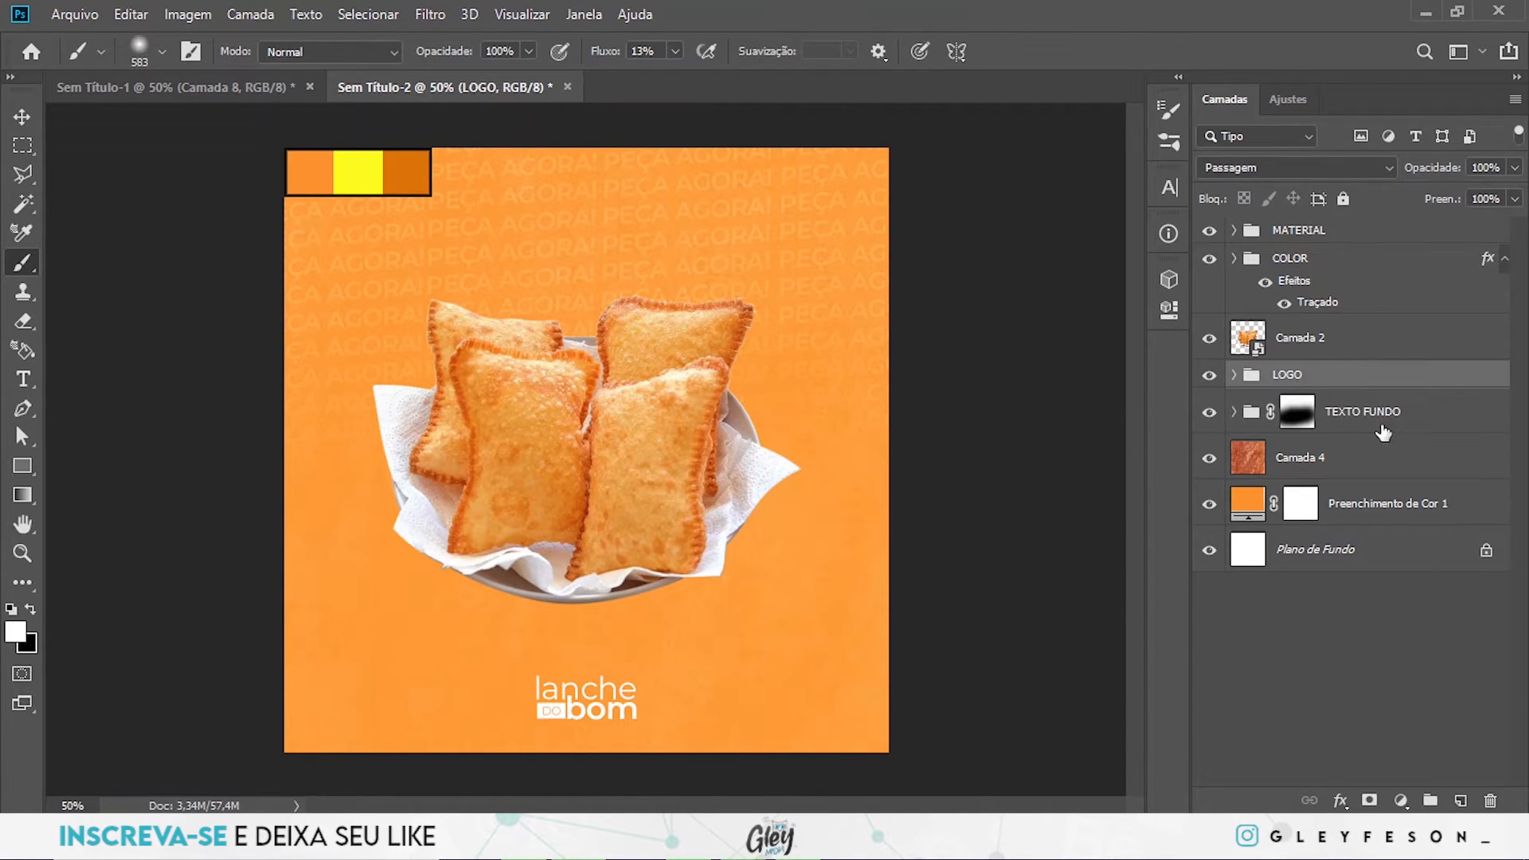
left_click(1403, 422)
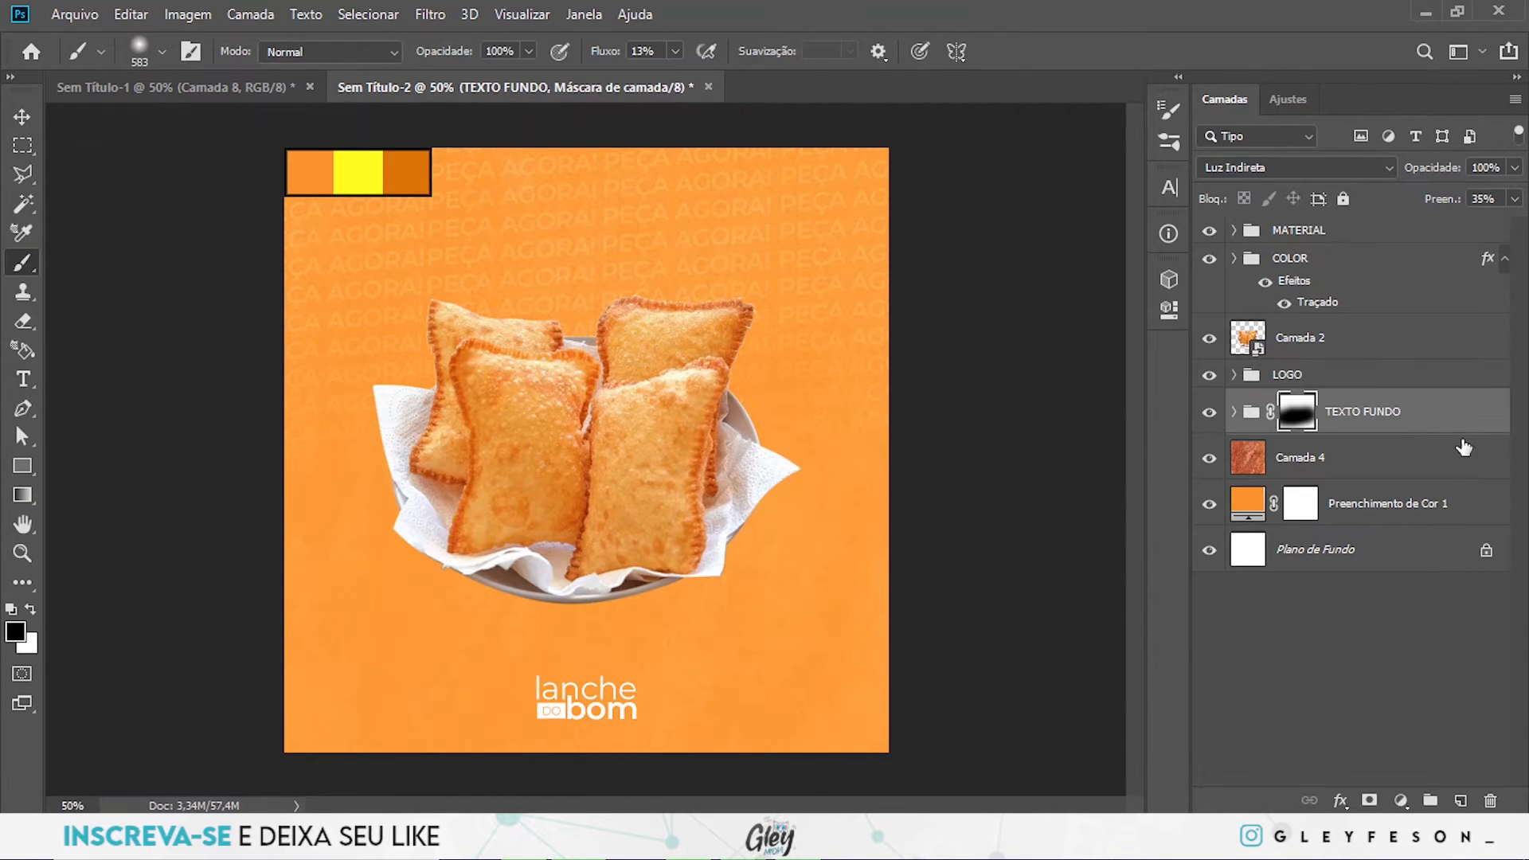
left_click(24, 468)
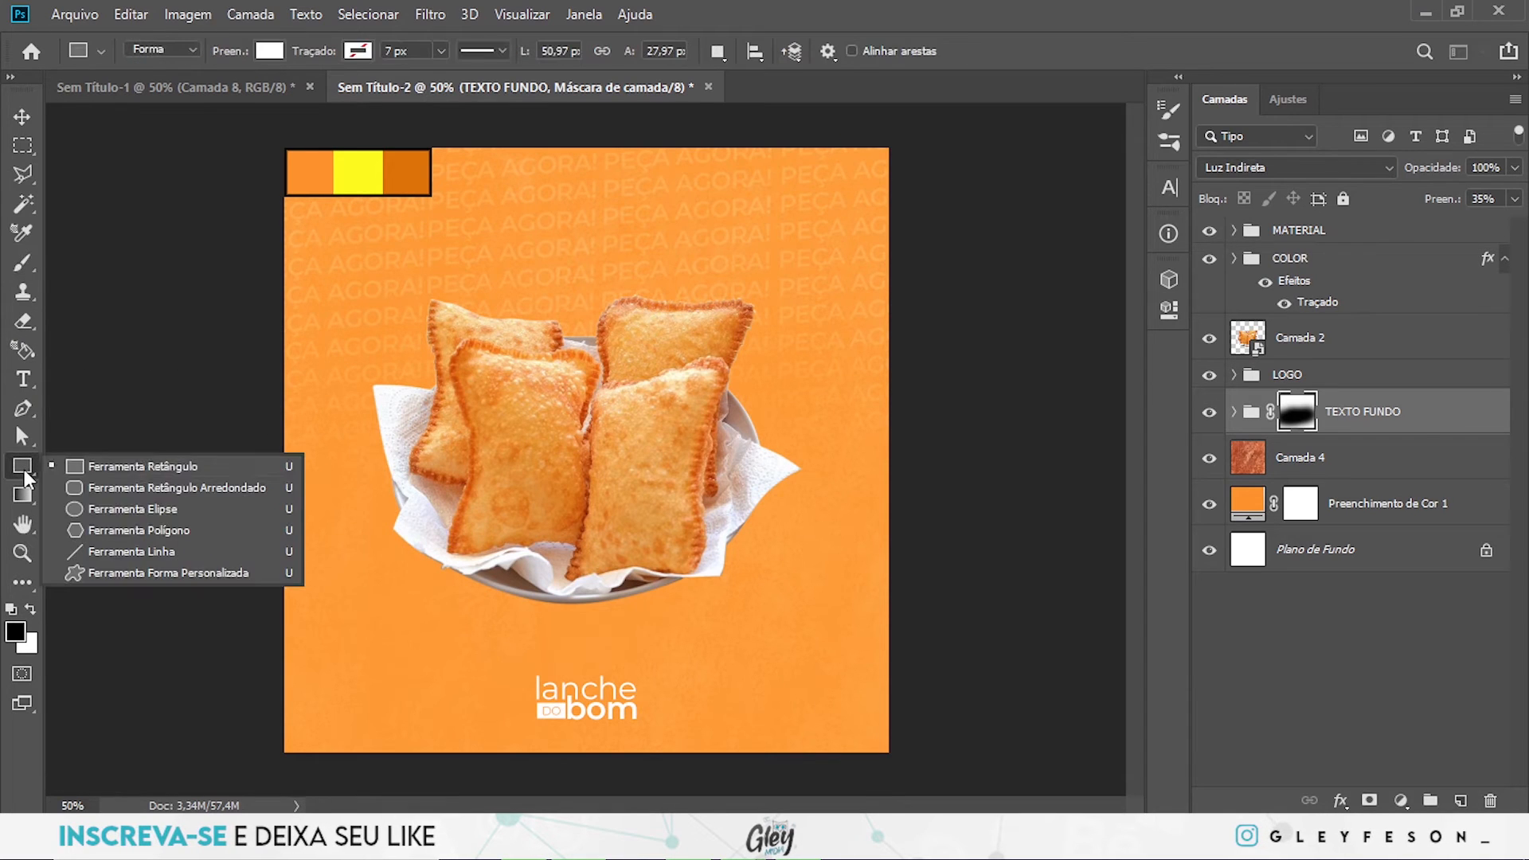
left_click(134, 510)
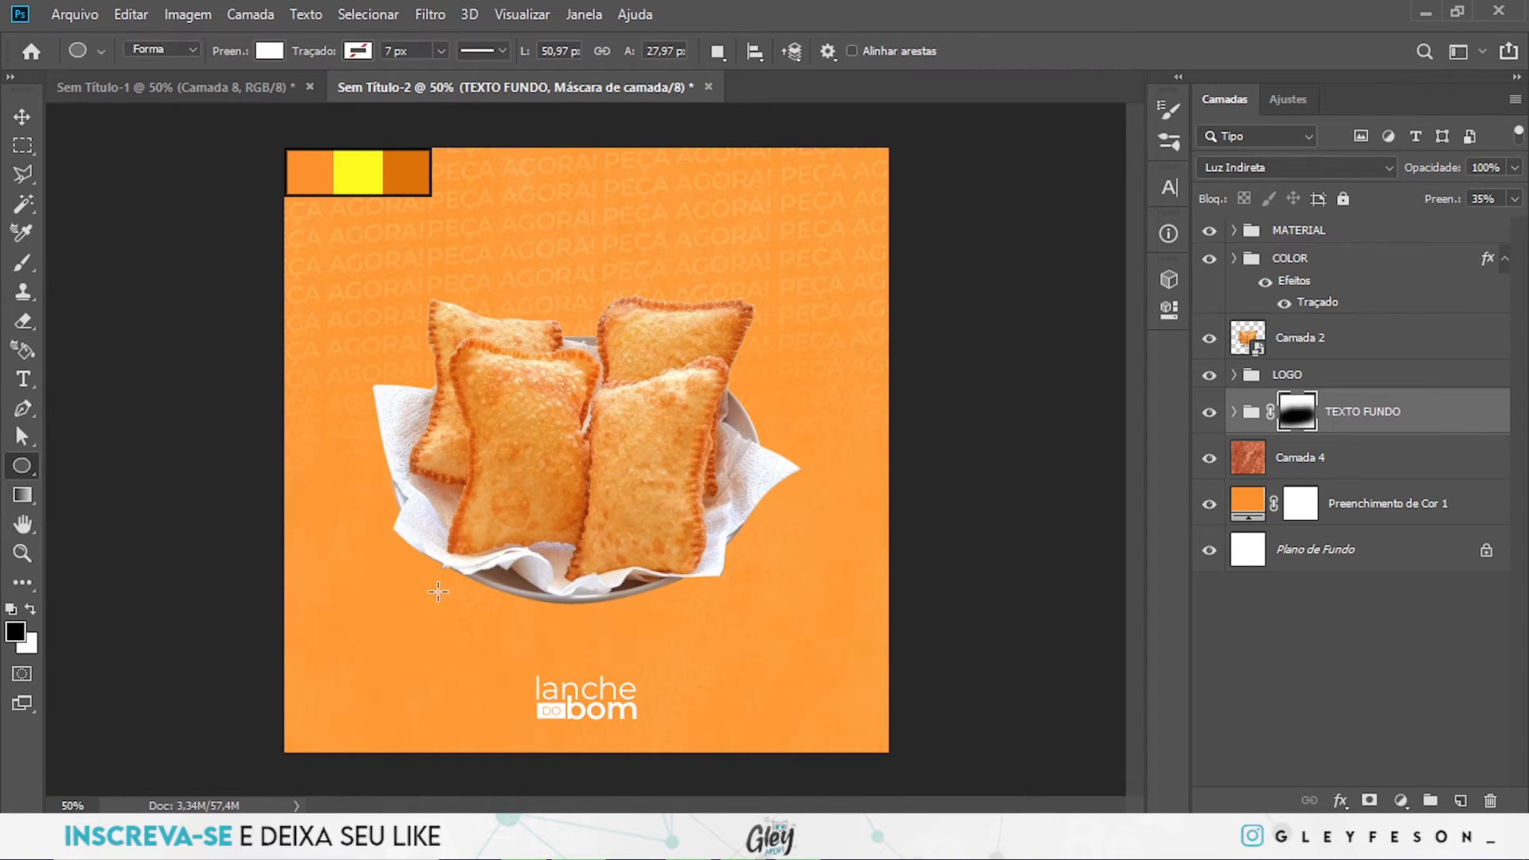
left_click_drag(435, 589, 631, 624)
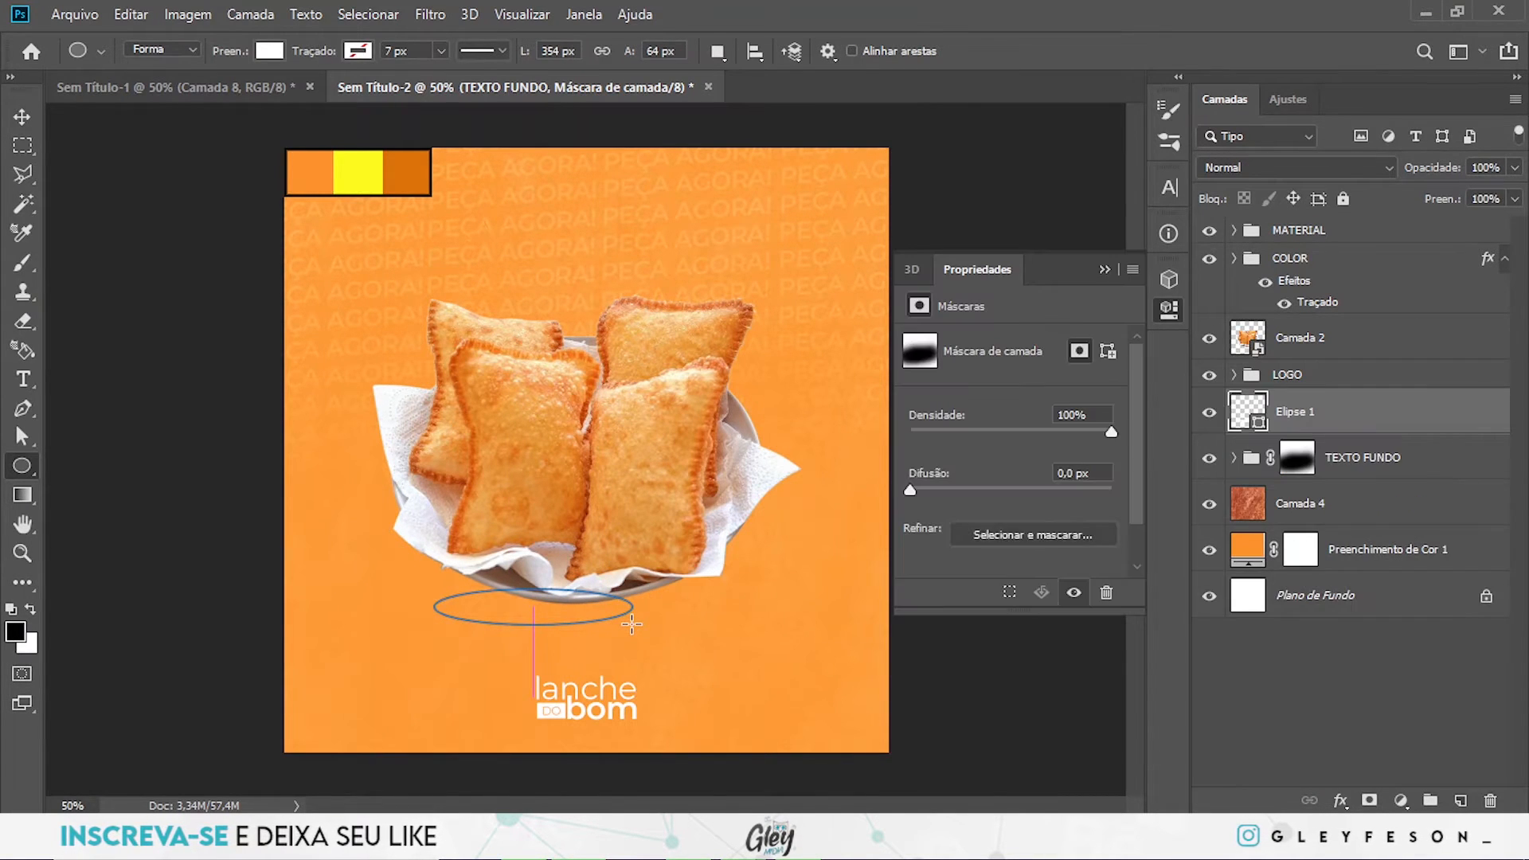
- Set the ellipse's fill colour to black and collapse its shape properties
left_click(922, 446)
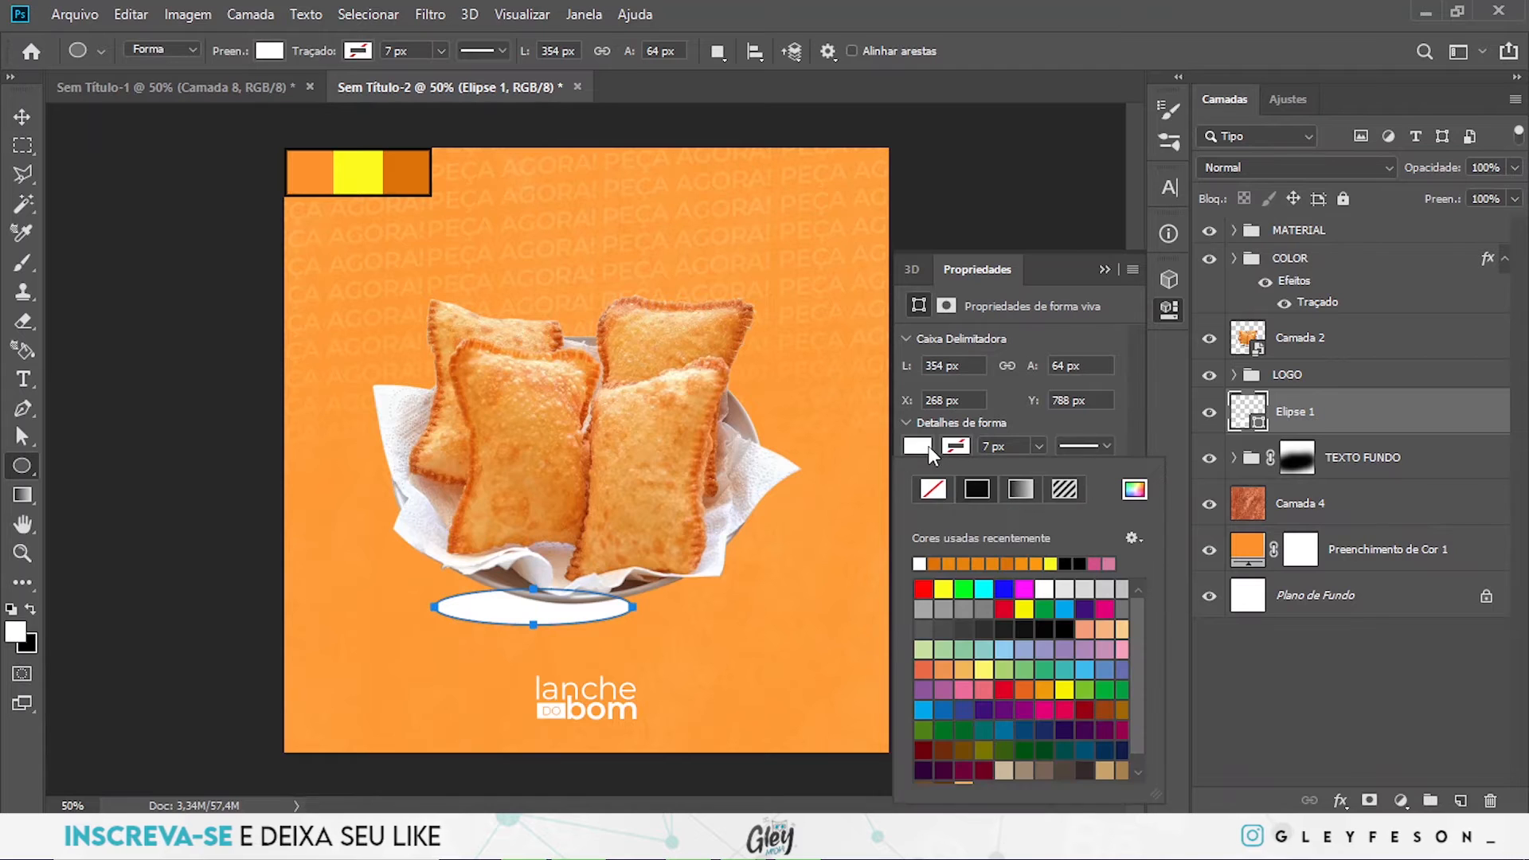
left_click(1064, 630)
left_click(1107, 290)
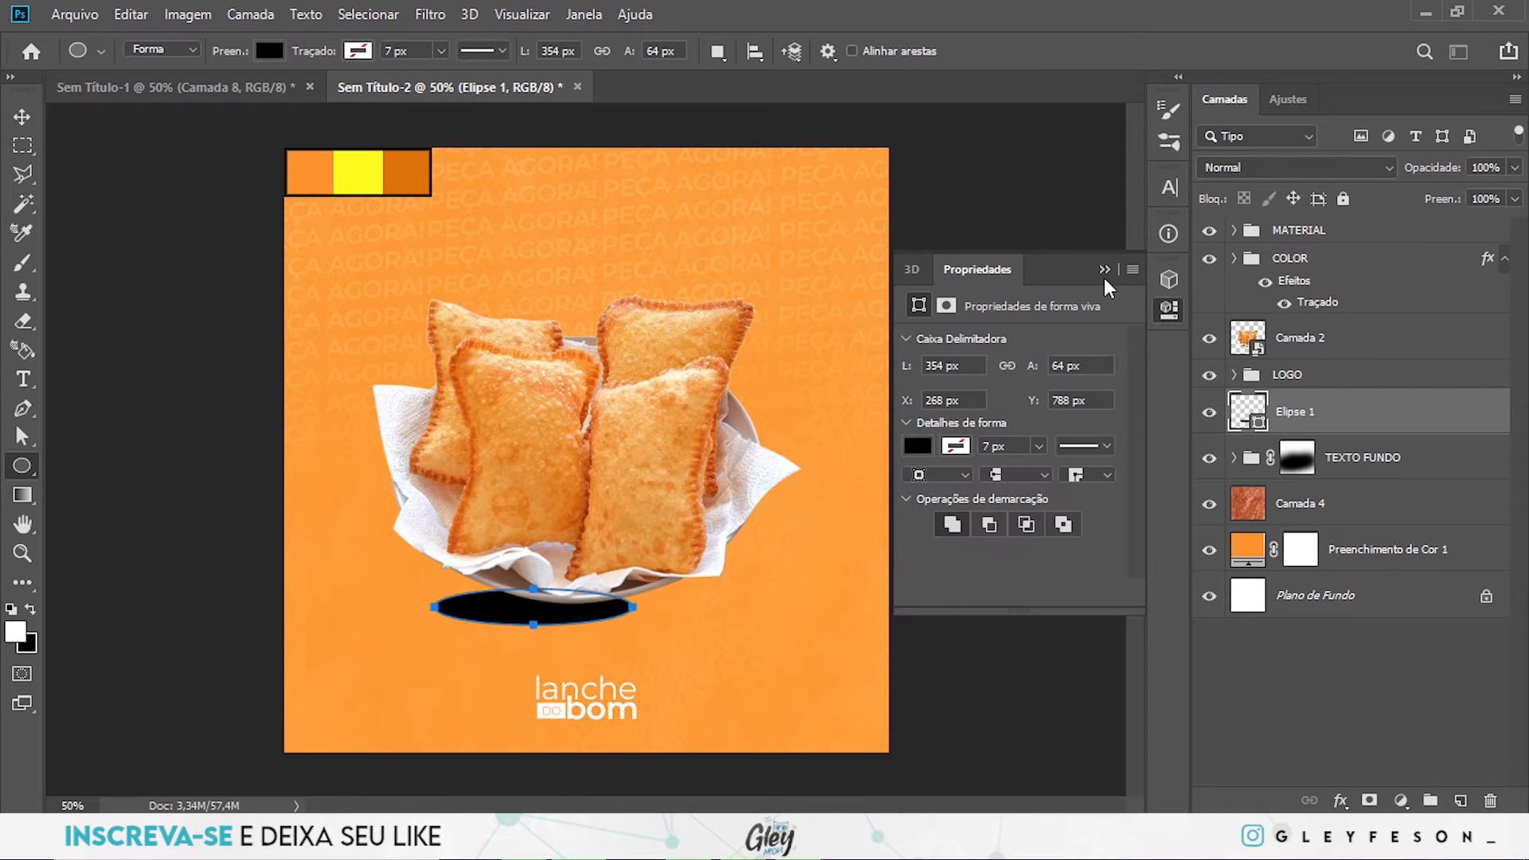
left_click(1105, 269)
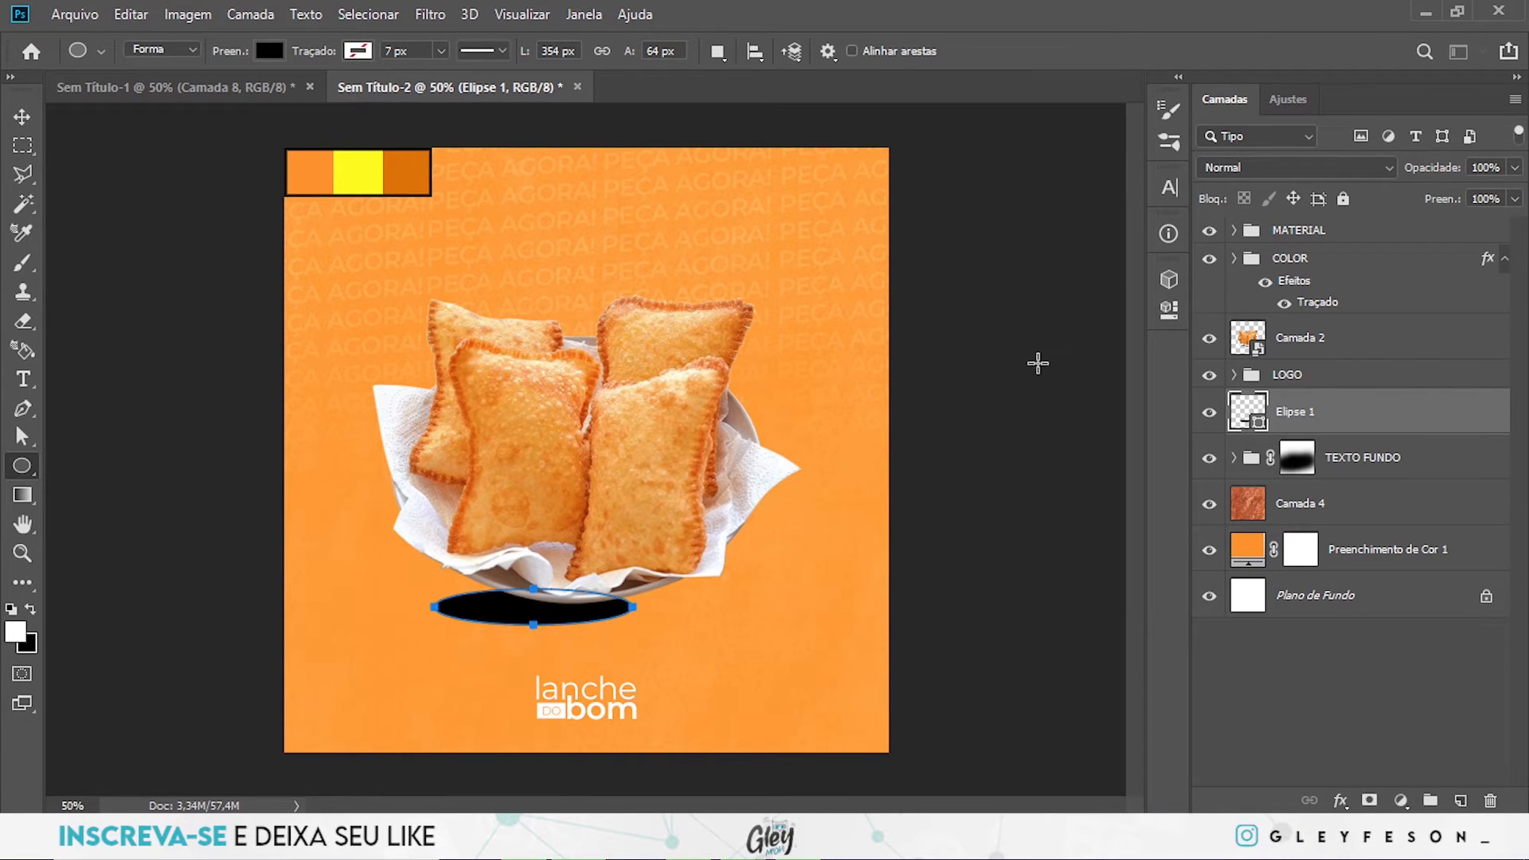
- Convert the ellipse to a smart object and apply a Gaussian blur with a 33,2 pixel radius
left_click(436, 17)
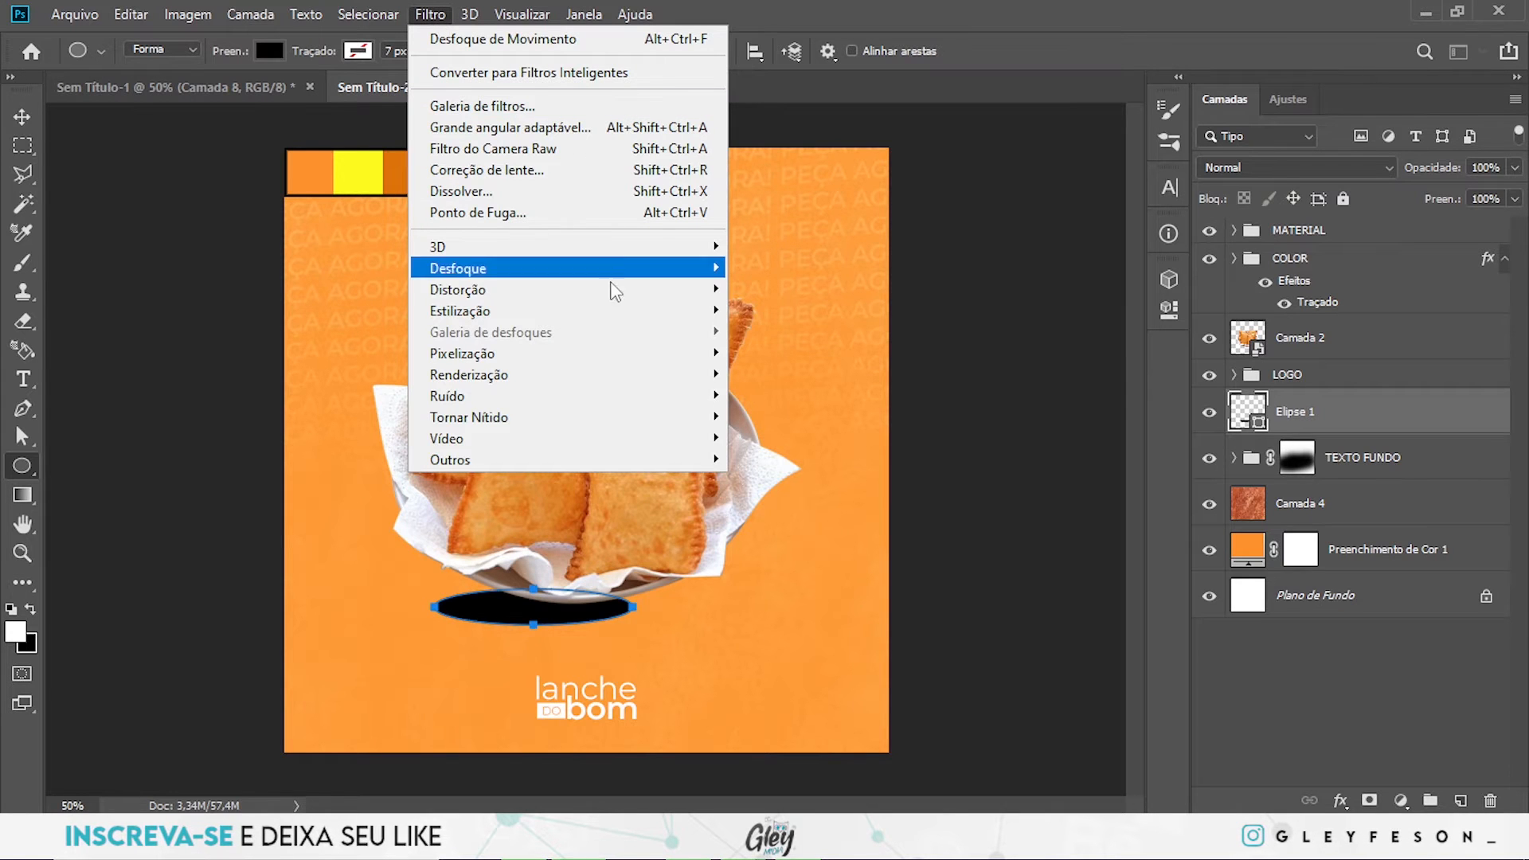
mouse_move(649, 275)
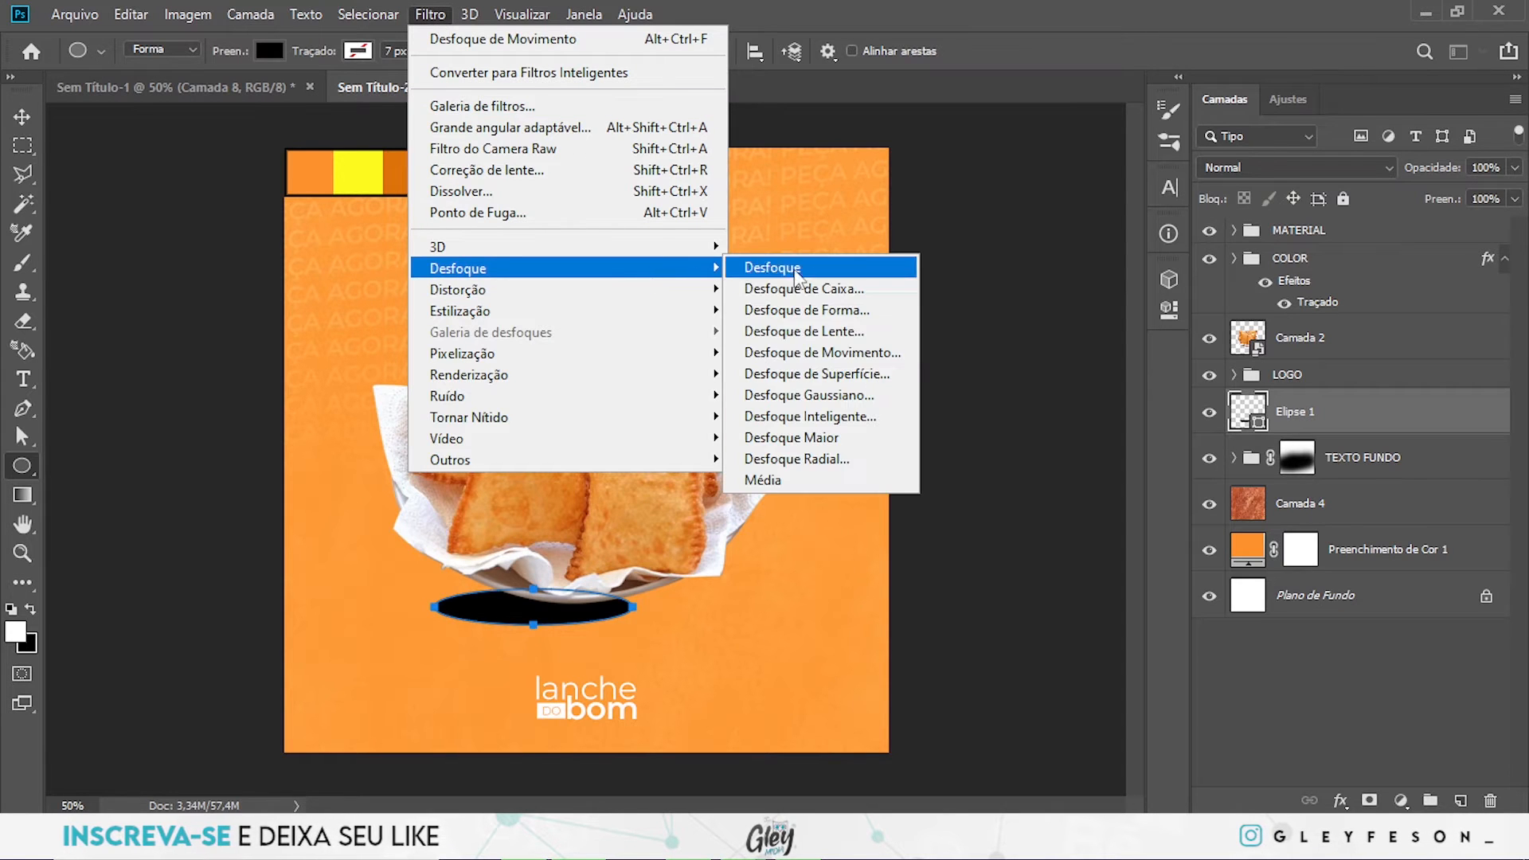
left_click(849, 398)
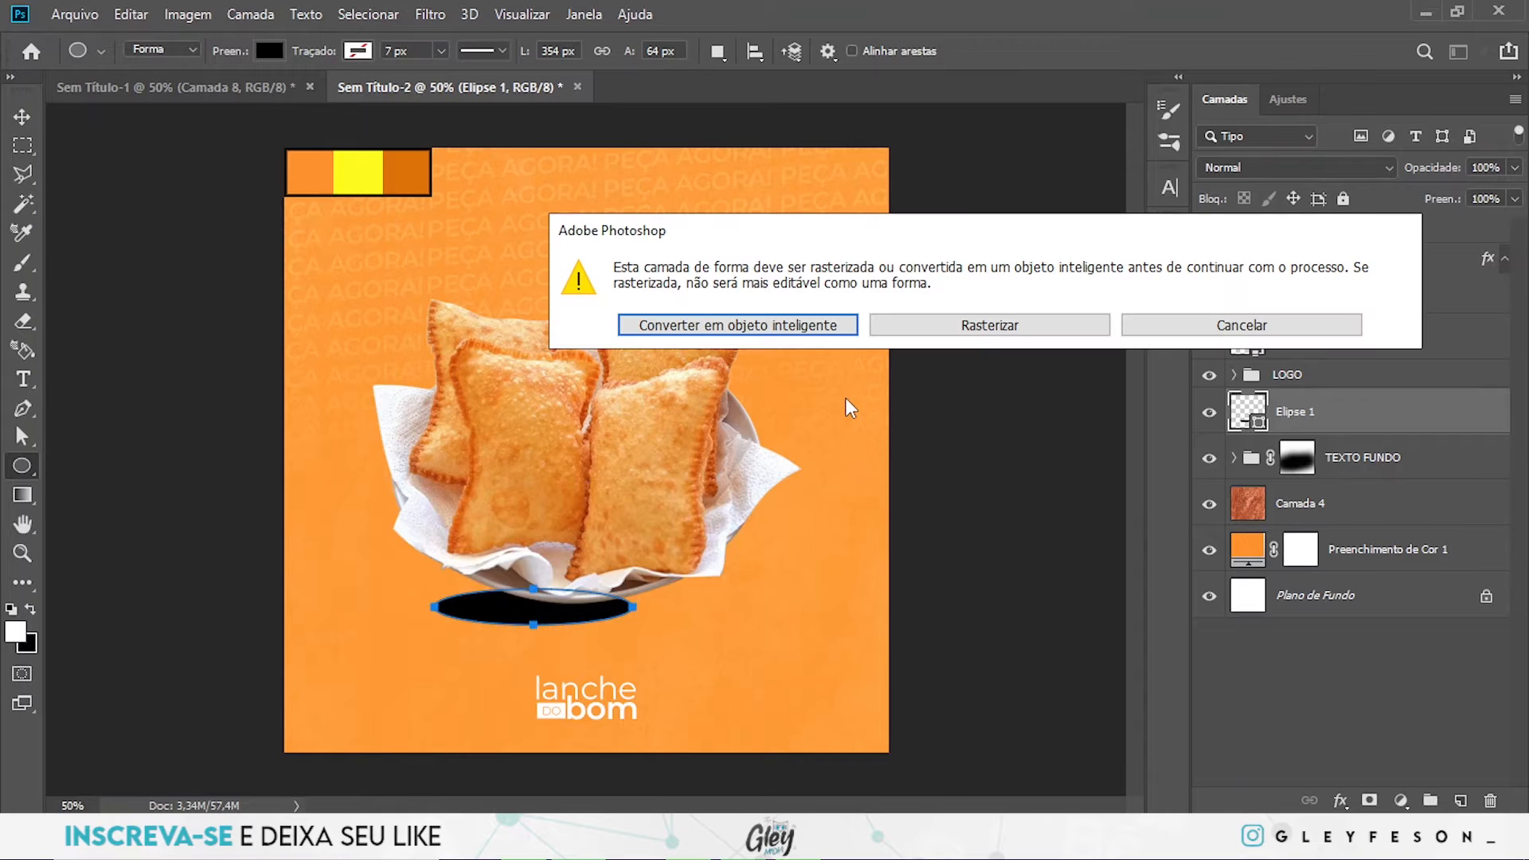
left_click(690, 326)
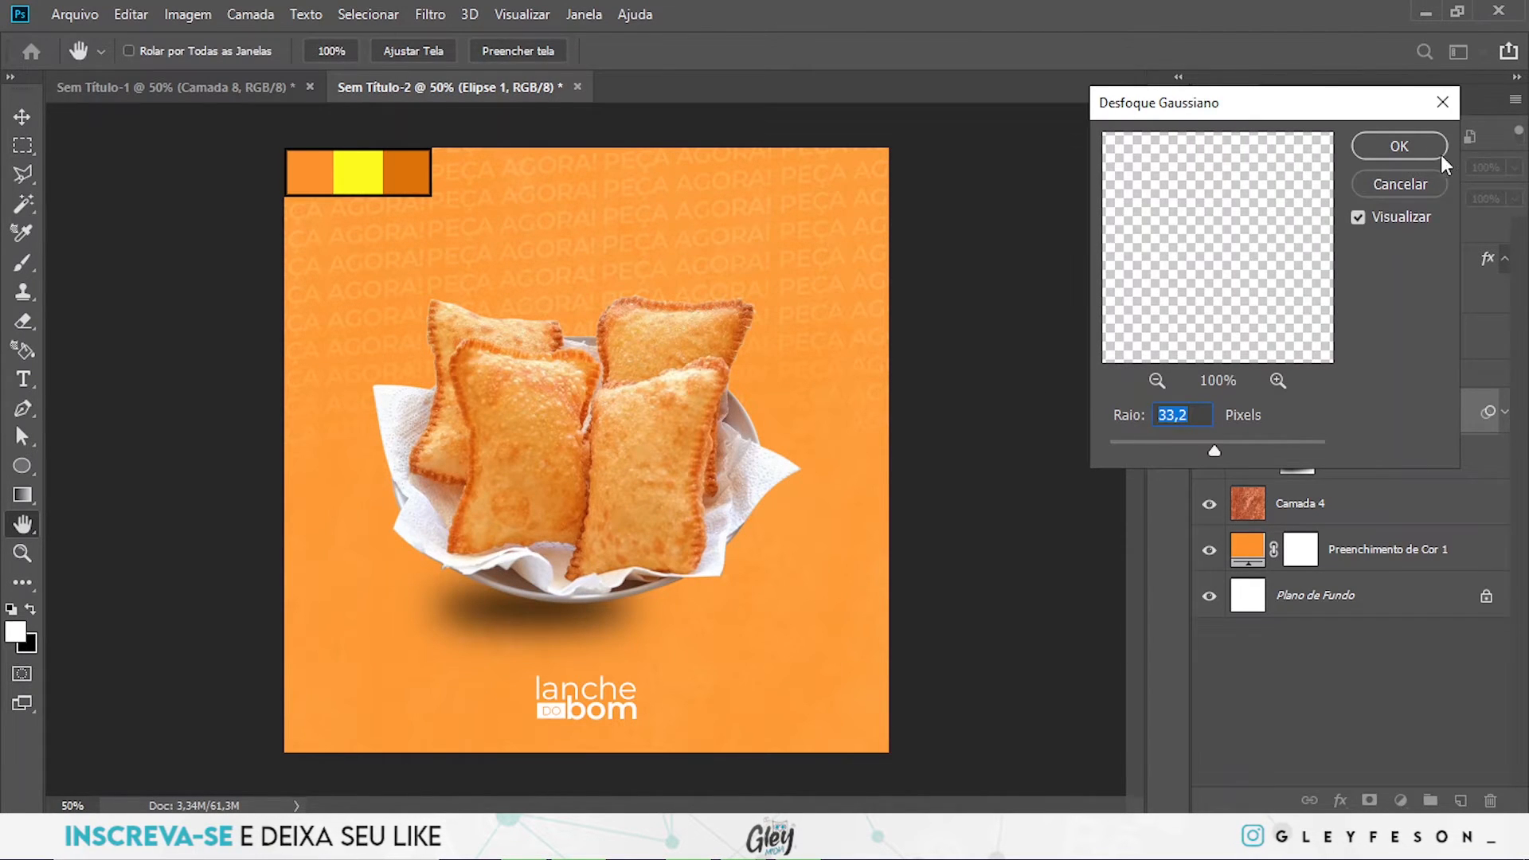
left_click(1364, 145)
- Place Elipse 1 directly below Camada 2 in the layer stack and shift both layers 40 px down and 20 px right
left_click_drag(1348, 409, 1350, 356)
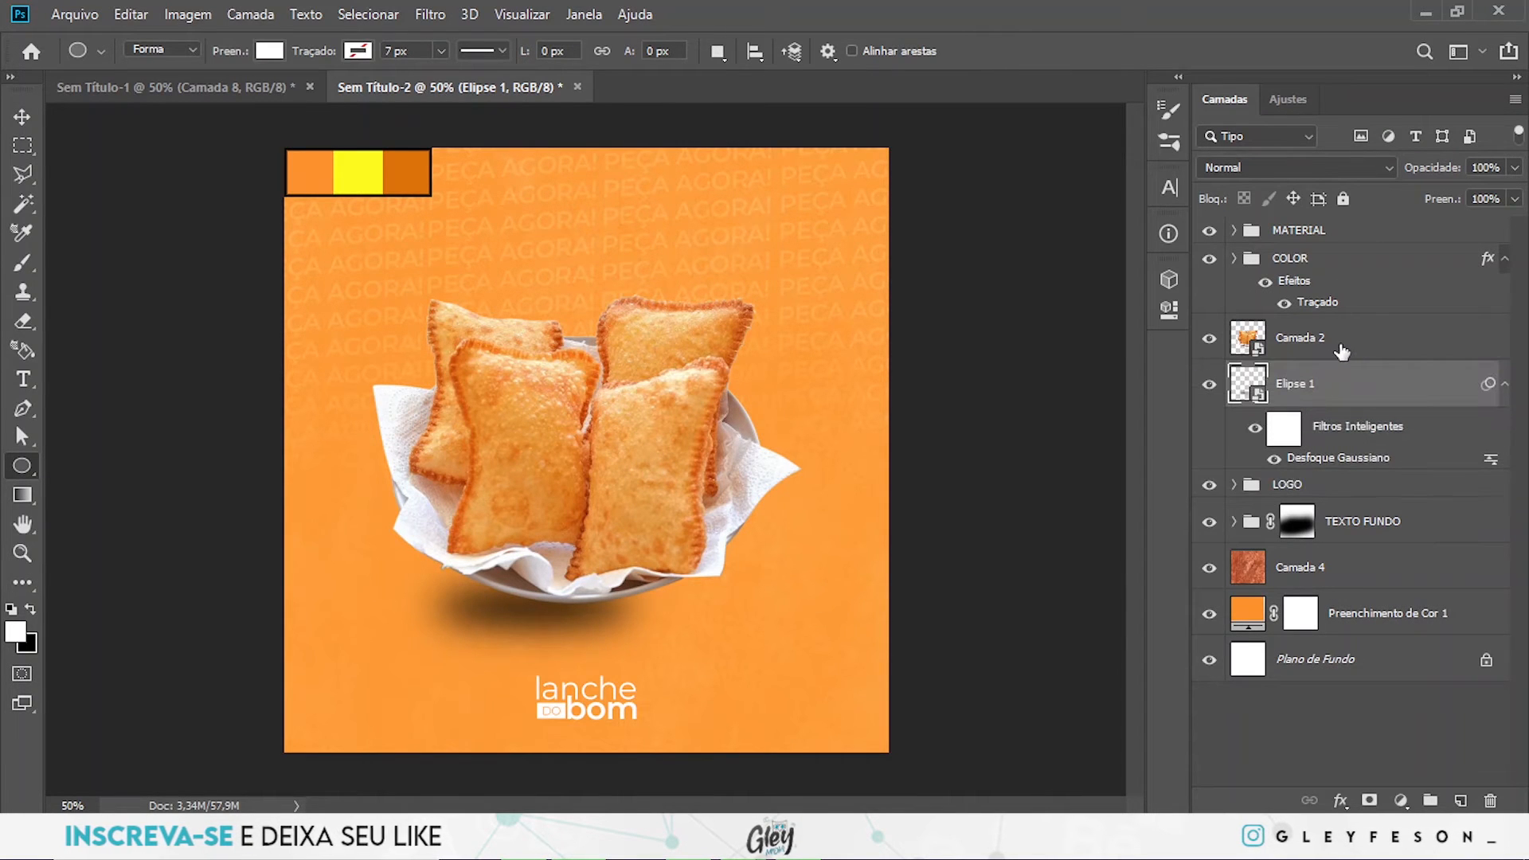
left_click(1343, 348, "shift")
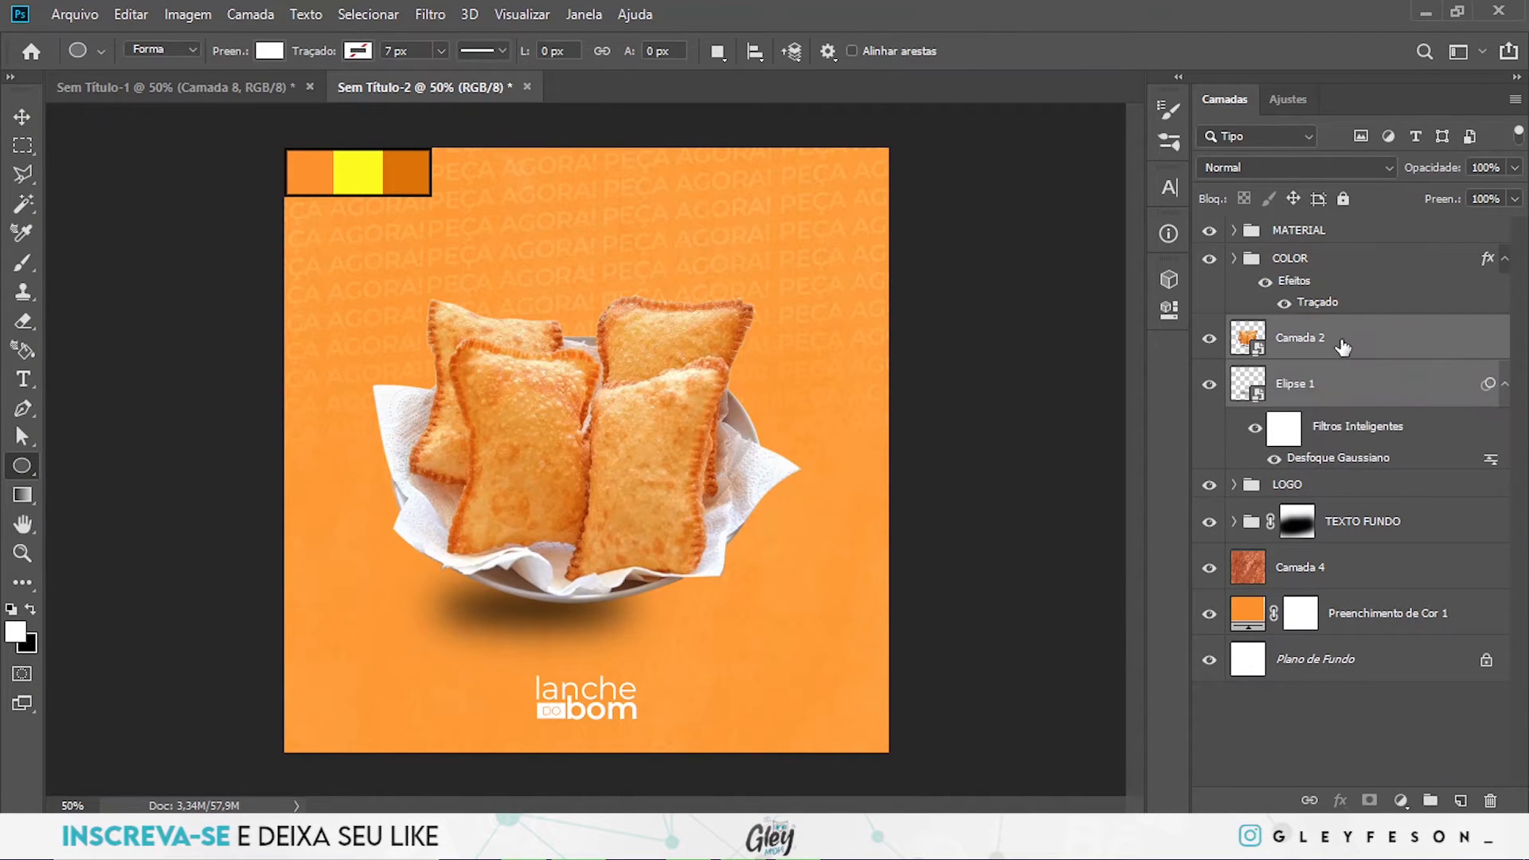
key("v")
key("shift+Down")
key("shift+Down")
key("shift+Right")
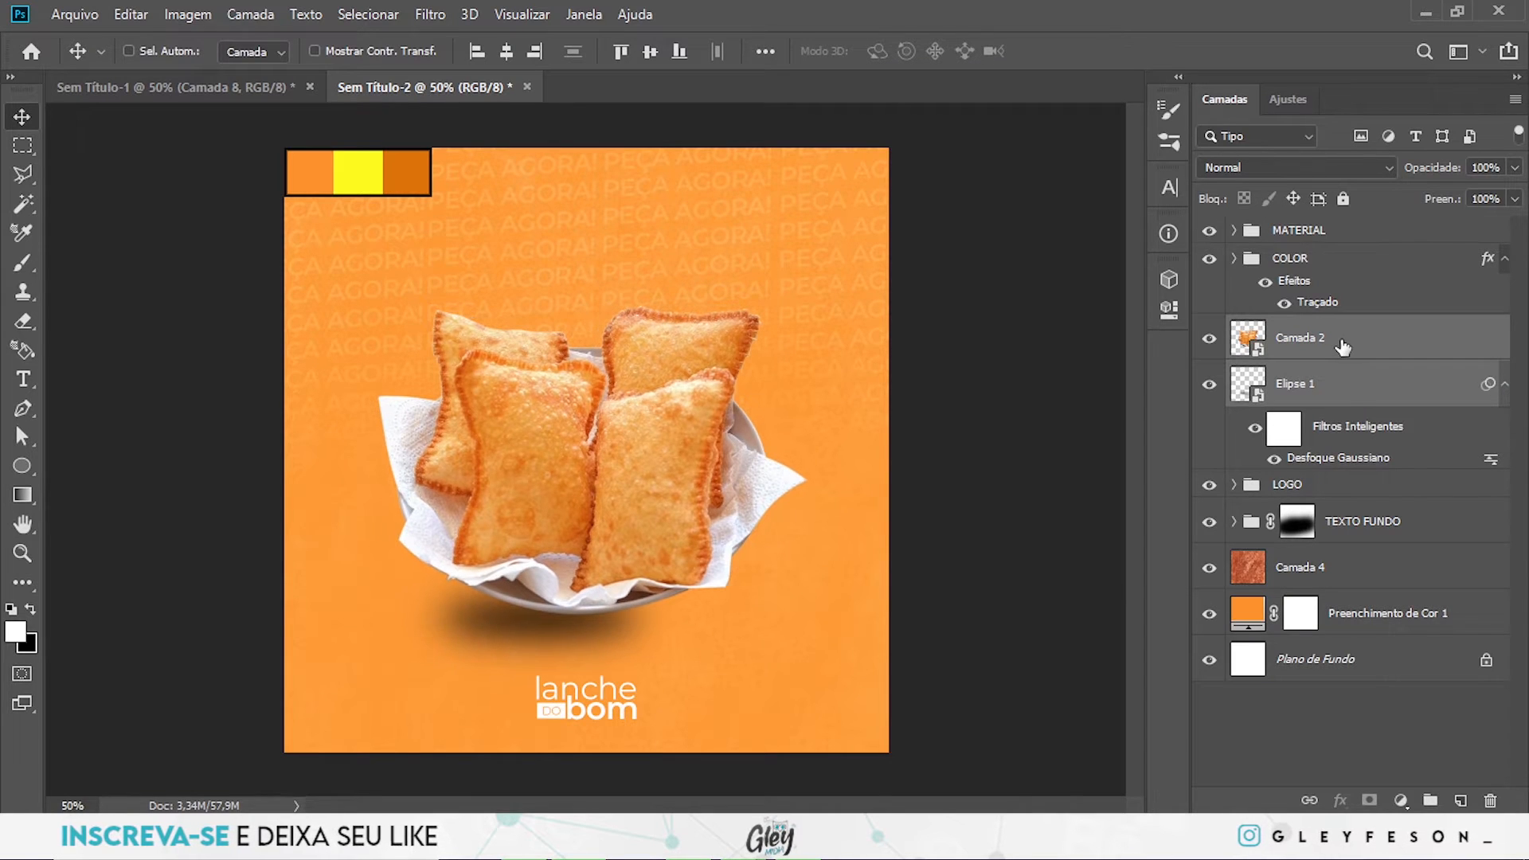
key("shift+Down")
key("shift+Down")
key("shift+Right")
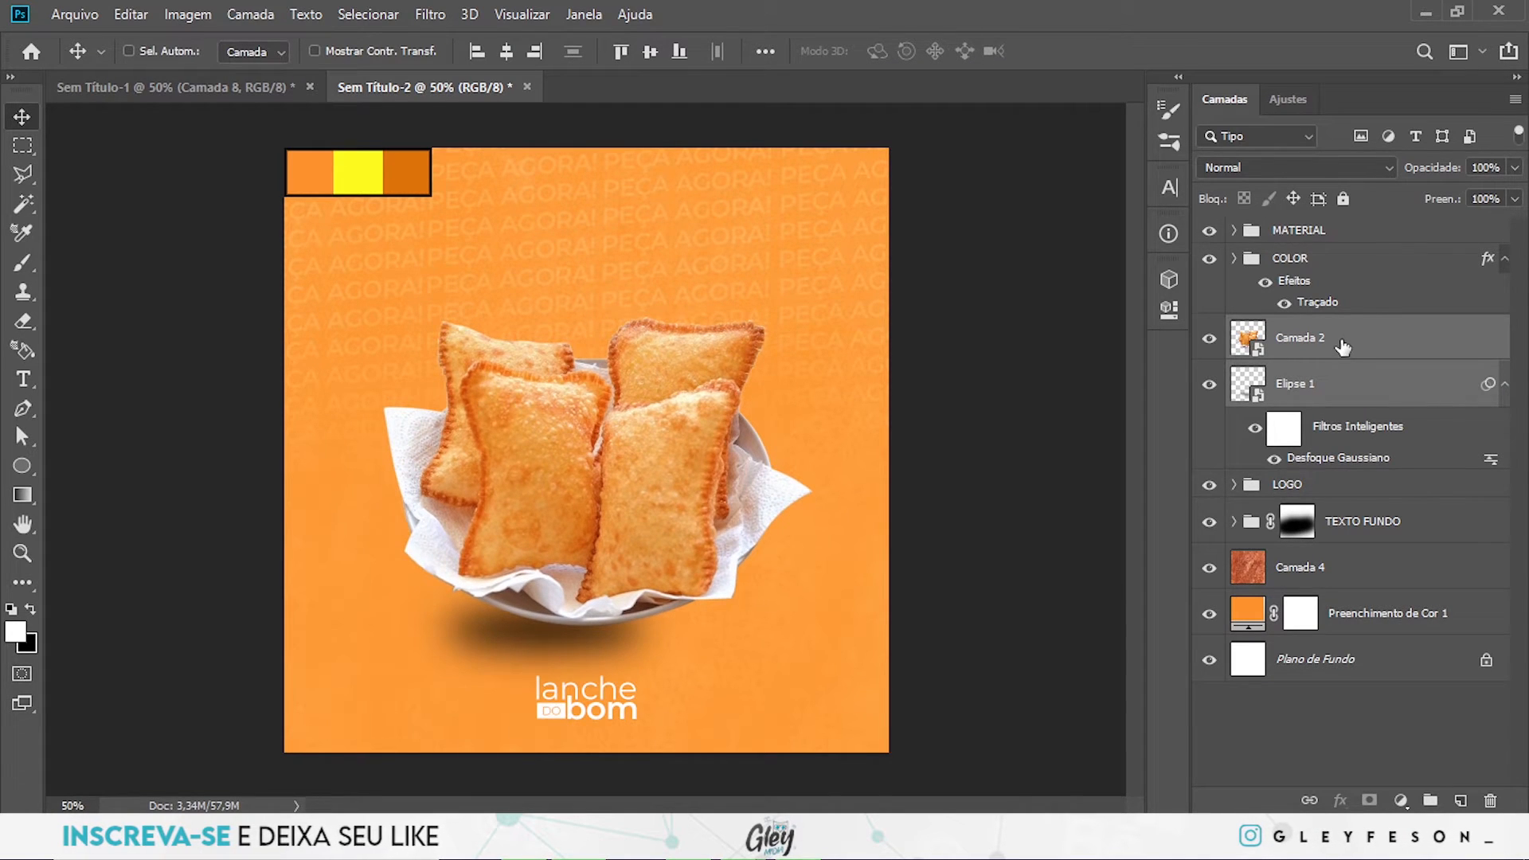
- Add a white Montserrat text layer reading "bateu o", centred over the lower part of the pastries
key("t")
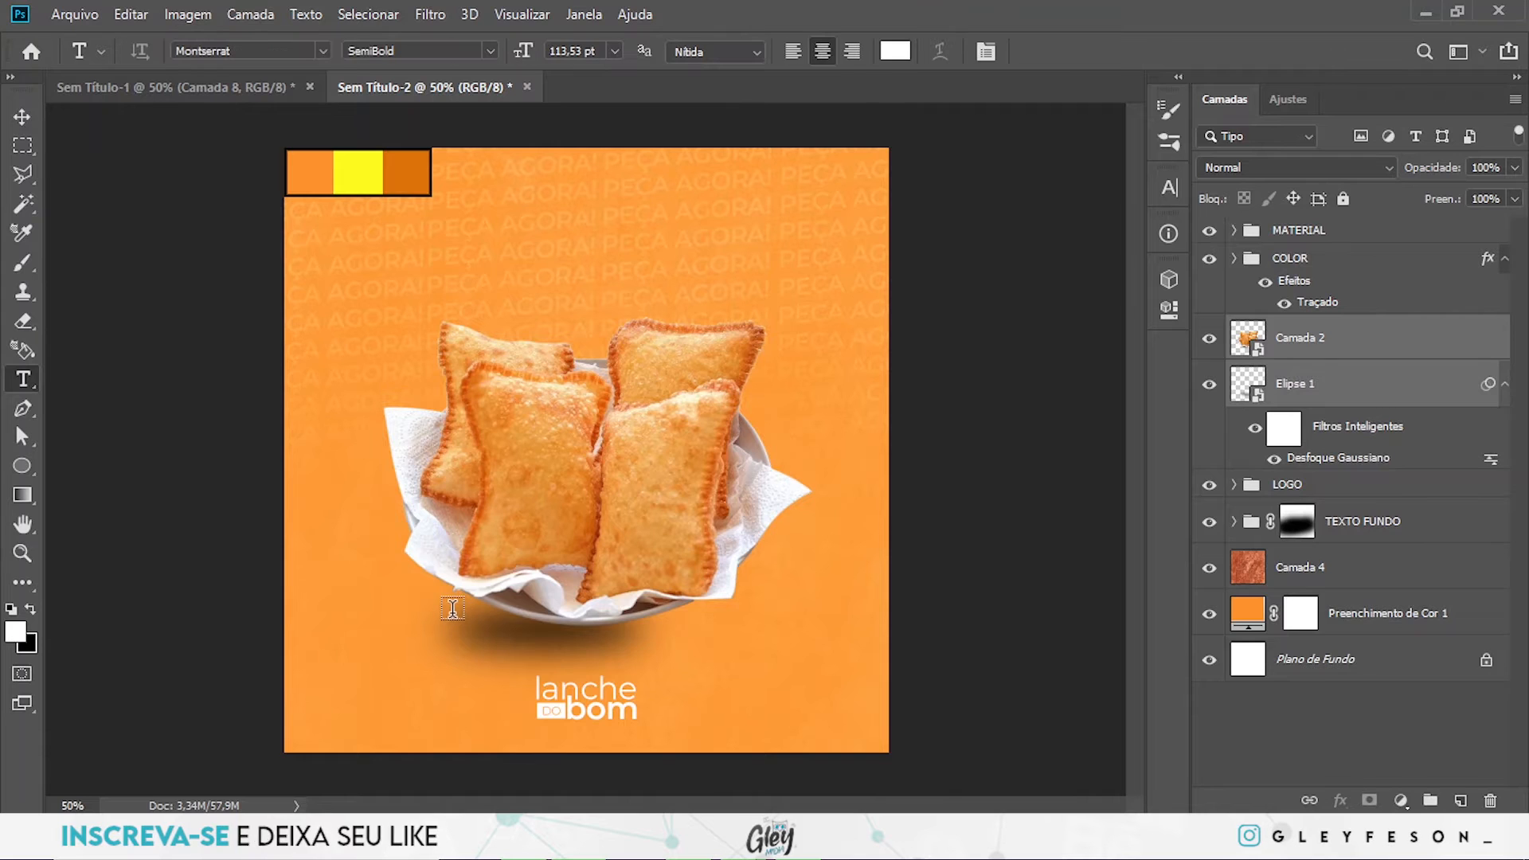
left_click(453, 605)
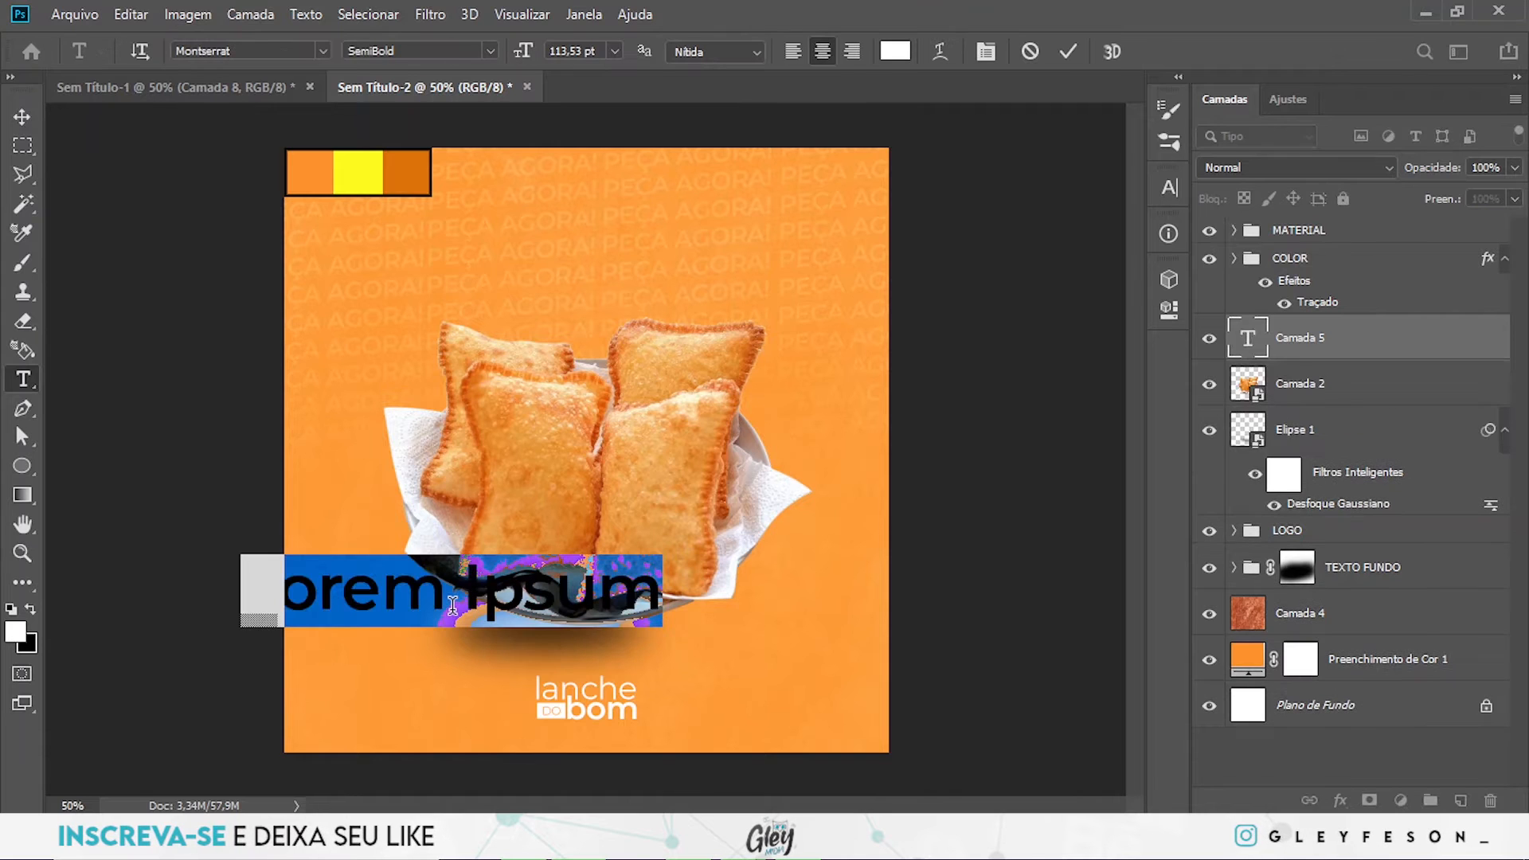
left_click(1395, 356)
left_click_drag(426, 596, 558, 546)
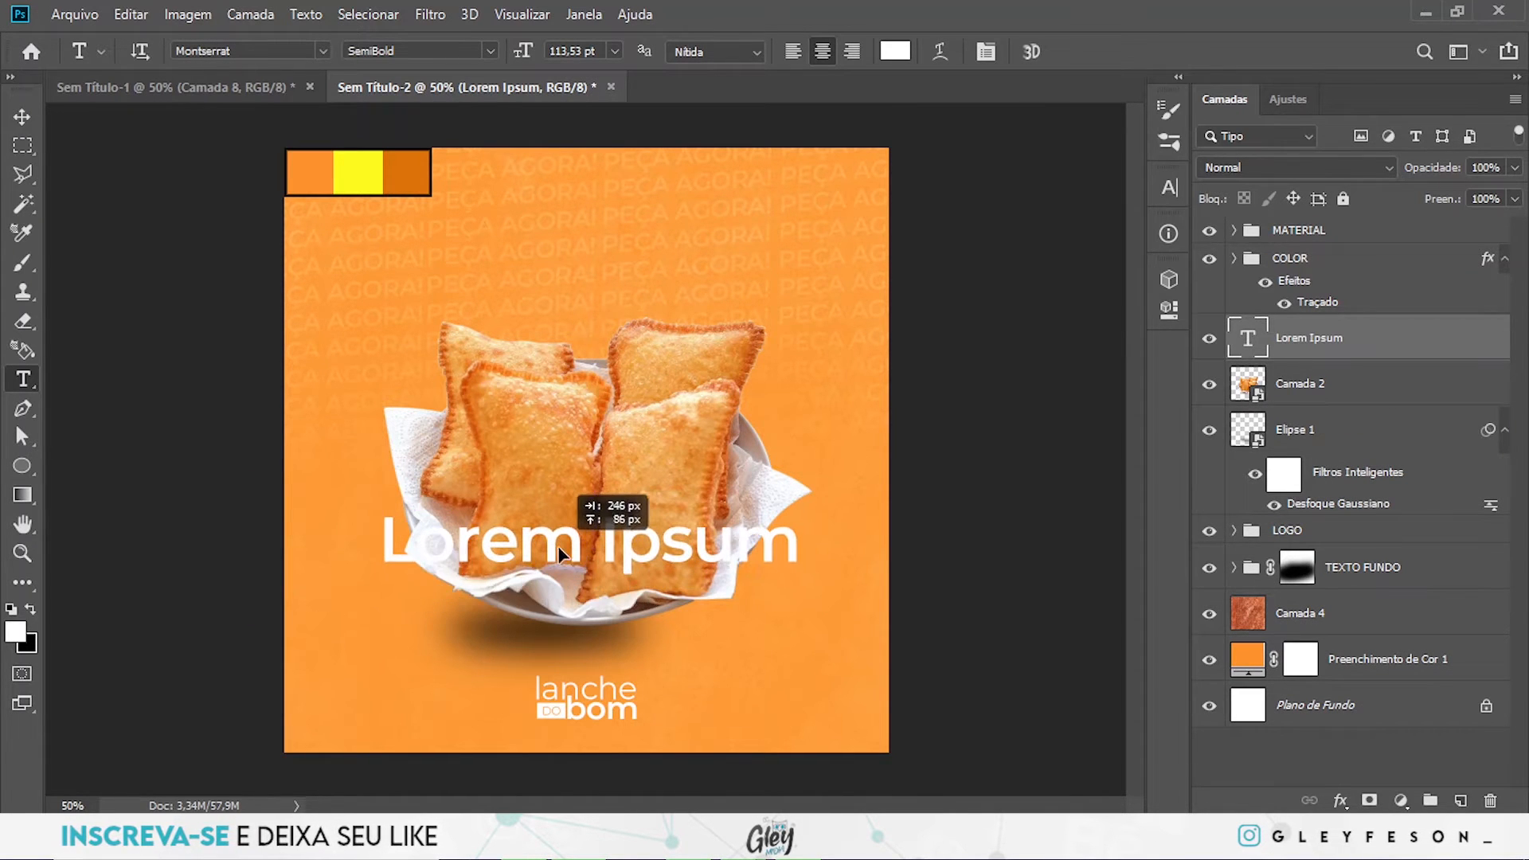
left_click(641, 550)
key("ctrl+a")
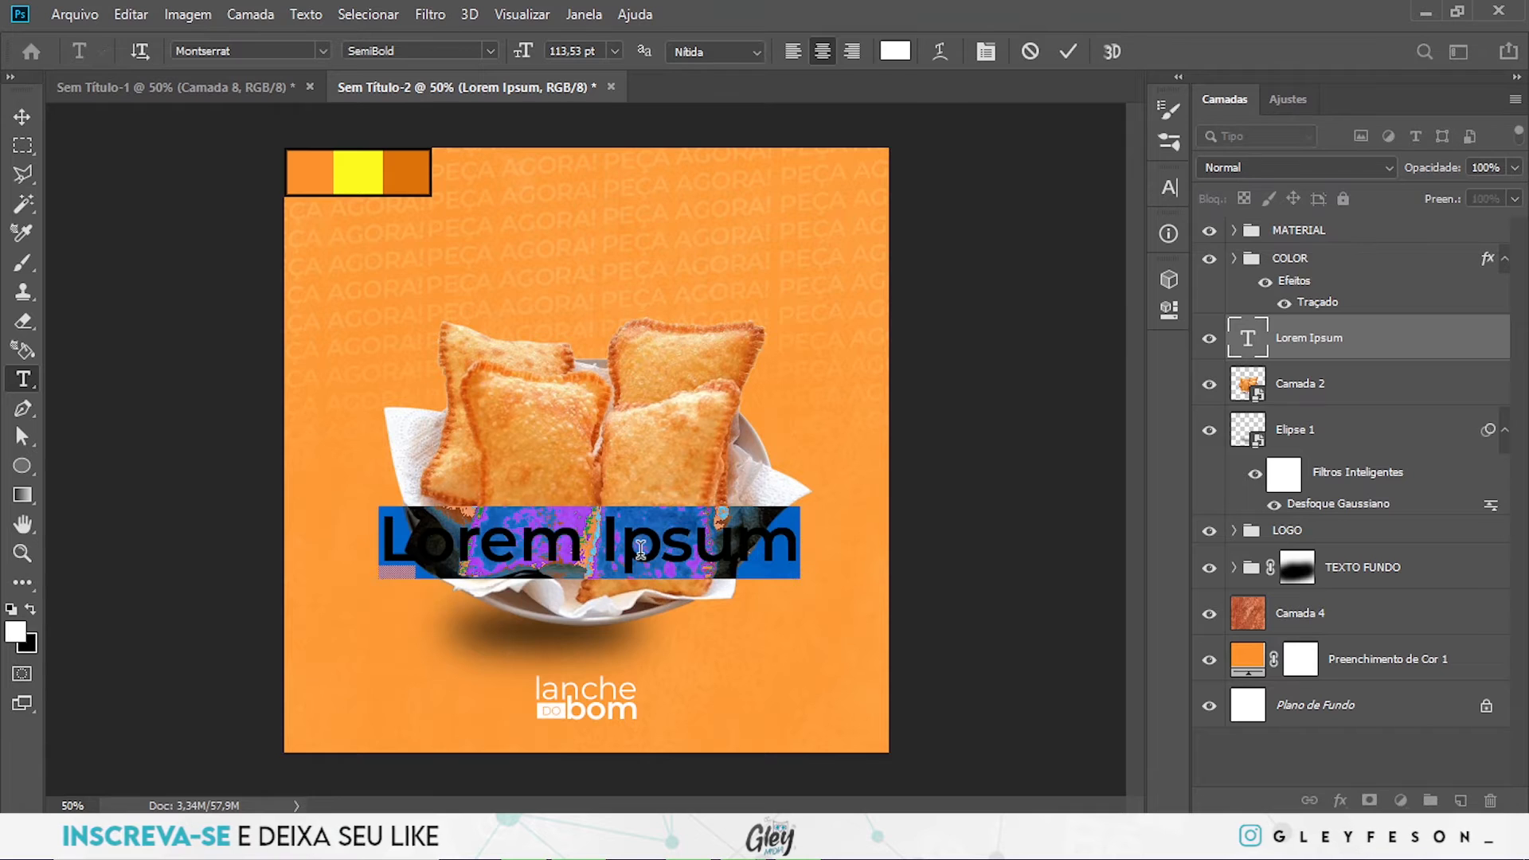
type("b")
key("BackSpace")
type("bateu o")
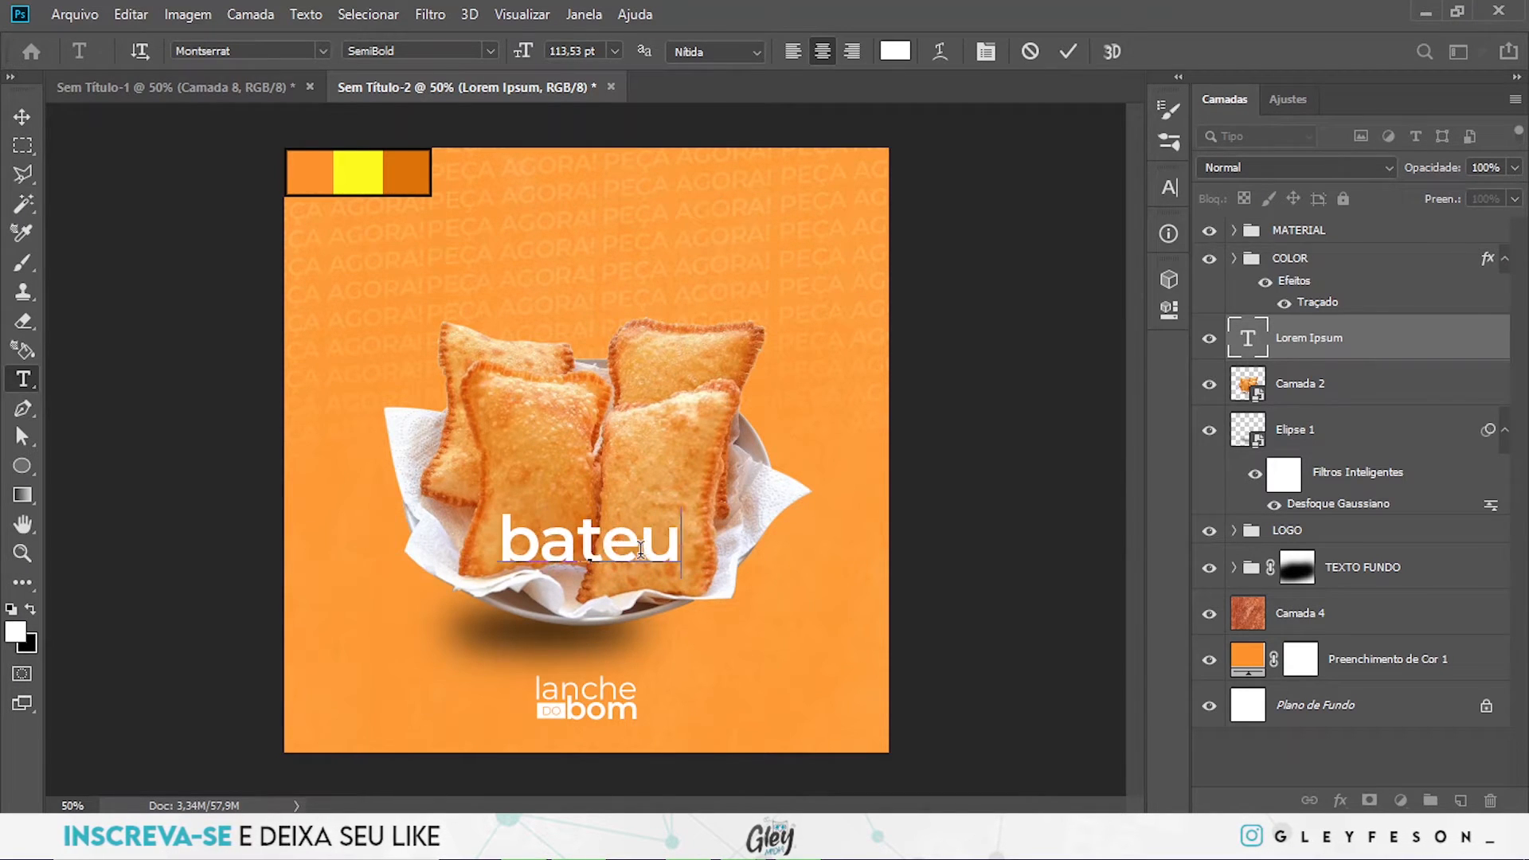
left_click(1486, 351)
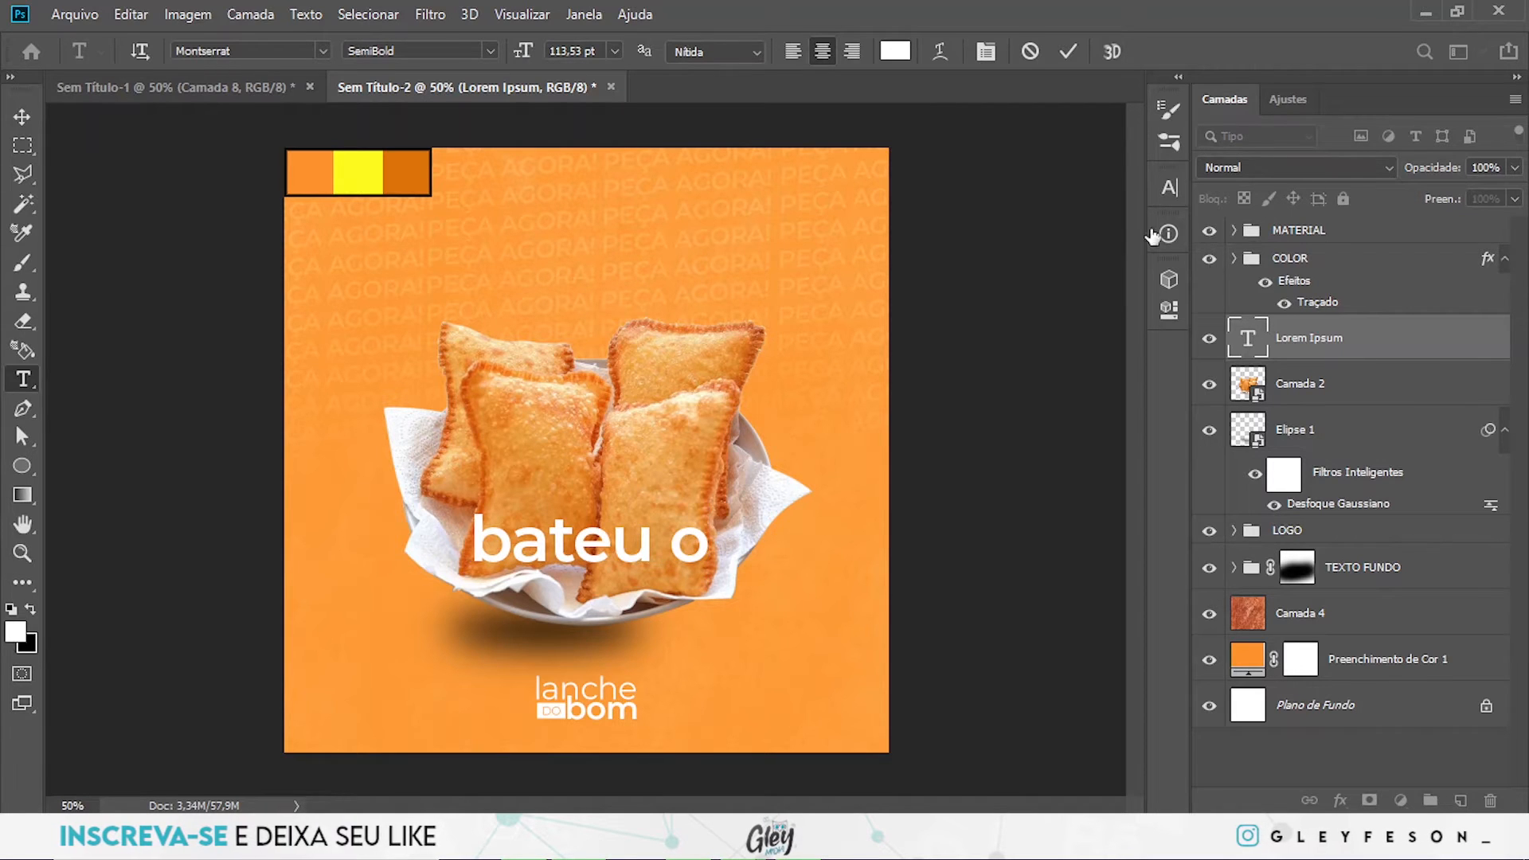
- Set the "bateu o" text's font style to Black and move it straight up above the pastries
left_click(1169, 187)
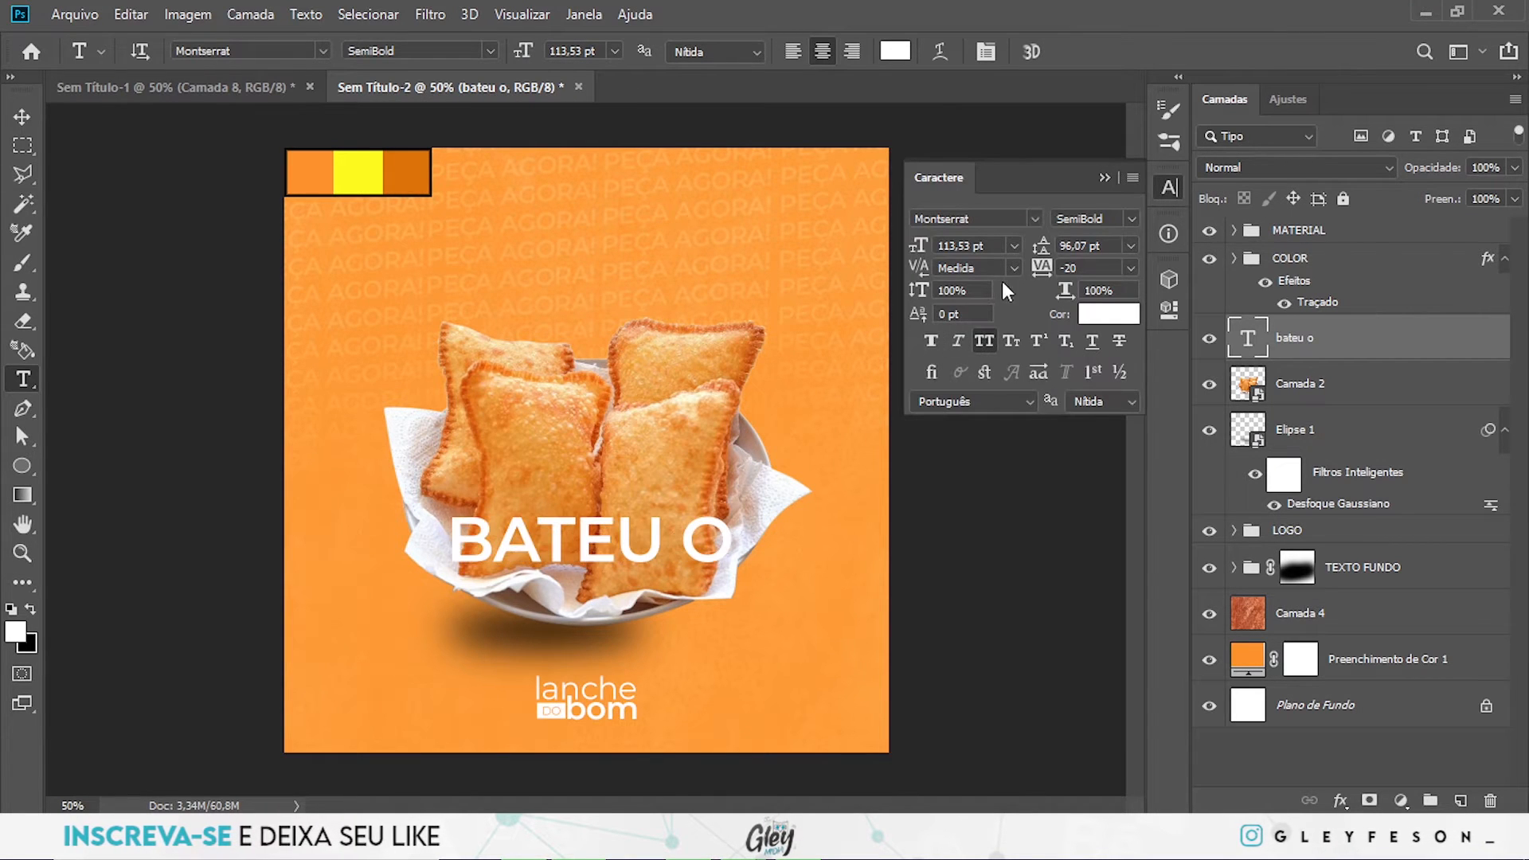
left_click(1122, 223)
left_click(1089, 522)
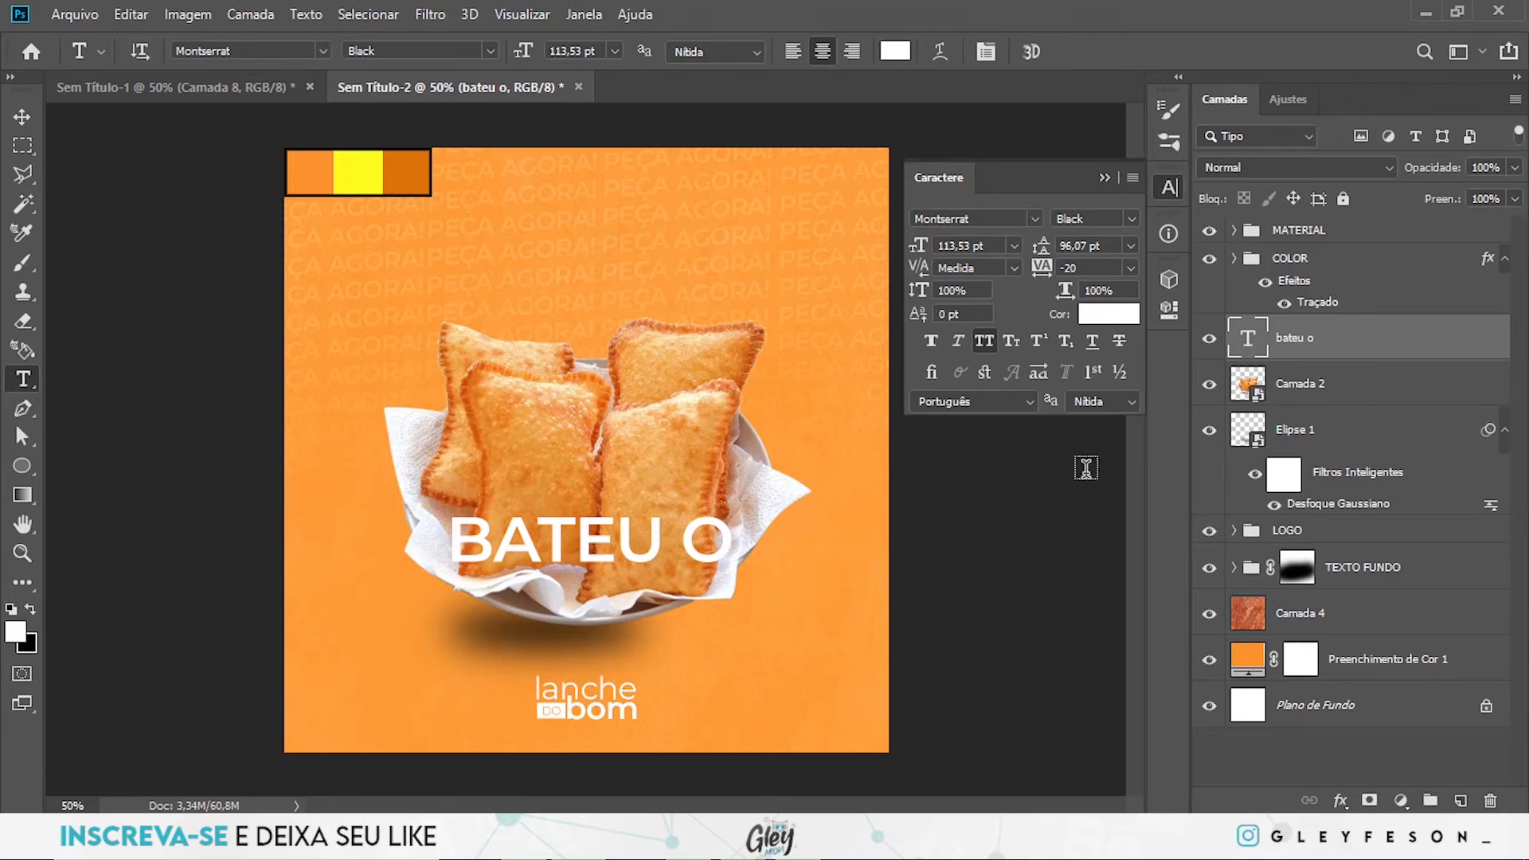
left_click(1127, 173)
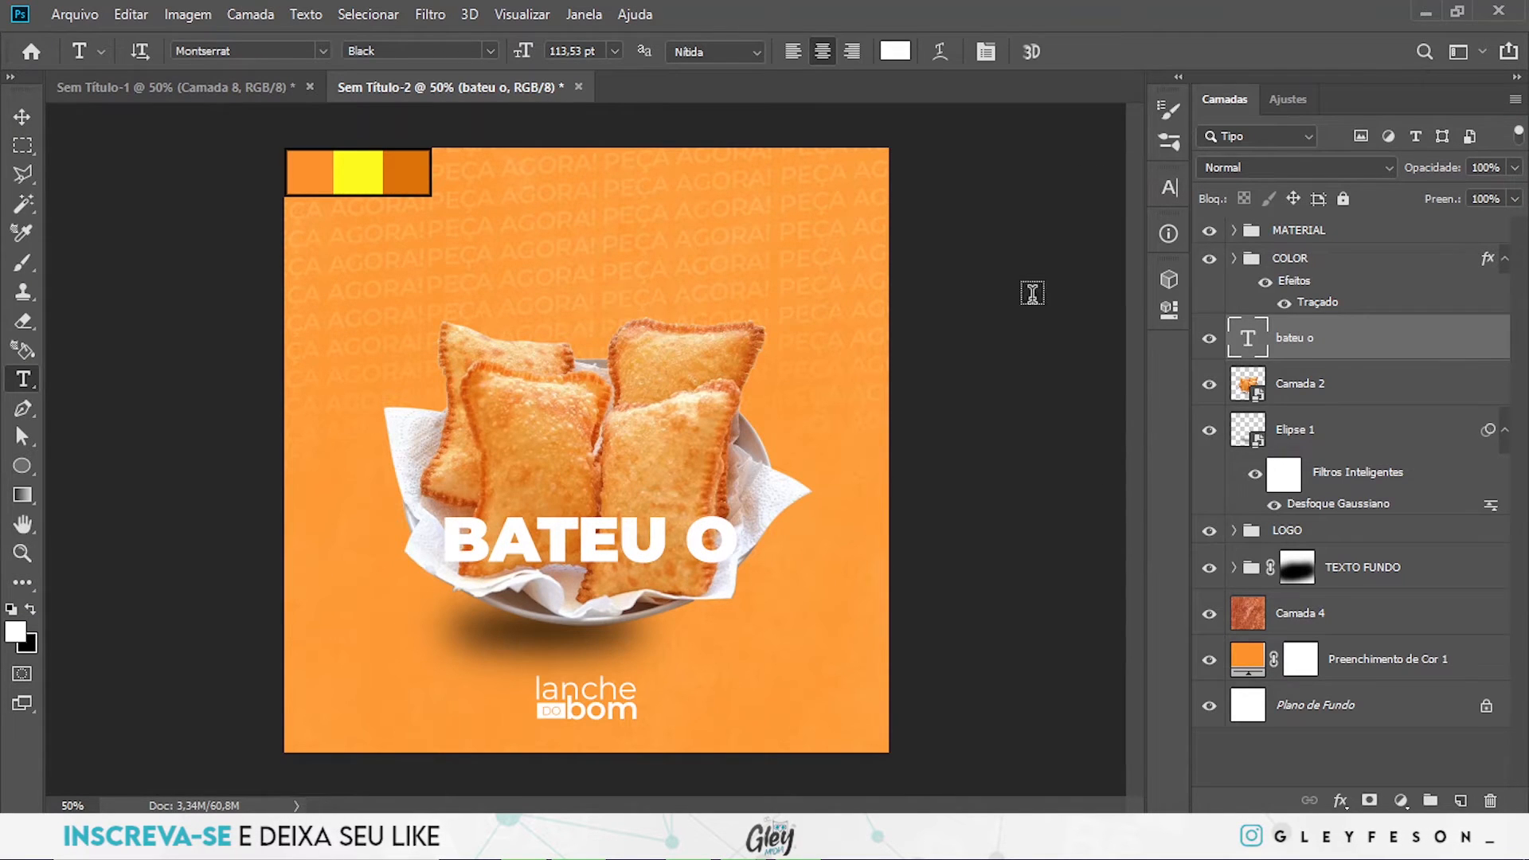
key("v")
left_click_drag(603, 550, 603, 240)
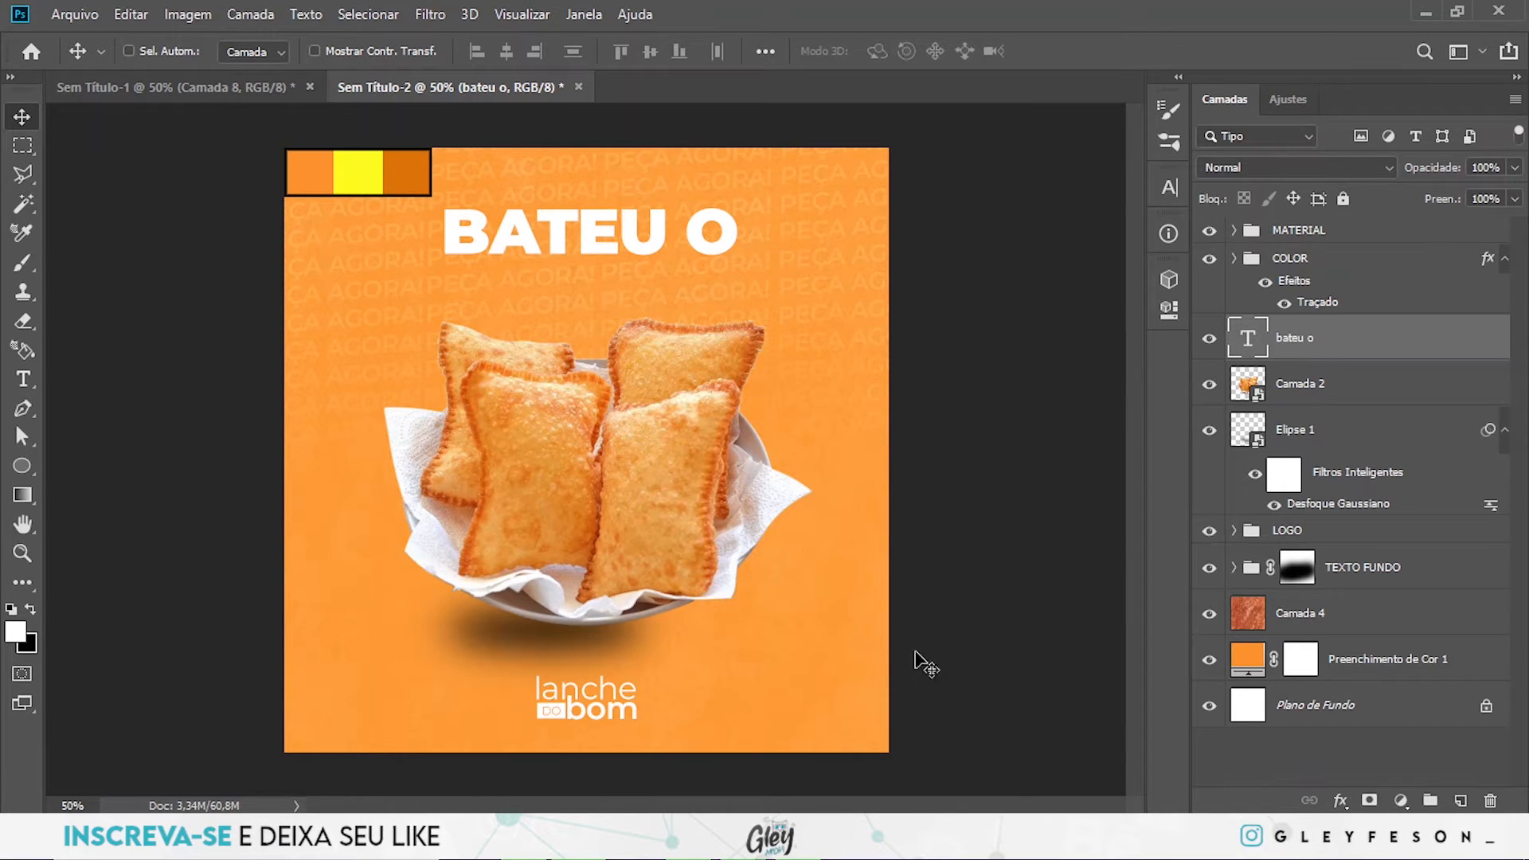
- Add a white Montserrat Black text layer reading "desejo?" over the lower part of the pastries
key("t")
left_click(689, 637)
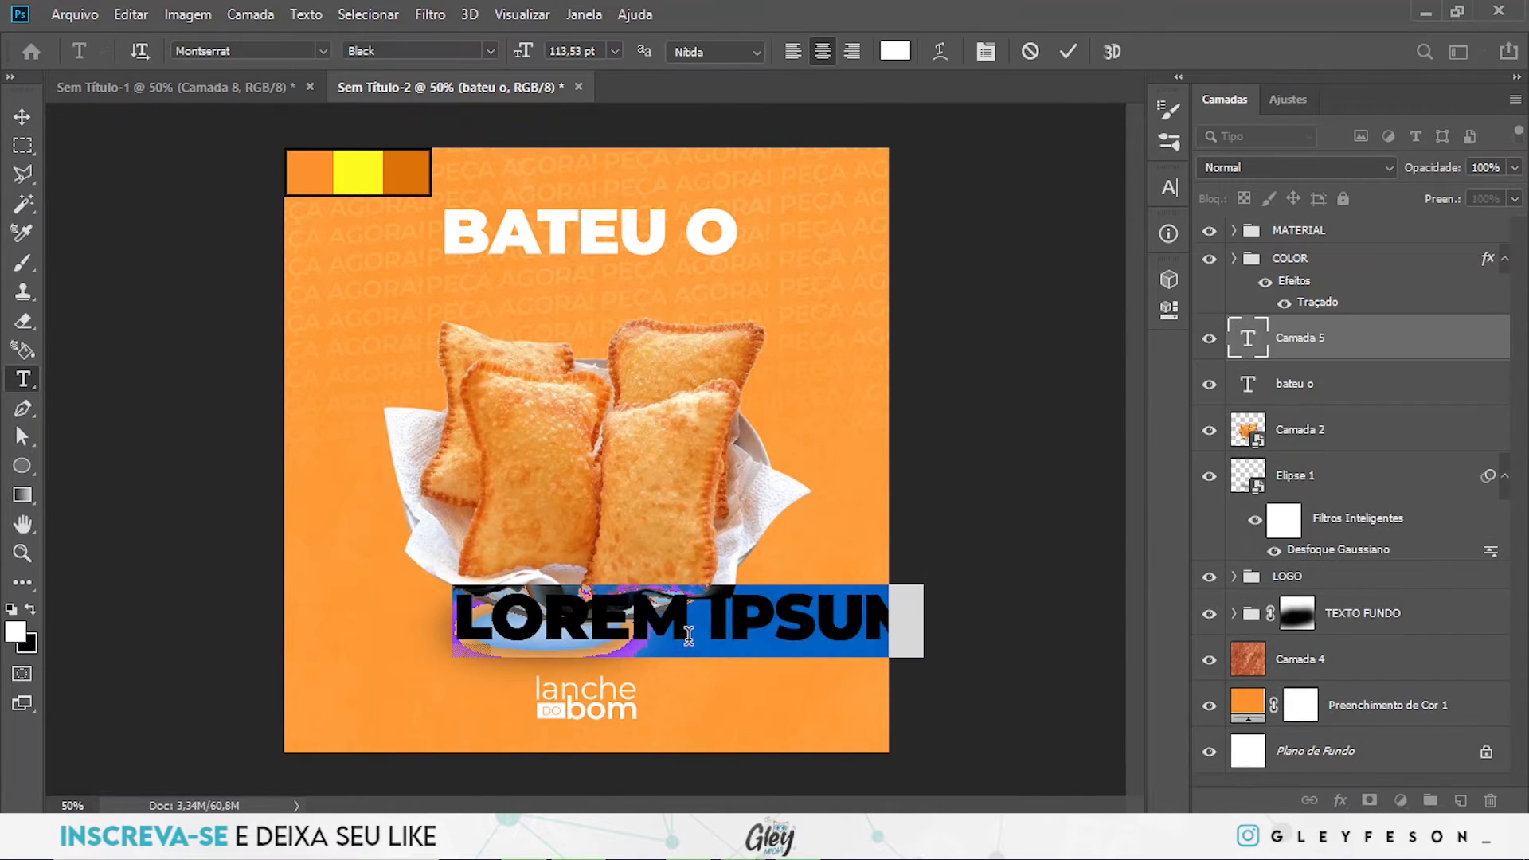
type("DESEJO")
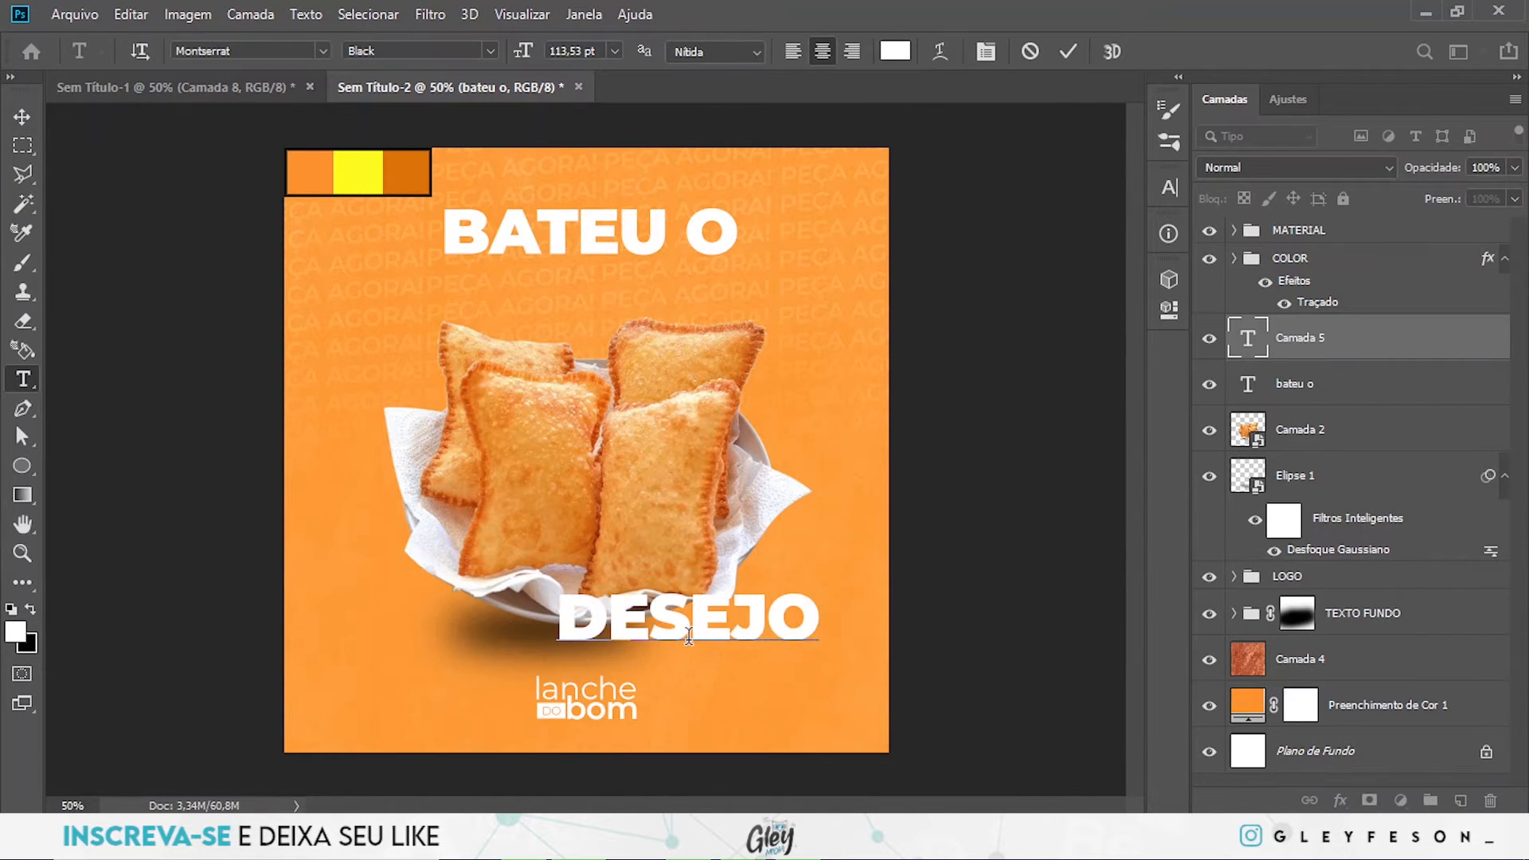
type("?")
left_click(1388, 348)
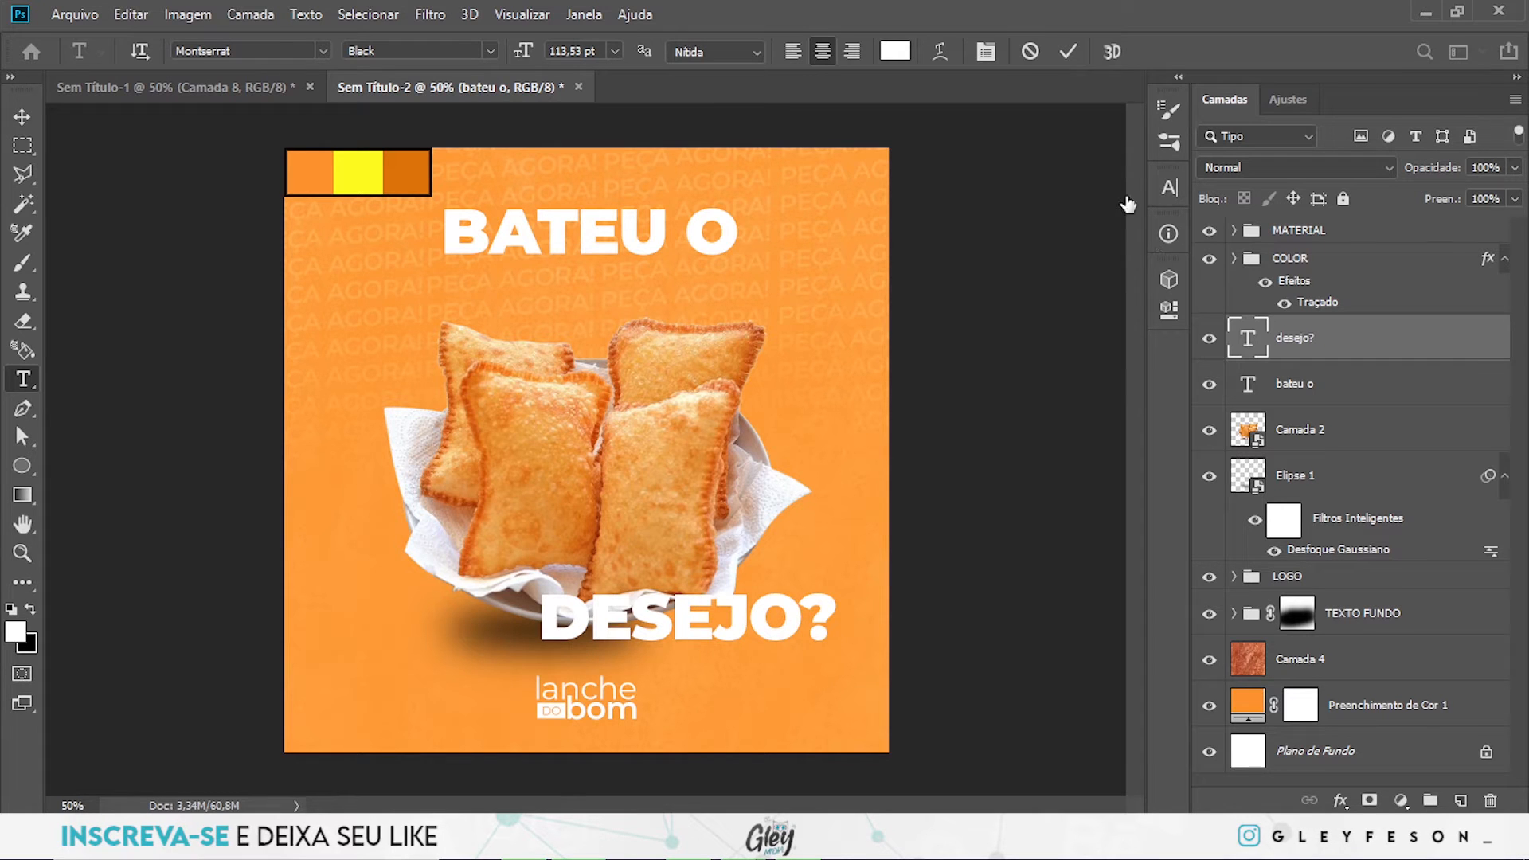
- Turn off all caps for the "desejo?" text and change its font to Garland
left_click(1166, 191)
left_click(989, 340)
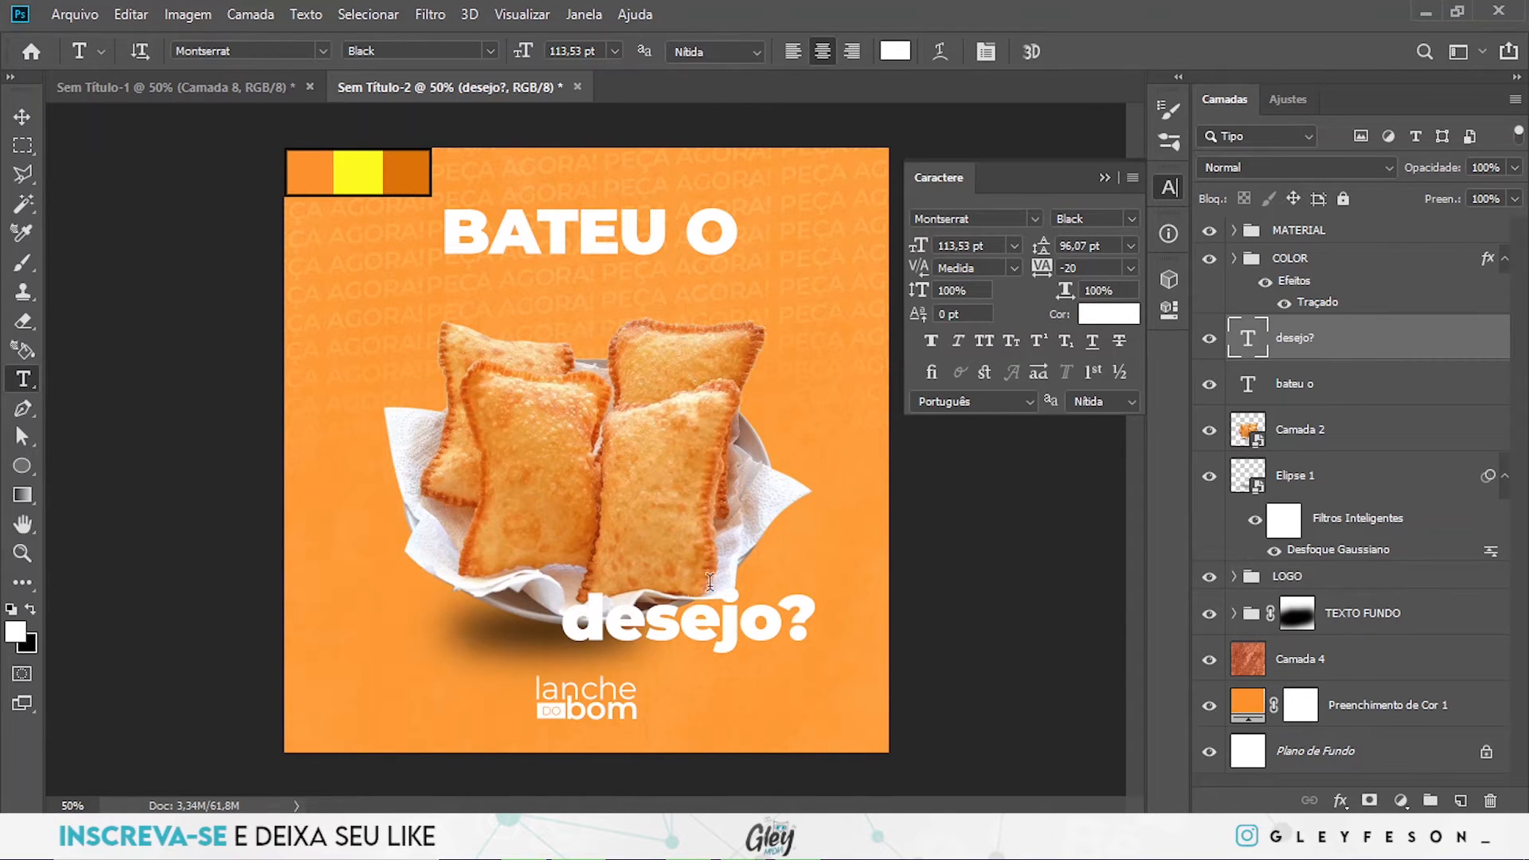
left_click(1035, 218)
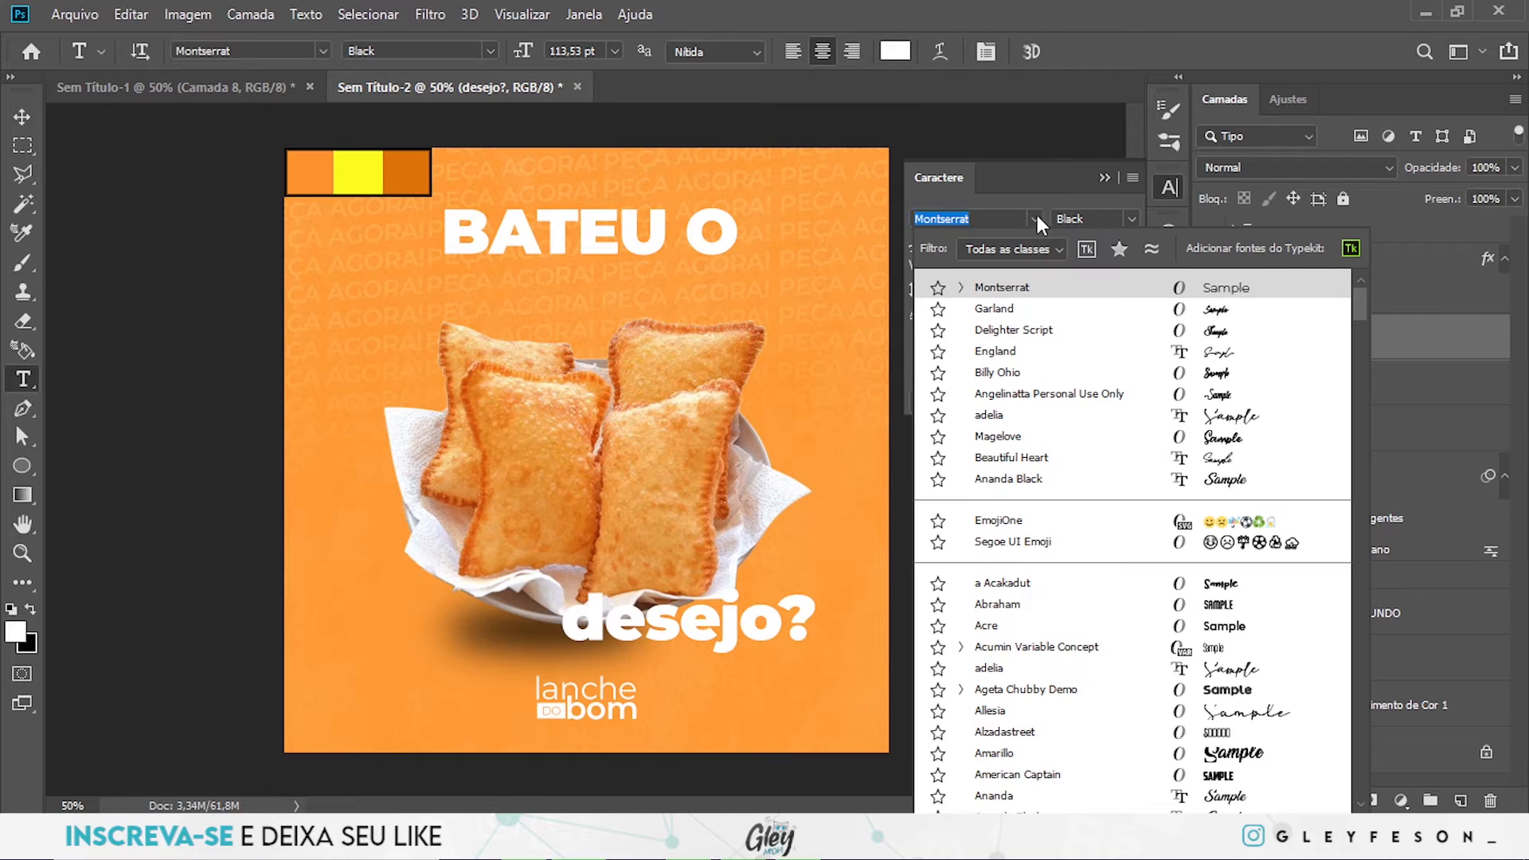
left_click(995, 309)
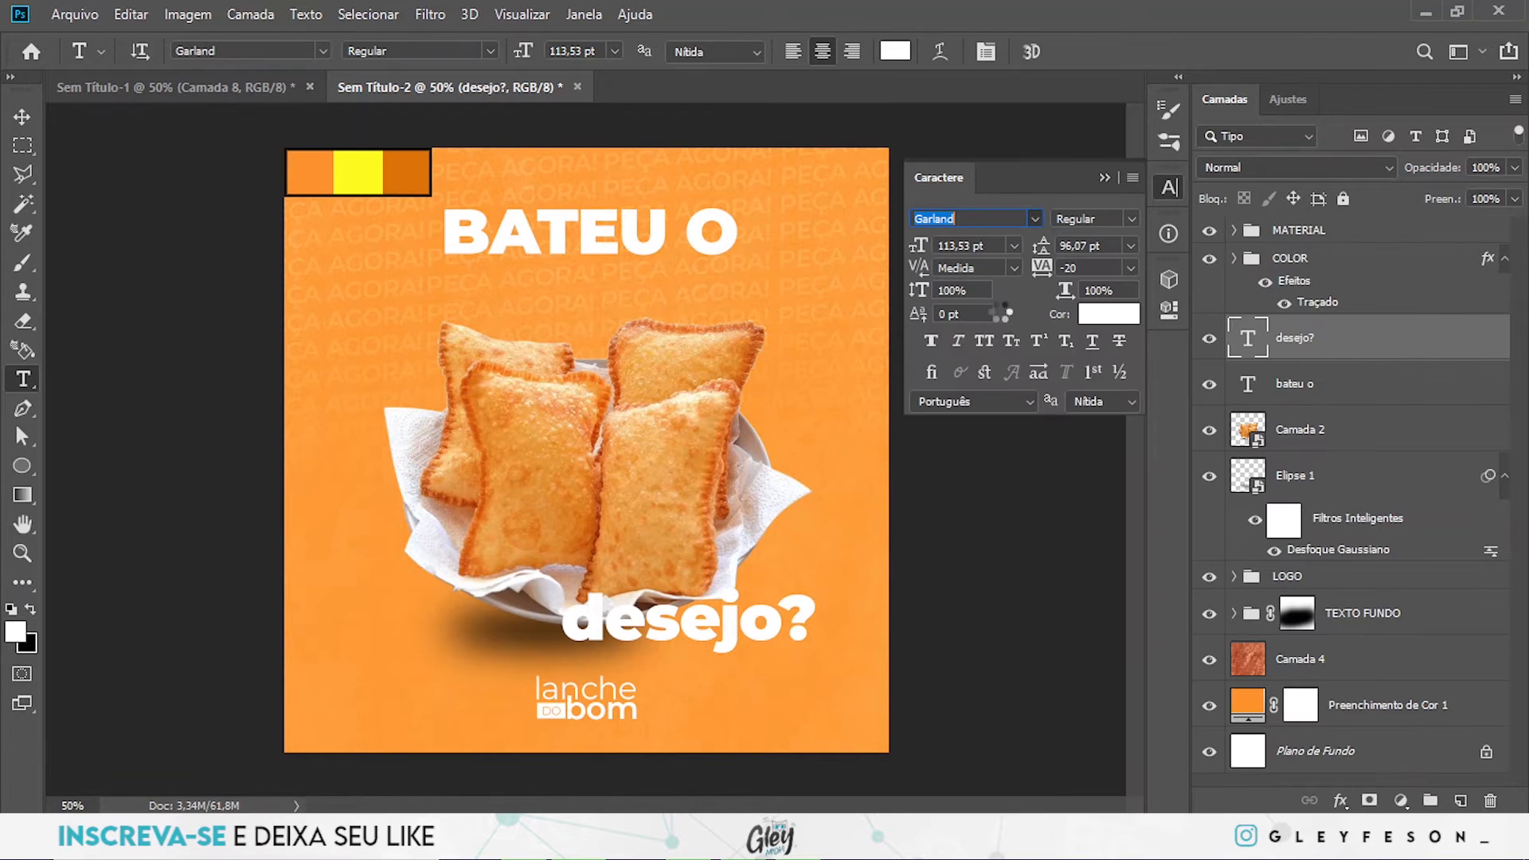
left_click(1105, 179)
- Enlarge the "desejo?" text to about 273,8 pt and place it overlapping the lower part of "BATEU O"
key("ctrl+t")
left_click_drag(753, 590, 614, 287)
left_click_drag(708, 268, 724, 271)
- Recolour the "desejo?" text with the yellow fffc00 sampled from the colour palette swatches
key("t")
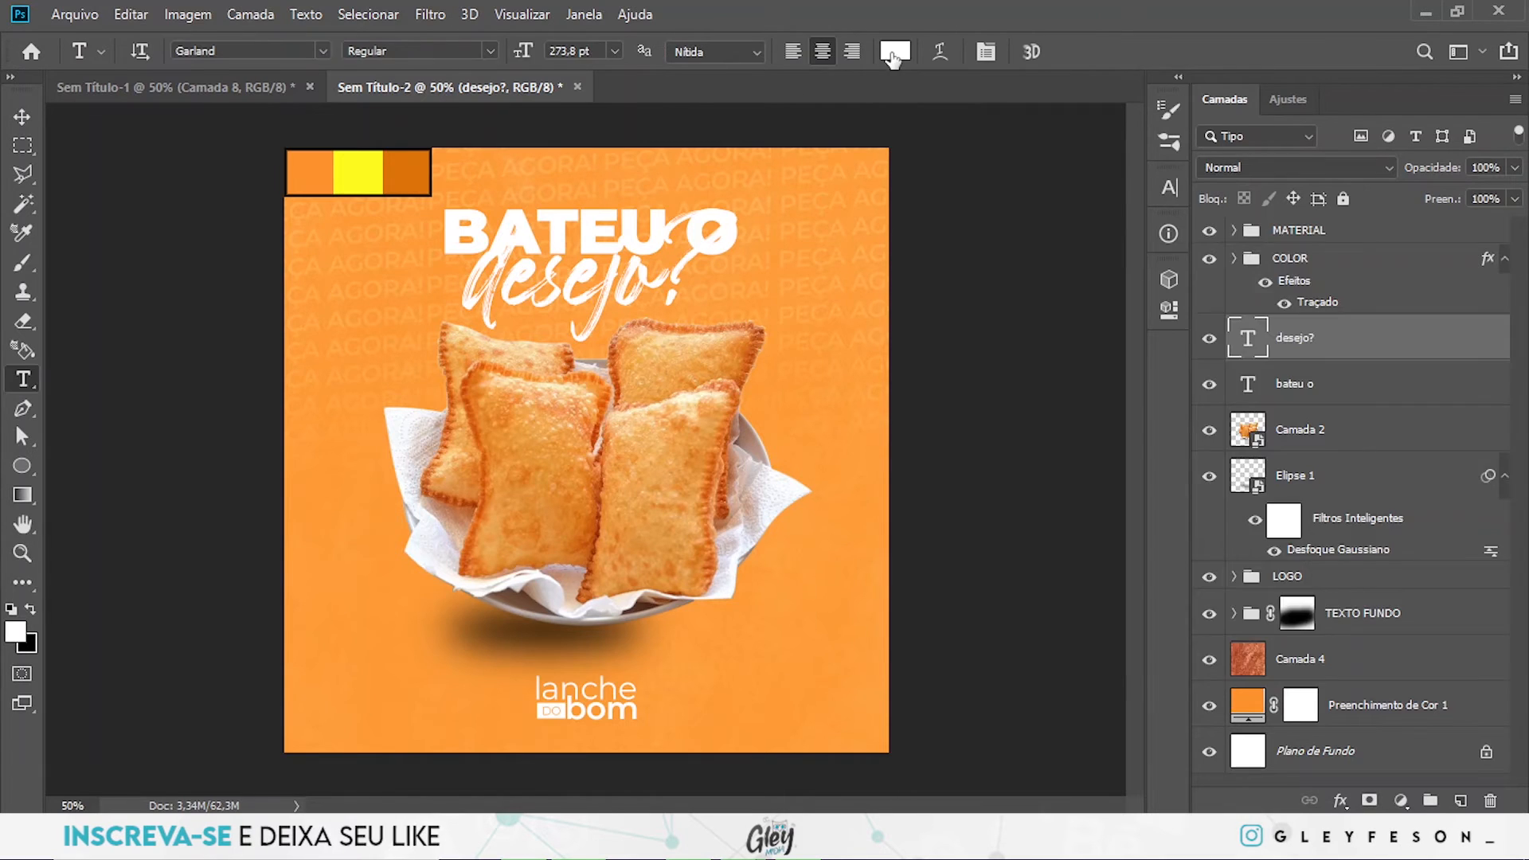
left_click(893, 53)
left_click(358, 172)
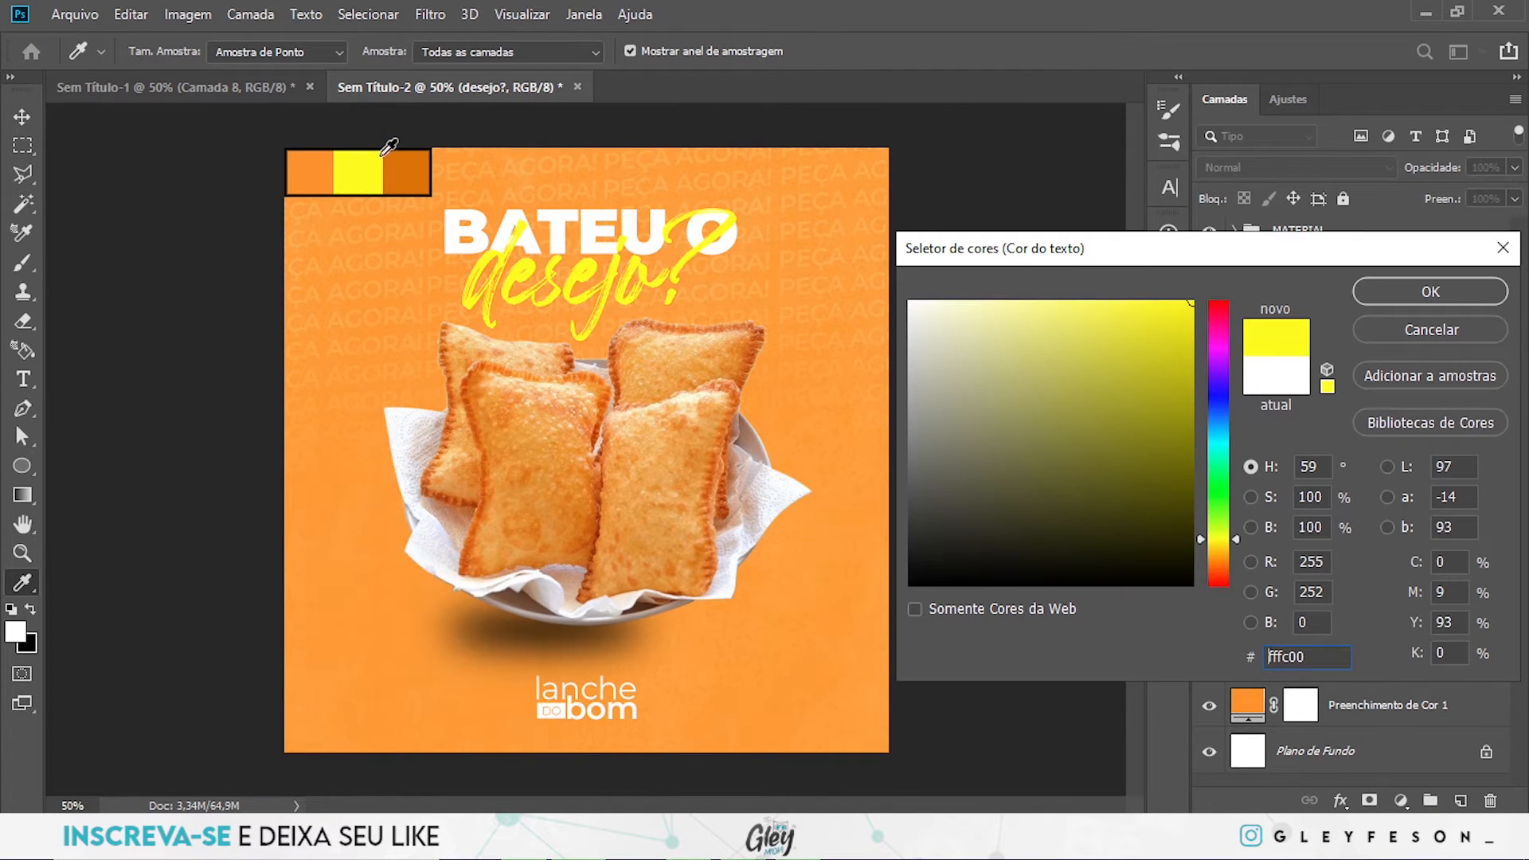
left_click(1448, 290)
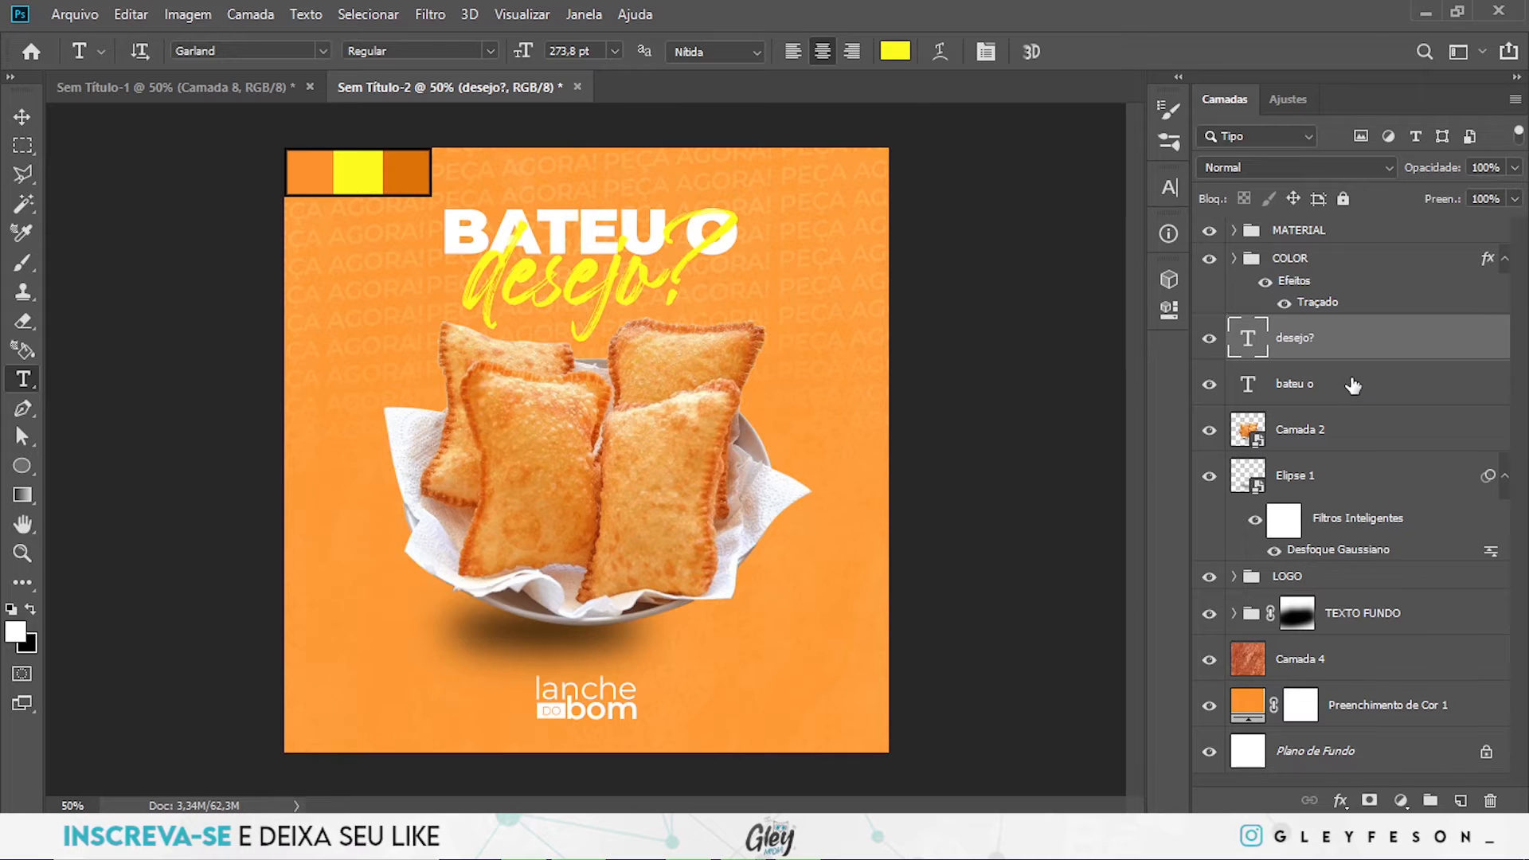
- Scale the "desejo?" and "bateu o" text layers together to about 131,23%, centred above the pastries
left_click(1351, 397, "shift")
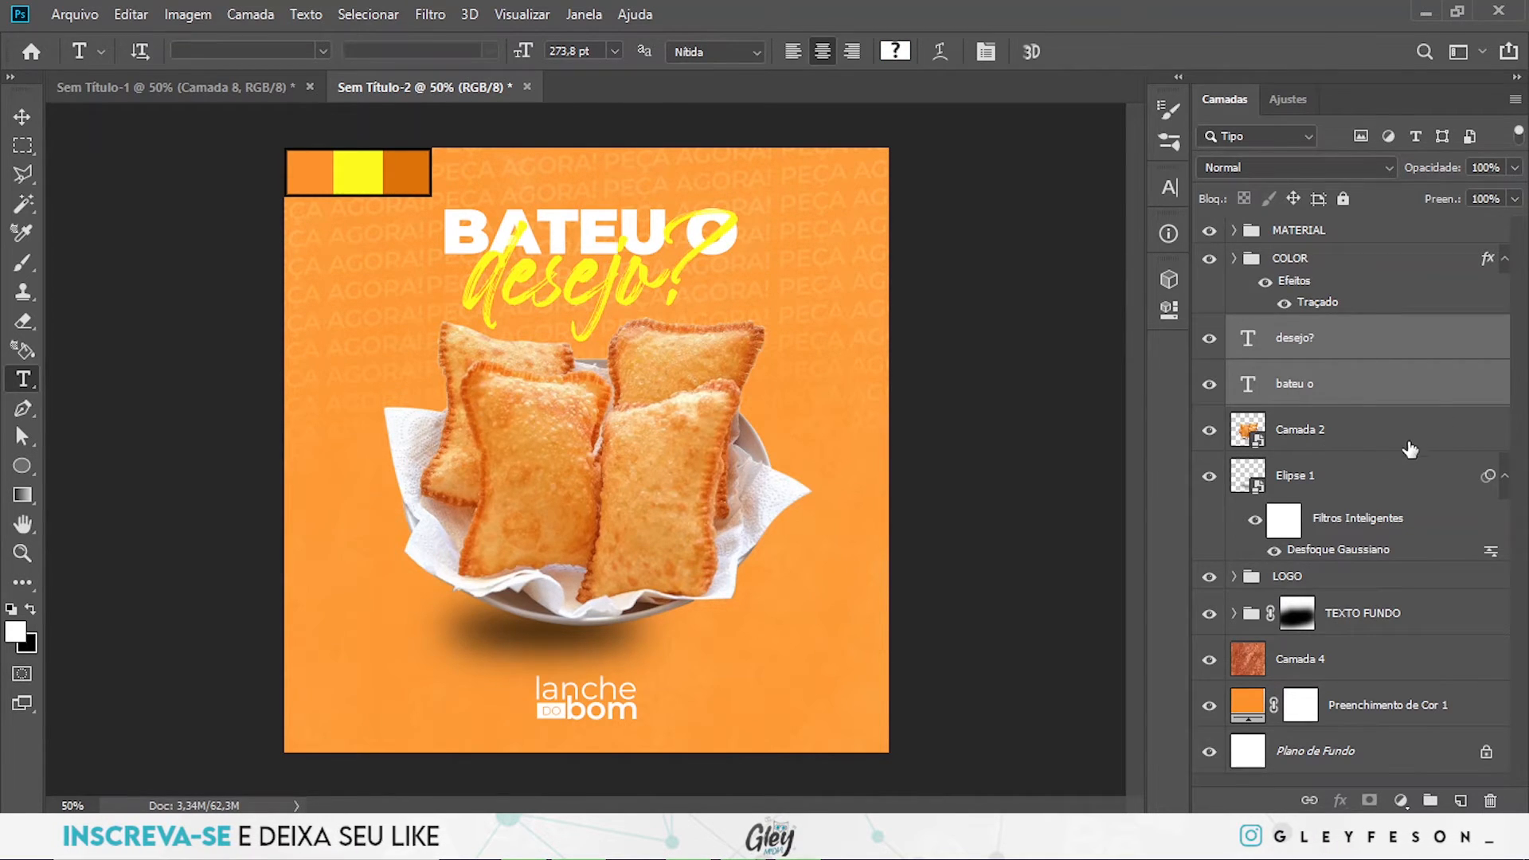
key("ctrl+t")
left_click_drag(736, 206, 787, 197)
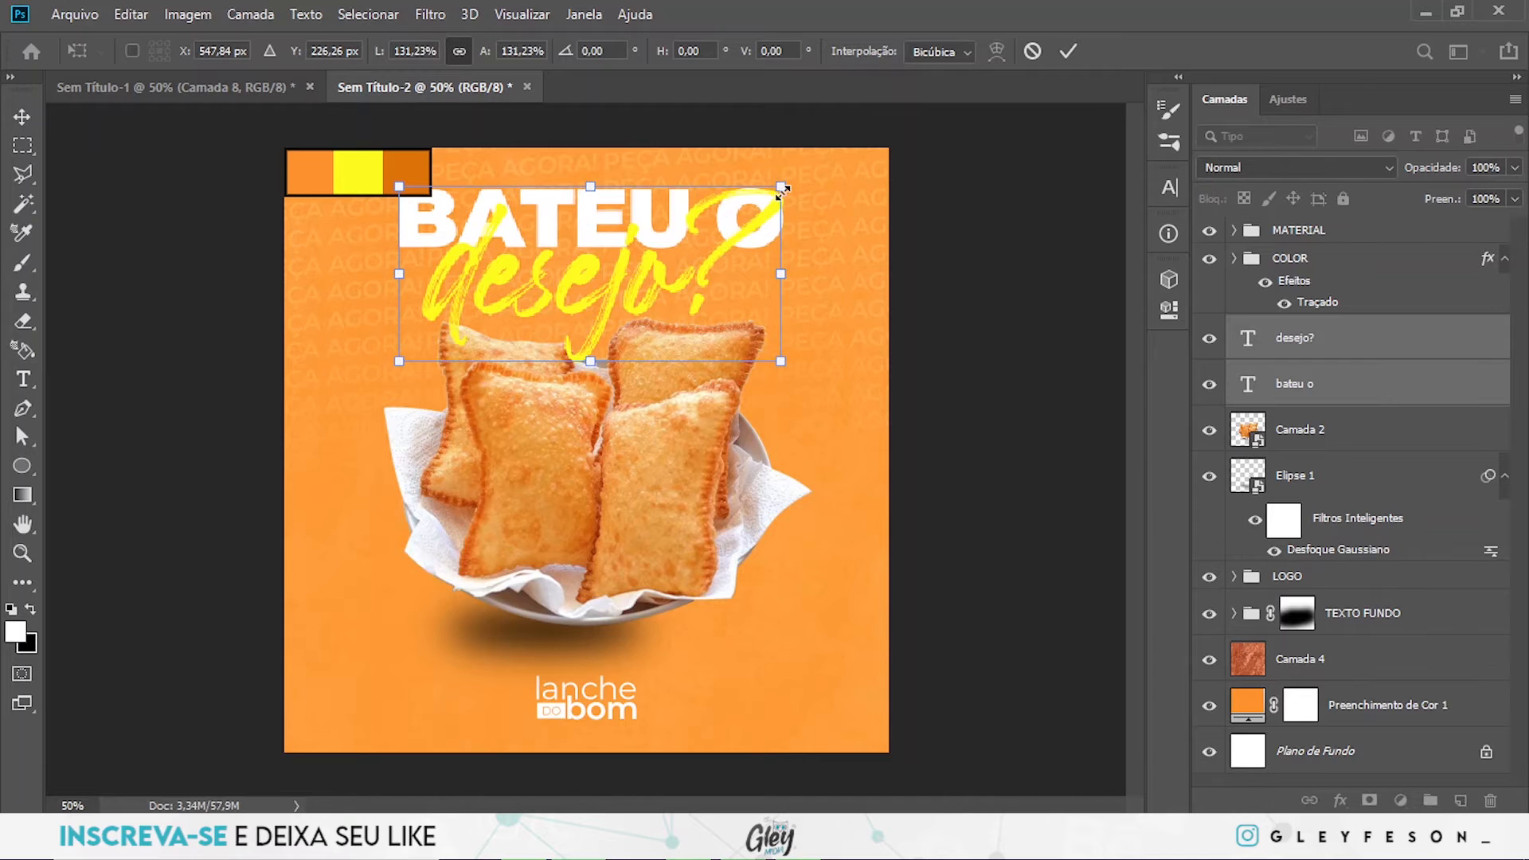
key("Return")
key("t")
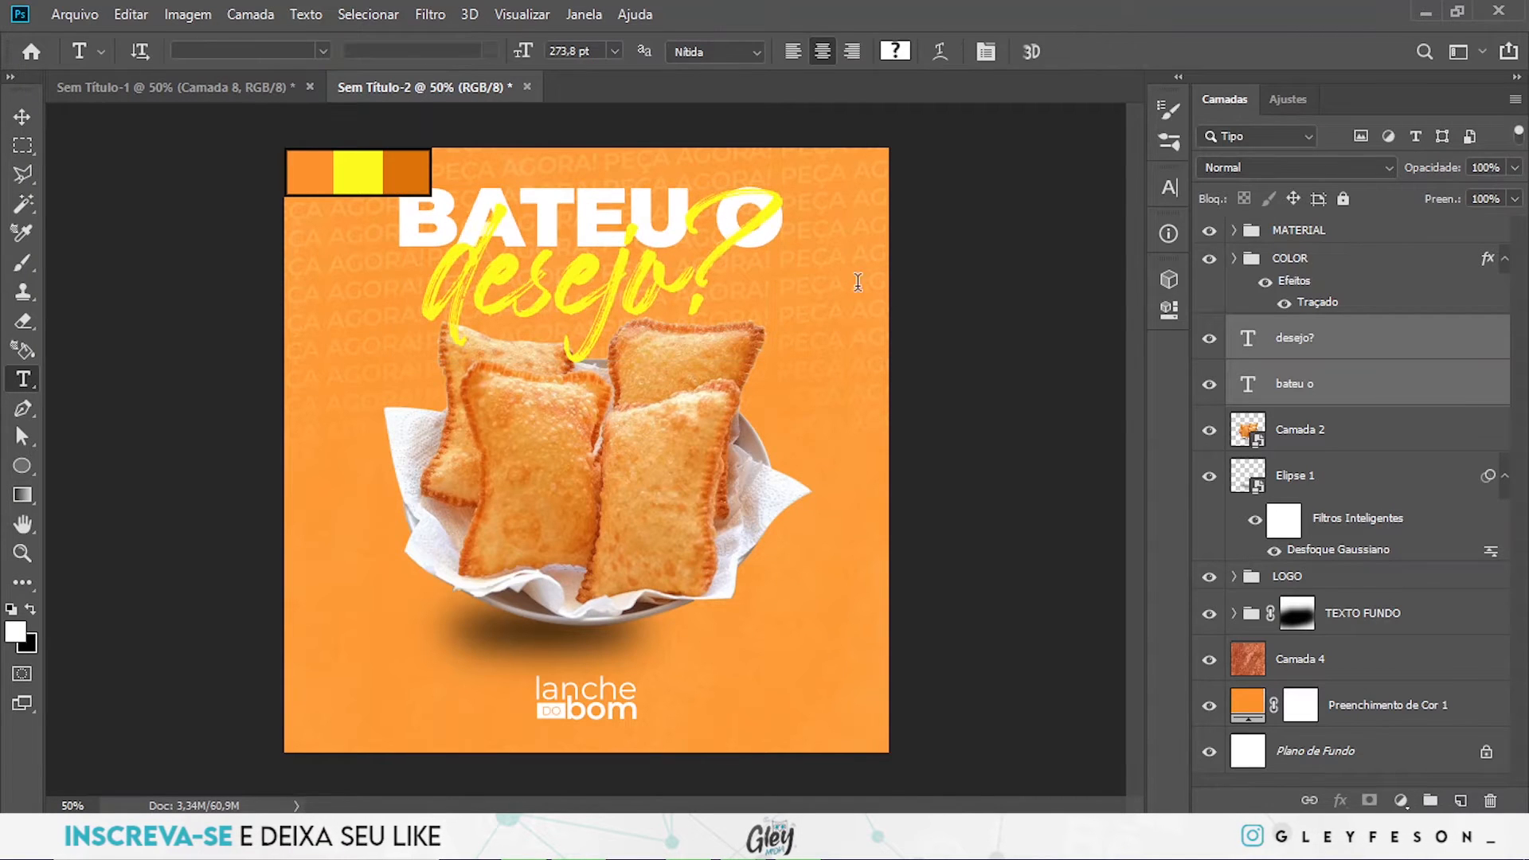
key("v")
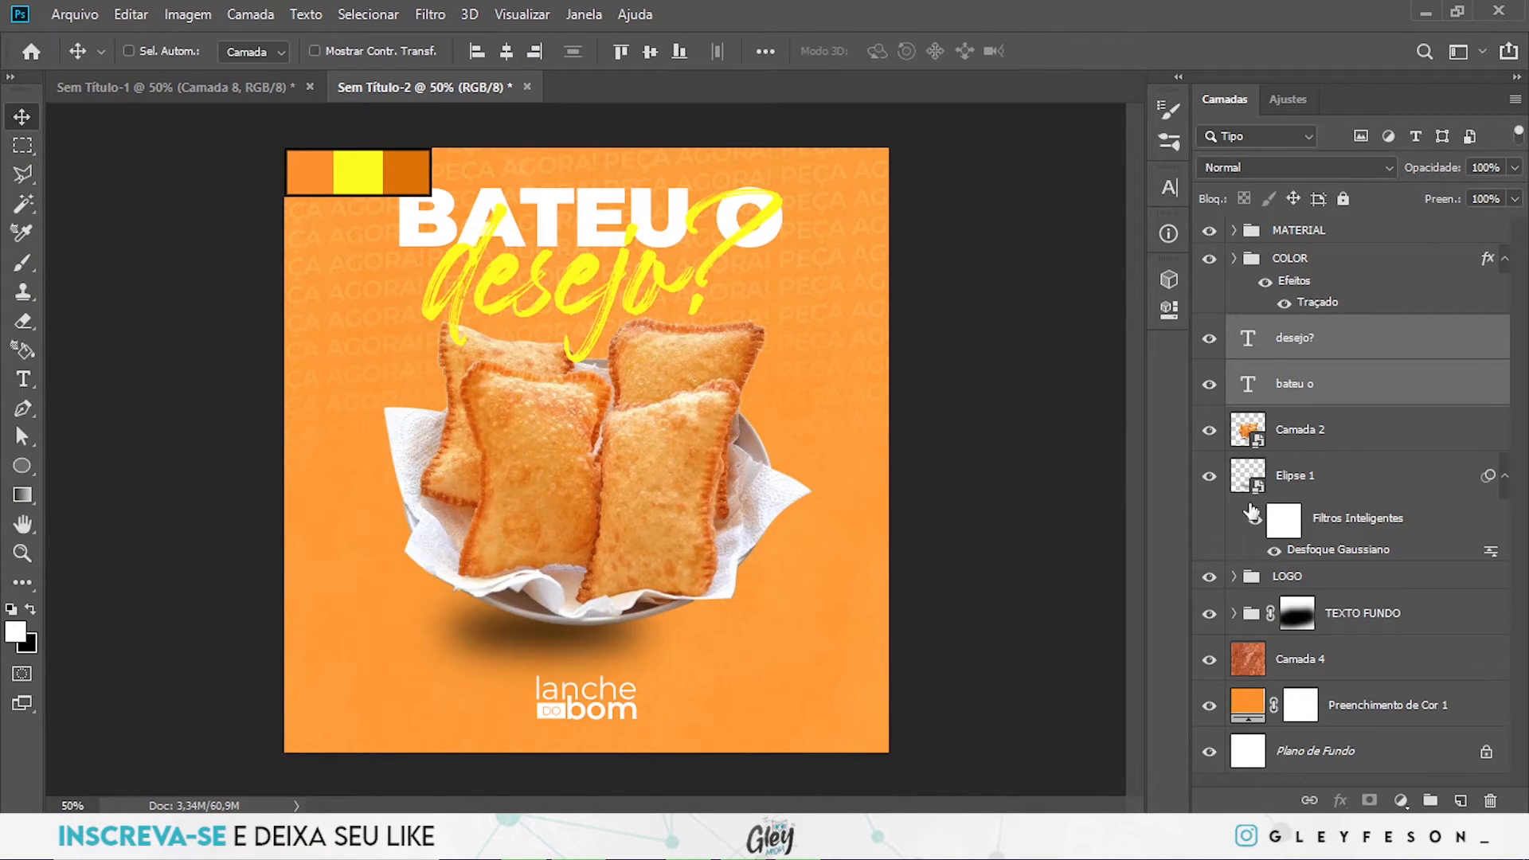
- Group Camada 2 and Elipse 1 as PASTEL and shift the group slightly down towards the logo
left_click(1353, 454)
left_click(1301, 476, "shift")
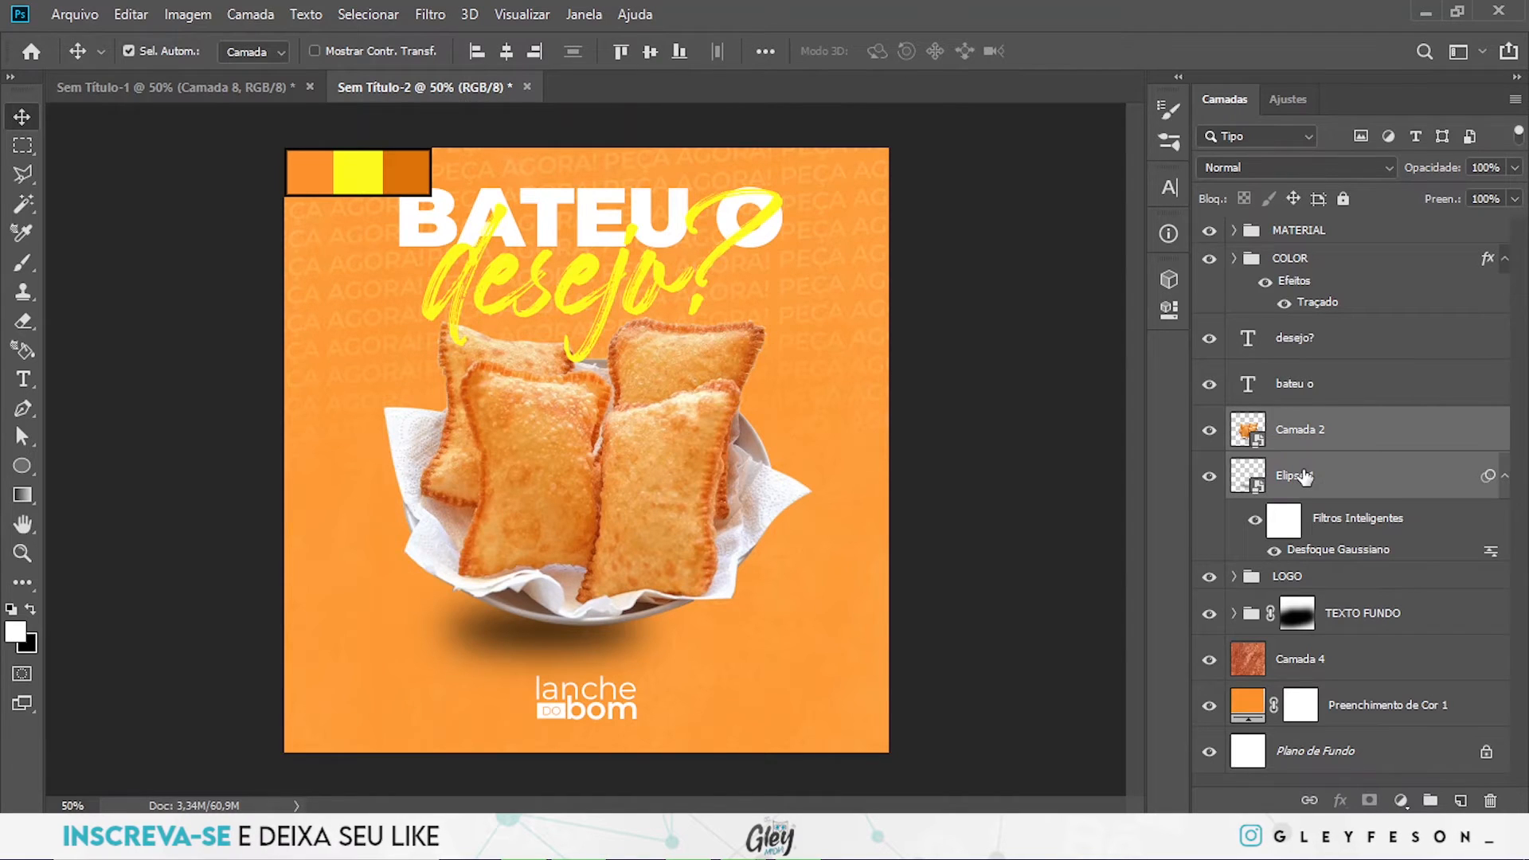
key("ctrl+g")
double_click(1303, 422)
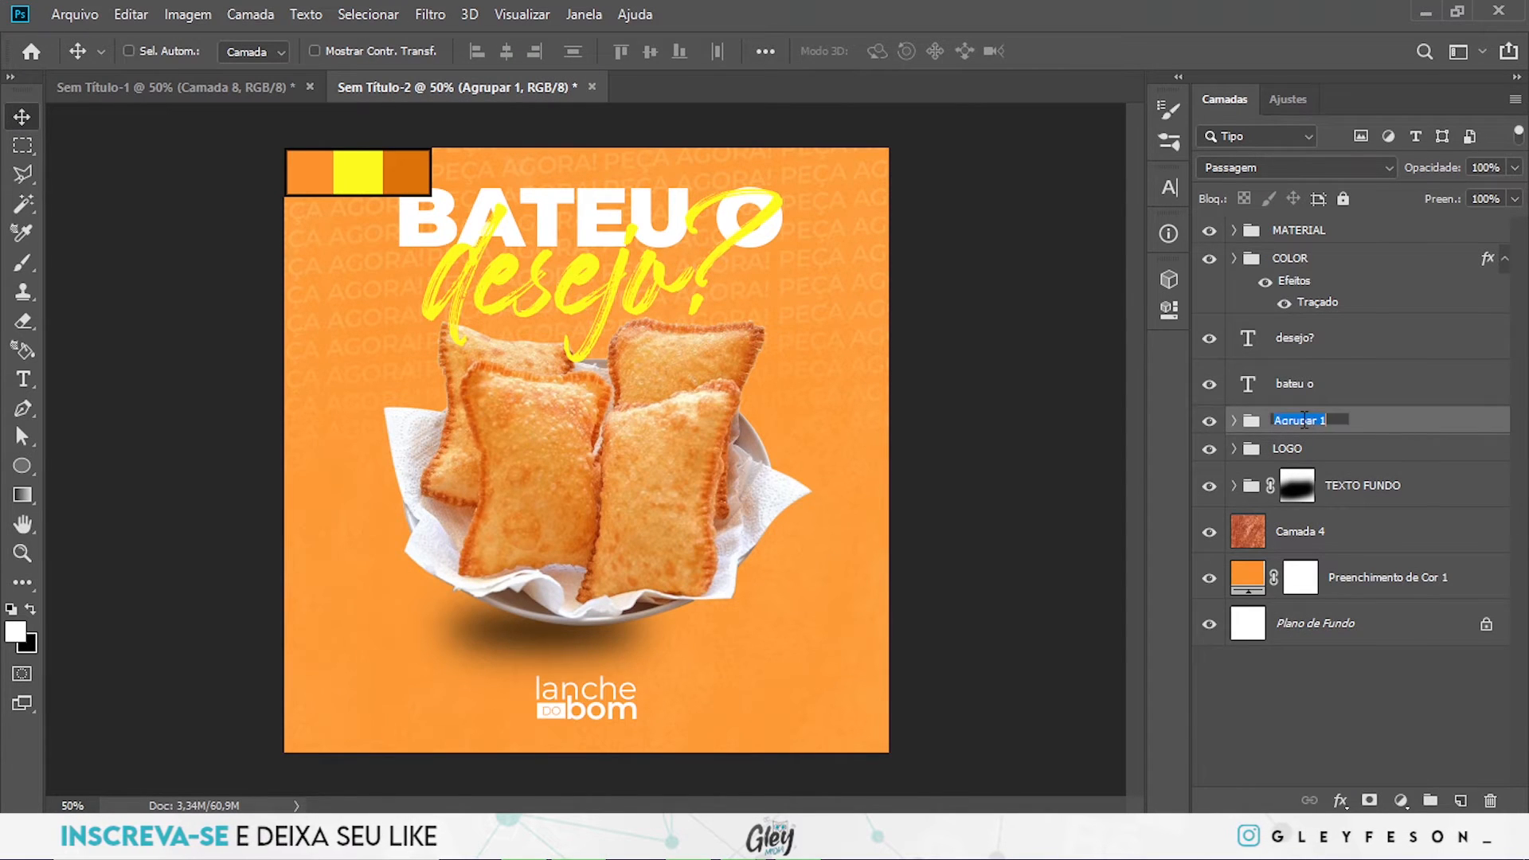
type("PAS")
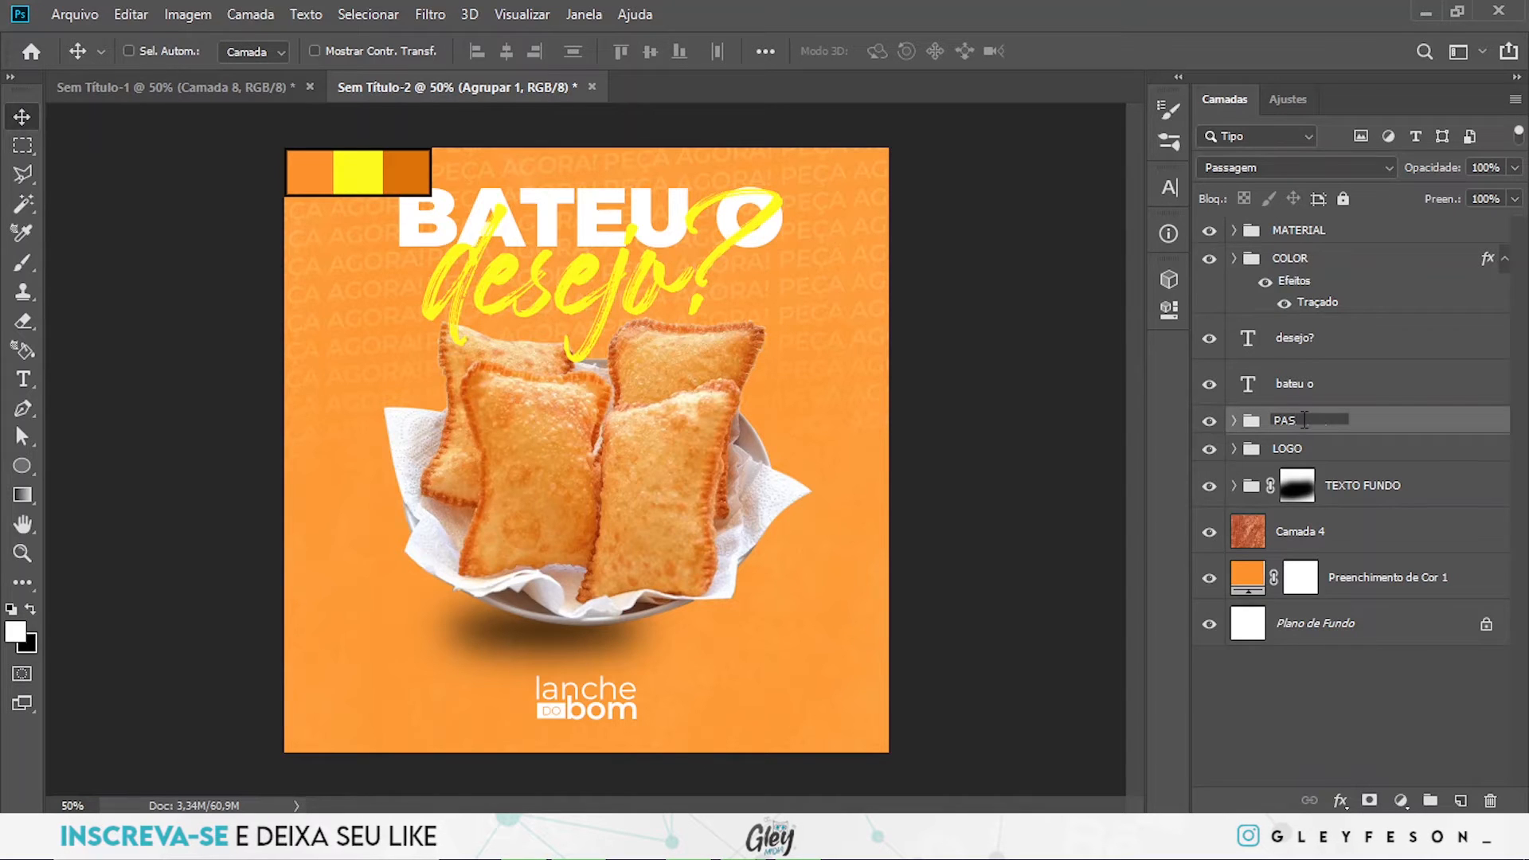
key("Return")
left_click_drag(619, 430, 618, 450)
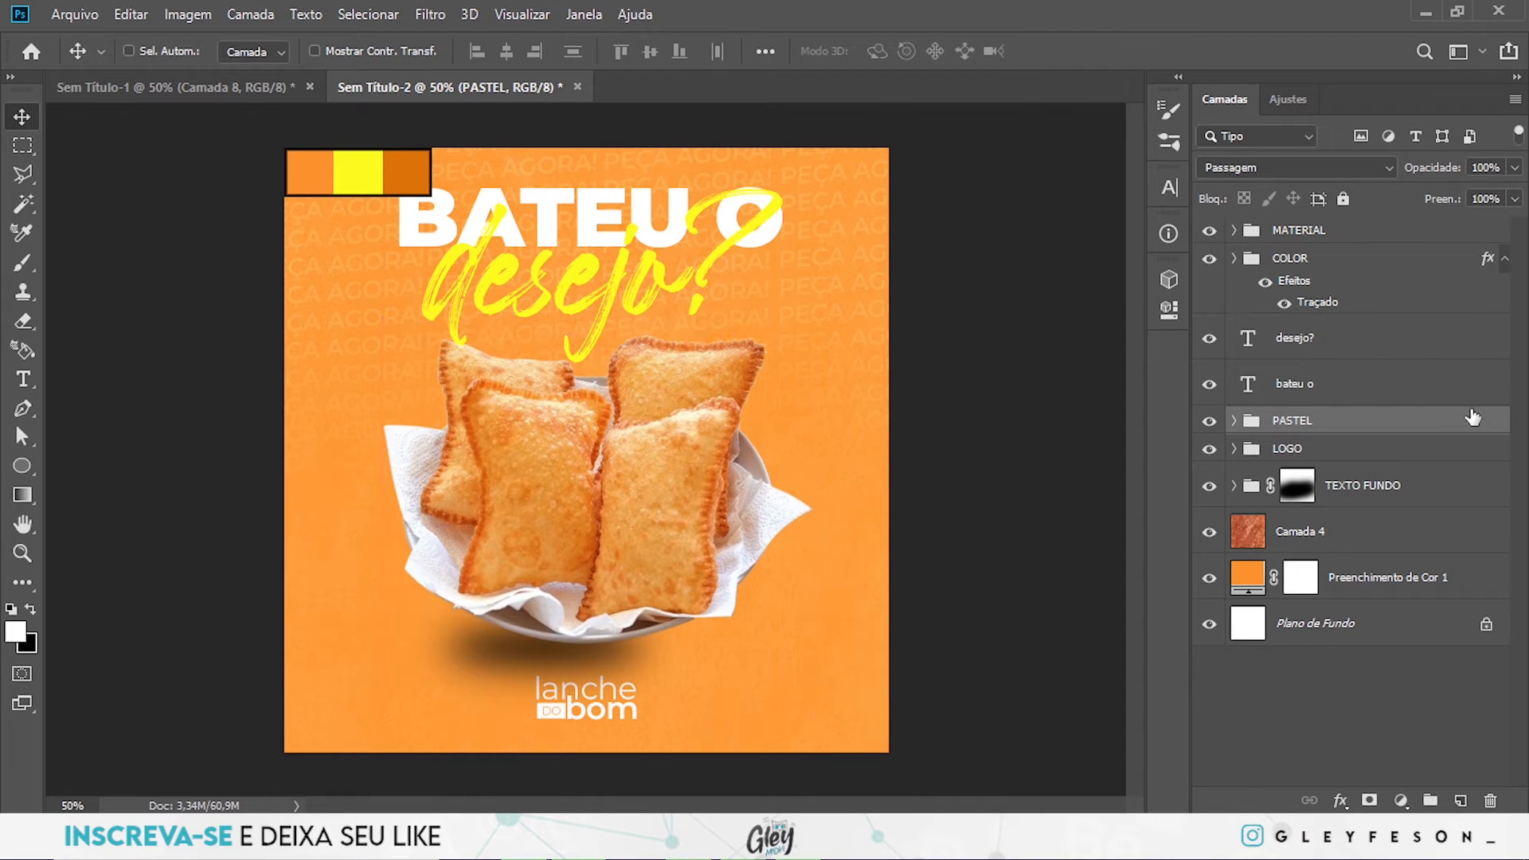
- Scale both headline text layers together to about 90,81% and move them 20 px up
left_click(1354, 386)
left_click(1352, 339, "ctrl")
key("ctrl+t")
left_click_drag(776, 180, 763, 197)
key("Return")
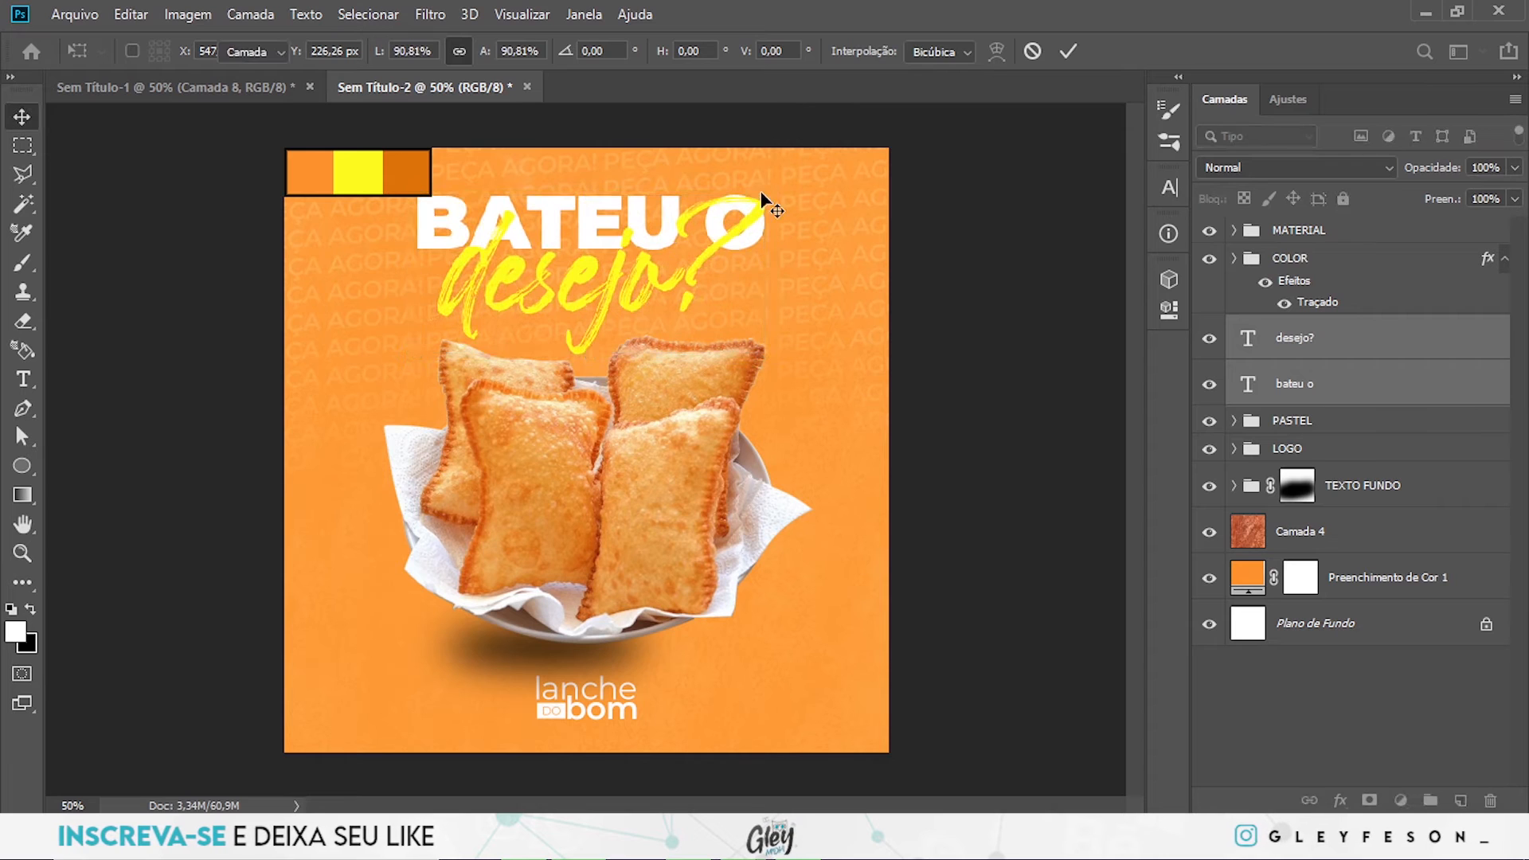
key("shift+Up")
key("shift+Up")
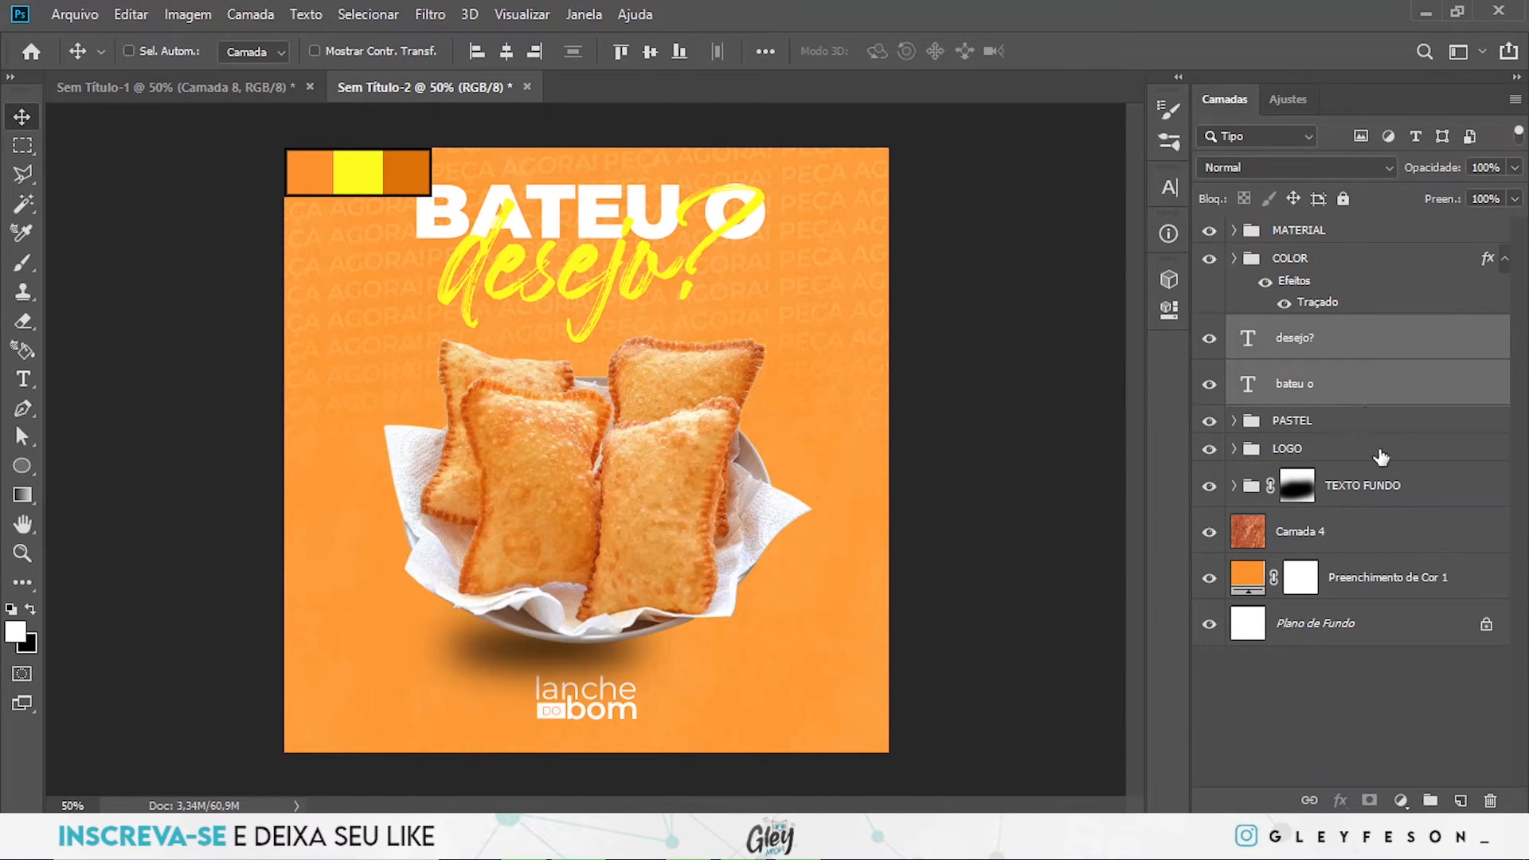
- Duplicate Elipse 1 directly below the "bateu o" layer, move the copy between headline and pastries, and set its fill to 24%
left_click(548, 665, "ctrl")
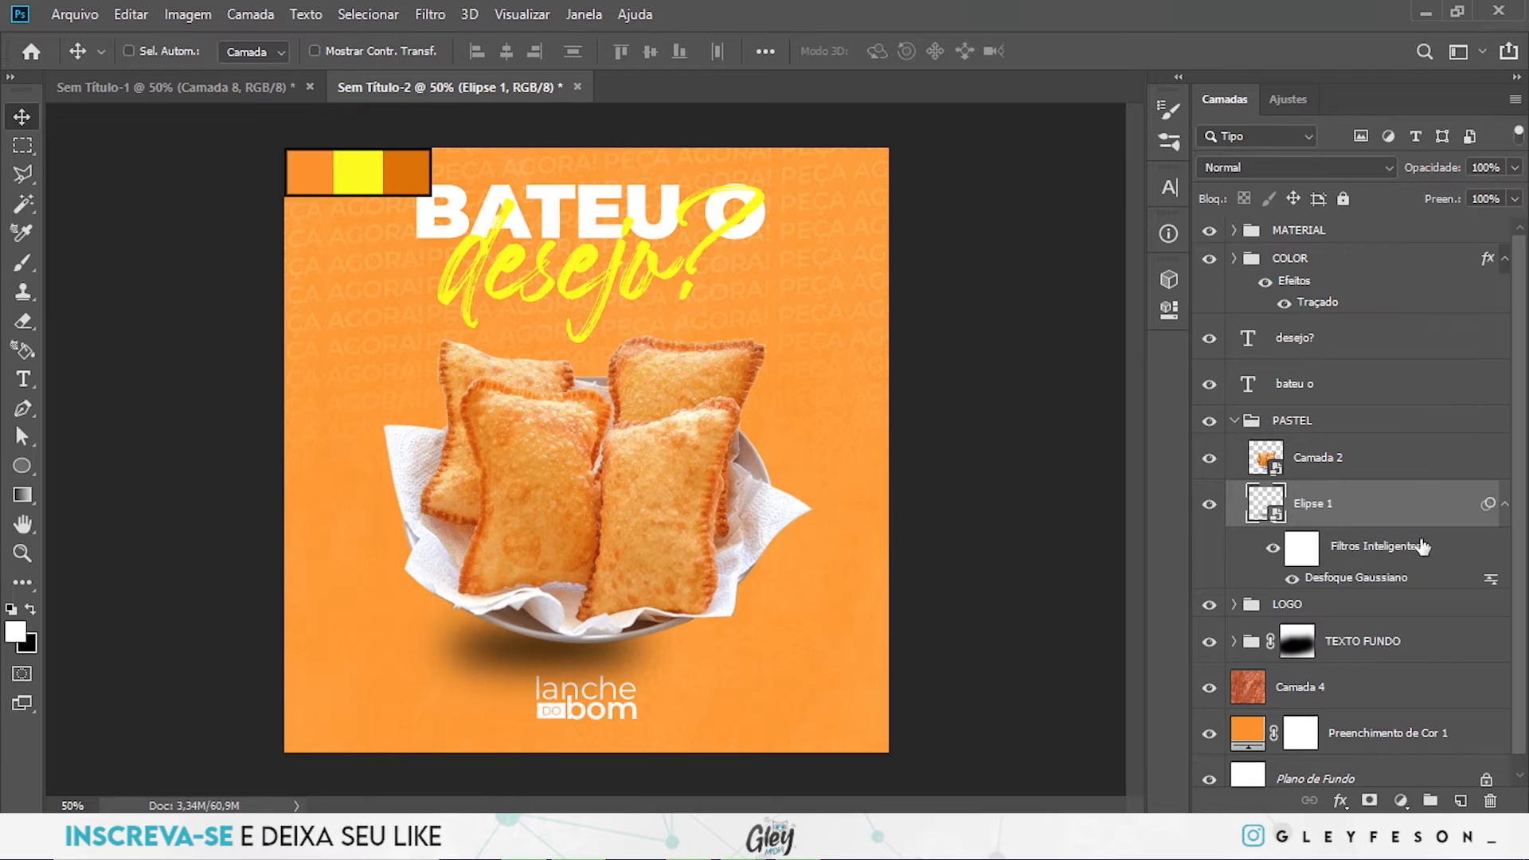
left_click_drag(1318, 512, 1322, 398)
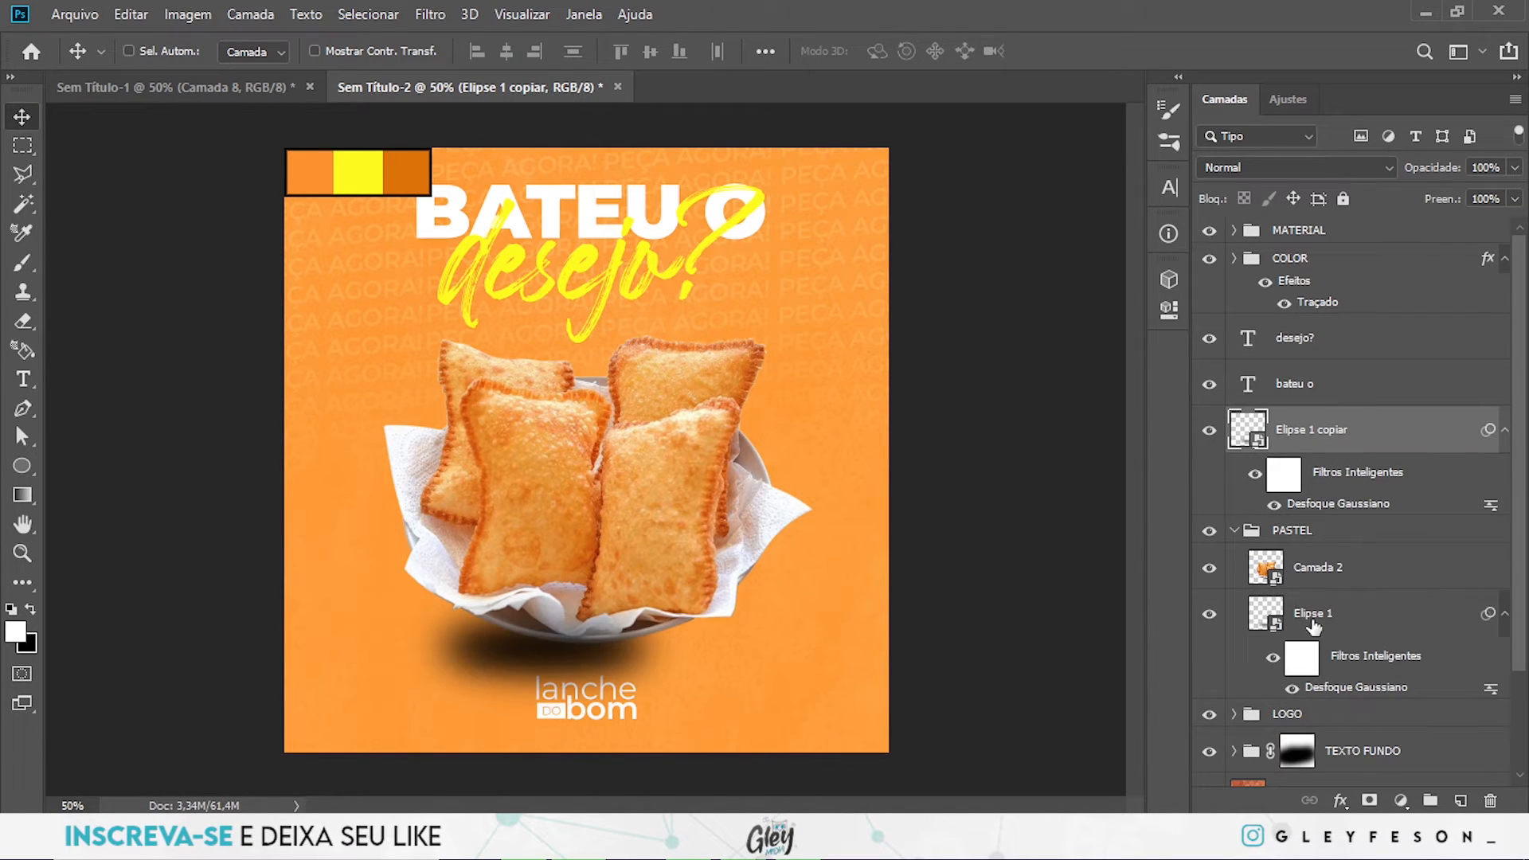
left_click_drag(584, 637, 615, 340)
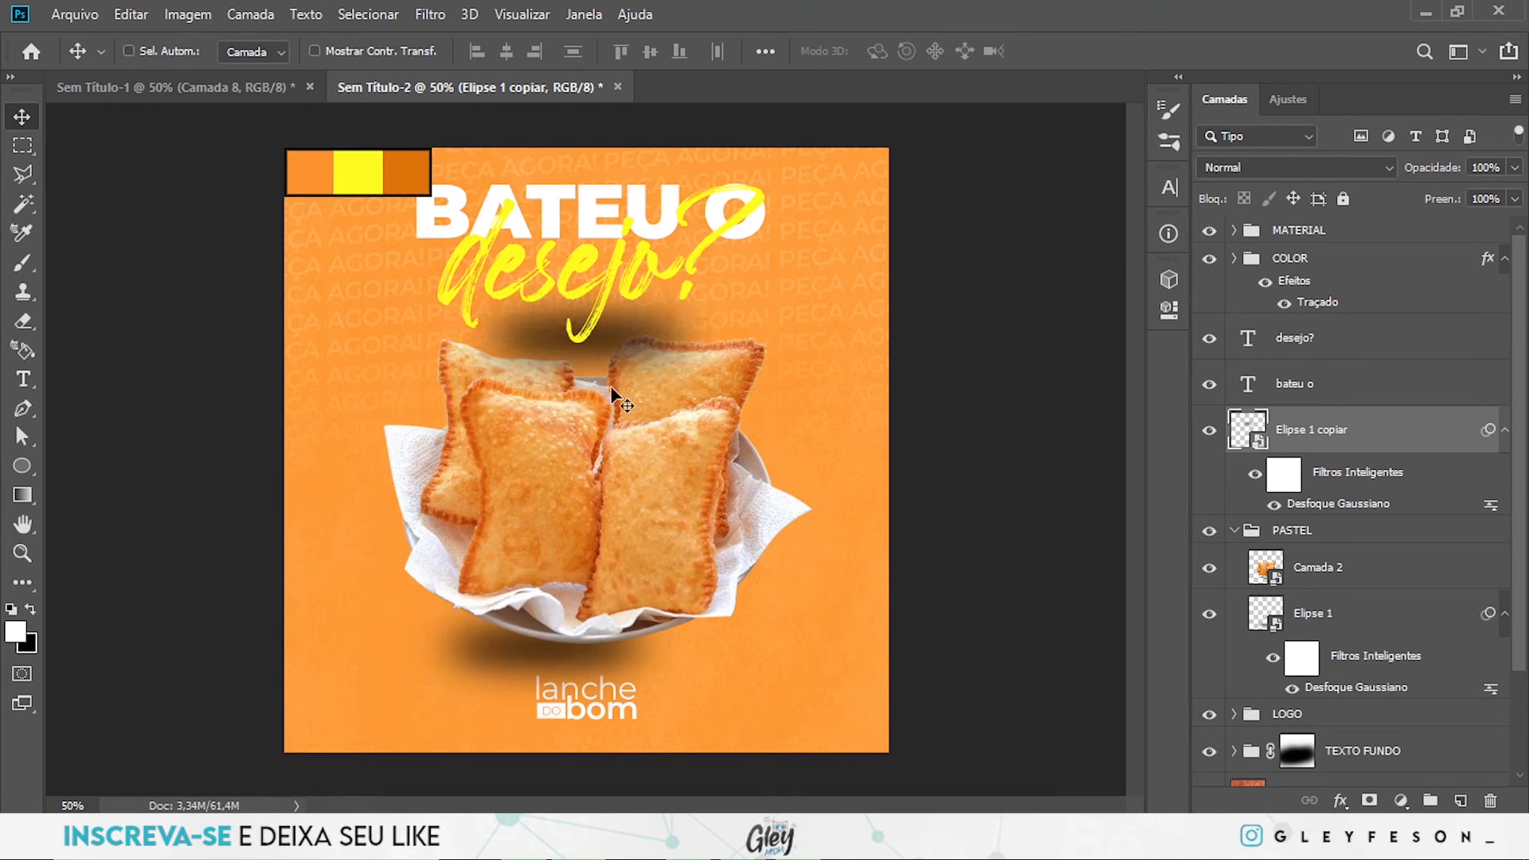
left_click(1515, 199)
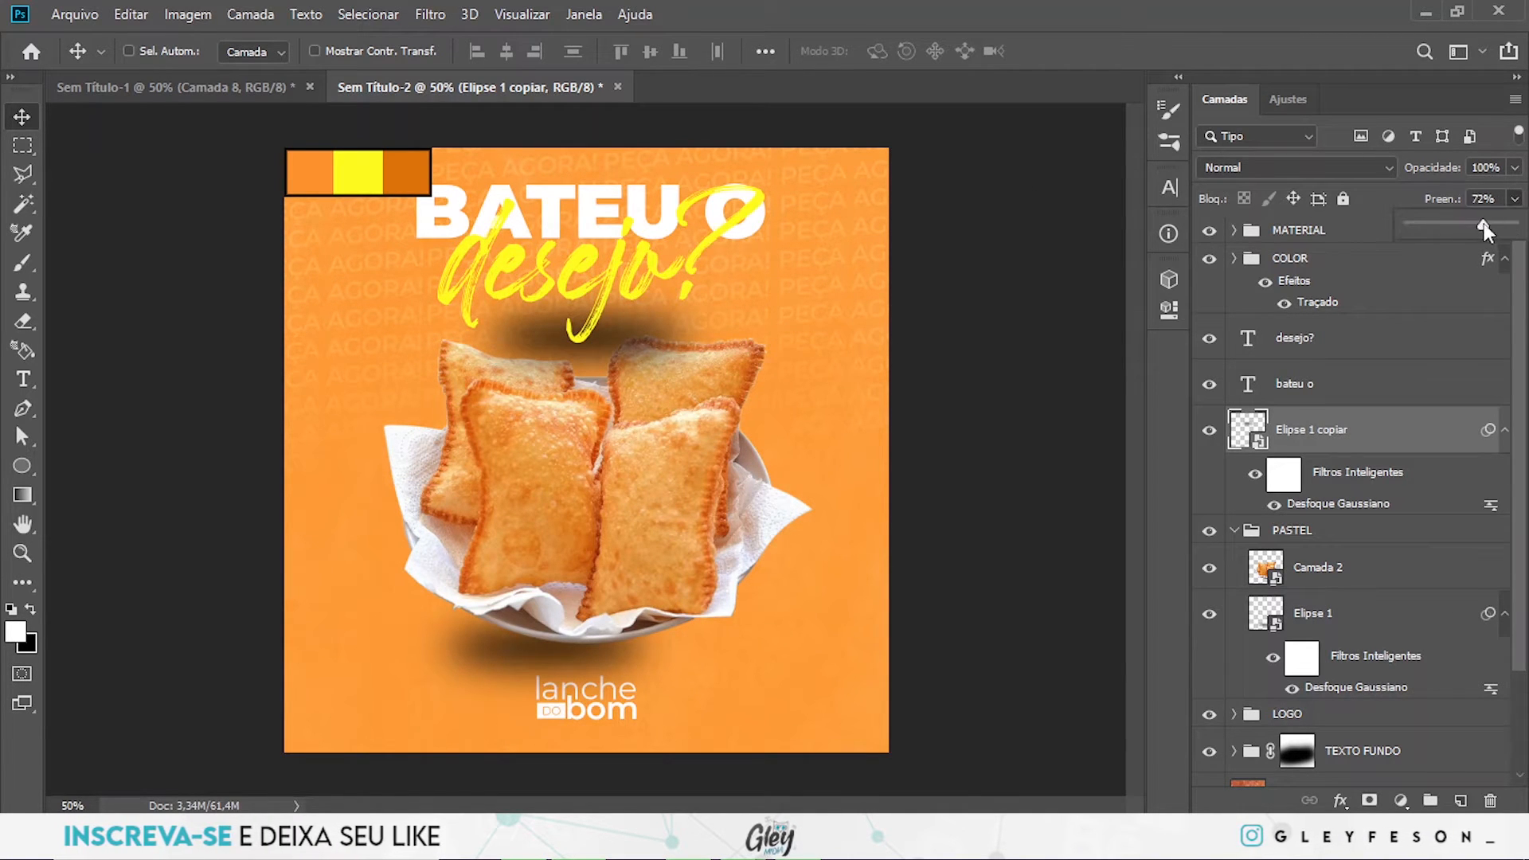
left_click_drag(1445, 227, 1433, 228)
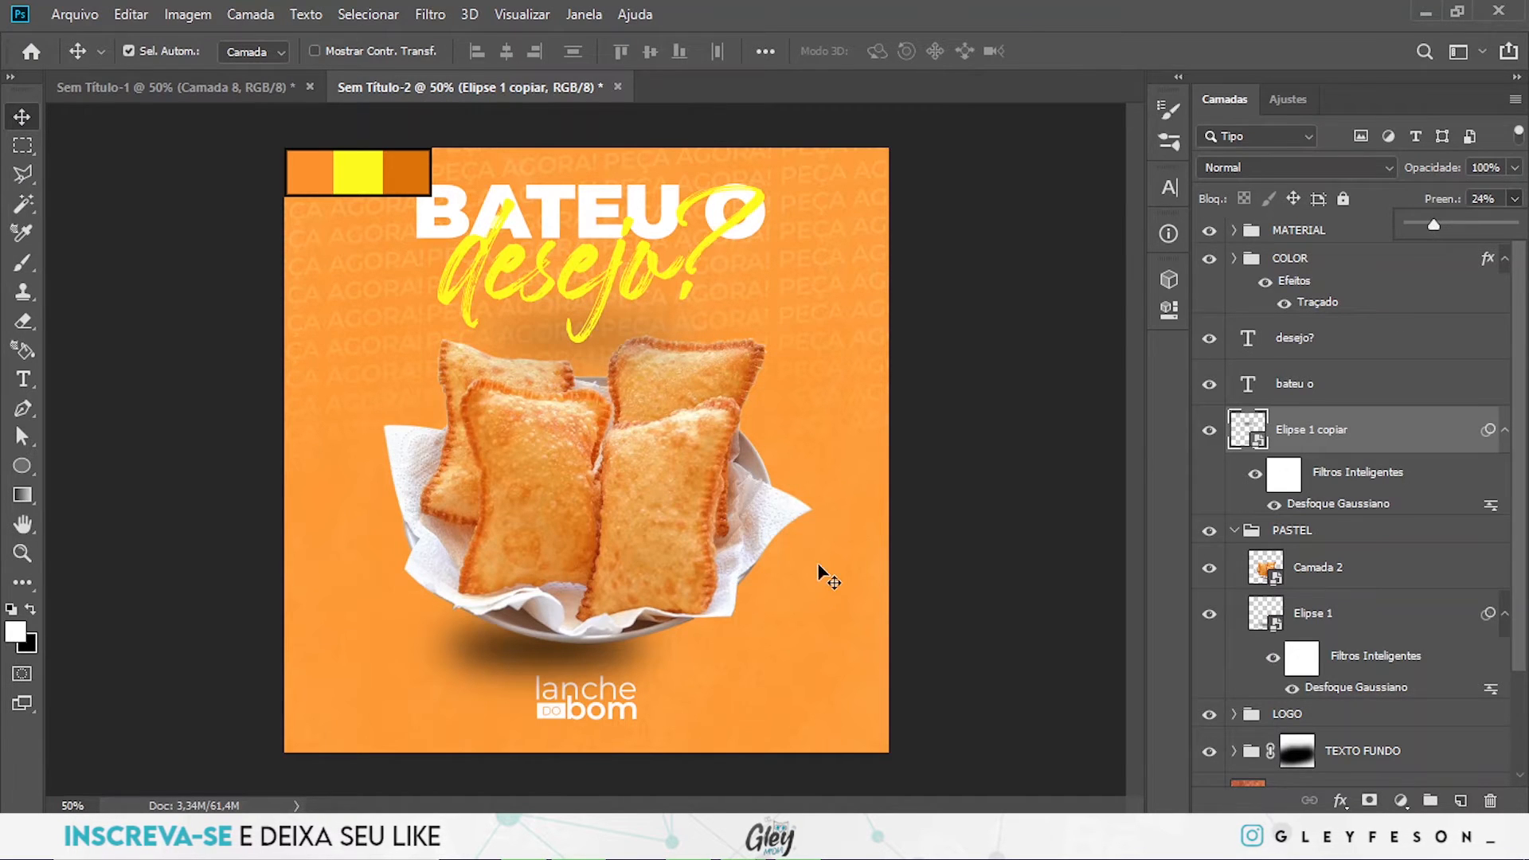
- Flatten the copied shadow ellipse vertically to about 43 px high, keeping its width
key("ctrl+t")
left_click_drag(588, 358, 586, 344)
key("Return")
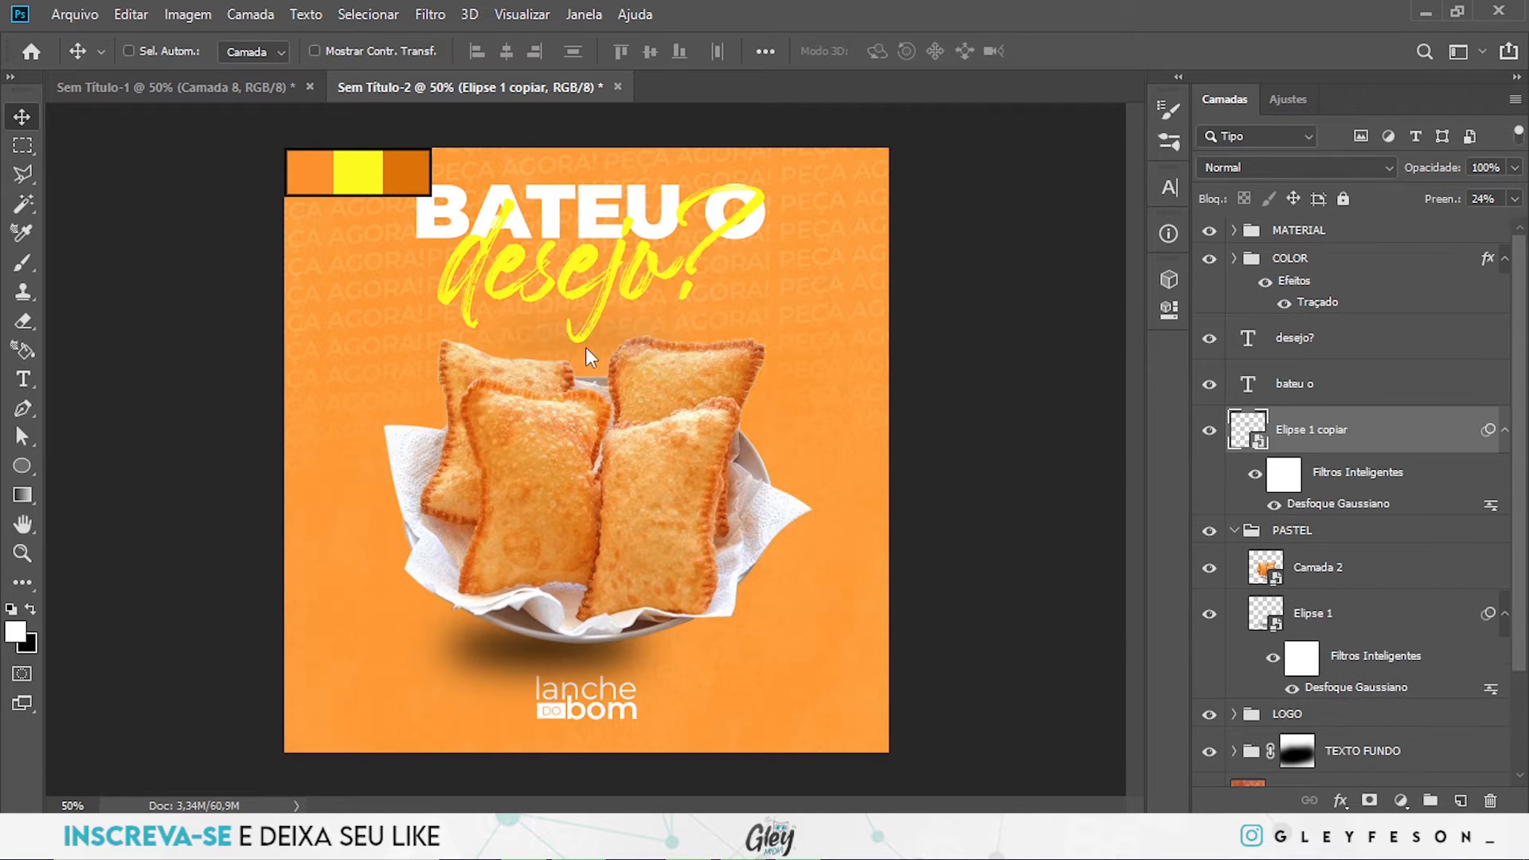
key("ctrl+t")
left_click_drag(587, 337, 587, 317)
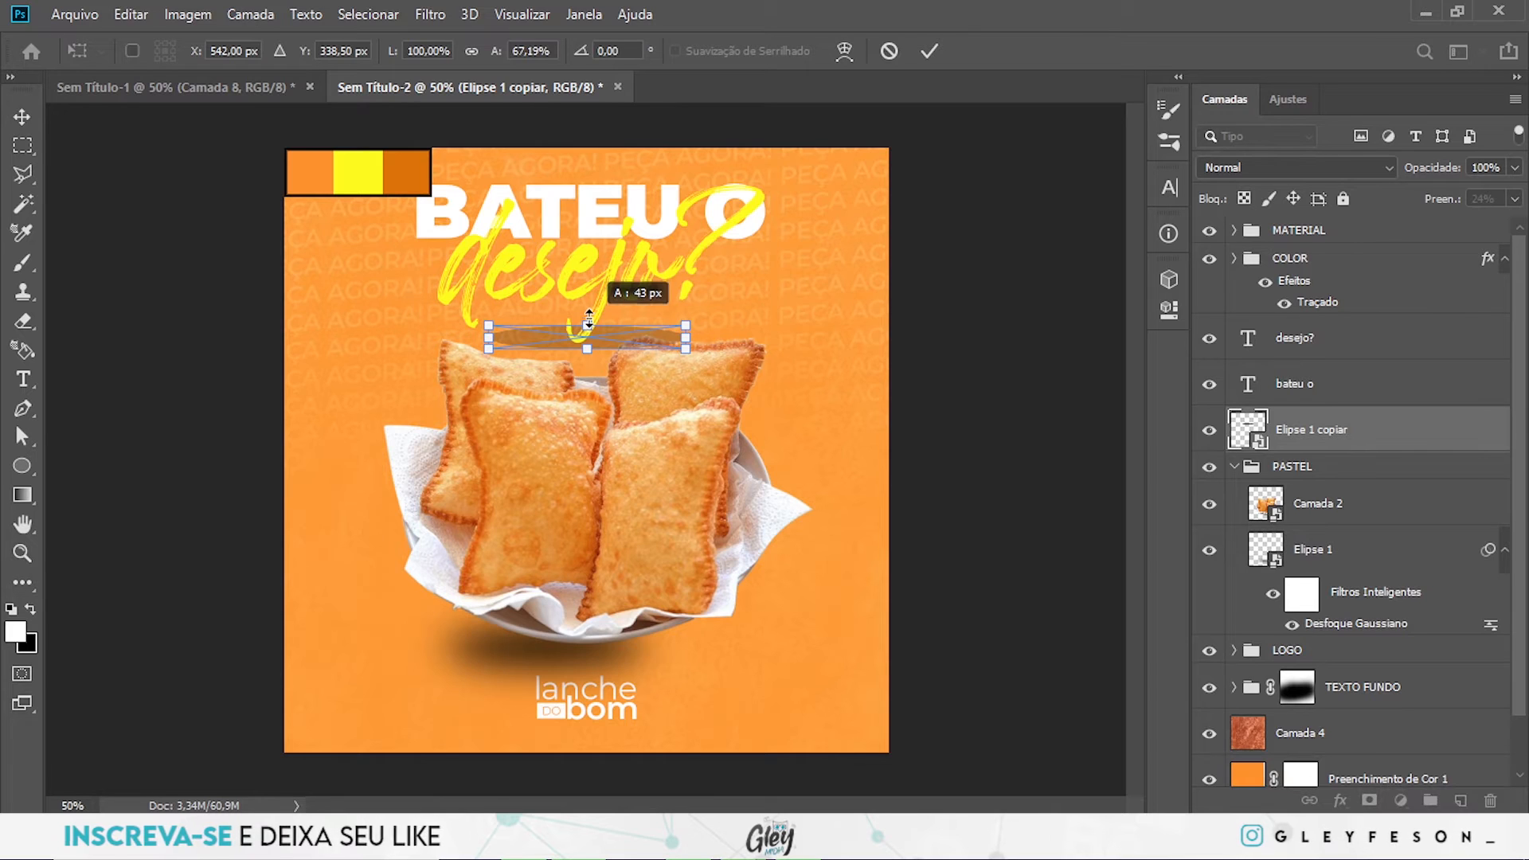
key("Return")
- Set the Elipse 1 copiar layer's fill to 35% and shift the shadow slightly up behind "desejo?"
left_click(1513, 199)
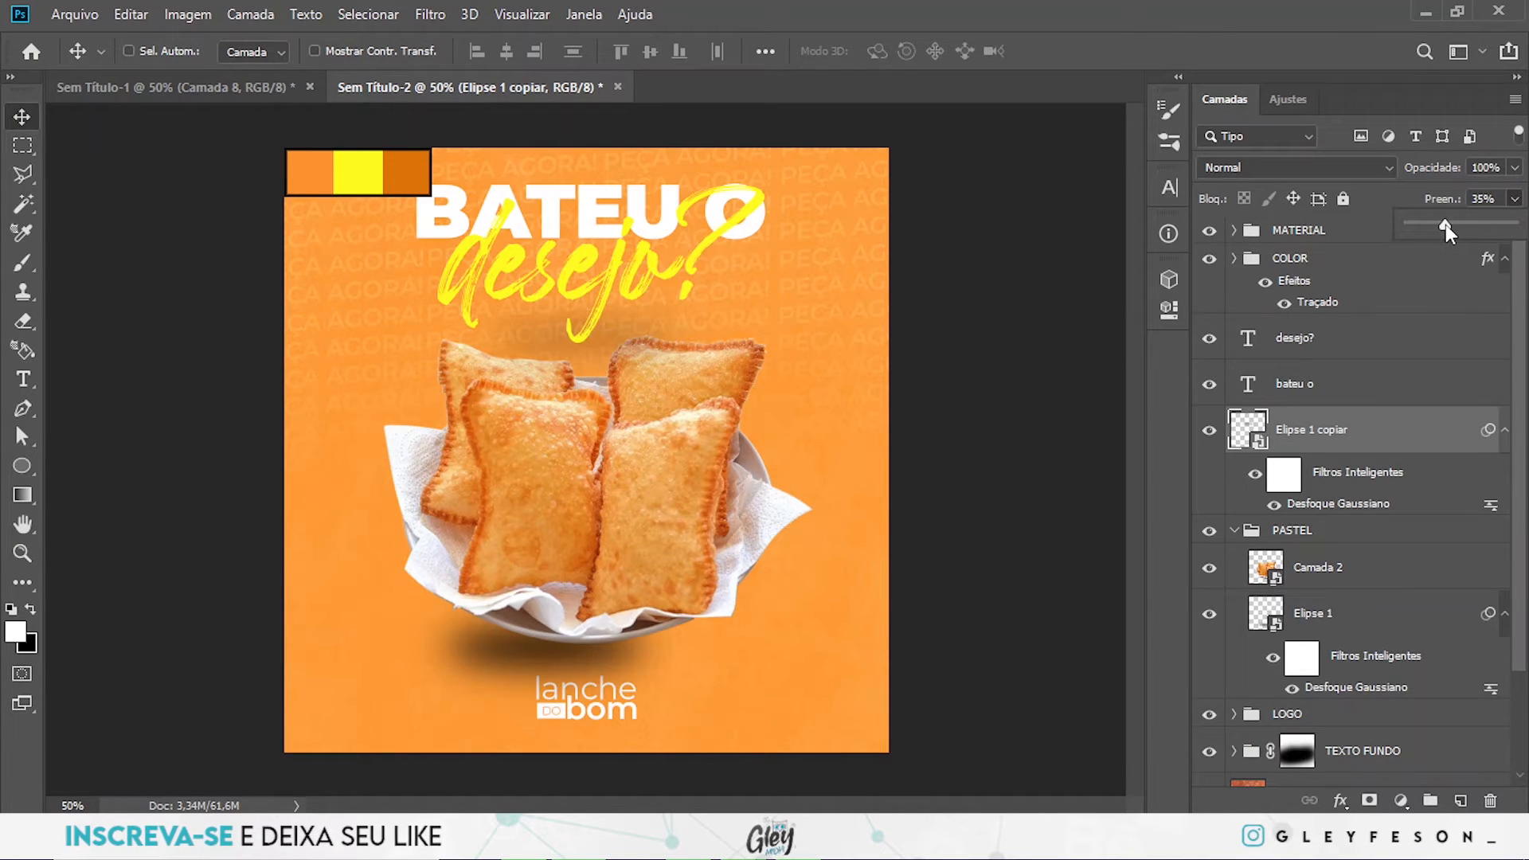
left_click(1389, 446)
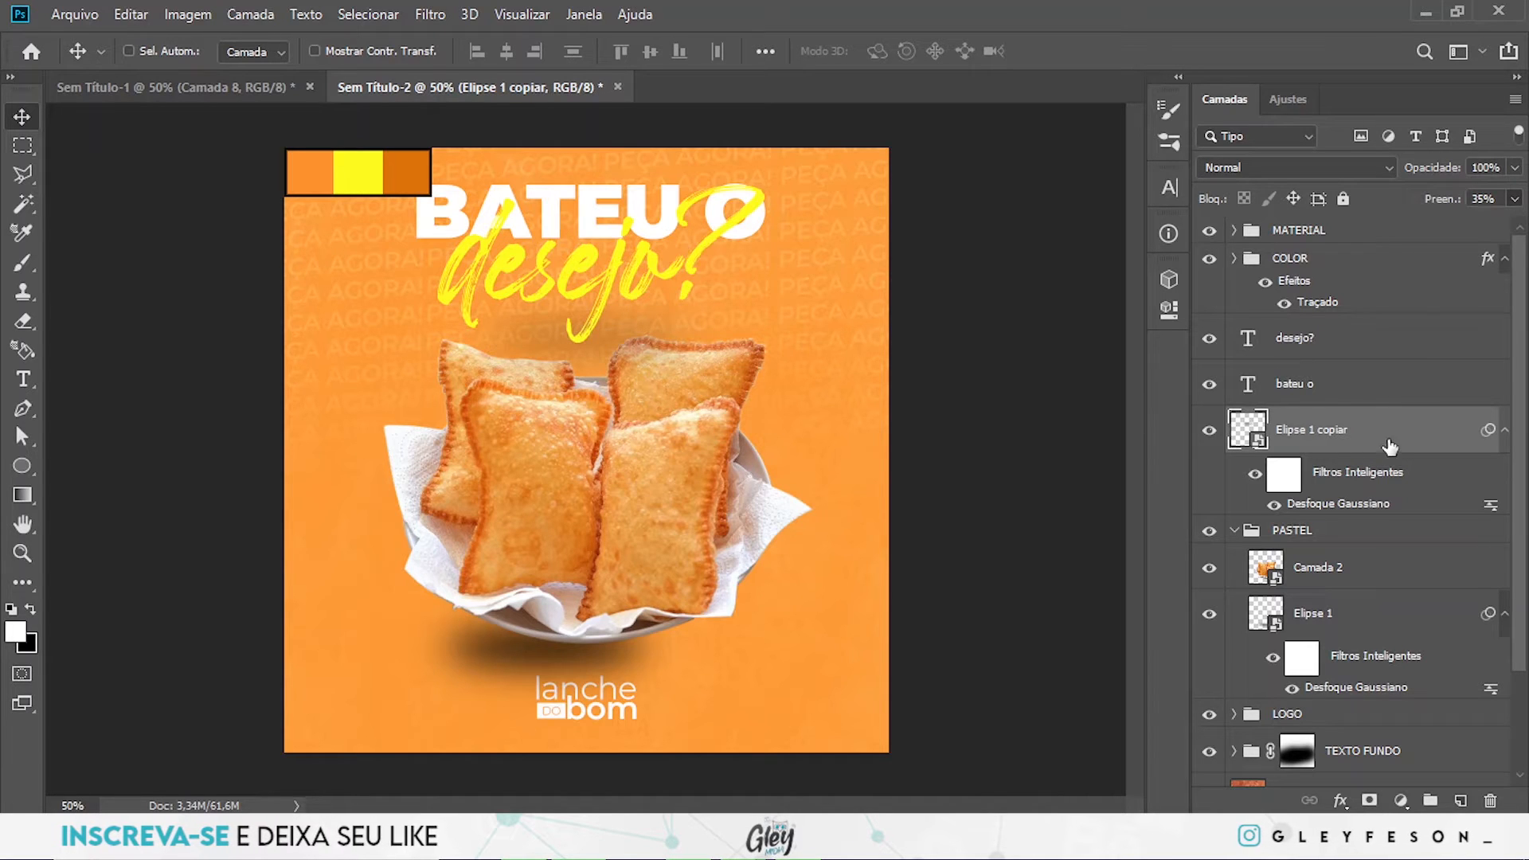
mouse_move(580, 303)
left_mouse_down()
mouse_move(567, 309)
mouse_move(584, 320)
left_mouse_up()
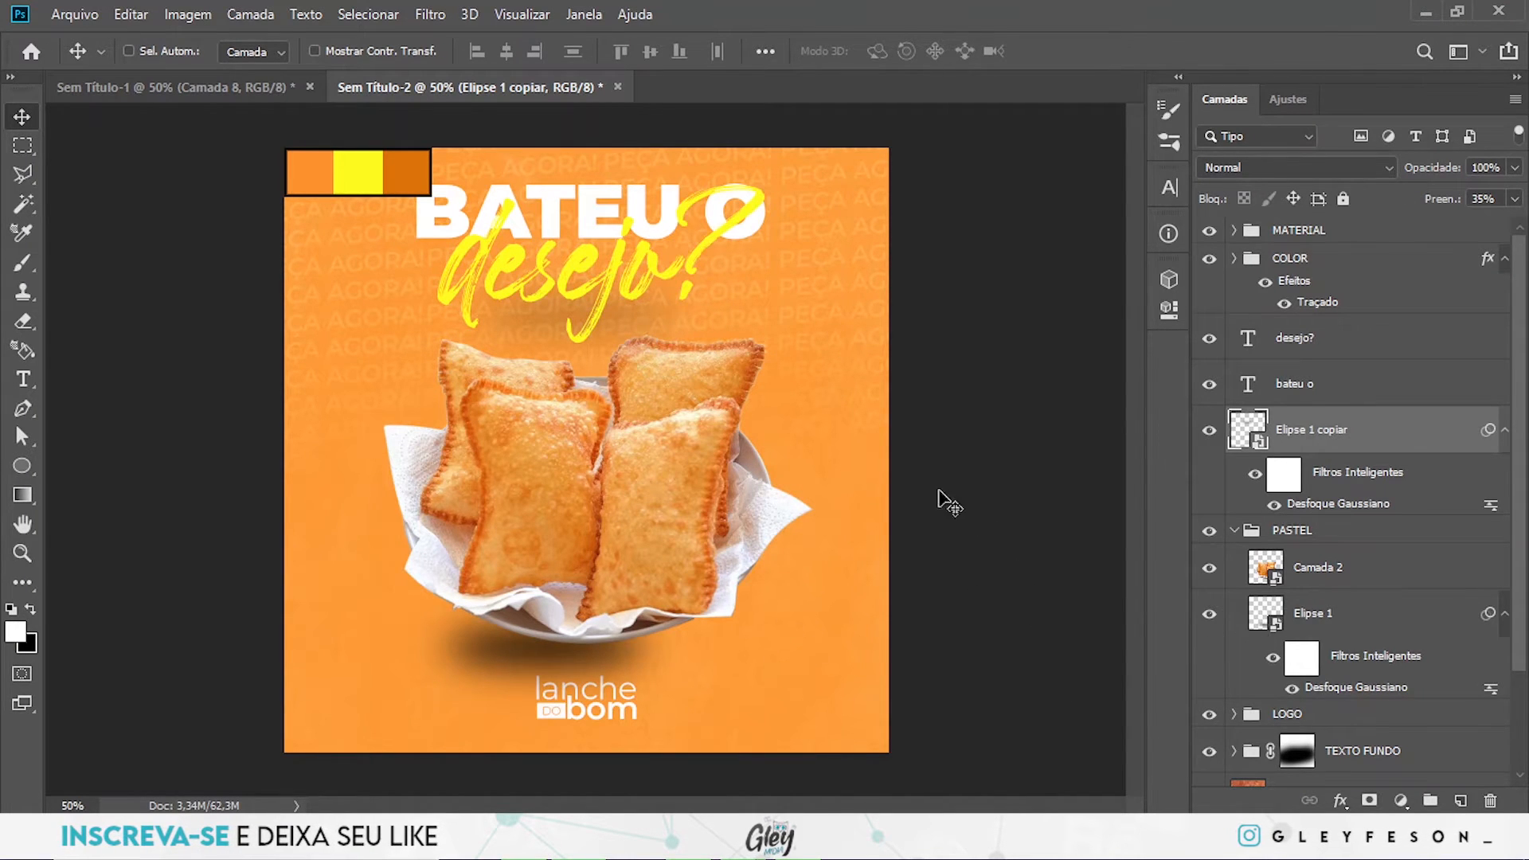
- Add an empty layer directly above Elipse 1 inside the PASTEL group and activate the Brush tool
scroll(1381, 613, "down", 3)
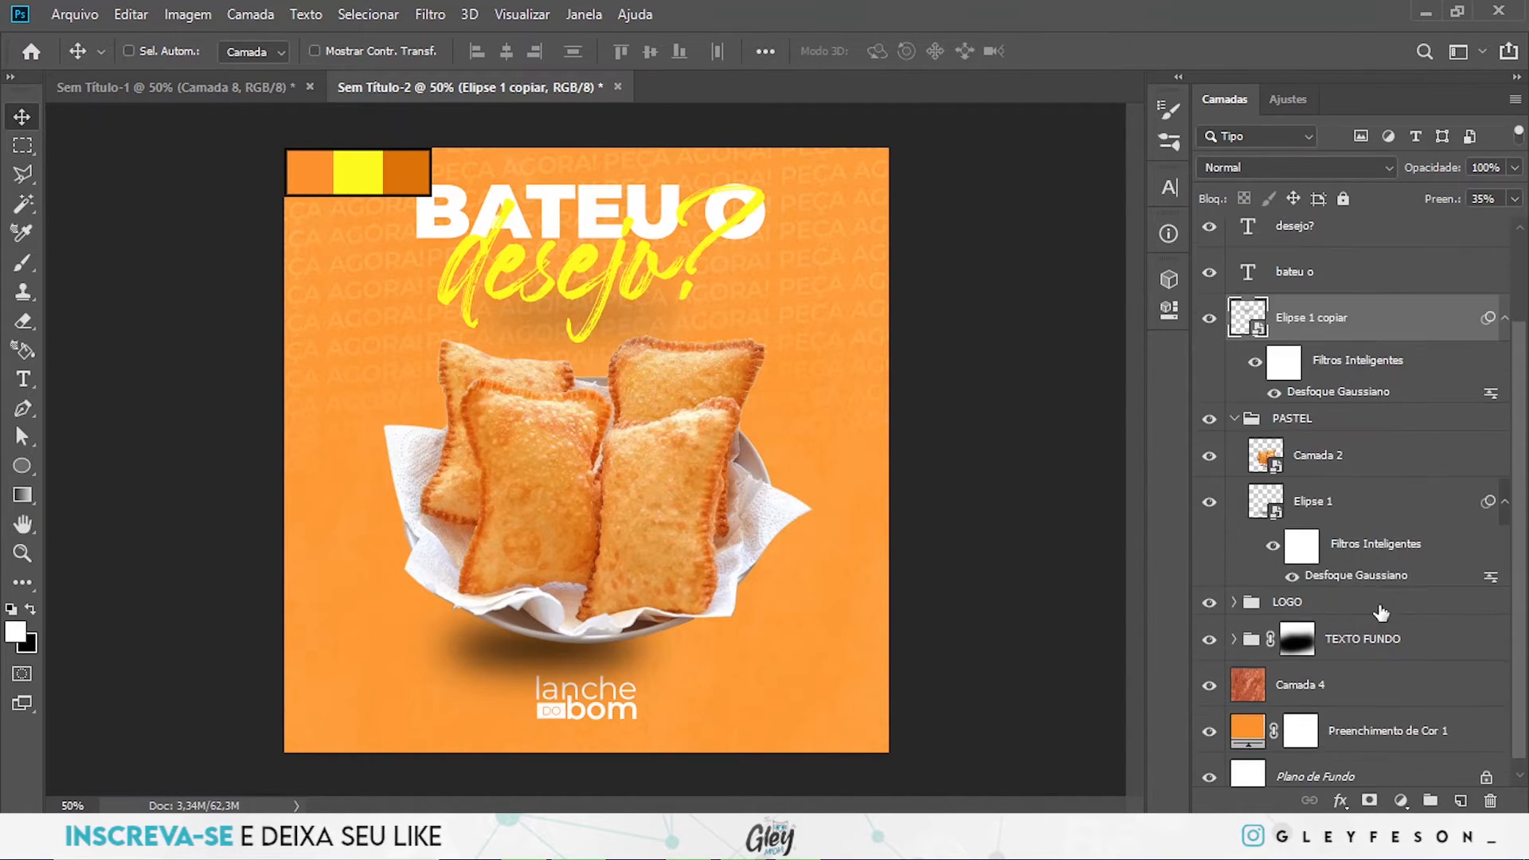
left_click(1233, 421)
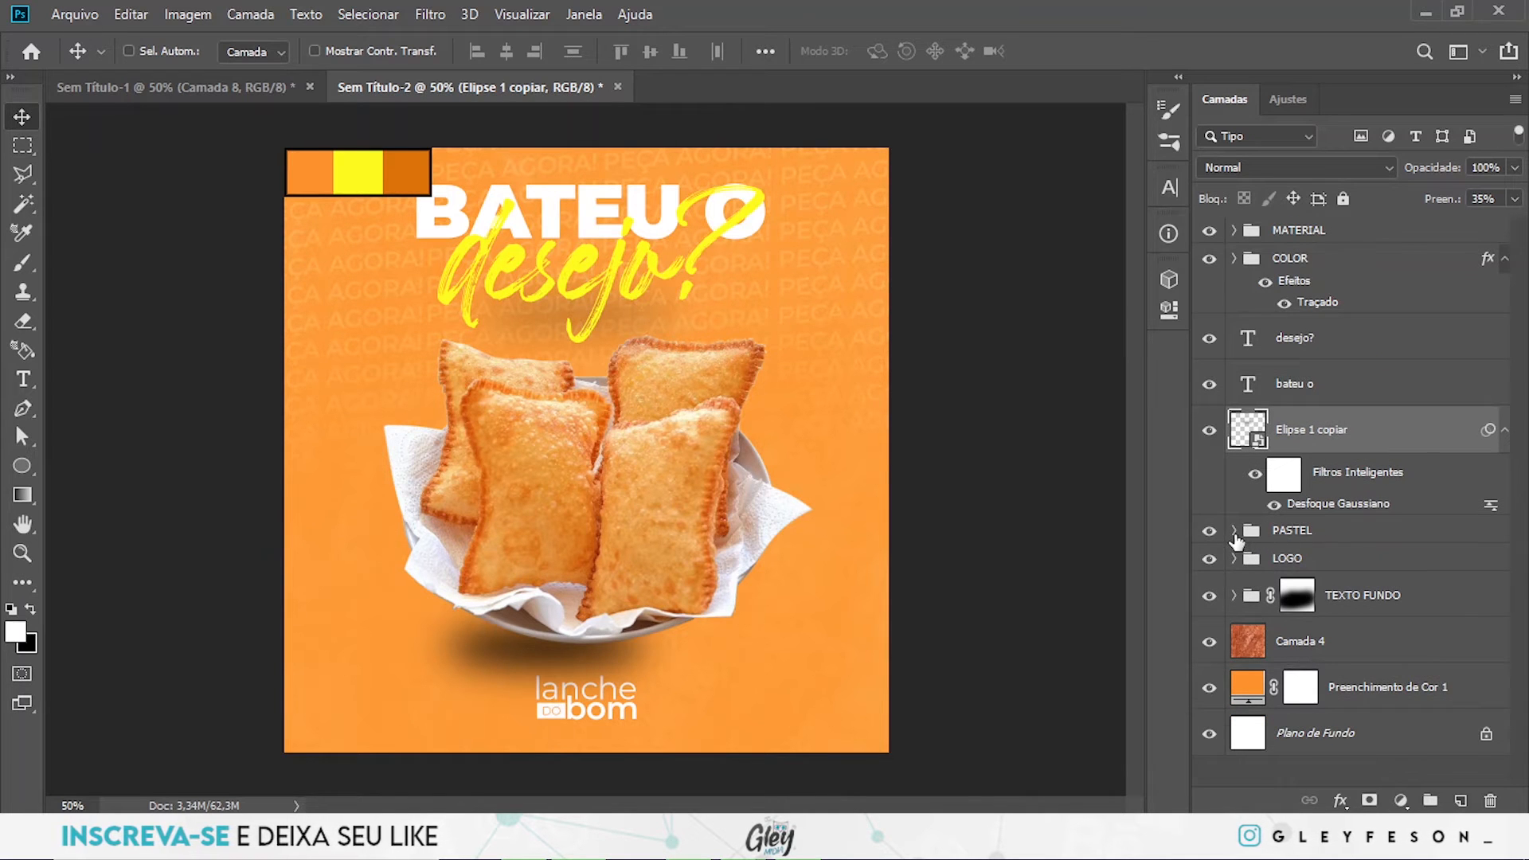
left_click(1235, 533)
scroll(1361, 573, "down", 2)
left_click(1388, 635)
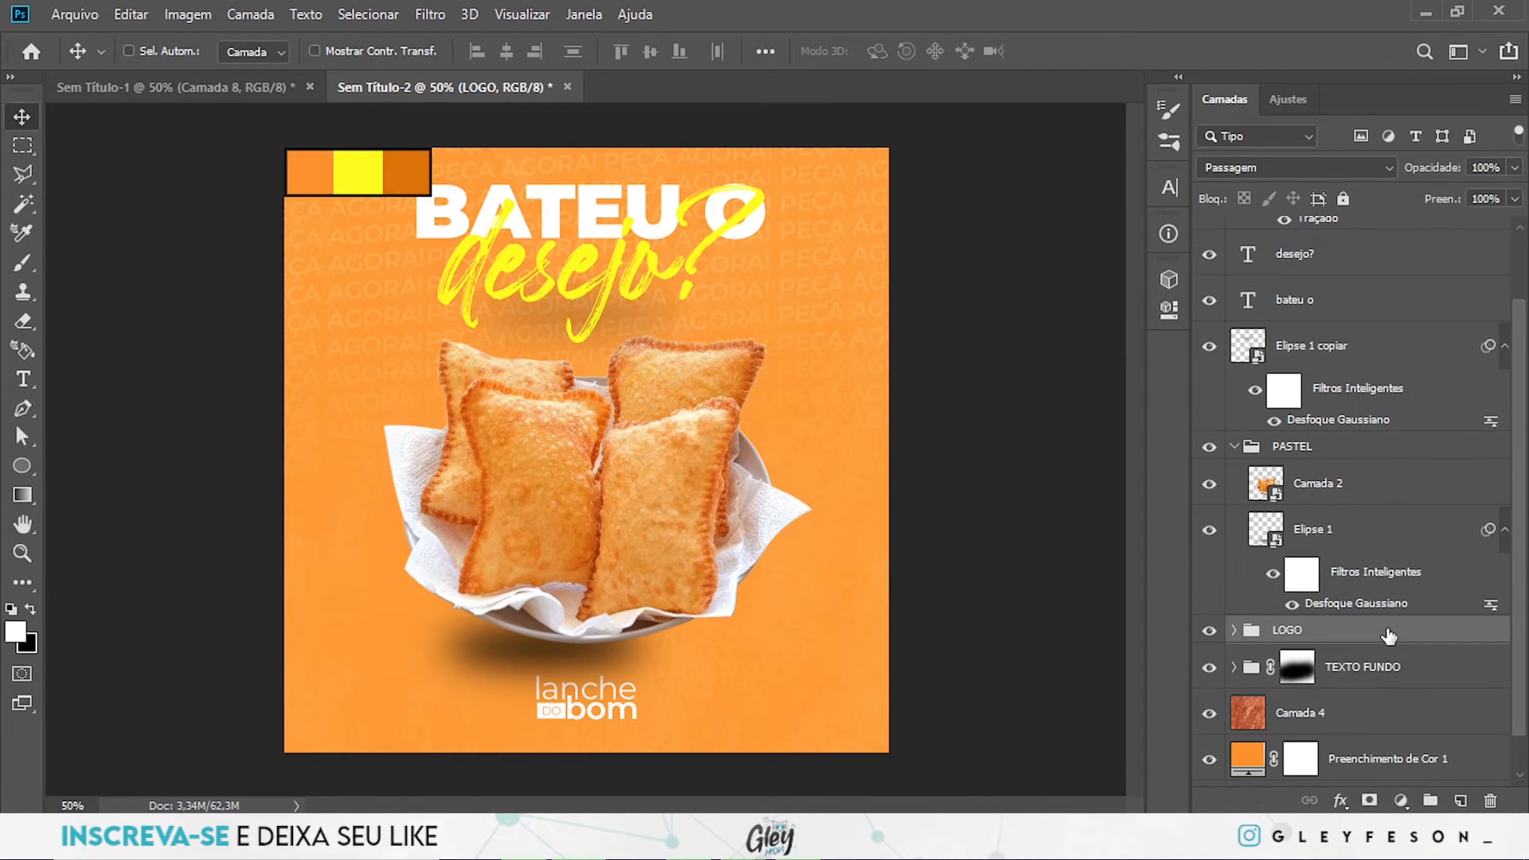
left_click(1376, 539)
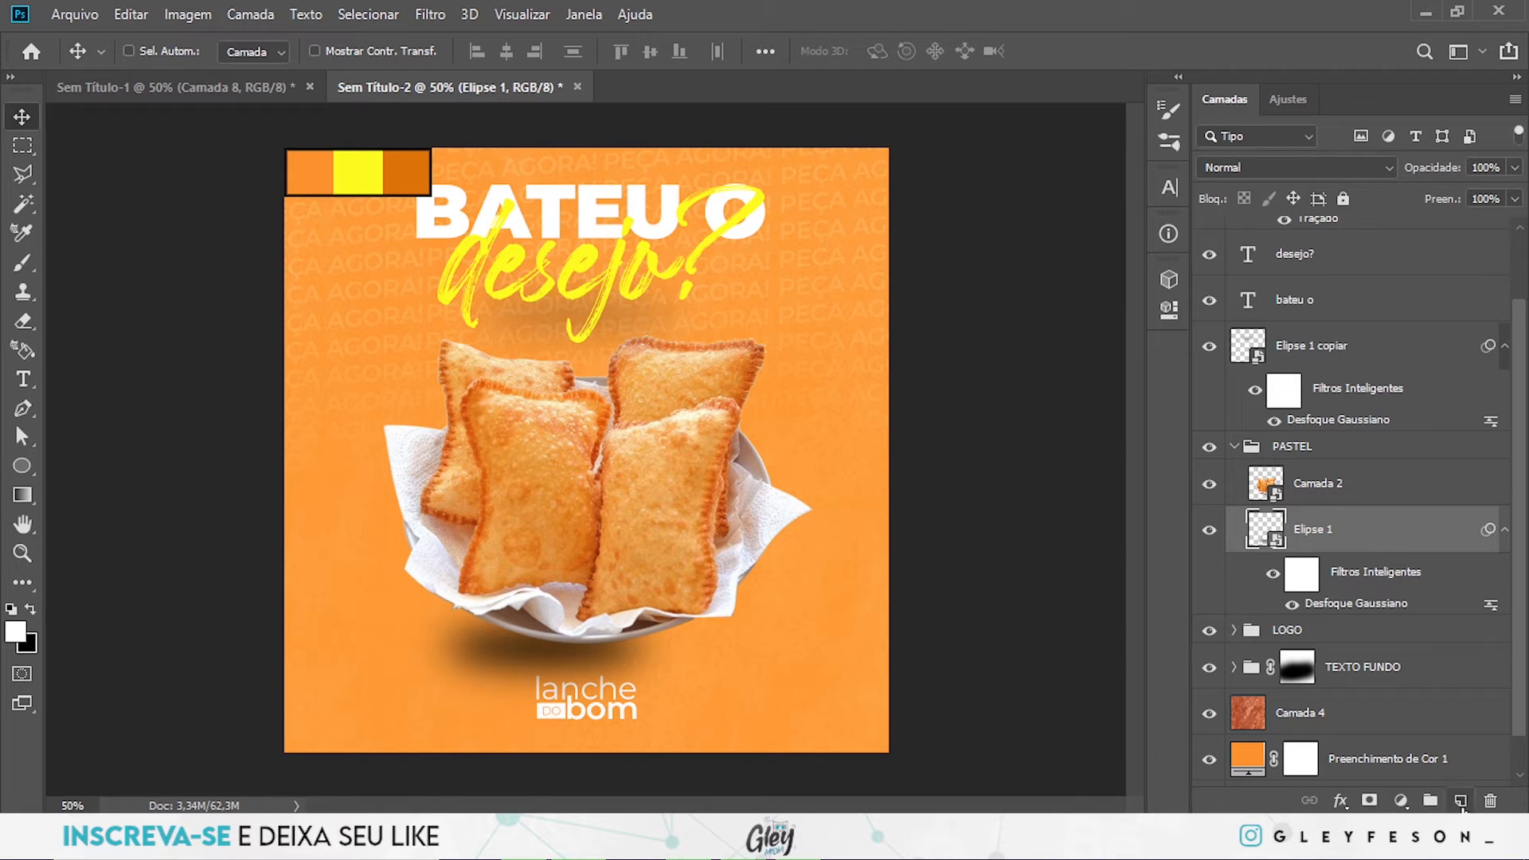
left_click(1460, 801)
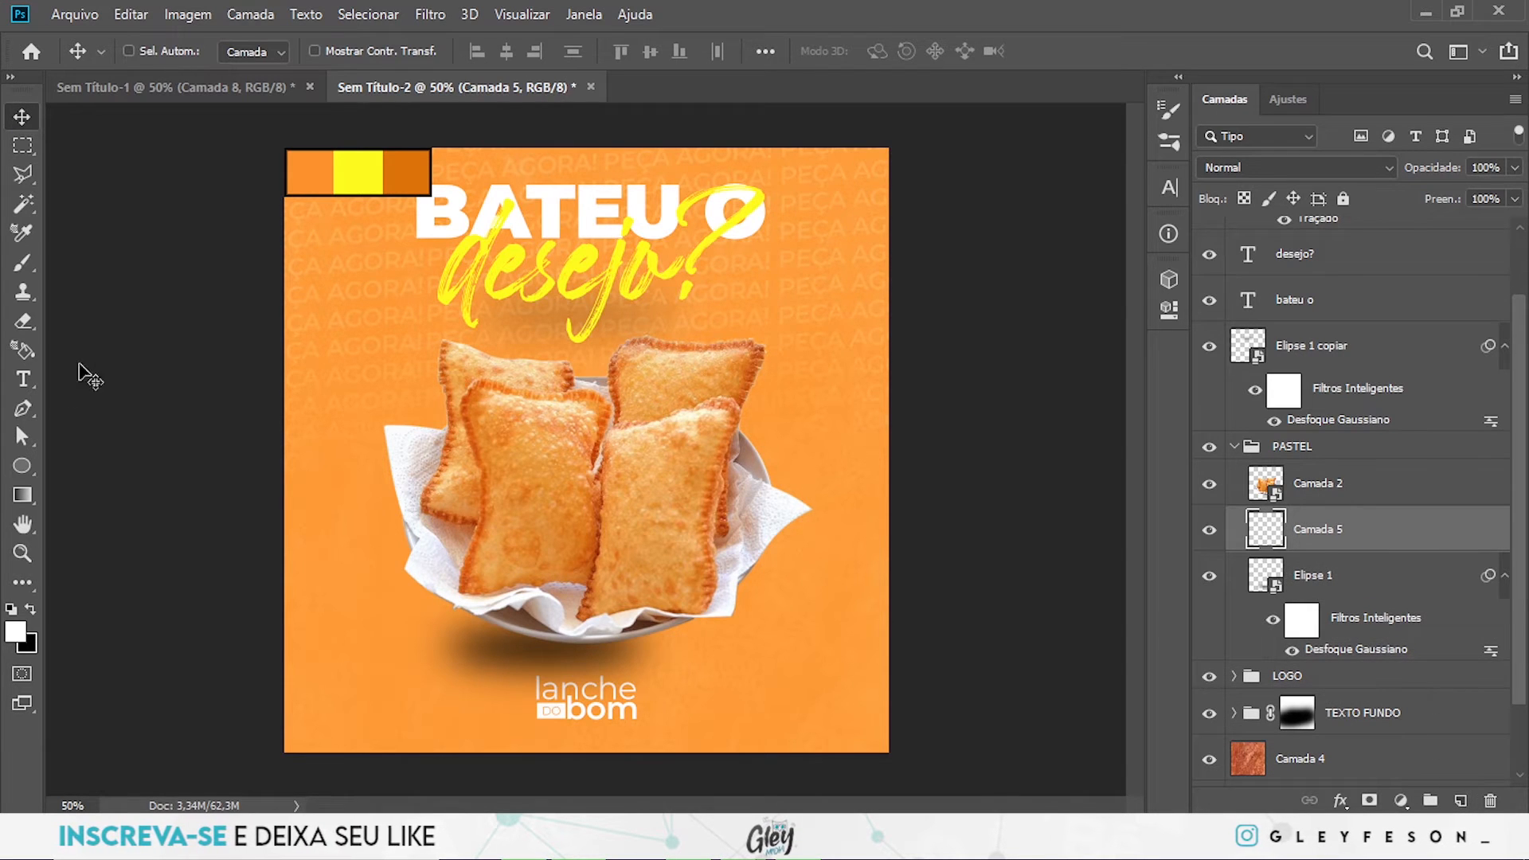
left_click(23, 263)
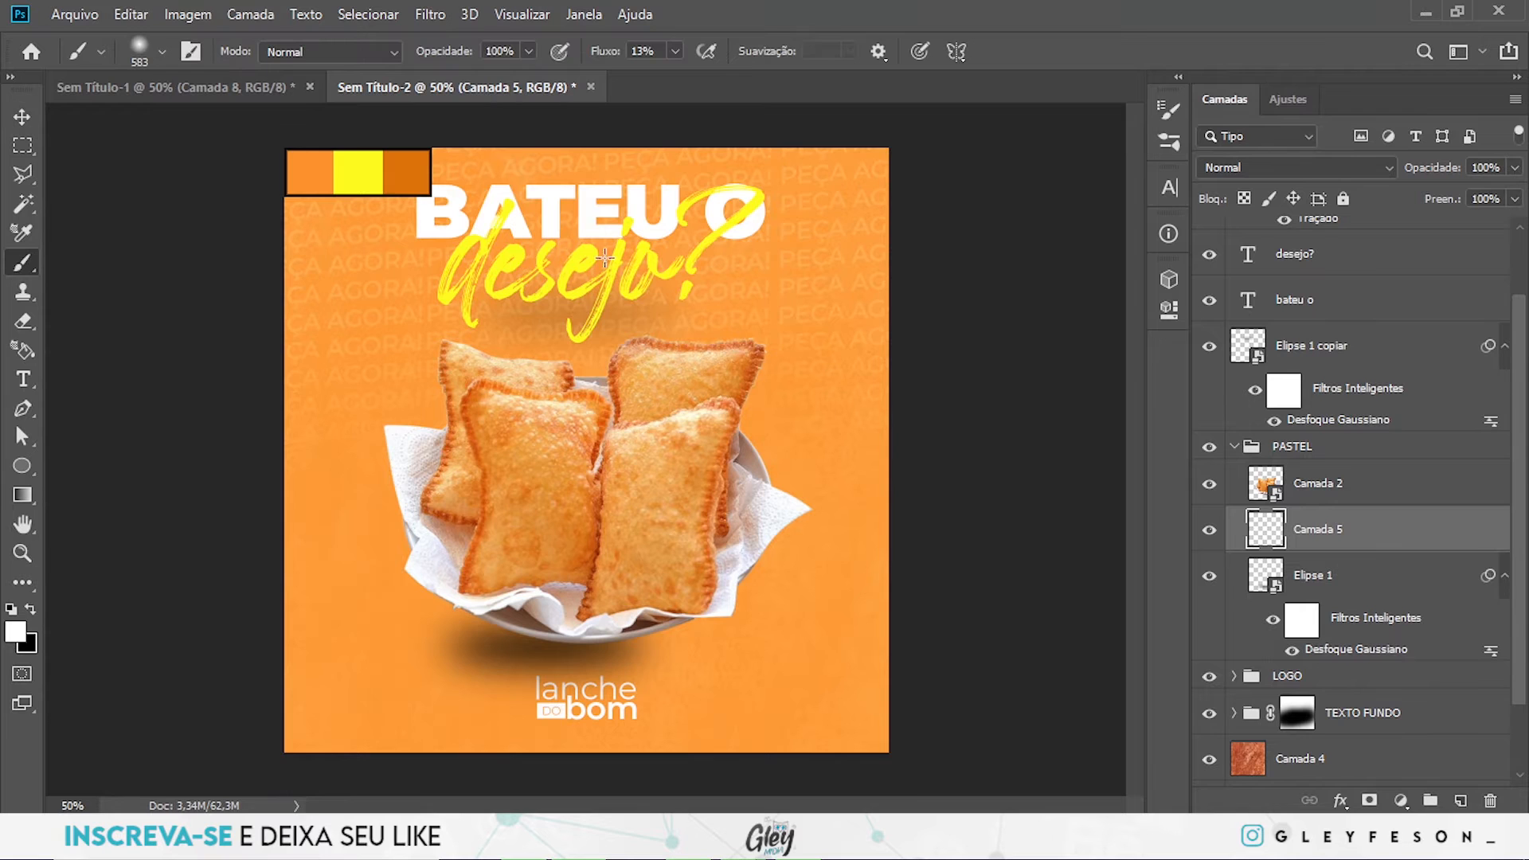
- Paint a soft yellow glow behind the pastries on Camada 5, using the headline's yellow, a 659 px brush and 12% flow
left_click_drag(567, 266, 505, 256)
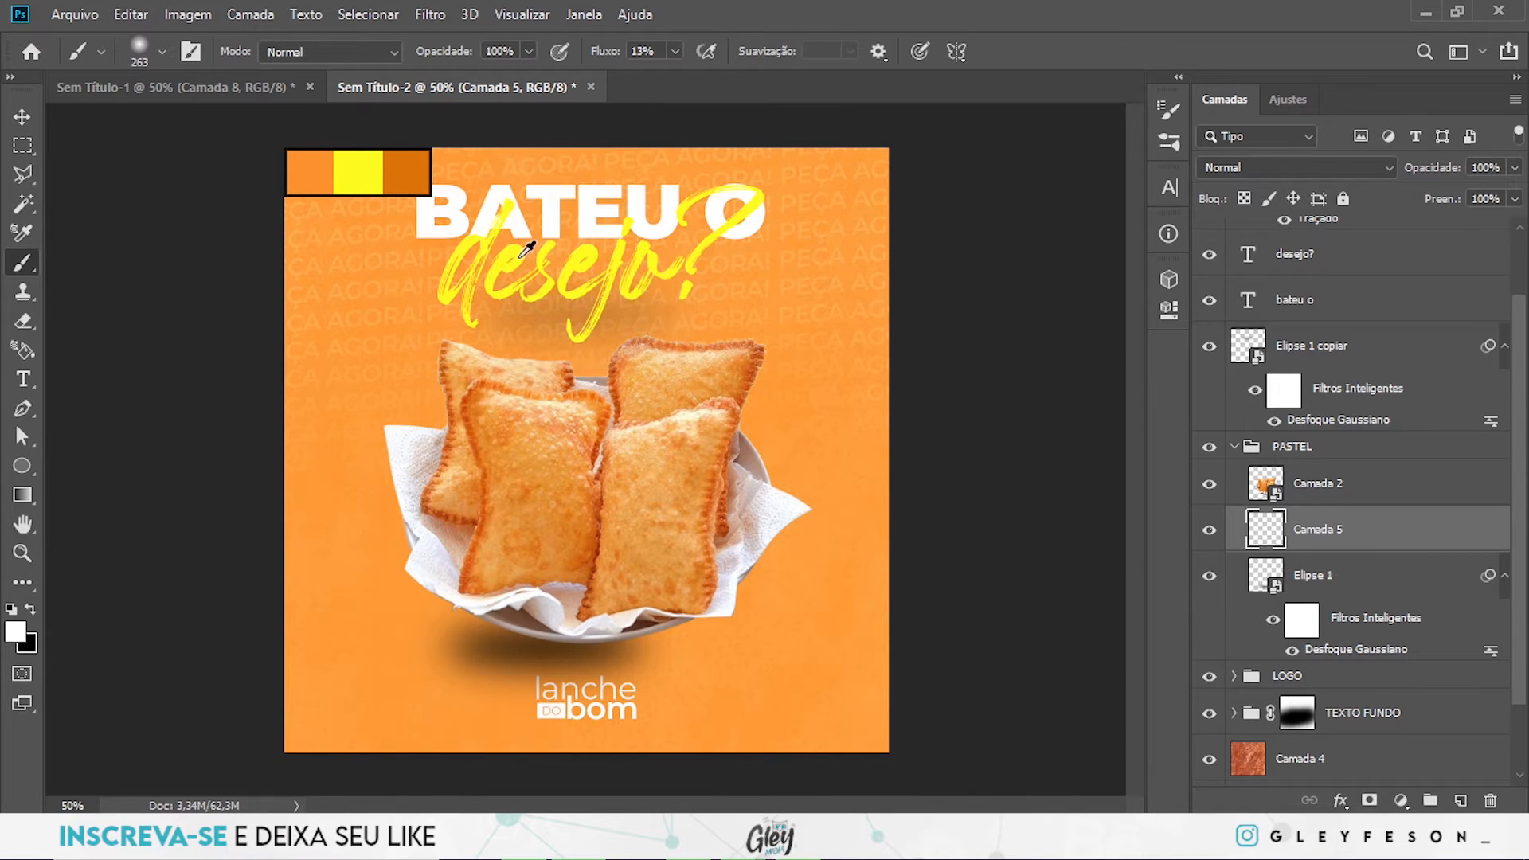
left_click(529, 249, "alt")
mouse_move(599, 507)
left_mouse_down()
mouse_move(653, 510)
mouse_move(632, 375)
mouse_move(661, 446)
left_mouse_up()
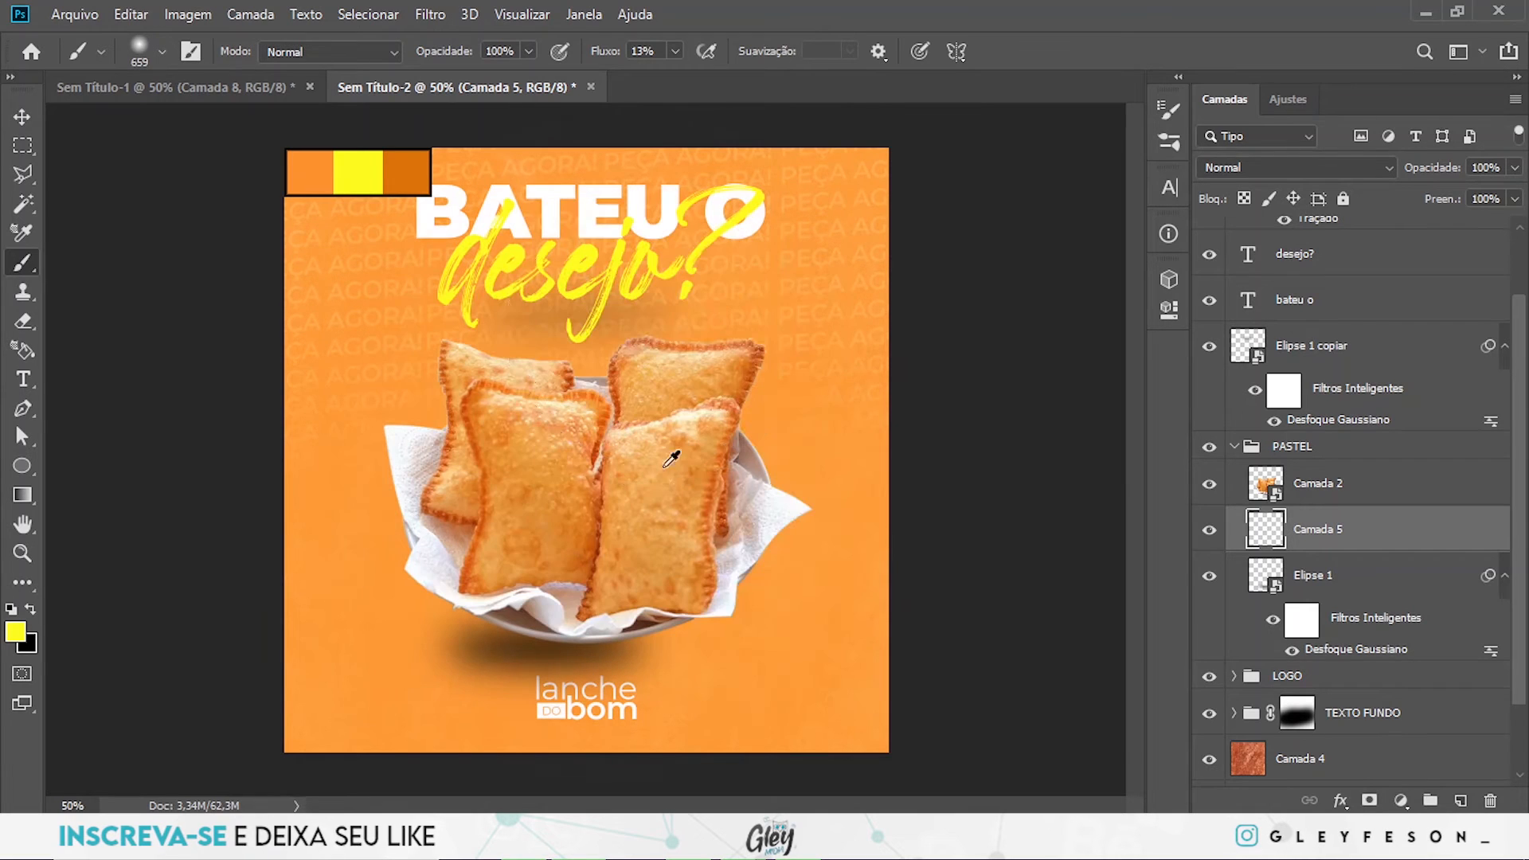
left_click(673, 53)
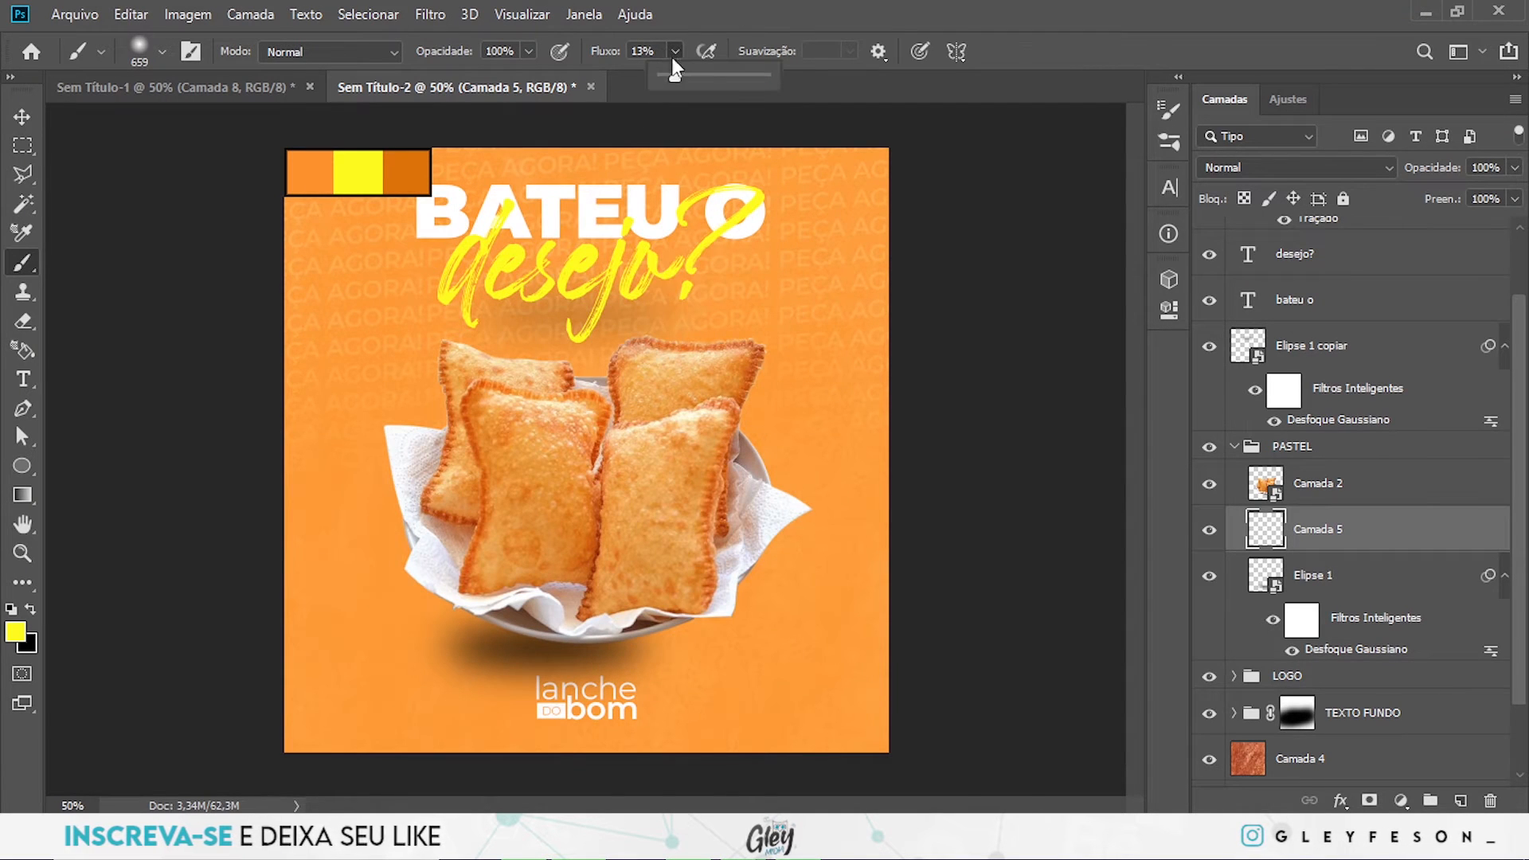
left_click_drag(674, 77, 671, 76)
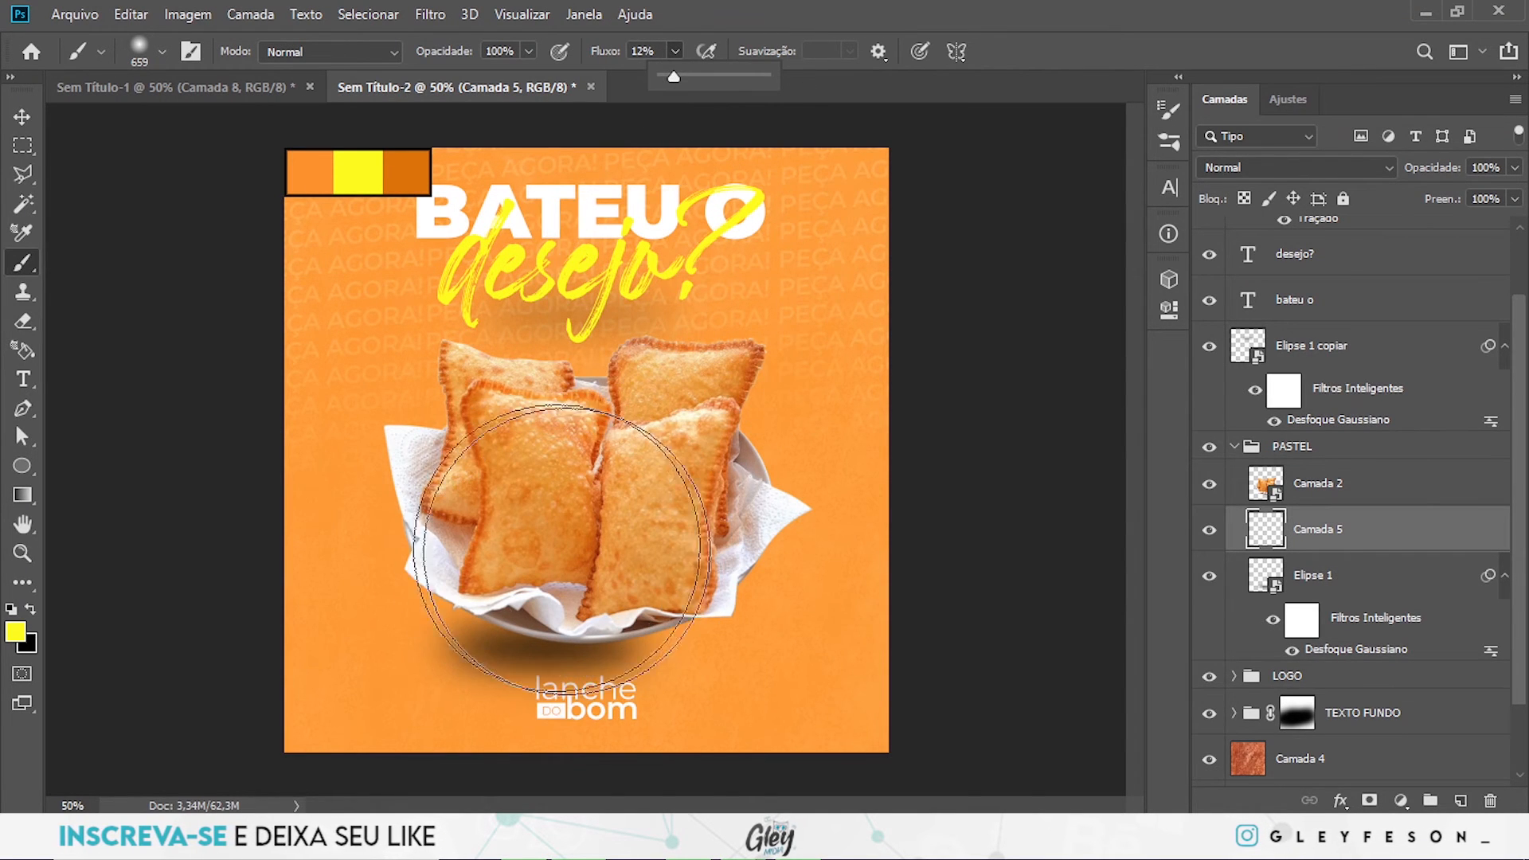
left_click(513, 517)
mouse_move(512, 517)
left_mouse_down()
mouse_move(564, 509)
mouse_move(479, 500)
mouse_move(492, 509)
mouse_move(529, 456)
mouse_move(571, 434)
mouse_move(676, 483)
mouse_move(715, 521)
mouse_move(697, 558)
mouse_move(493, 585)
mouse_move(472, 605)
mouse_move(484, 626)
mouse_move(535, 627)
left_mouse_up()
mouse_move(675, 423)
left_mouse_down()
mouse_move(516, 386)
mouse_move(581, 486)
mouse_move(699, 531)
left_mouse_up()
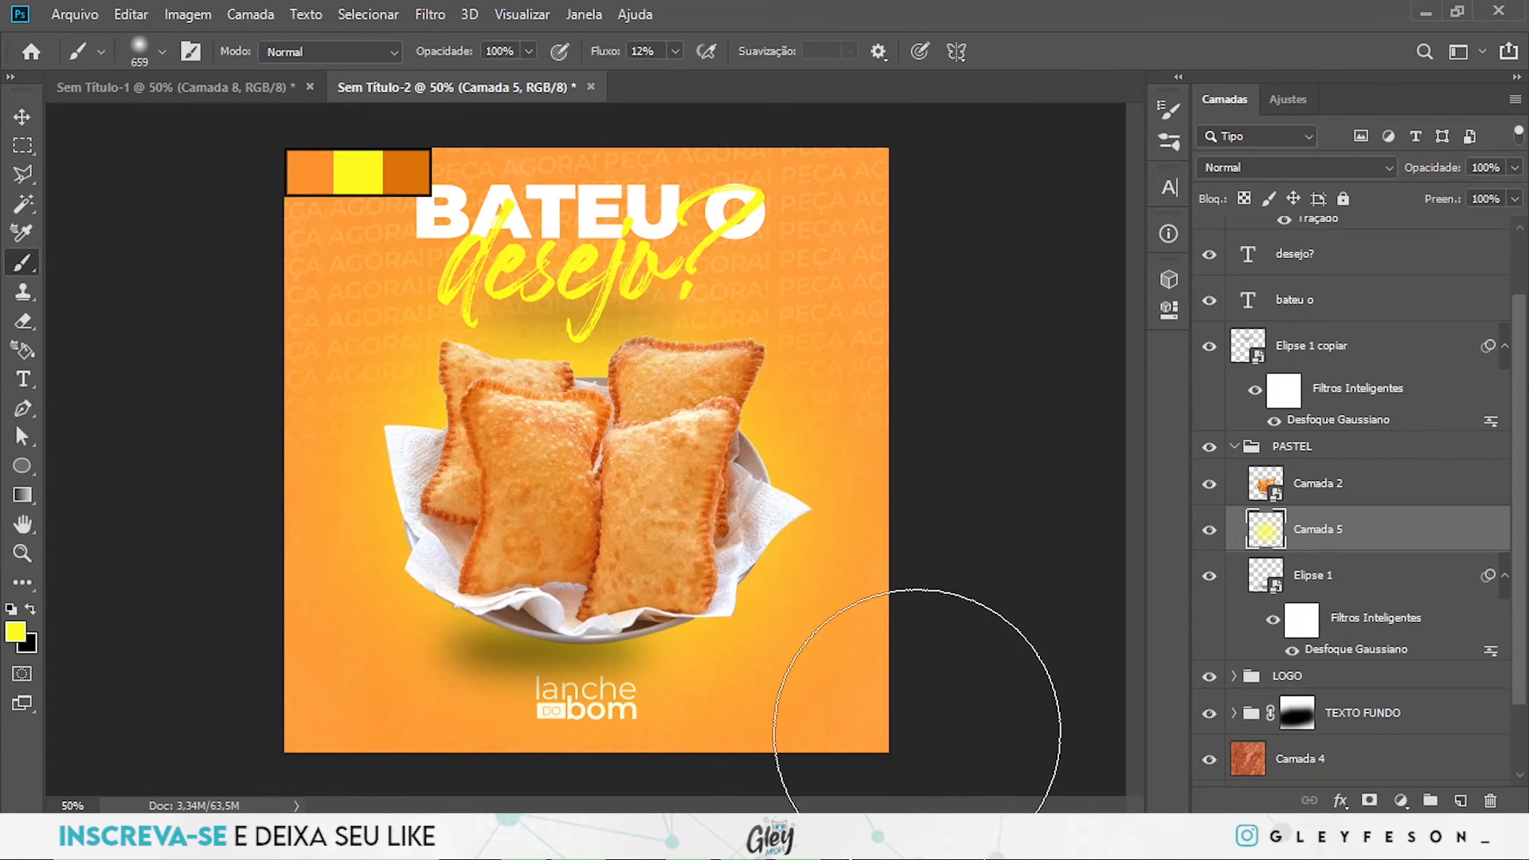
- Set Camada 5's fill to 80% and collapse the PASTEL group
left_click(1513, 201)
left_click_drag(1507, 227, 1500, 227)
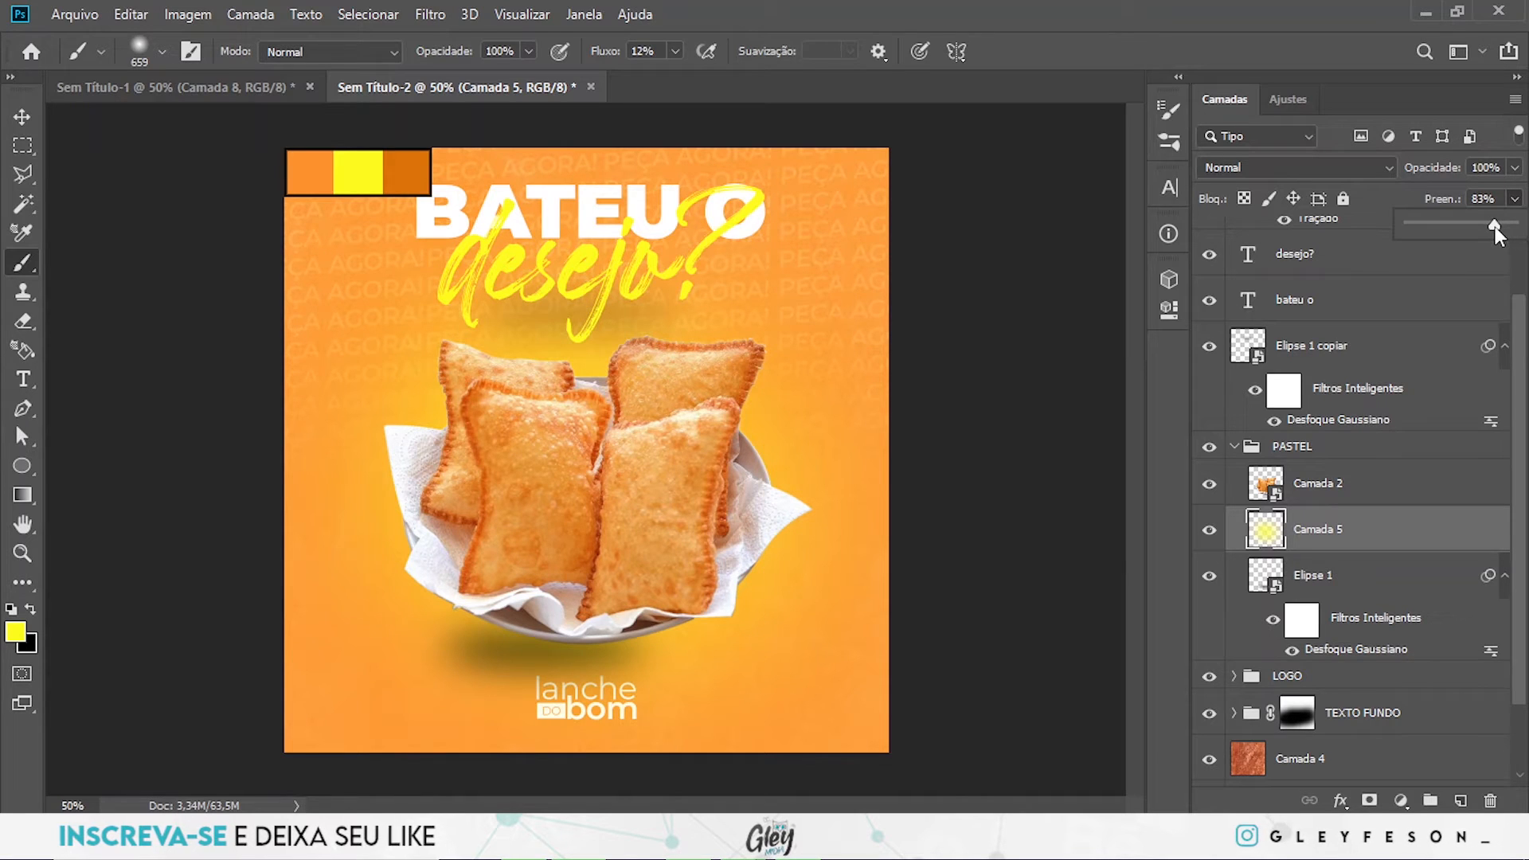
left_click_drag(1493, 226, 1491, 226)
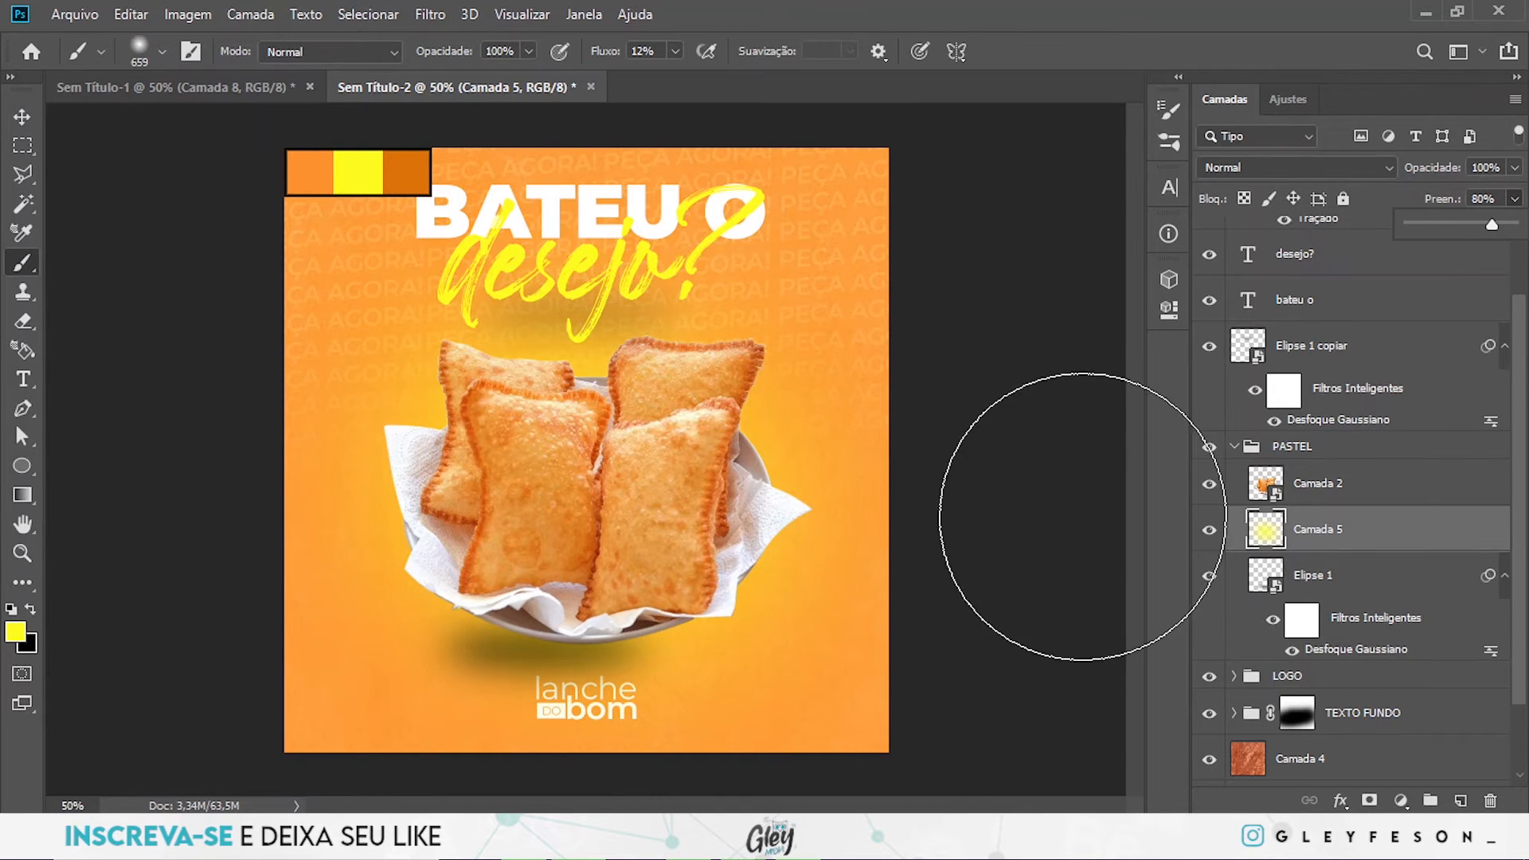
scroll(1381, 462, "up", 3)
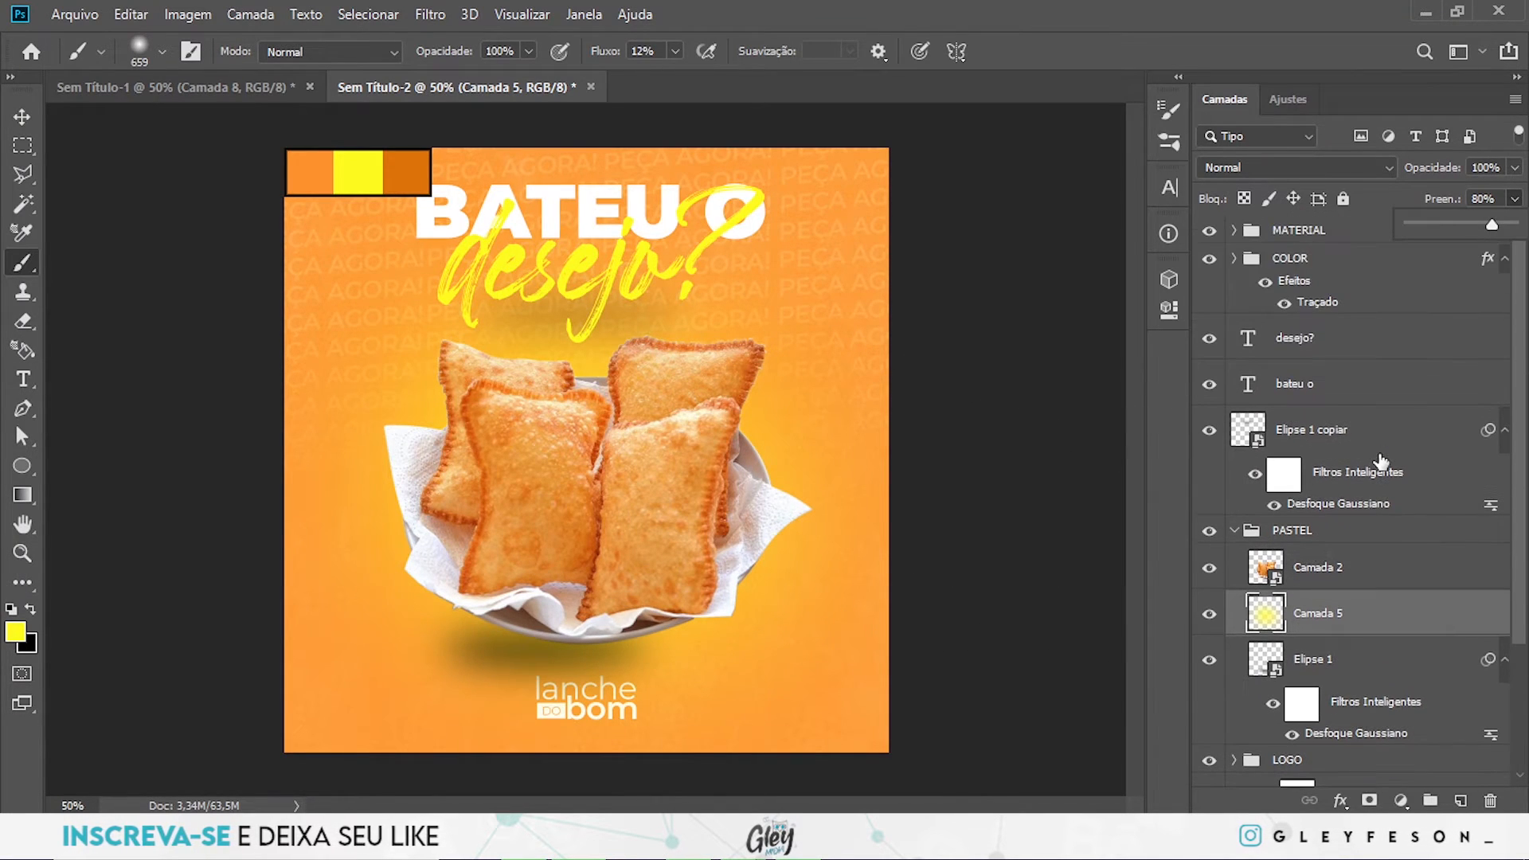
left_click(1233, 531)
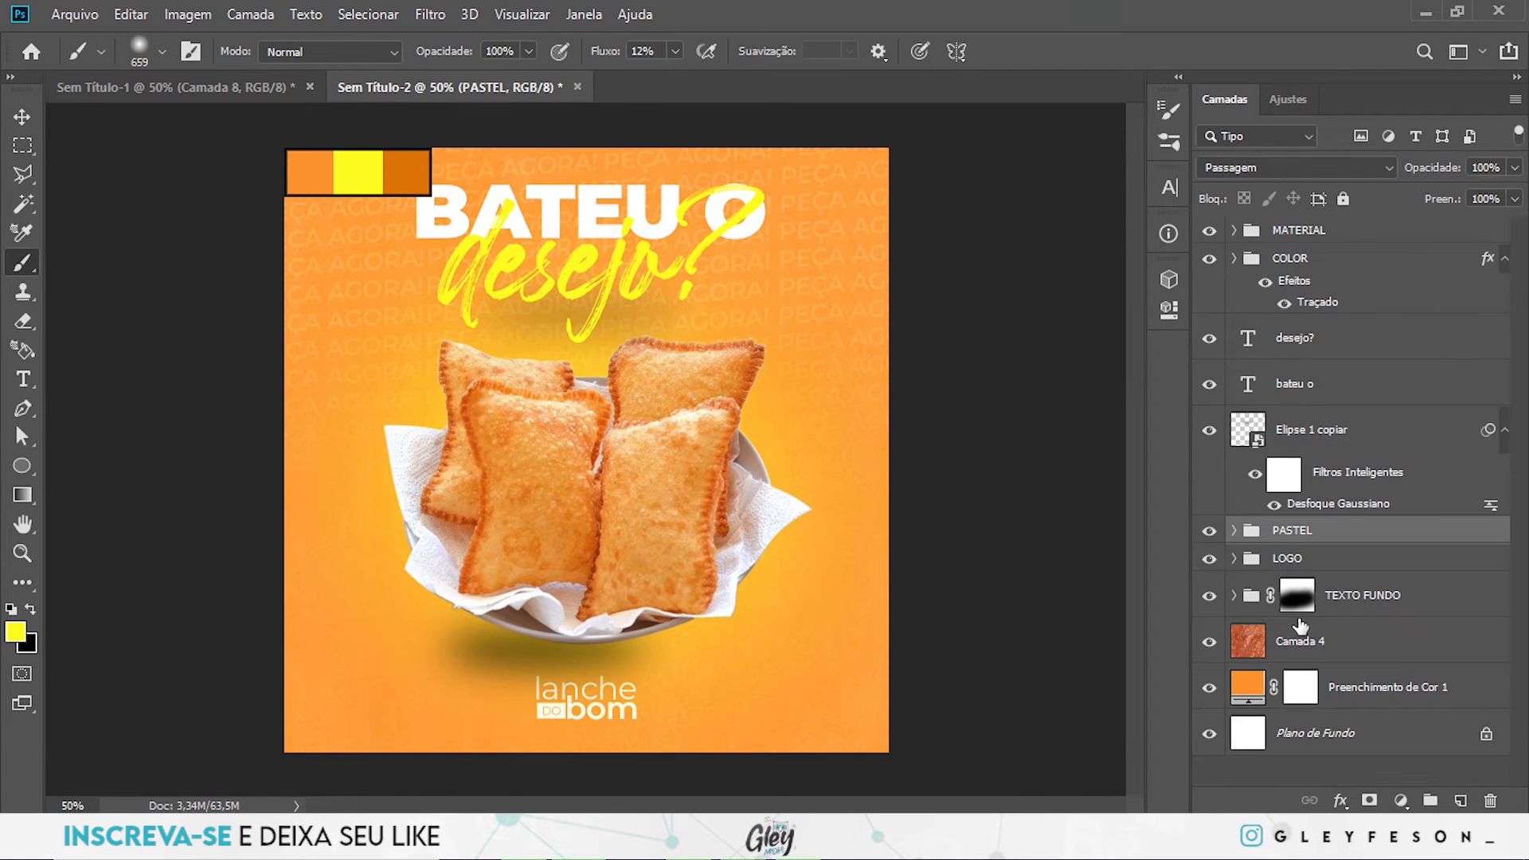
- Move the smoke layer Camada 1 out of the MATERIAL group to the top of the PASTEL group
left_click(1234, 231)
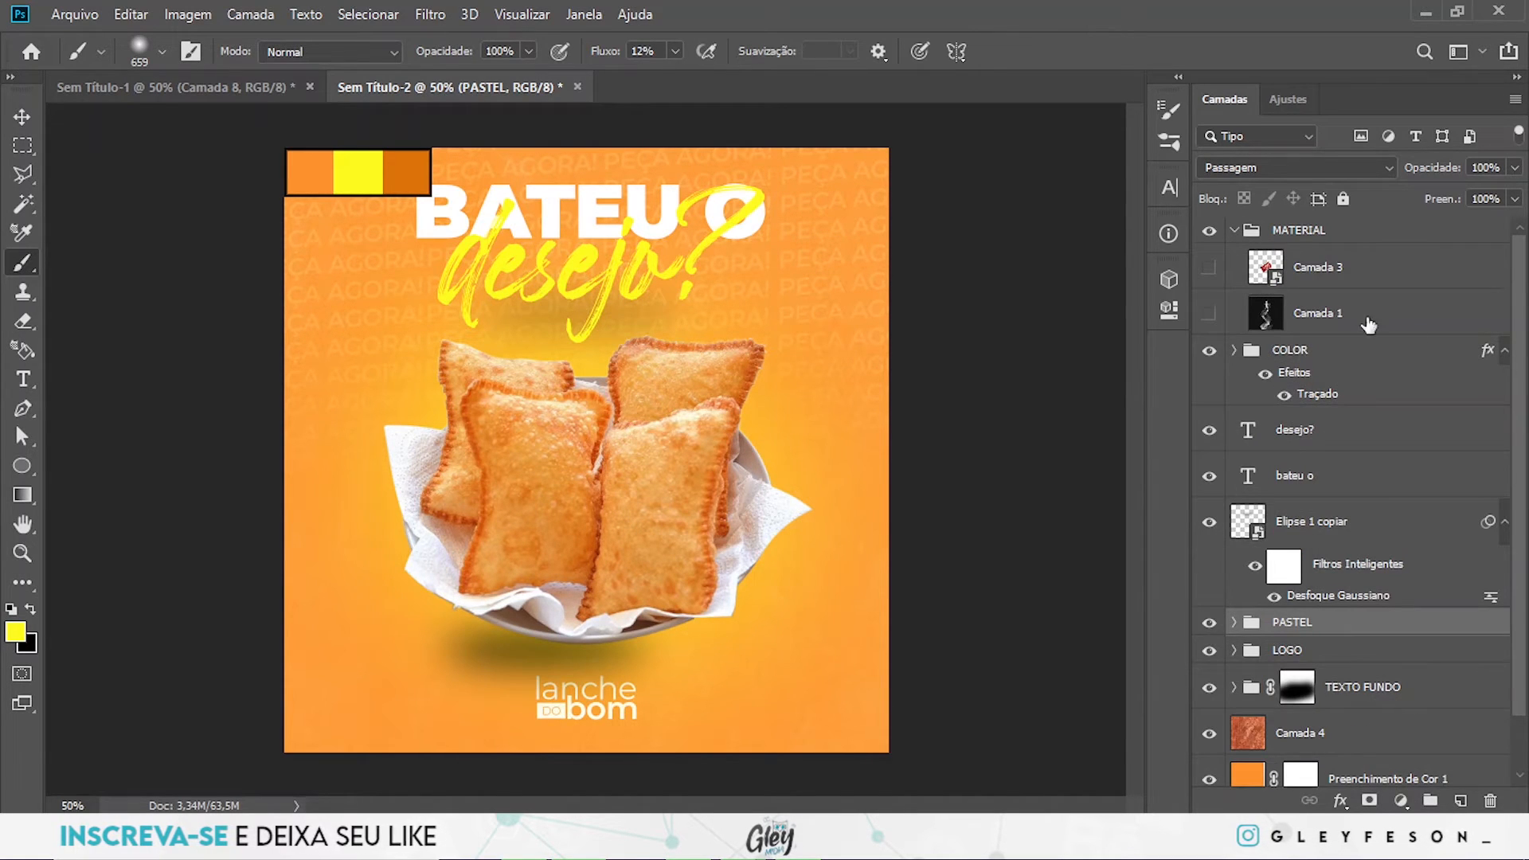
left_click(1343, 317)
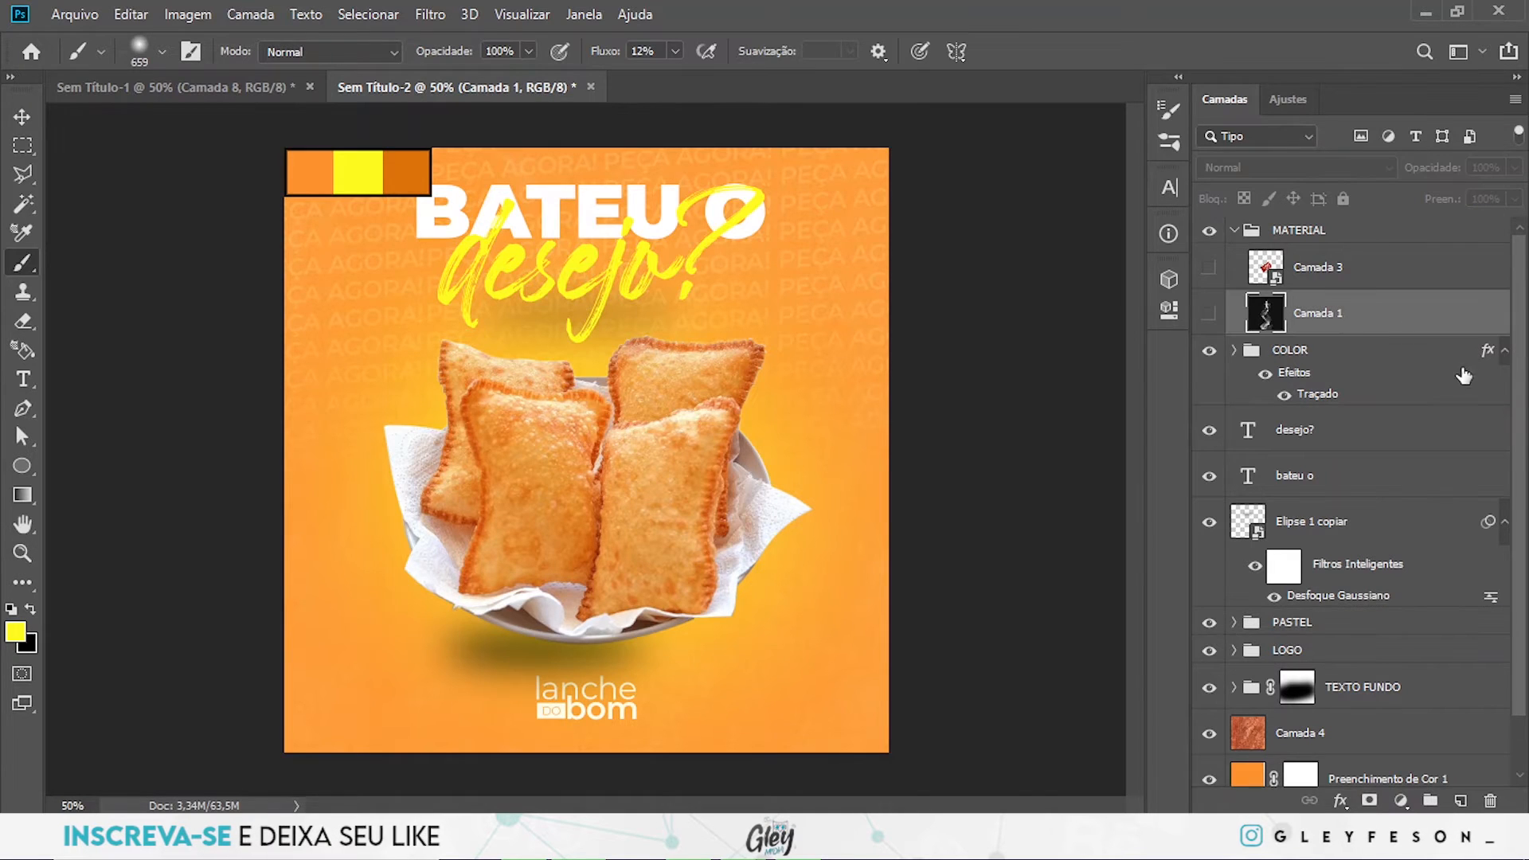
left_click_drag(1346, 323, 1274, 625)
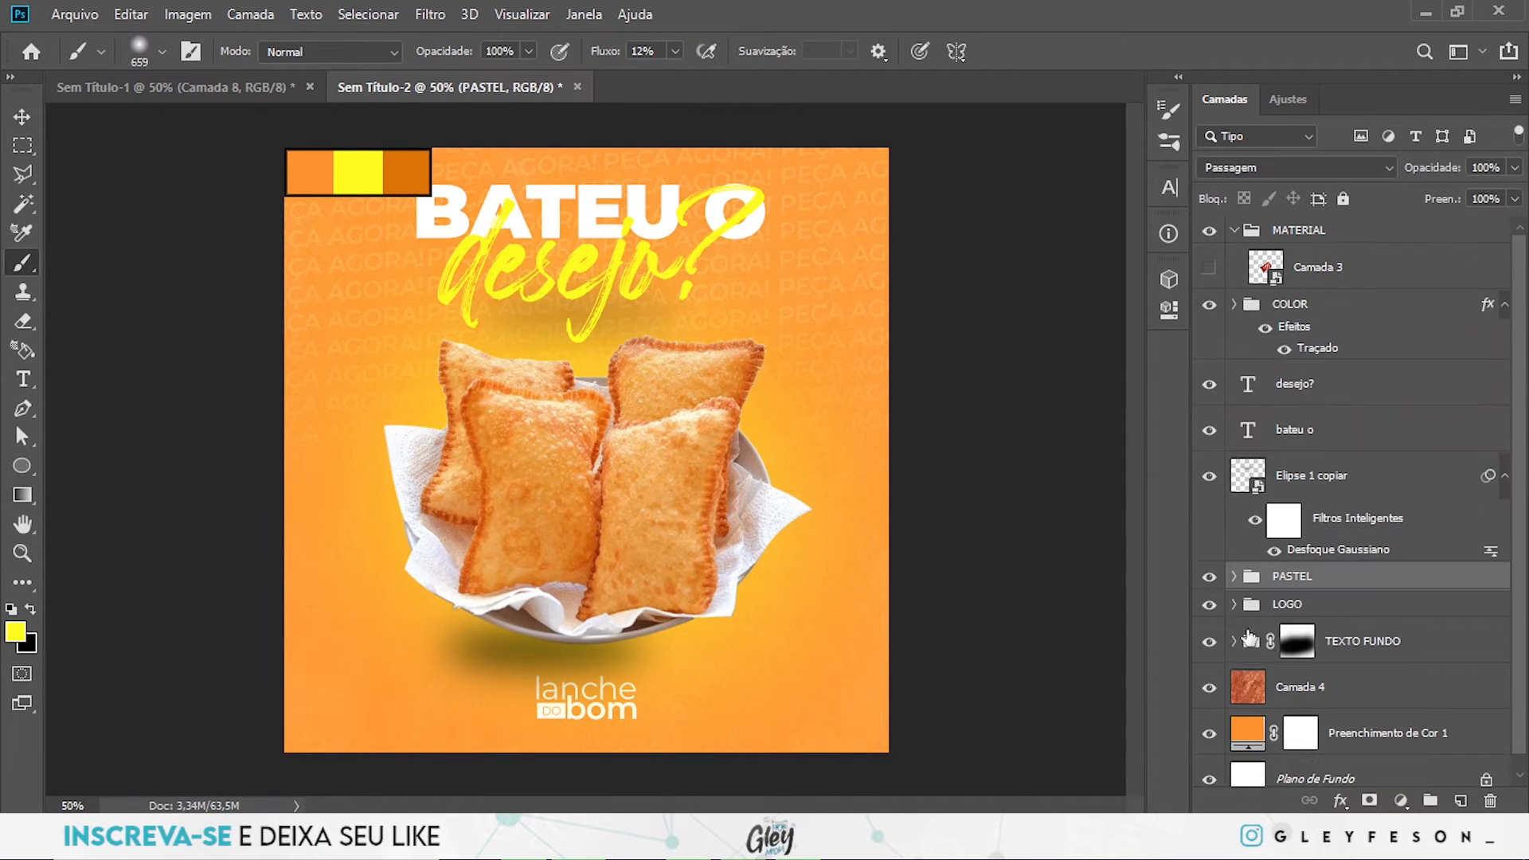
left_click(1234, 576)
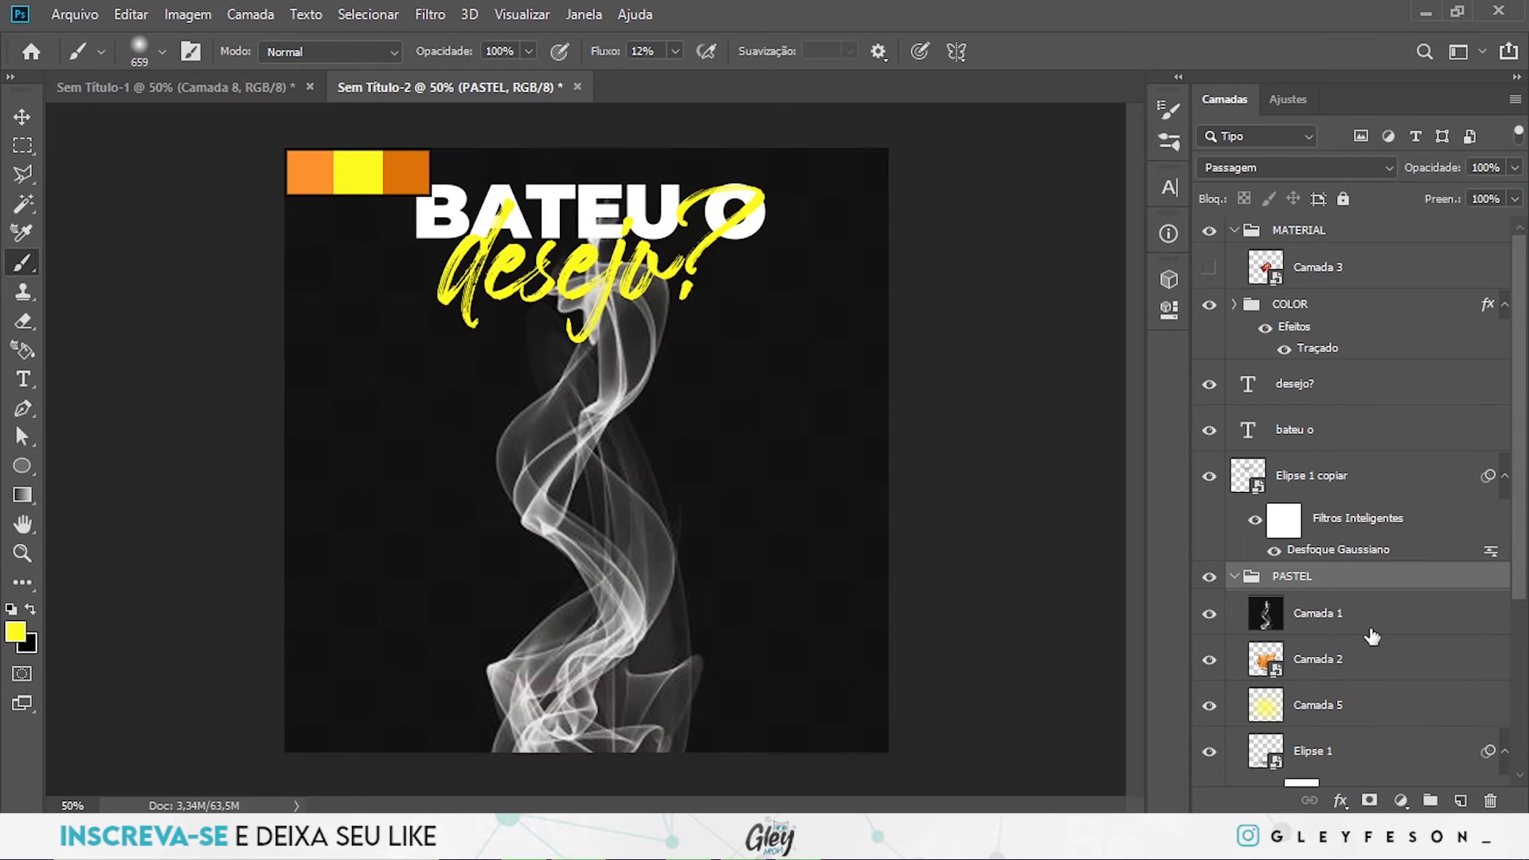
- Scale the smoke image down proportionally and shift it up so the smoke rises from the pastries behind the headline
left_click(1351, 623)
key("ctrl+t")
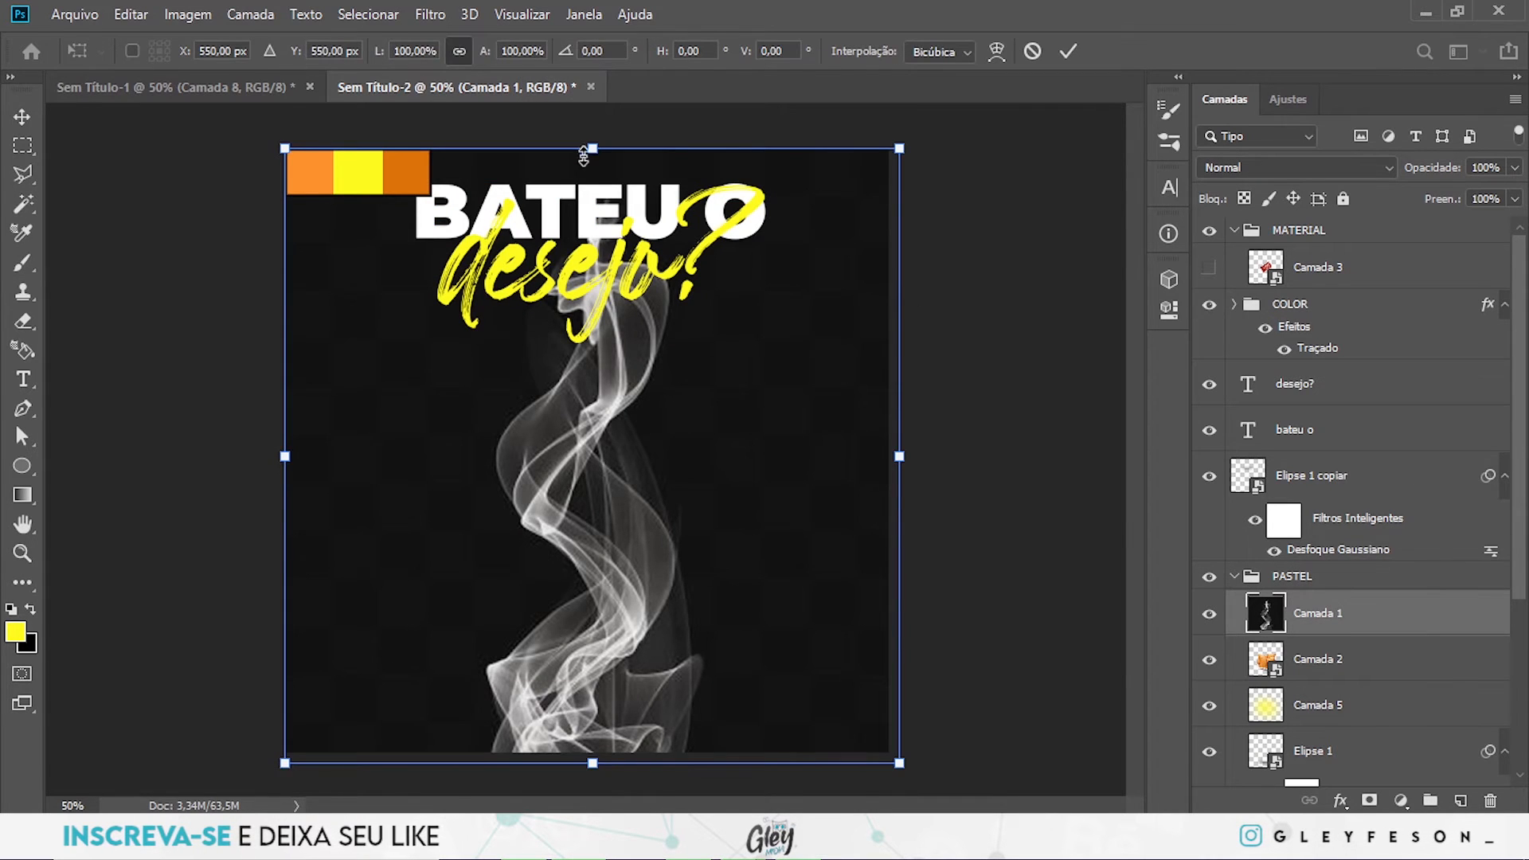
left_click_drag(593, 161, 597, 239)
left_click_drag(610, 357, 606, 251)
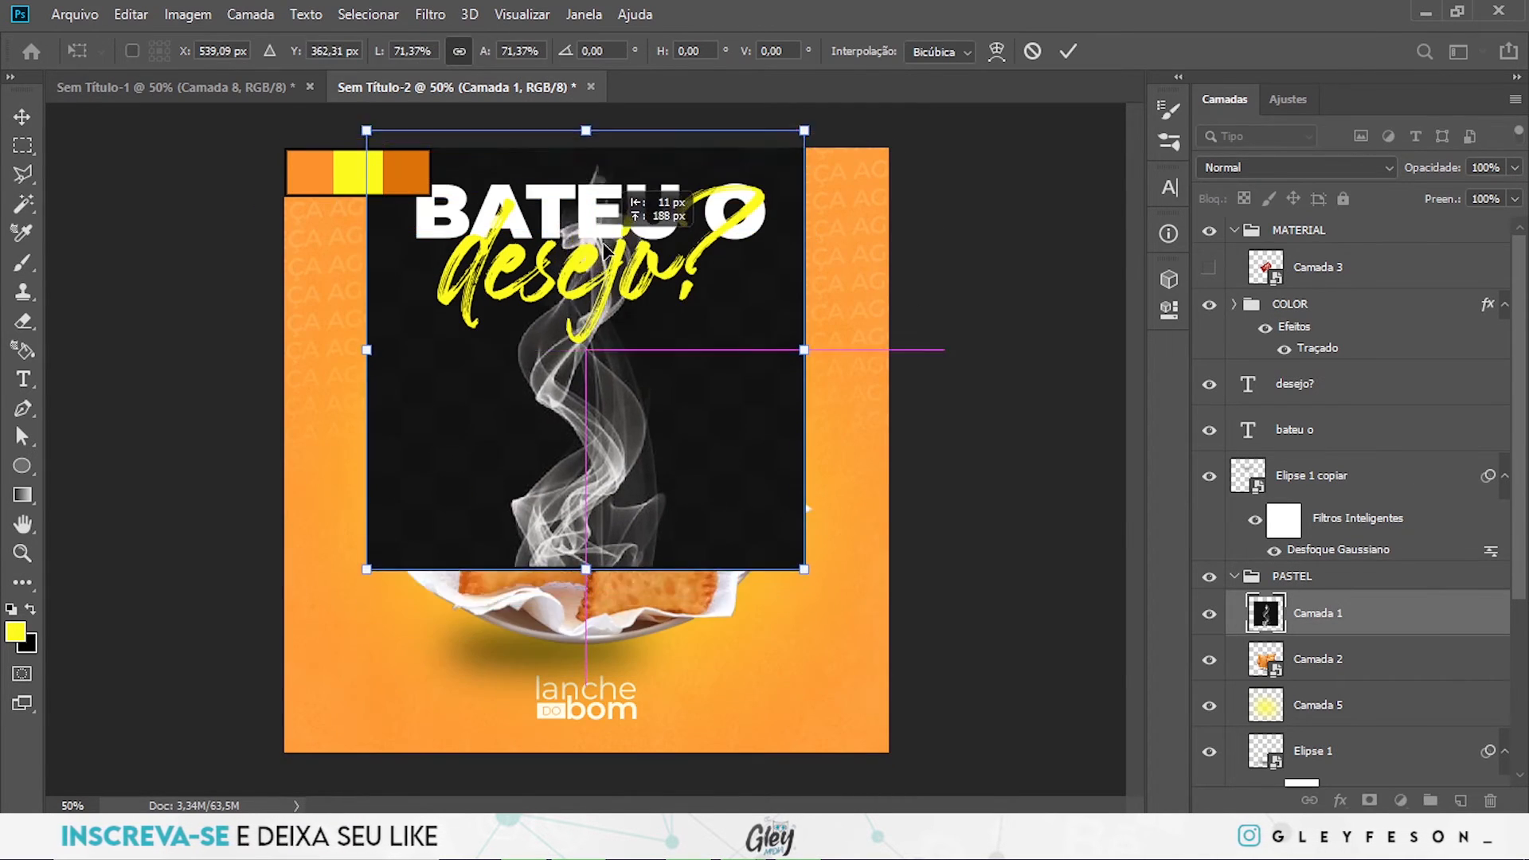
left_click_drag(812, 353, 842, 334)
key("Return")
key("b")
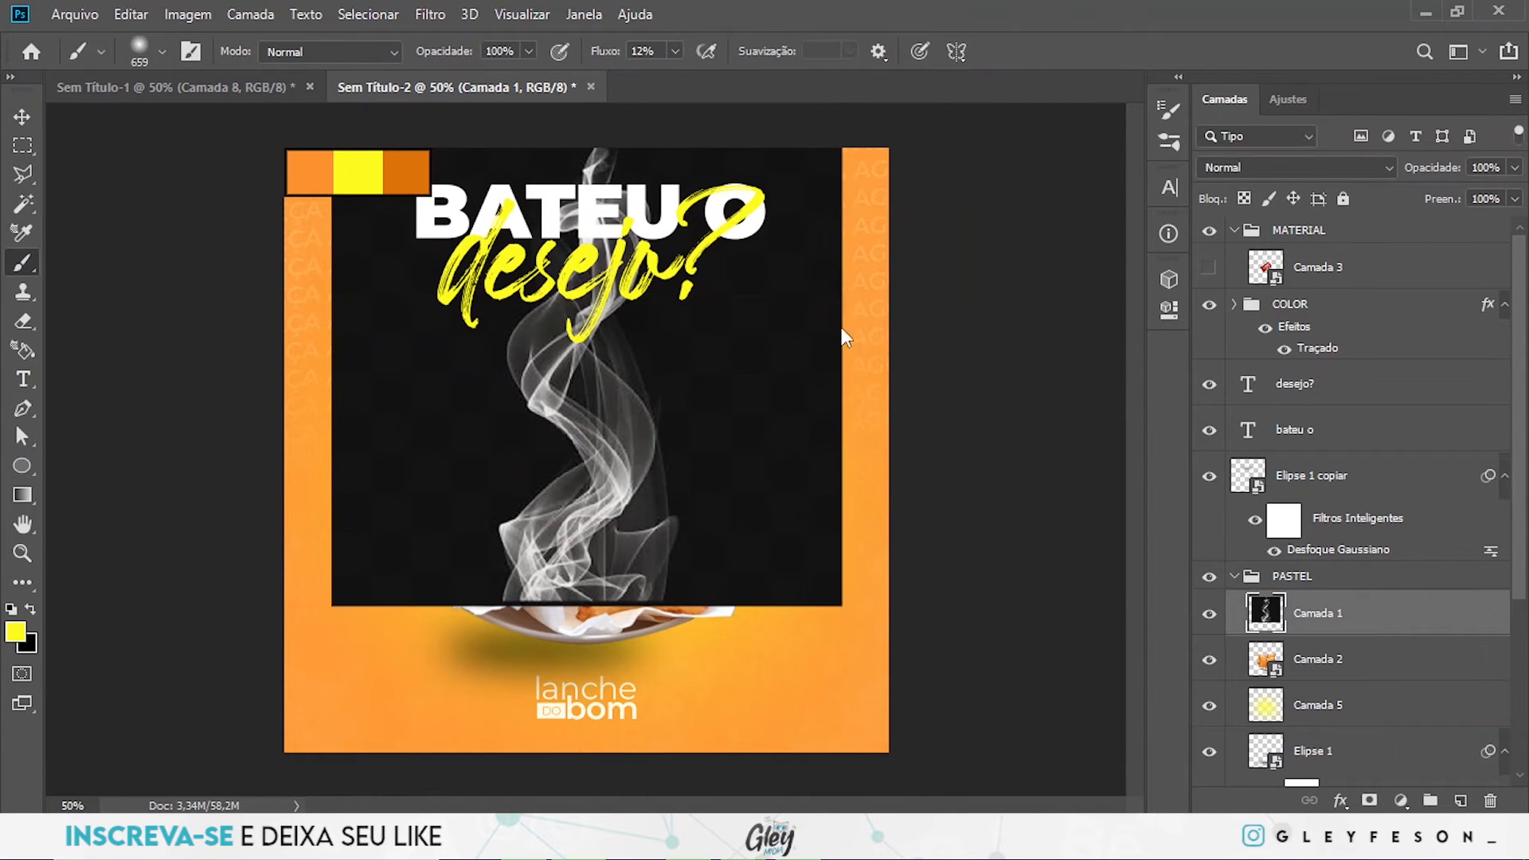
- Set Camada 1's blend mode to Divisão, add a layer mask and brush away the smoke image's left and right edges
left_click(1311, 170)
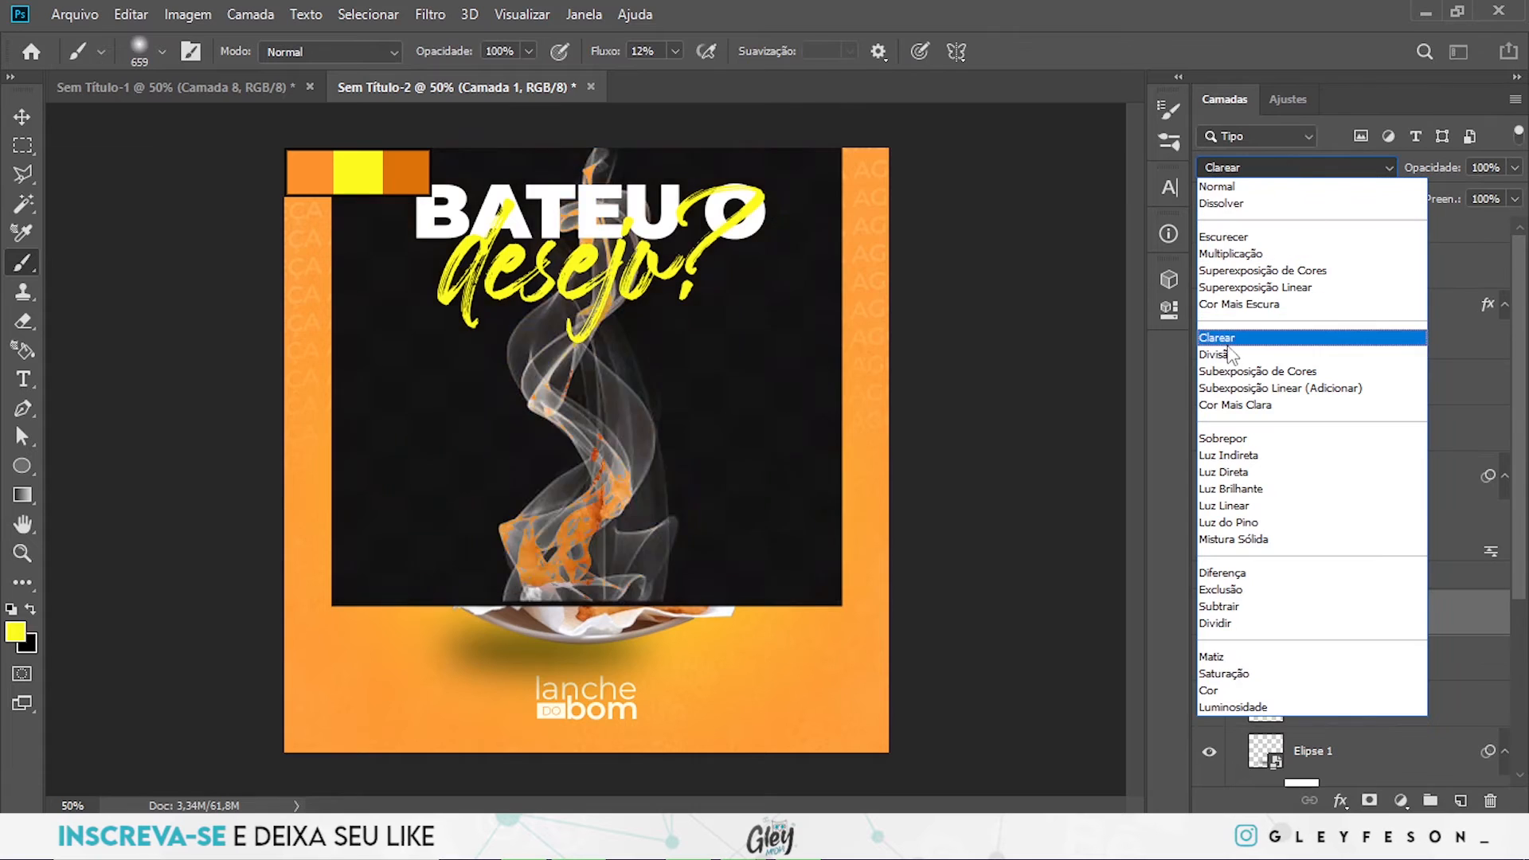
left_click(1231, 354)
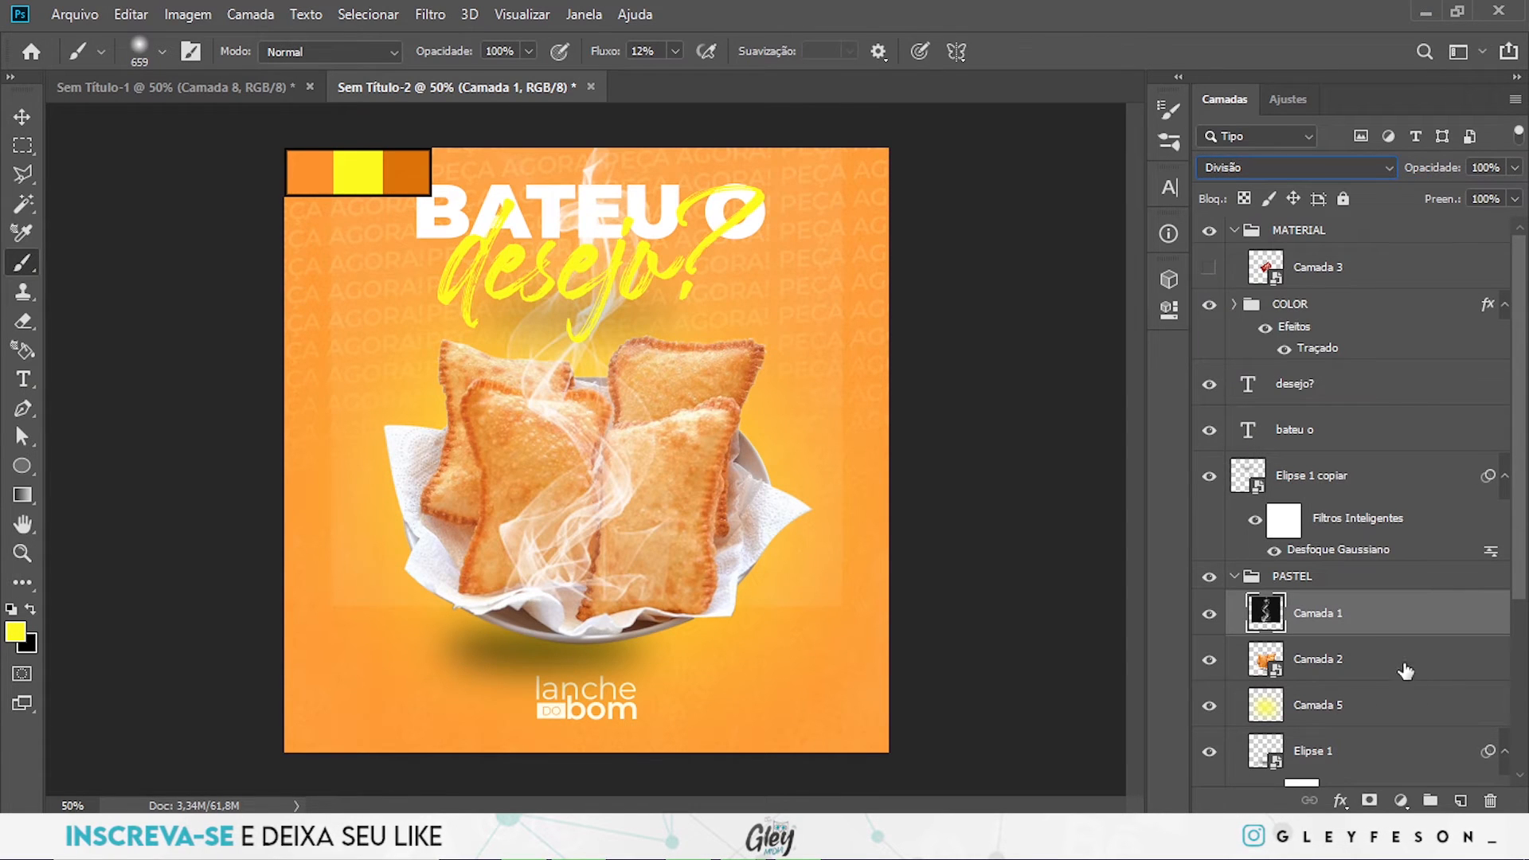
left_click(1369, 800)
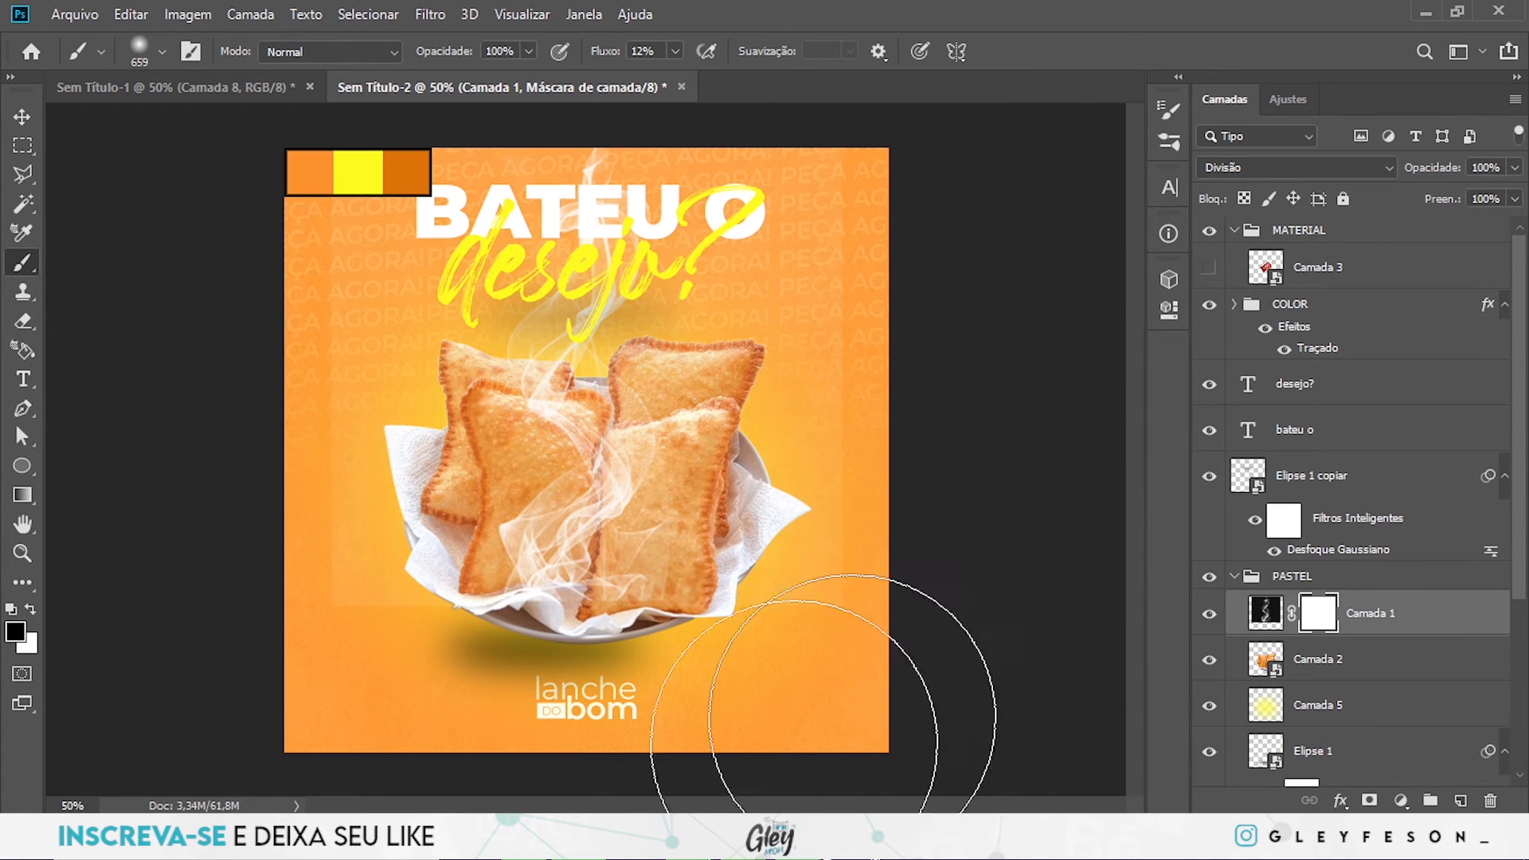
mouse_move(236, 408)
left_mouse_down()
mouse_move(184, 314)
mouse_move(177, 443)
mouse_move(170, 324)
mouse_move(226, 263)
left_mouse_up()
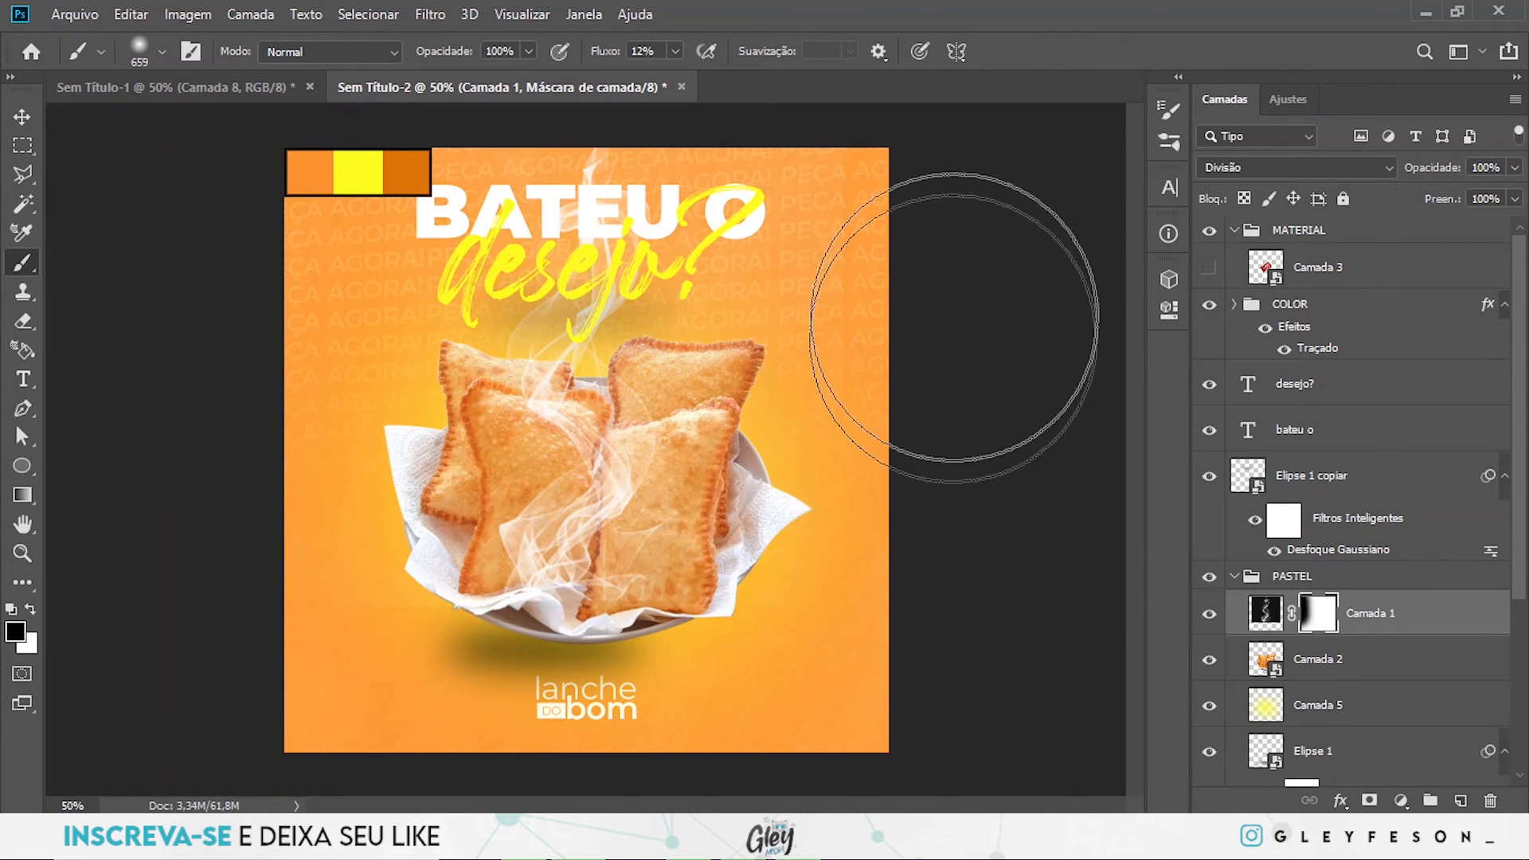
left_click_drag(876, 455, 905, 211)
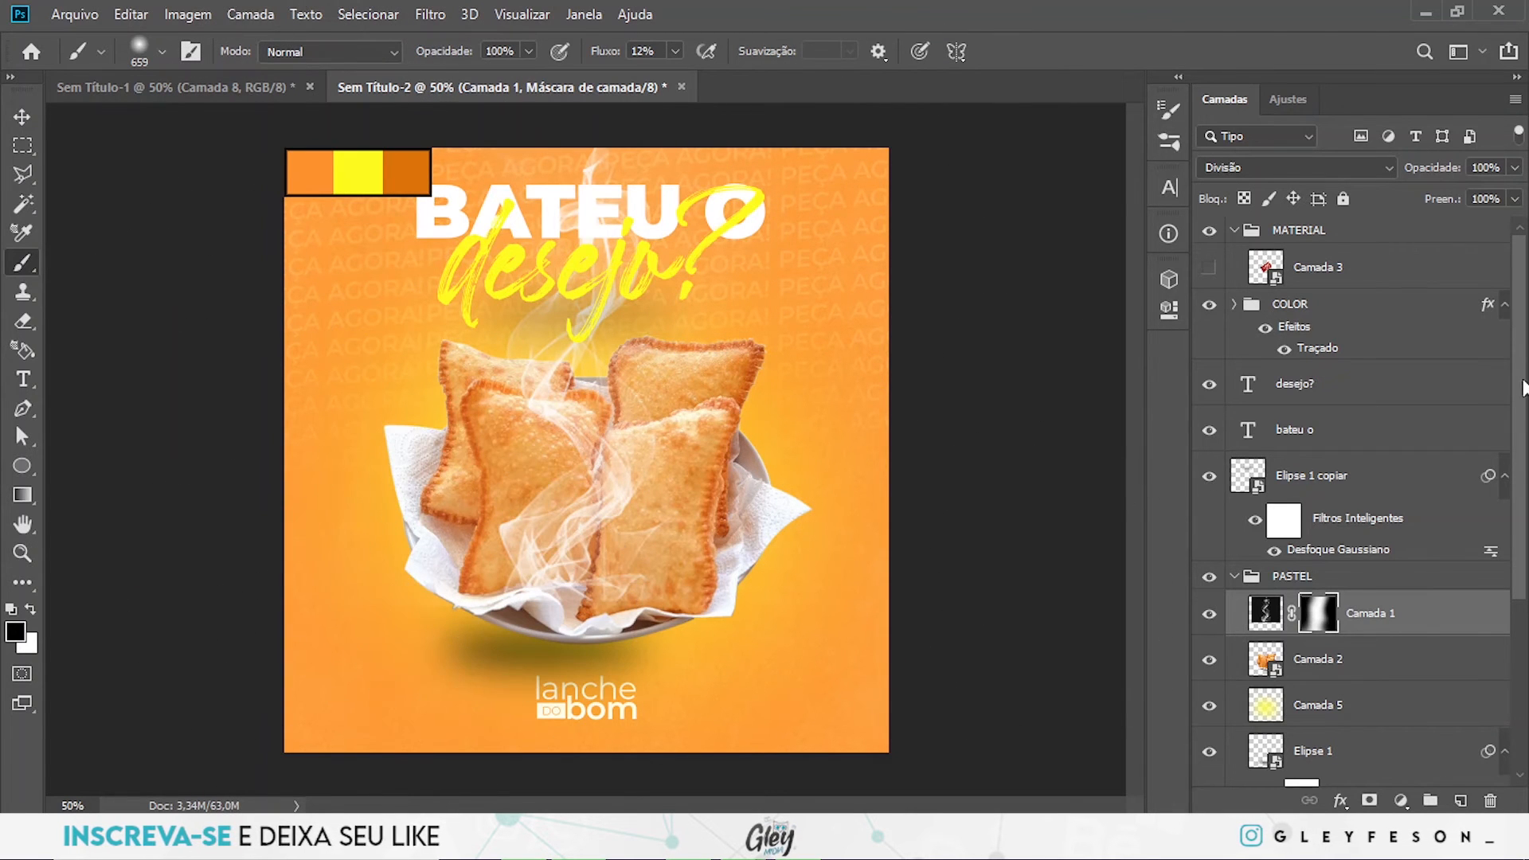
- Reduce Camada 1's fill to 40% and mask out the smoke covering the front of the pastries
left_click(1514, 198)
left_click_drag(1455, 223, 1455, 226)
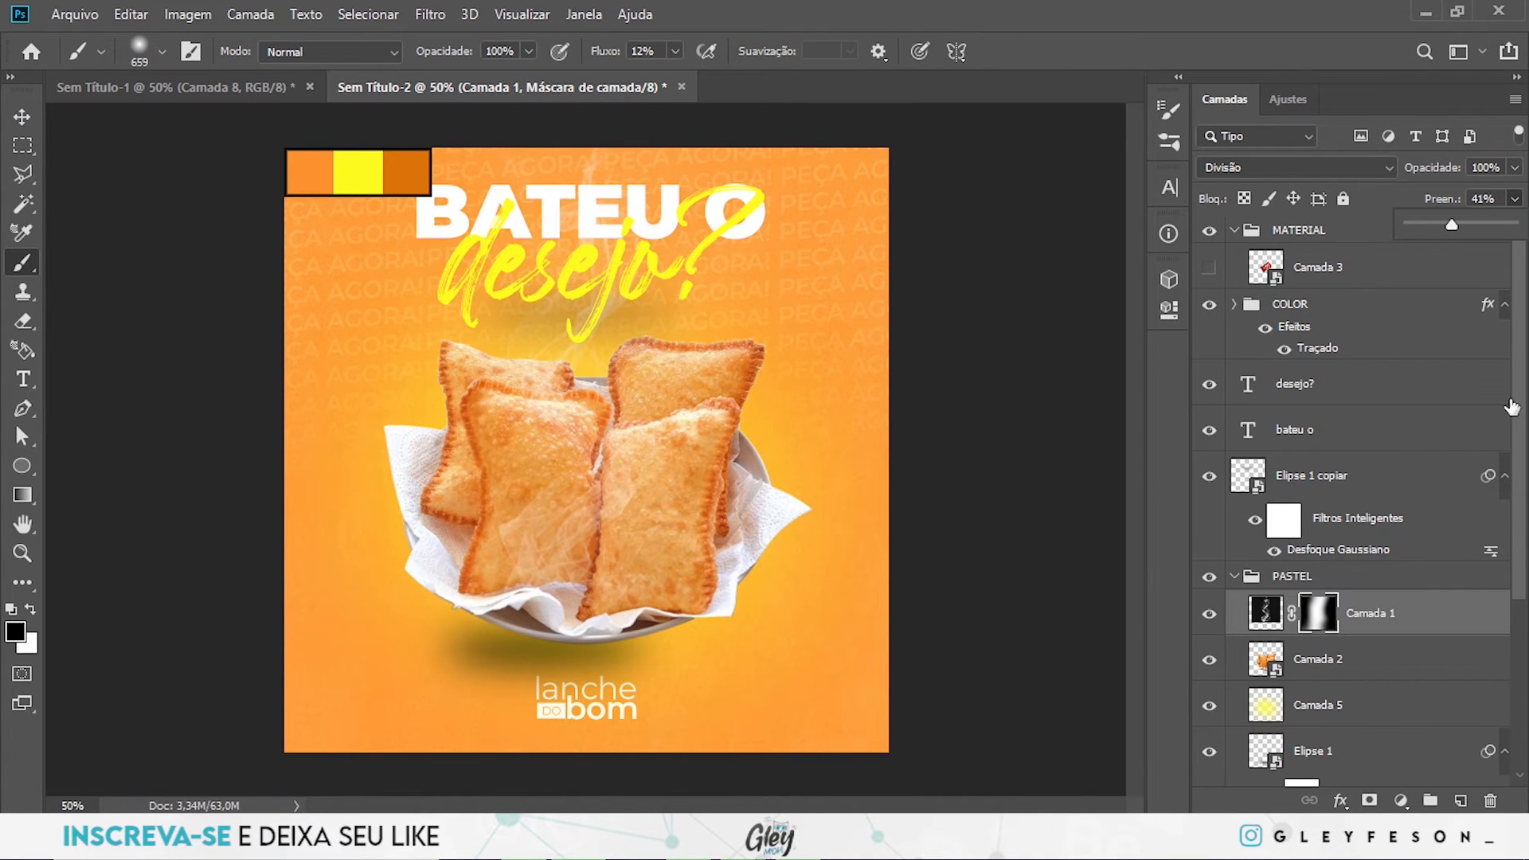
left_click_drag(560, 488, 564, 472)
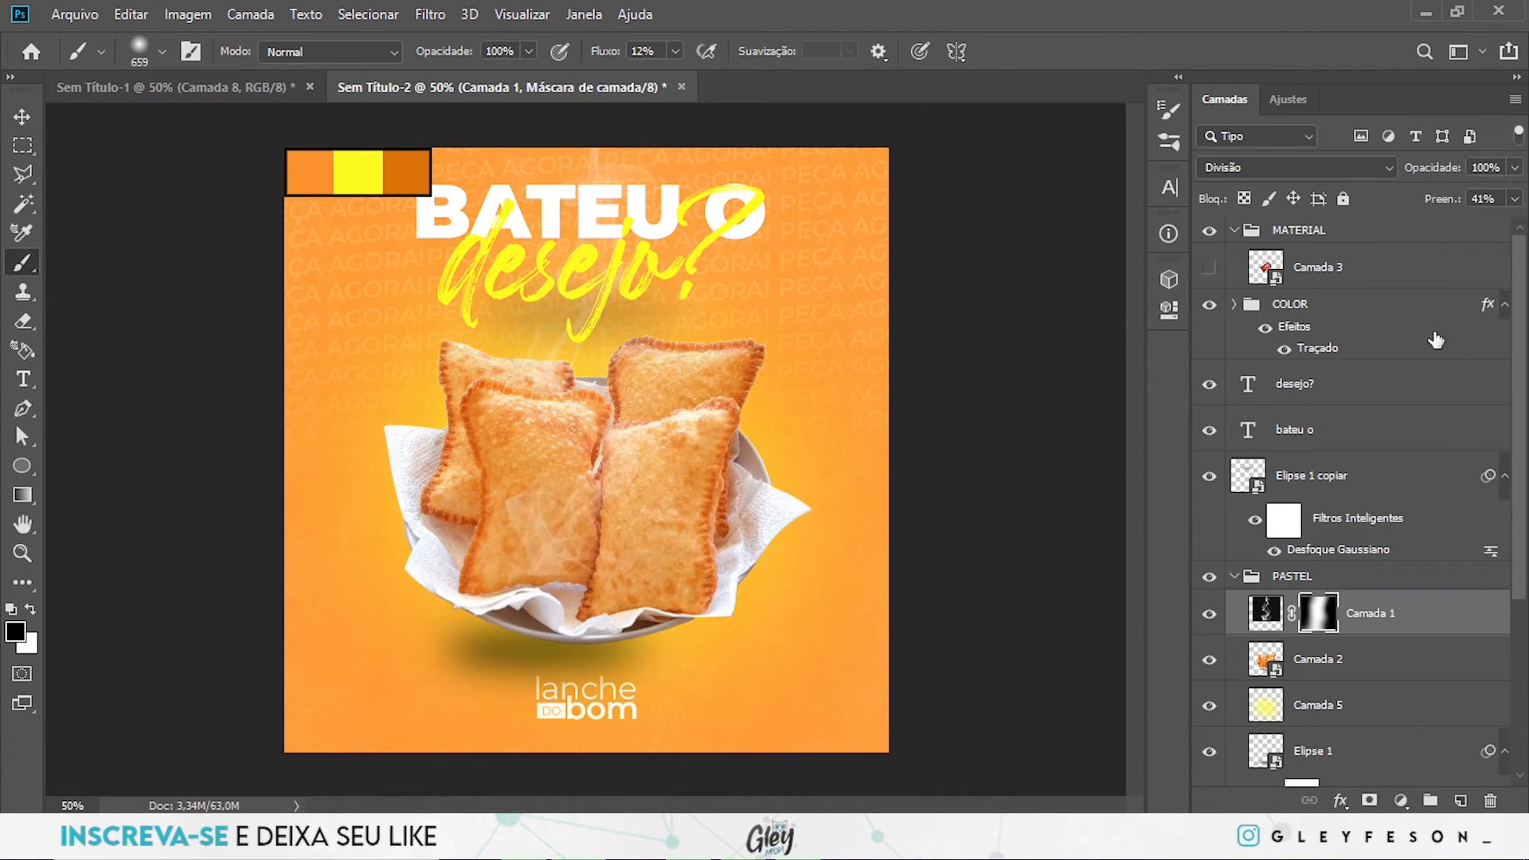
left_click(1514, 198)
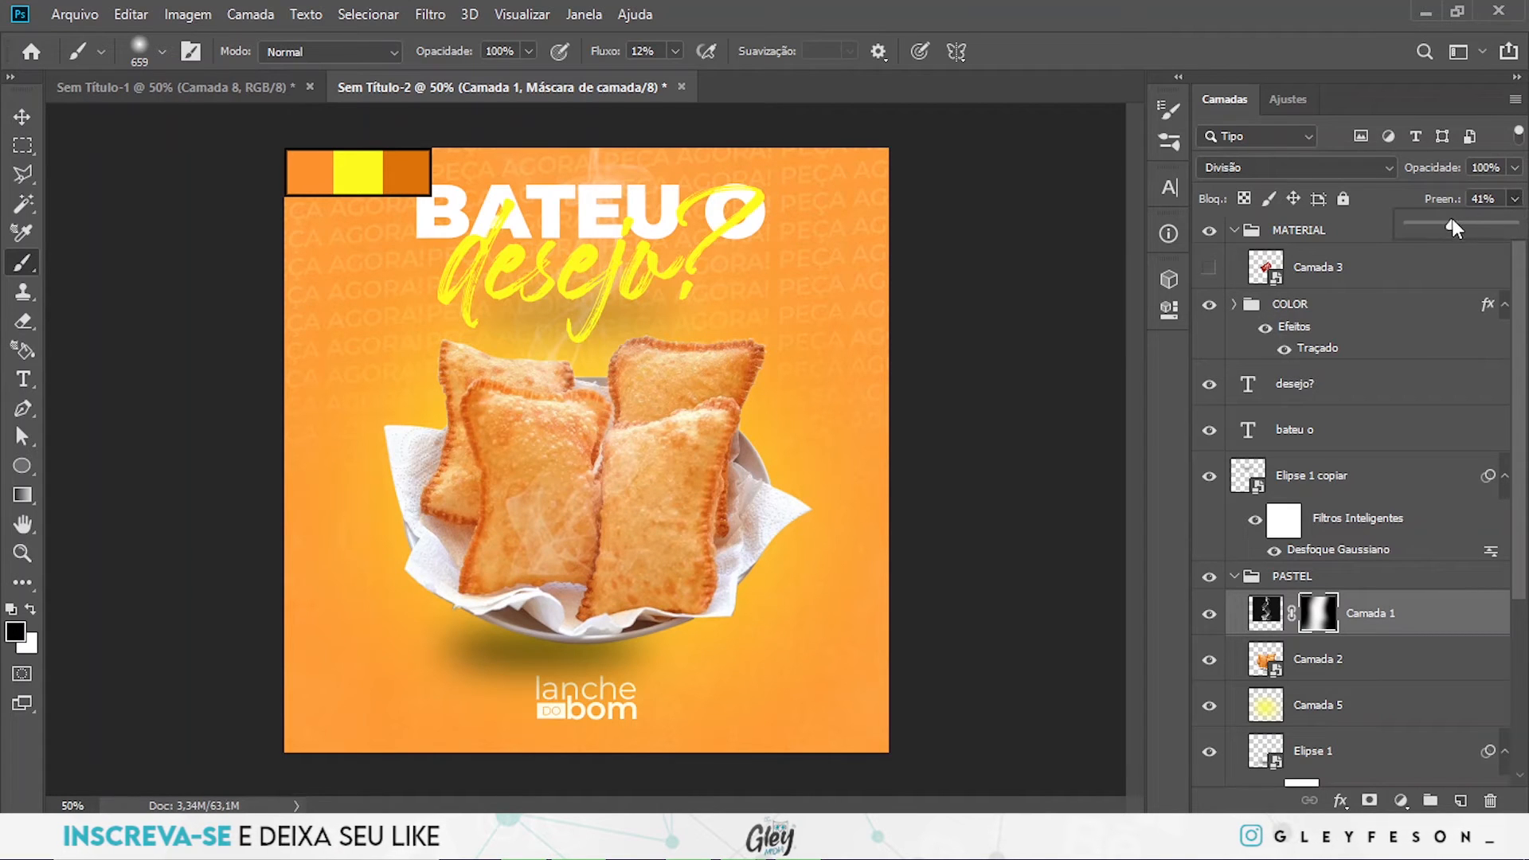
left_click(517, 649)
left_click_drag(539, 642, 513, 639)
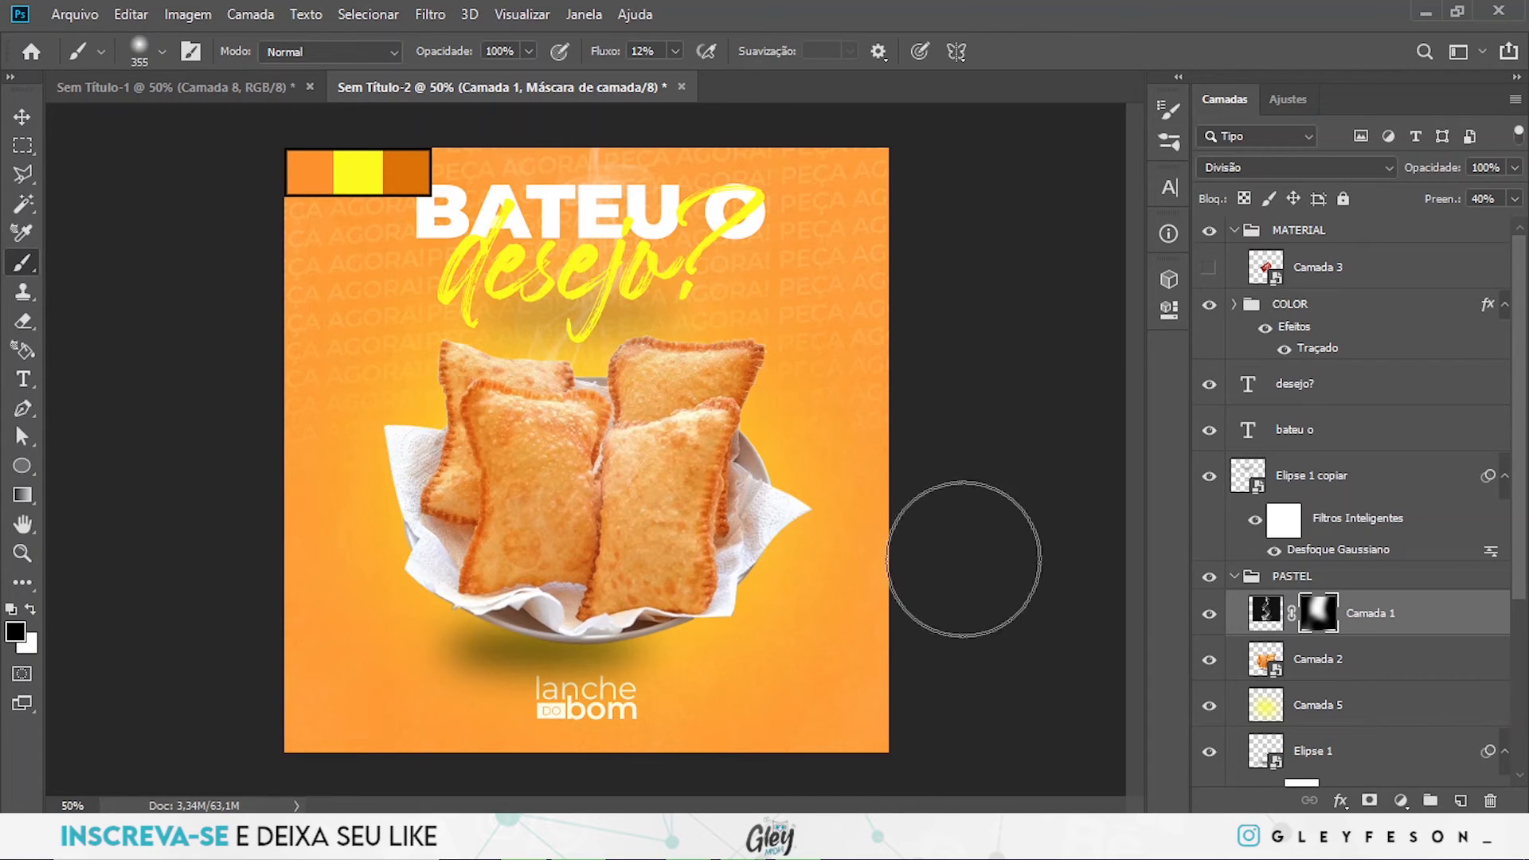
- Show the ketchup sachet layer Camada 3 and move it out of MATERIAL to directly below the LOGO group
left_click(1209, 267)
left_click_drag(1390, 279, 1366, 569)
left_click(1234, 576)
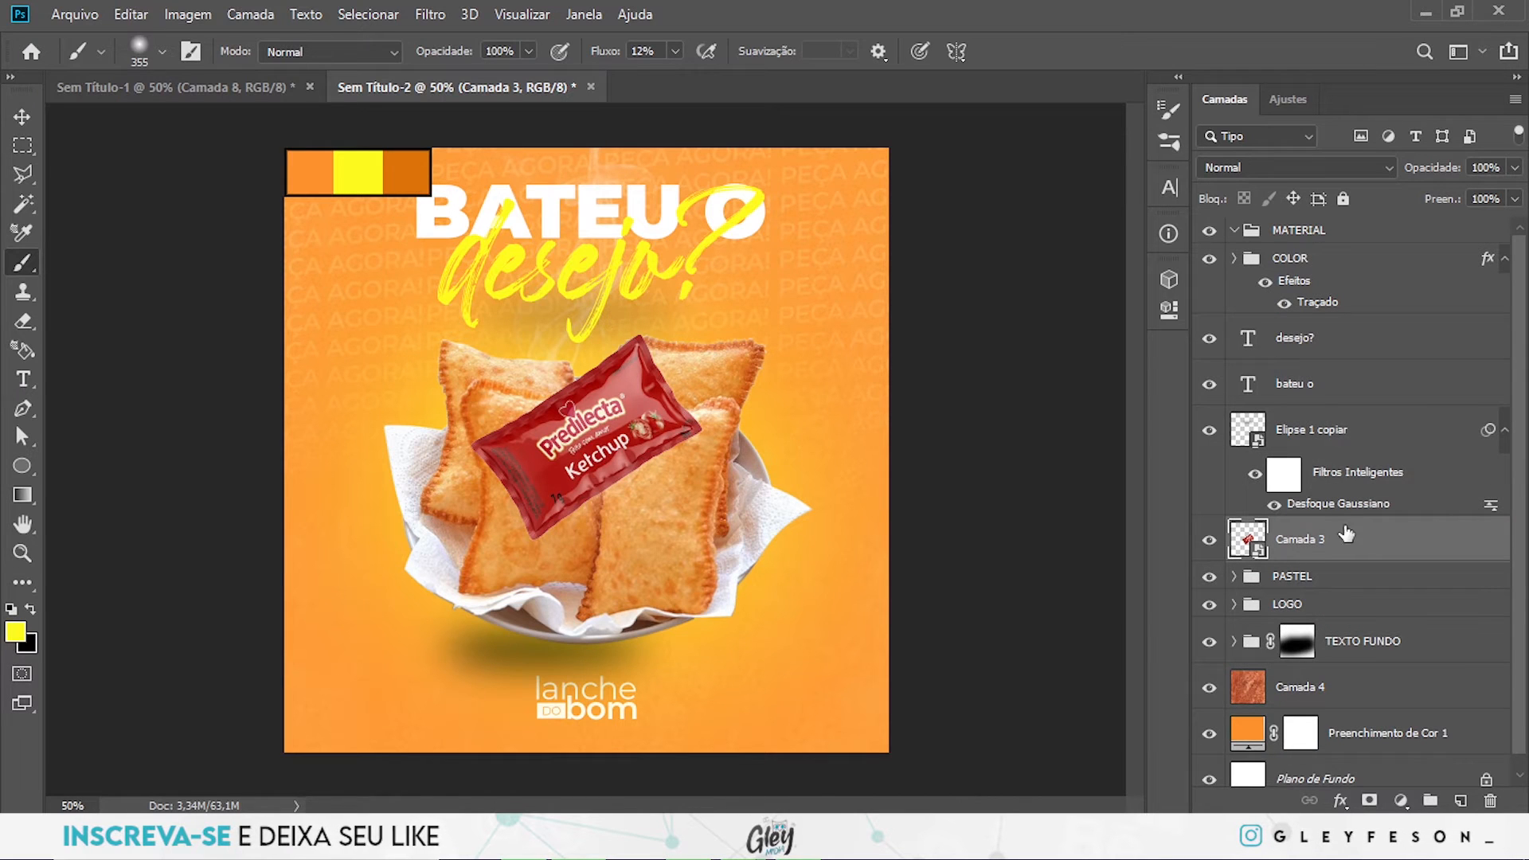
left_click_drag(1394, 567, 1372, 619)
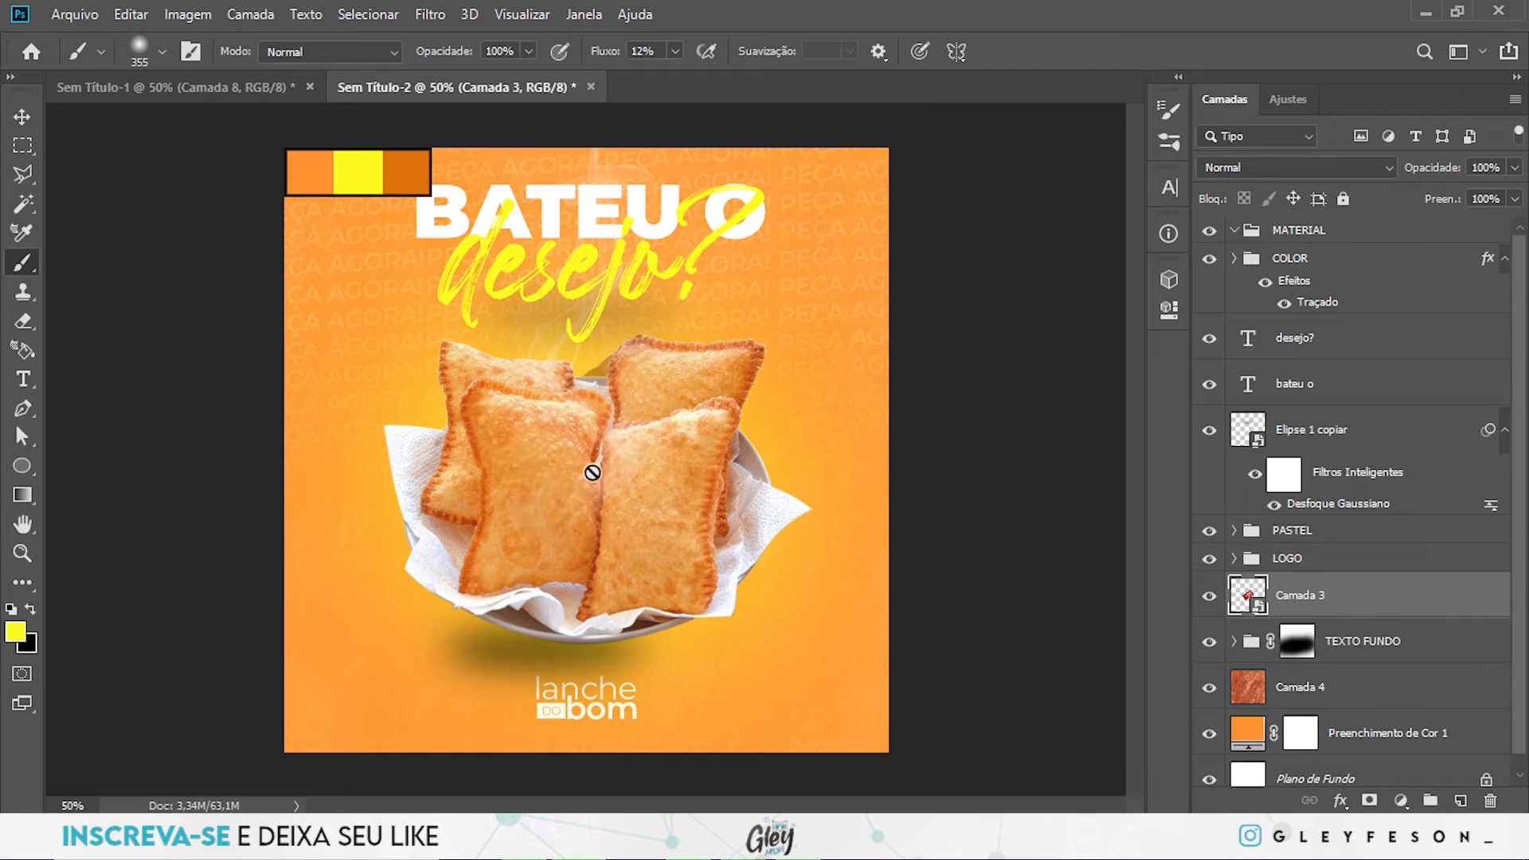
key("ctrl+z")
left_click_drag(1380, 550, 1376, 623)
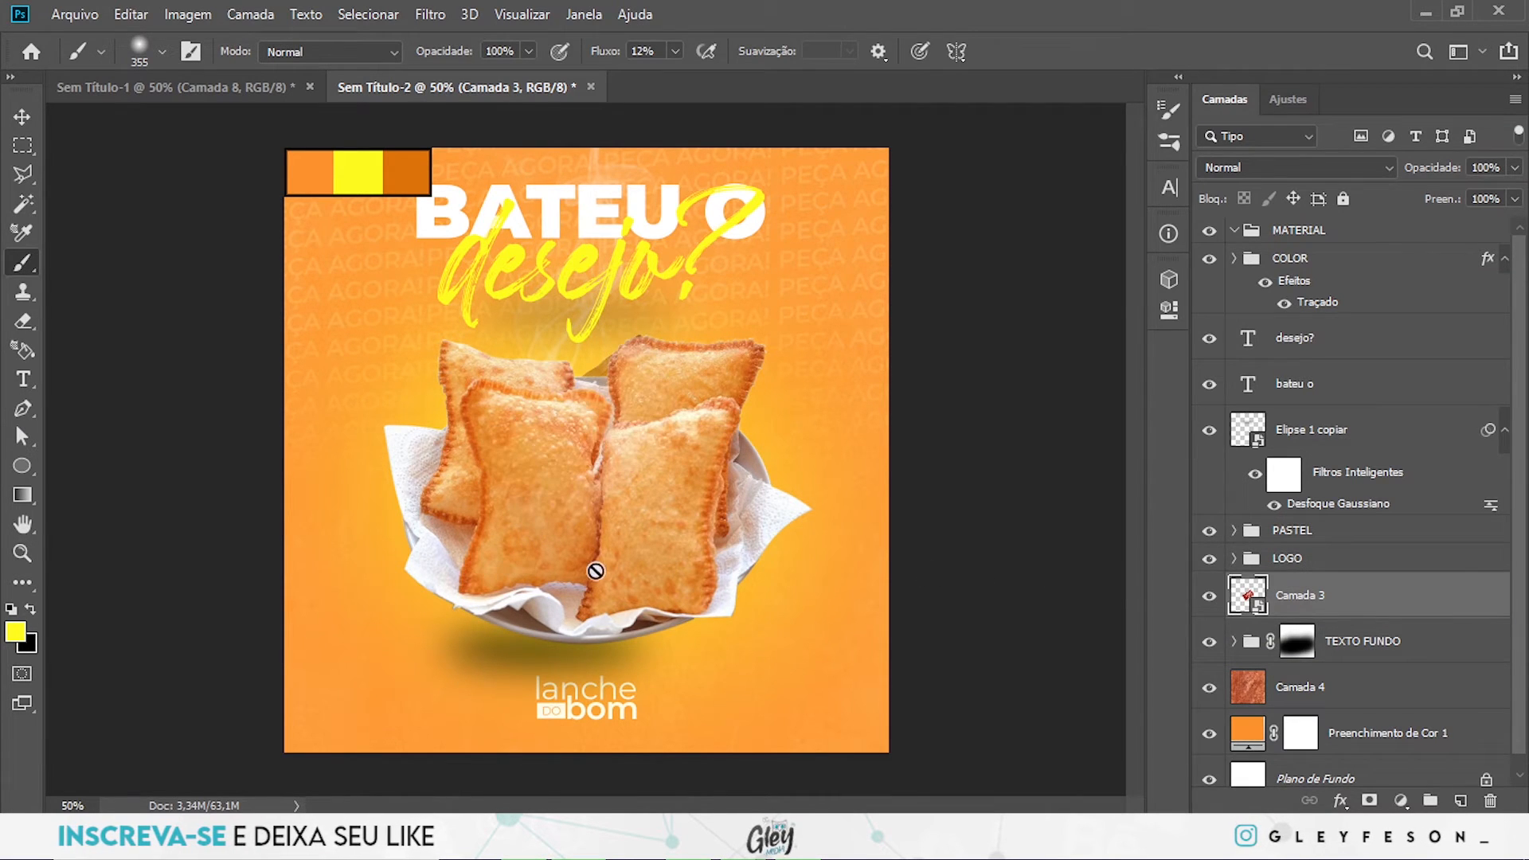
- Place the ketchup sachet partly off the artwork's left edge and duplicate it into the lower-right corner
key("v")
mouse_move(622, 529)
left_mouse_down()
mouse_move(381, 438)
mouse_move(308, 460)
mouse_move(322, 464)
left_mouse_up()
left_click_drag(350, 358, 833, 715)
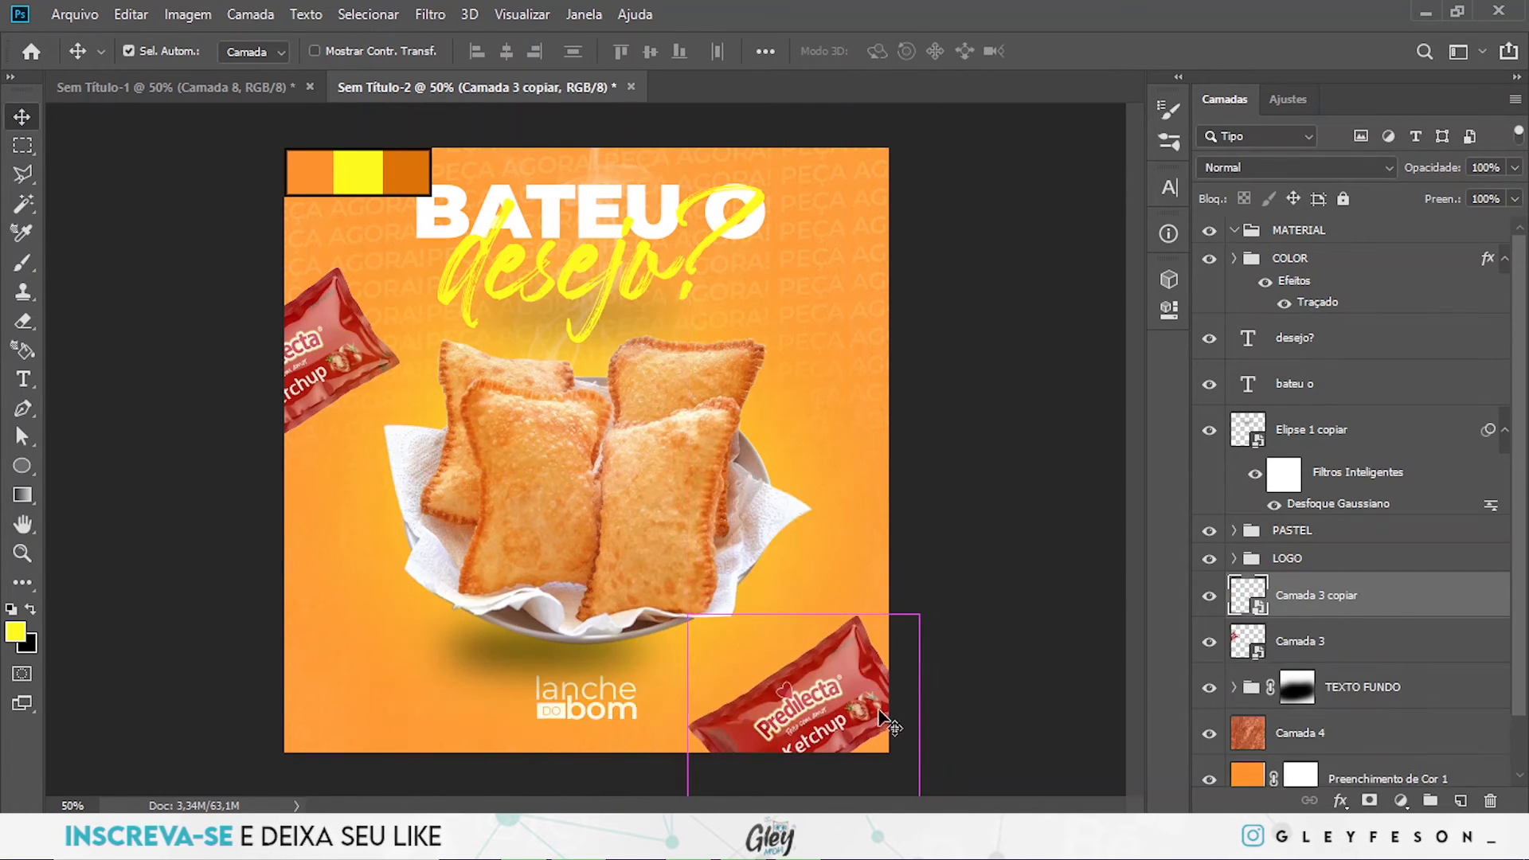
- Enlarge the copied ketchup sachet and reposition it so the artwork's lower-right corner crops it
key("ctrl+t")
left_click_drag(932, 669, 1139, 520)
left_click_drag(992, 599, 948, 622)
left_click_drag(996, 404, 983, 461)
key("Return")
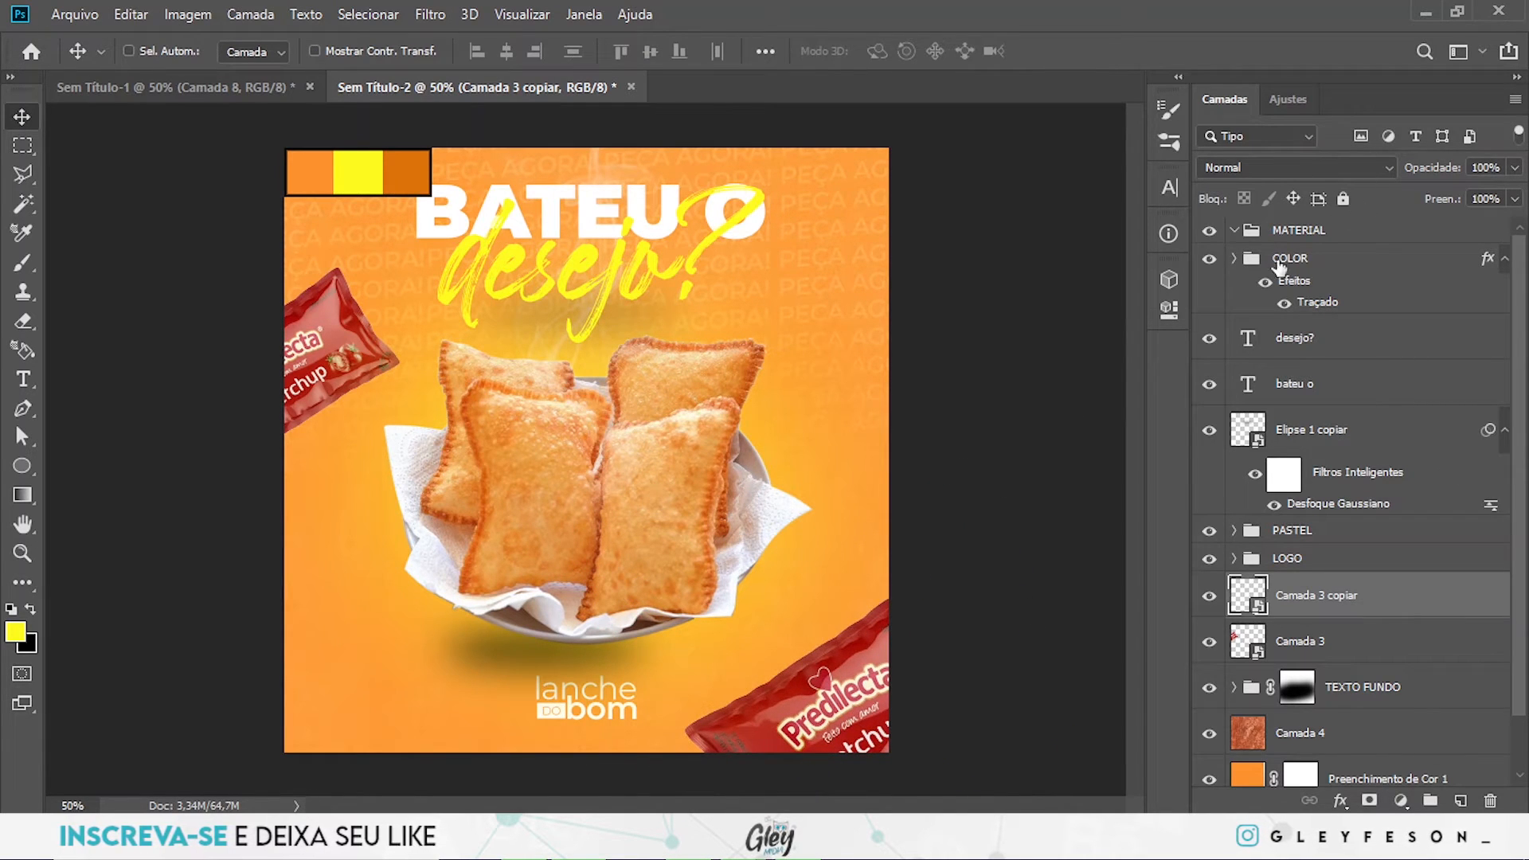
- Add a Hue/Saturation adjustment above Camada 3 copiar with Colorir enabled and the hue set to 28
left_click(1291, 100)
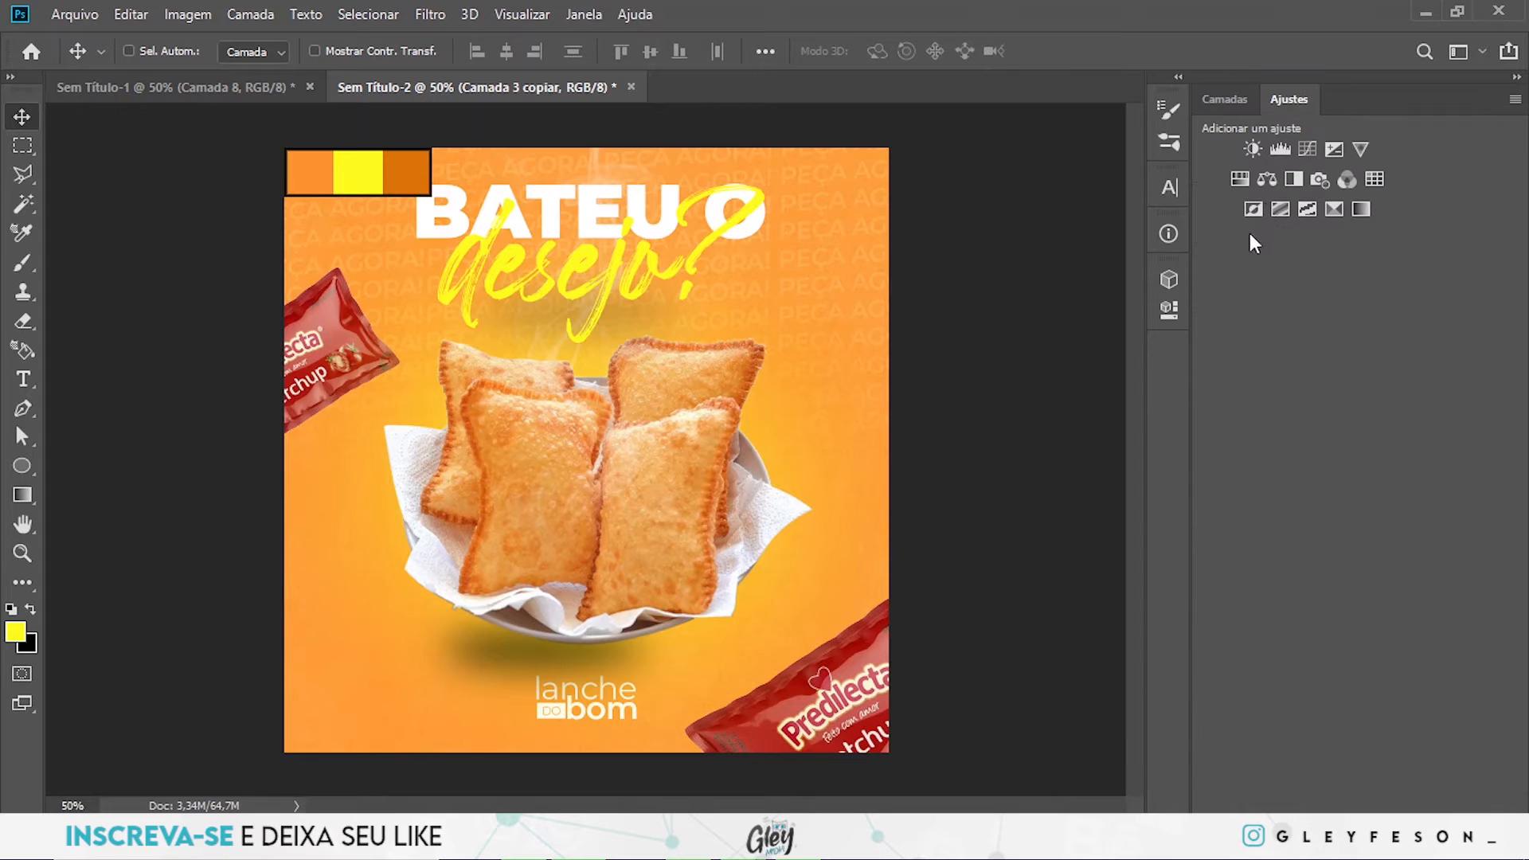
left_click(1240, 178)
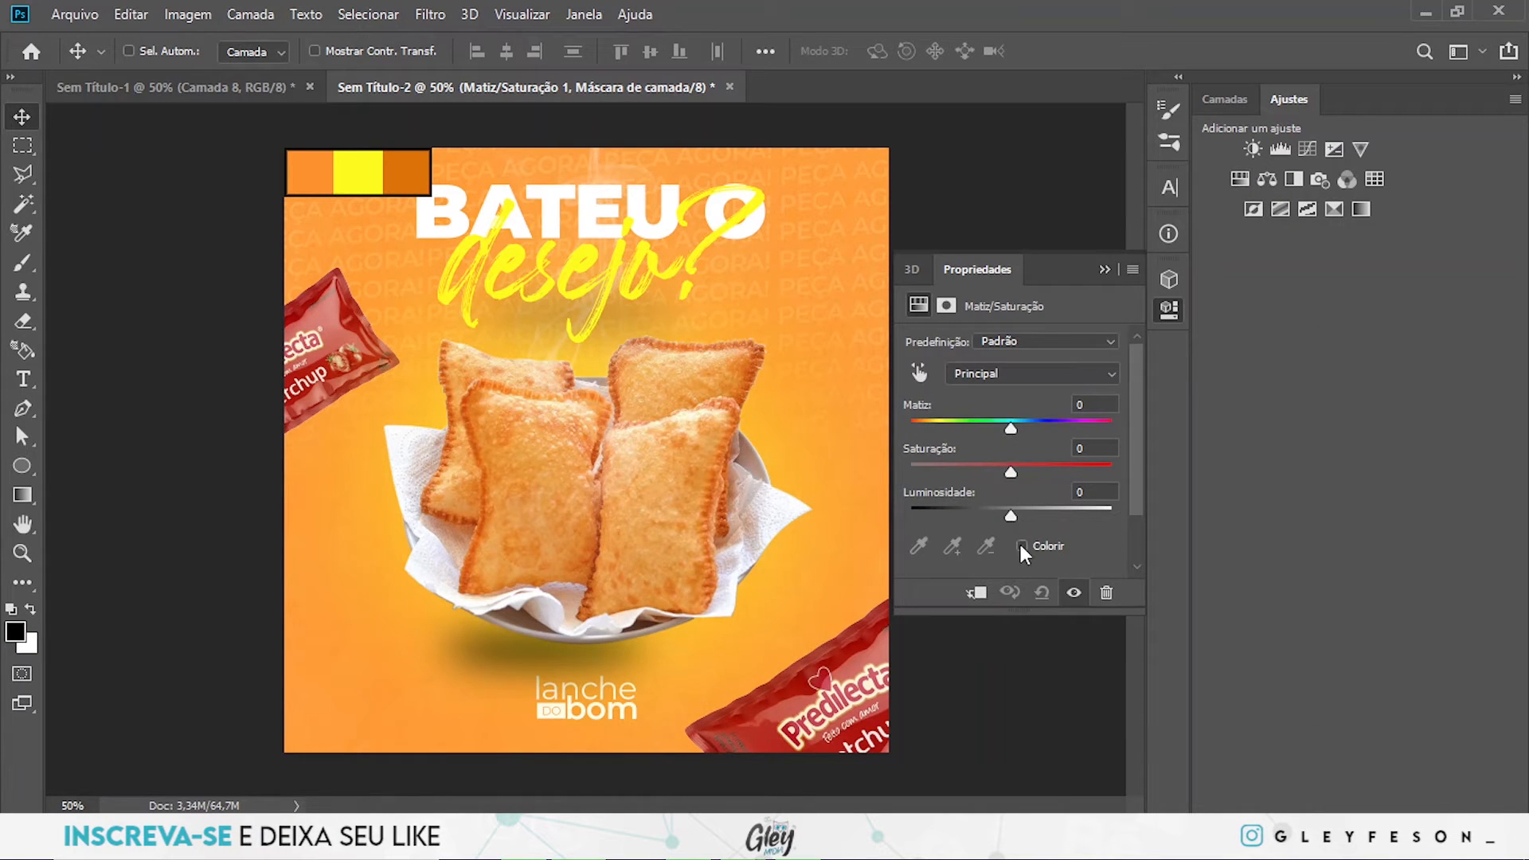
left_click(1022, 546)
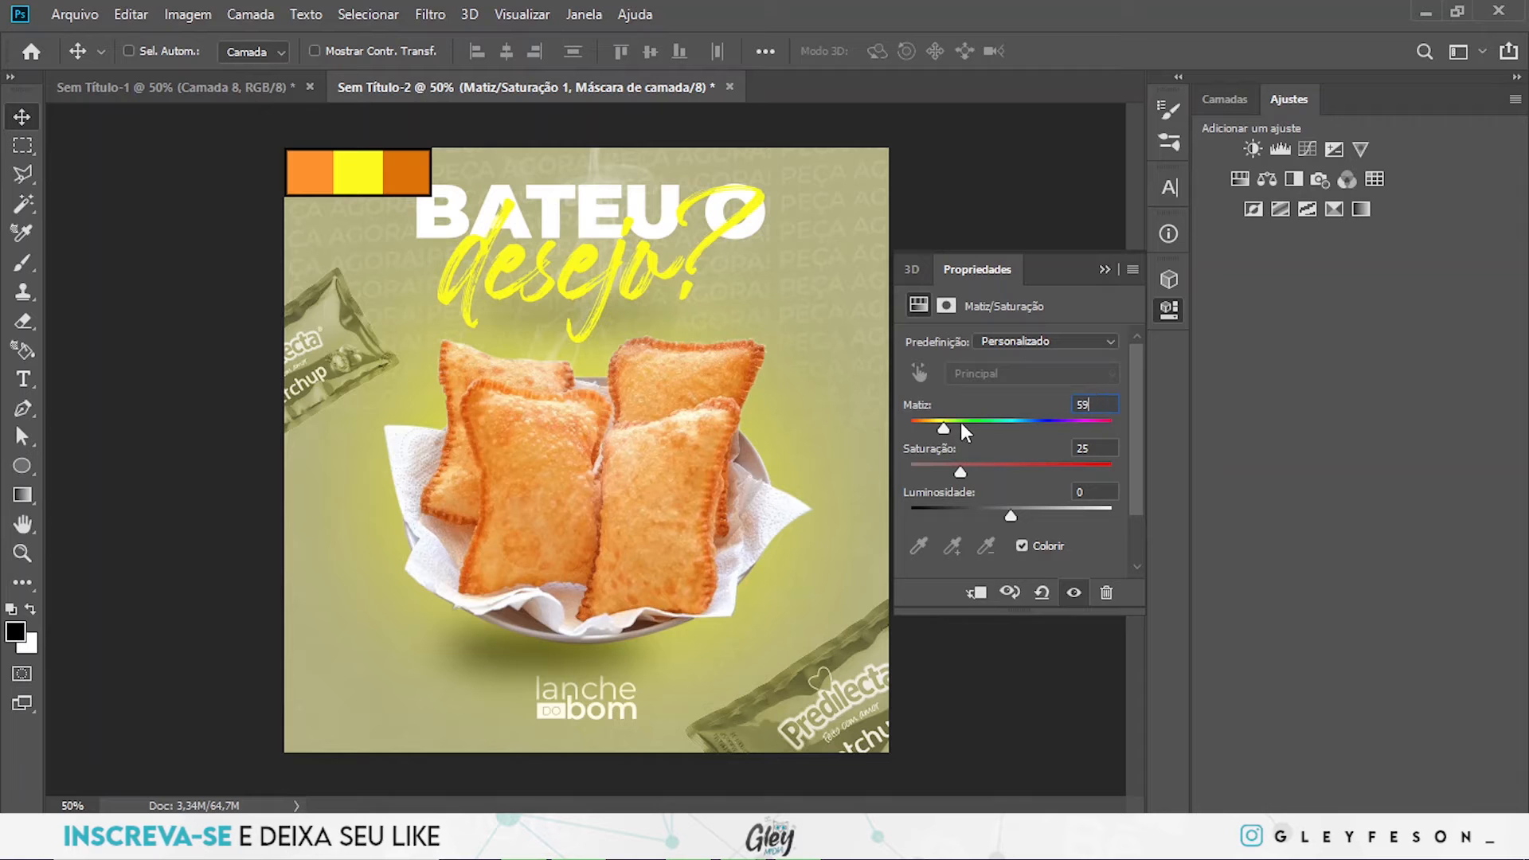
left_click_drag(938, 430, 930, 429)
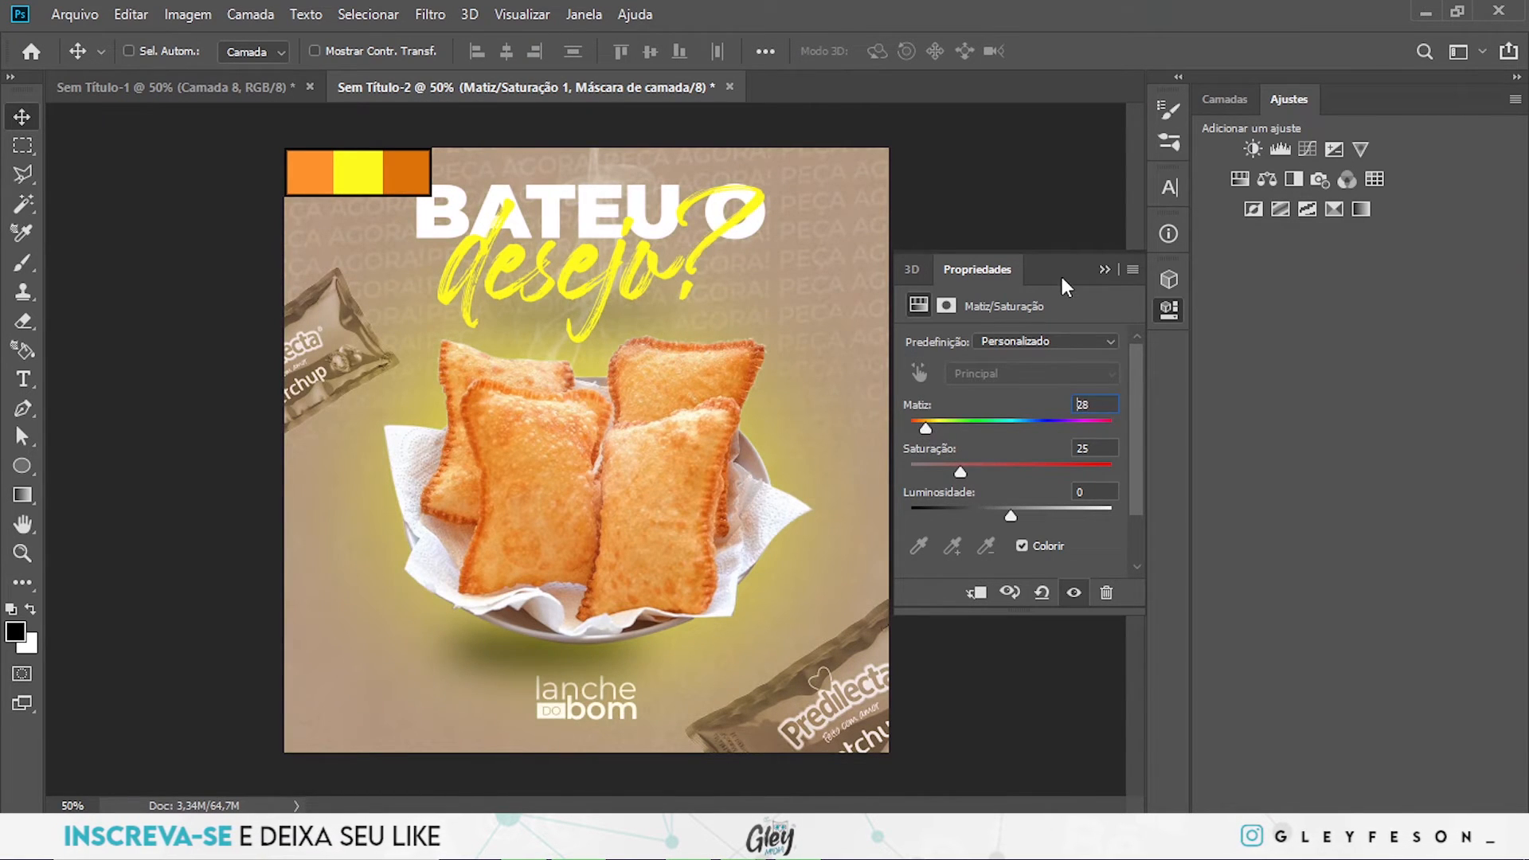
left_click(1235, 110)
scroll(1406, 557, "down", 2)
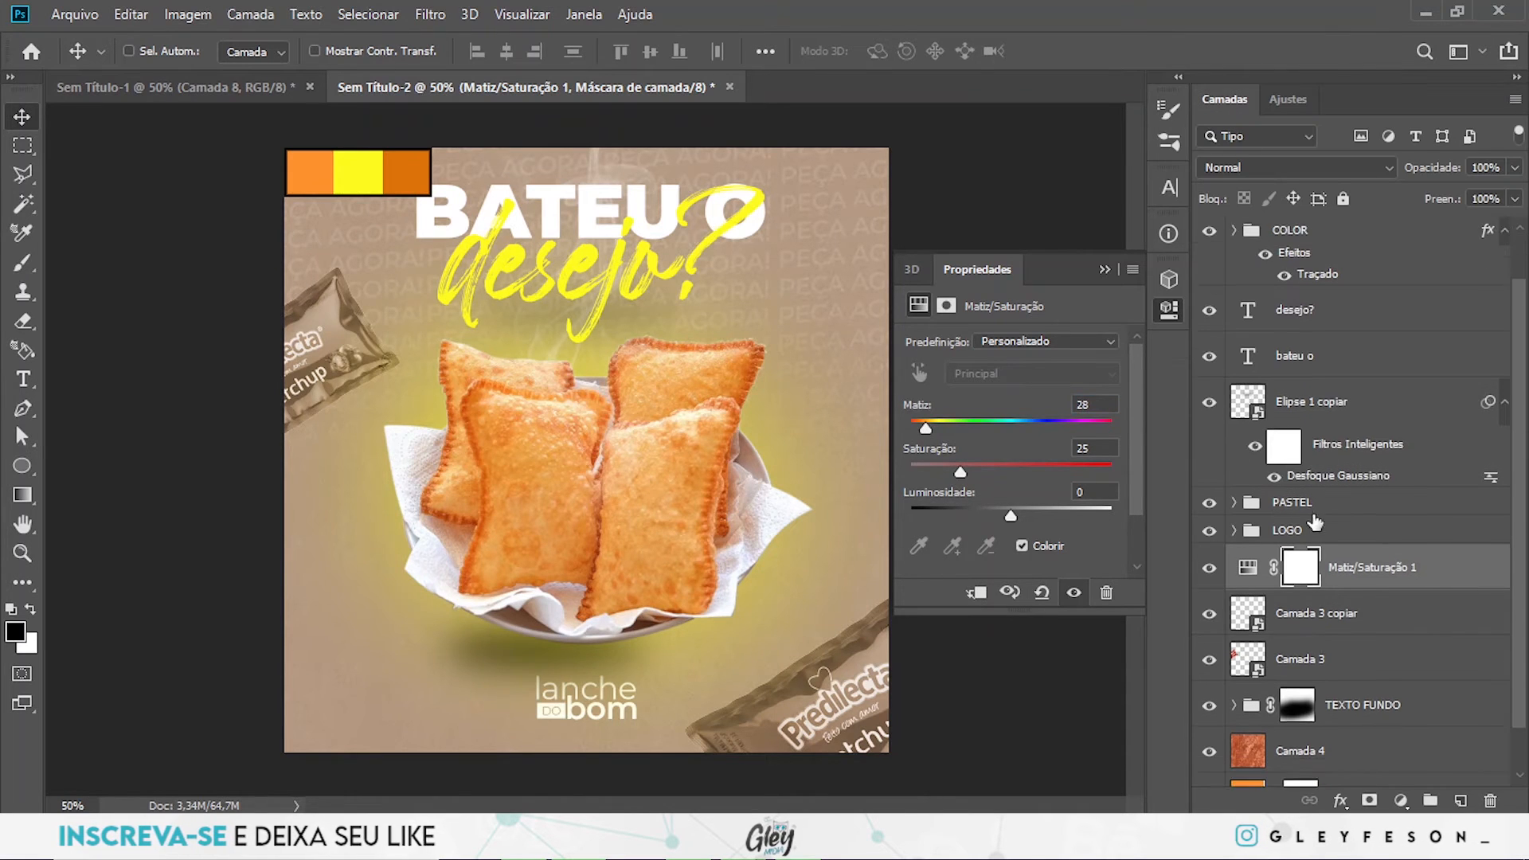
- Set the Hue/Saturation adjustment's saturation to 82 and lightness to +2, and clip it to Camada 3 copiar
left_click(1208, 590)
left_click(1208, 589)
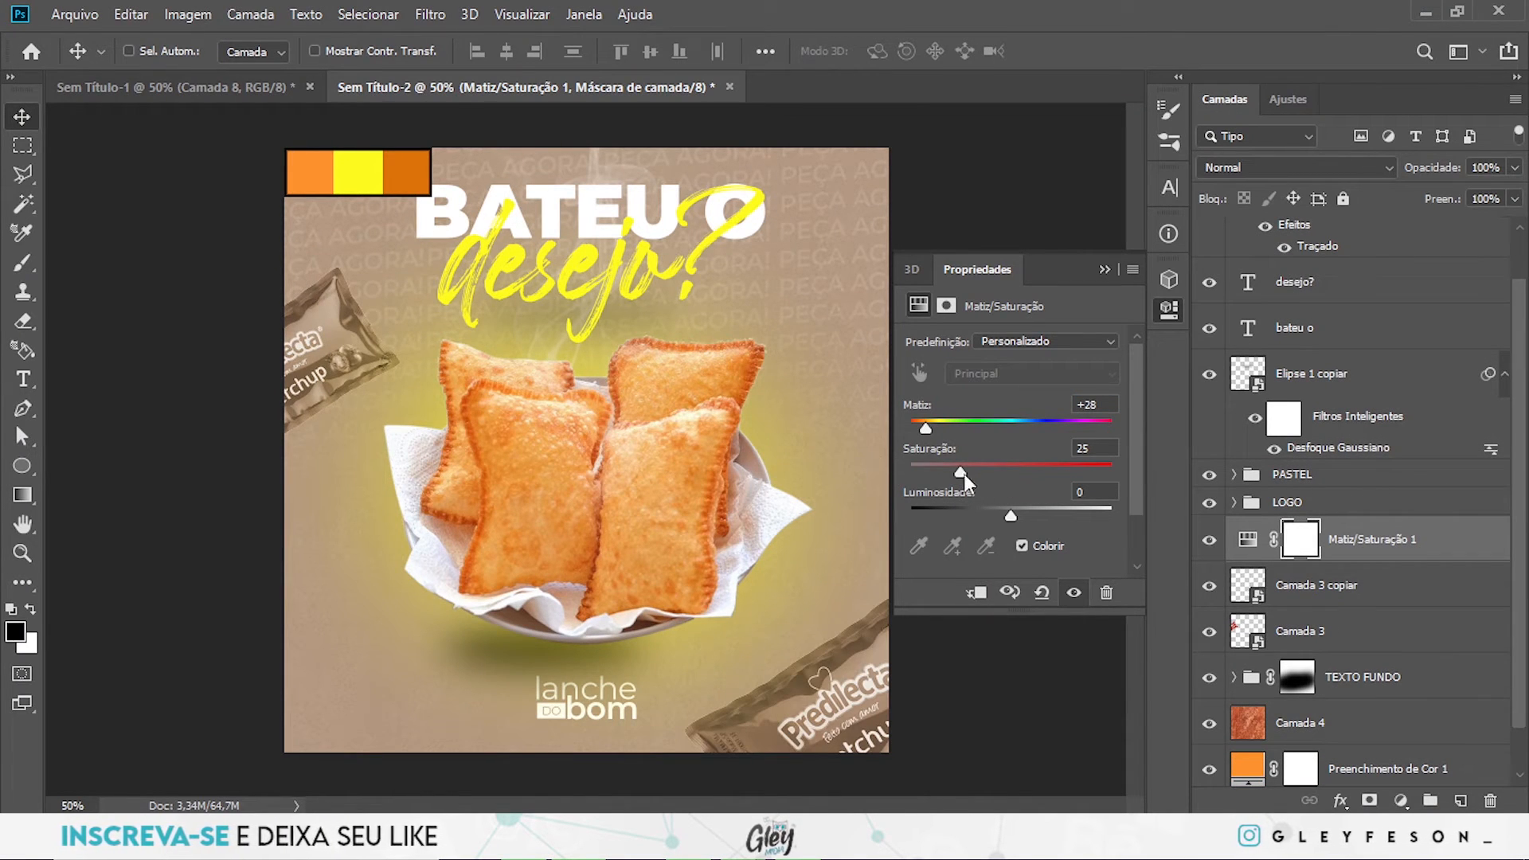
left_click_drag(962, 471, 1000, 472)
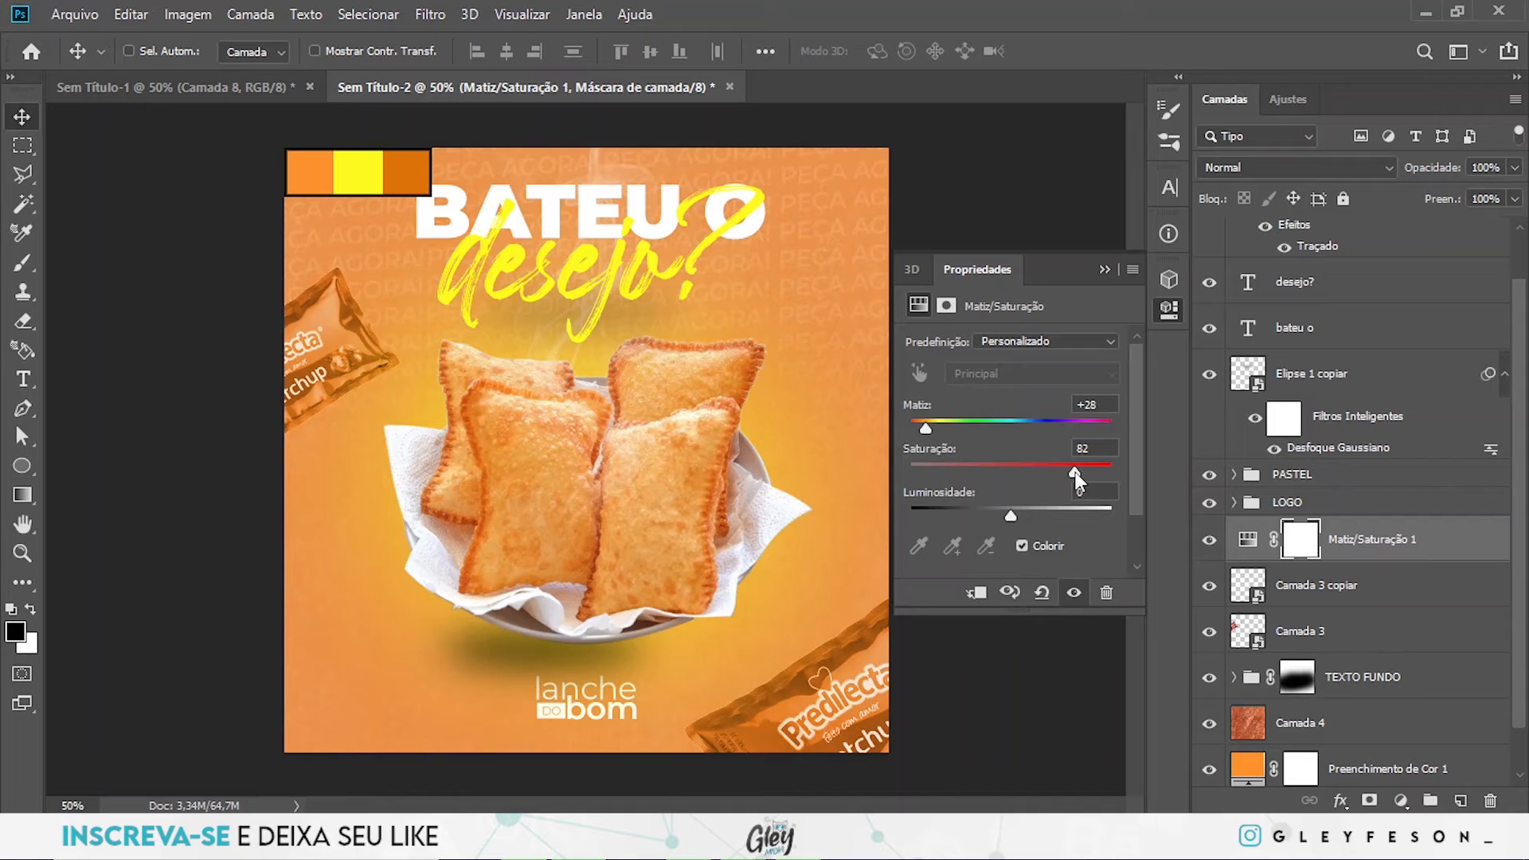
left_click_drag(1012, 515, 1013, 514)
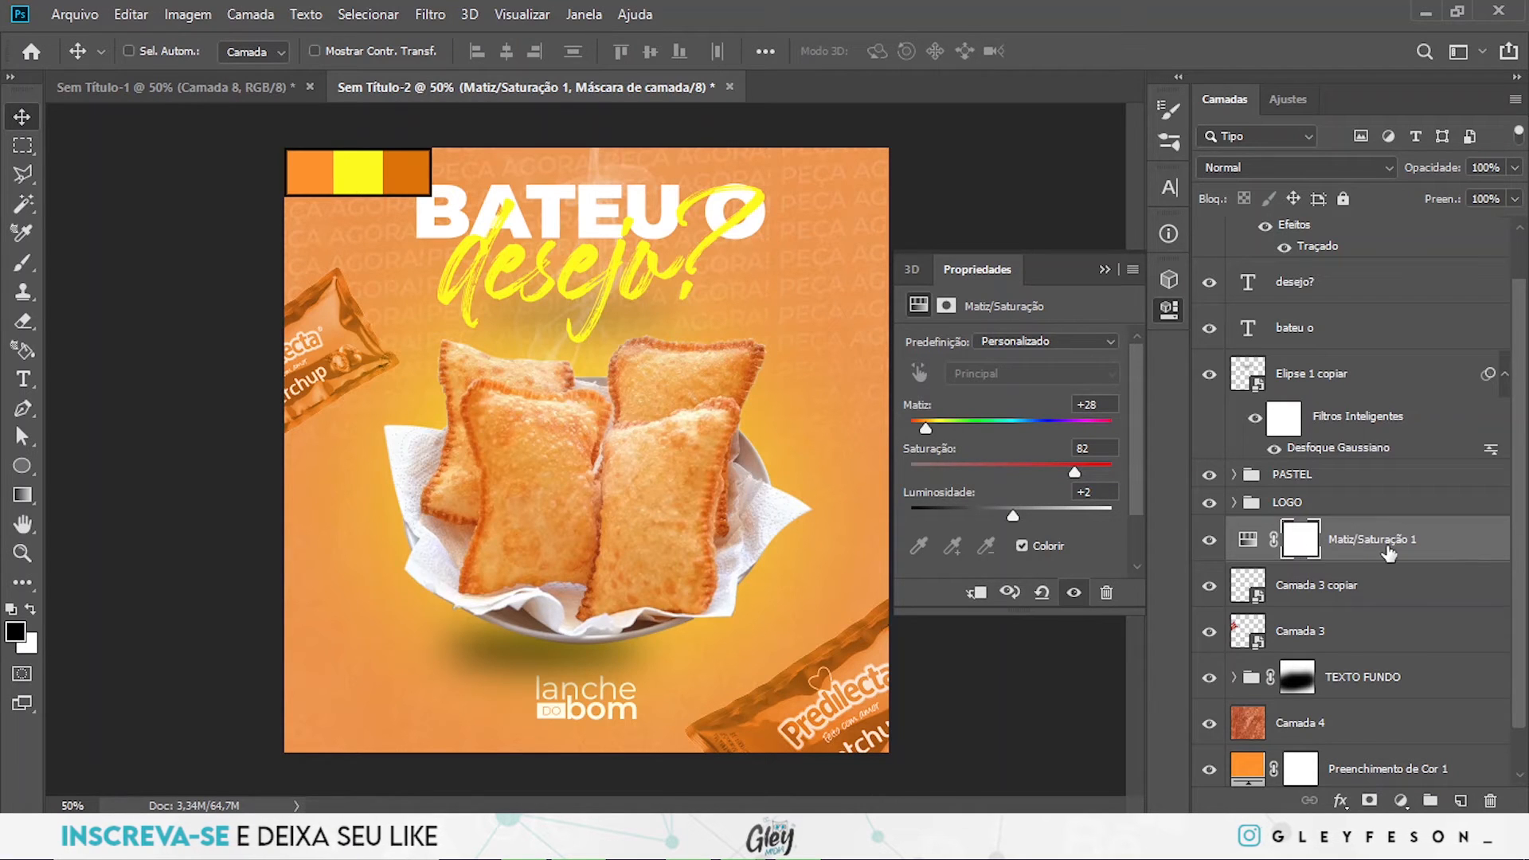
right_click(1478, 548)
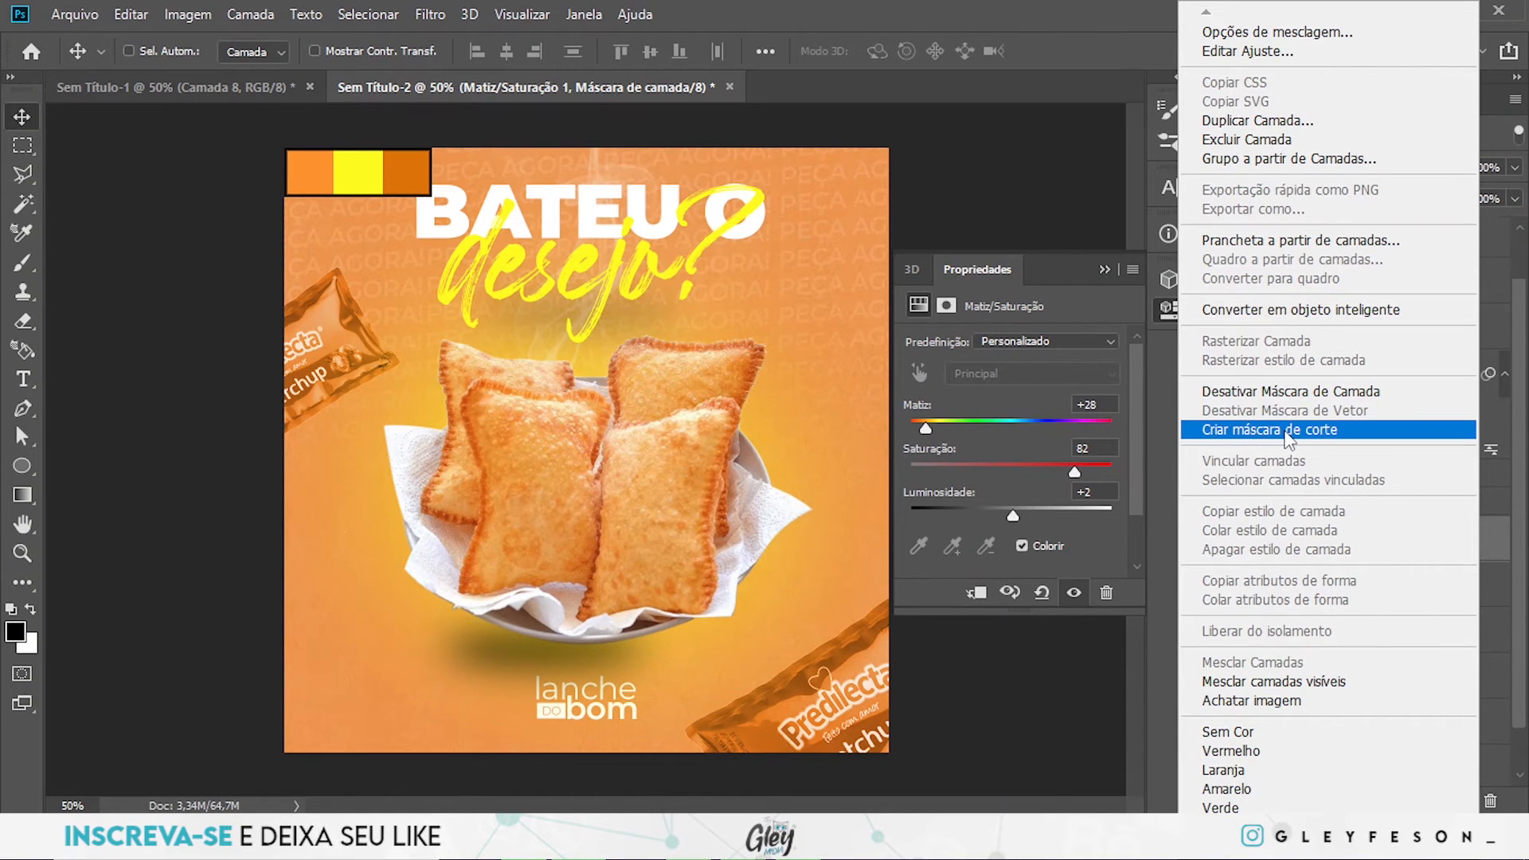
left_click(1288, 434)
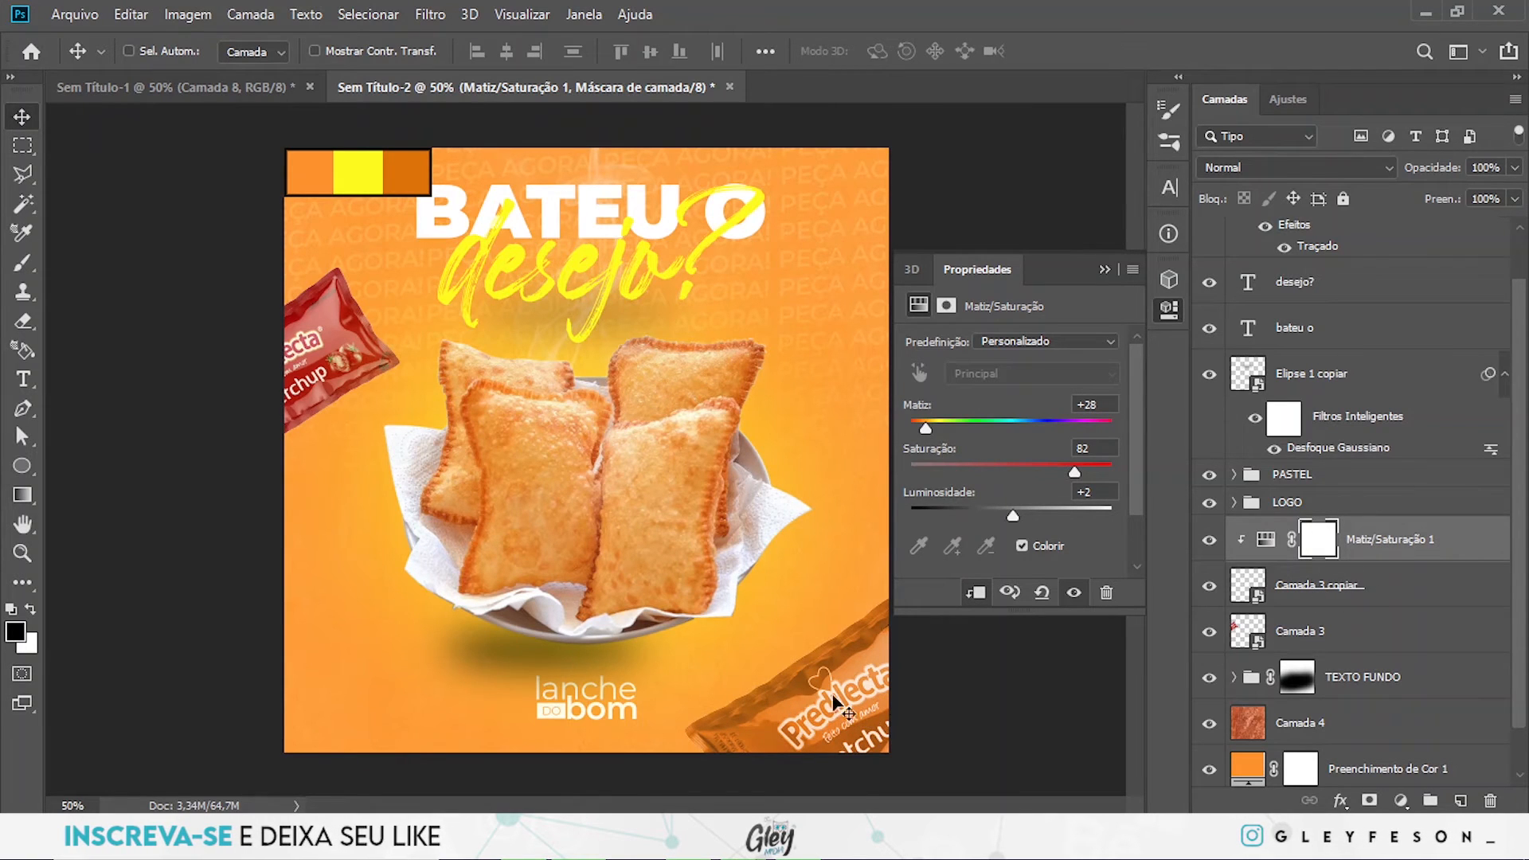
- Duplicate the Matiz/Saturação 1 adjustment to directly above Camada 3 and clip the copy to that layer
left_click(1416, 591)
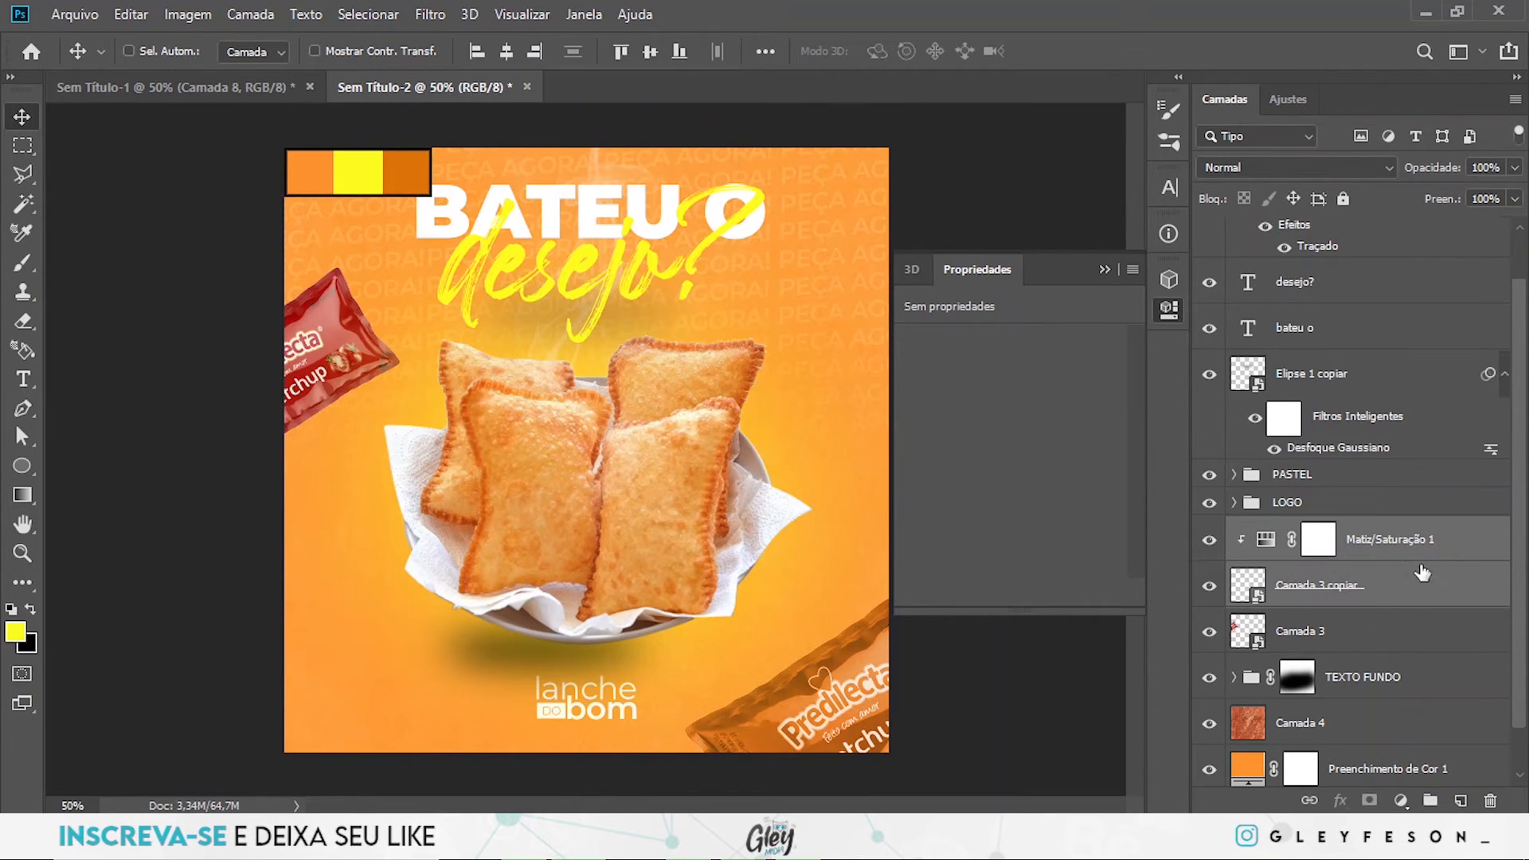
left_click(1426, 555)
left_click_drag(1419, 548, 1434, 613)
right_click(1465, 637)
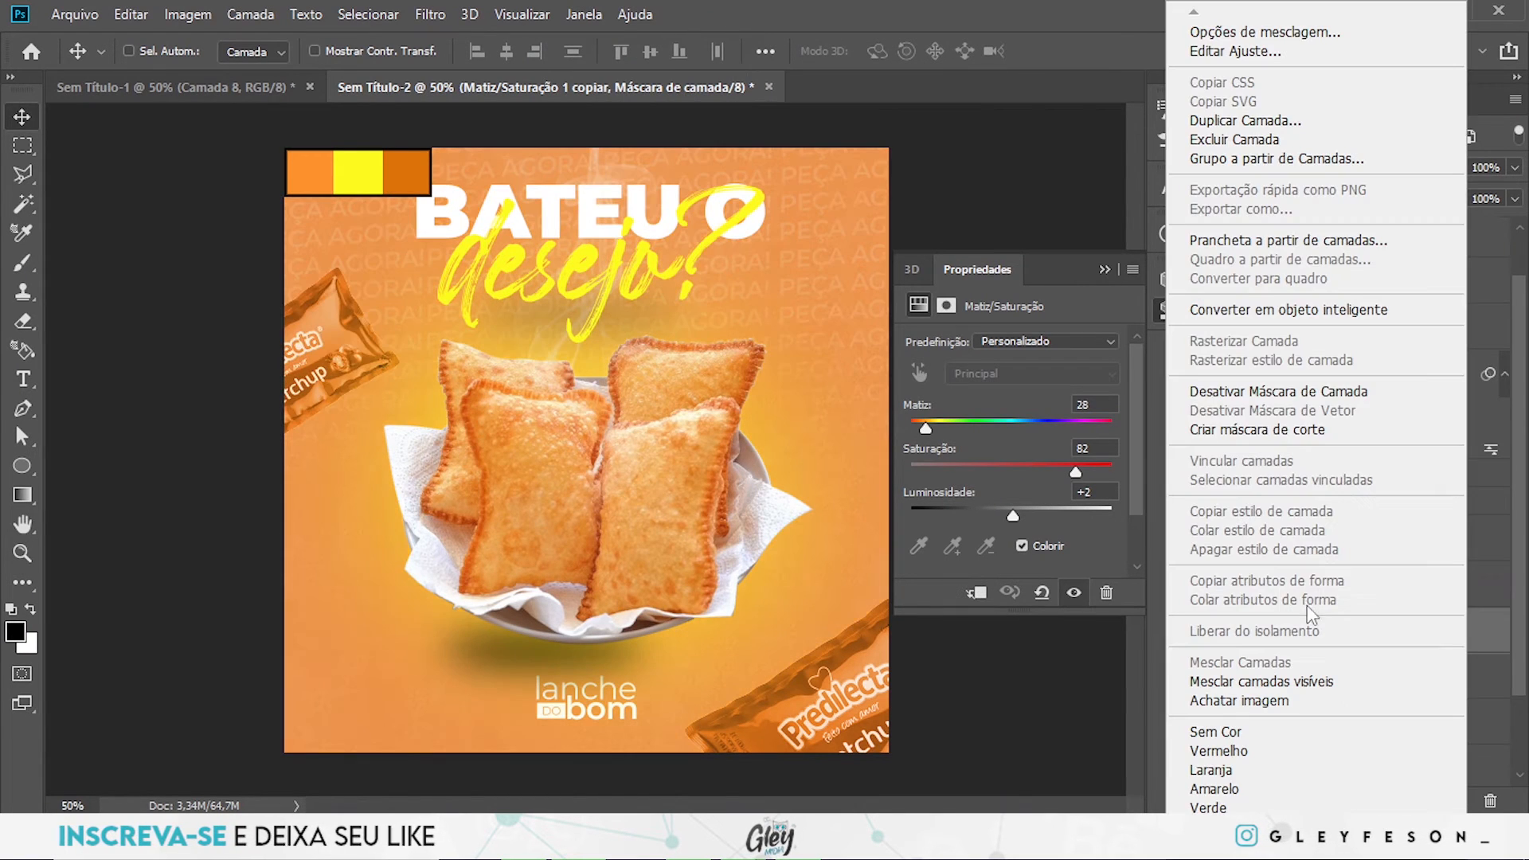
left_click(1251, 430)
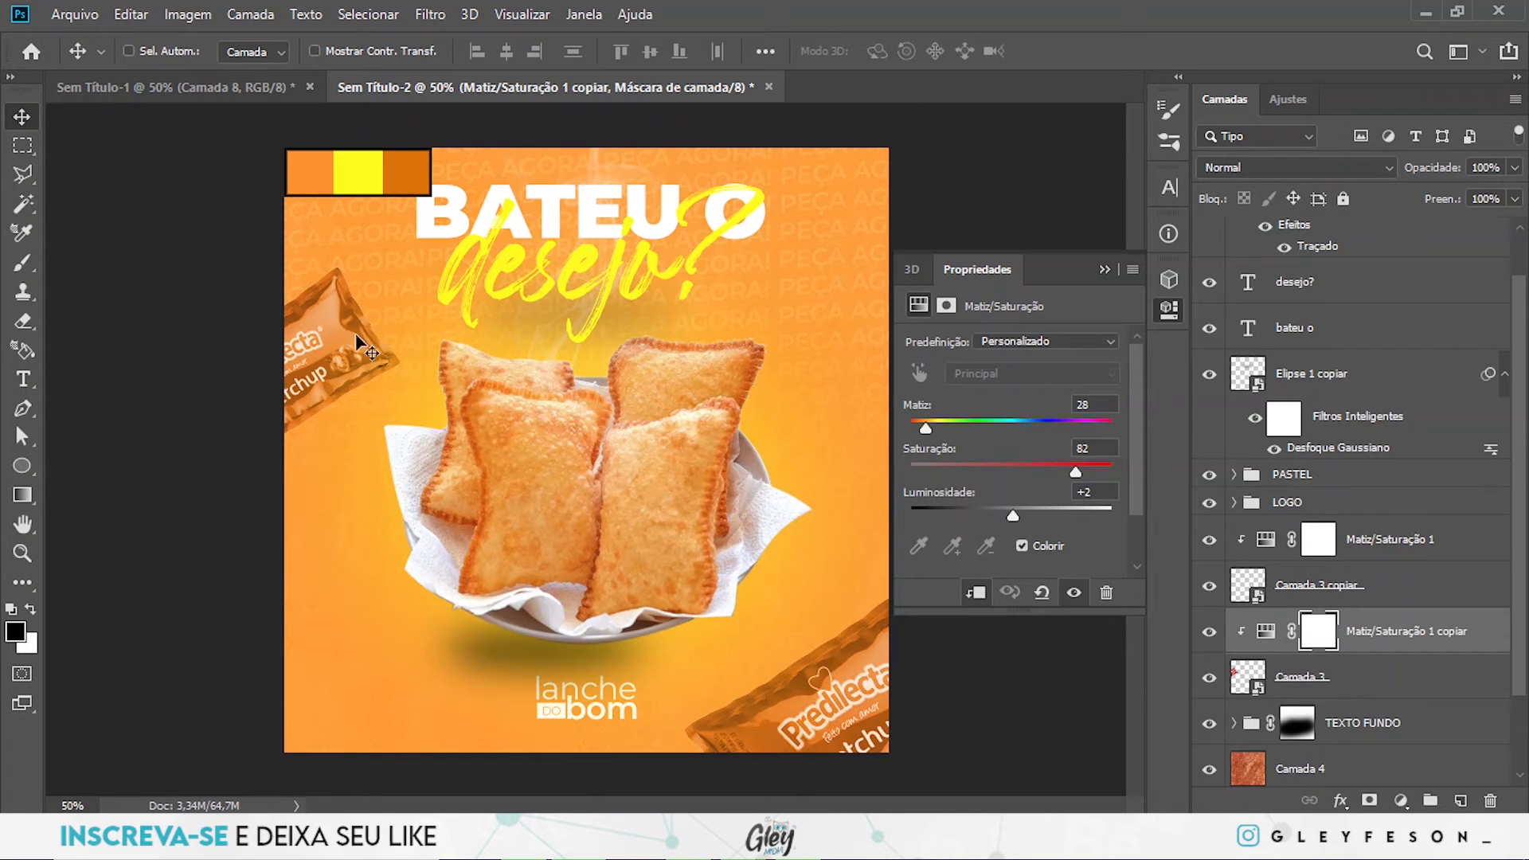
left_click(1104, 270)
- Apply a Motion Blur to Camada 3 copiar with a 14° angle and a distance of 27 pixels
scroll(1361, 549, "down", 1)
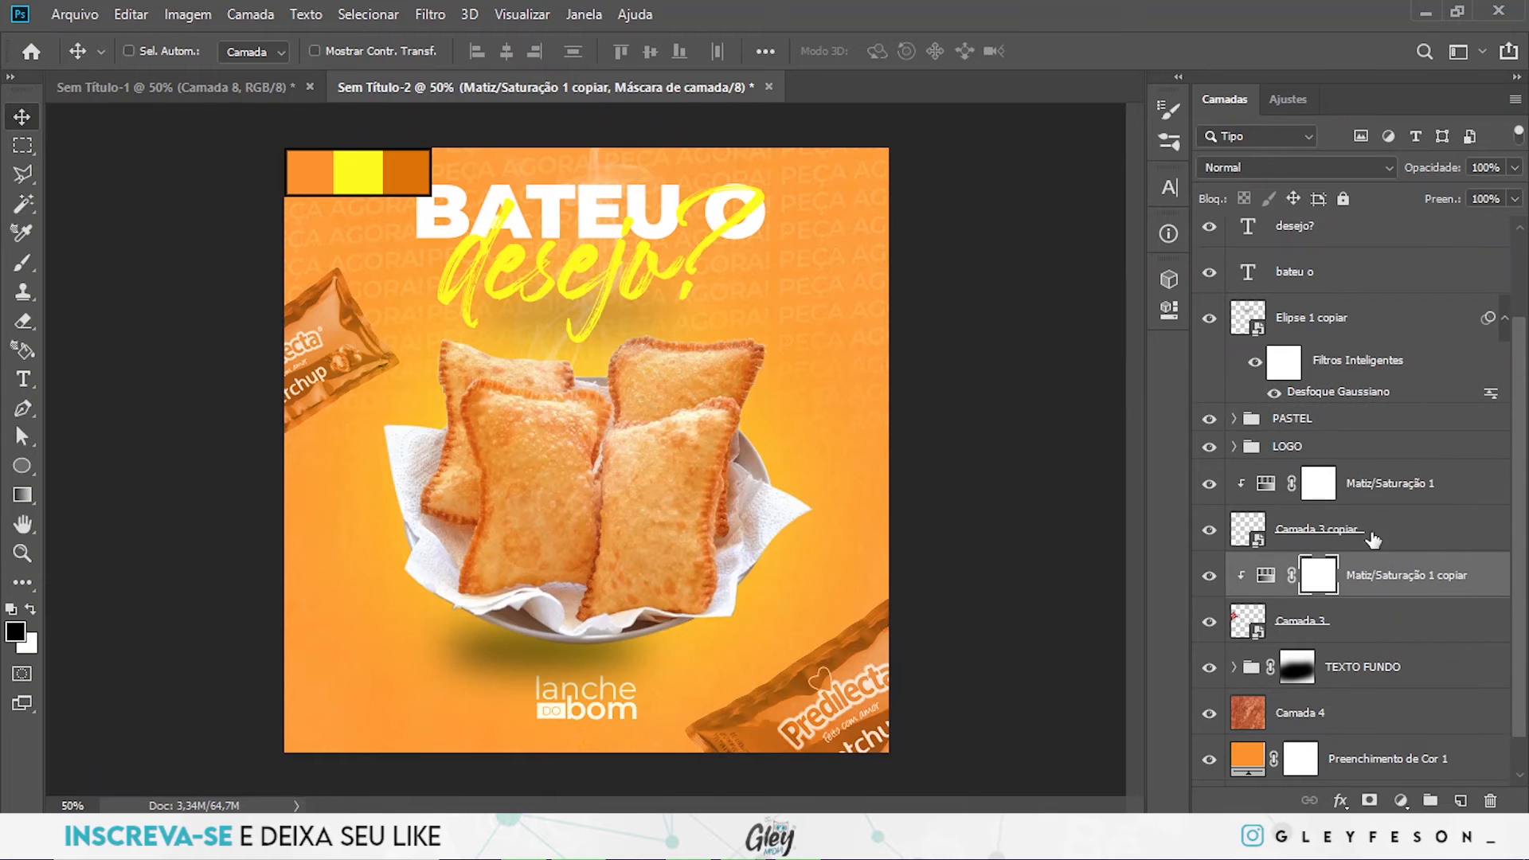
left_click(1373, 539)
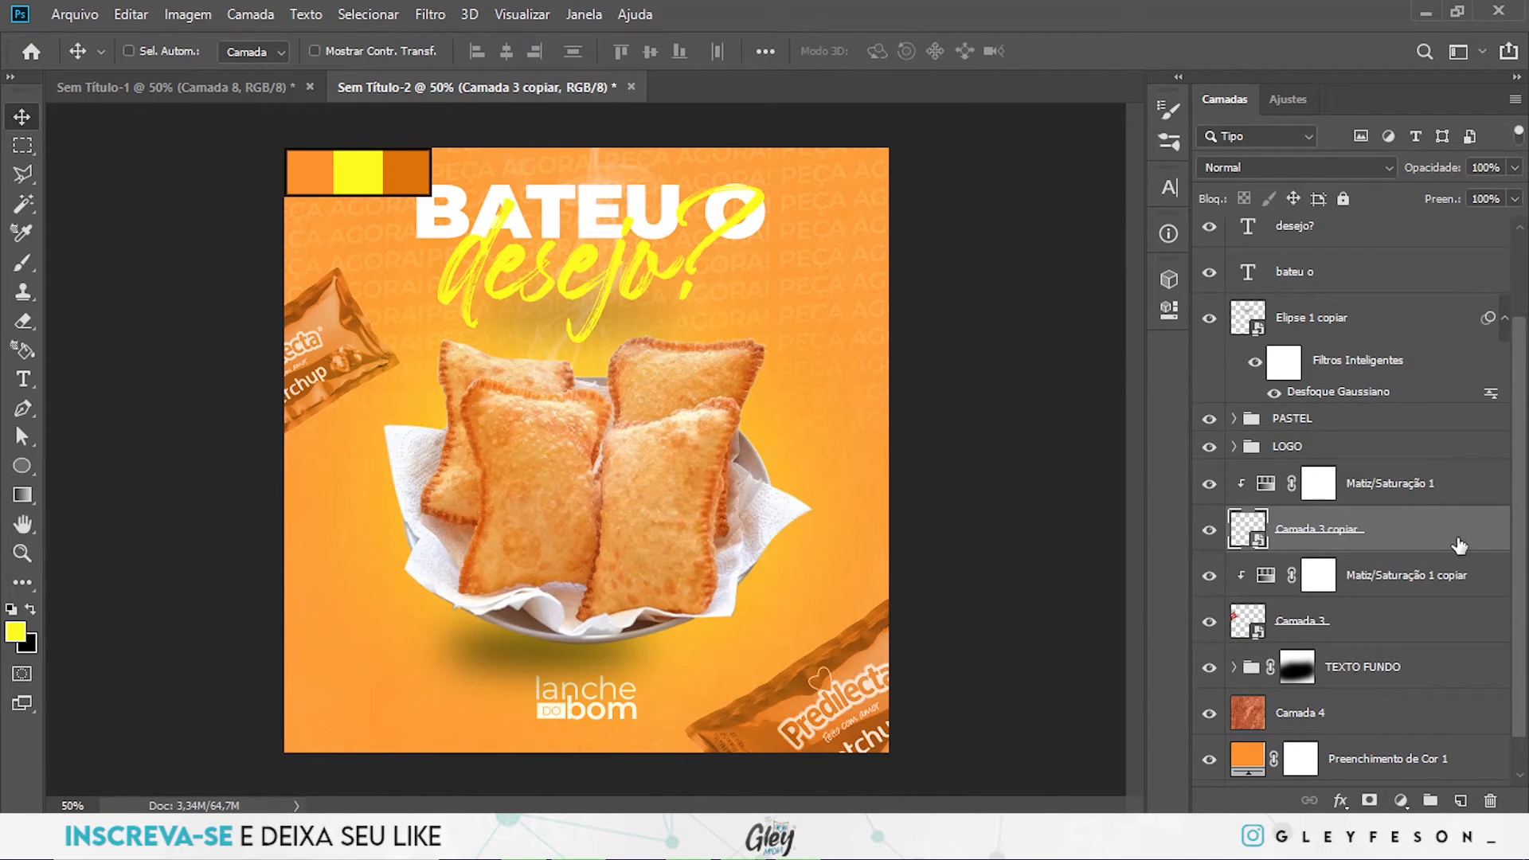
left_click(430, 14)
mouse_move(574, 269)
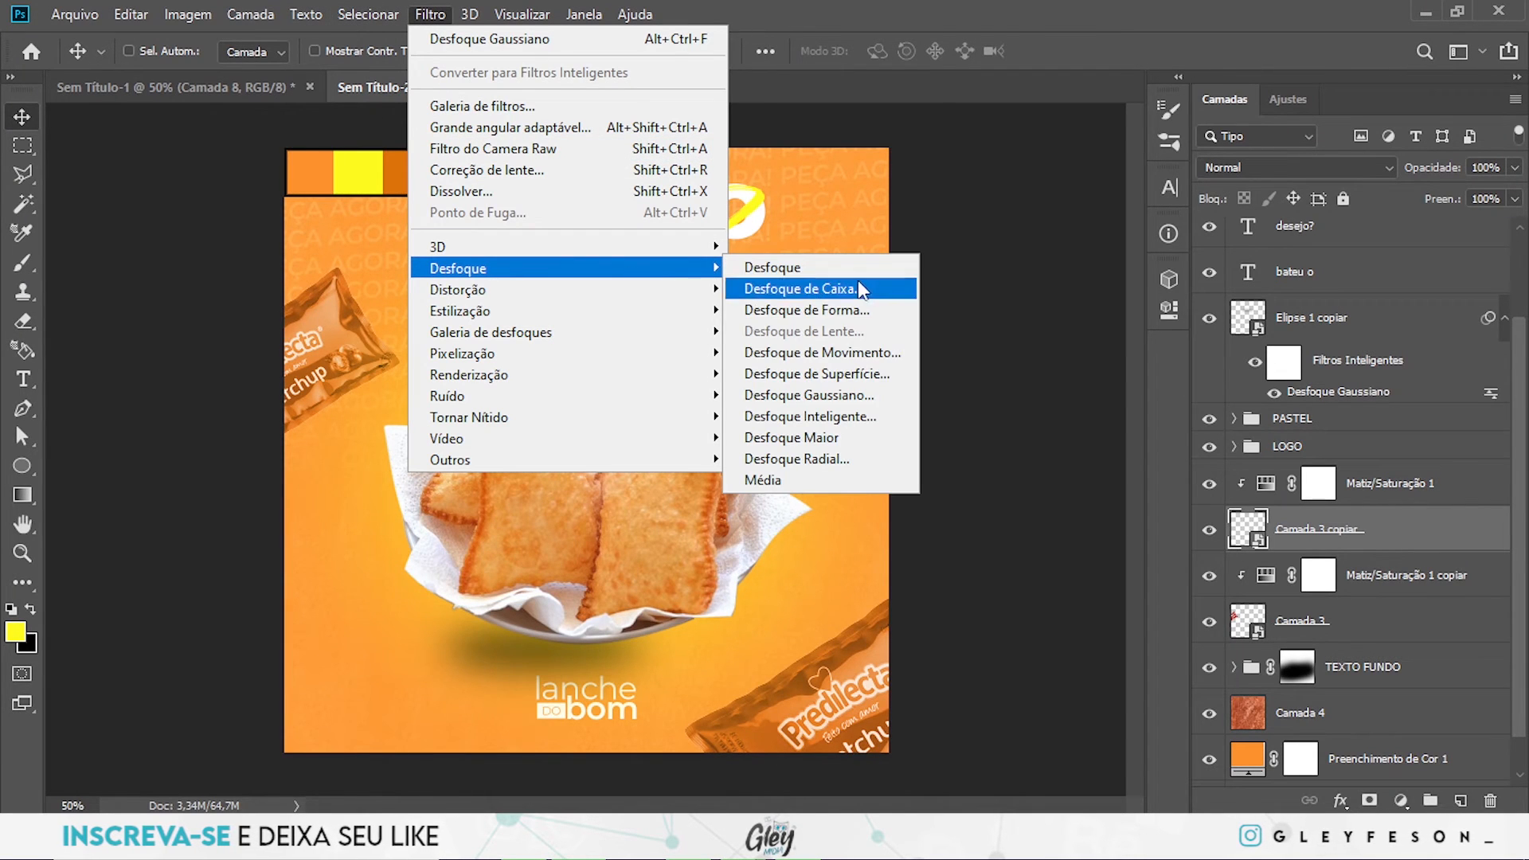
left_click(854, 354)
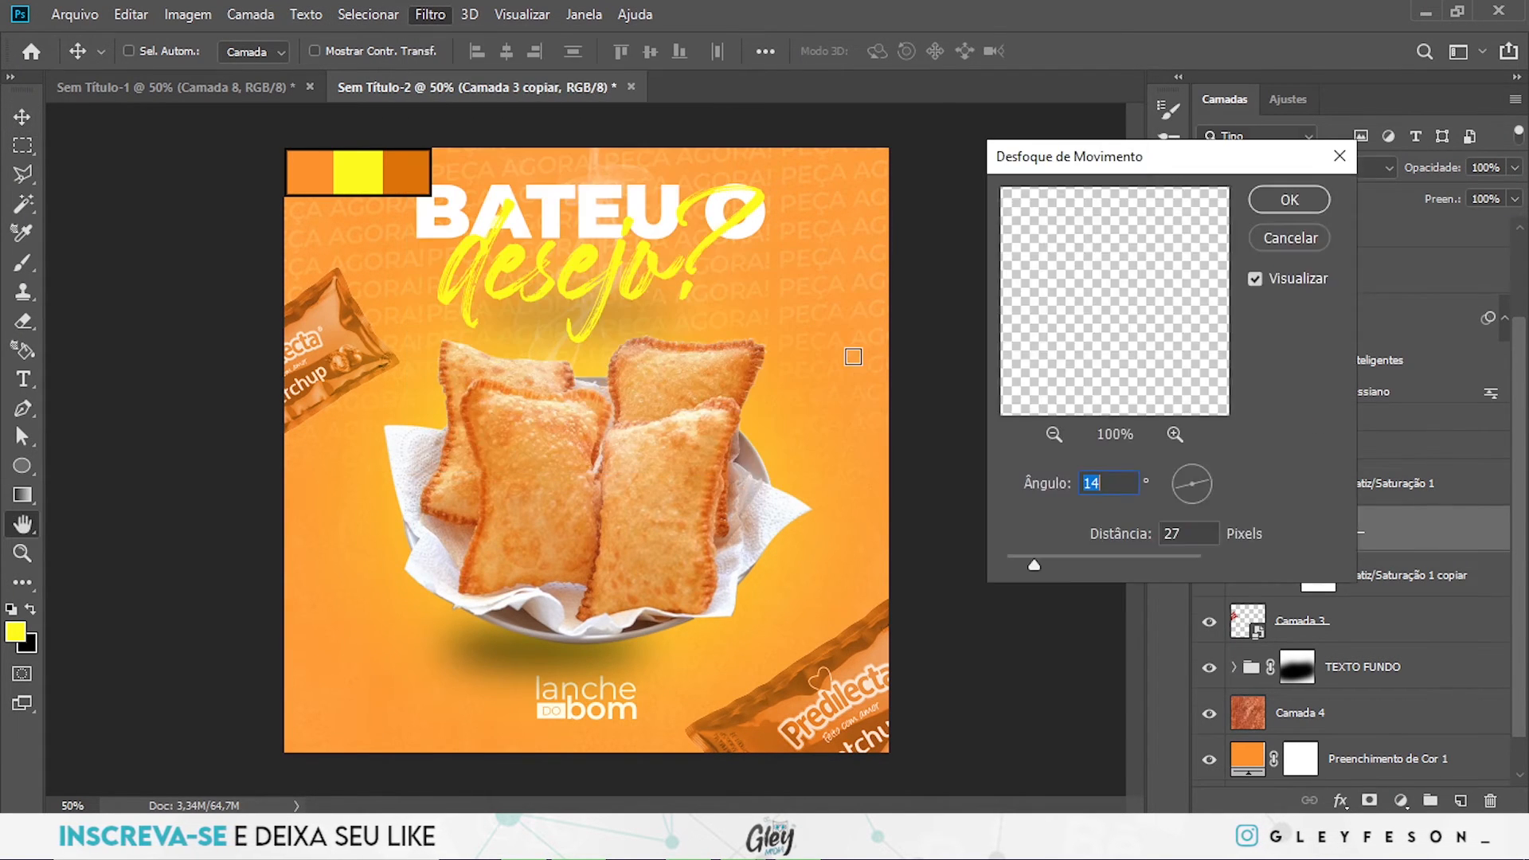
left_click(1283, 207)
- Apply a Motion Blur with a 14° angle and 27-pixel distance to the Camada 3 sachet
left_click(1357, 686)
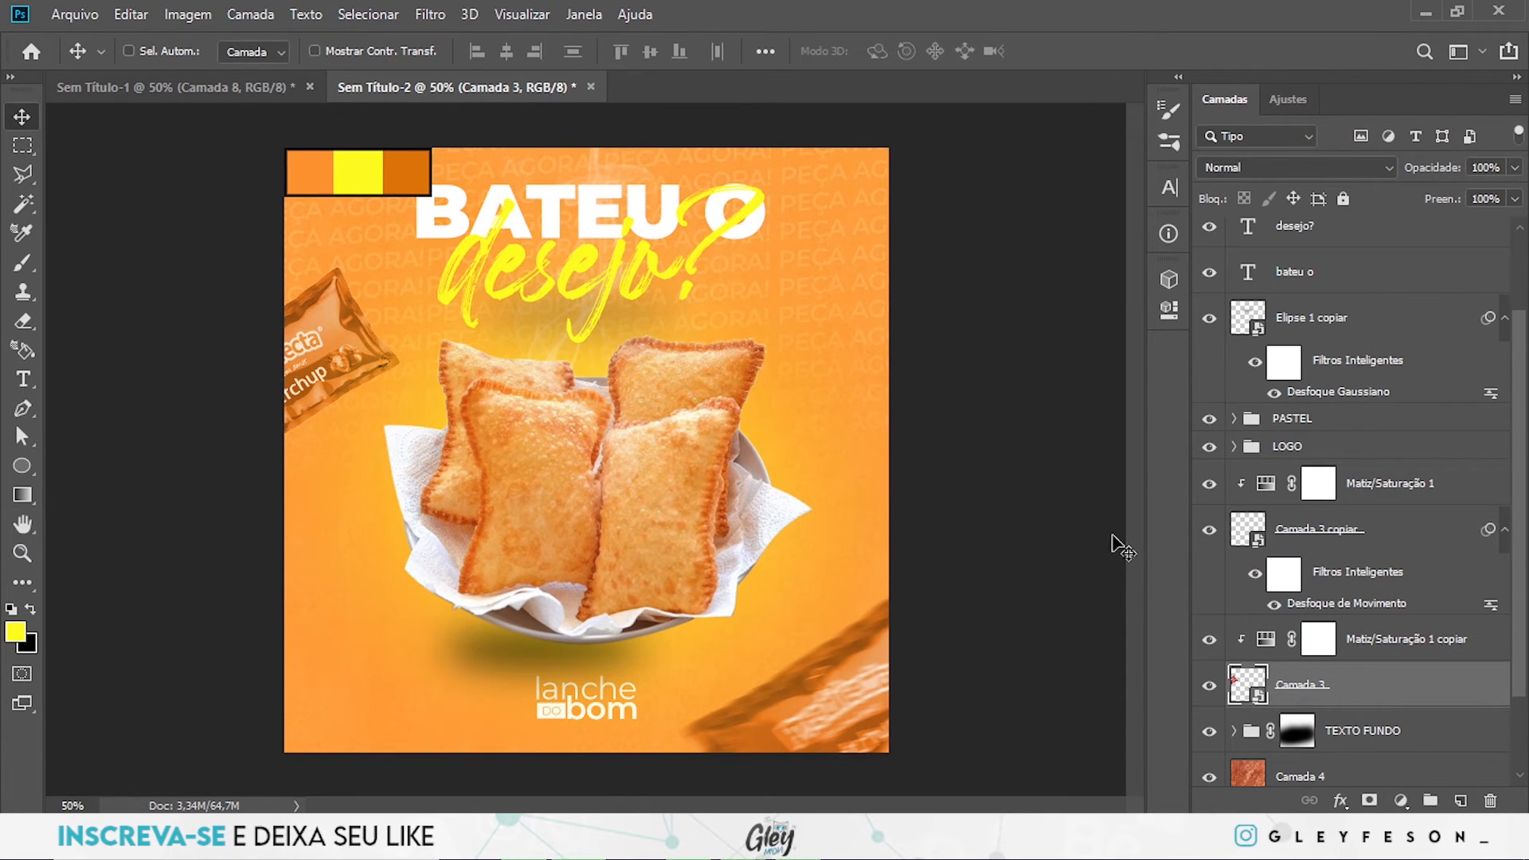
left_click(430, 14)
mouse_move(562, 270)
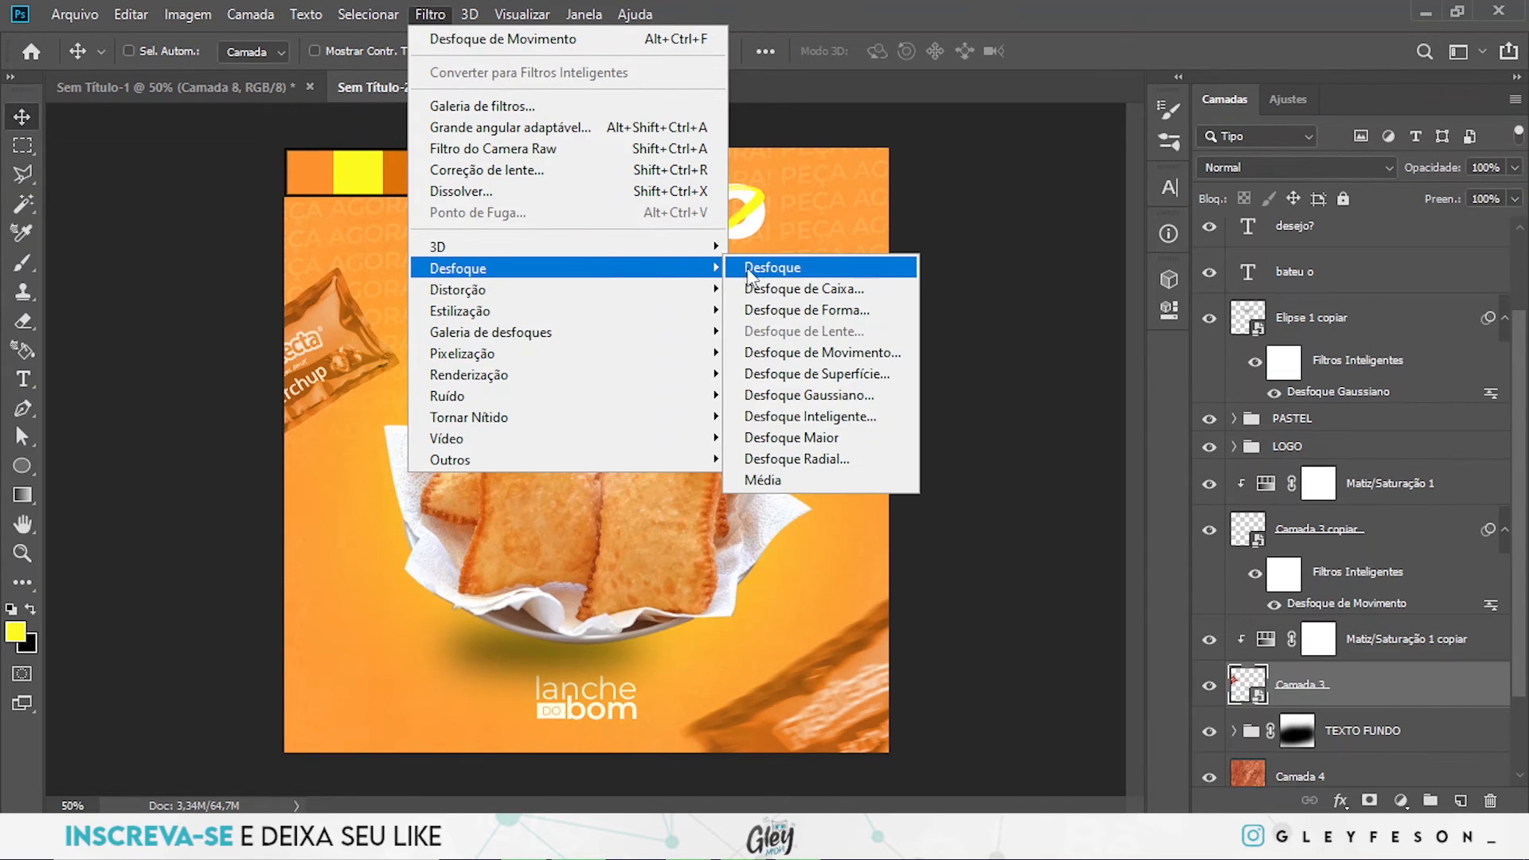
left_click(874, 359)
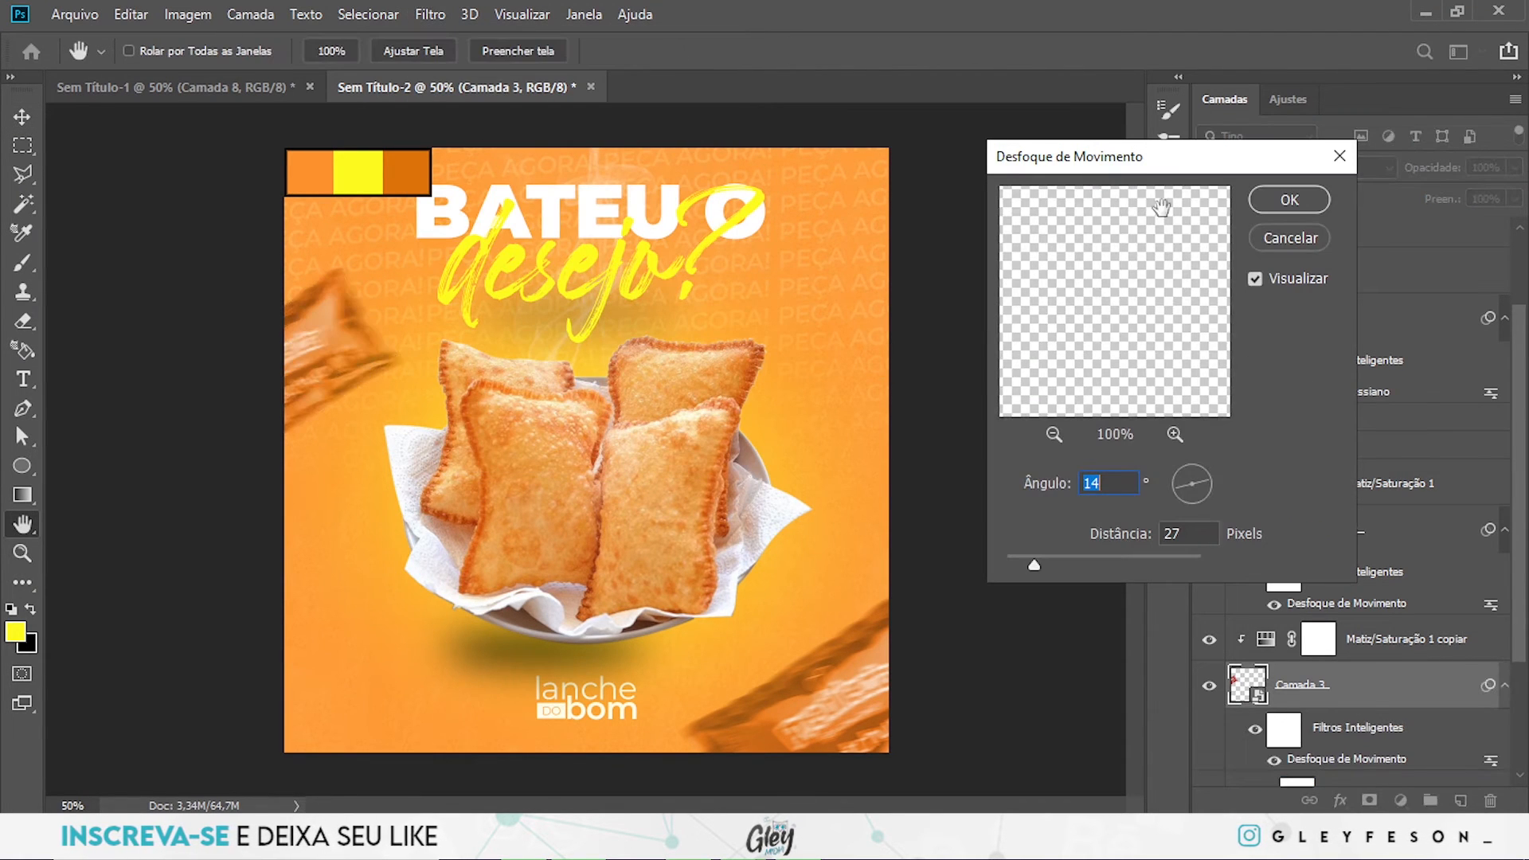
left_click(1289, 200)
- Add a black Multiply drop shadow to Camada 3 with 20% opacity, 22 px distance, 5% spread and 40 px size
scroll(1346, 617, "down", 2)
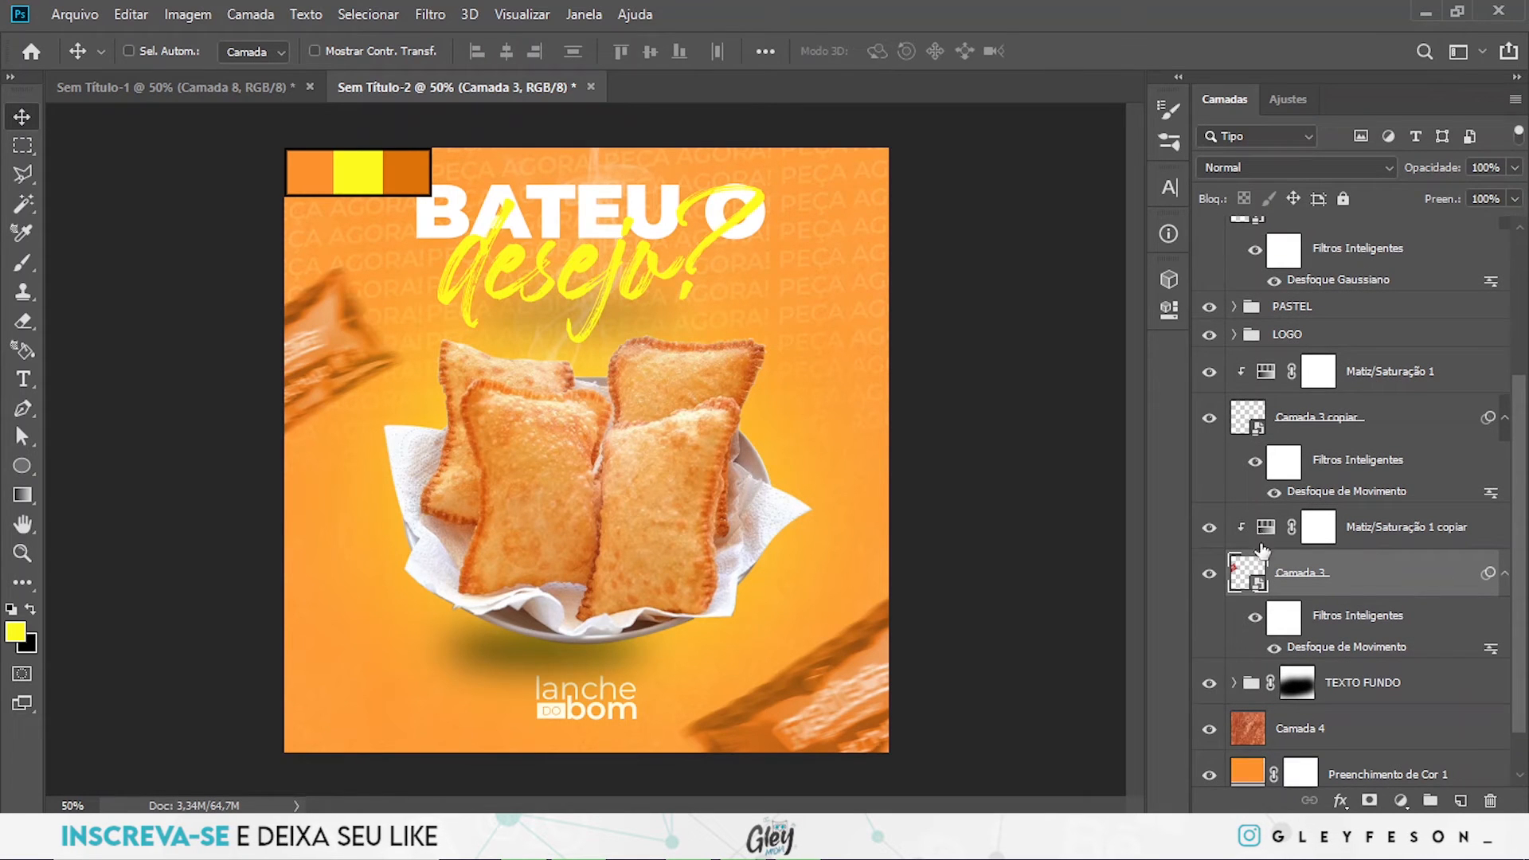
double_click(1447, 587)
left_click(658, 568)
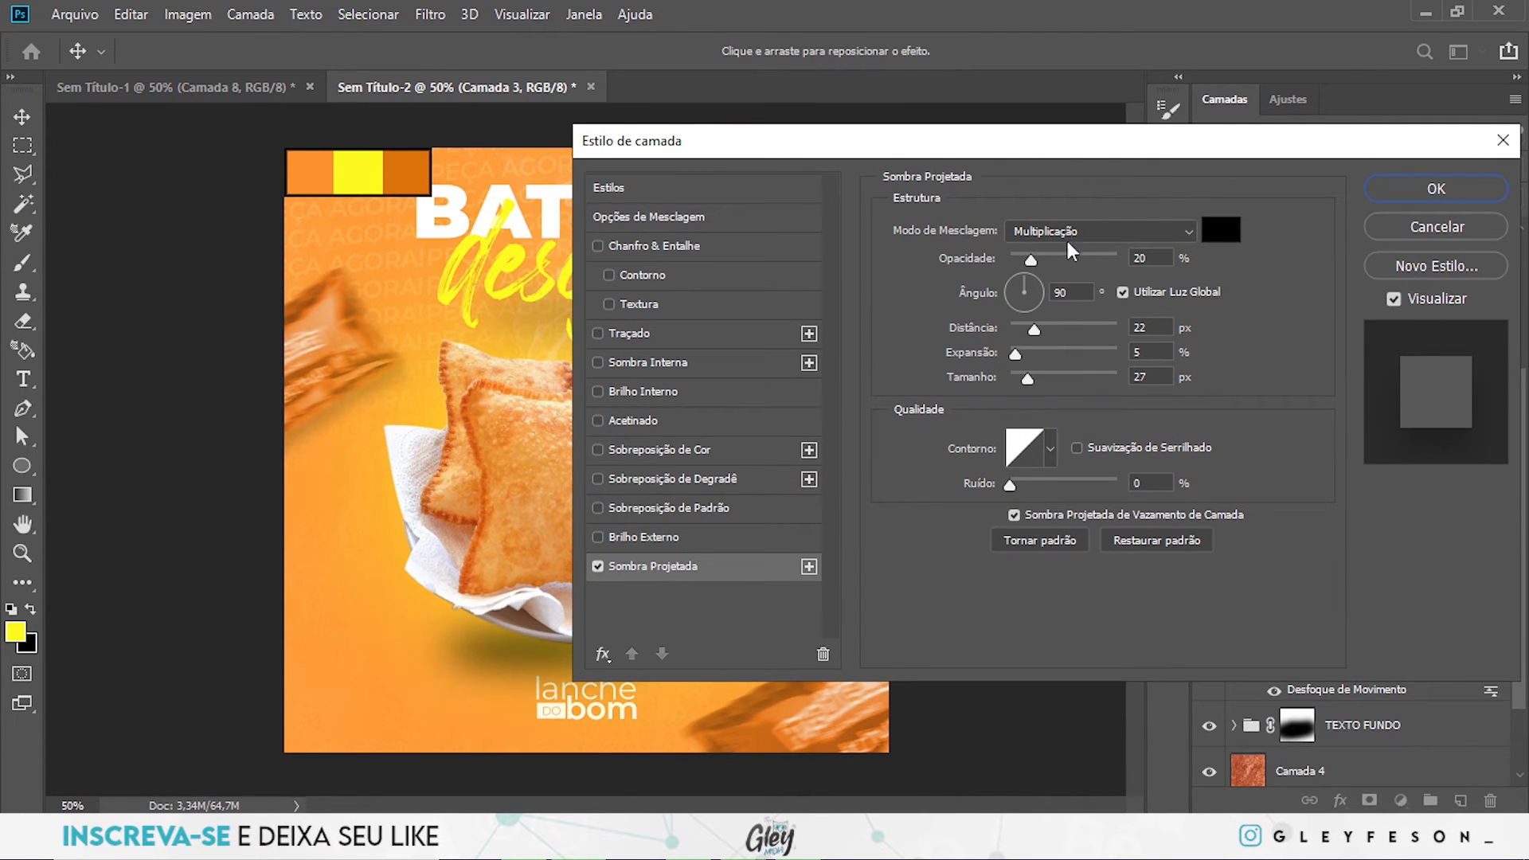
left_click_drag(1028, 379, 1035, 380)
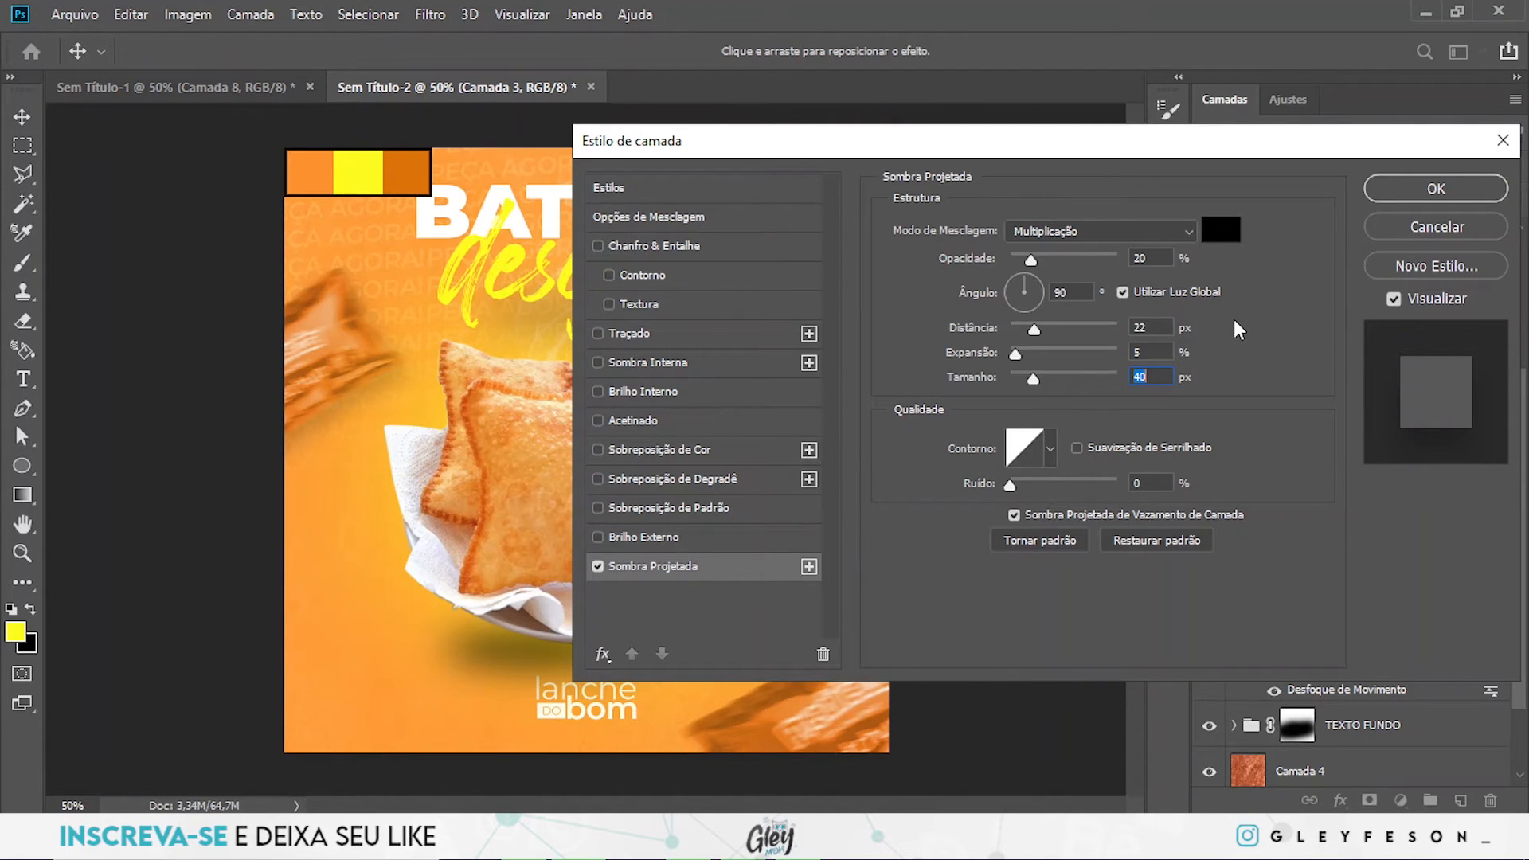
left_click(1436, 185)
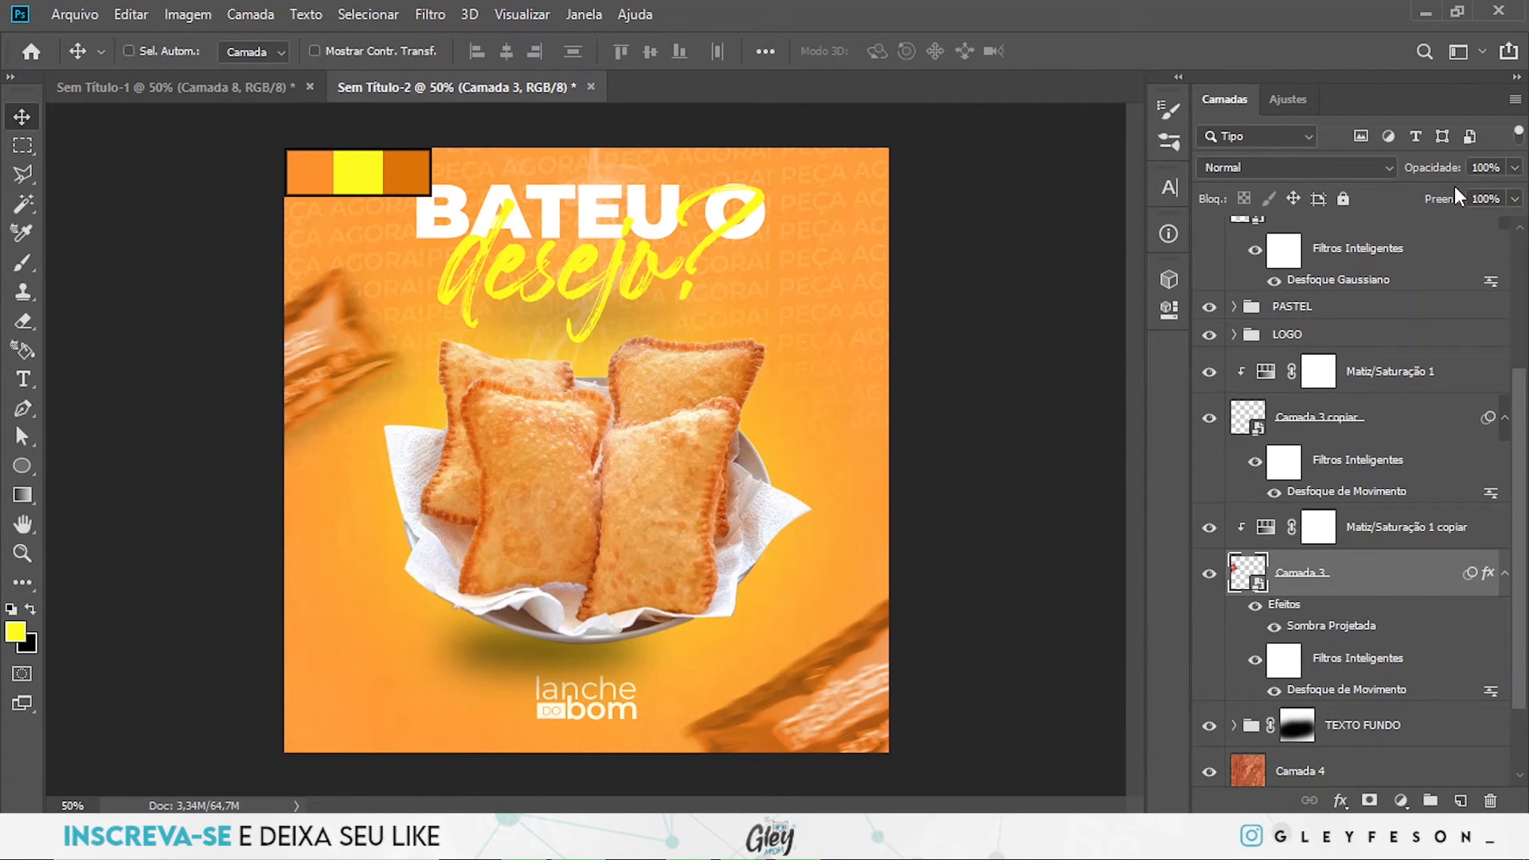
- Give Camada 3 copiar a black Multiply drop shadow with 20% opacity, 90° angle, 22 px distance, 5% spread and 40 px size
left_click(1400, 429)
double_click(1402, 430)
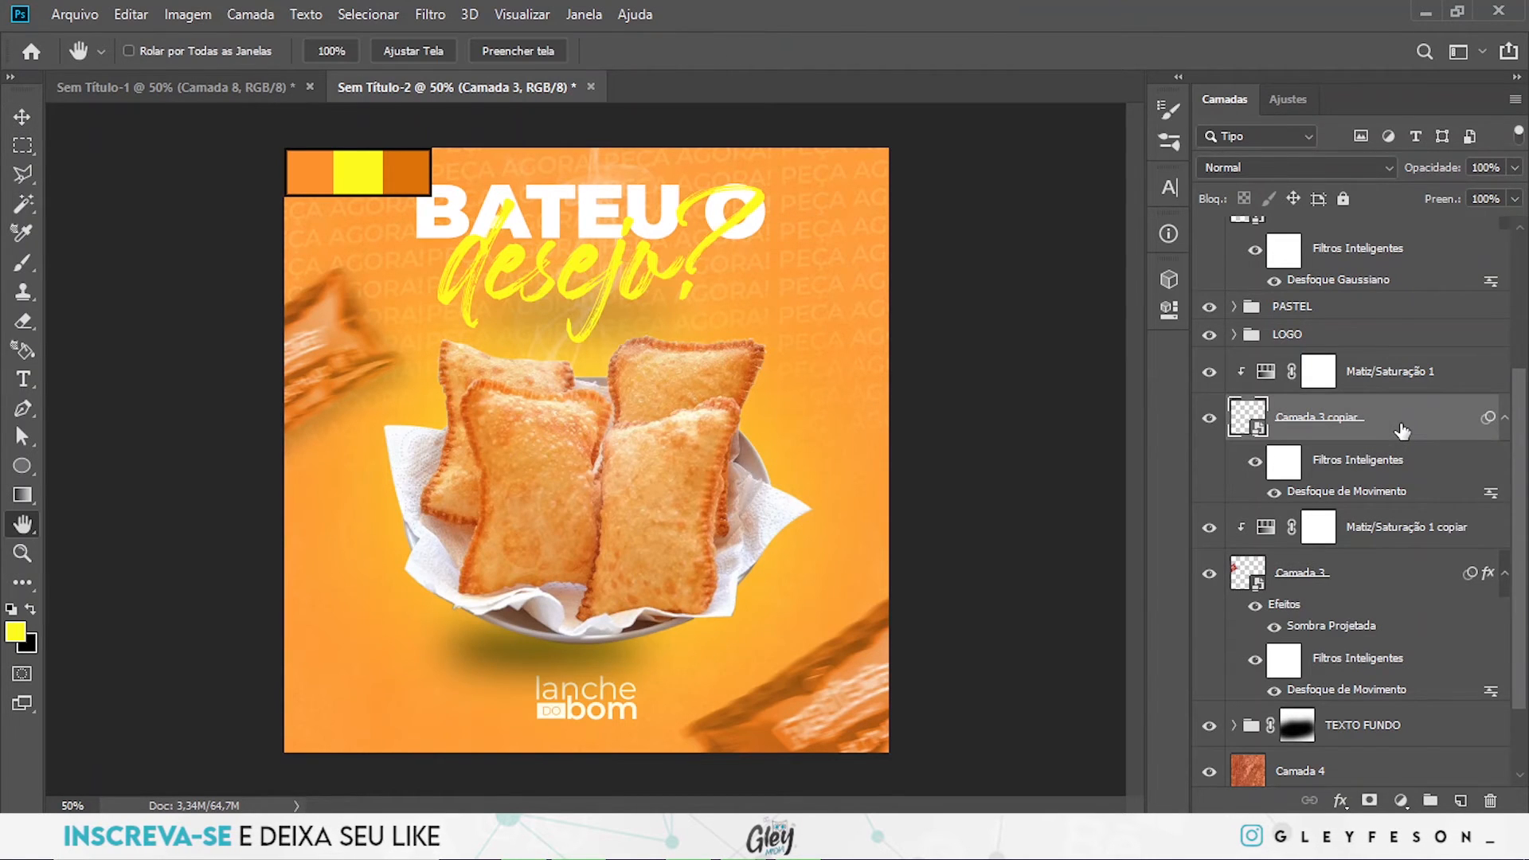
left_click(631, 564)
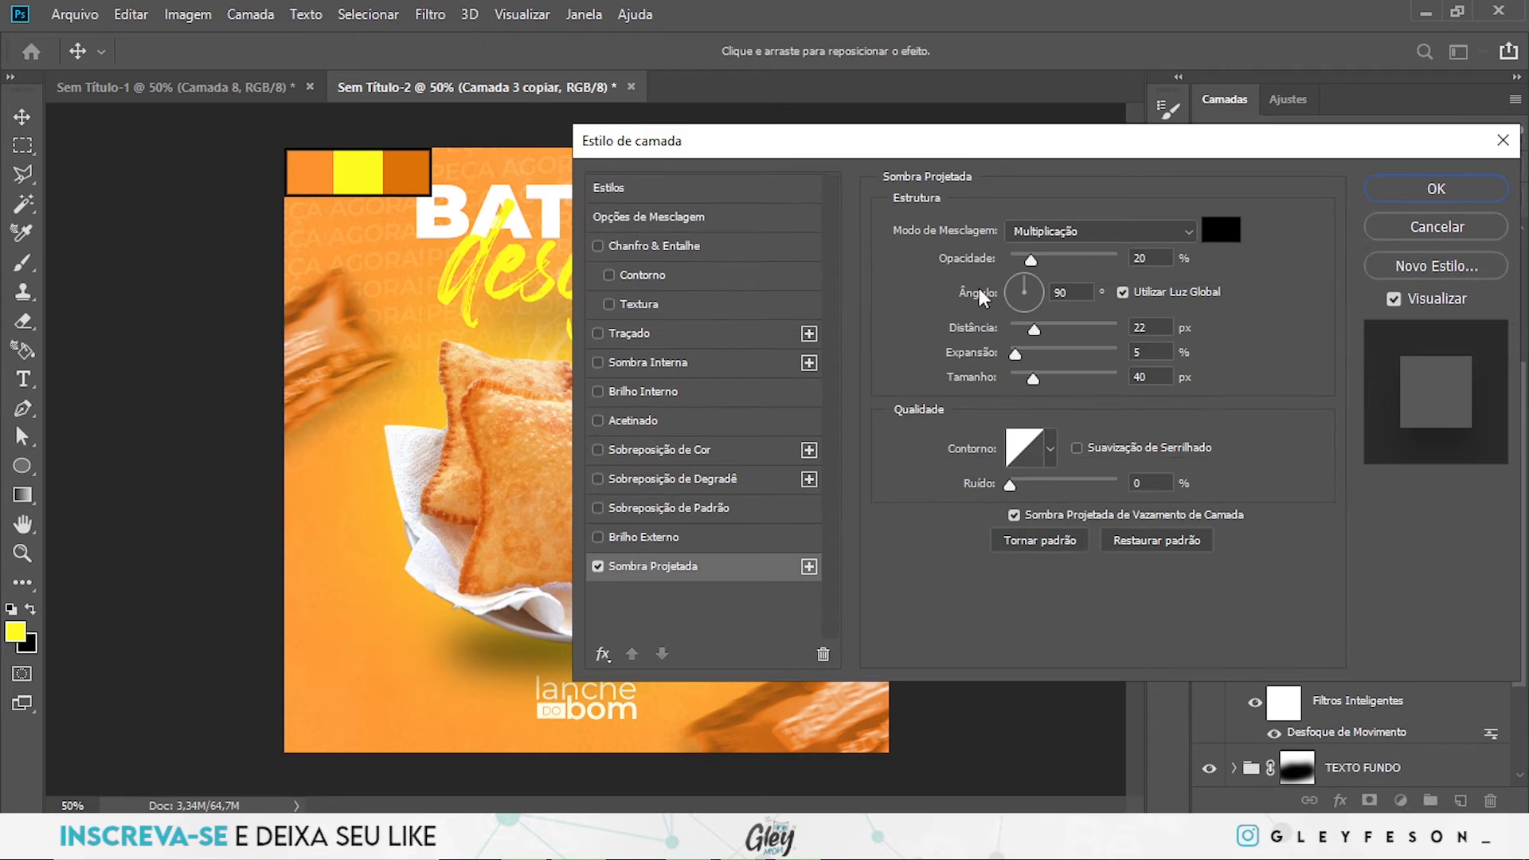
left_click(1434, 189)
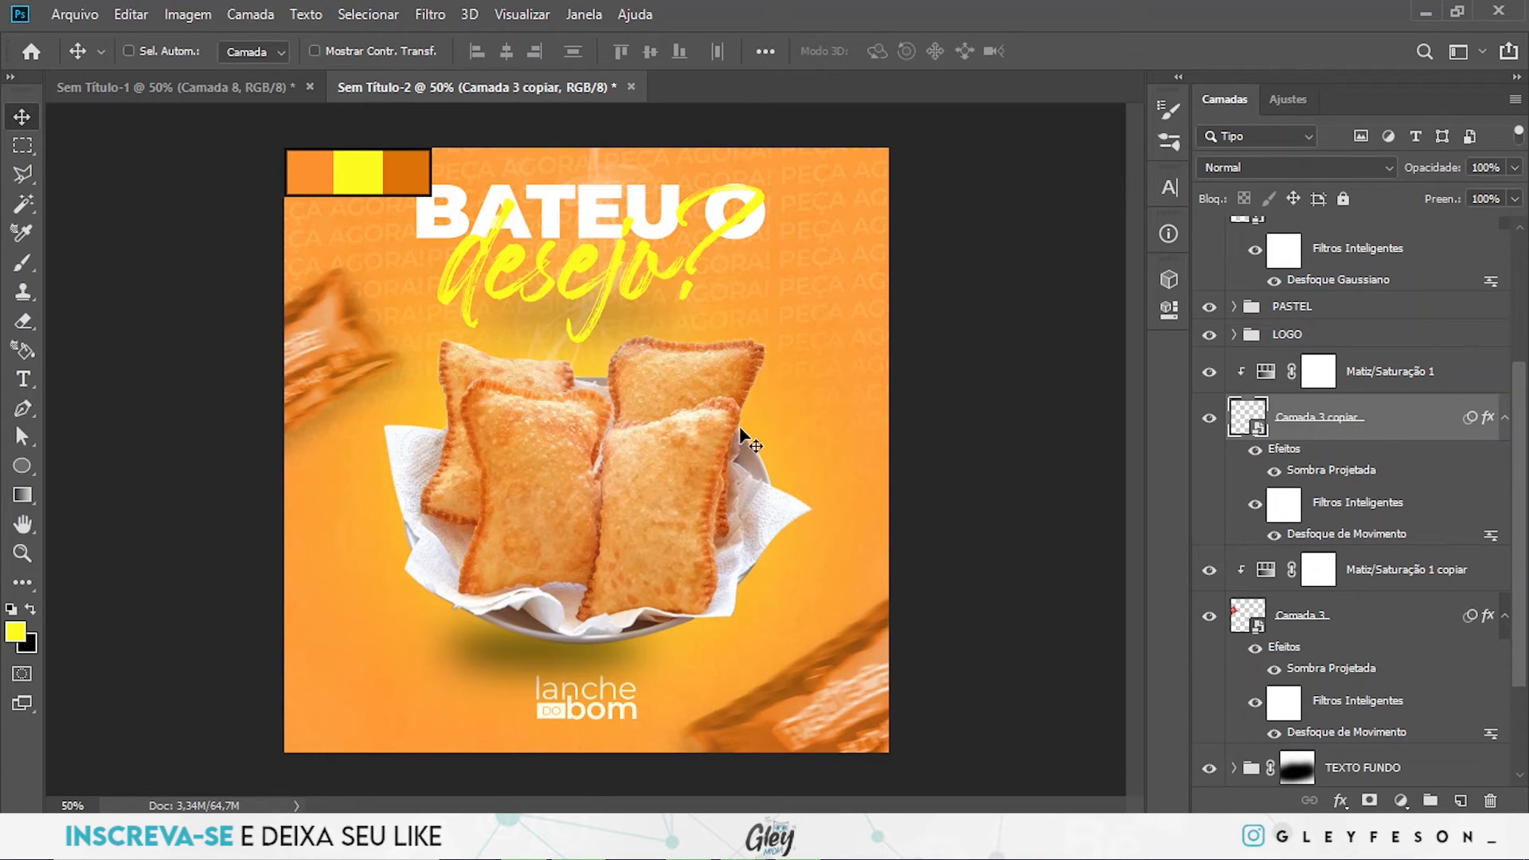
- Add a Levels adjustment directly above the Camada 4 background texture and set its black input level to 26
scroll(1380, 436, "down", 1)
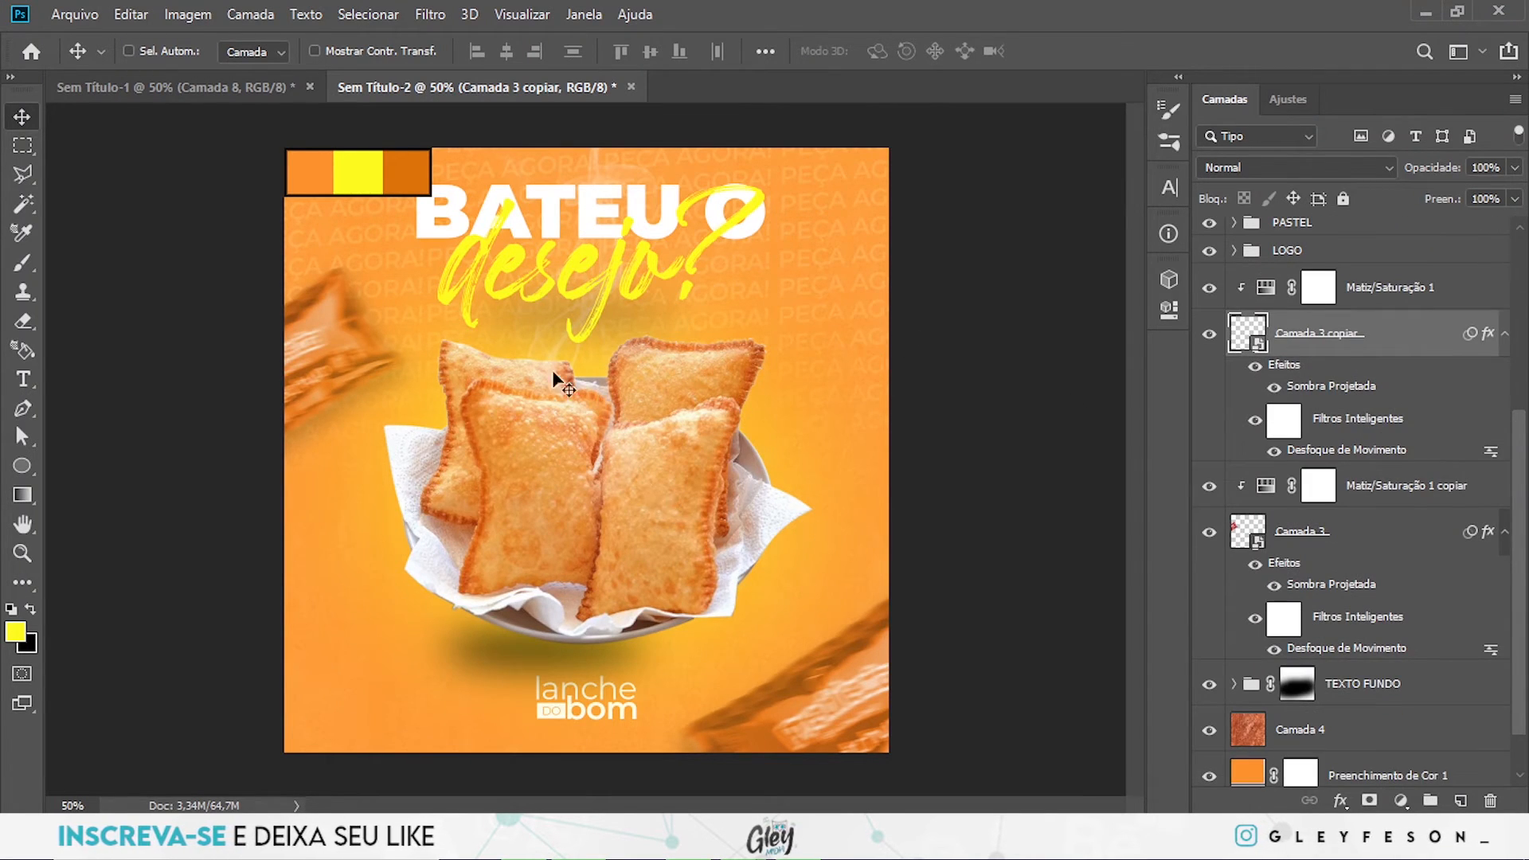
left_click(1363, 739)
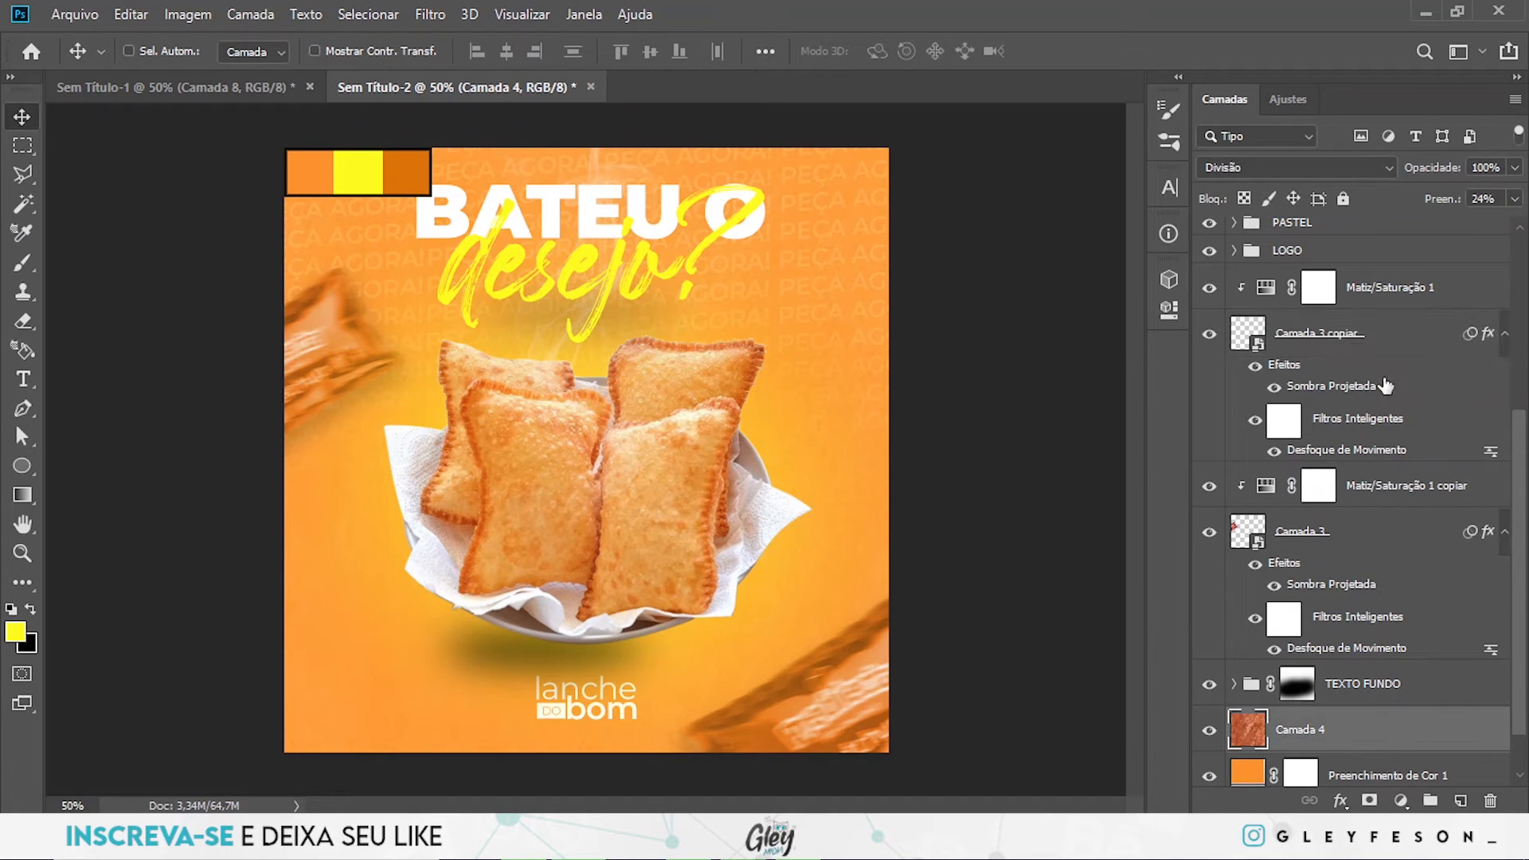
left_click(1288, 99)
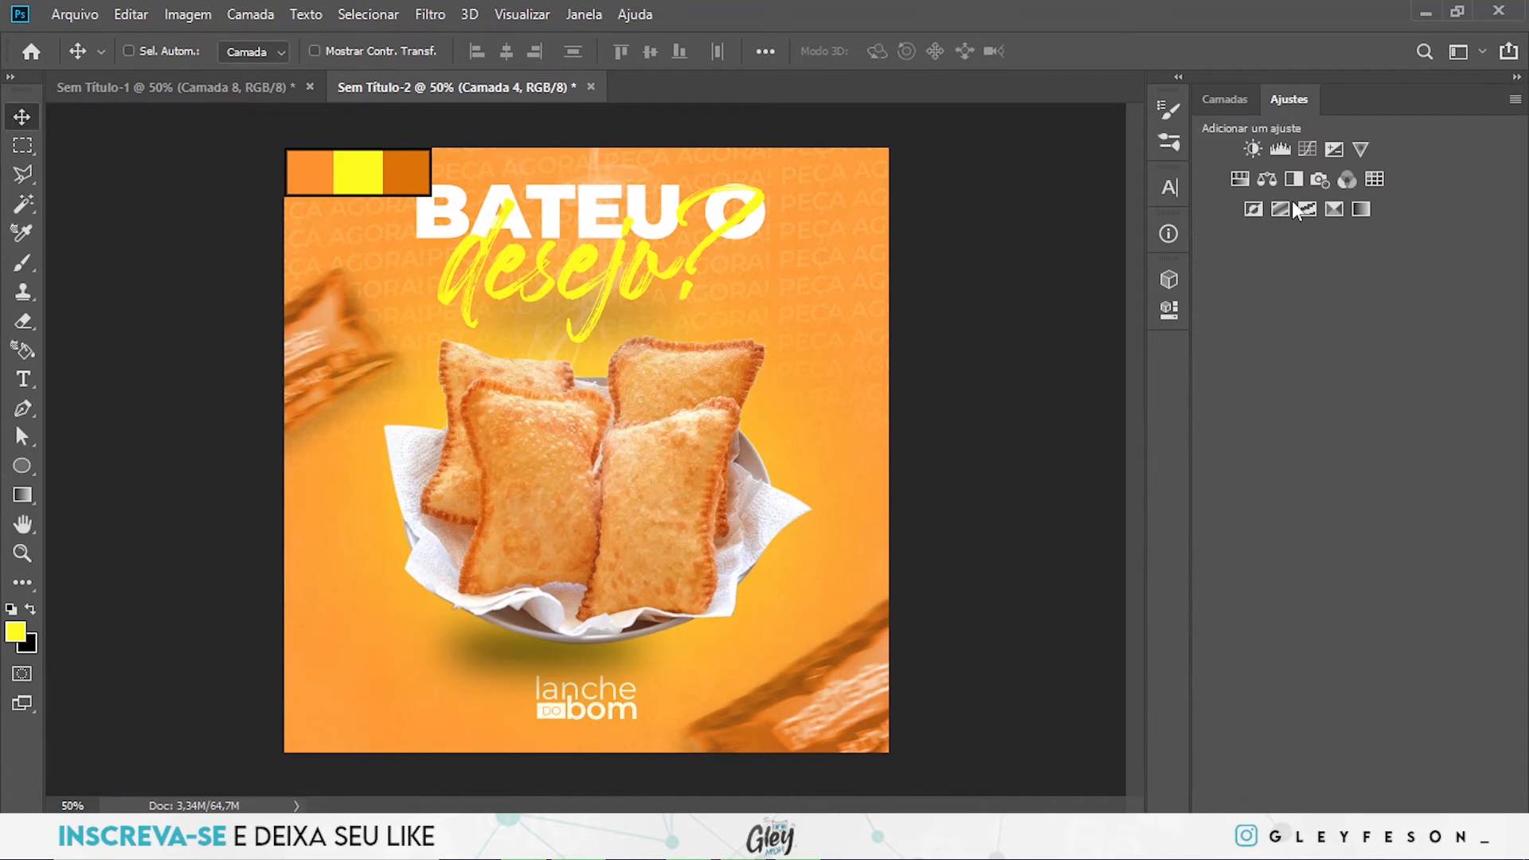
left_click(1284, 152)
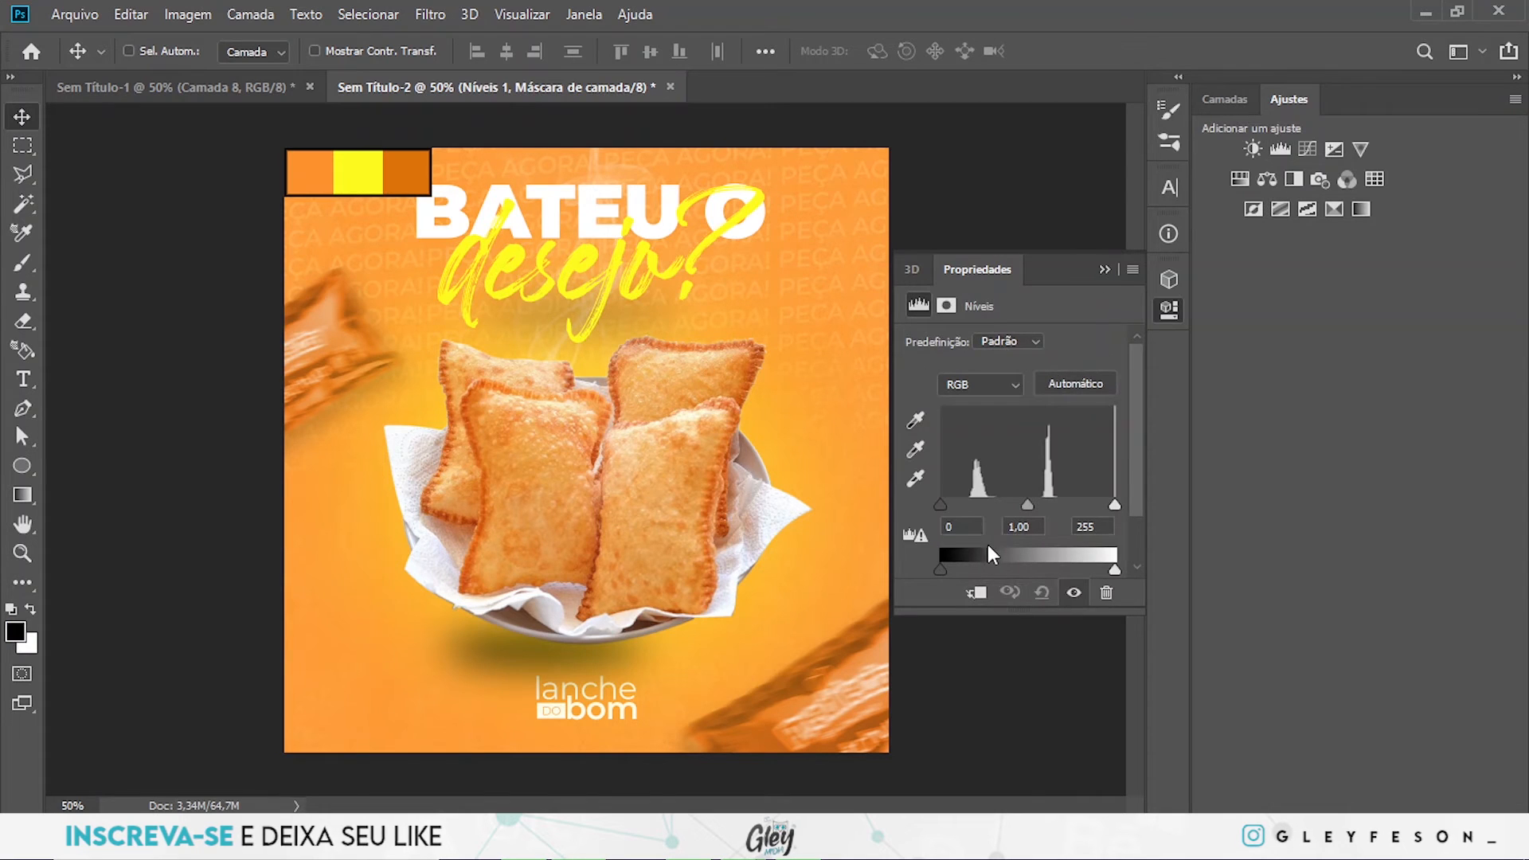
left_click_drag(942, 505, 977, 505)
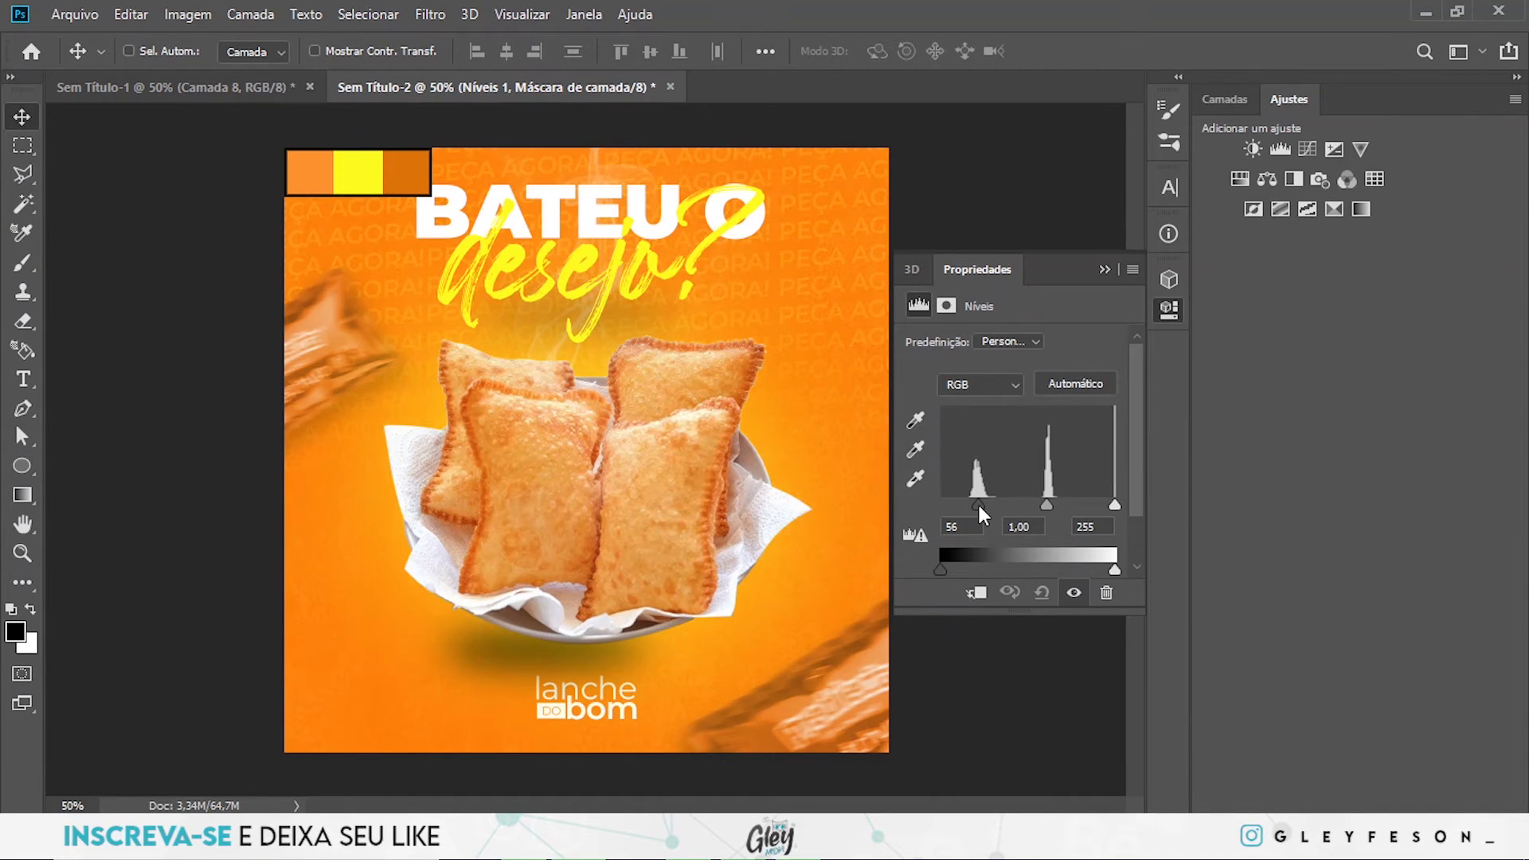
left_click_drag(978, 505, 980, 506)
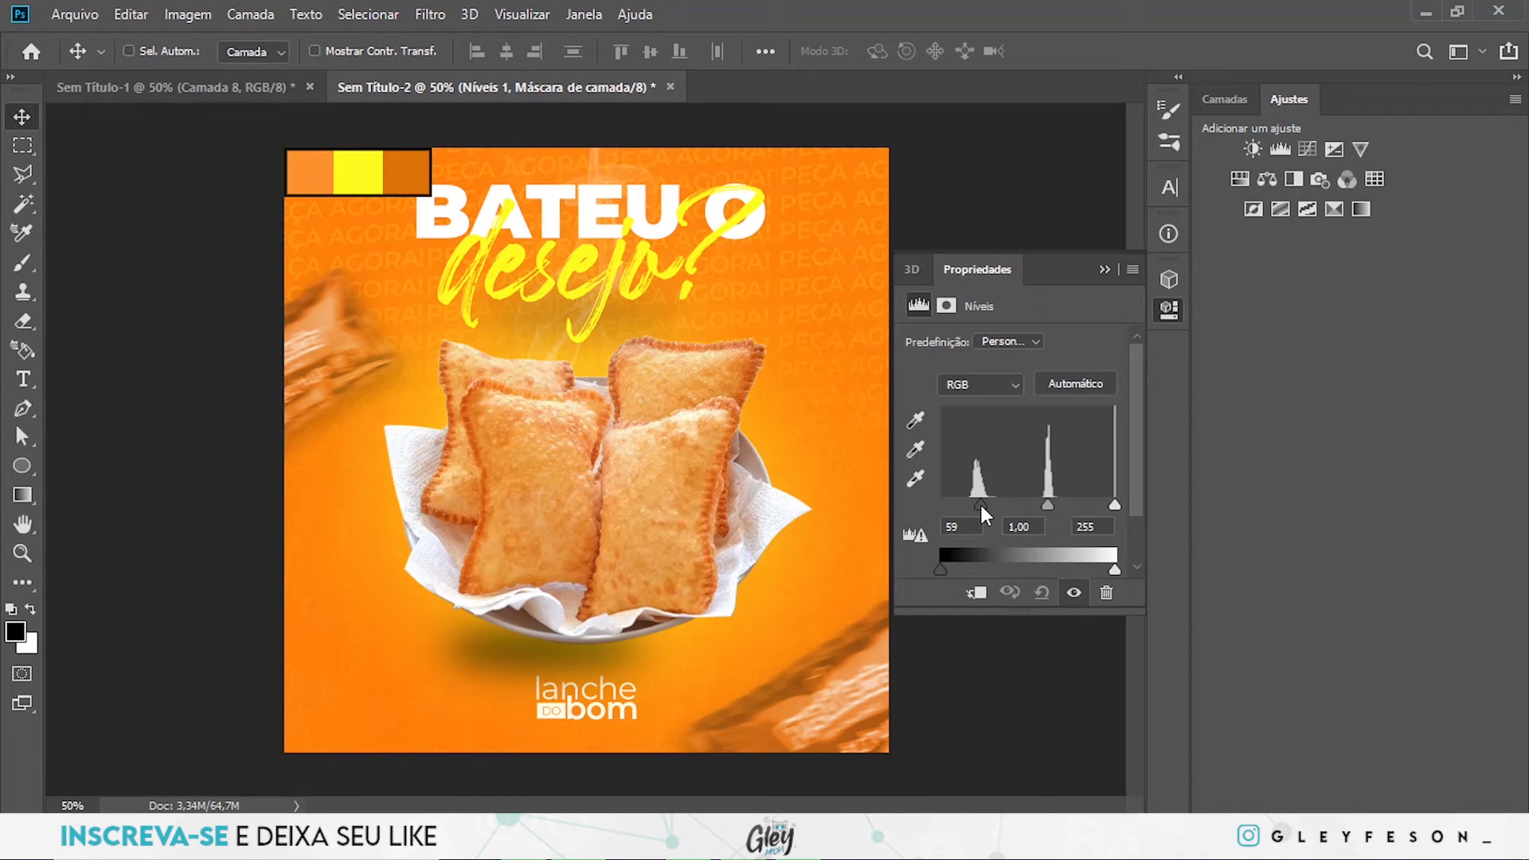
left_click_drag(980, 505, 983, 507)
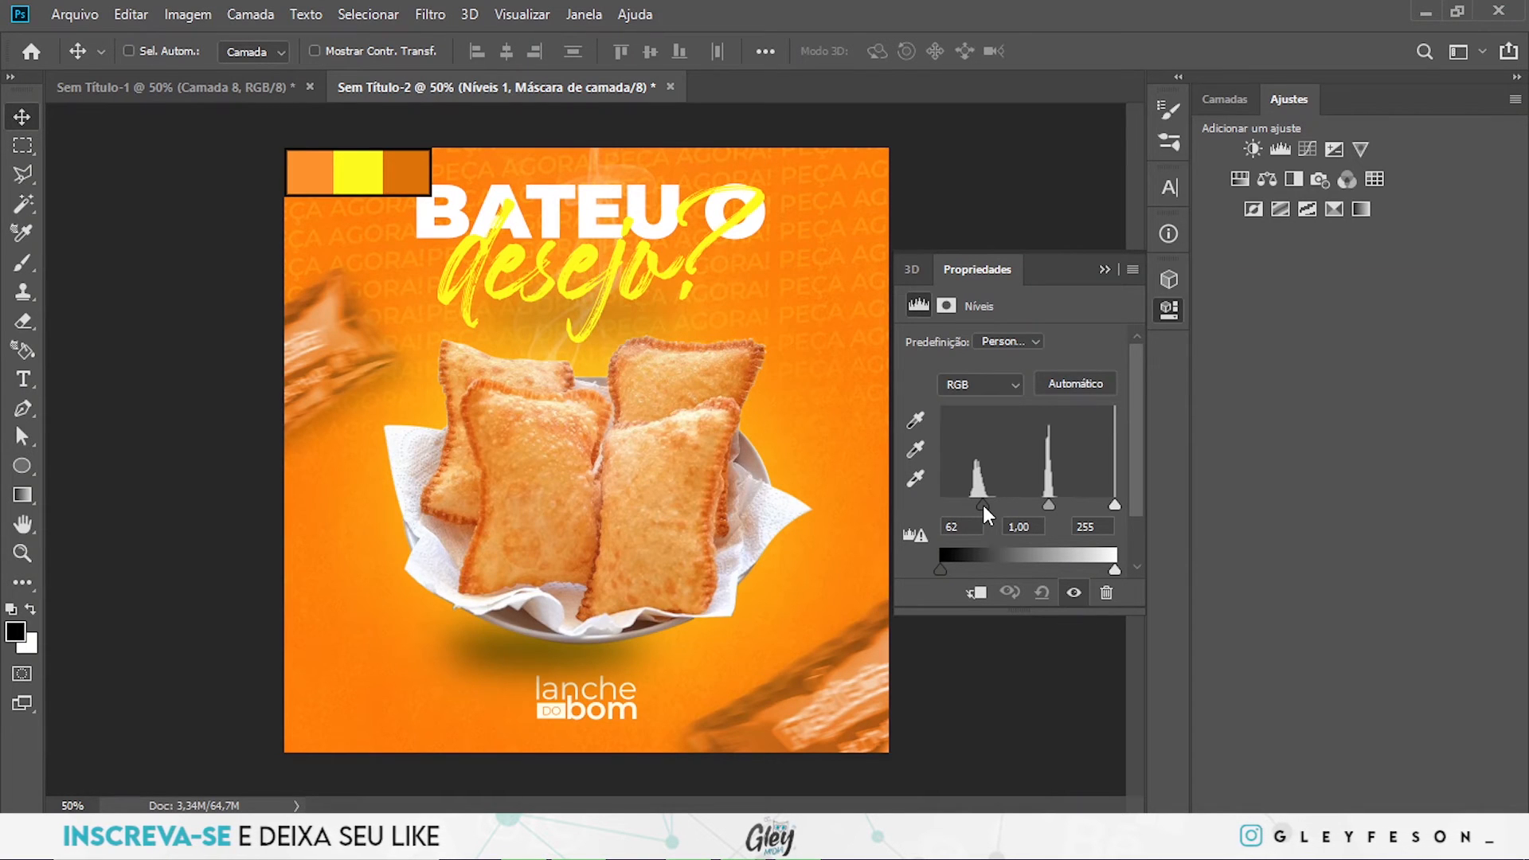
left_click_drag(983, 505, 985, 505)
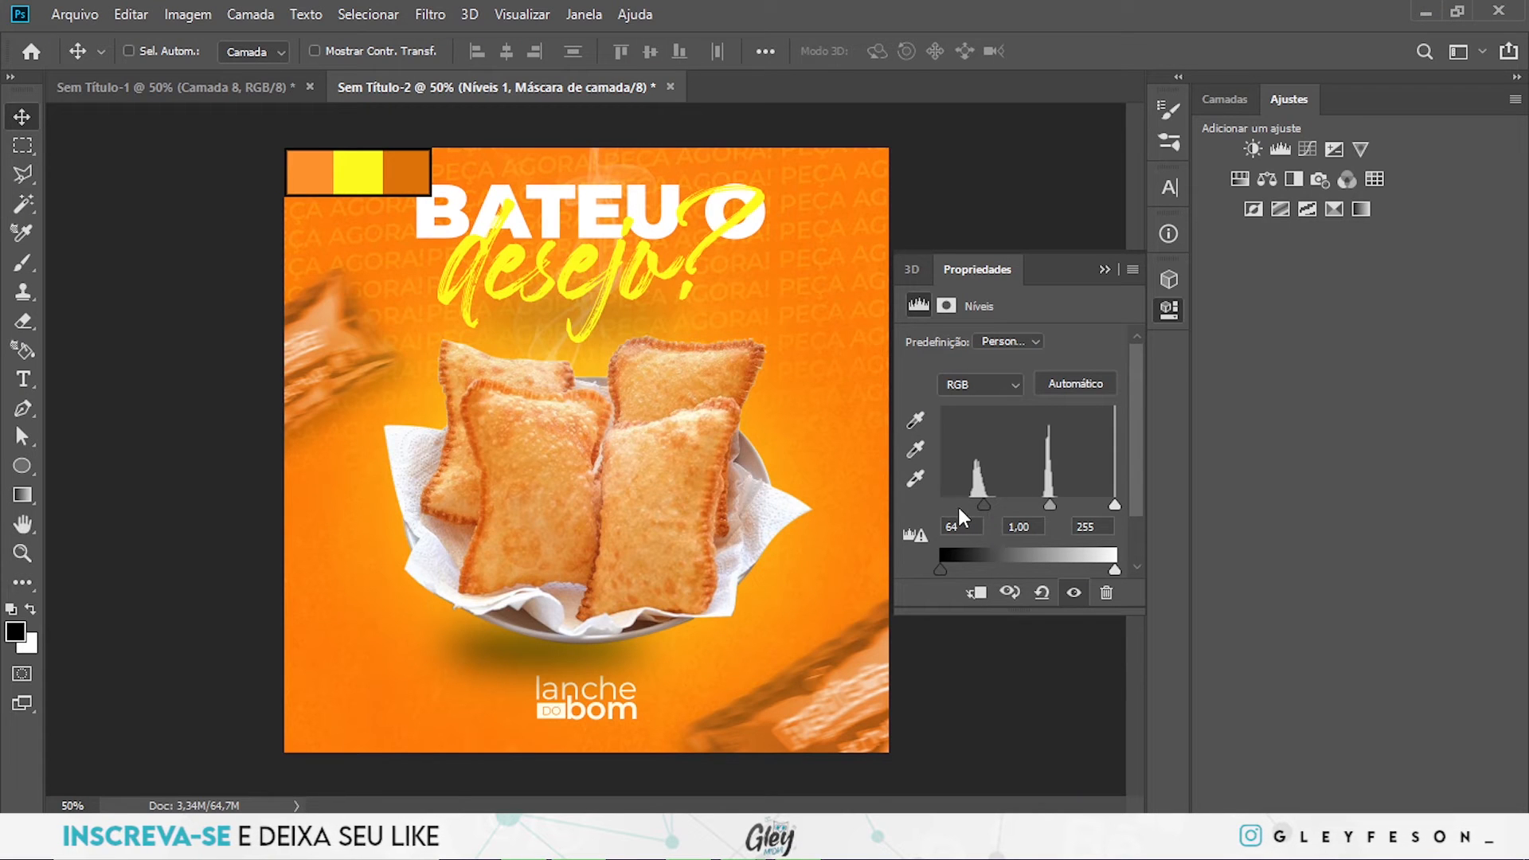
left_click_drag(990, 504, 958, 505)
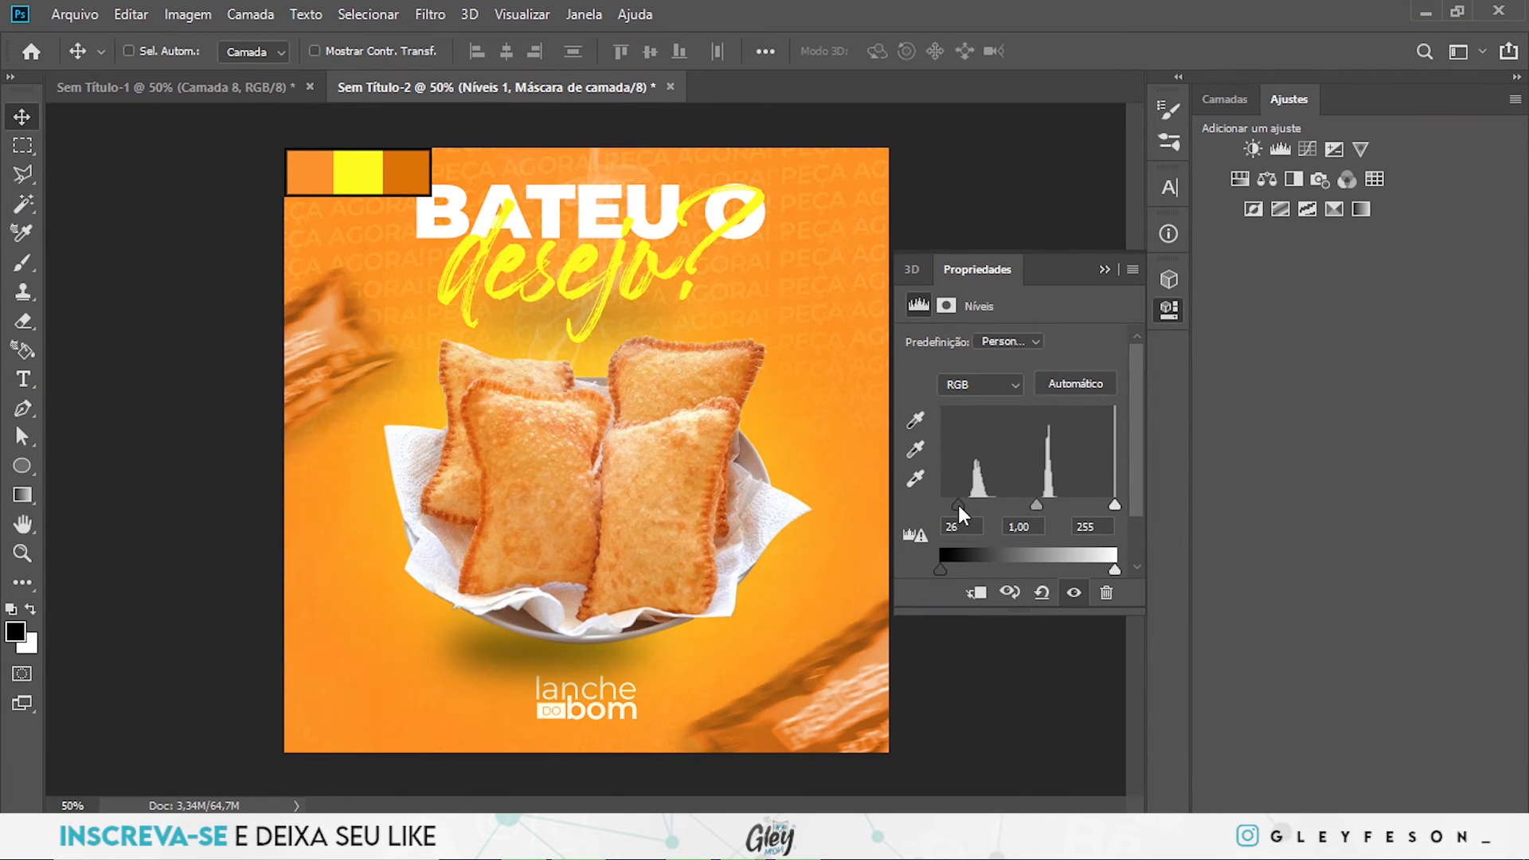
- Hide the COLOR palette group at the artwork's upper-left corner
left_click(1231, 100)
scroll(1263, 330, "up", 5)
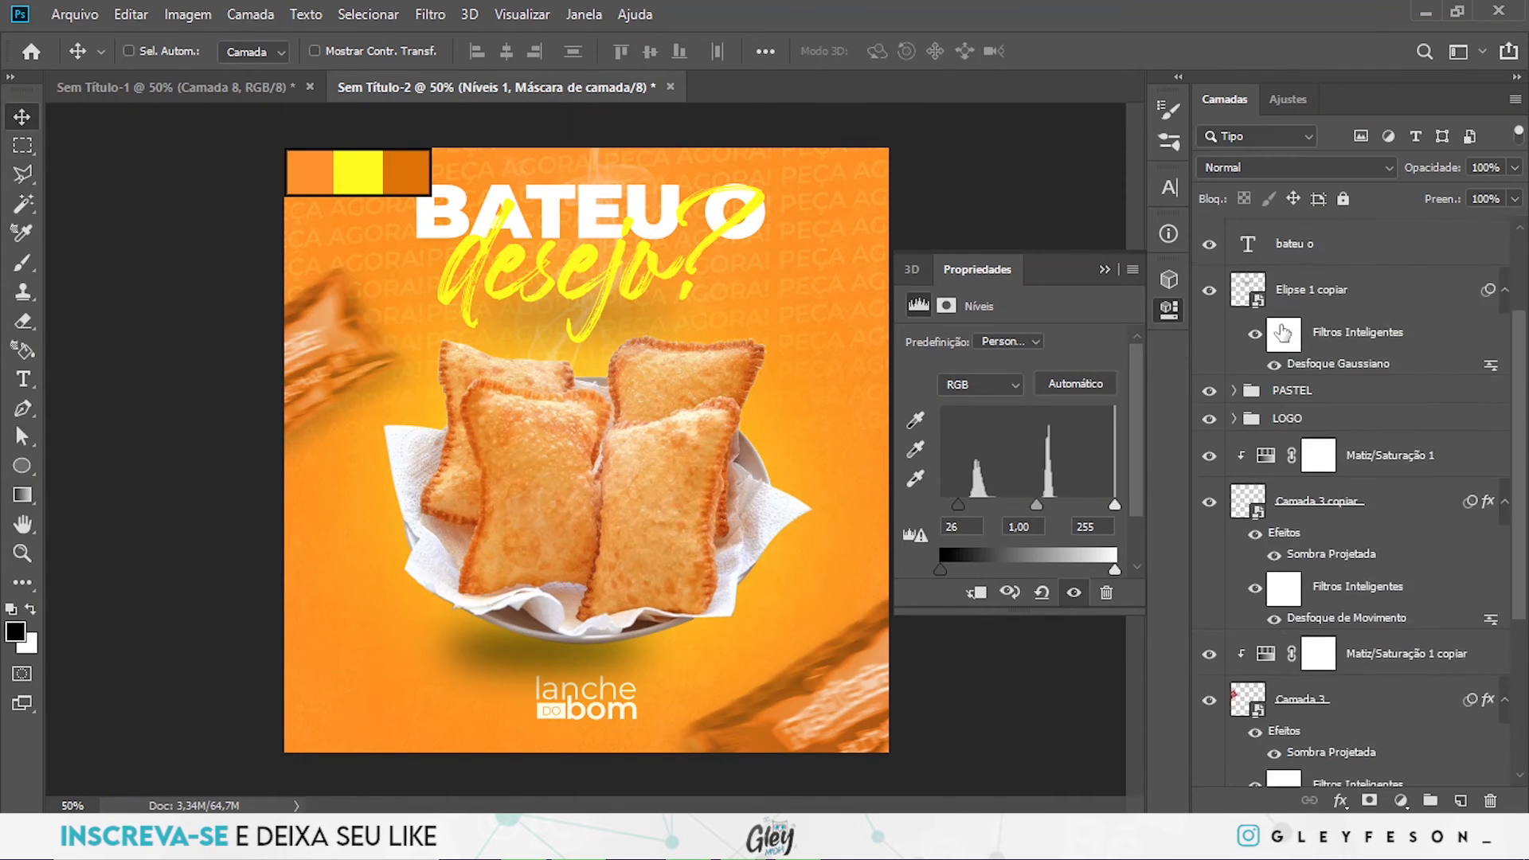
left_click(1209, 258)
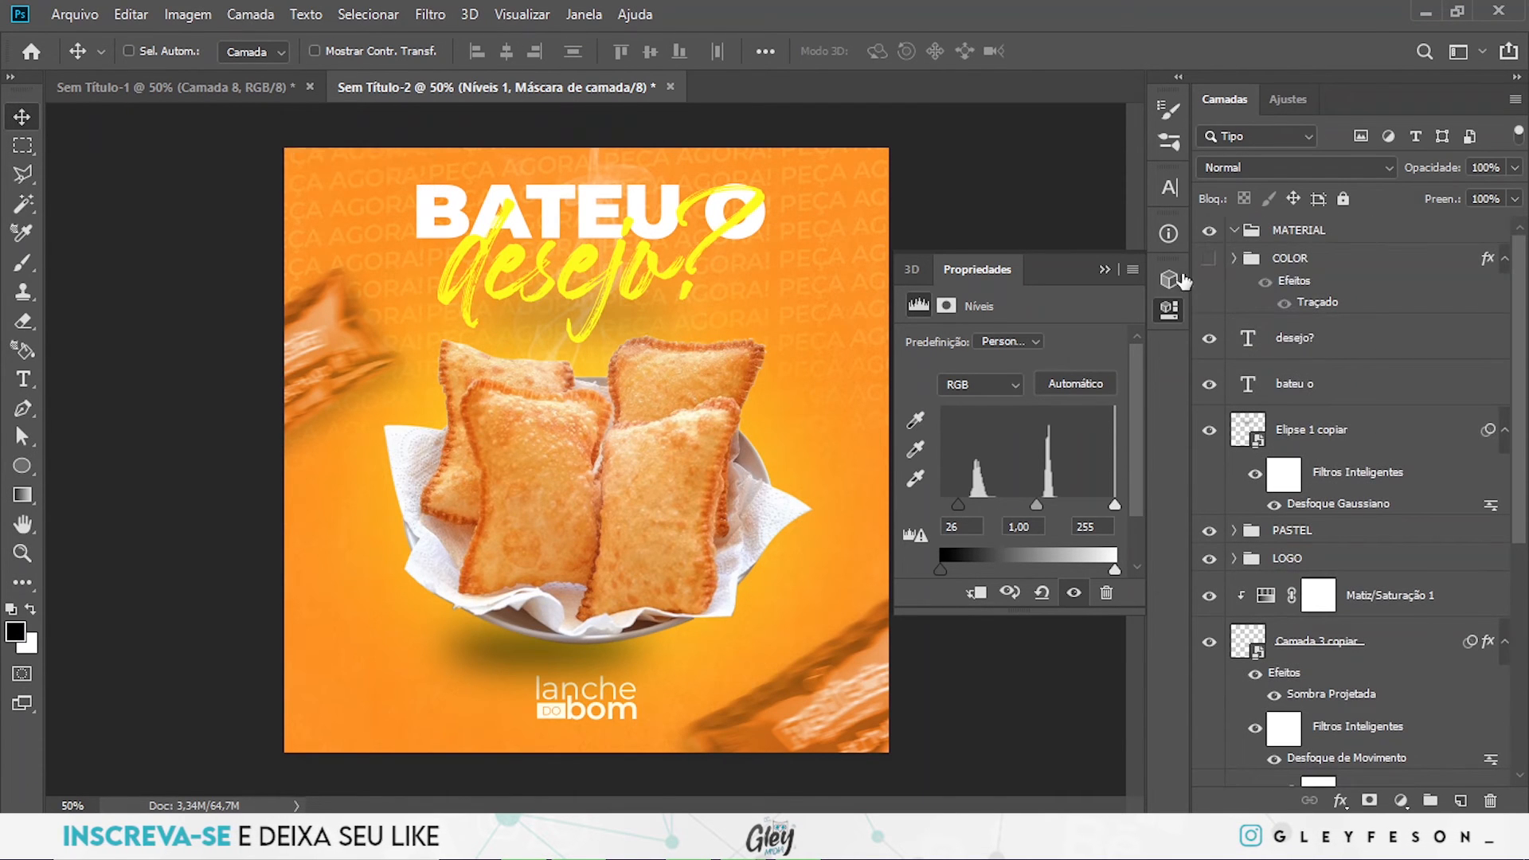
left_click(1104, 270)
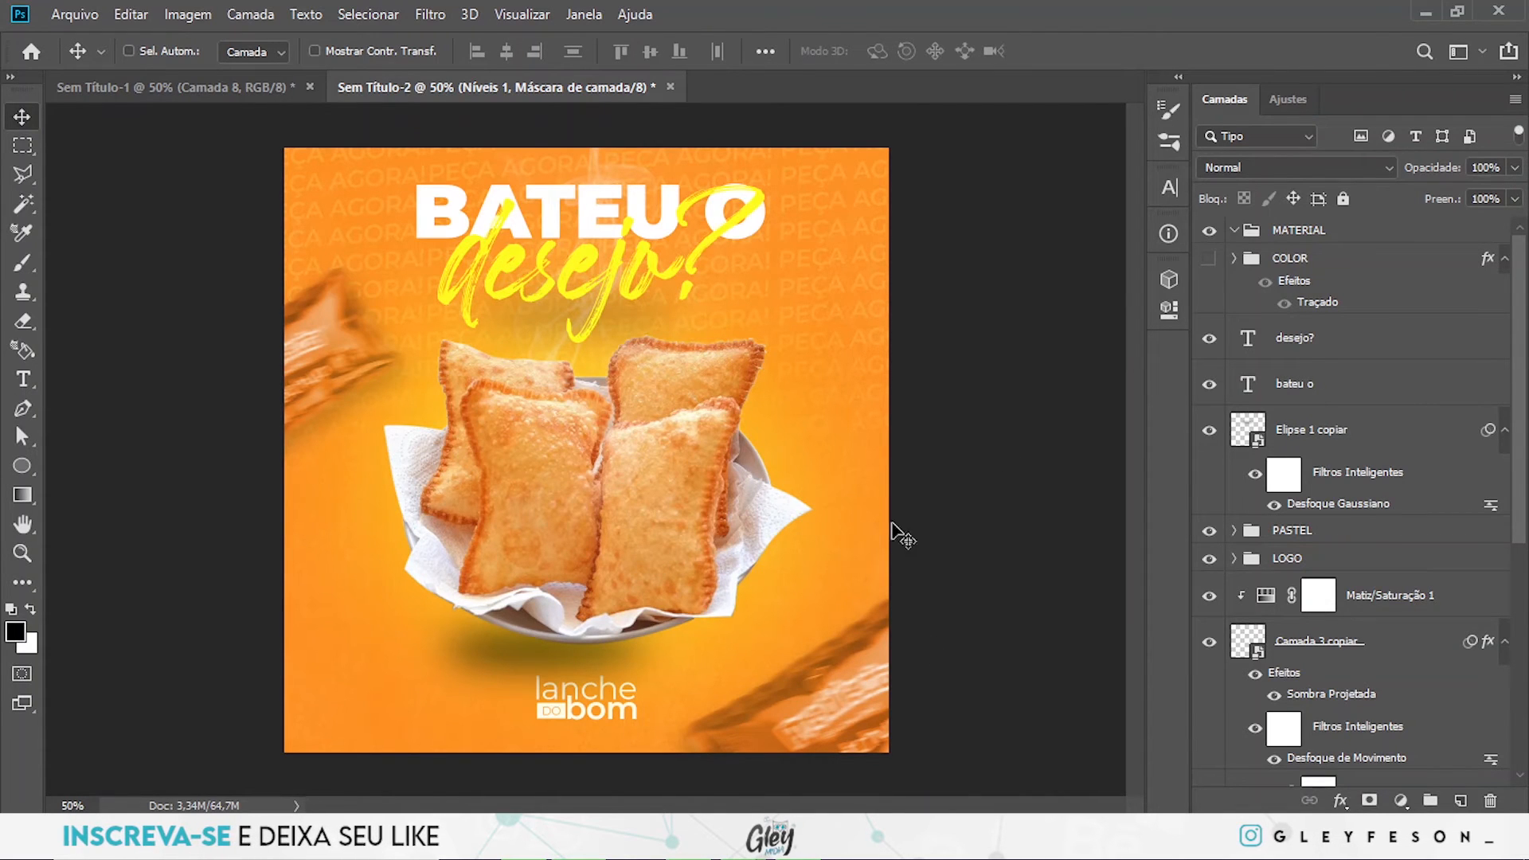
scroll(1416, 573, "down", 5)
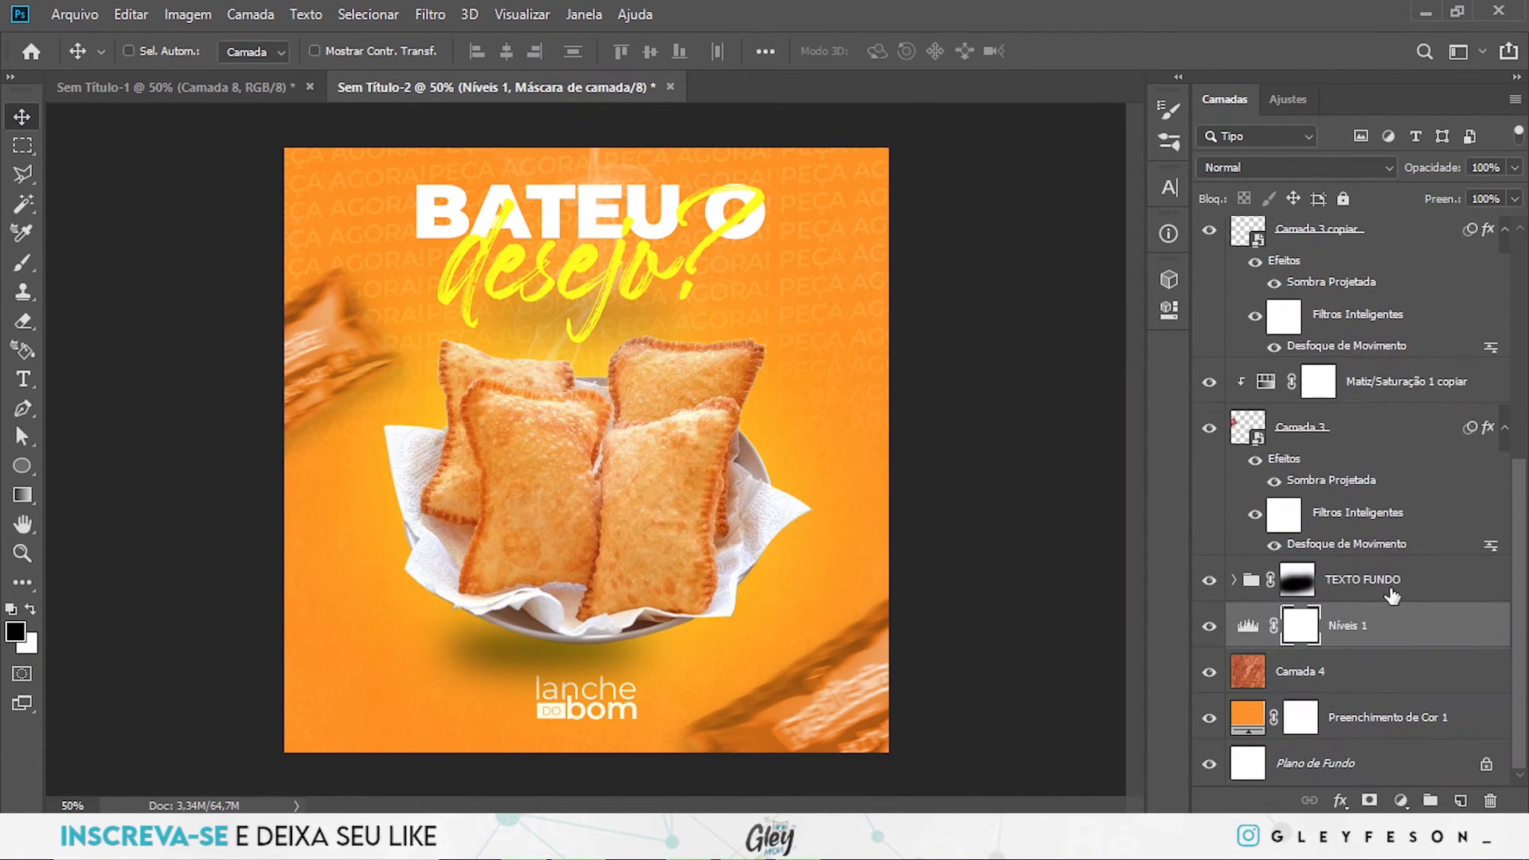
- Enlarge the TEXTO FUNDO group and reposition its repeated background text behind the headline
left_click(1386, 580)
key("ctrl+t")
left_click_drag(947, 426, 1105, 422)
left_click_drag(865, 343, 880, 429)
left_click_drag(867, 449, 801, 446)
key("Return")
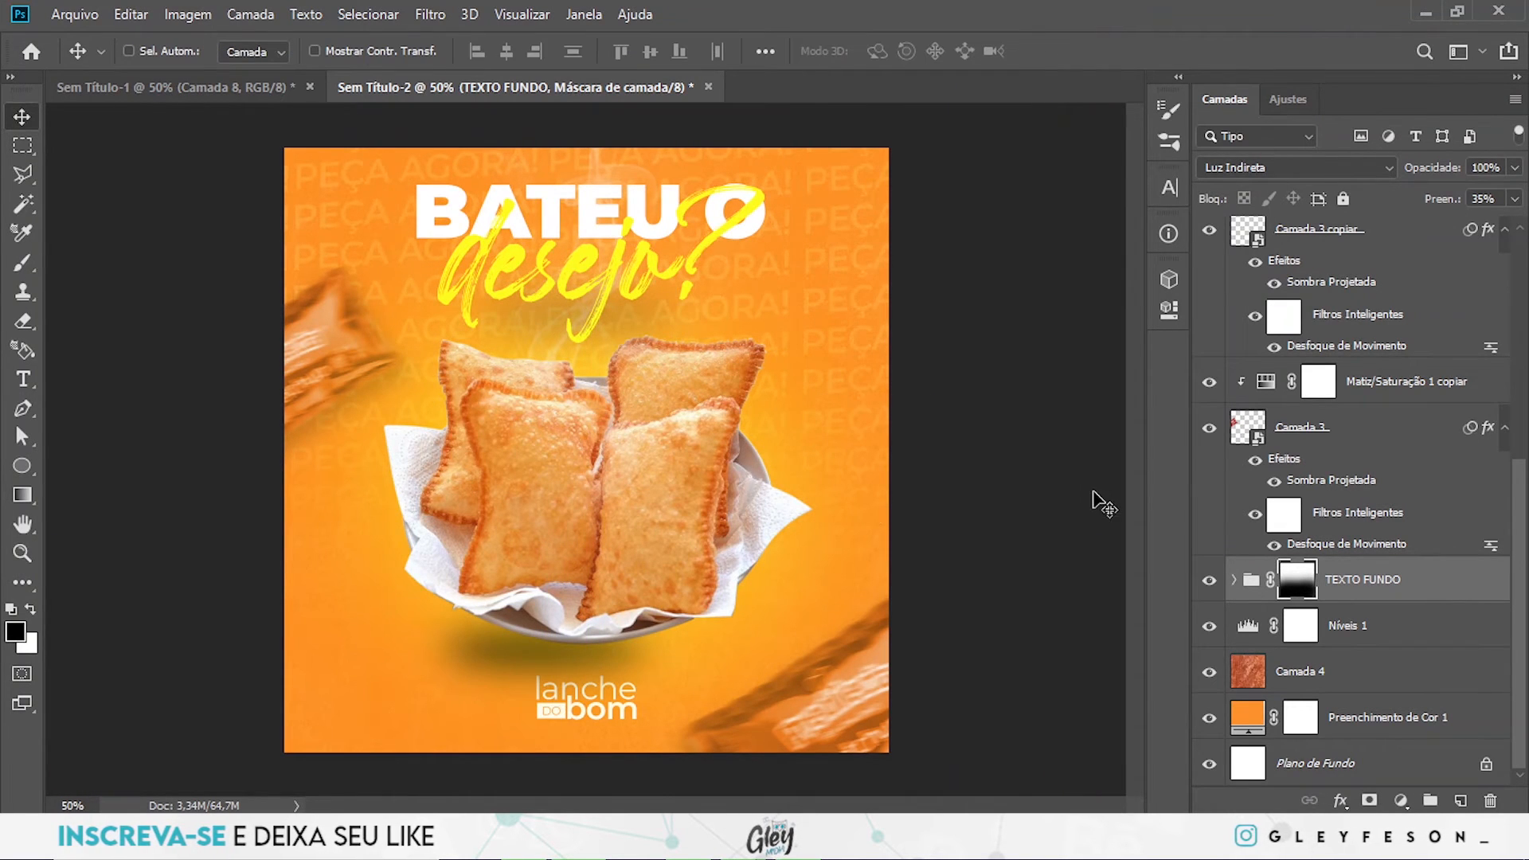
- Adjust the size of the TEXTO FUNDO group once more and nudge it upward on the artboard
key("ctrl+t")
left_click_drag(1051, 545, 1010, 554)
key("Return")
key("ctrl")
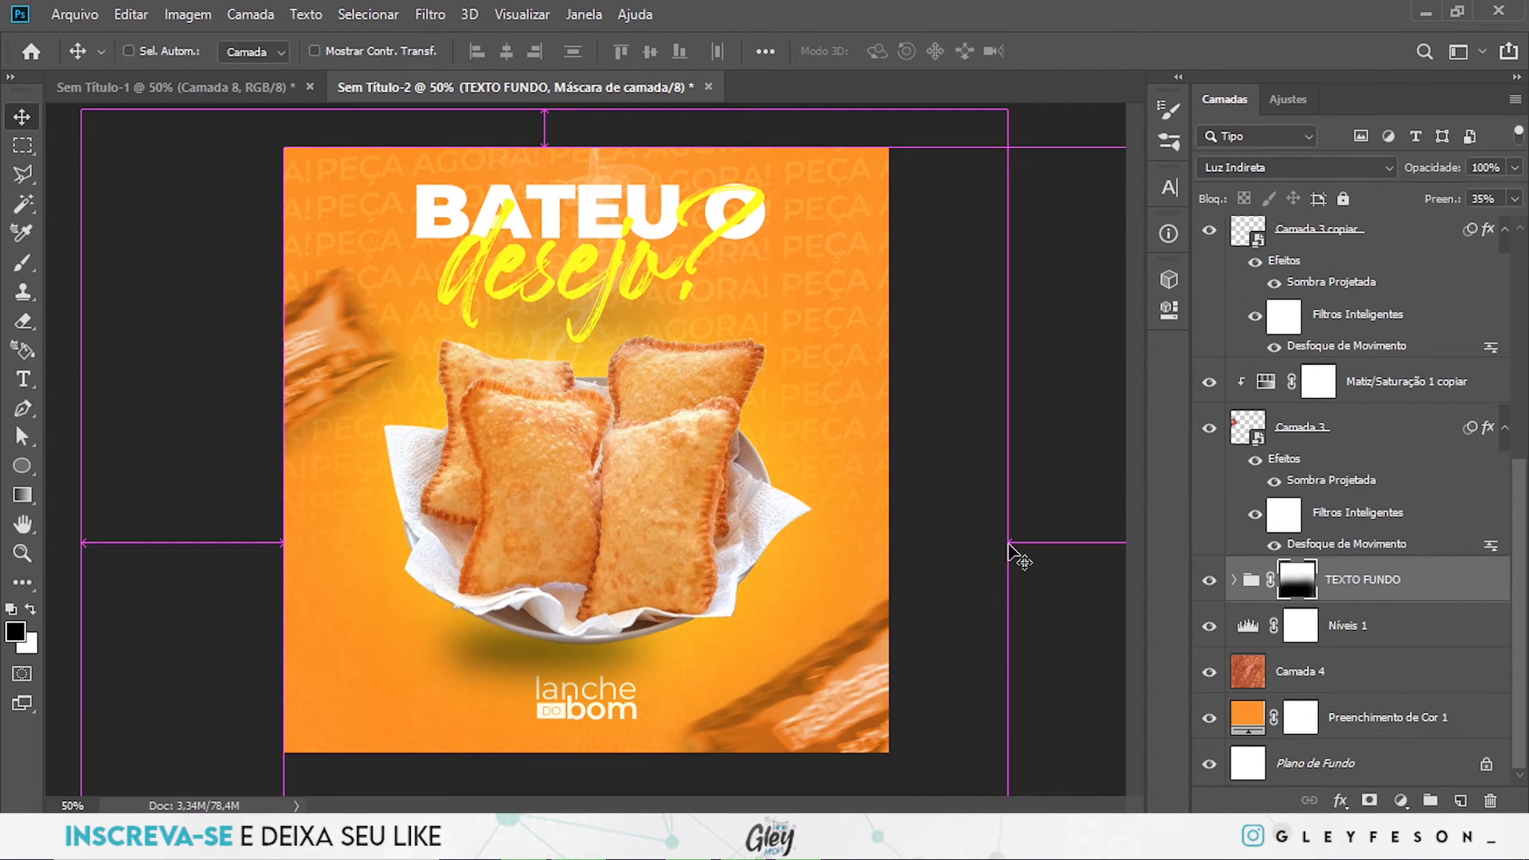
key("ctrl")
key("shift+Up")
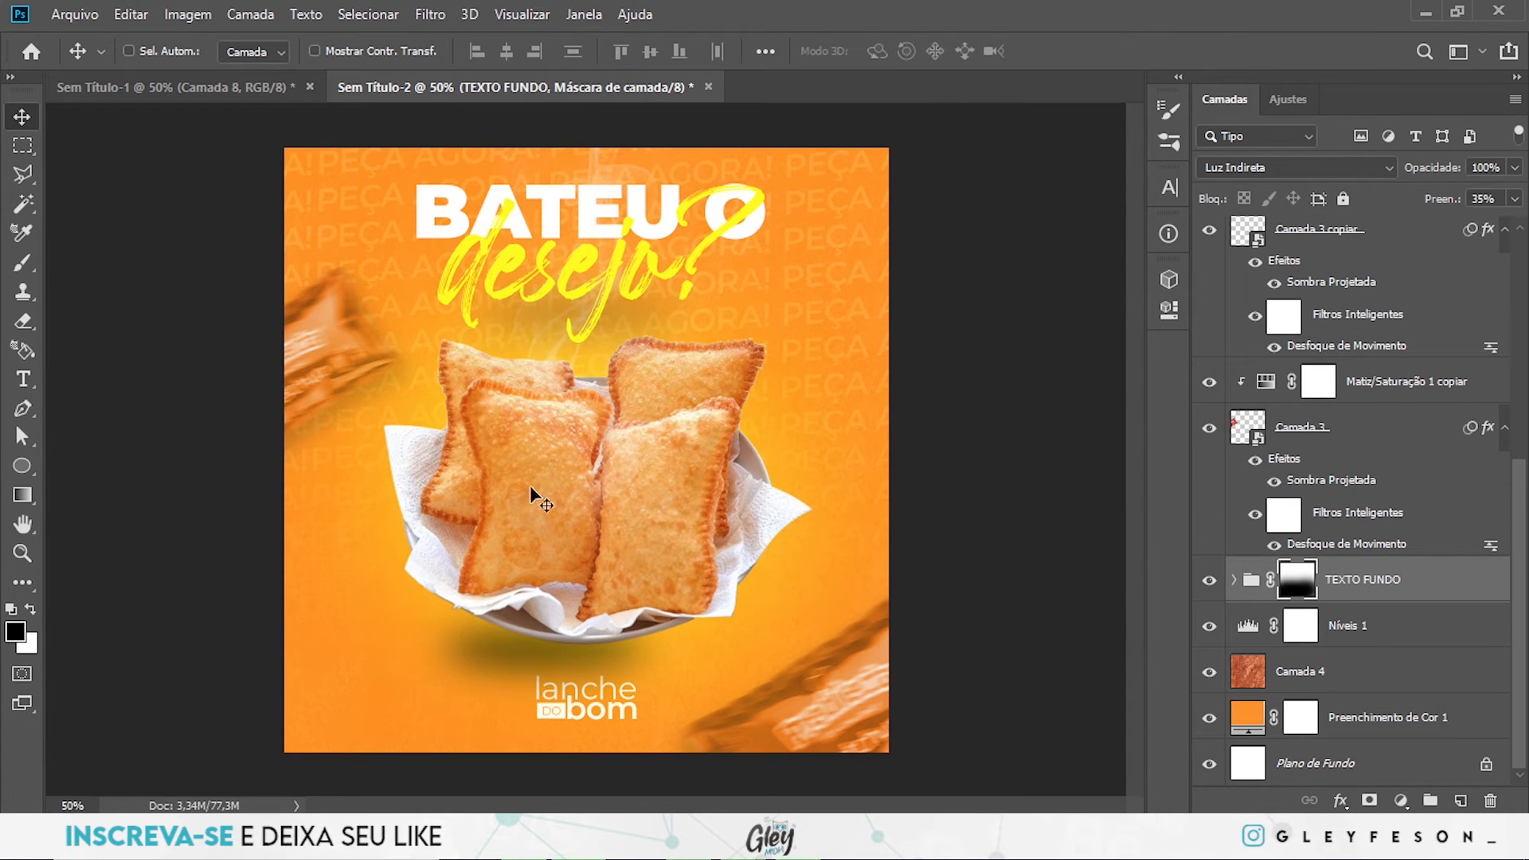
- With the empty Camada 6 layer in the PASTEL group active, draw a curved Pen path just outside the plate's right rim
key("ctrl+plus")
left_click_drag(819, 563, 838, 550)
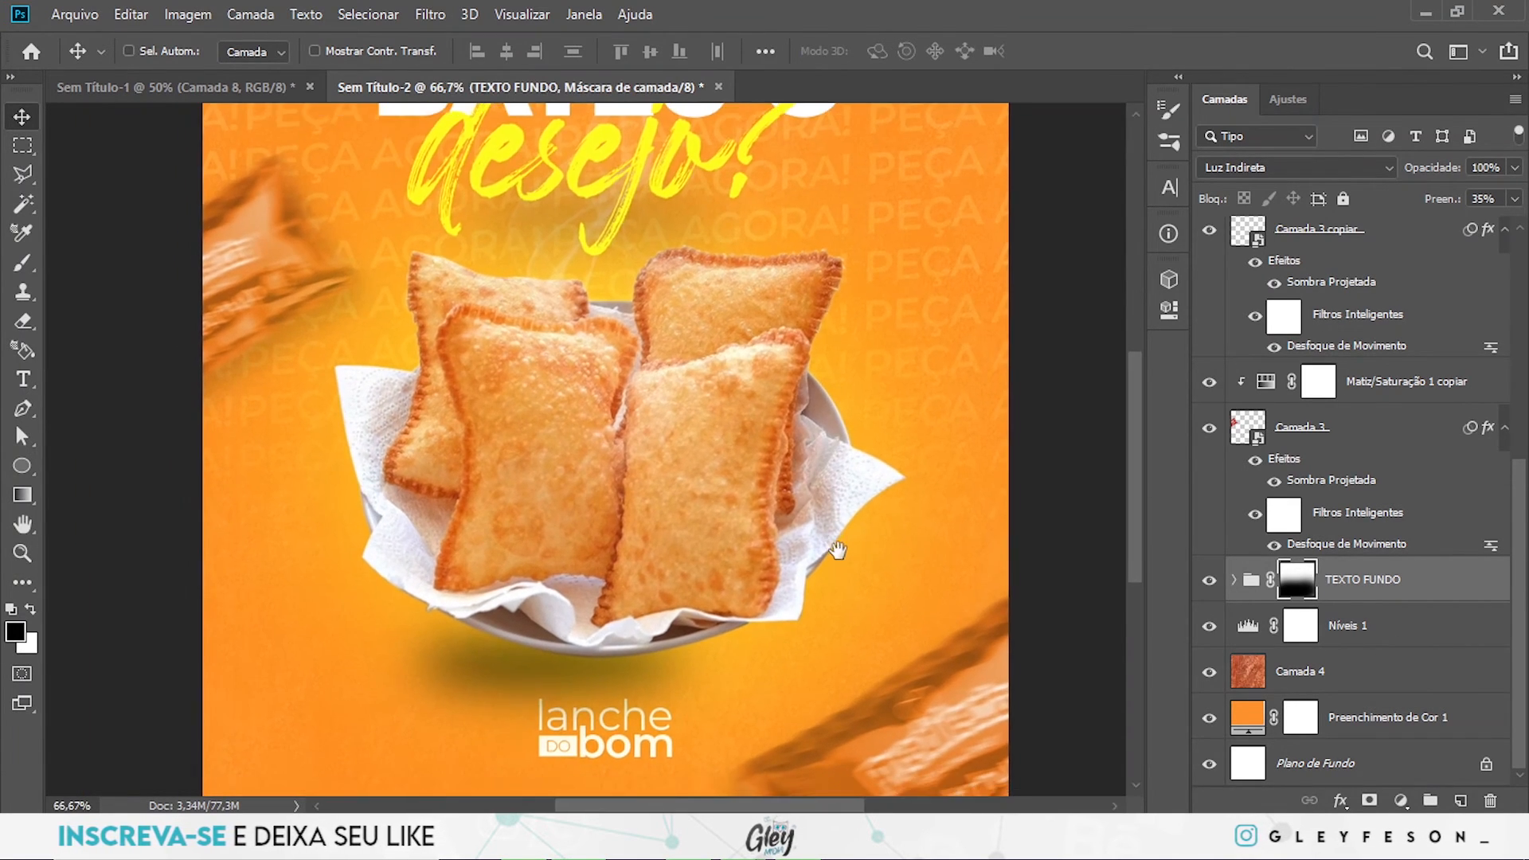
left_click(731, 459, "ctrl")
scroll(1441, 473, "up", 3)
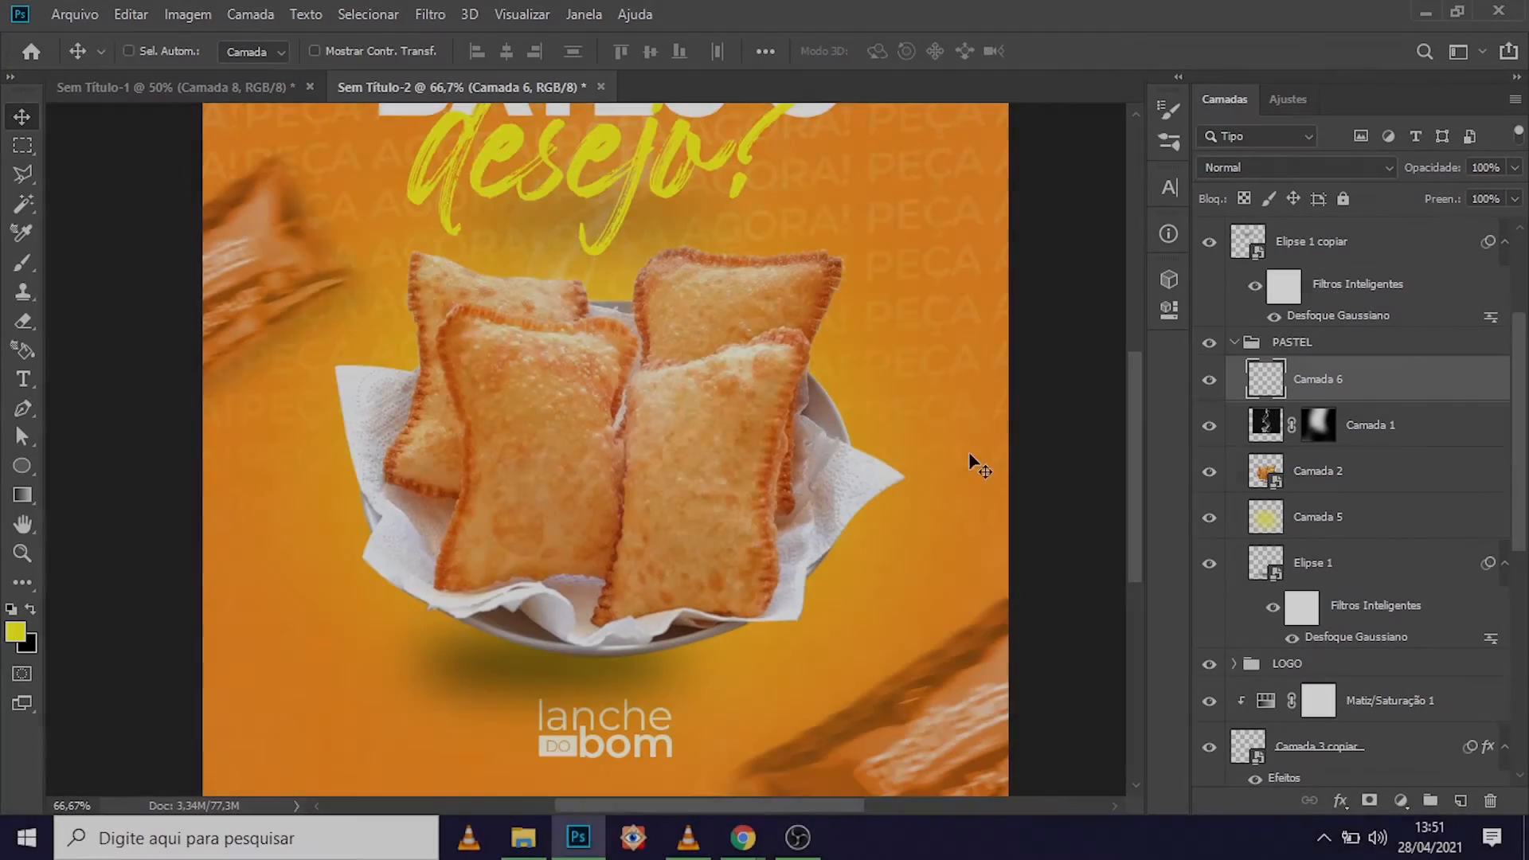
key("p")
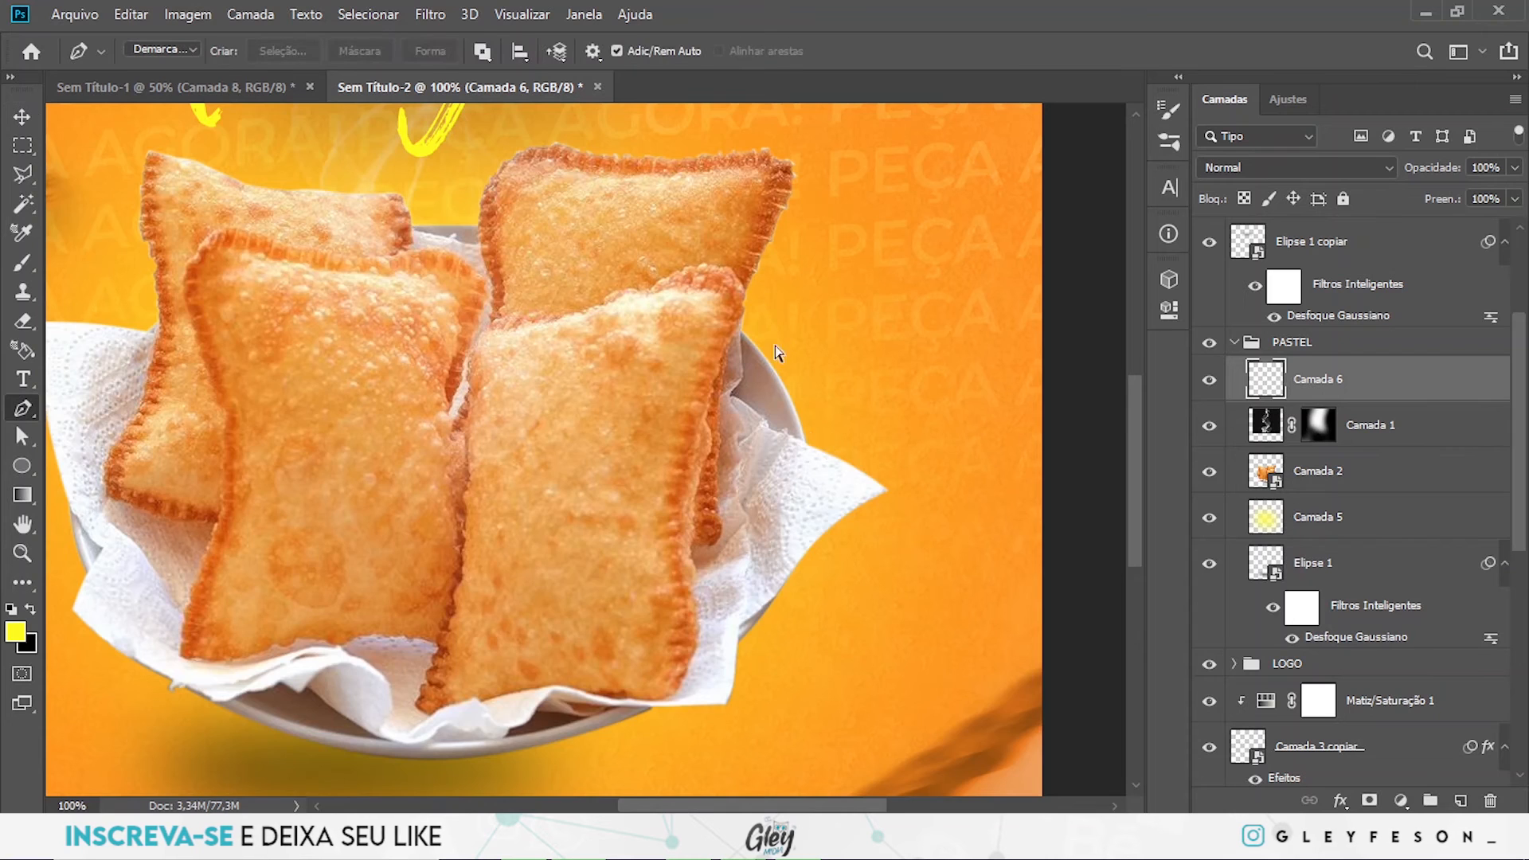
scroll(778, 358, "up", 1)
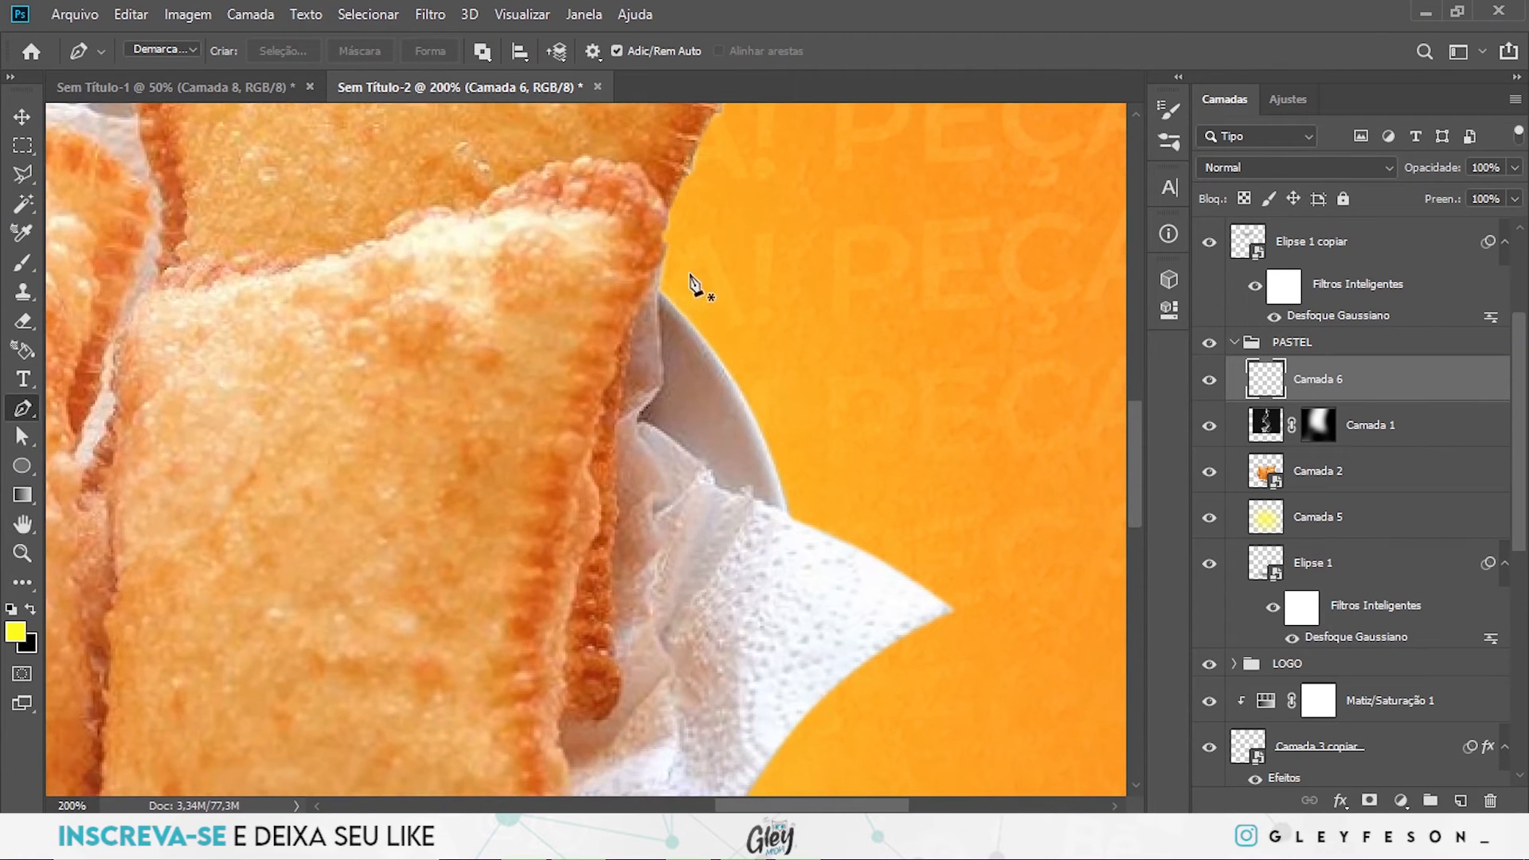
left_click(681, 265)
left_click(823, 522)
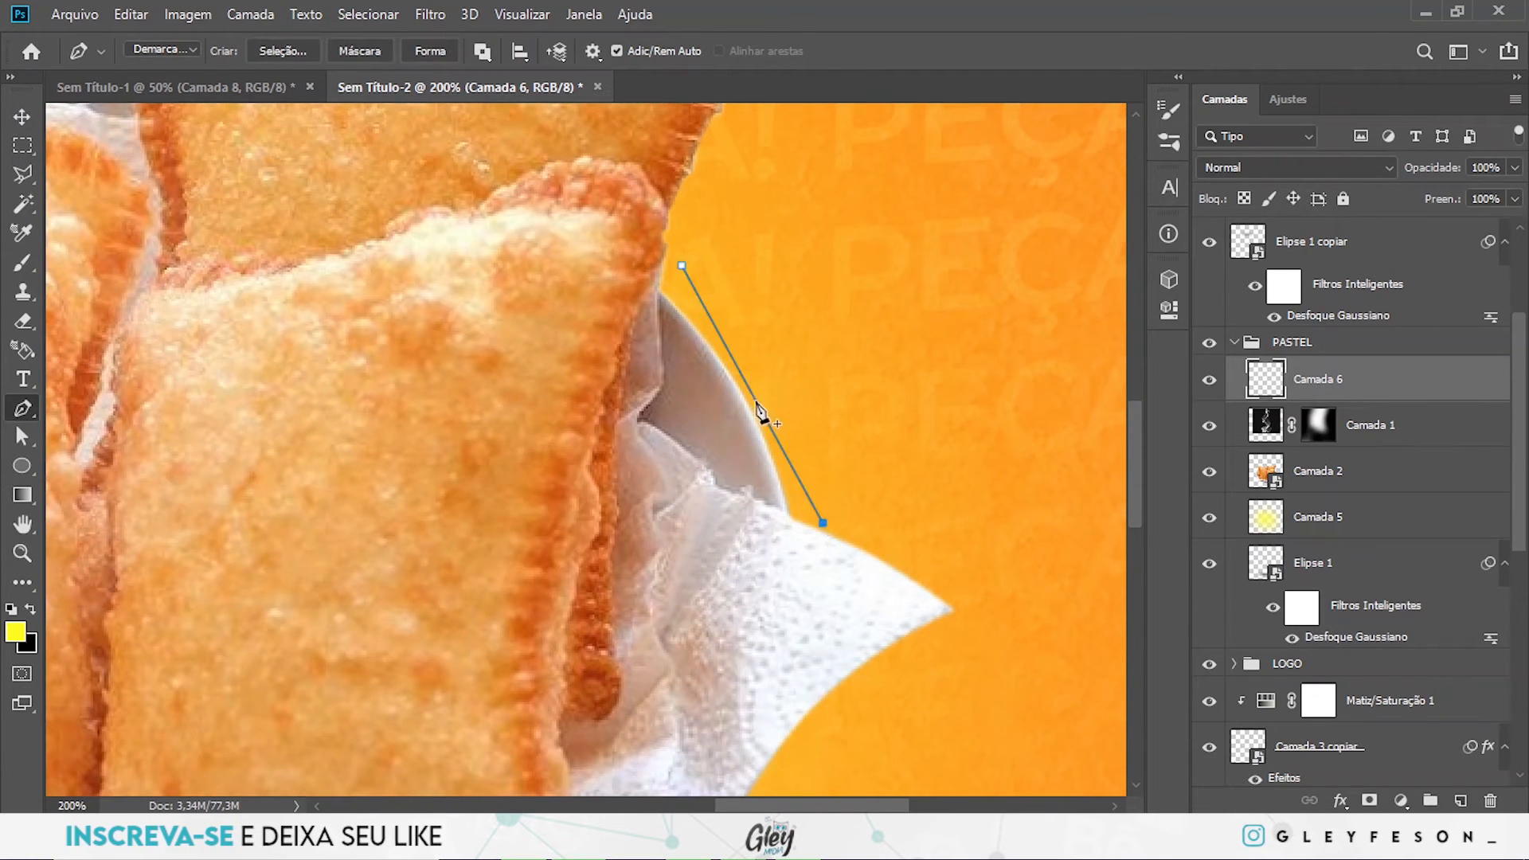
left_click_drag(753, 395, 768, 383)
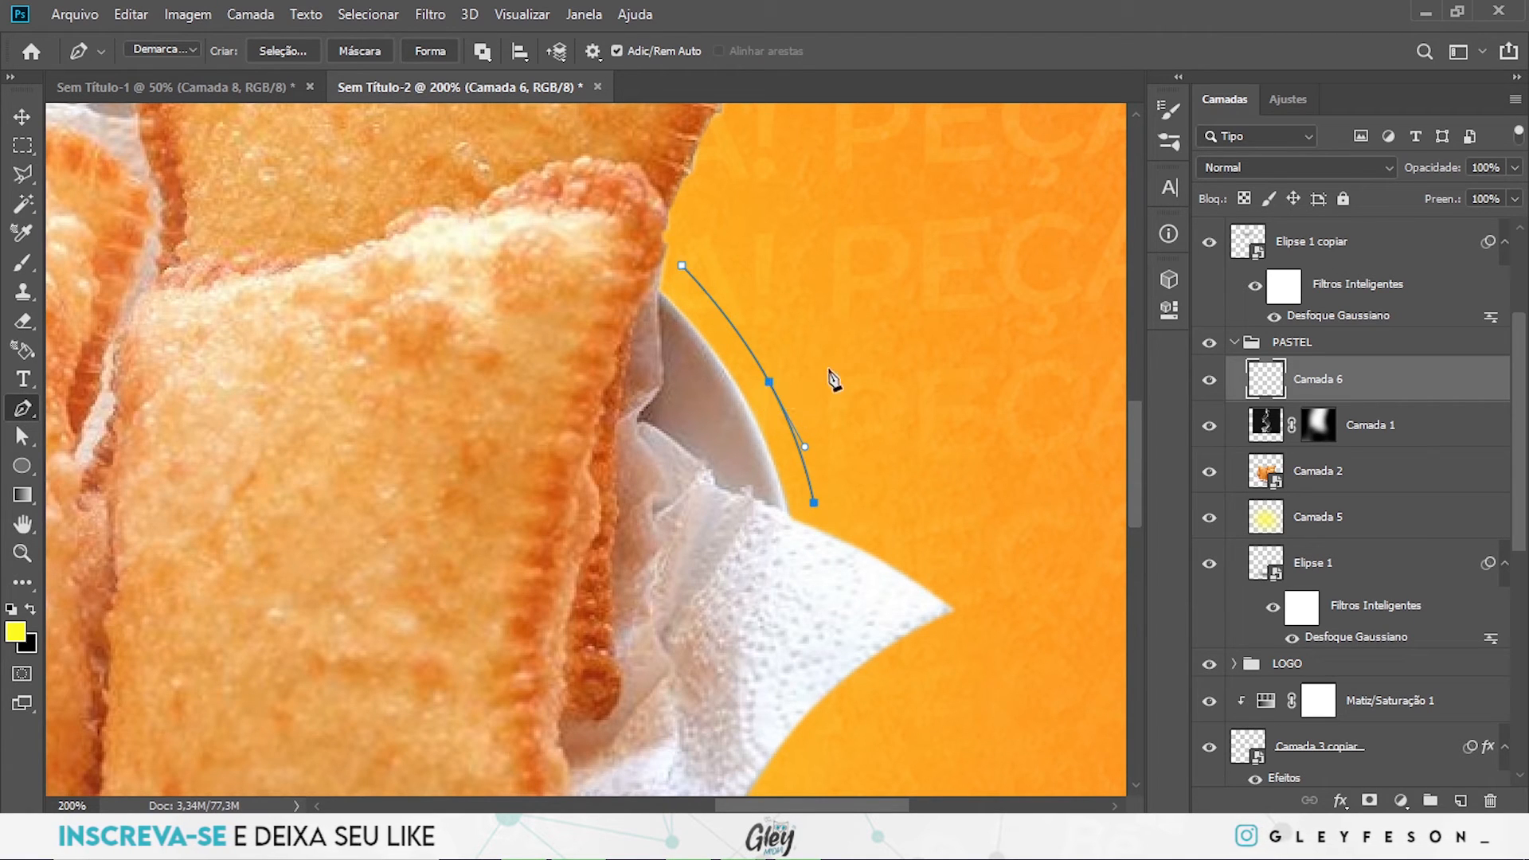
- Extend the path with a gentle curve along the upper edge of the napkin's right corner, ending near its tip
left_click(974, 594)
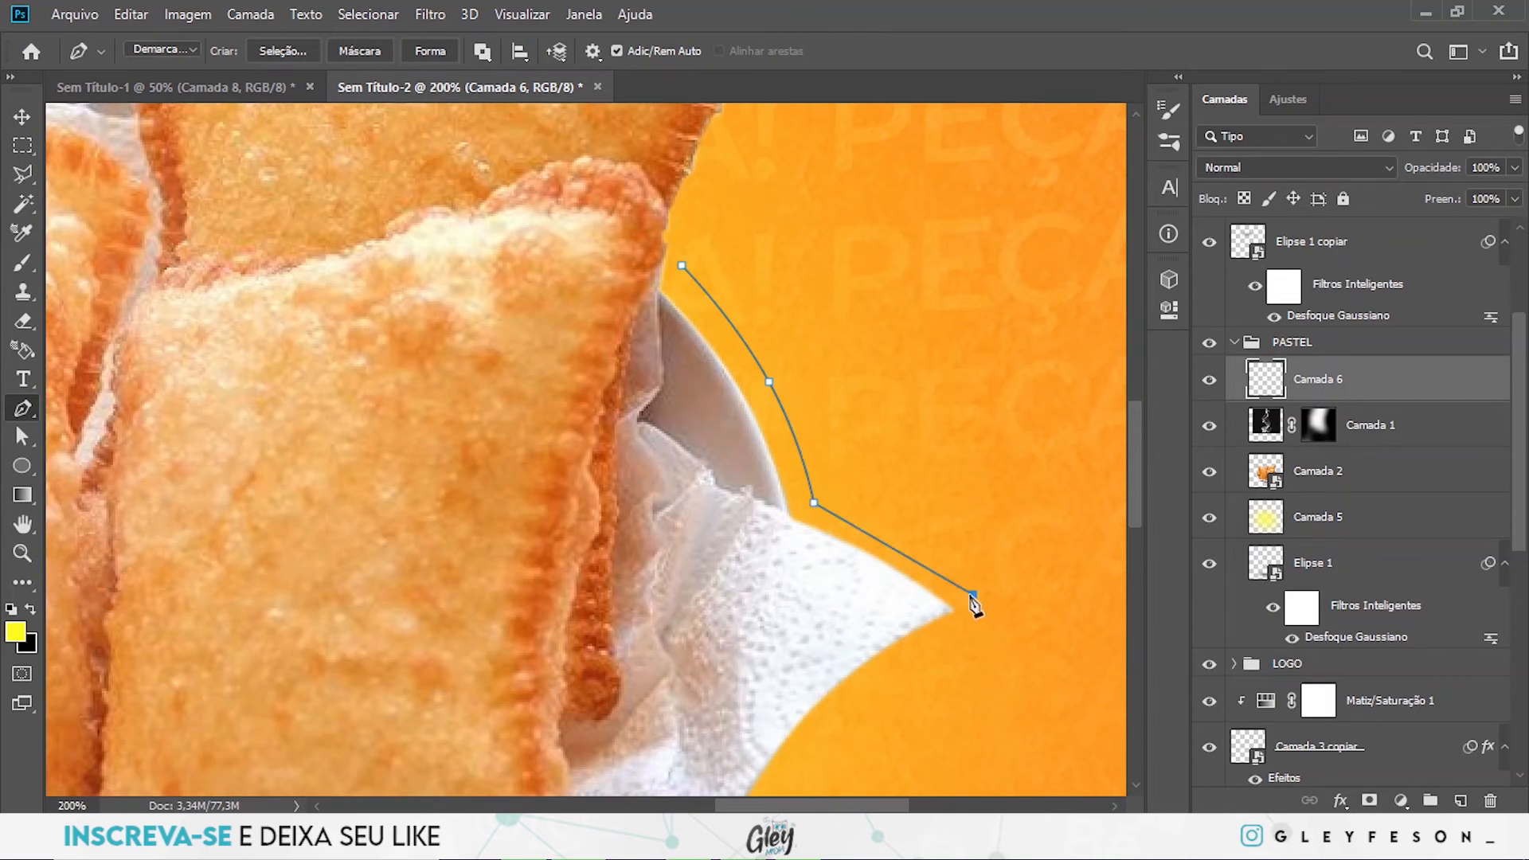
left_click(974, 595)
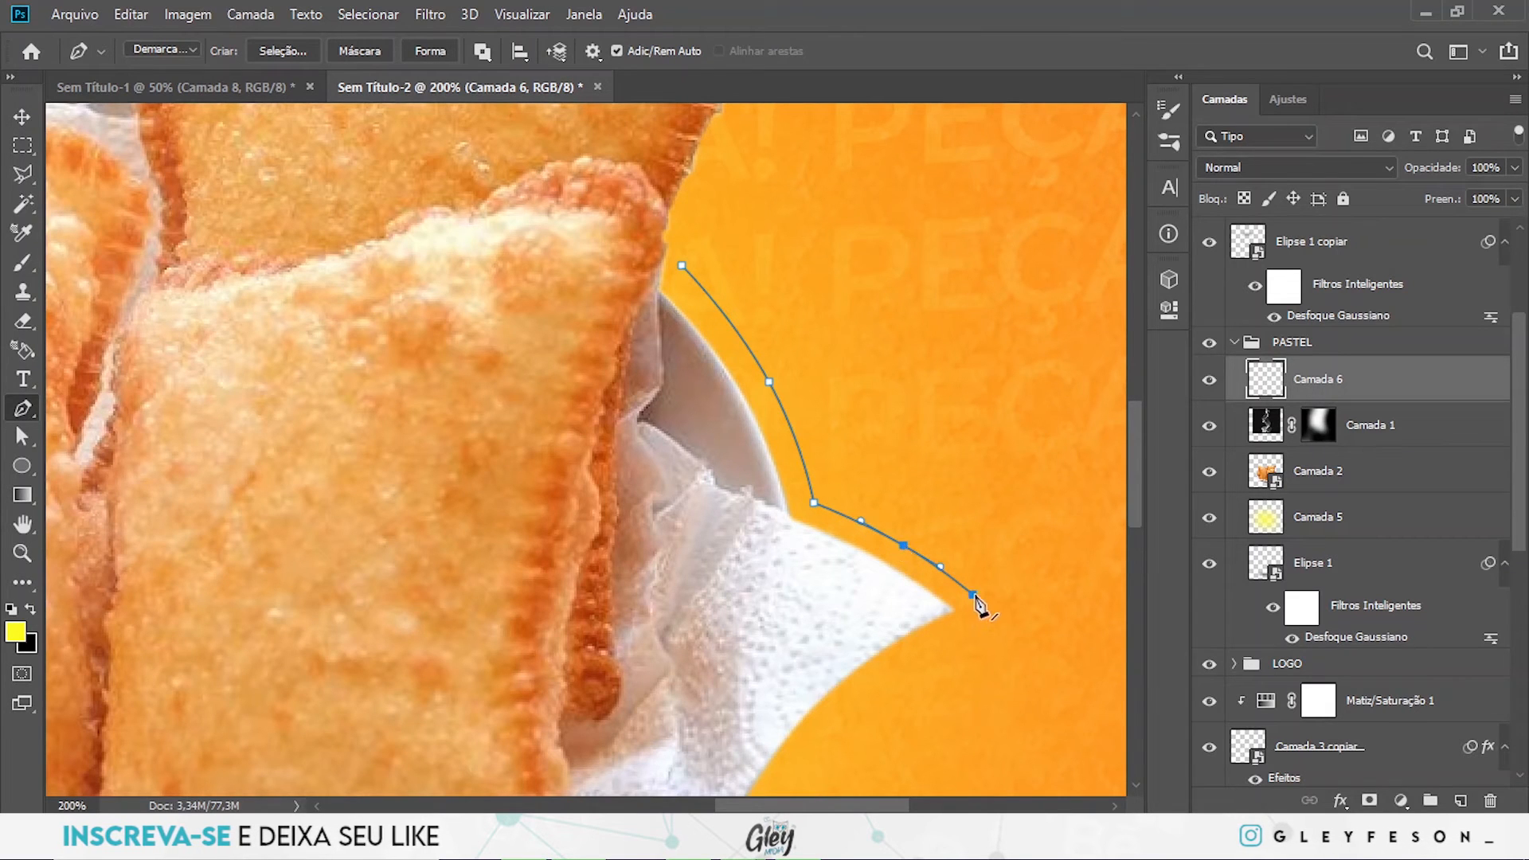
scroll(979, 603, "down", 5)
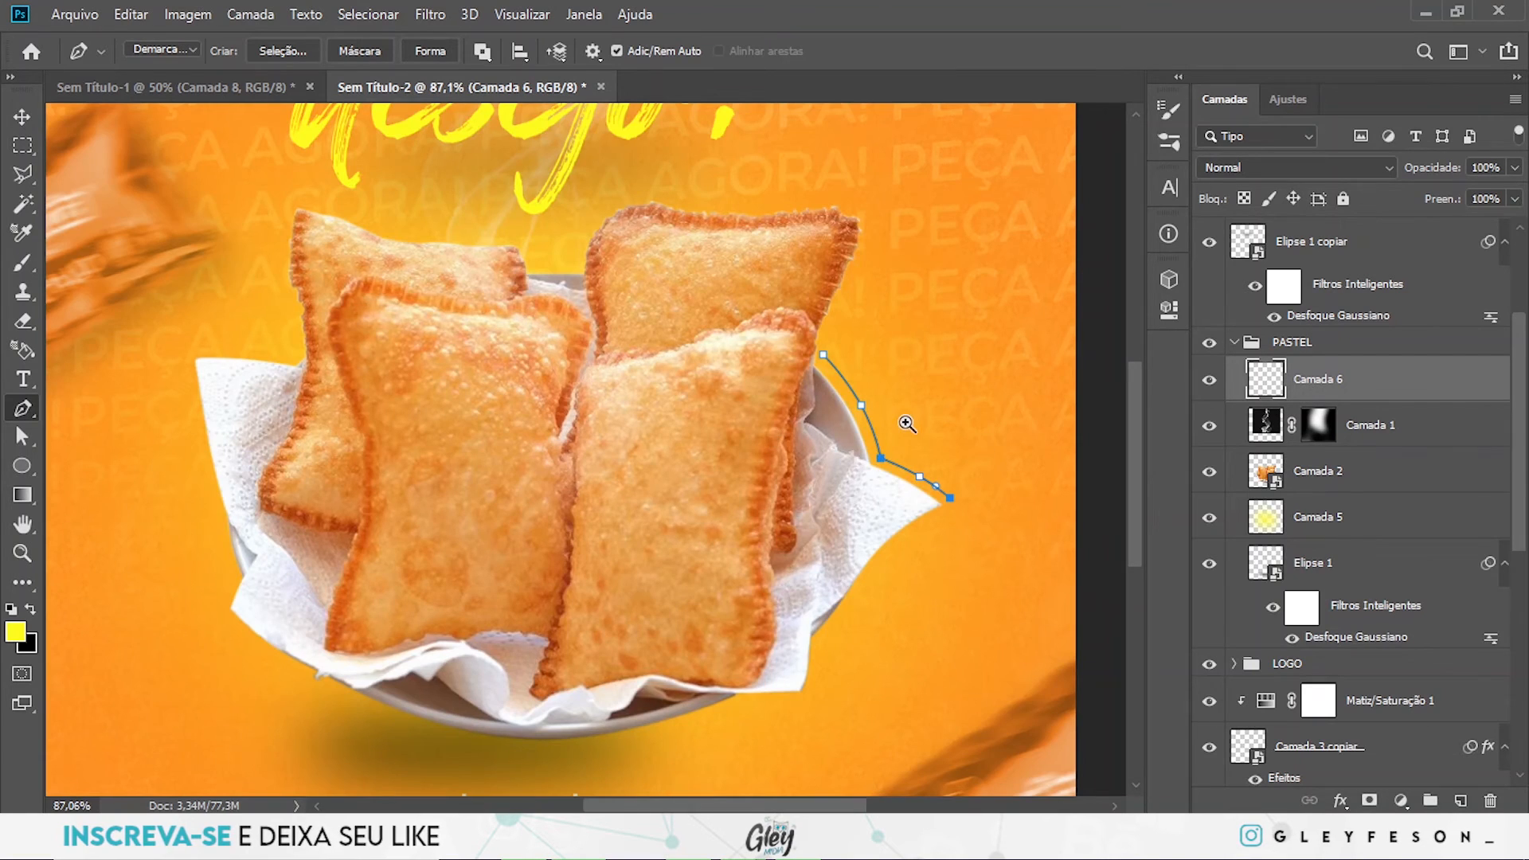
scroll(907, 424, "up", 5)
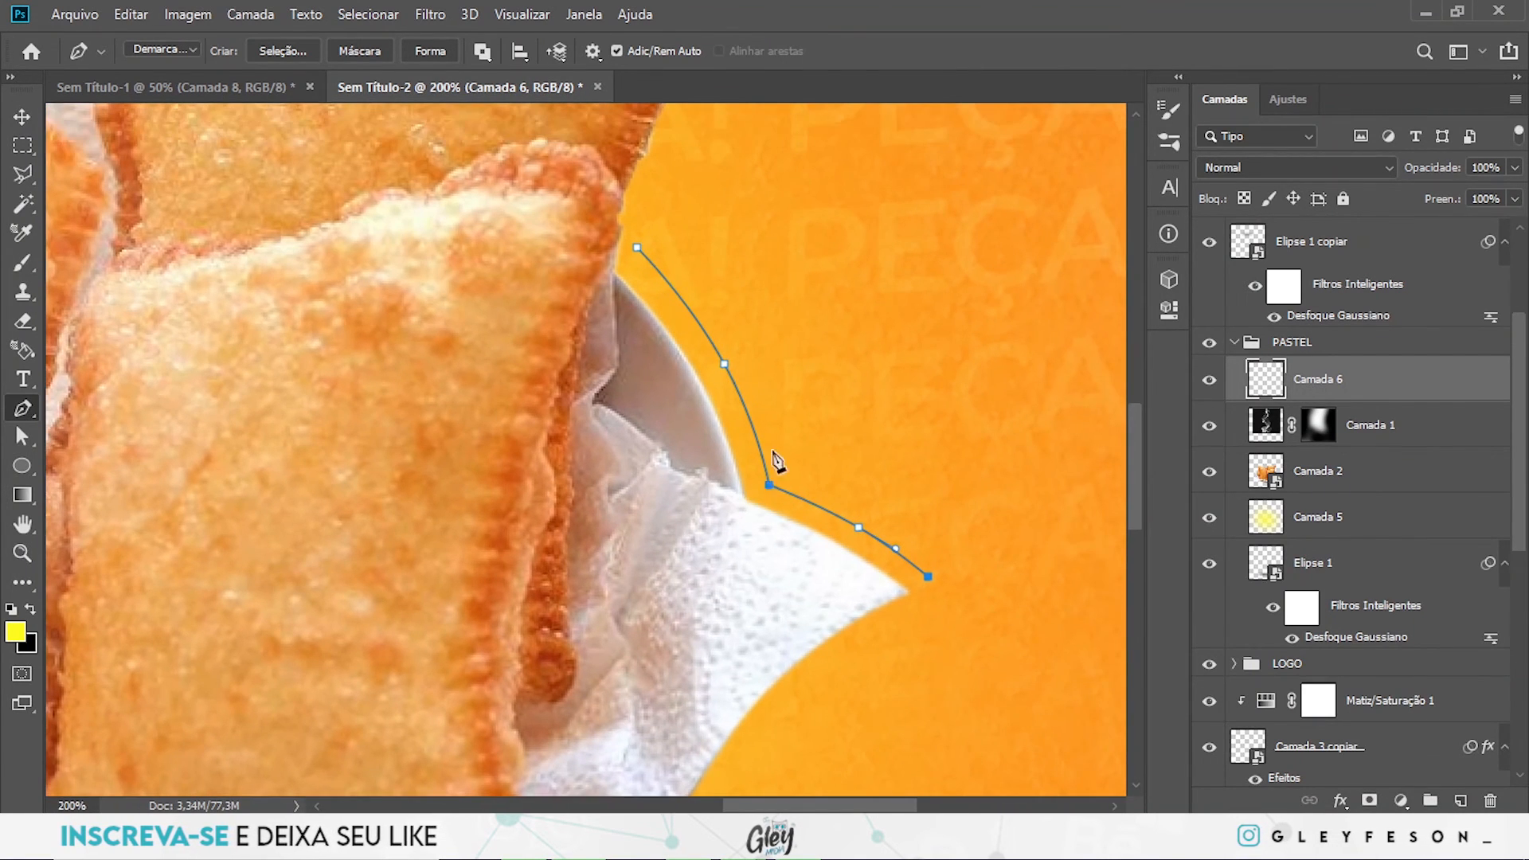
- Set the Brush to a hard round tip of 6 px with 100% hardness
key("b")
left_click_drag(701, 431, 534, 418)
left_click_drag(649, 329, 599, 677)
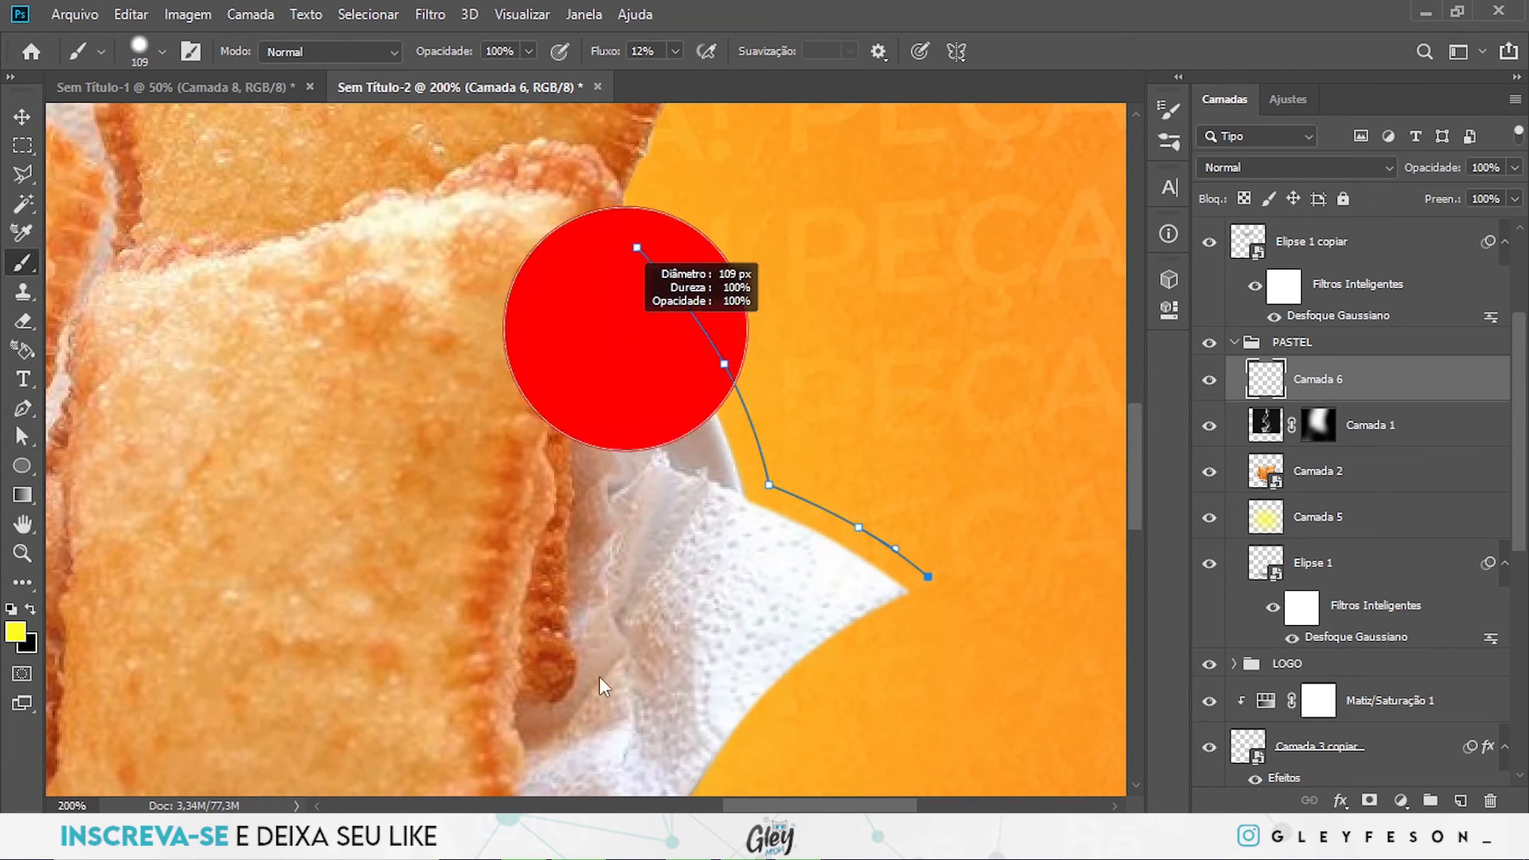
mouse_move(599, 495)
left_mouse_down()
mouse_move(595, 137)
mouse_move(533, 668)
left_mouse_up()
mouse_move(657, 552)
left_mouse_down()
mouse_move(661, 165)
mouse_move(625, 636)
left_mouse_up()
left_click_drag(717, 376, 658, 402)
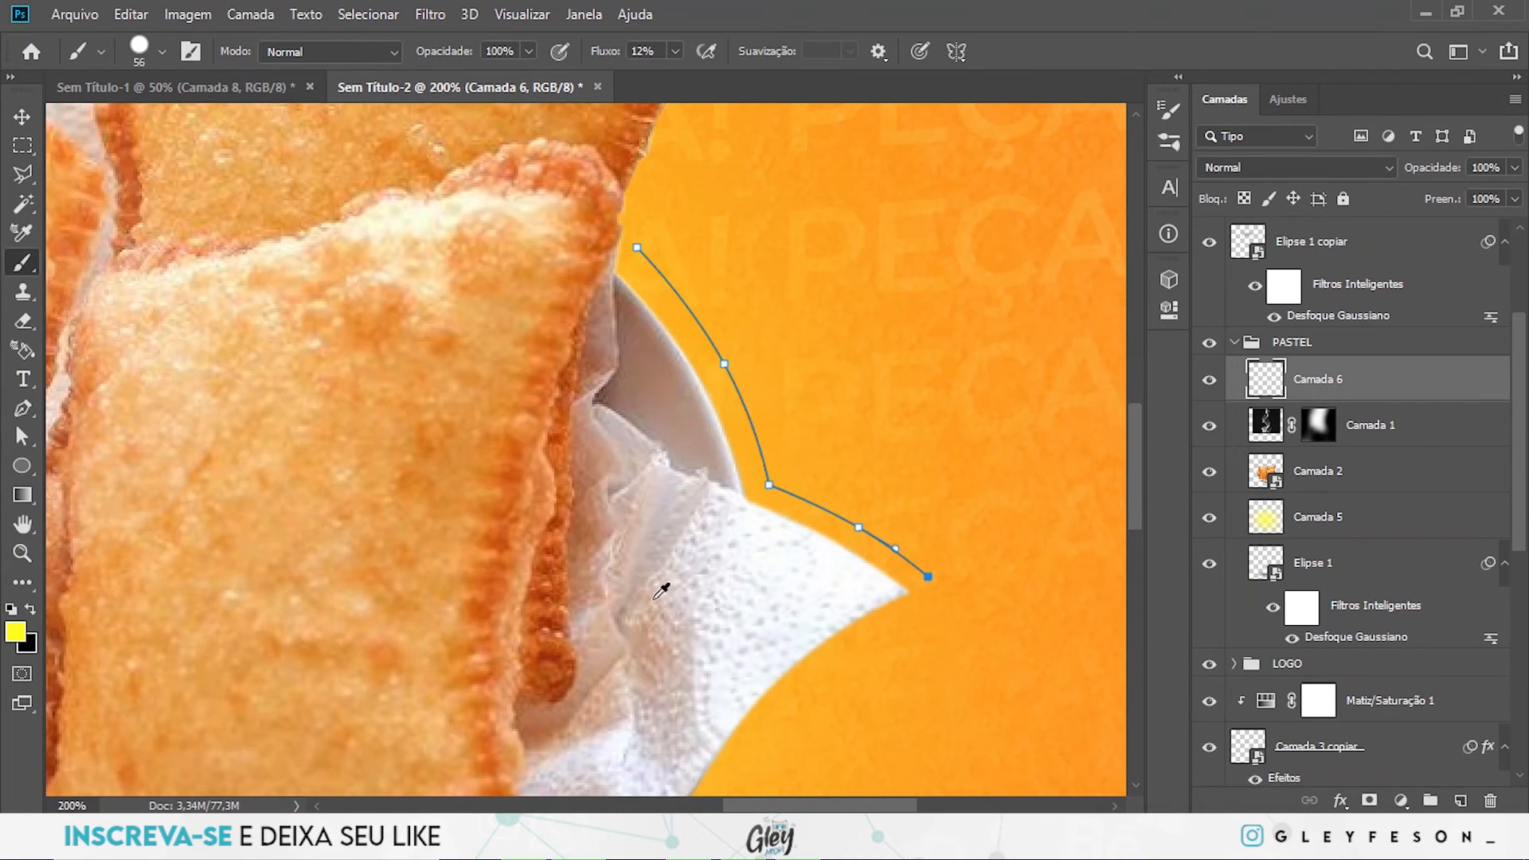
mouse_move(744, 593)
left_mouse_down()
mouse_move(777, 91)
mouse_move(778, 170)
mouse_move(757, 188)
mouse_move(782, 394)
mouse_move(778, 116)
mouse_move(752, 478)
mouse_move(761, 116)
mouse_move(761, 370)
mouse_move(744, 596)
mouse_move(751, 231)
mouse_move(721, 721)
mouse_move(750, 406)
mouse_move(744, 804)
mouse_move(740, 564)
left_mouse_up()
left_click_drag(825, 403, 829, 413)
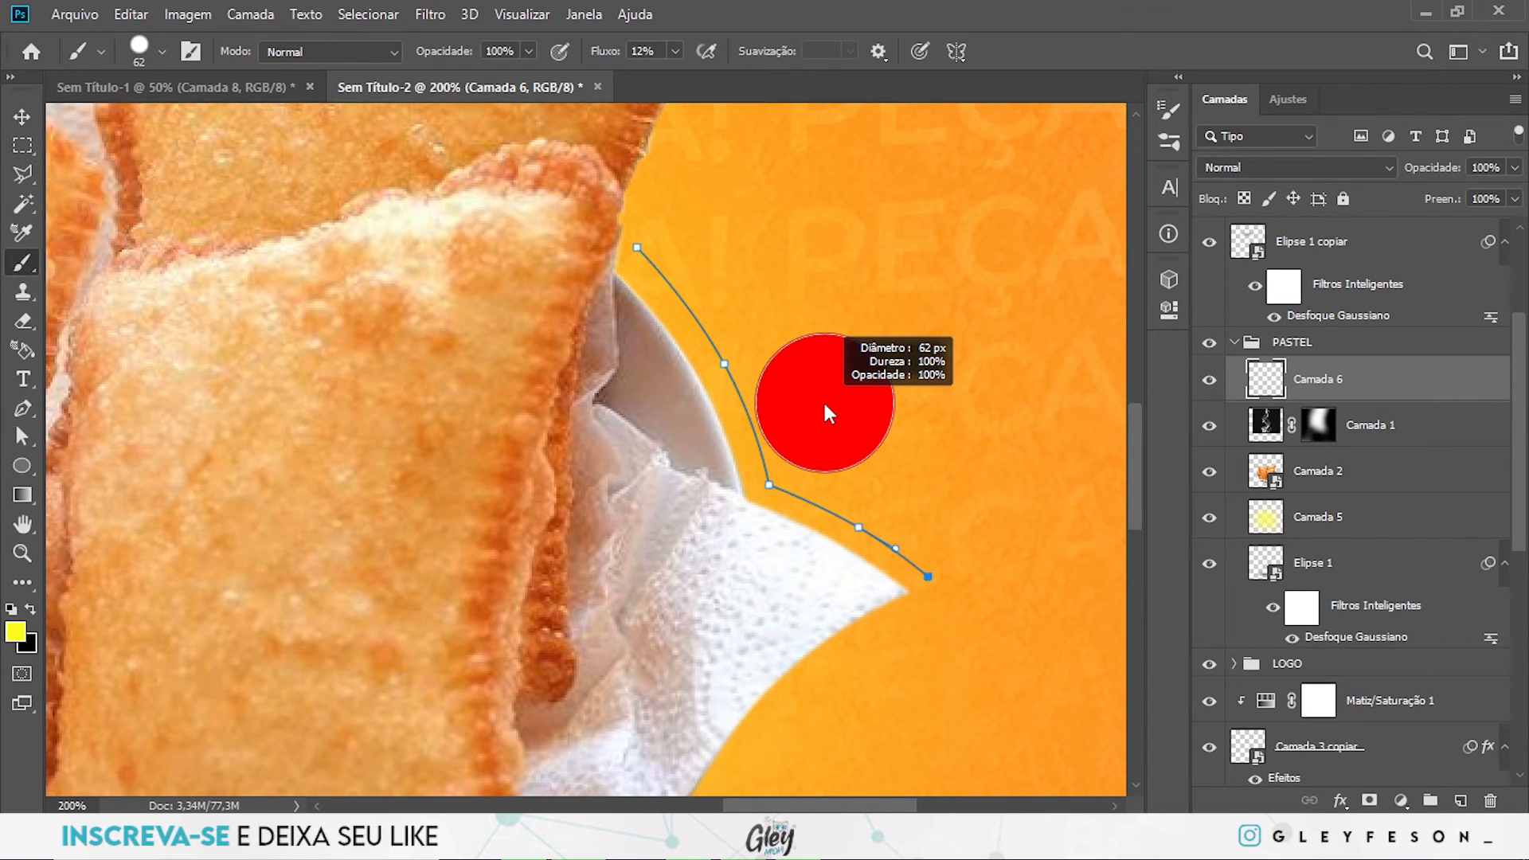
mouse_move(825, 406)
left_mouse_down()
mouse_move(773, 403)
mouse_move(863, 403)
mouse_move(762, 403)
left_mouse_up()
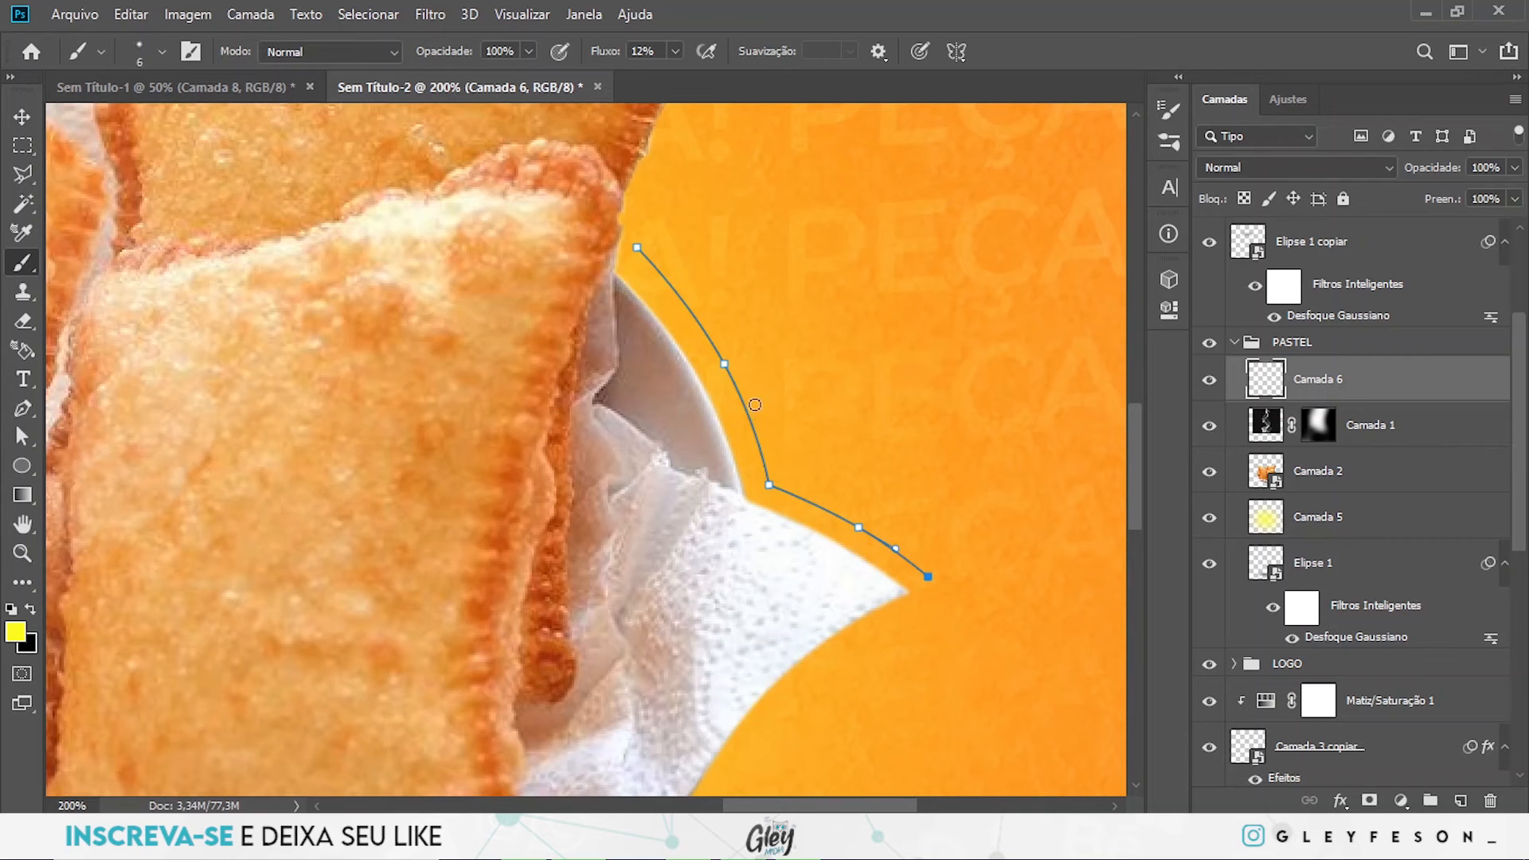
- Try to stroke the path with the Brush and Simulate Pressure enabled
key("p")
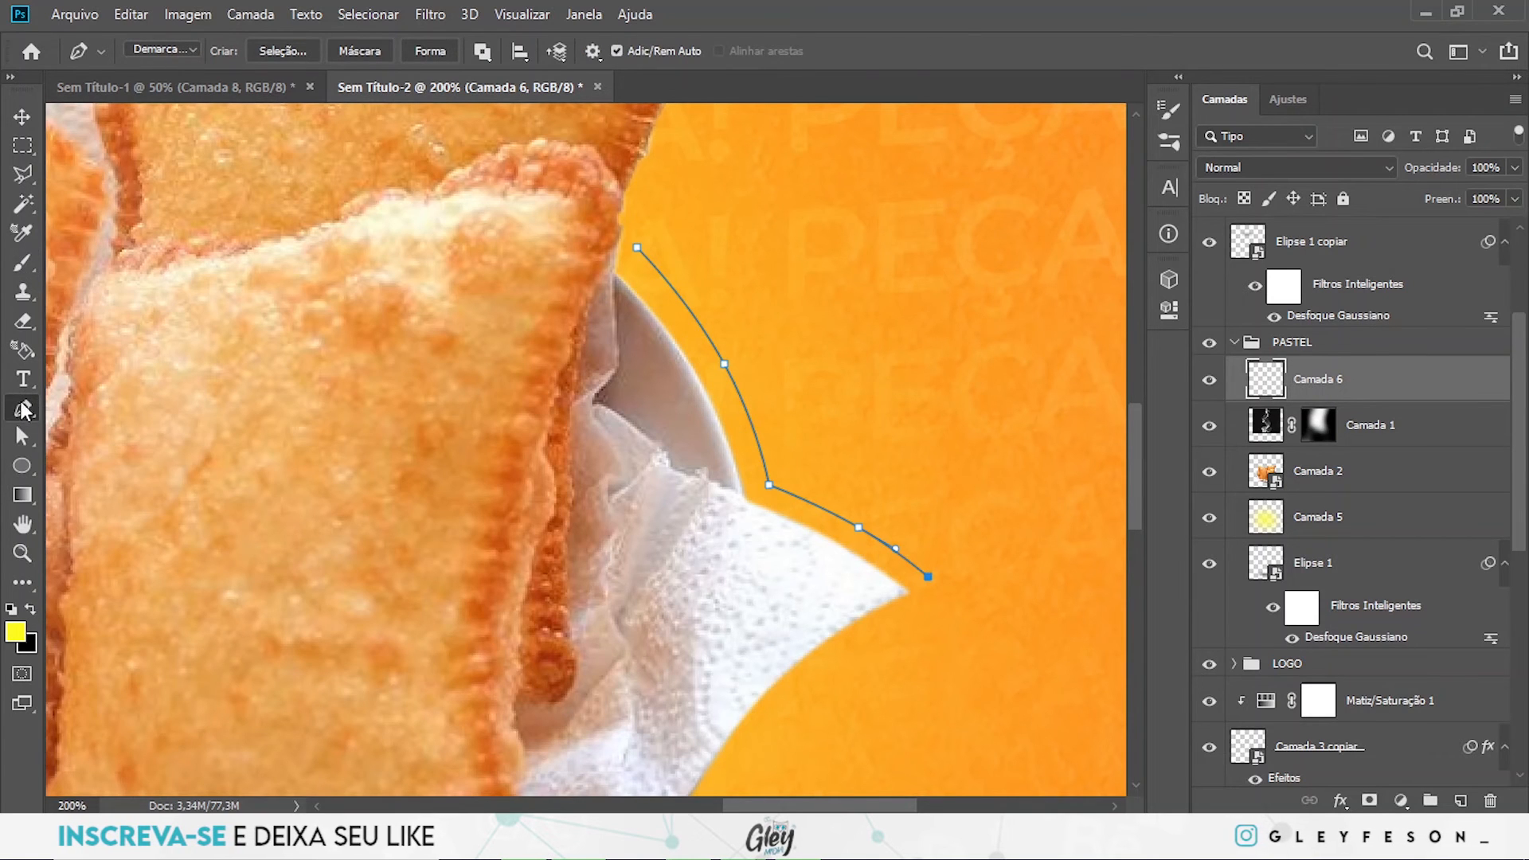
right_click(778, 433)
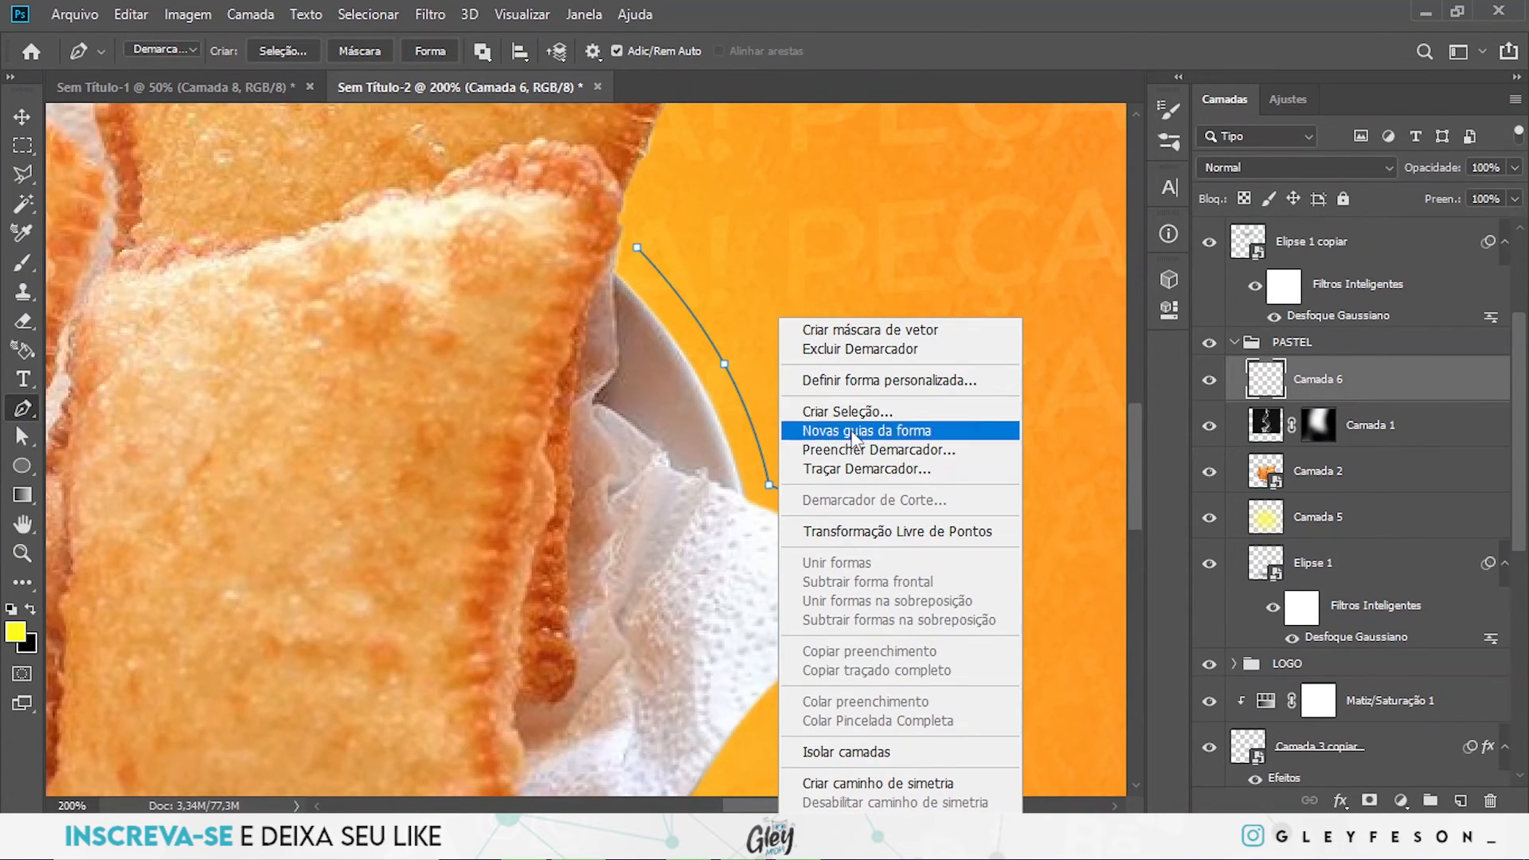
left_click(855, 470)
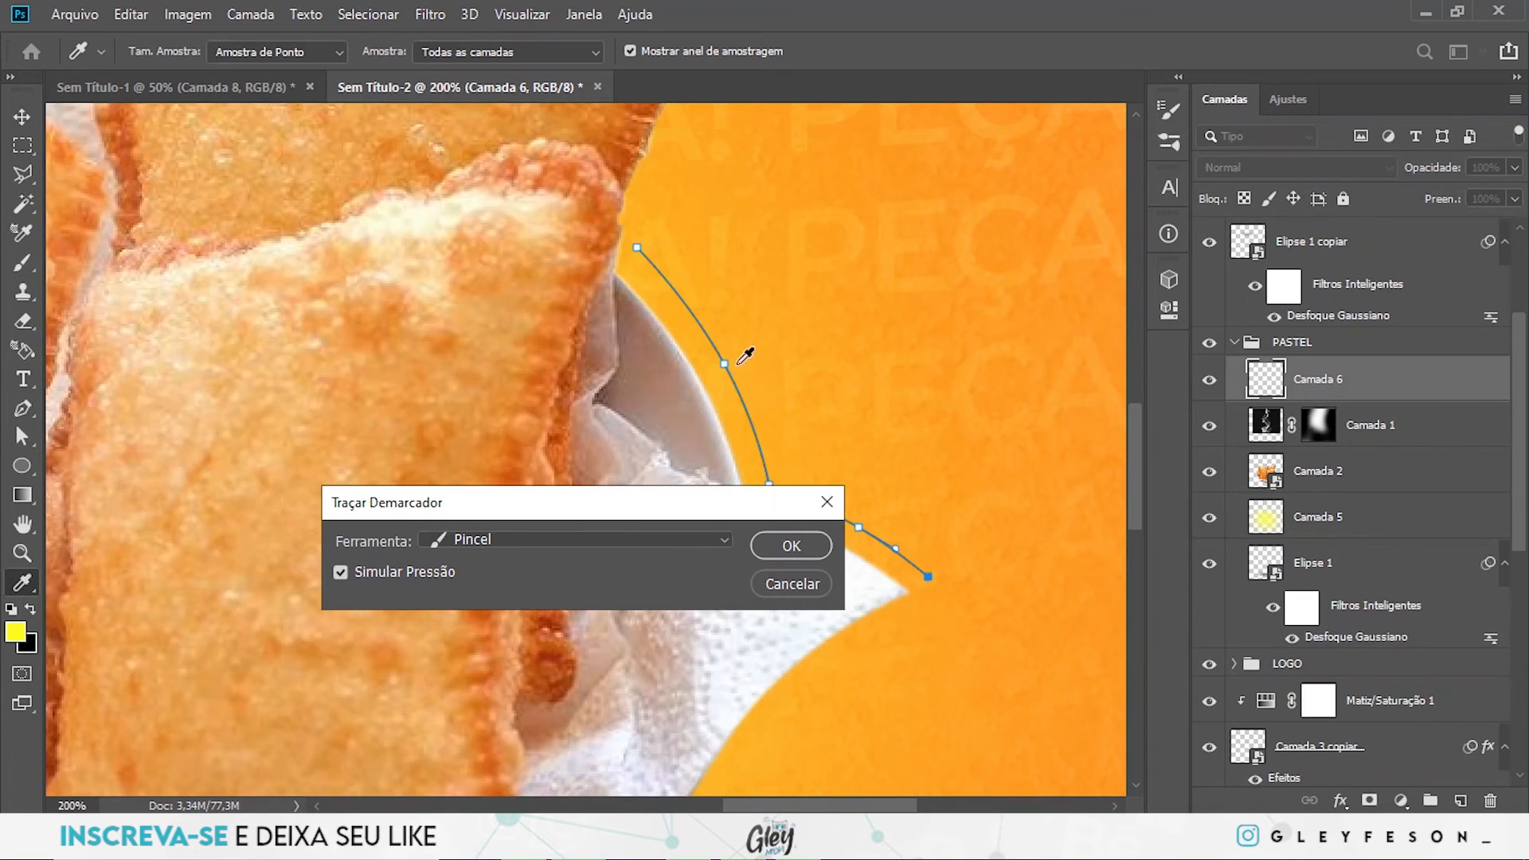
left_click(787, 548)
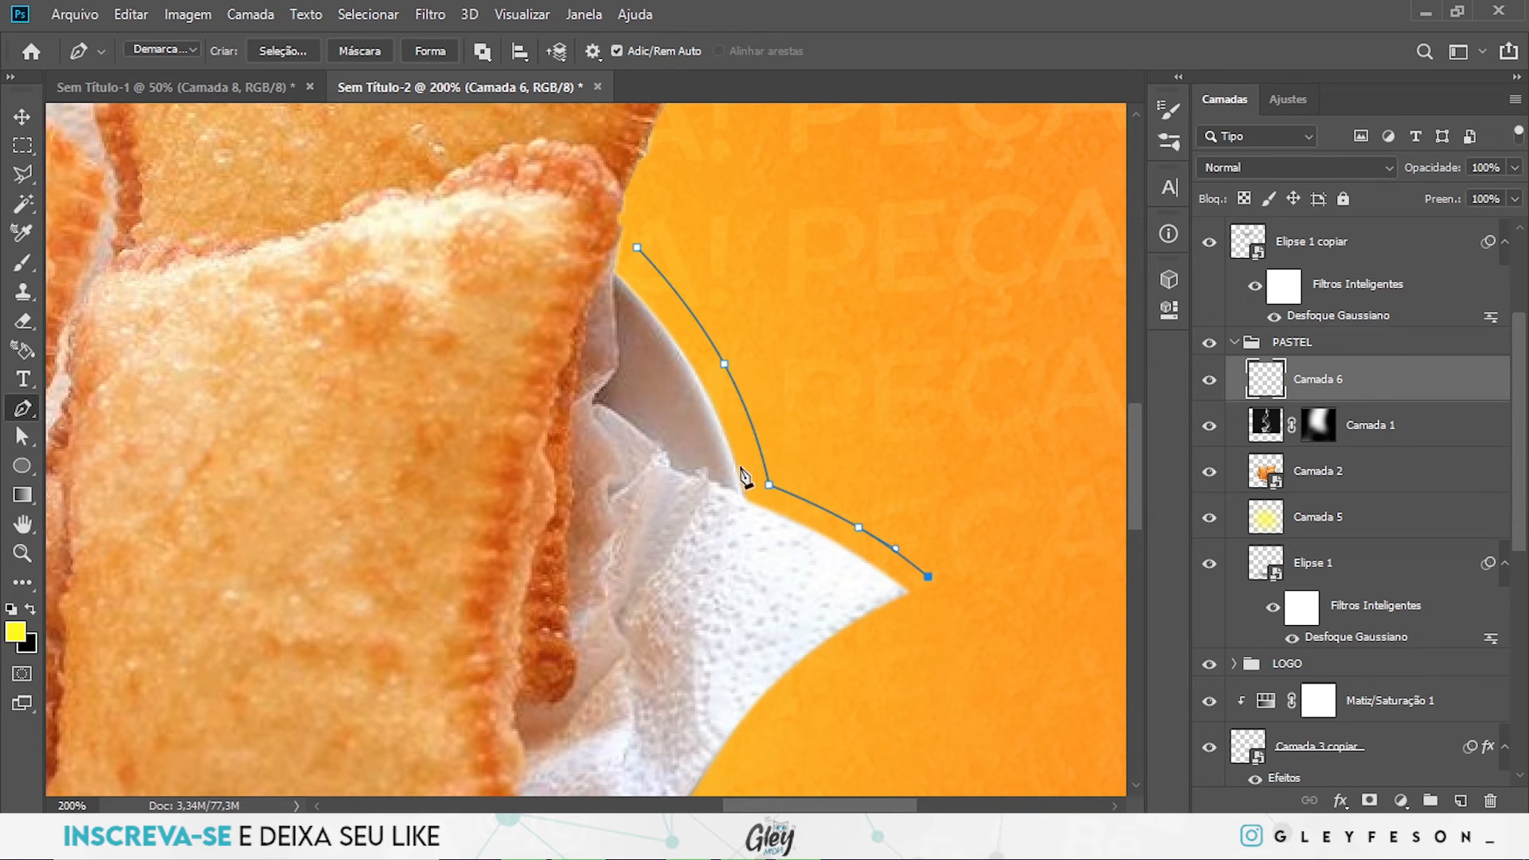
- Raise the Brush flow to 100%
left_click(23, 262)
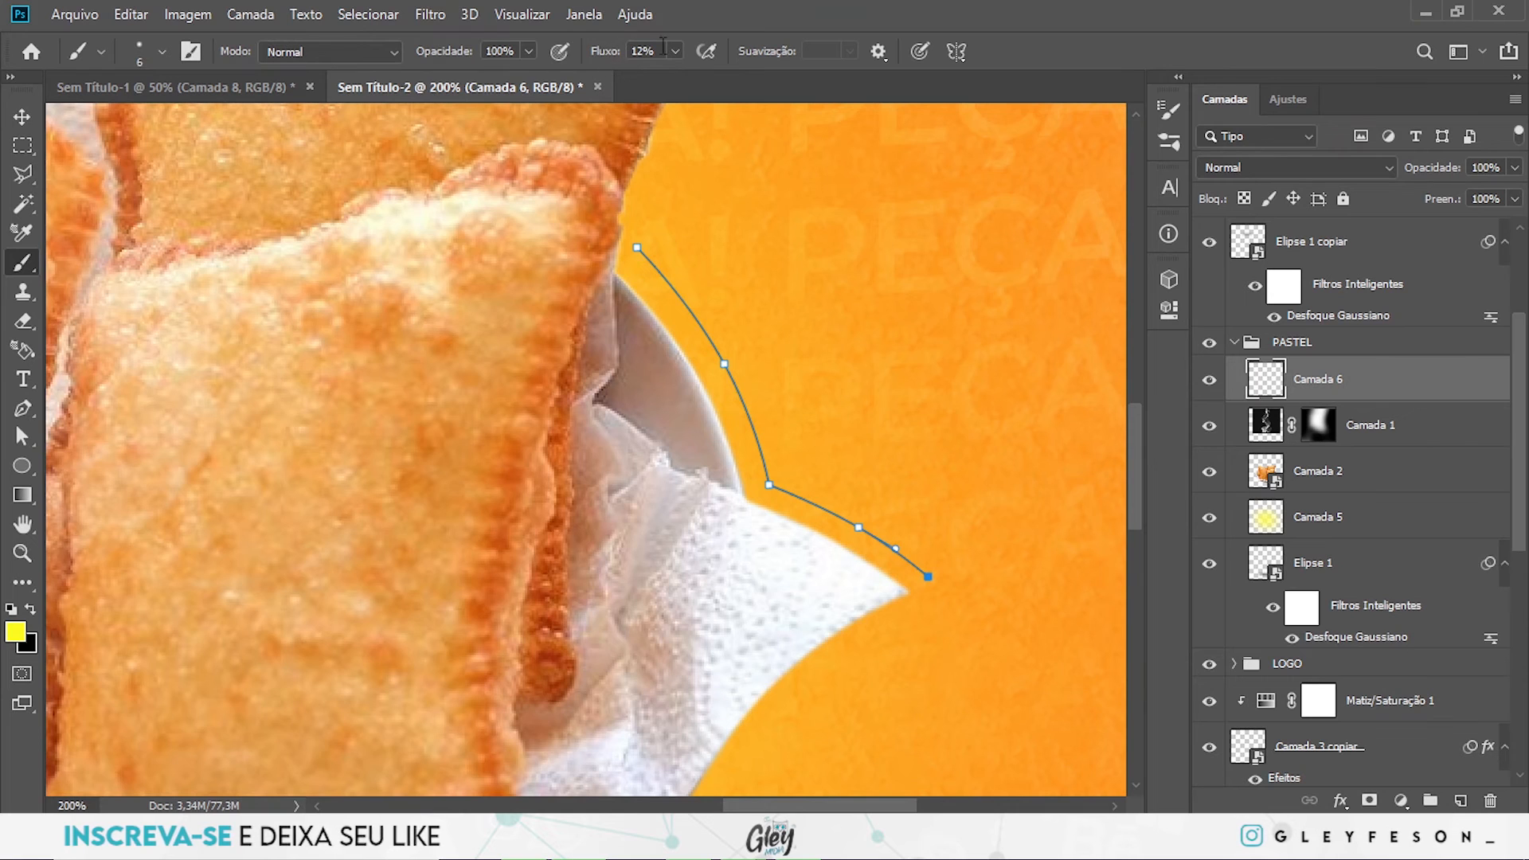
left_click(675, 51)
left_click_drag(672, 80, 843, 88)
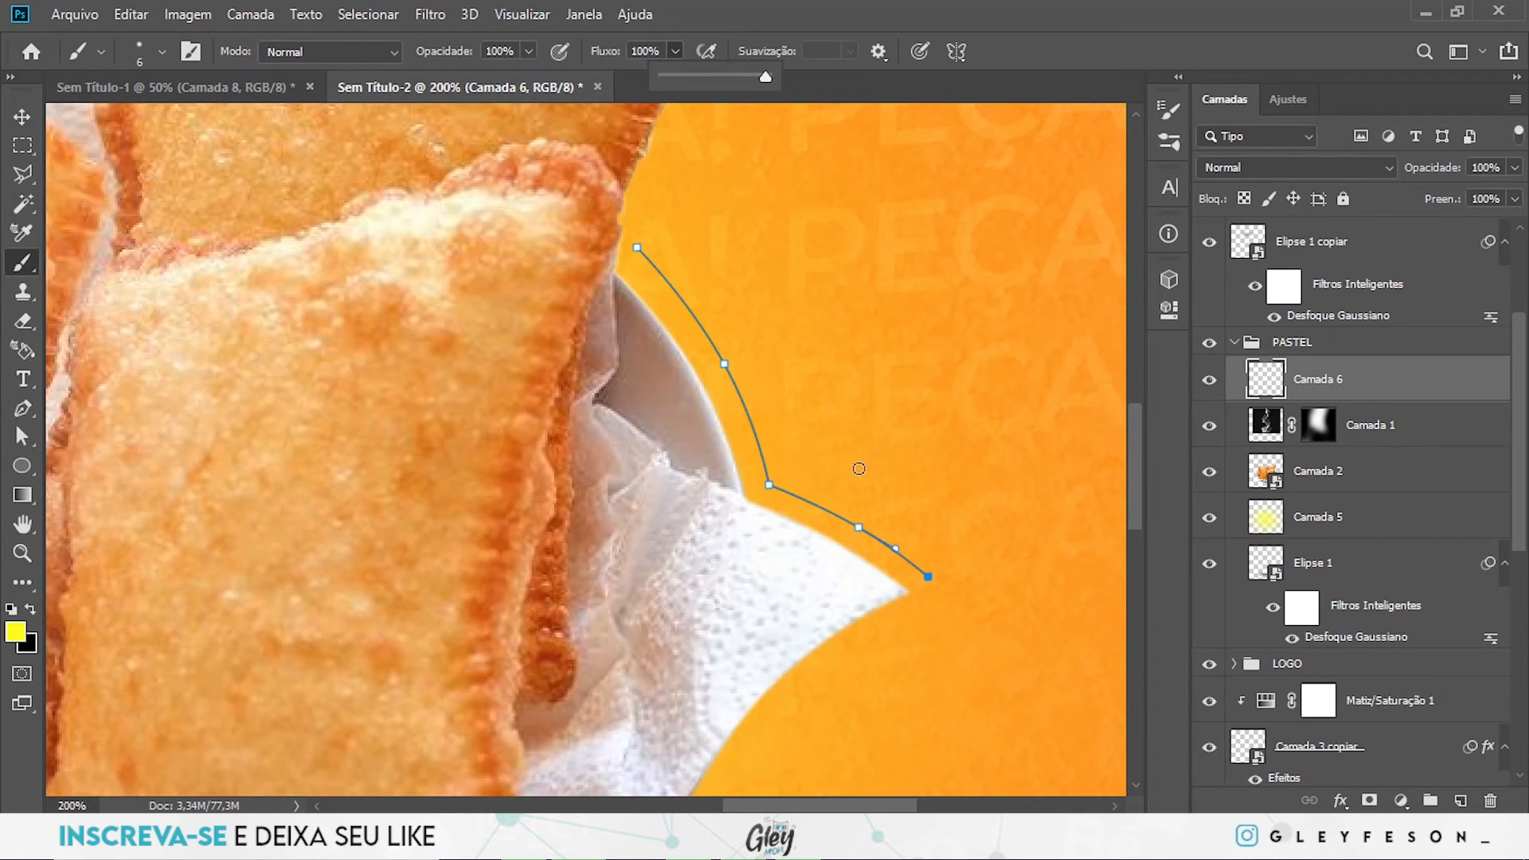
key("v")
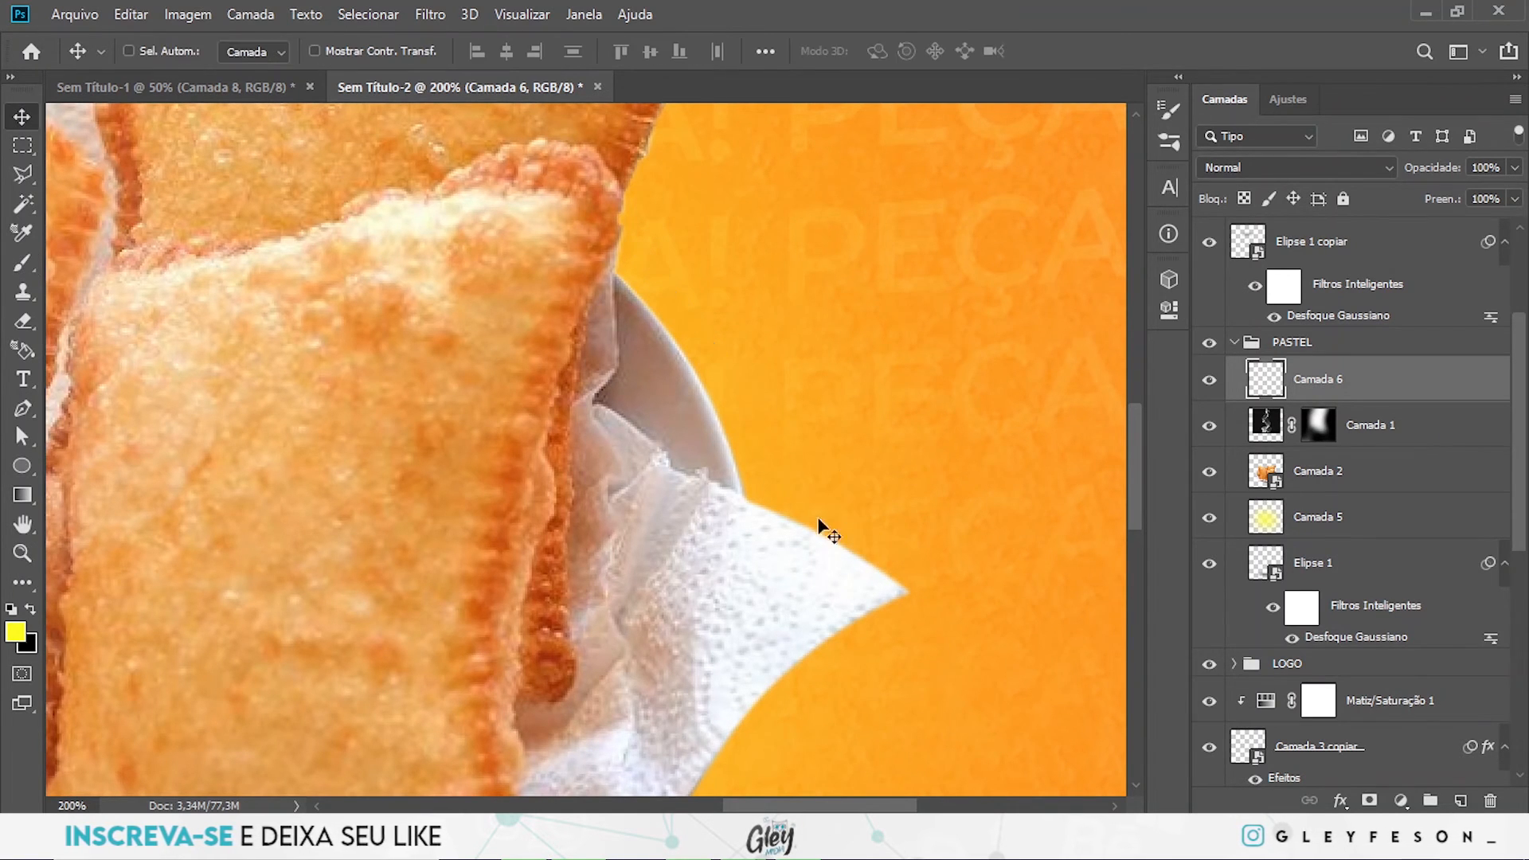
key("ctrl+h")
key("p")
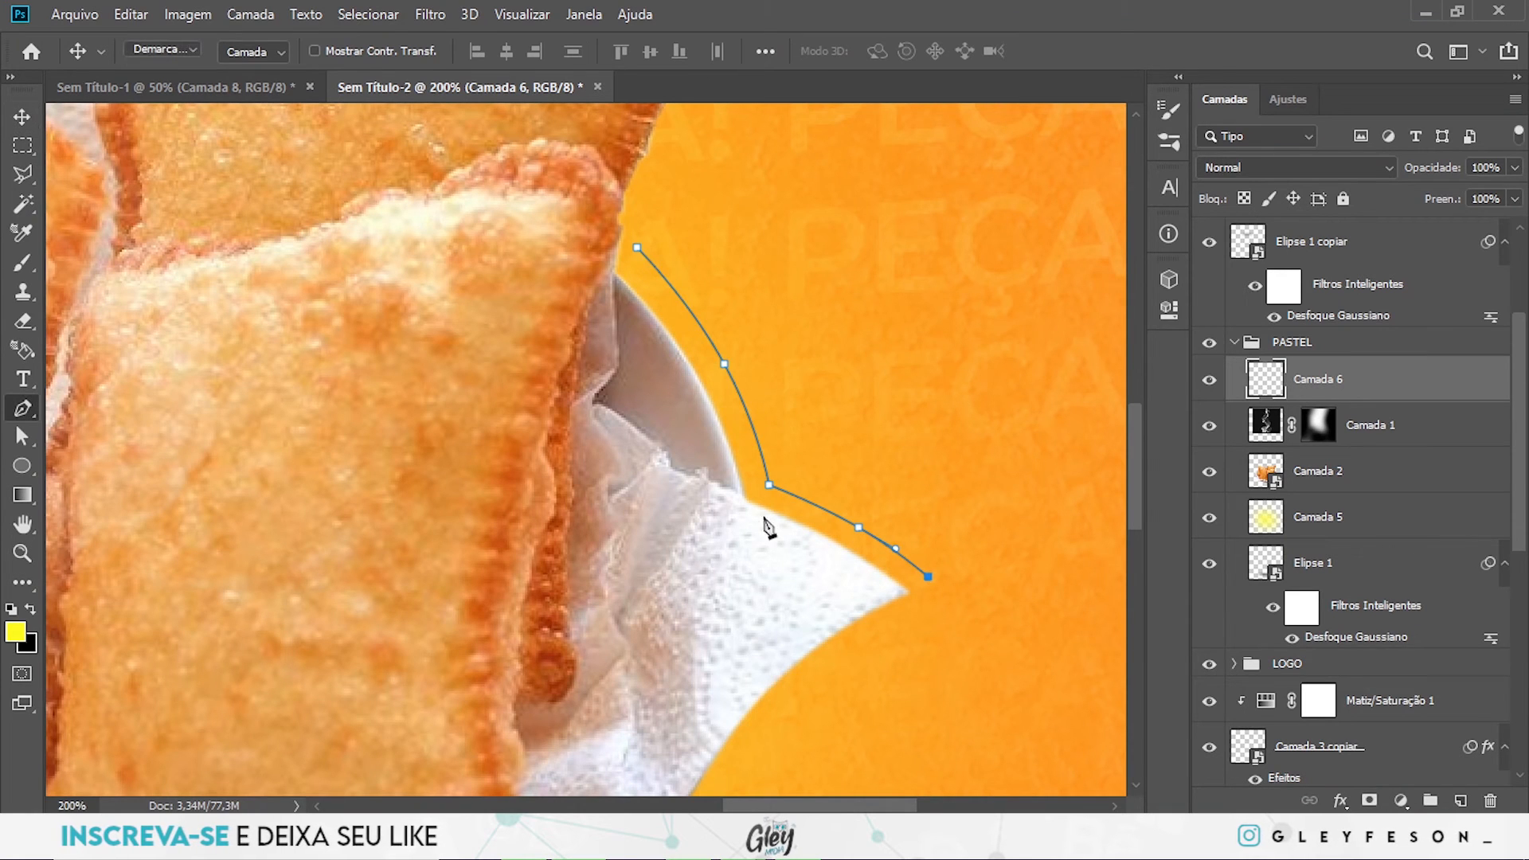
key("b")
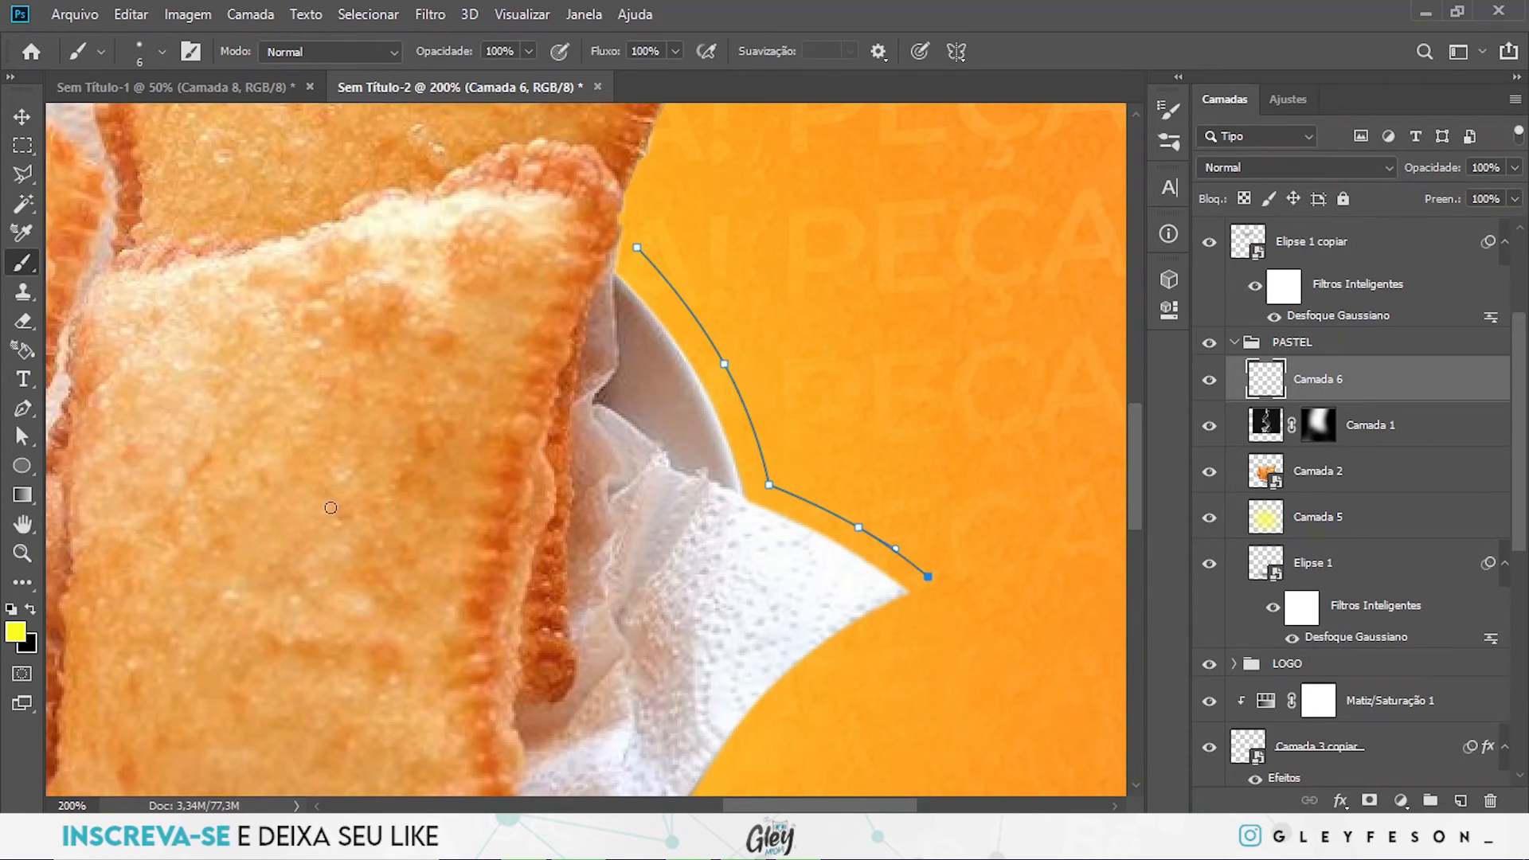
- Stroke the path beside the plate and napkin in yellow with the Brush on Camada 6
key("p")
right_click(767, 498)
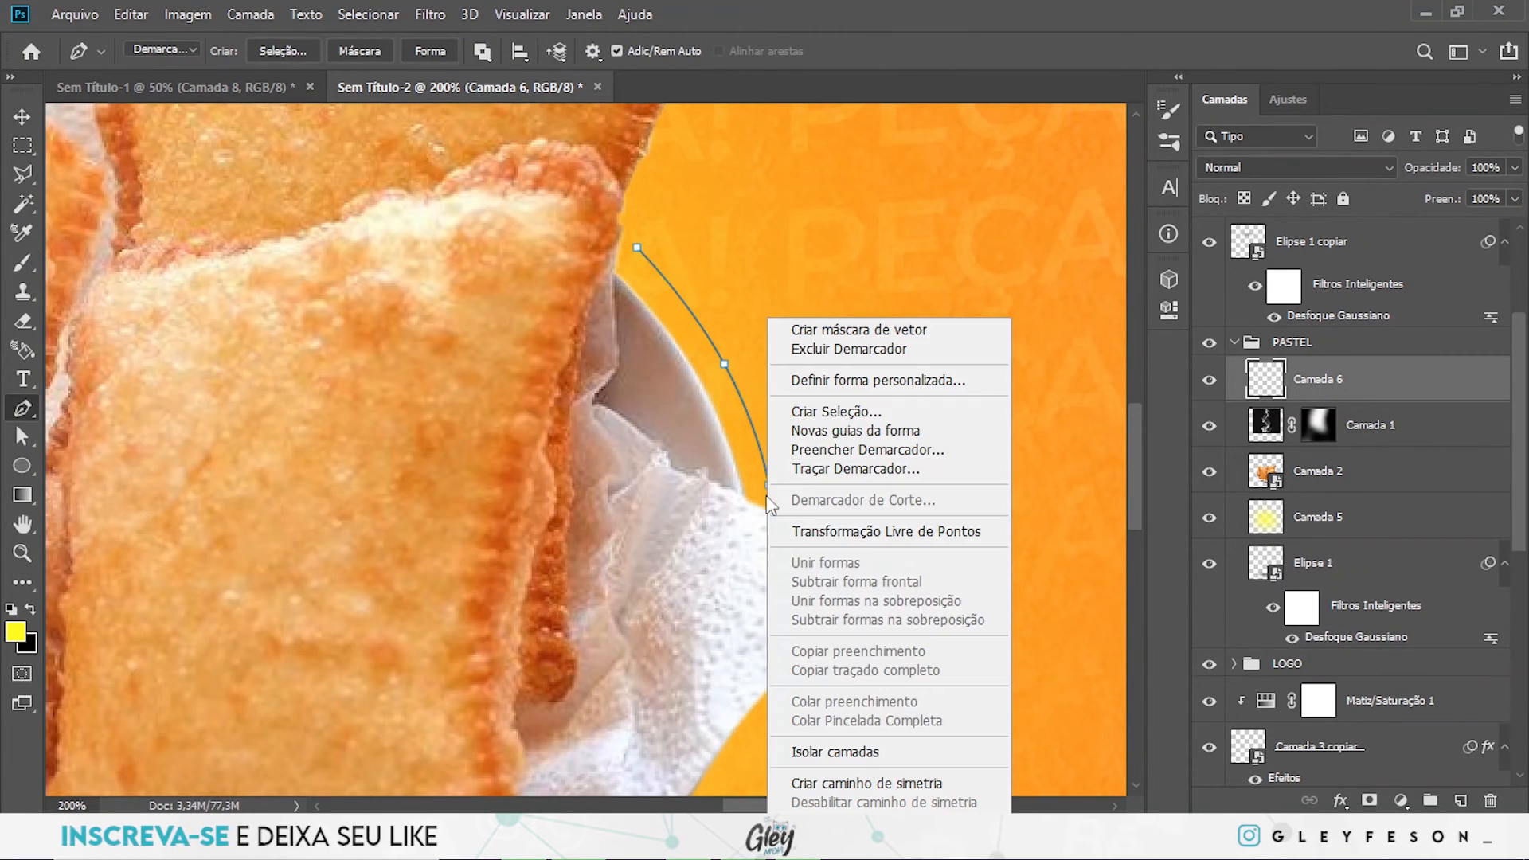
left_click(825, 470)
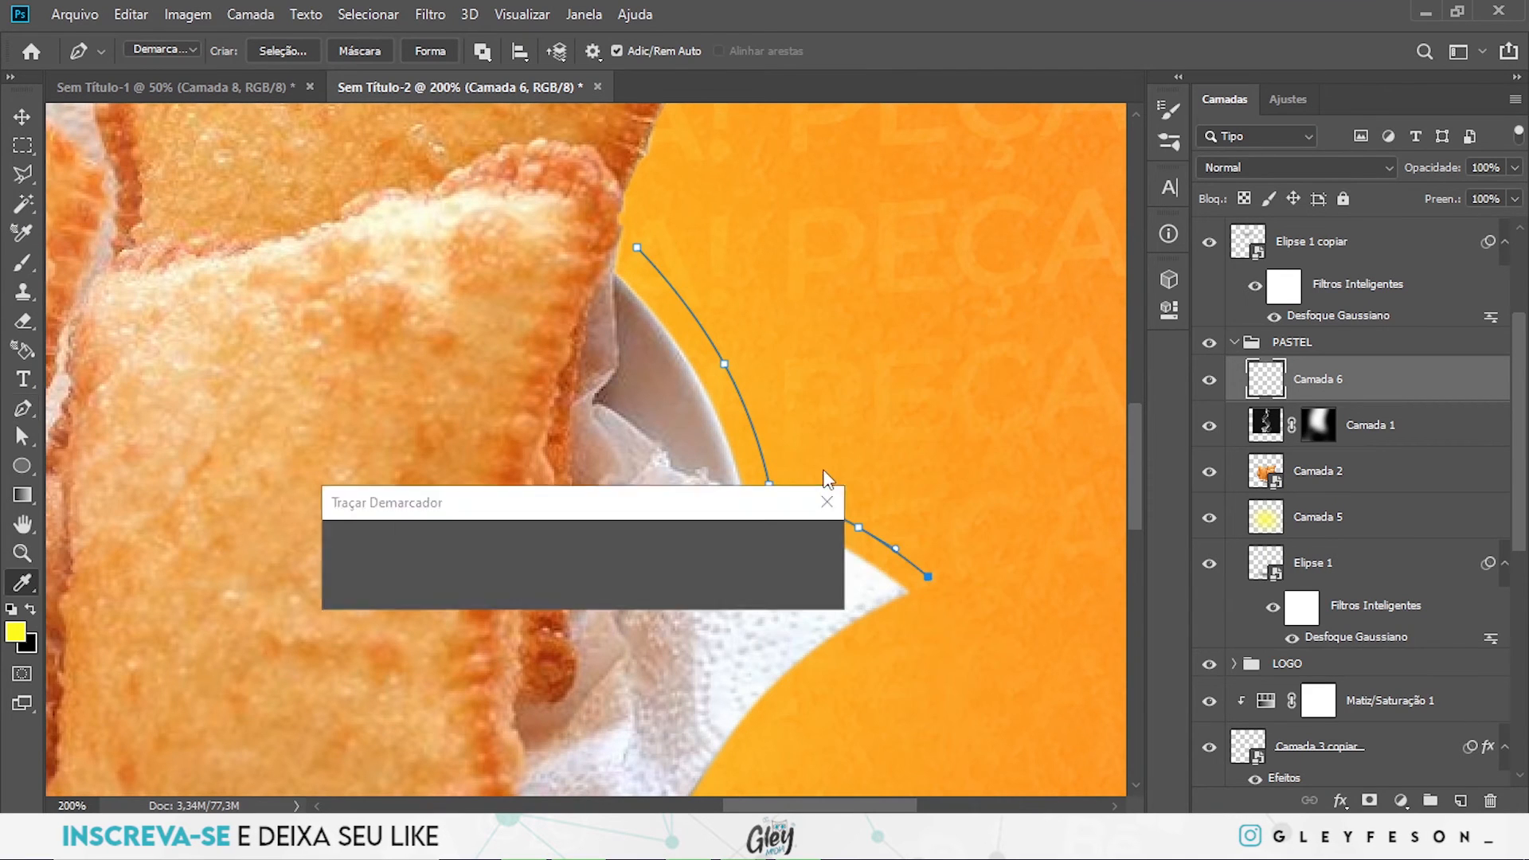
left_click(791, 547)
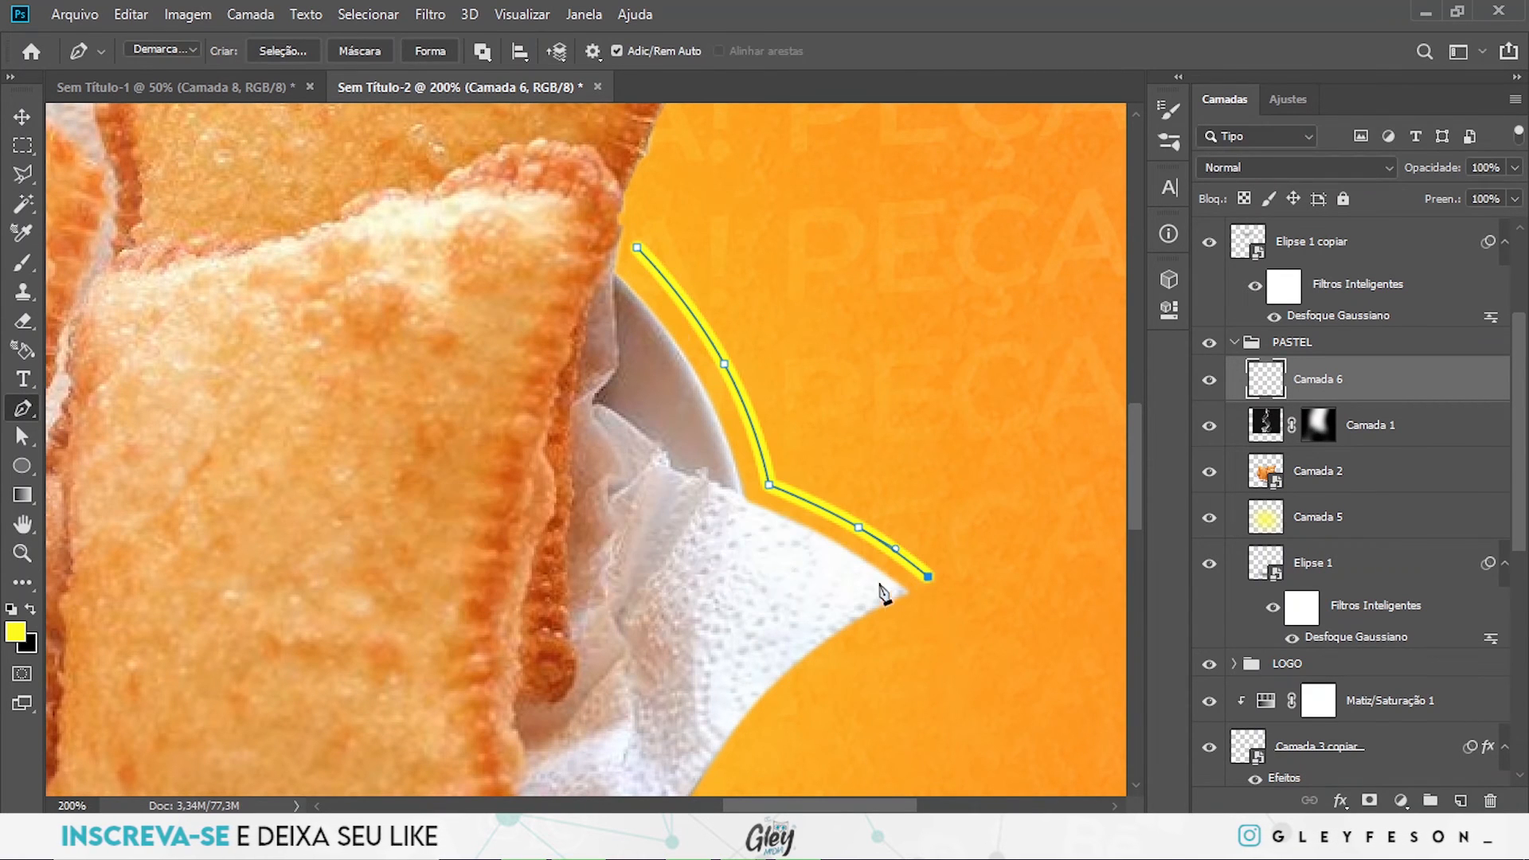
- Delete the Pen path beside the plate, keeping its yellow brush stroke
mouse_move(814, 472)
left_mouse_down()
mouse_move(722, 481)
mouse_move(797, 495)
left_mouse_up()
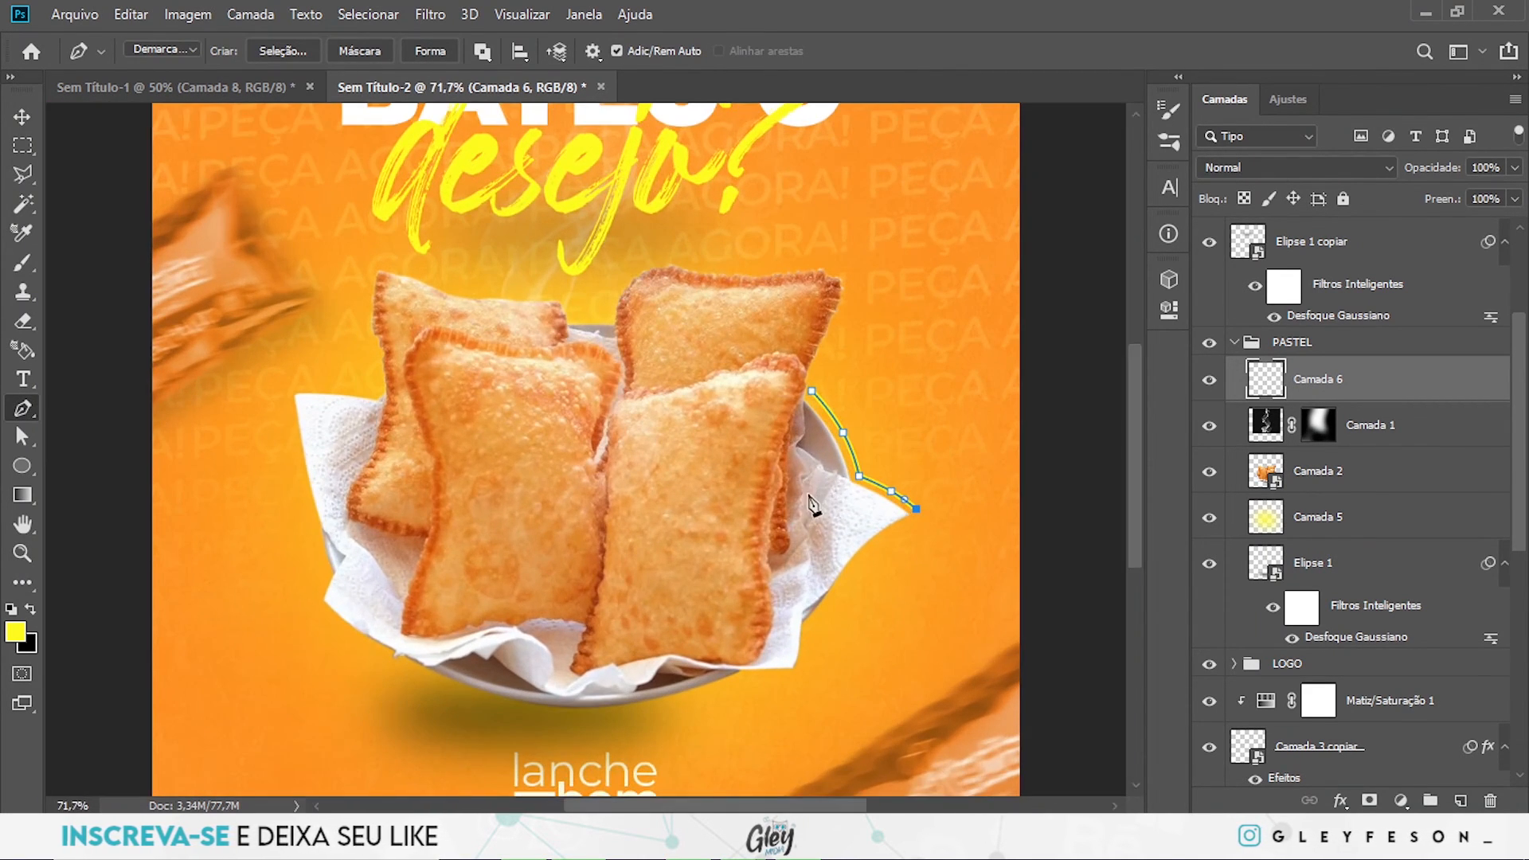
right_click(848, 468)
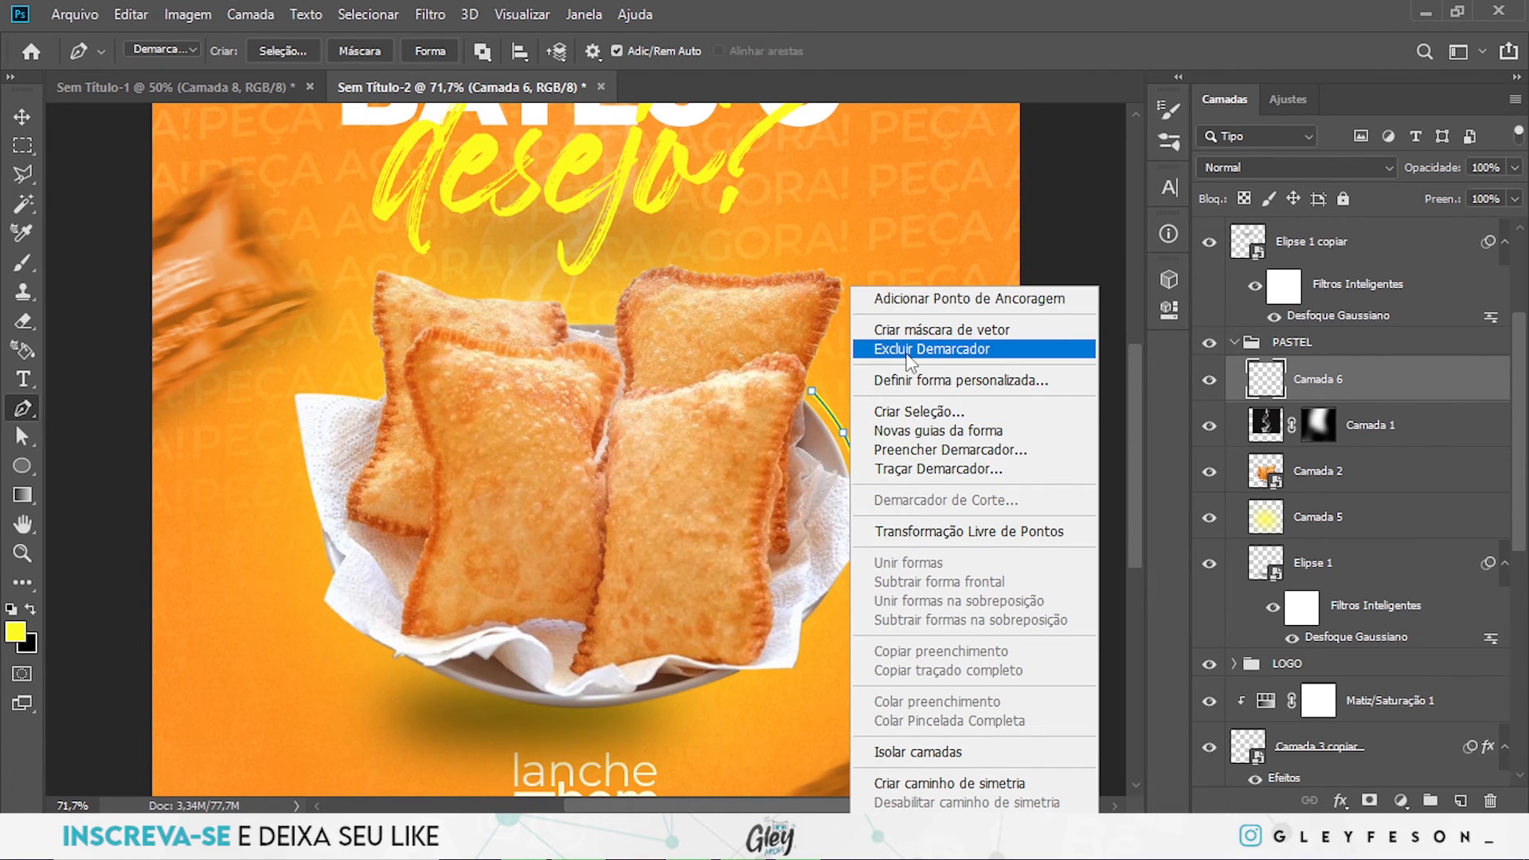
left_click(884, 345)
- Draw an open four-point Pen path following the napkin's left outer edge and its lower folded corner
left_click_drag(522, 626, 675, 613)
mouse_move(408, 594)
left_mouse_down()
mouse_move(517, 582)
mouse_move(416, 574)
left_mouse_up()
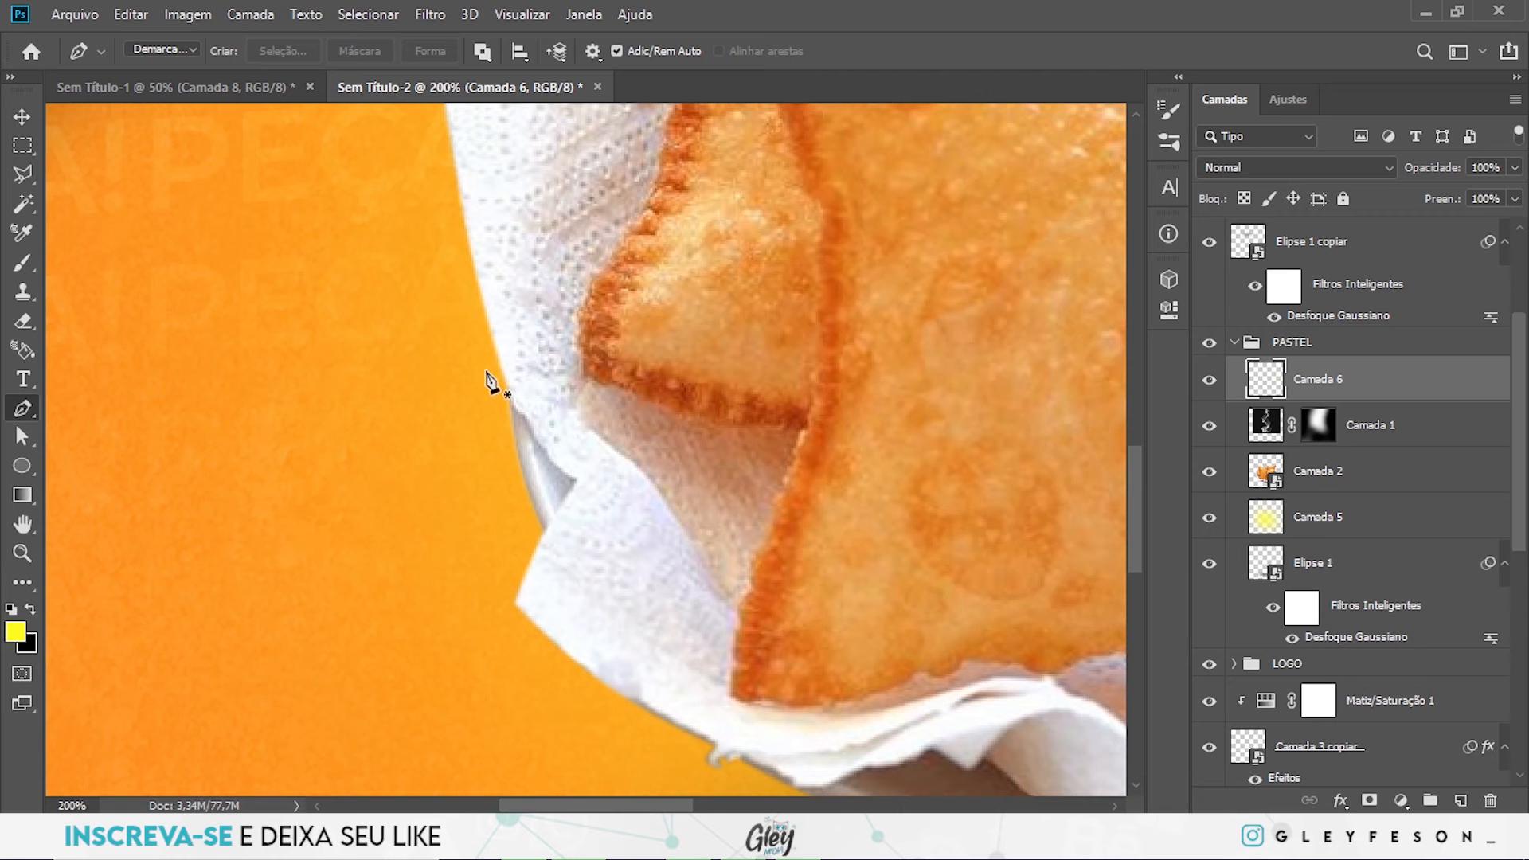
left_click_drag(483, 410, 485, 451)
left_click_drag(593, 447, 564, 454)
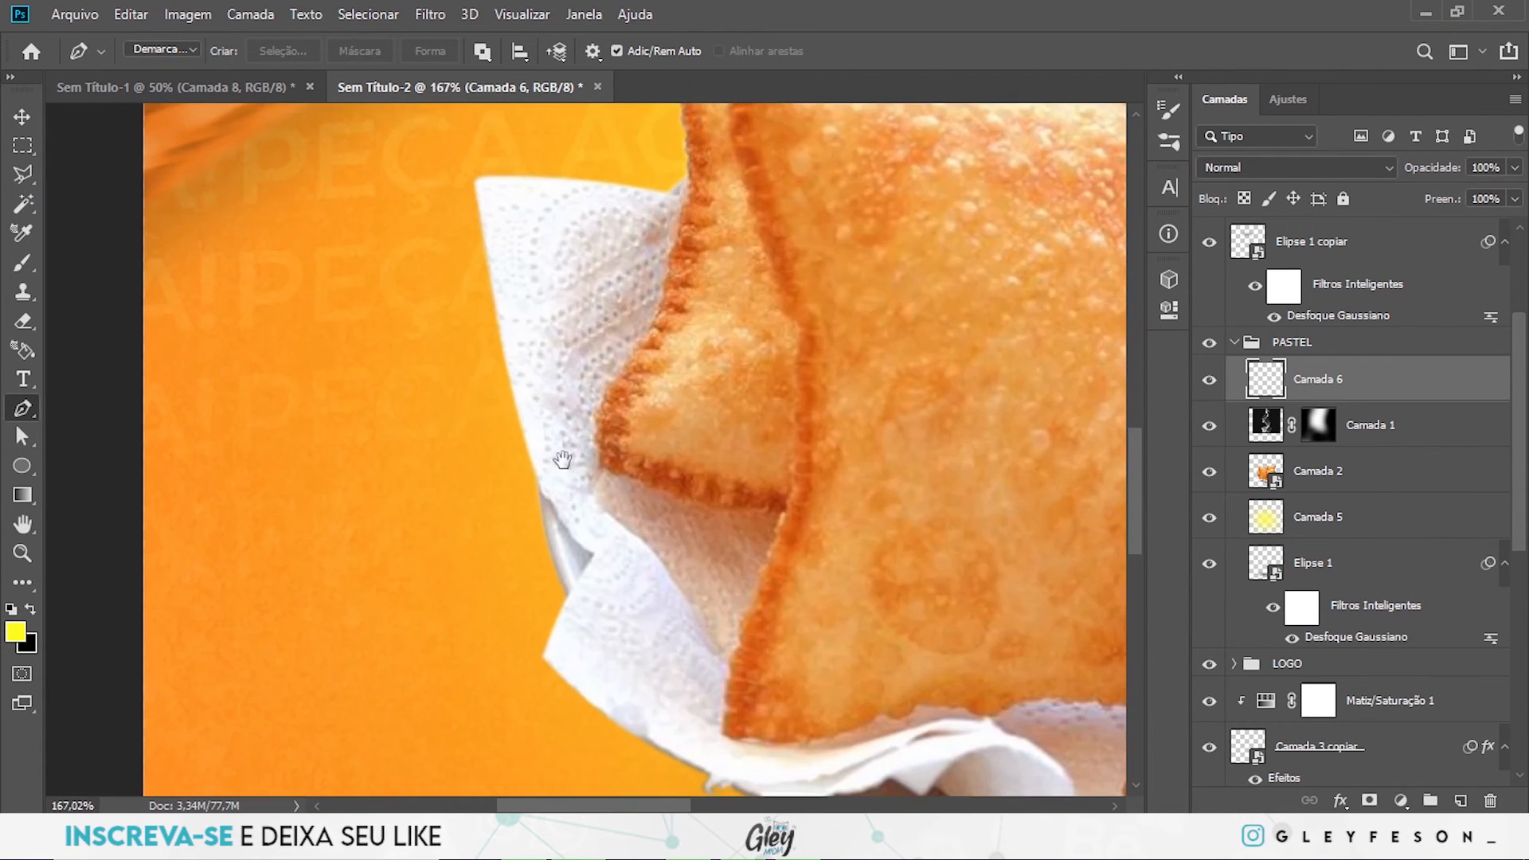
left_click(449, 192)
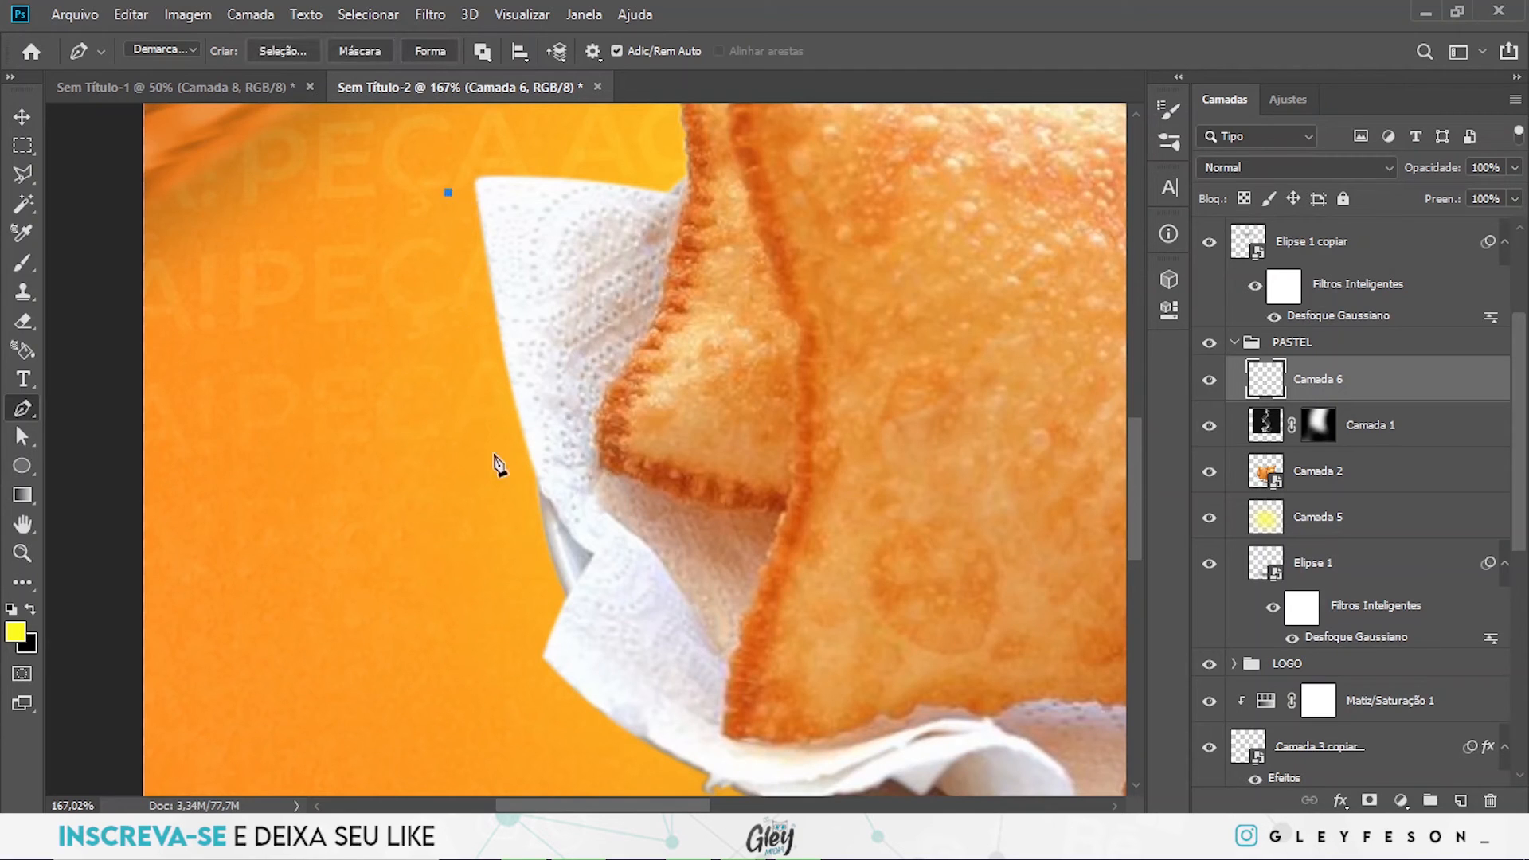
left_click(544, 594)
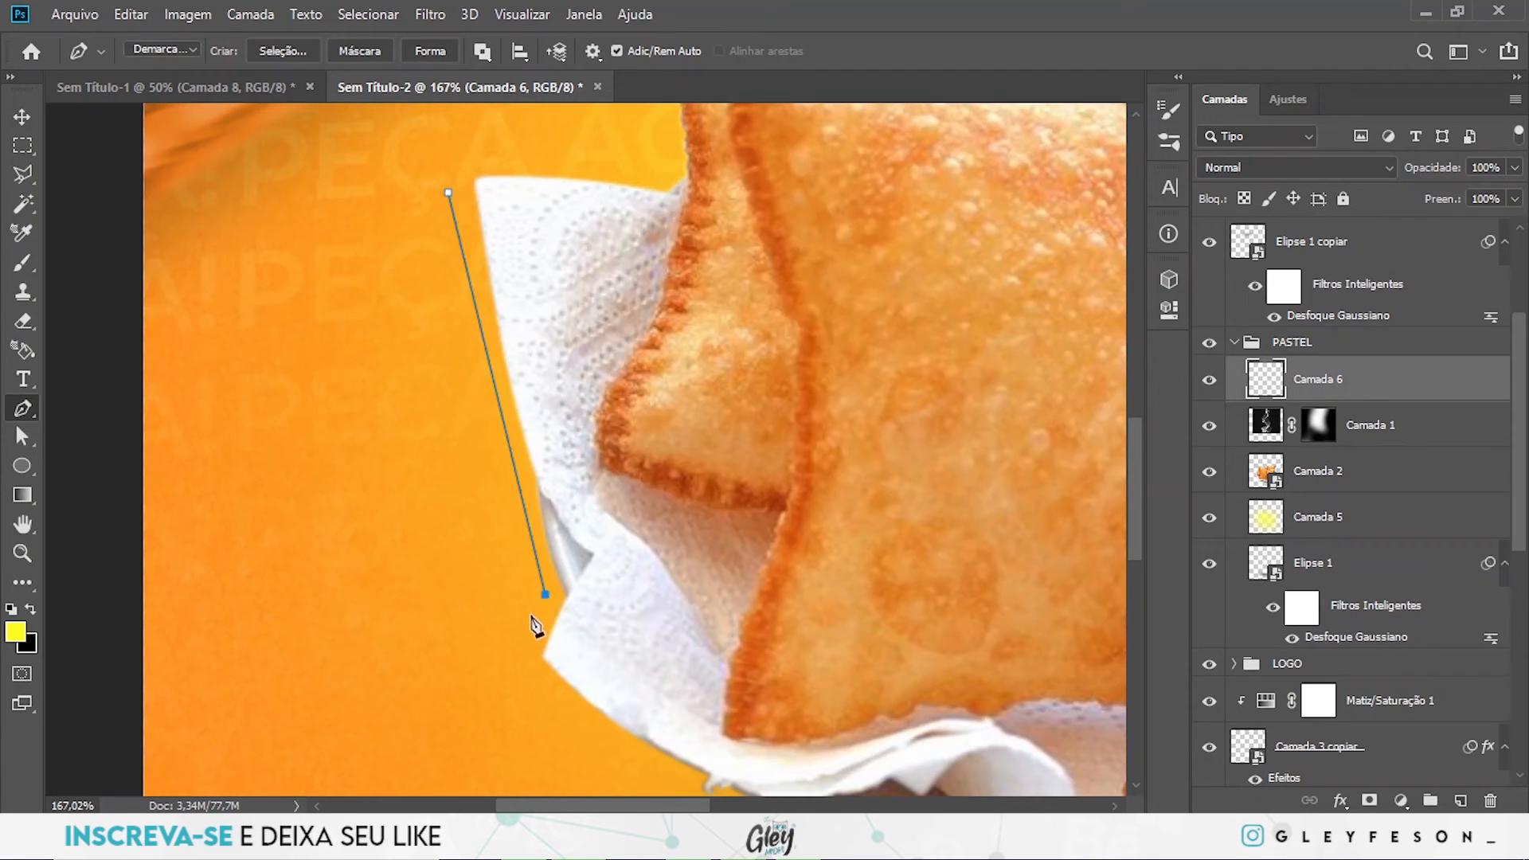
left_click(521, 655)
left_click_drag(521, 656, 451, 579)
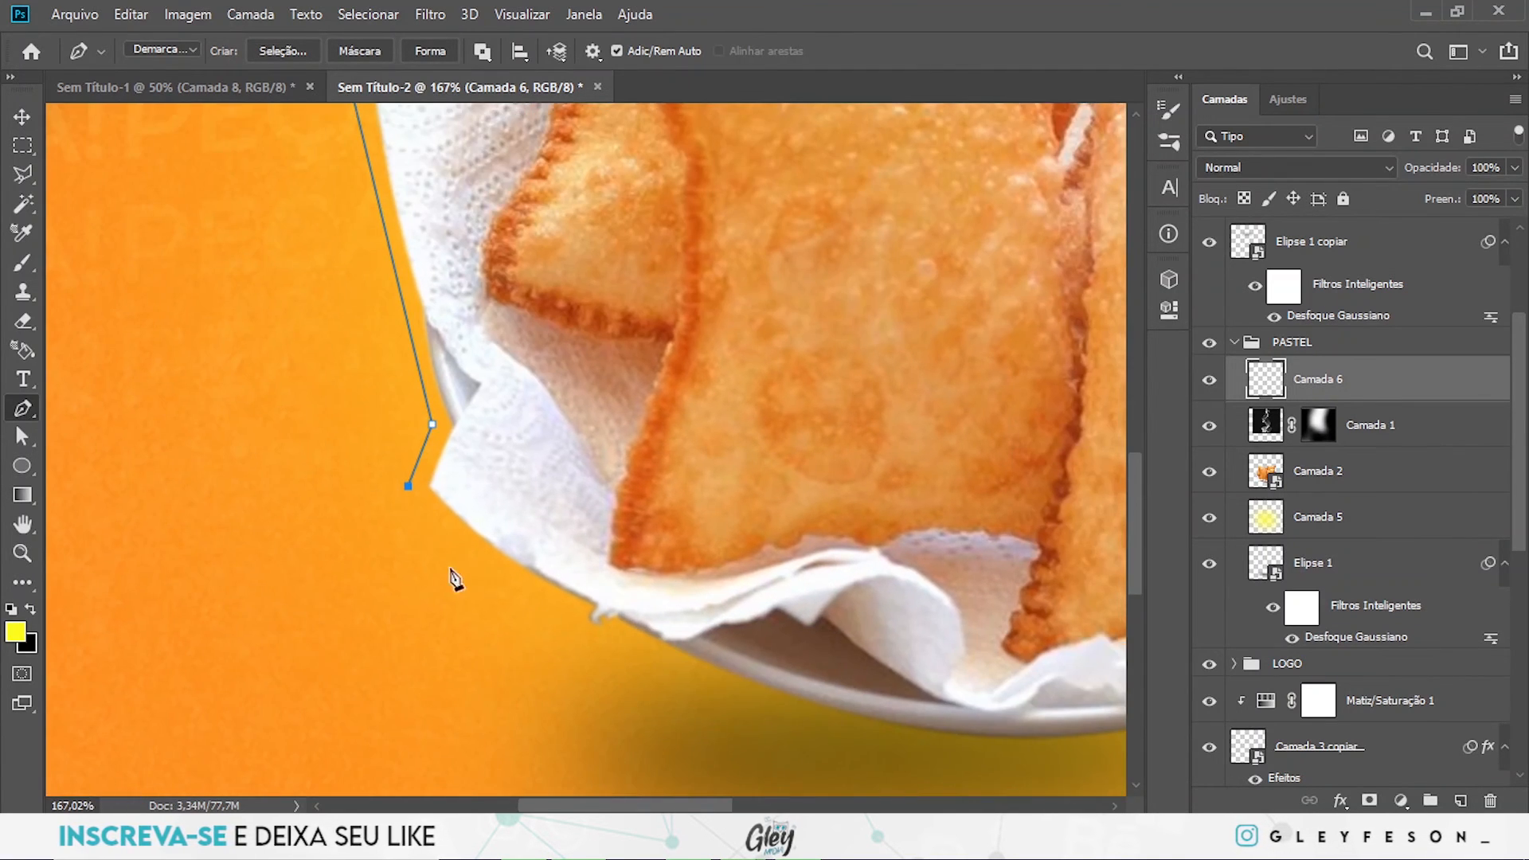
left_click(481, 559)
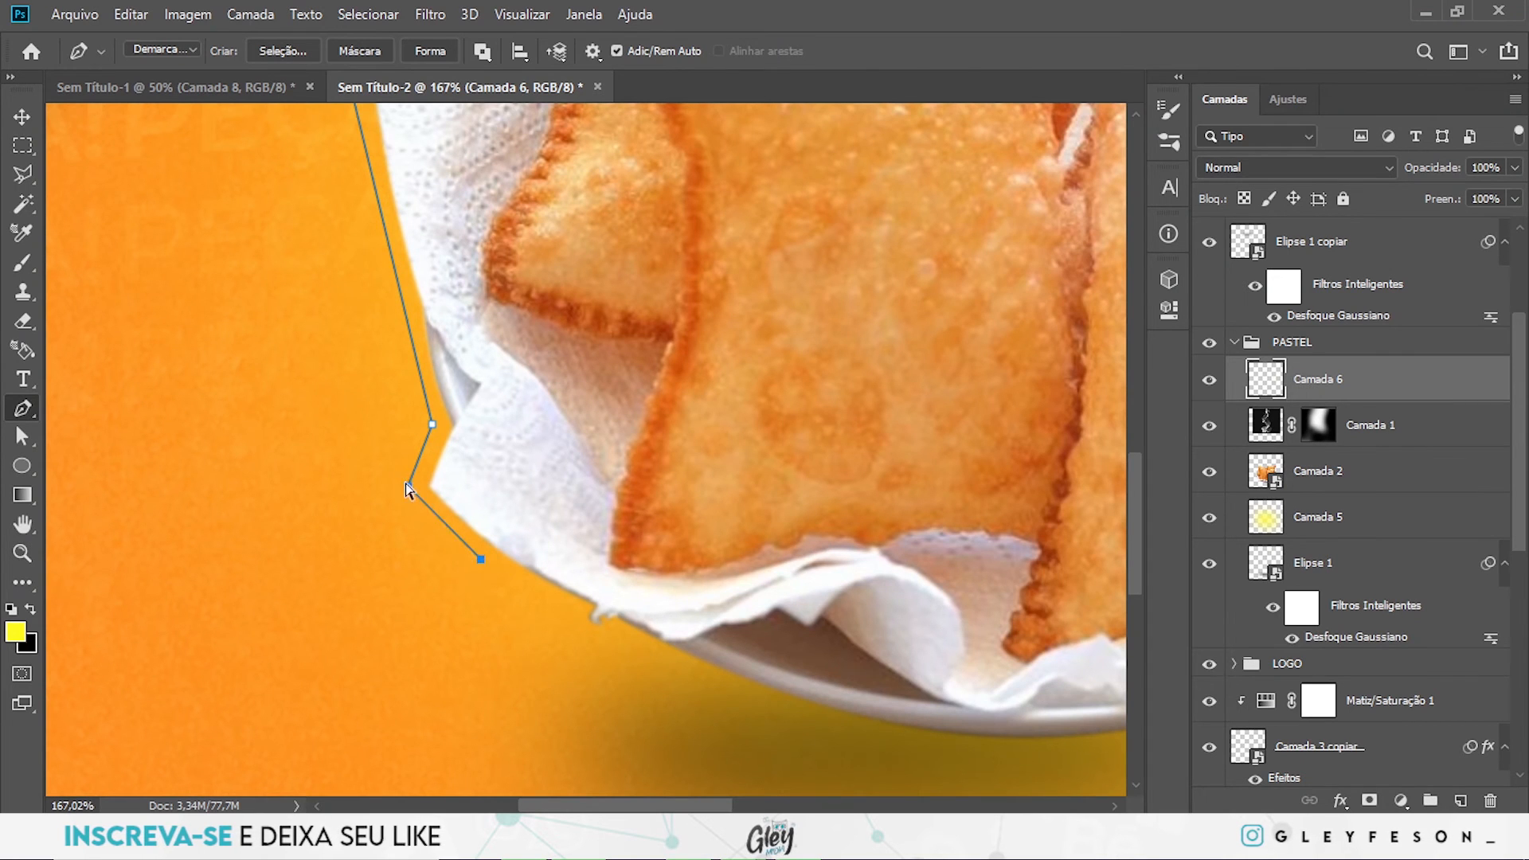
left_click_drag(401, 493, 397, 489)
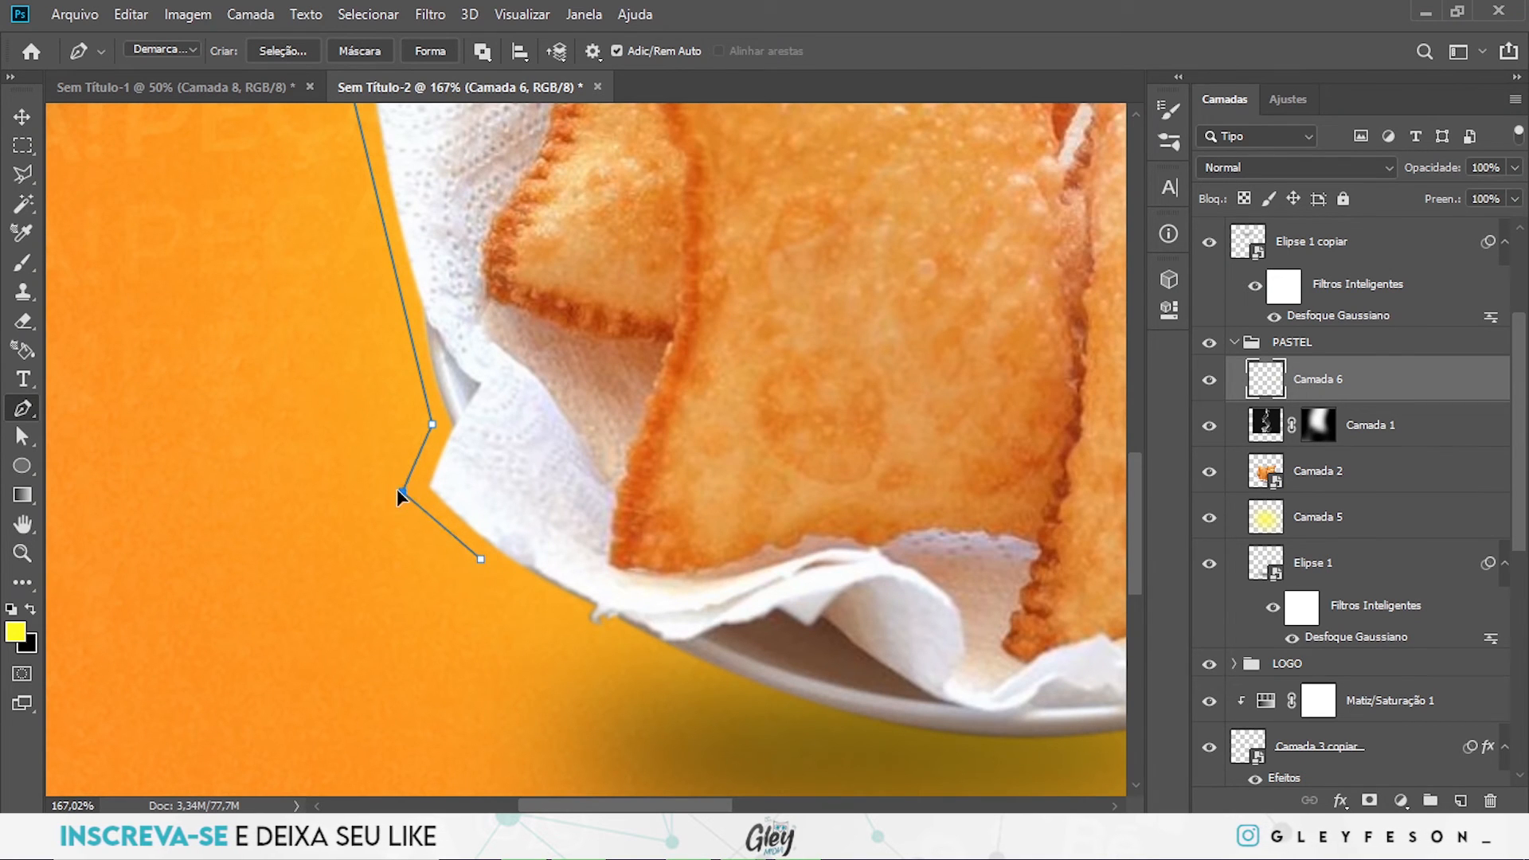
- Stroke the path left of the napkin in yellow with the Brush and Simulate Pressure on Camada 6, and delete the path
scroll(529, 382, "down", 3)
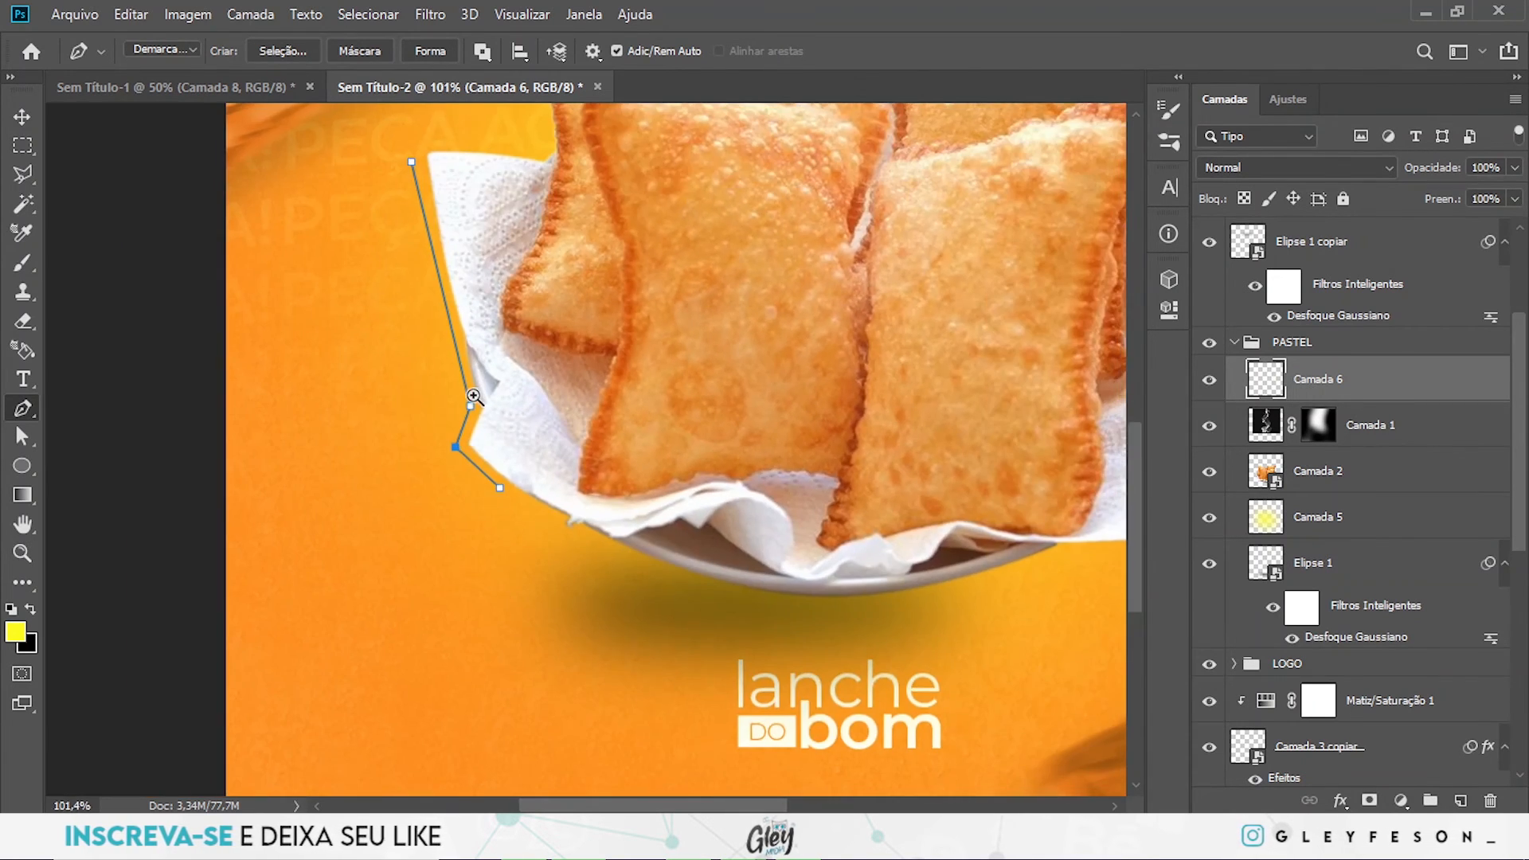
right_click(456, 338)
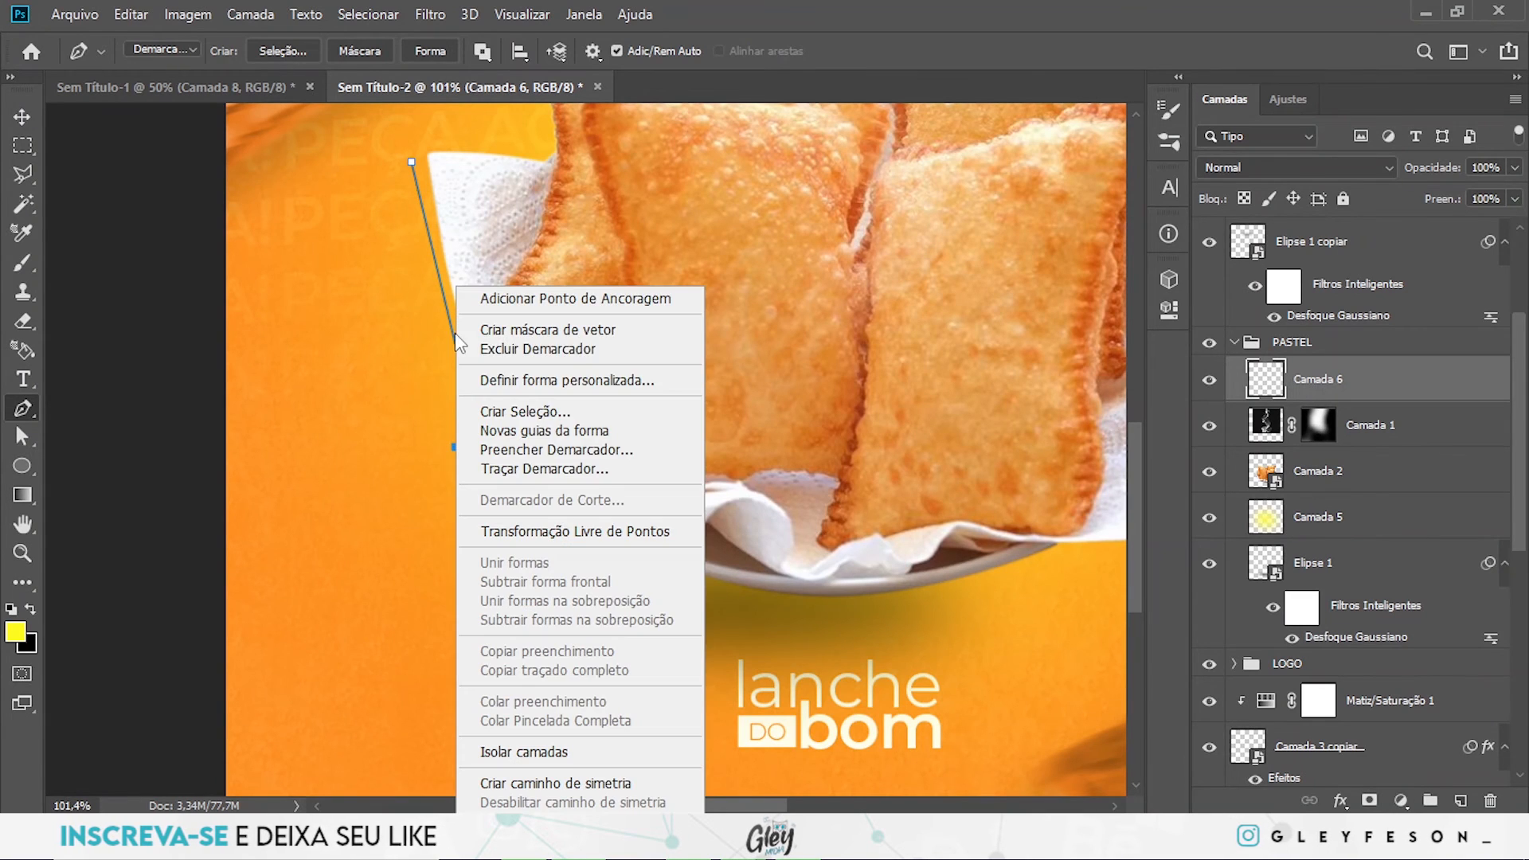
left_click(547, 466)
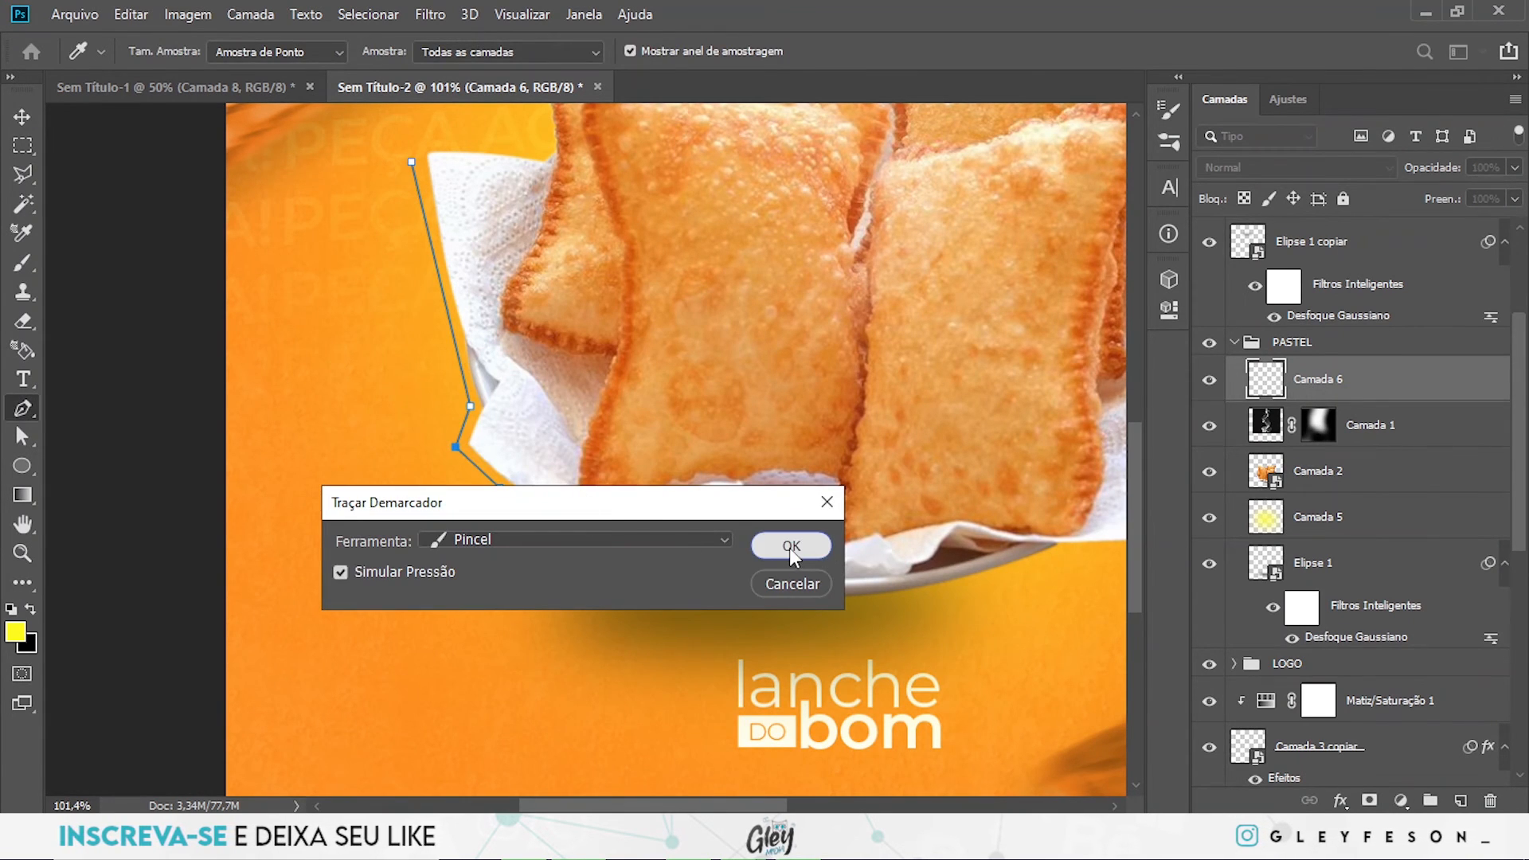
left_click(791, 546)
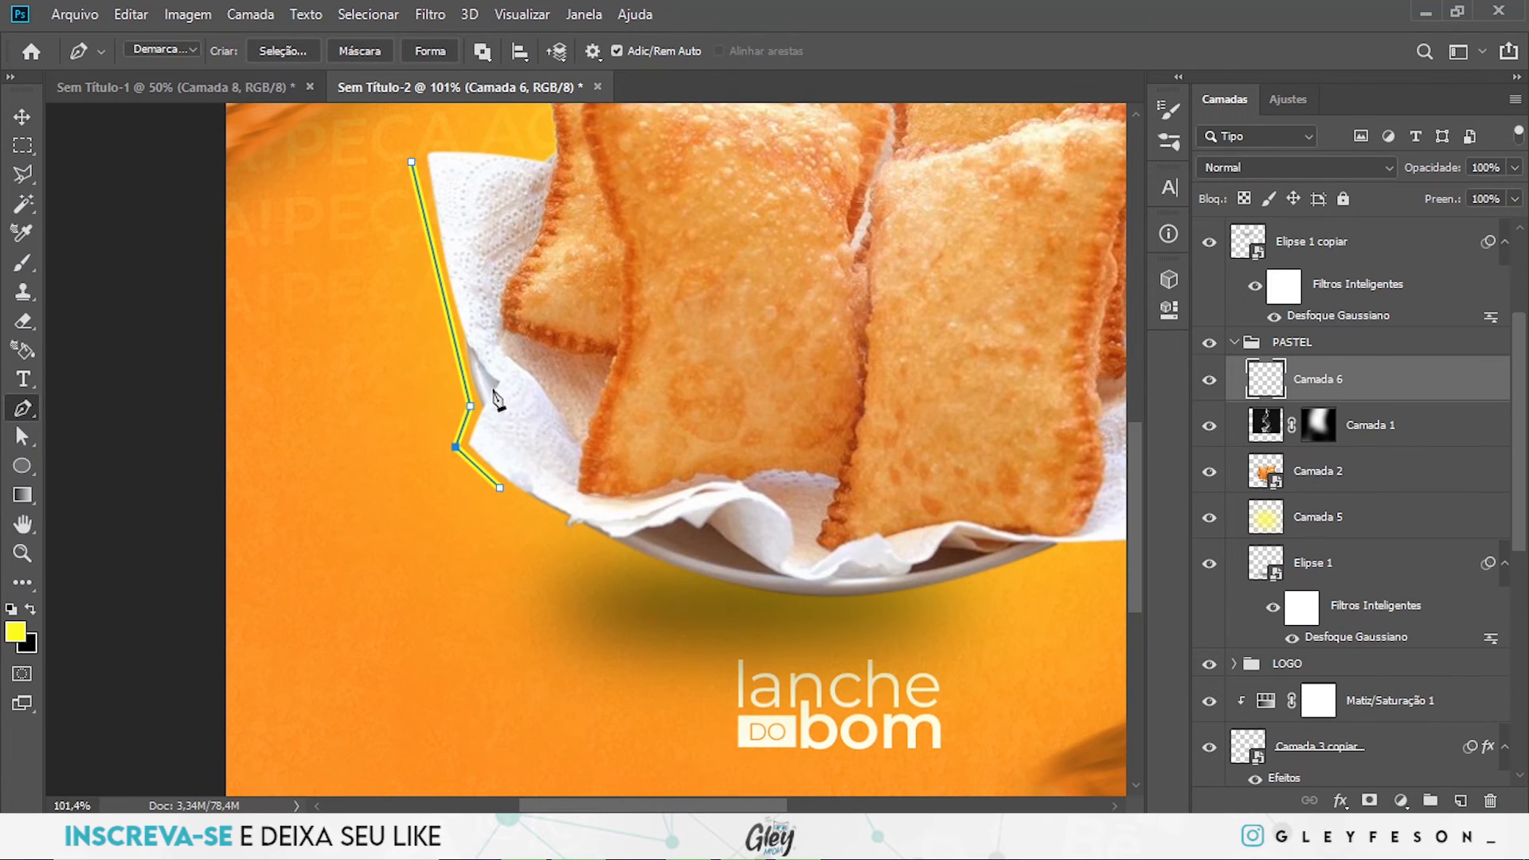
right_click(466, 388)
left_click(509, 355)
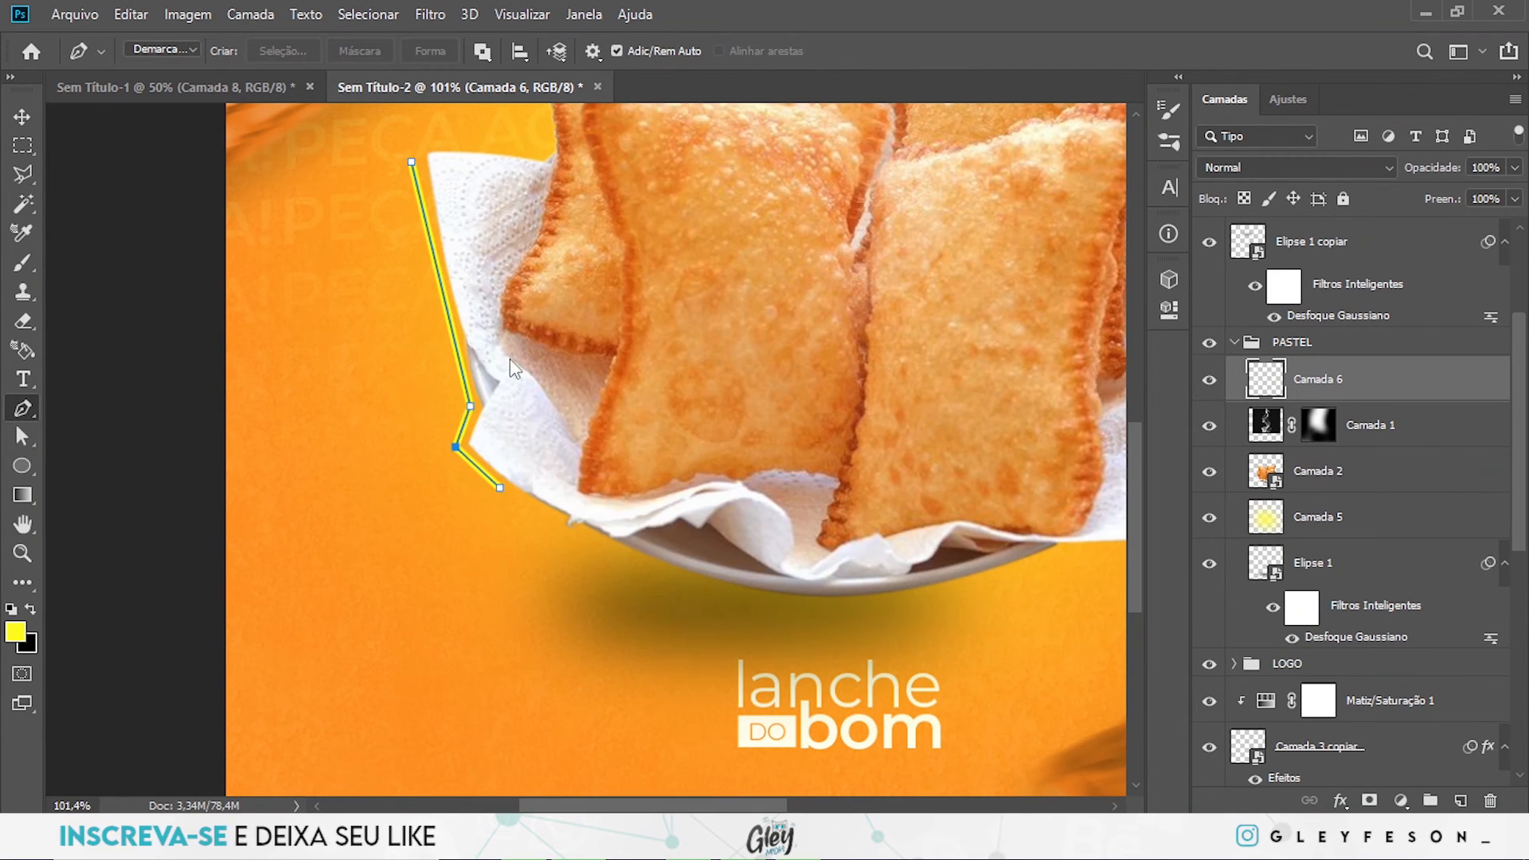
left_click_drag(762, 408, 655, 441, "ctrl")
left_click(559, 487, "ctrl")
left_click(533, 532, "ctrl")
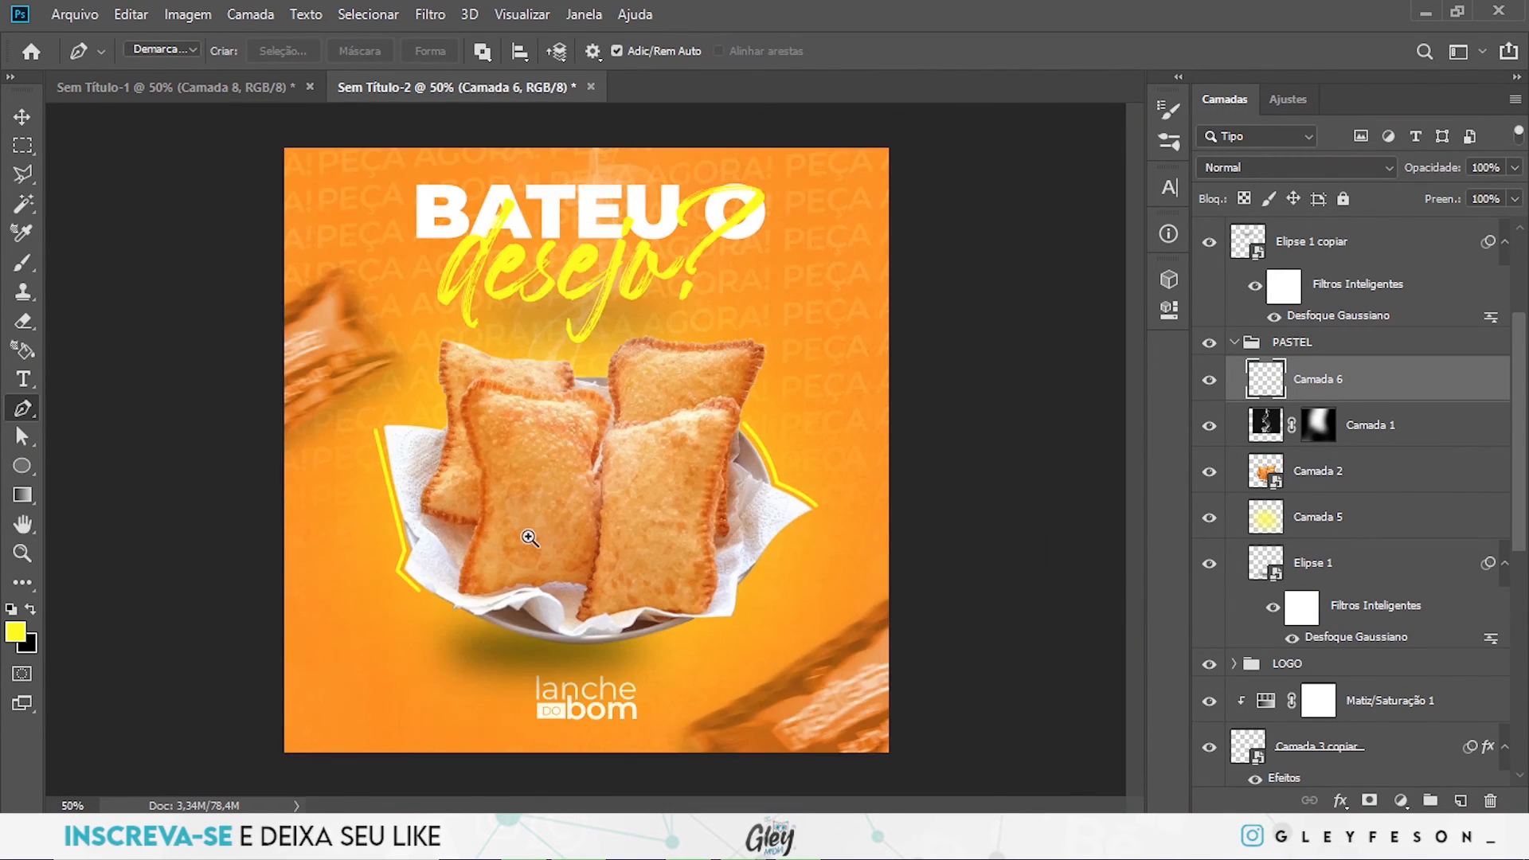
- Add a layer mask to Camada 6, which holds the yellow accent lines
left_click(533, 534, "ctrl")
left_click_drag(775, 437, 705, 437, "ctrl")
left_click_drag(506, 491, 571, 499, "ctrl")
left_click_drag(259, 425, 620, 404)
left_click(406, 372, "ctrl")
left_click(406, 372, "ctrl")
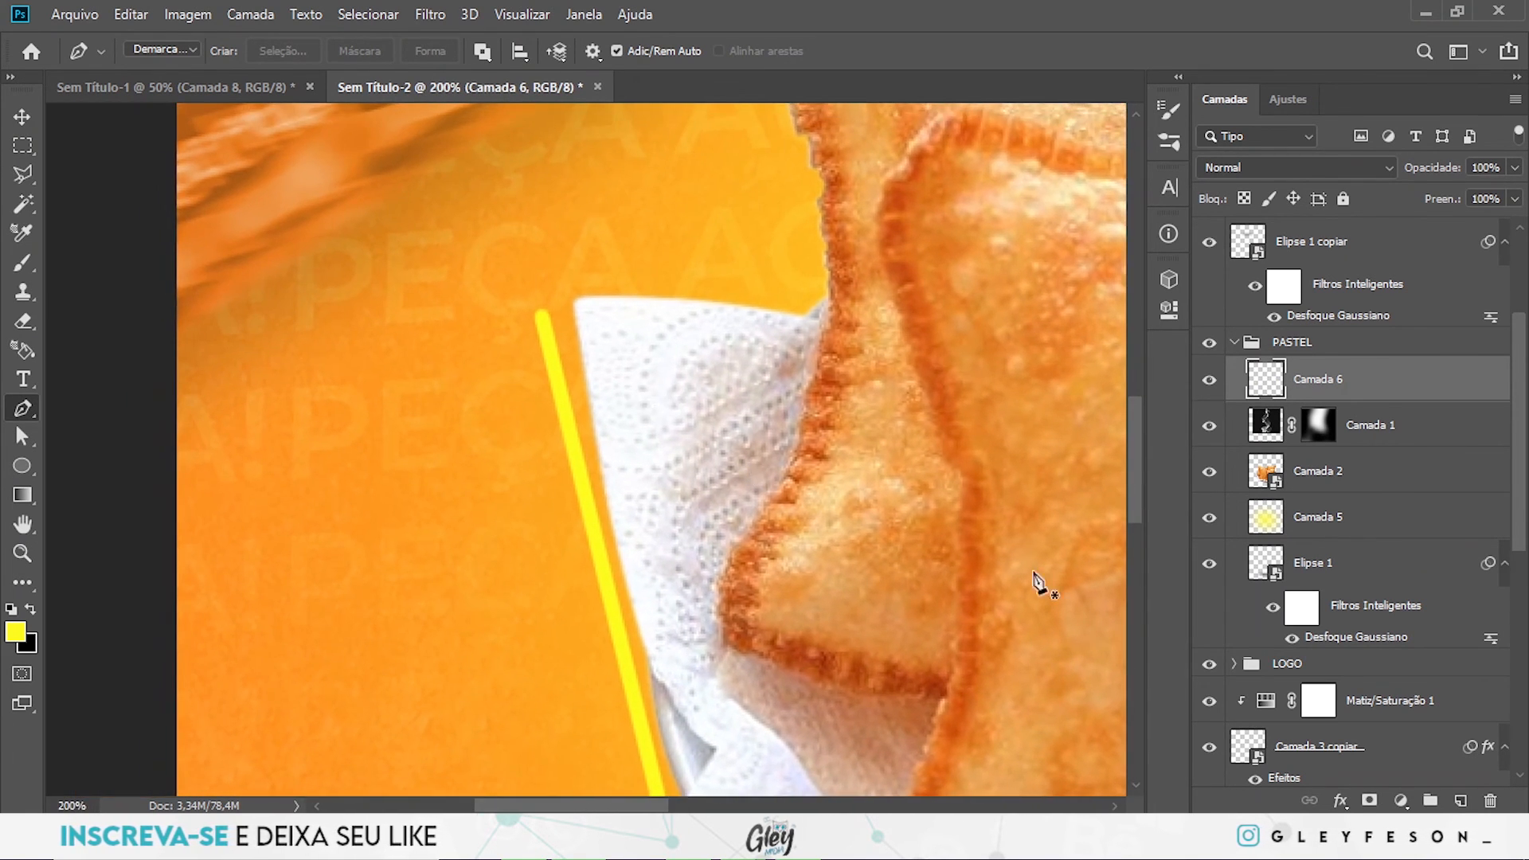
left_click(1370, 802)
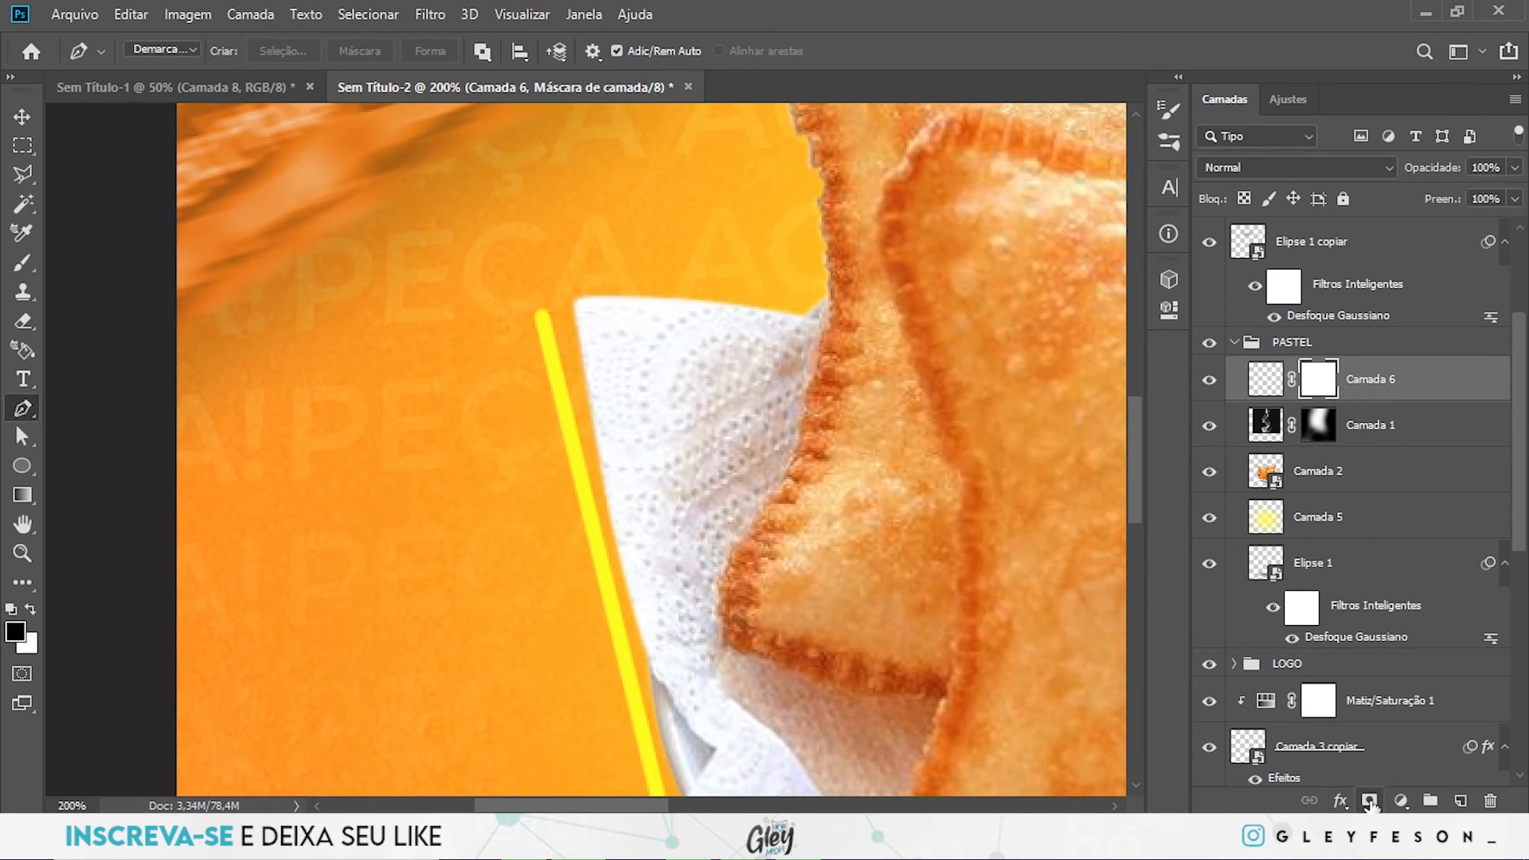
- Set up a soft black Brush at 85 px with 0% hardness and 38% flow for the mask
key("b")
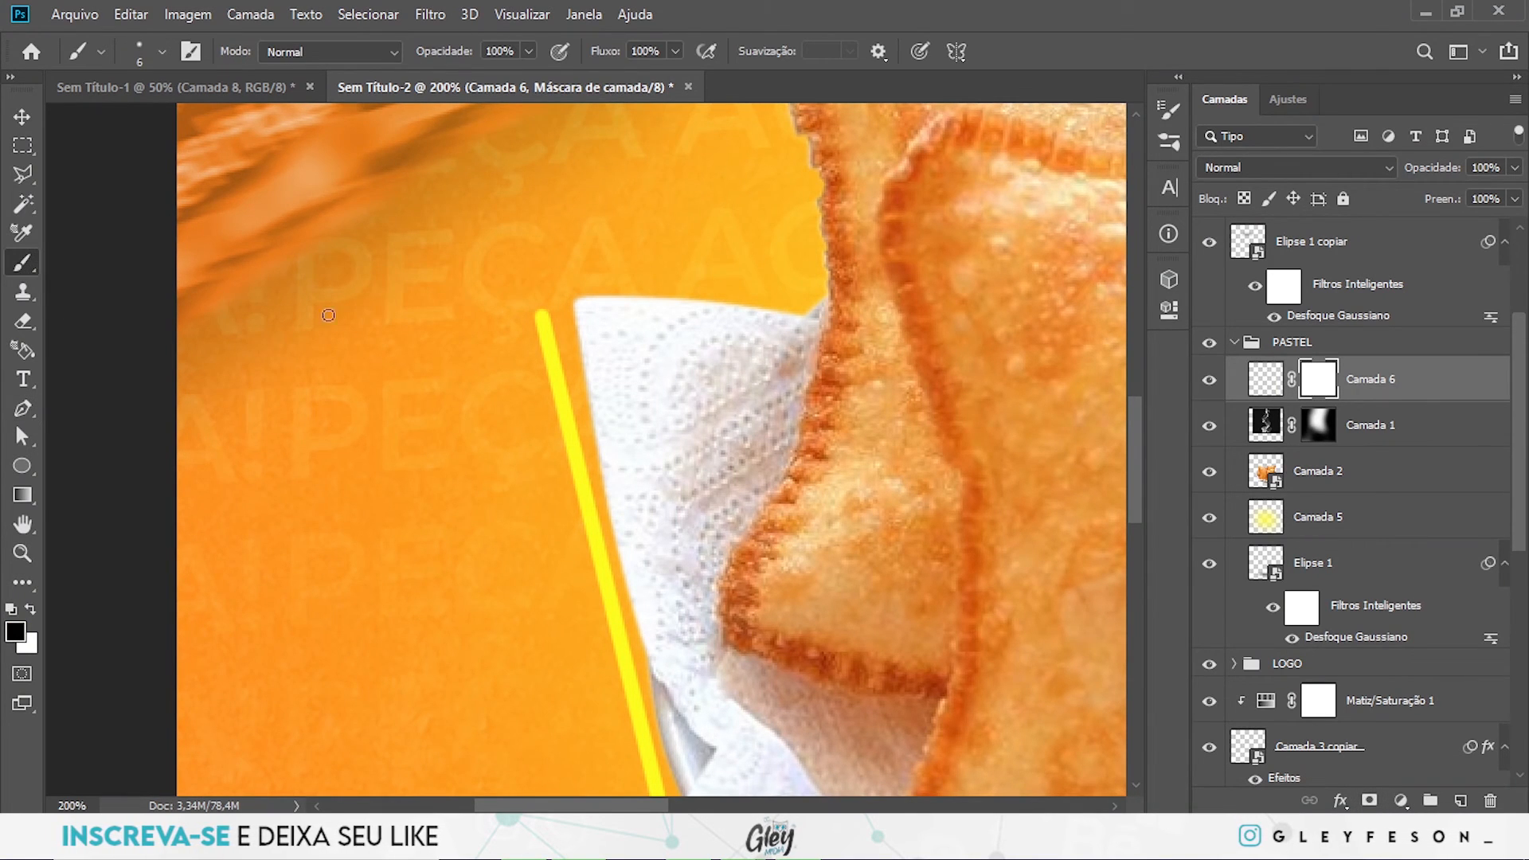
left_click_drag(386, 398, 460, 405)
left_click_drag(452, 471, 499, 78)
left_click_drag(422, 567, 419, 396)
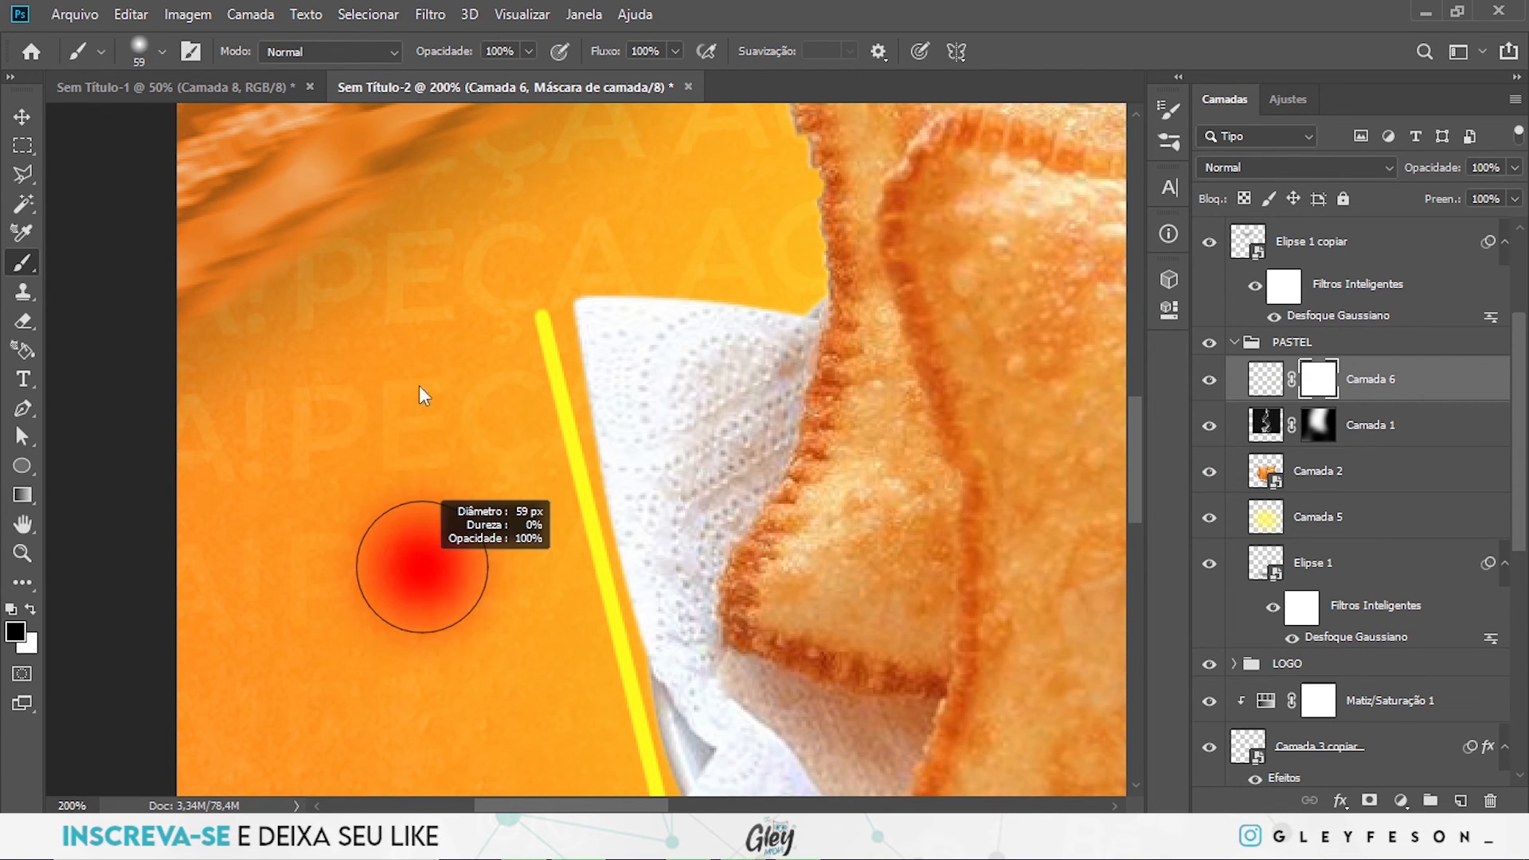
left_click_drag(443, 318, 470, 322)
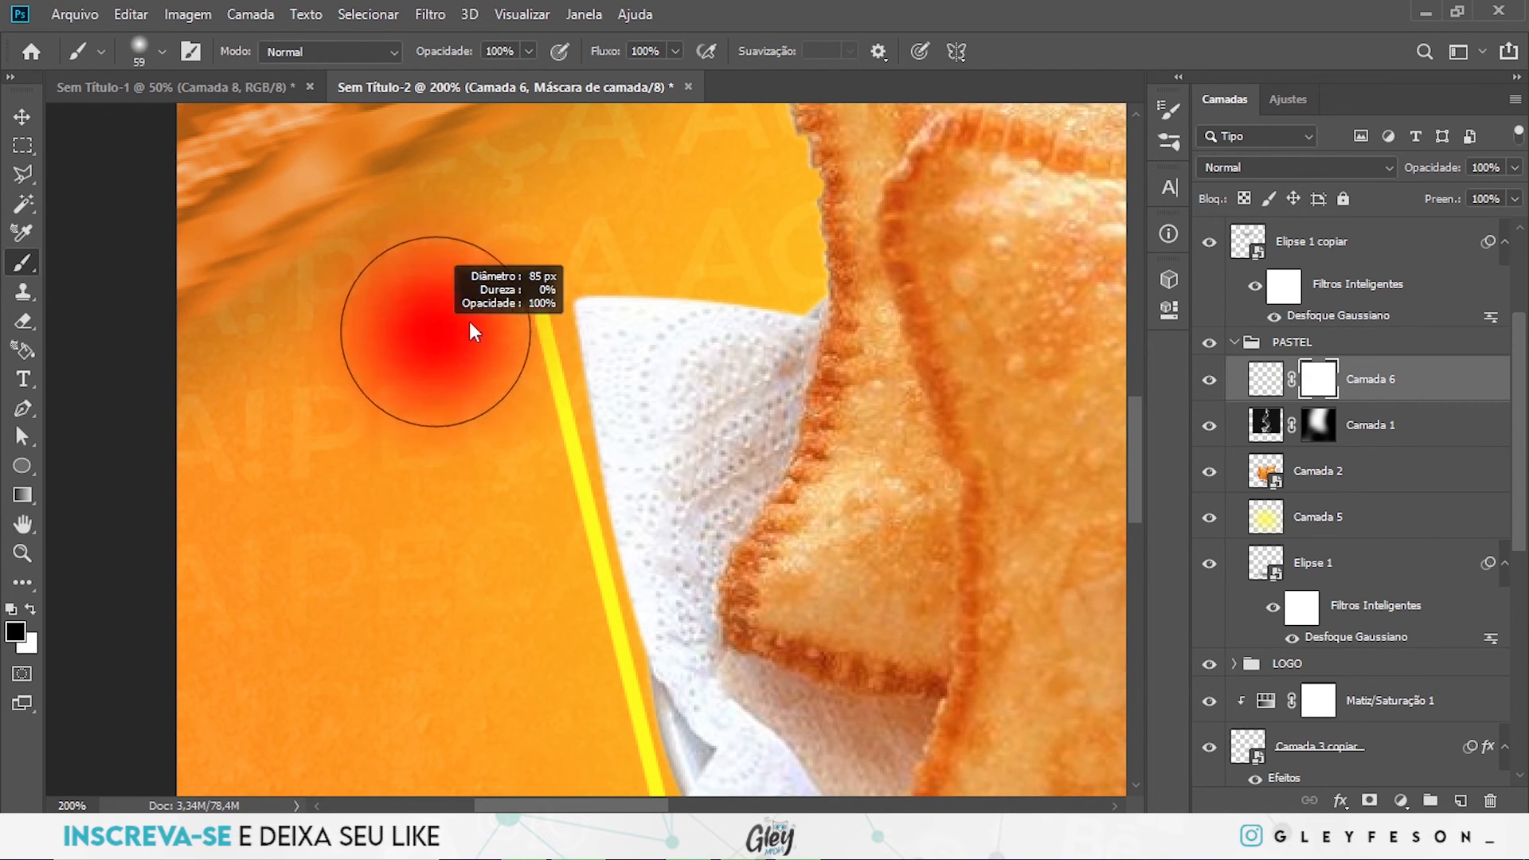
left_click(674, 52)
left_click_drag(614, 78, 612, 78)
- Mask out both ends of the yellow line left of the napkin so they fade softly
left_click_drag(522, 282, 567, 282)
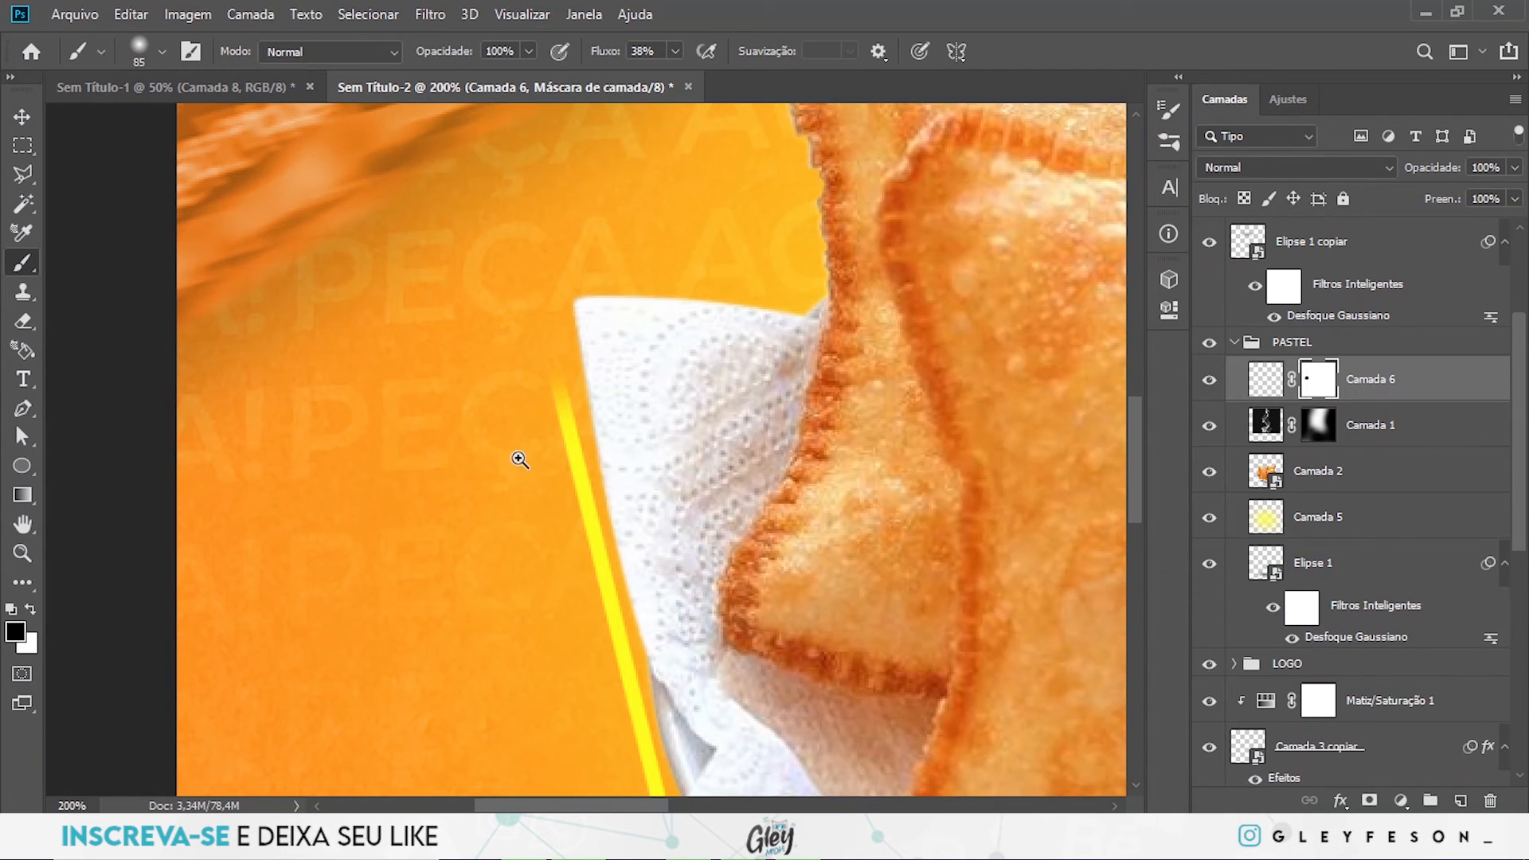
left_click_drag(520, 459, 501, 446)
left_click_drag(548, 591, 409, 133)
left_click_drag(563, 388, 570, 389)
left_click_drag(662, 492, 486, 567)
- Fade both ends of the yellow line along the plate's right side on the Camada 6 mask
left_click_drag(948, 358, 454, 661)
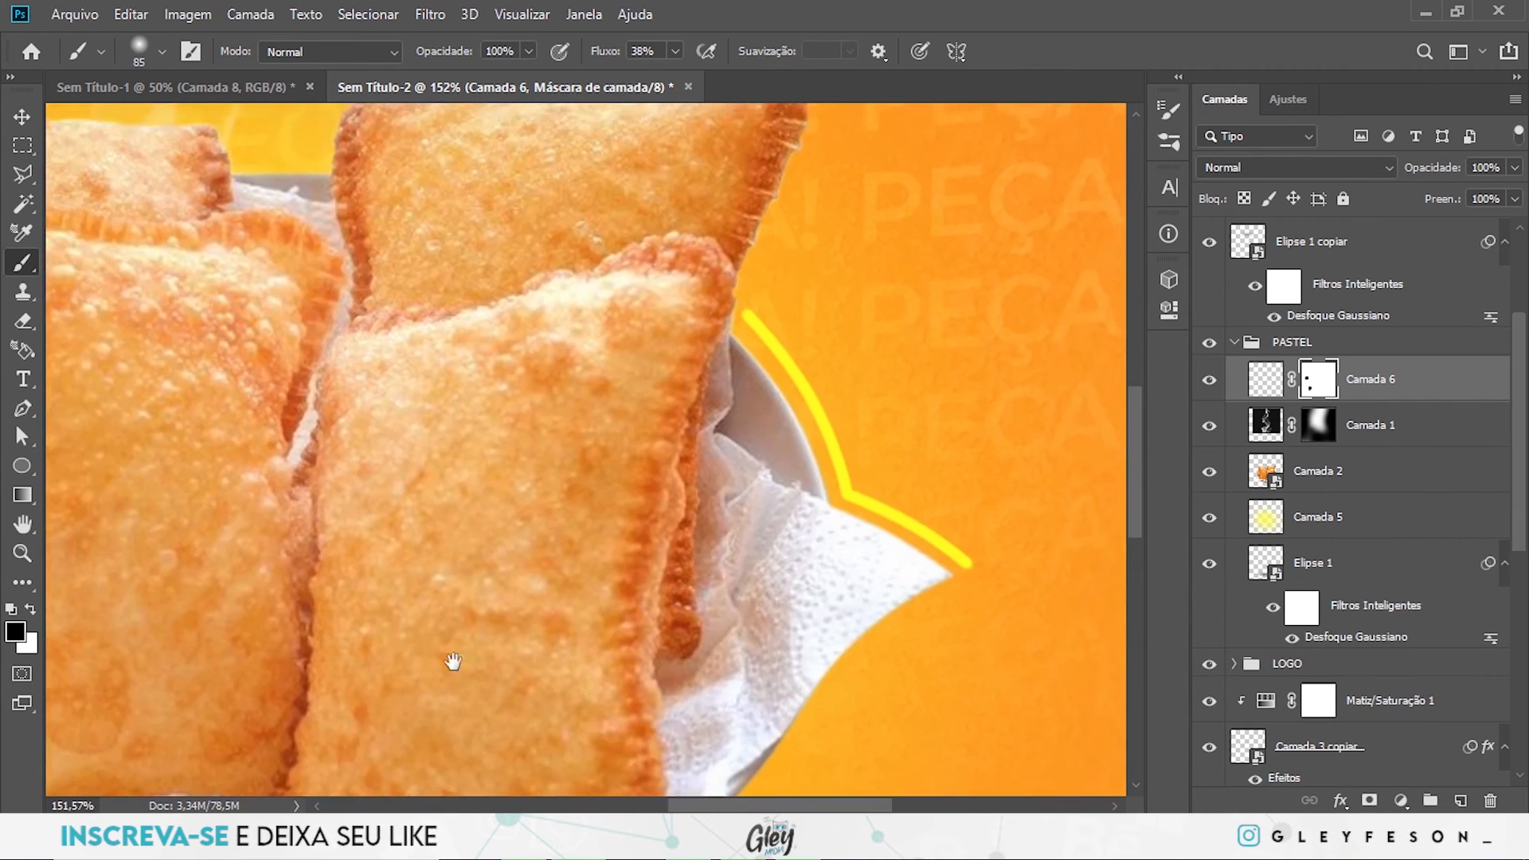
left_click_drag(527, 390, 567, 386)
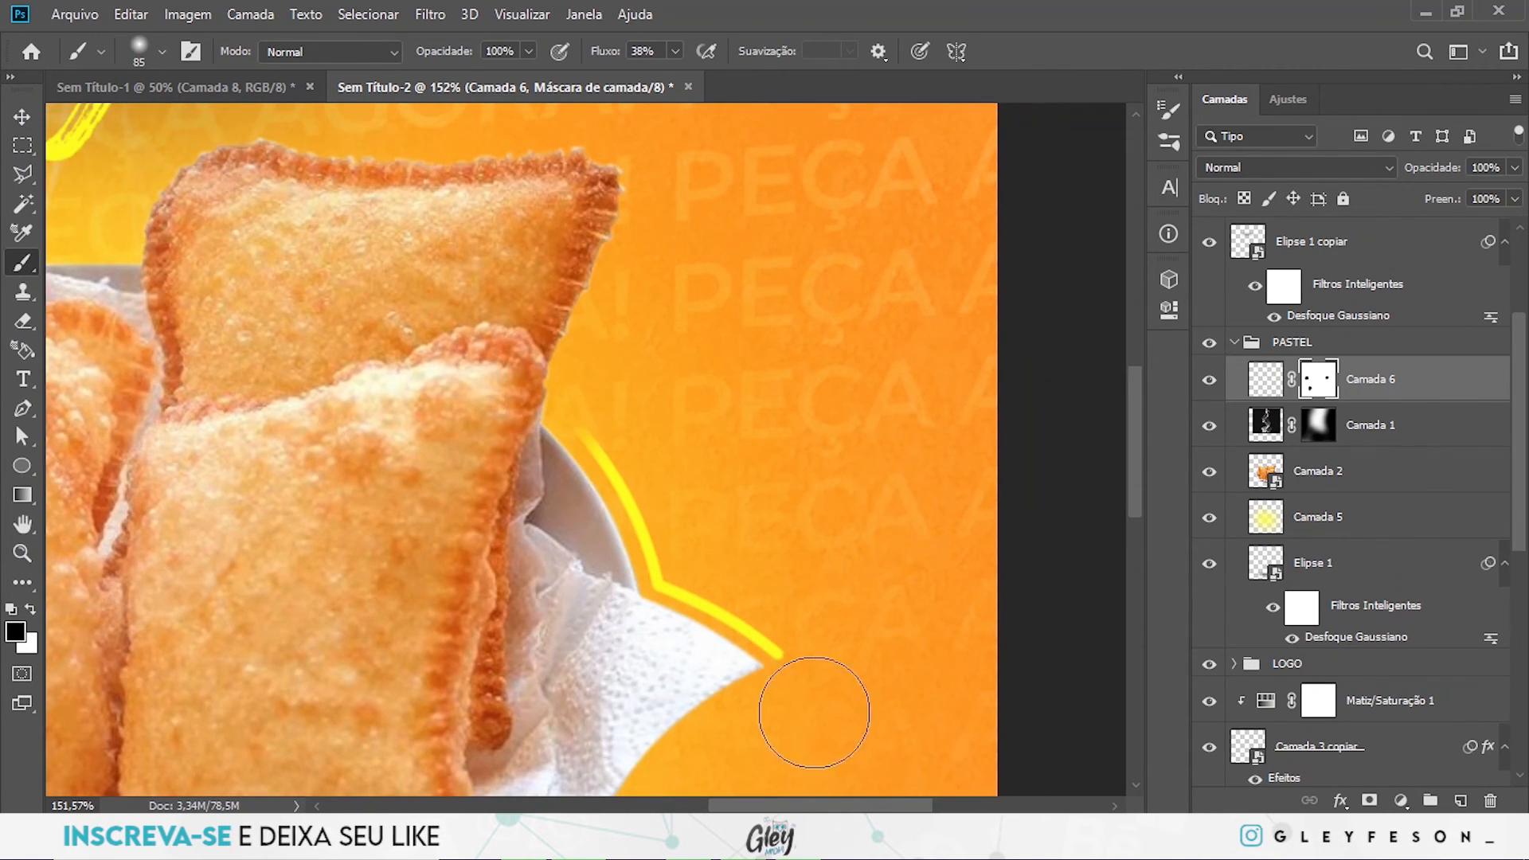
left_click_drag(823, 687, 823, 706)
left_click_drag(802, 500, 633, 510, "ctrl")
left_click(631, 511, "ctrl")
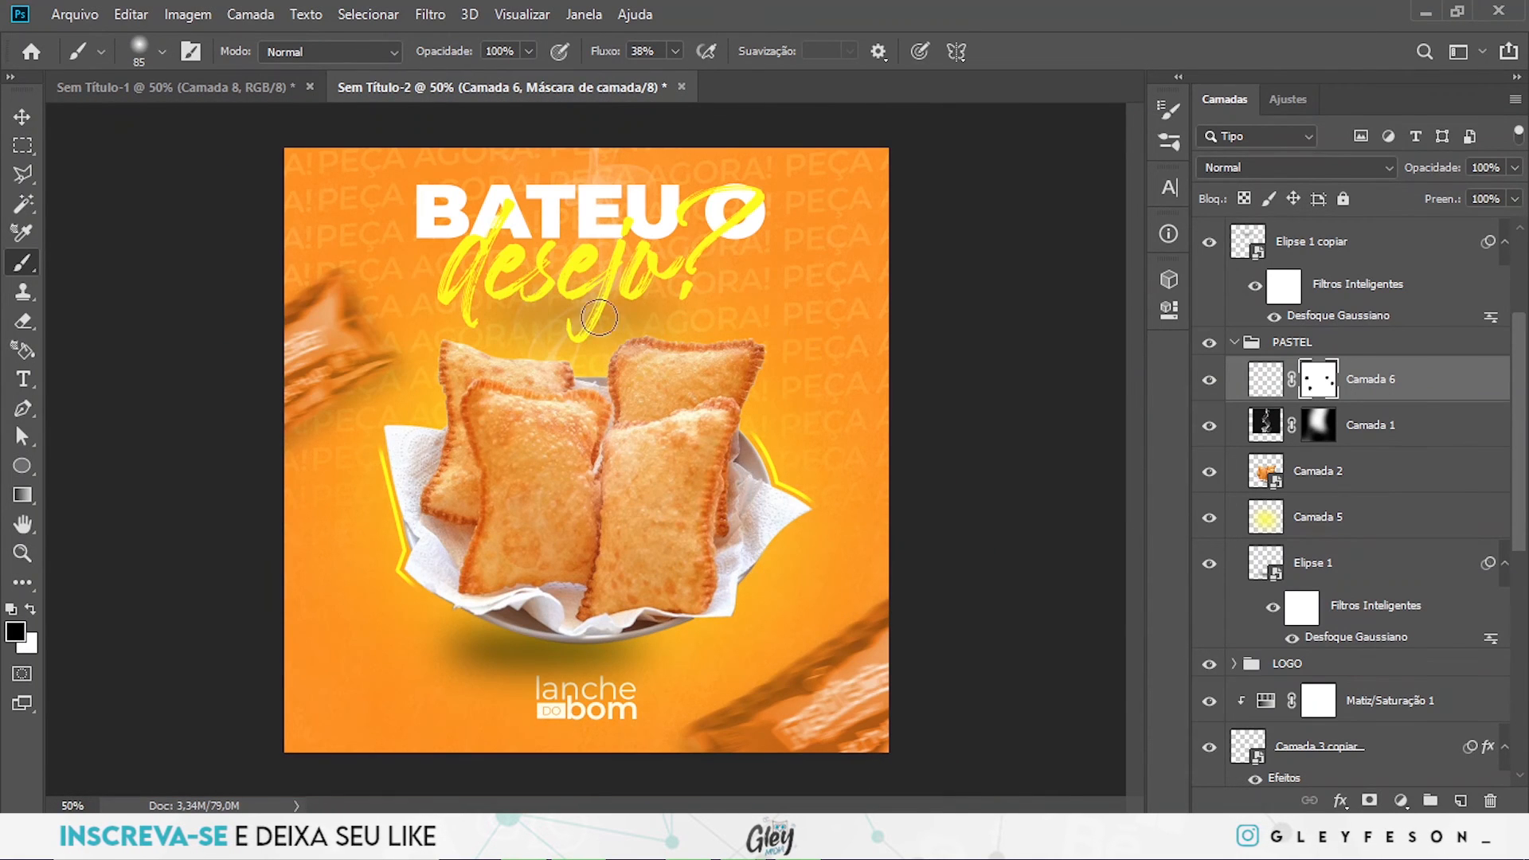
- Lower the fill of the TEXTO FUNDO group to 17%
scroll(1497, 629, "down", 5)
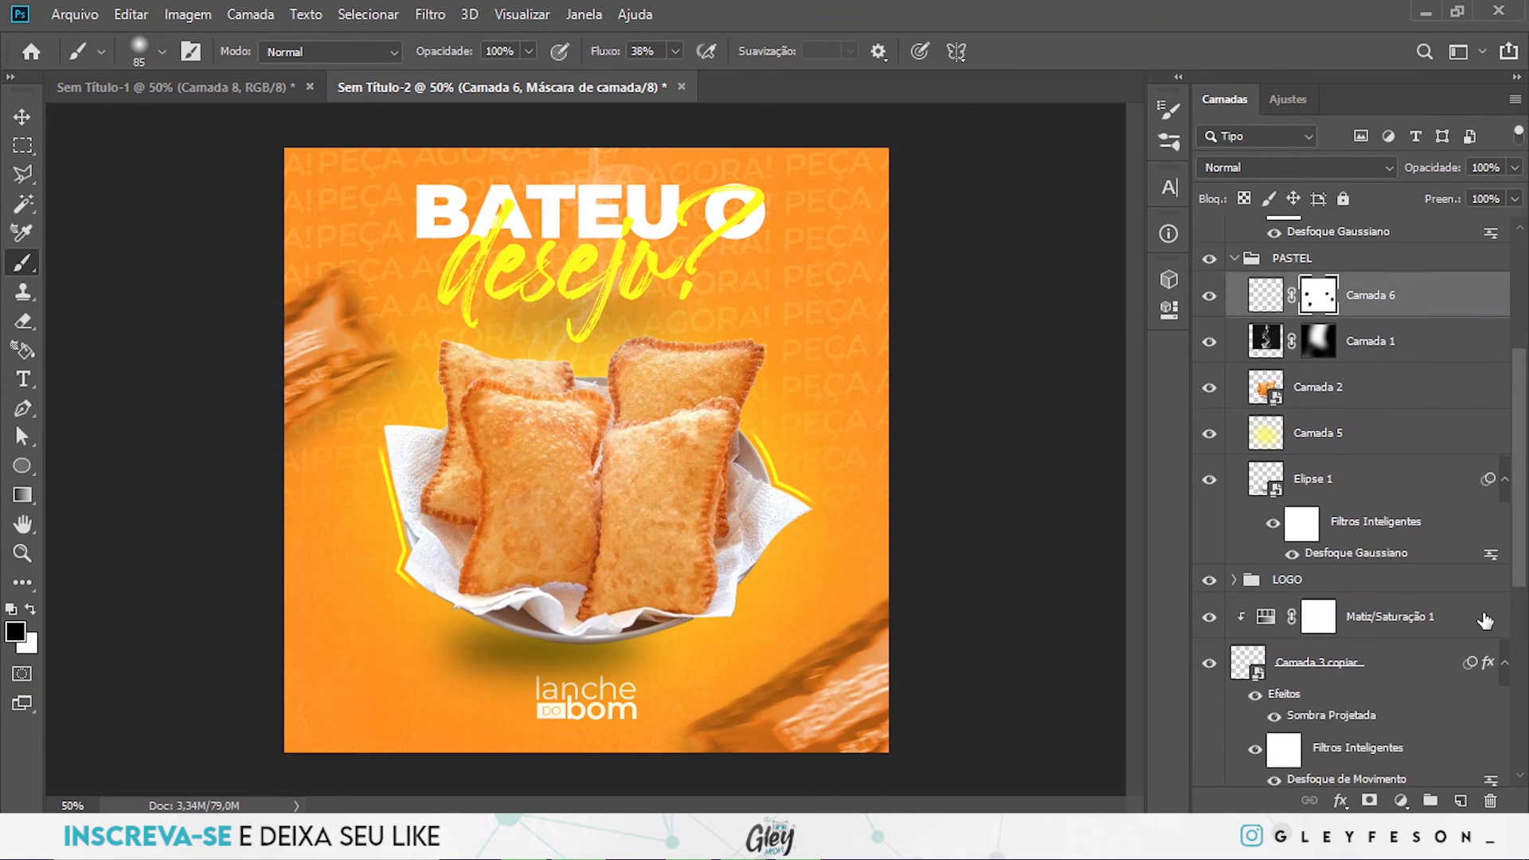
scroll(1324, 612, "down", 2)
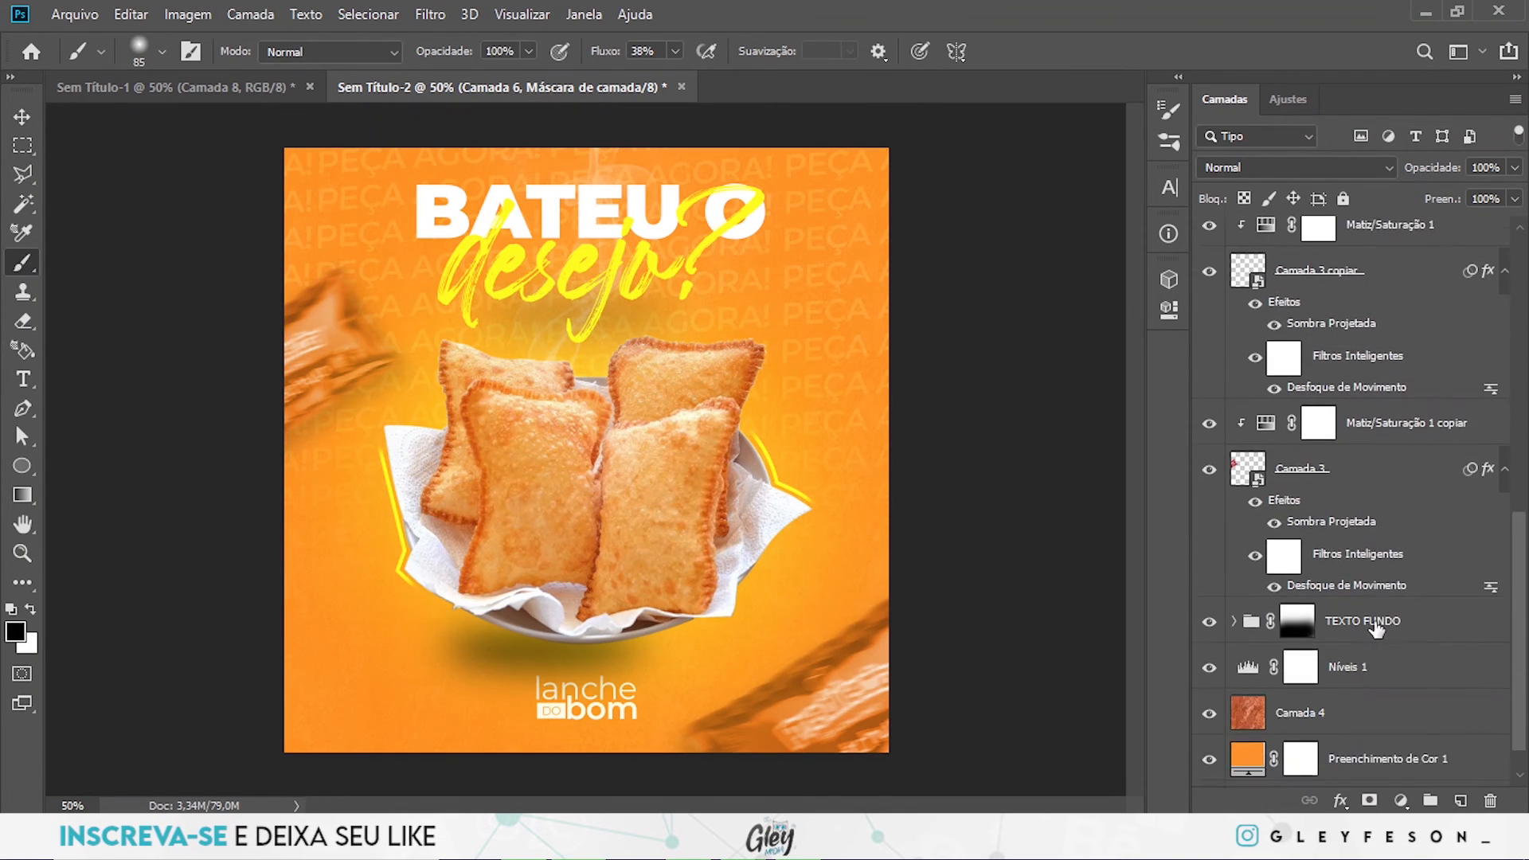
left_click(1425, 628)
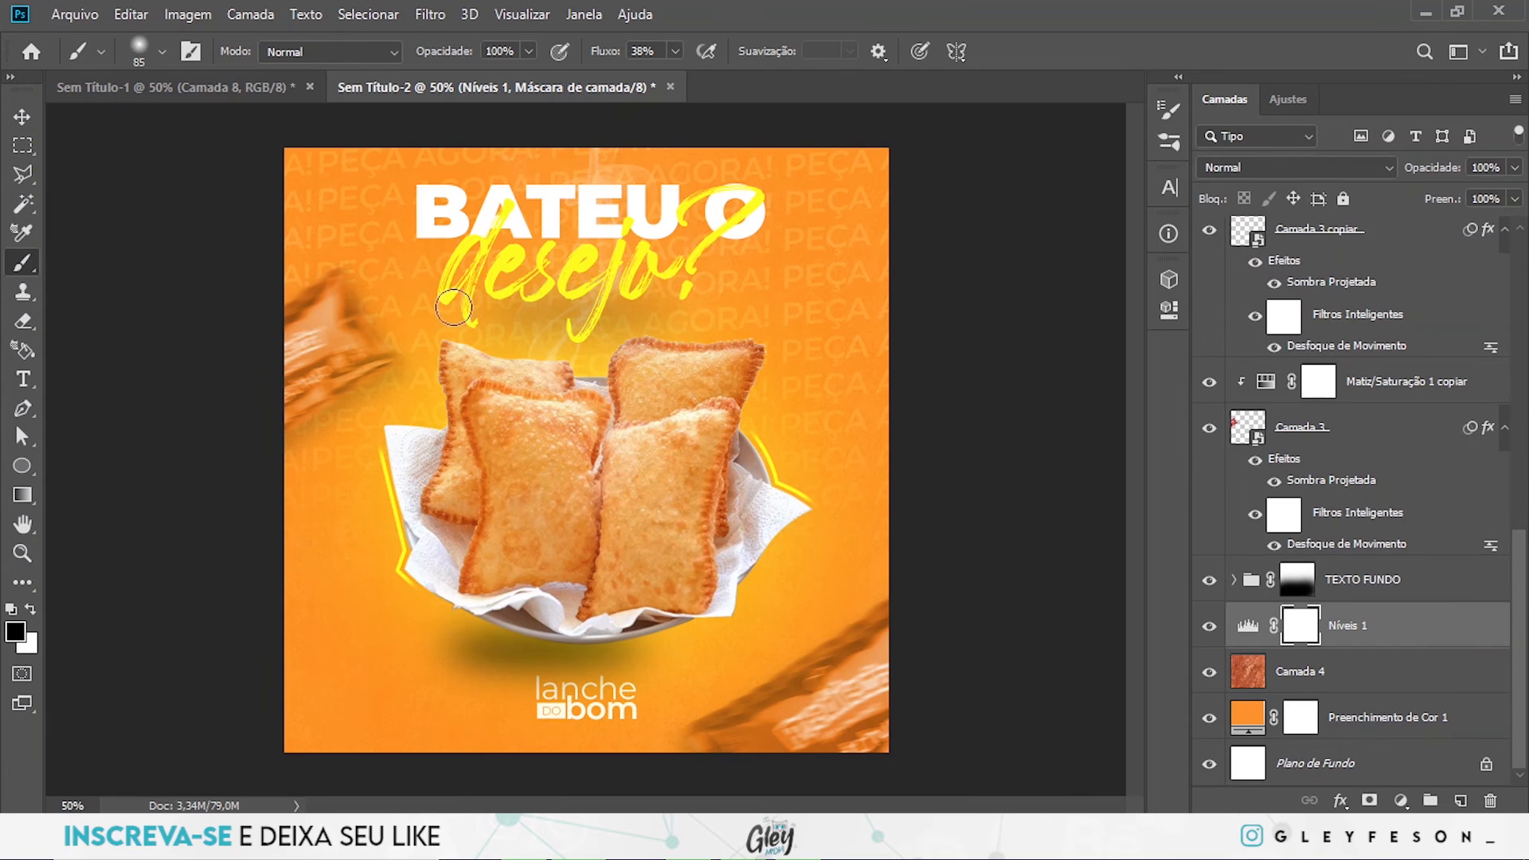
left_click(1447, 585)
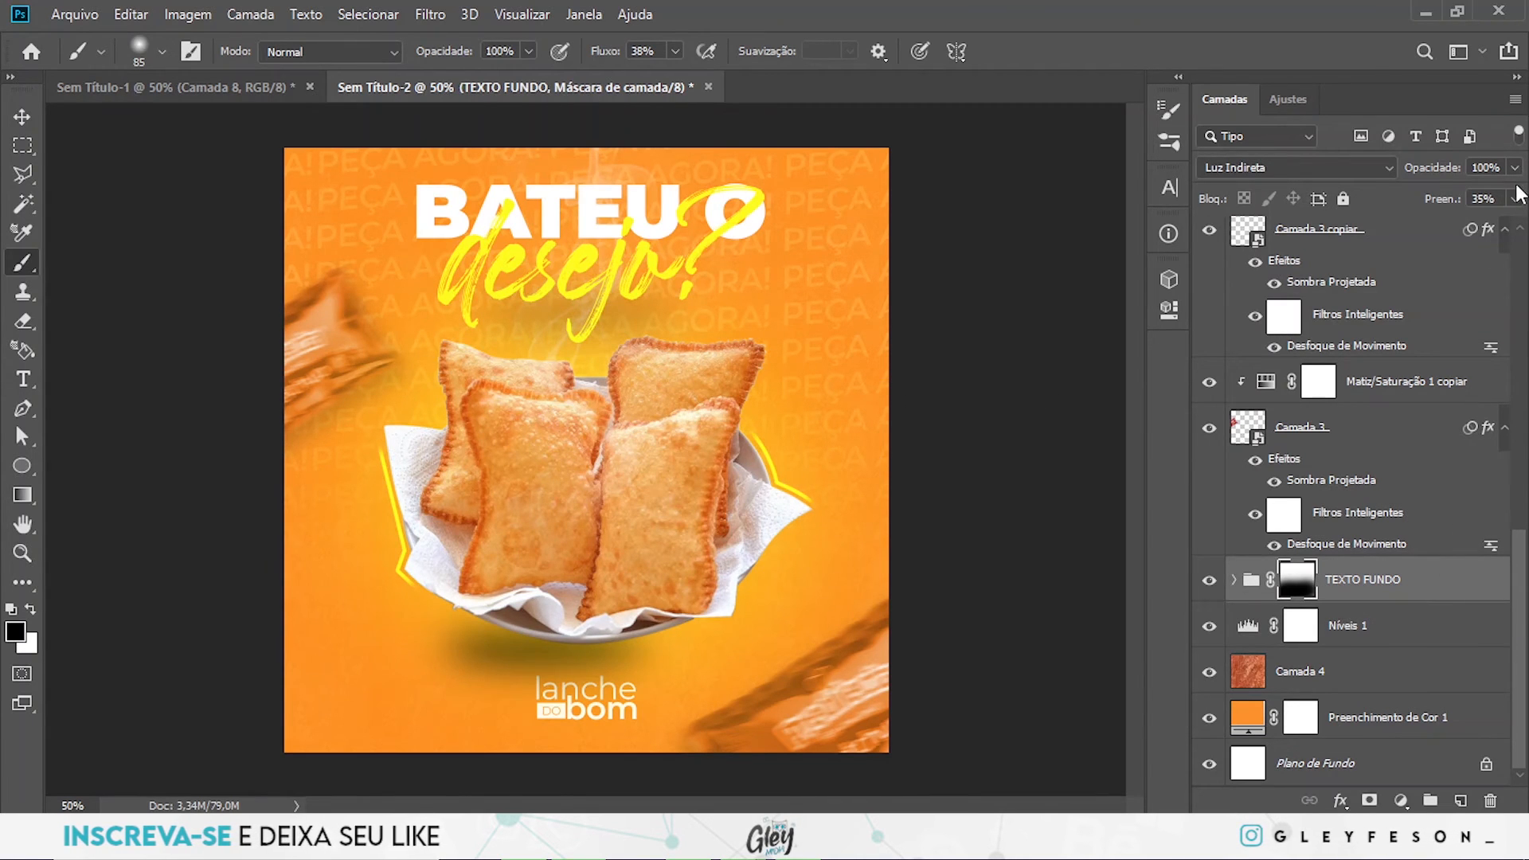
left_click_drag(1430, 226, 1427, 226)
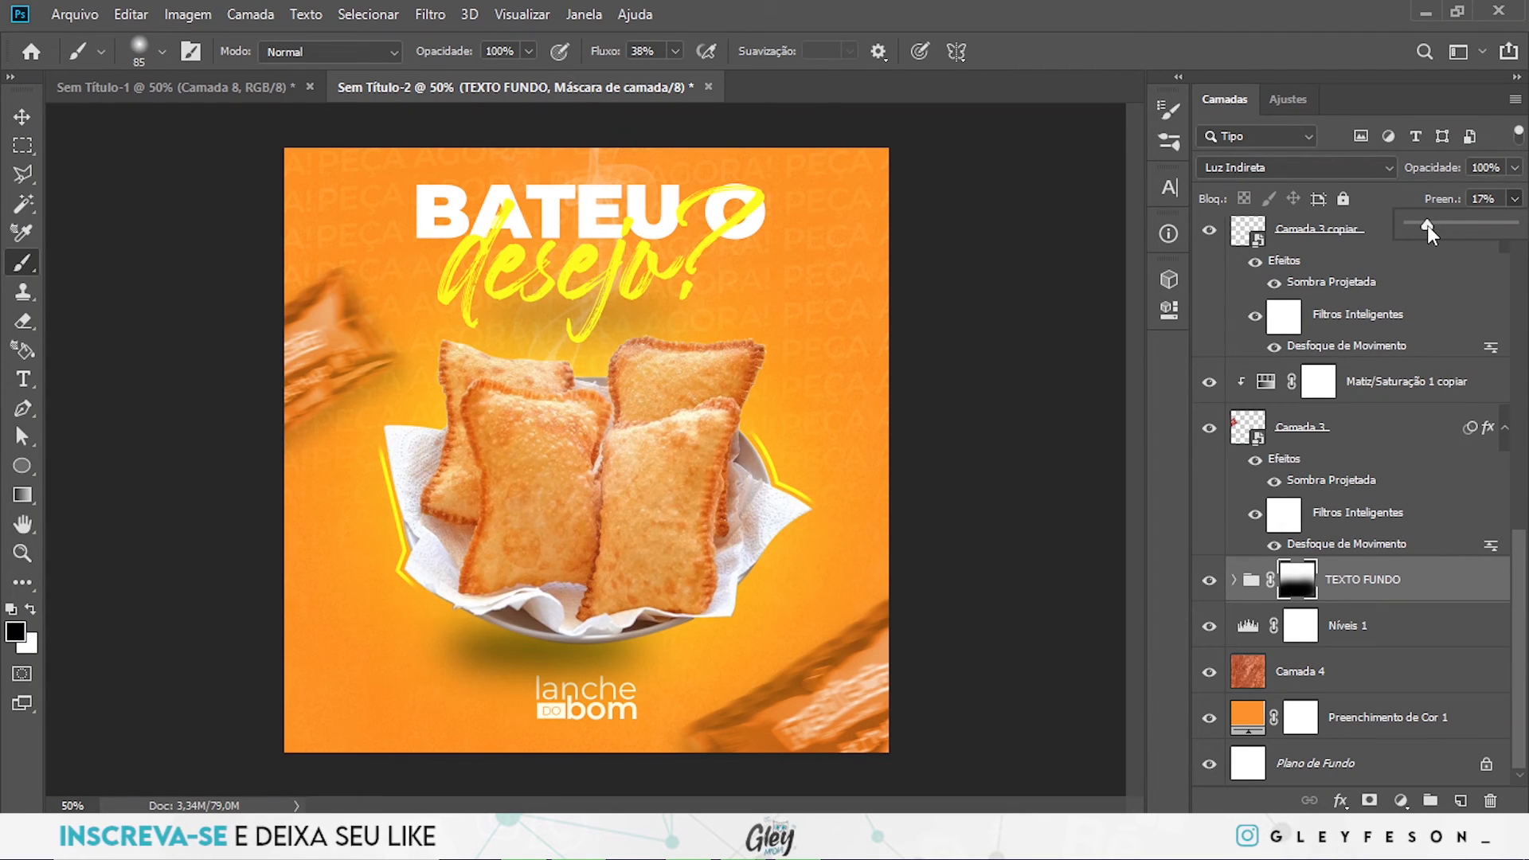
- Create a new layer above Níveis 1 and enlarge the soft Brush to 225 px
left_click(1430, 629)
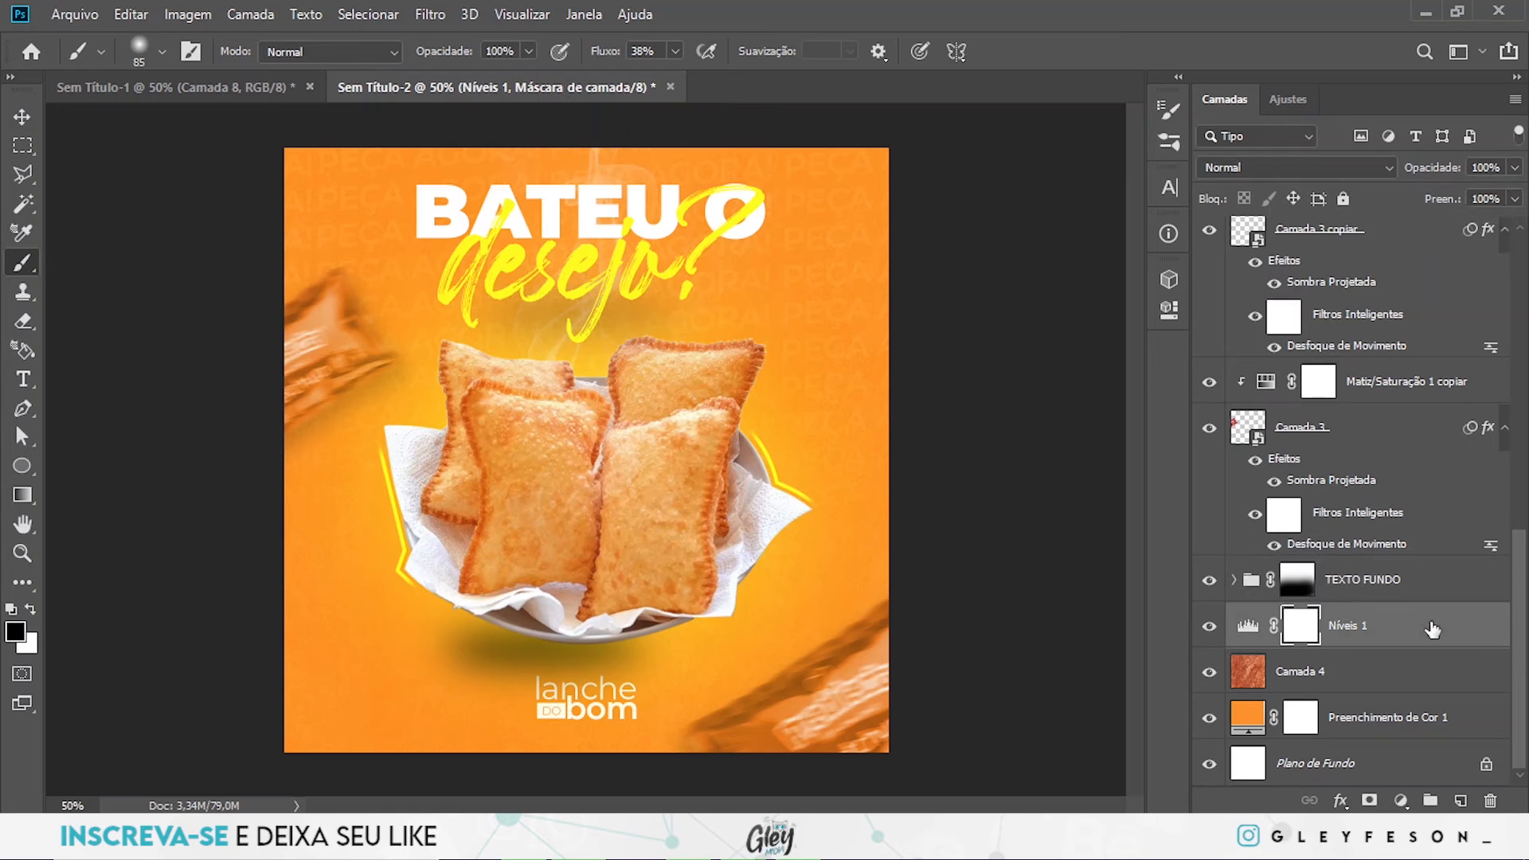
left_click(1460, 801)
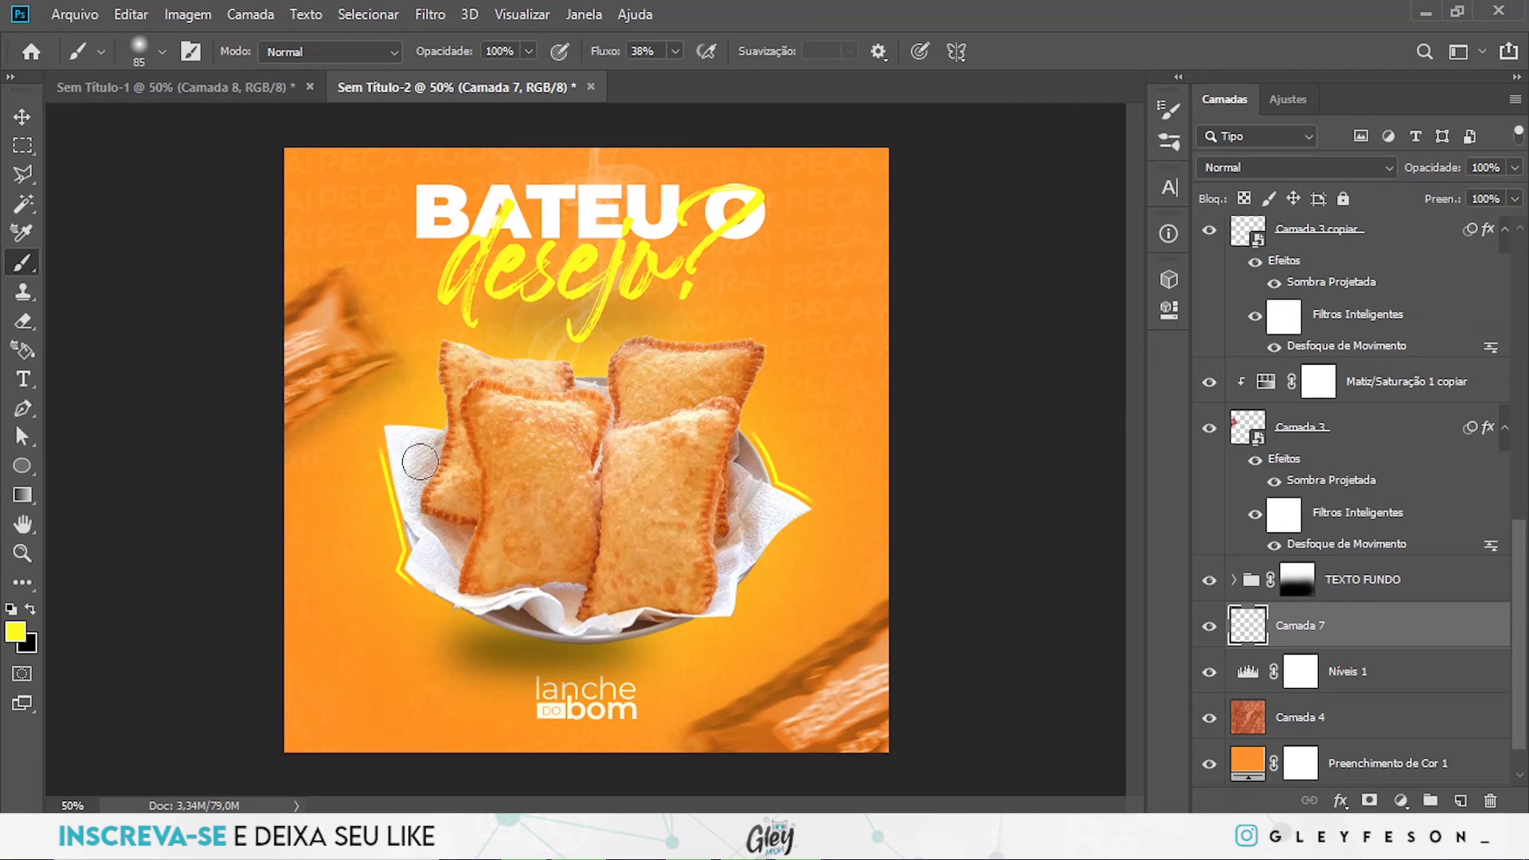
left_click_drag(435, 325, 470, 323)
mouse_move(474, 376)
left_mouse_down()
mouse_move(473, 324)
mouse_move(492, 370)
left_mouse_up()
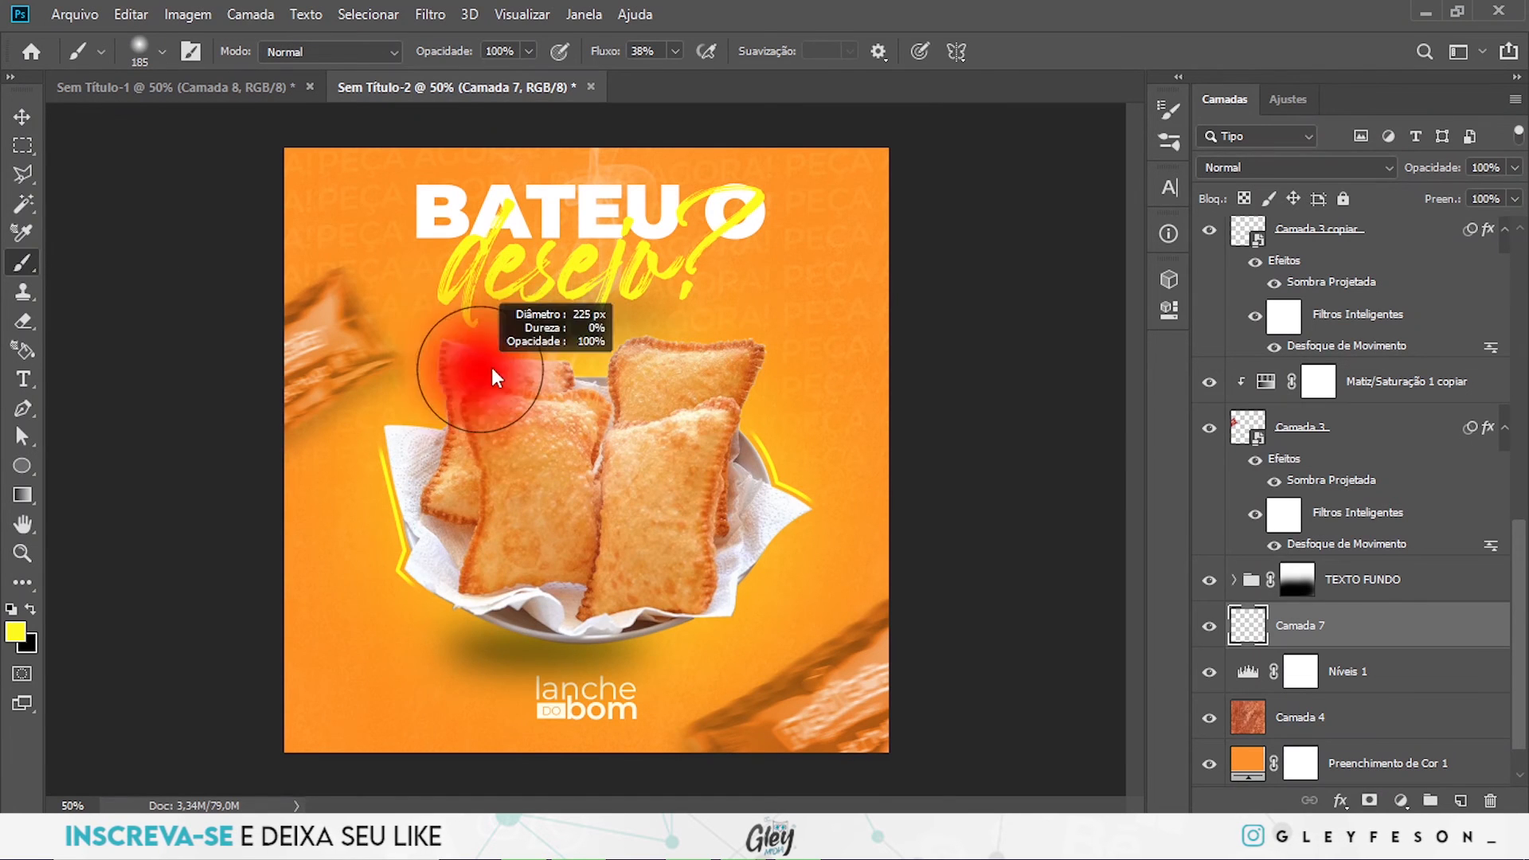
- Sample the orange background as the foreground colour and darken it to #e97701
left_click(12, 631)
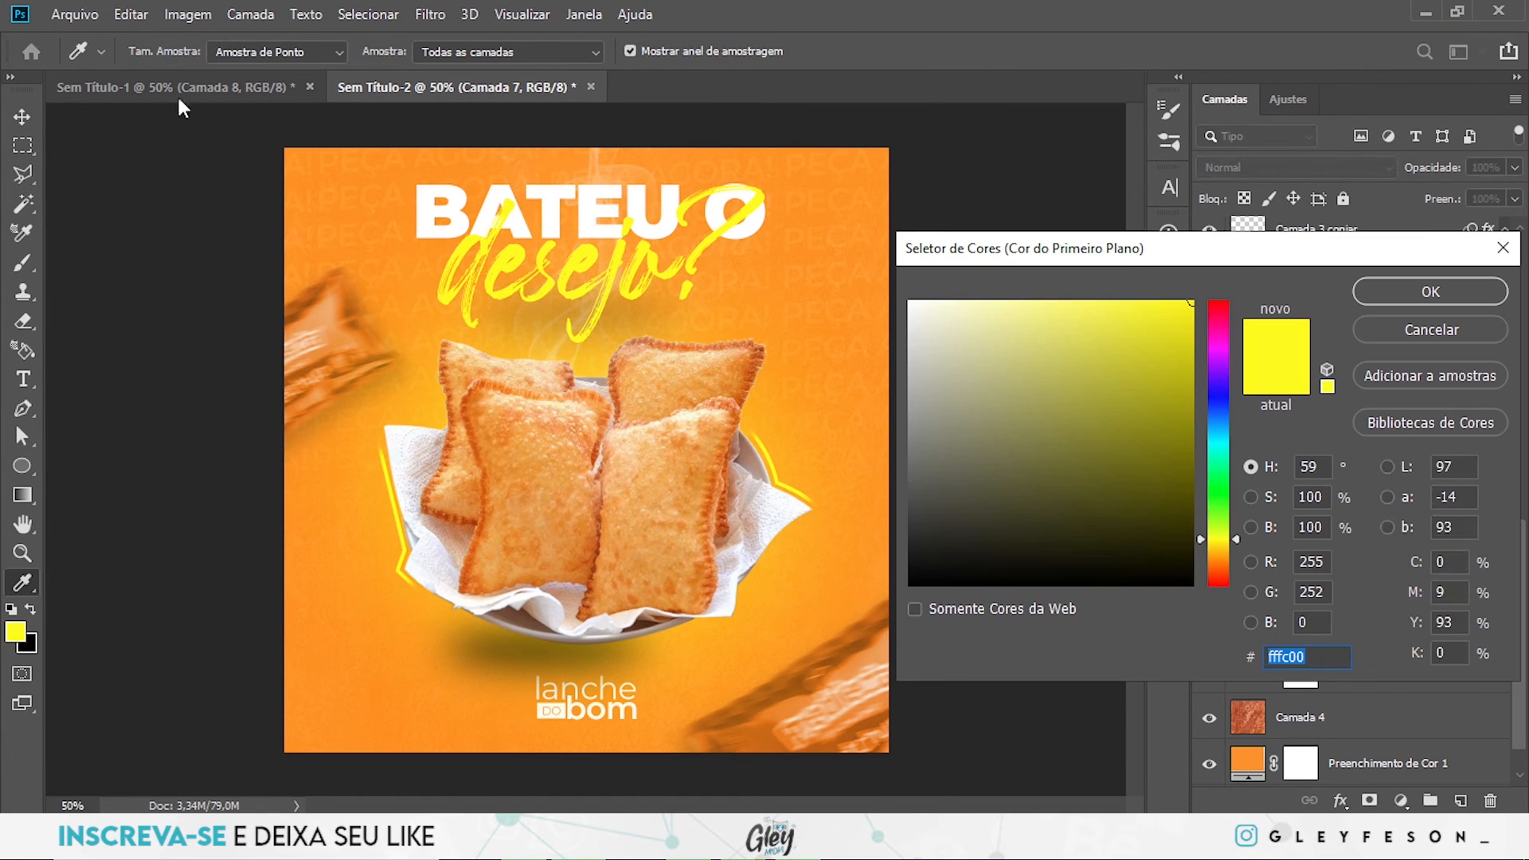
left_click(404, 178)
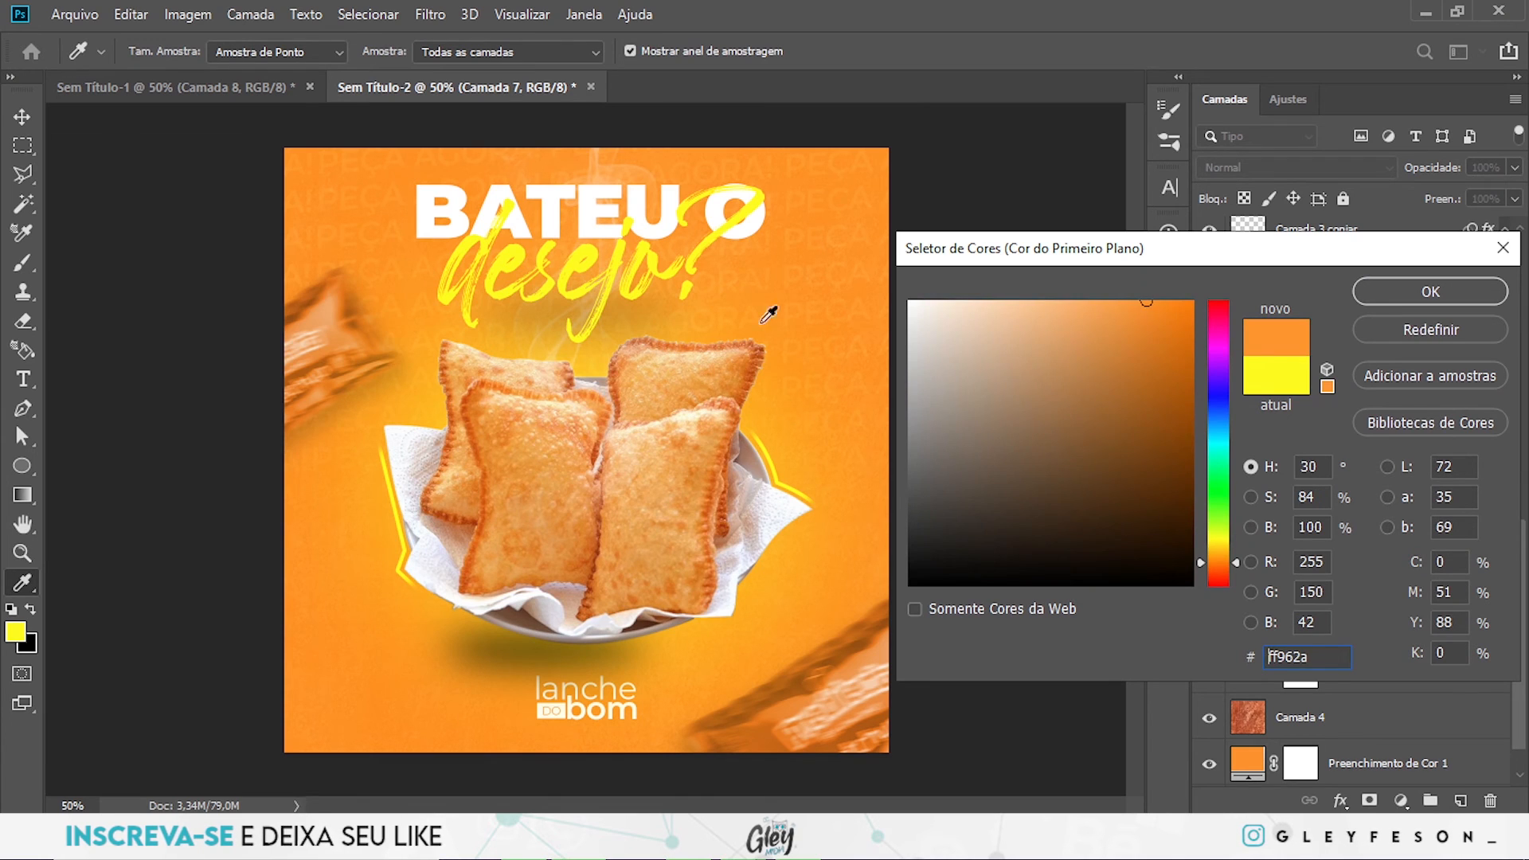
left_click_drag(1151, 306, 1193, 326)
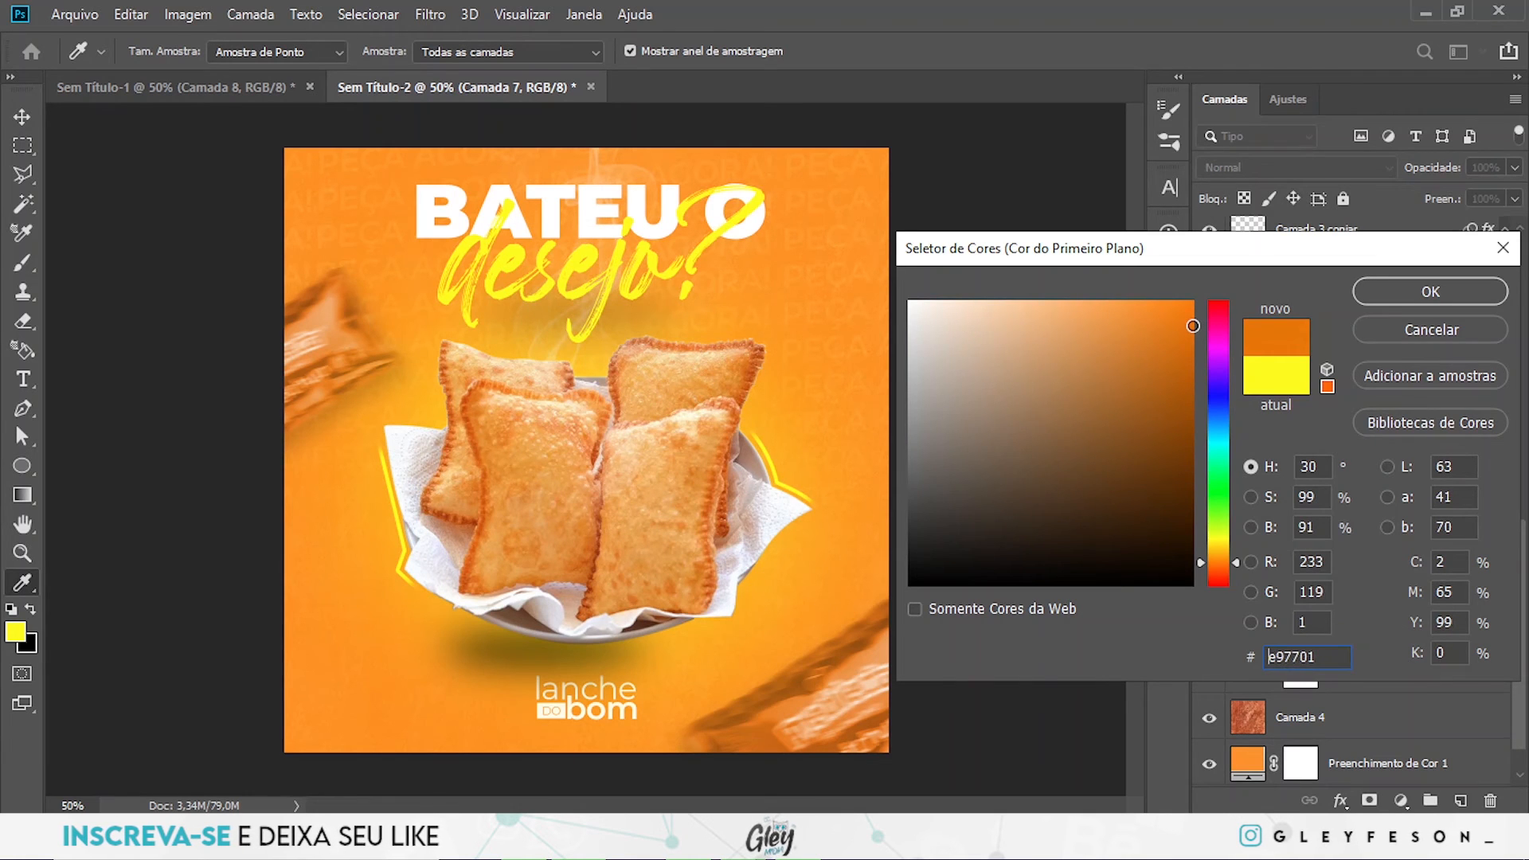
left_click(1430, 291)
- Darken the top and side edges of the background on Camada 7 with a soft 345 px Brush at 10% flow
key("b")
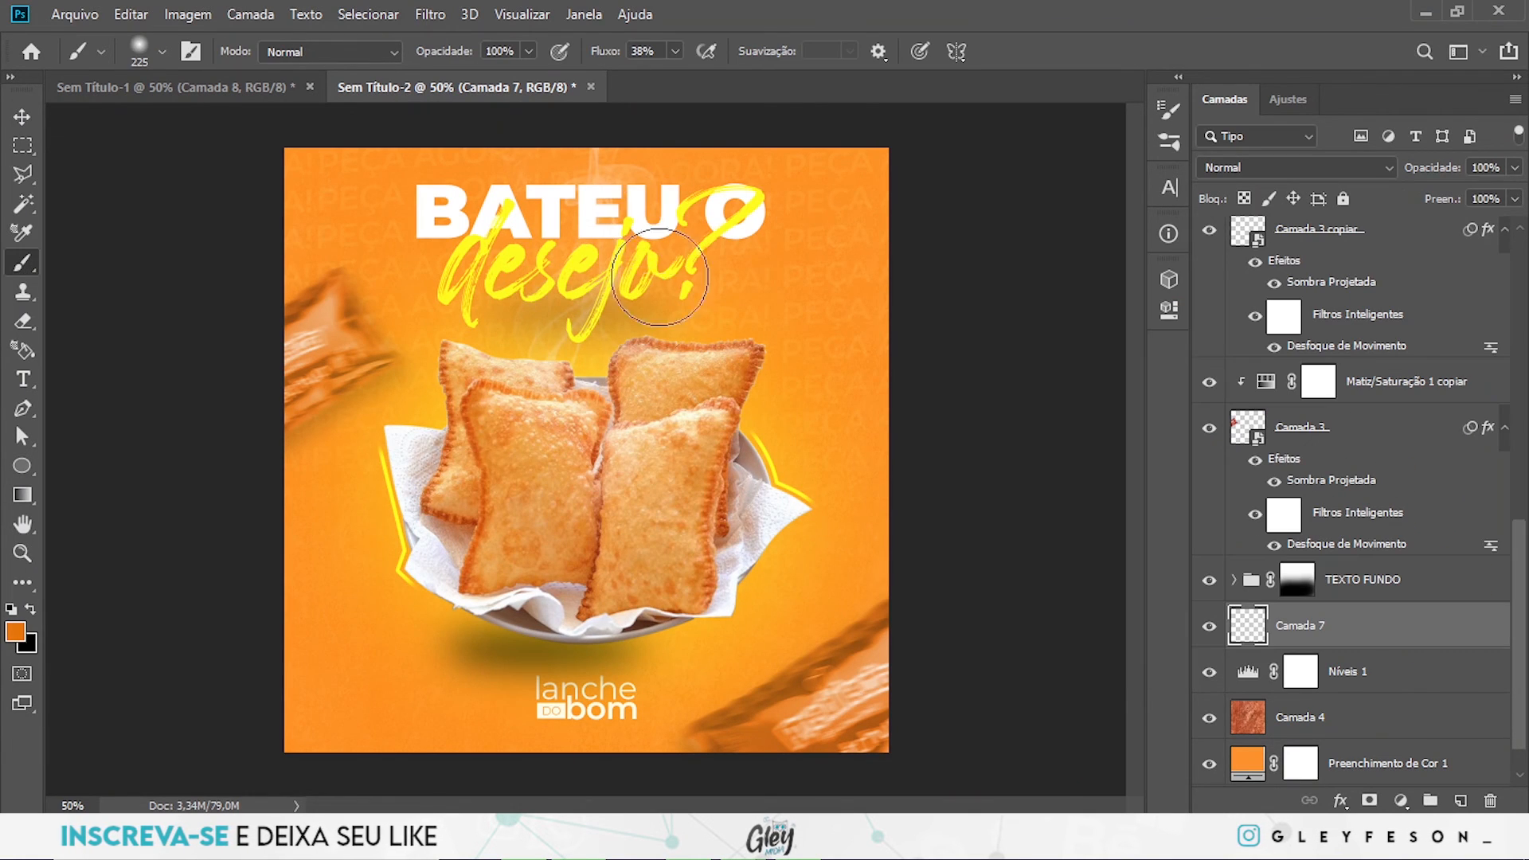
left_click(675, 51)
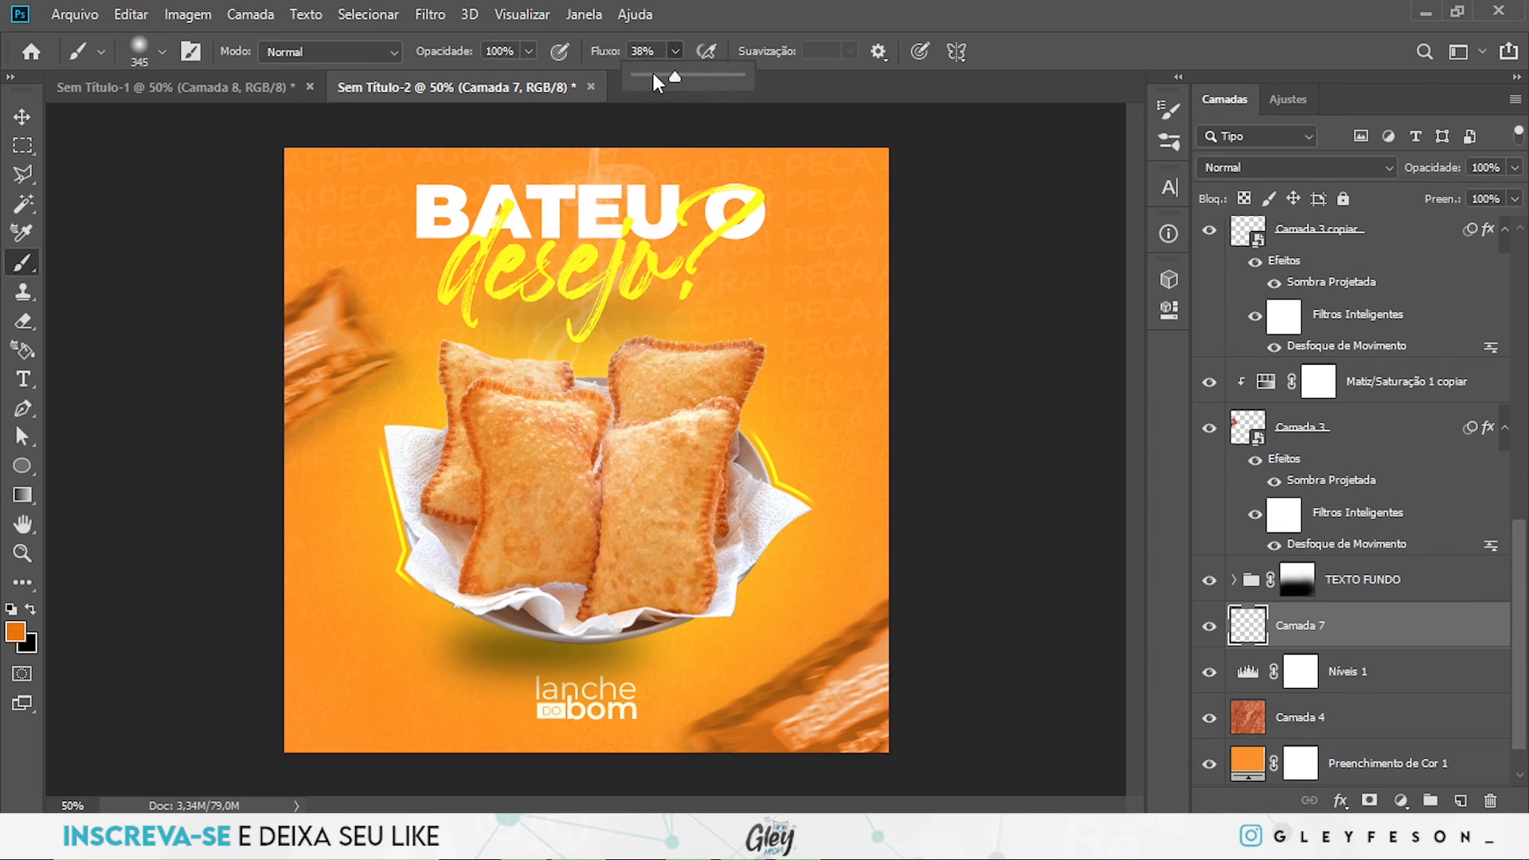
left_click_drag(674, 76, 646, 77)
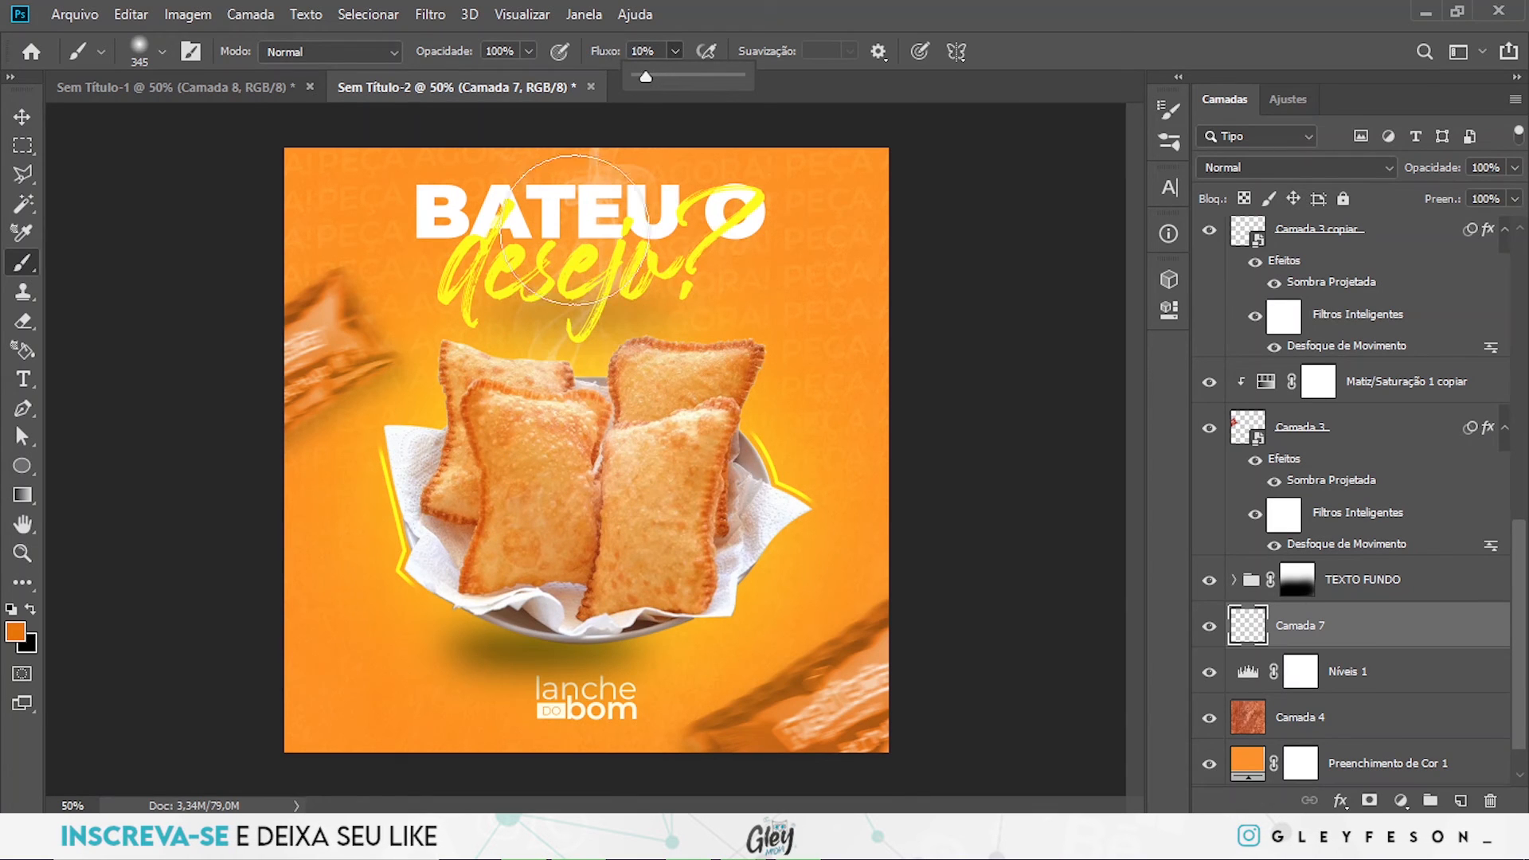
mouse_move(548, 238)
left_mouse_down()
mouse_move(489, 244)
mouse_move(490, 258)
mouse_move(449, 235)
mouse_move(570, 188)
mouse_move(552, 205)
mouse_move(637, 197)
mouse_move(723, 229)
mouse_move(708, 230)
mouse_move(763, 180)
mouse_move(720, 205)
mouse_move(696, 258)
mouse_move(590, 276)
mouse_move(470, 265)
mouse_move(407, 226)
mouse_move(453, 219)
mouse_move(443, 192)
mouse_move(728, 245)
mouse_move(789, 223)
mouse_move(841, 312)
mouse_move(780, 210)
mouse_move(772, 151)
mouse_move(578, 177)
left_mouse_up()
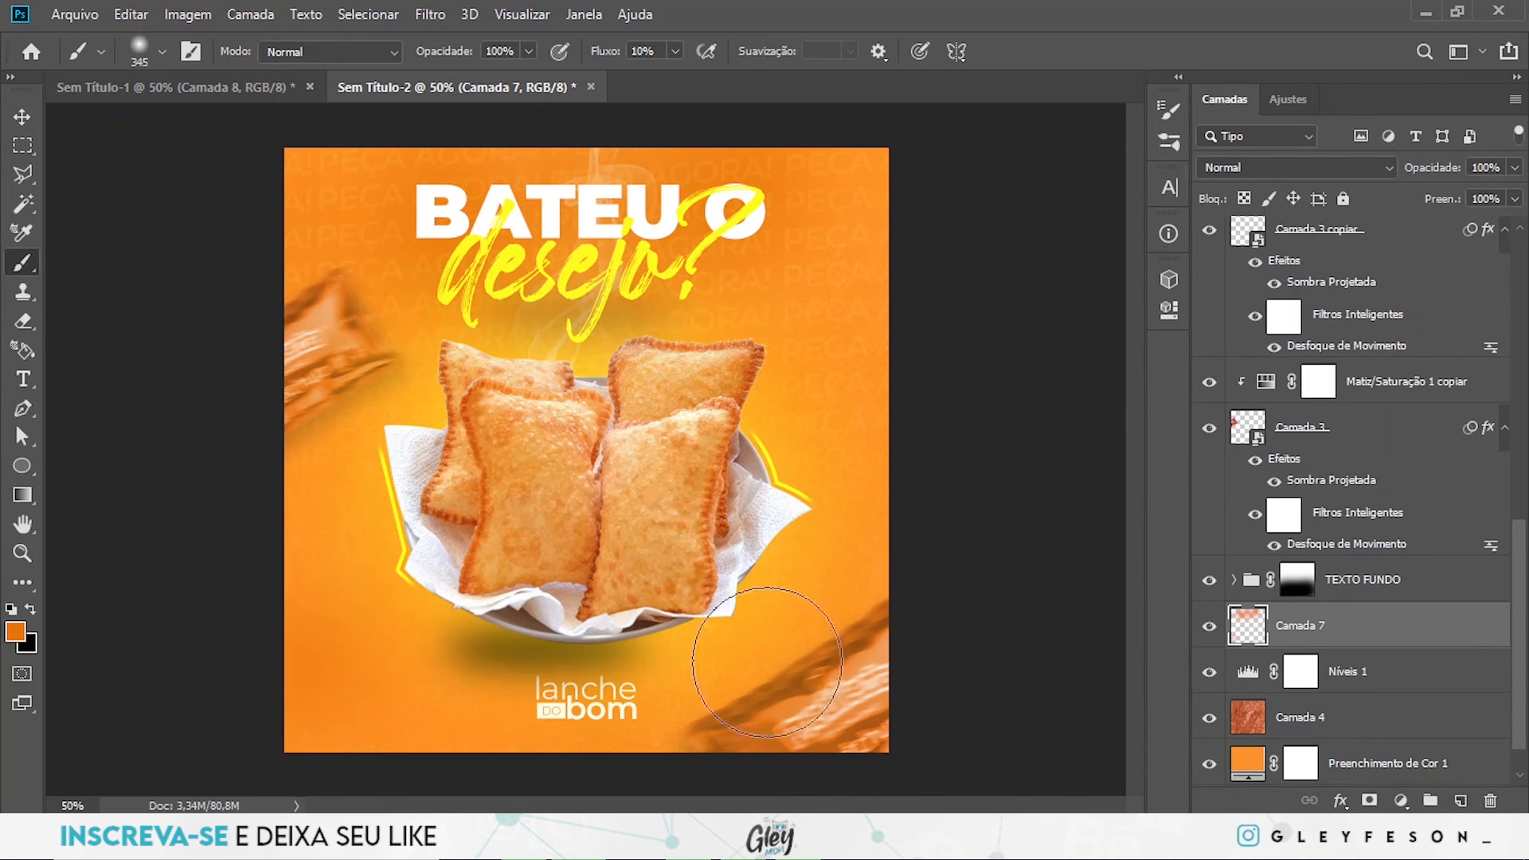
mouse_move(947, 435)
left_mouse_down()
mouse_move(920, 364)
mouse_move(896, 547)
mouse_move(920, 424)
left_mouse_up()
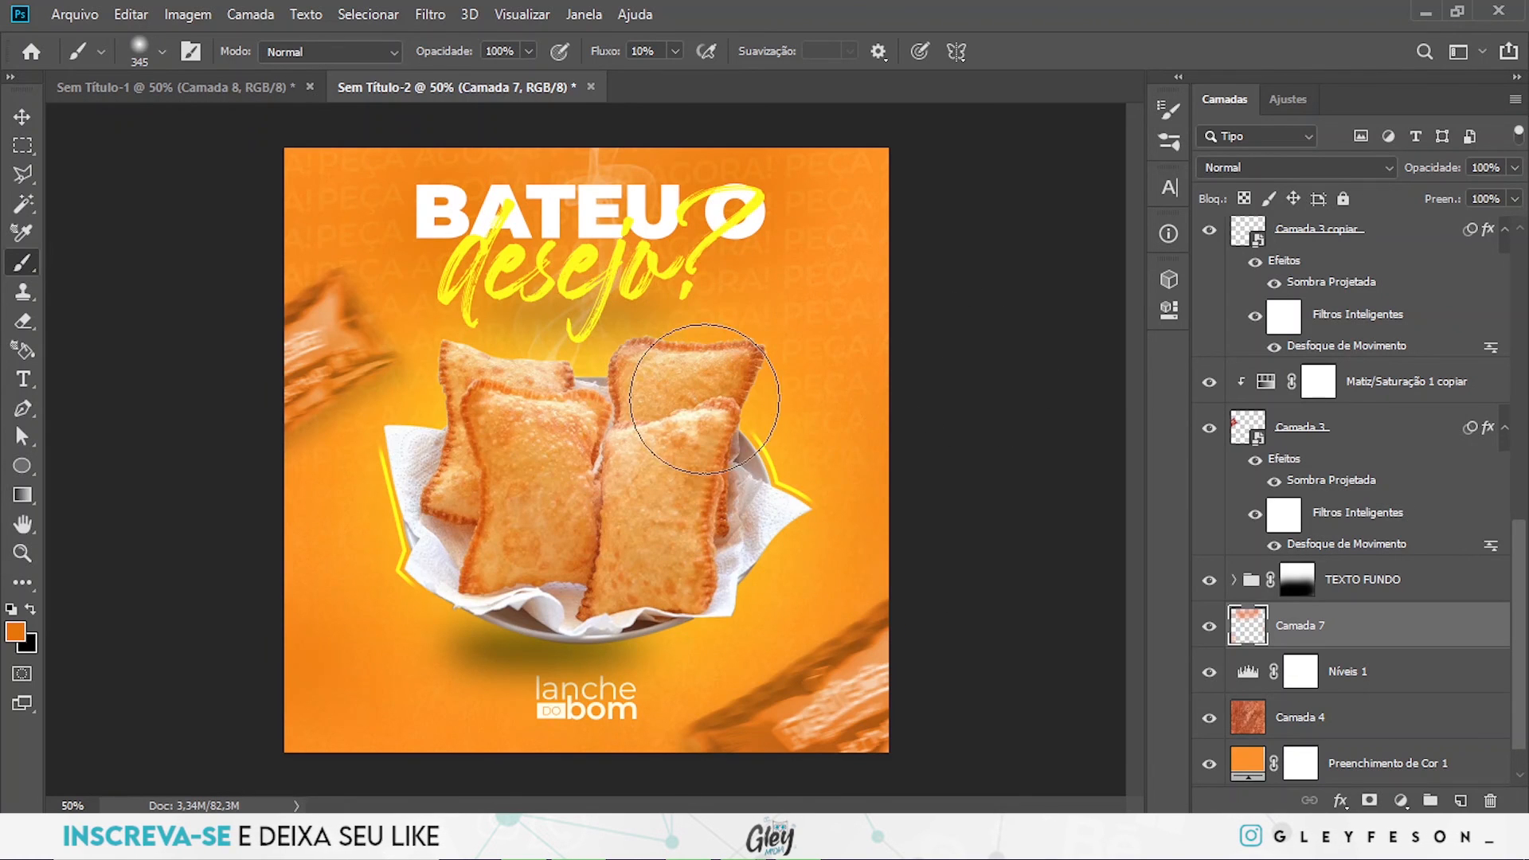
- Set the fill of the Elipse 1 copiar shadow under the headline to 30%
key("v")
left_click(557, 318)
scroll(1426, 505, "up", 3)
scroll(1344, 625, "down", 1)
scroll(1318, 526, "down", 5)
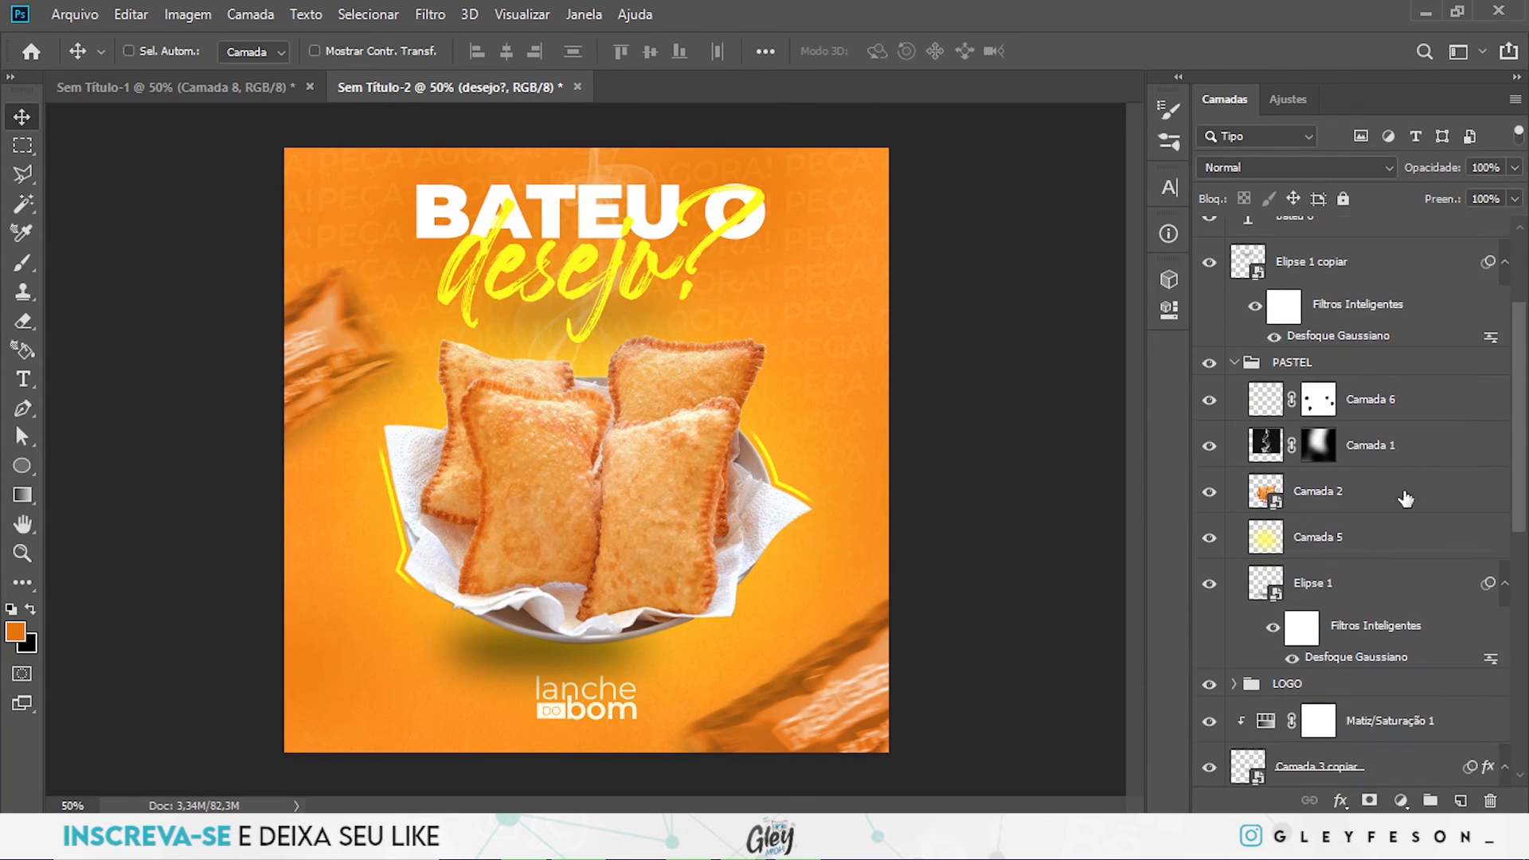
scroll(1335, 570, "up", 5)
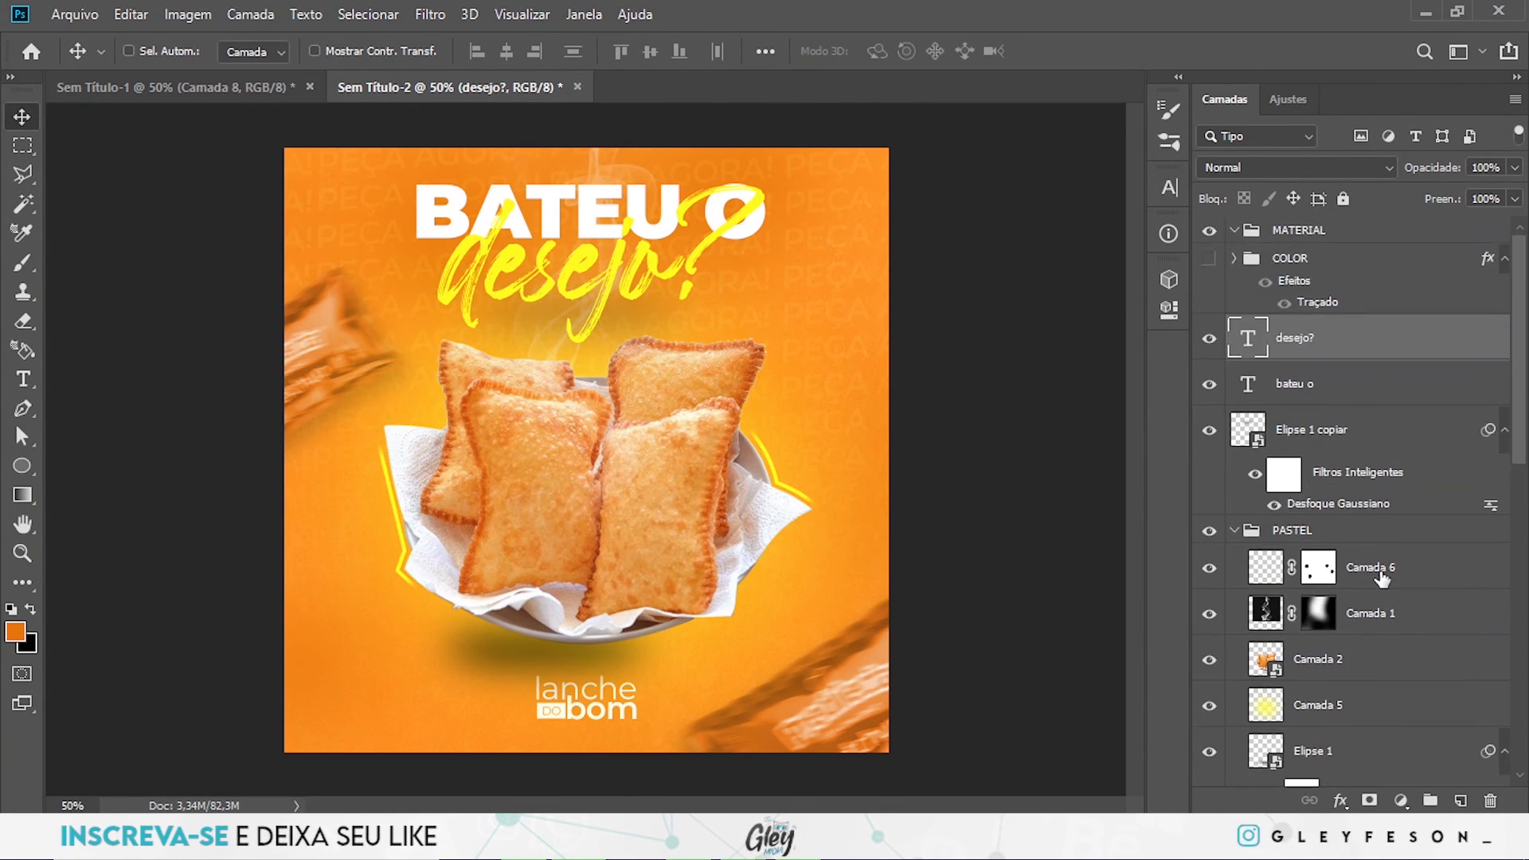
scroll(1346, 478, "down", 3)
scroll(1322, 399, "up", 2)
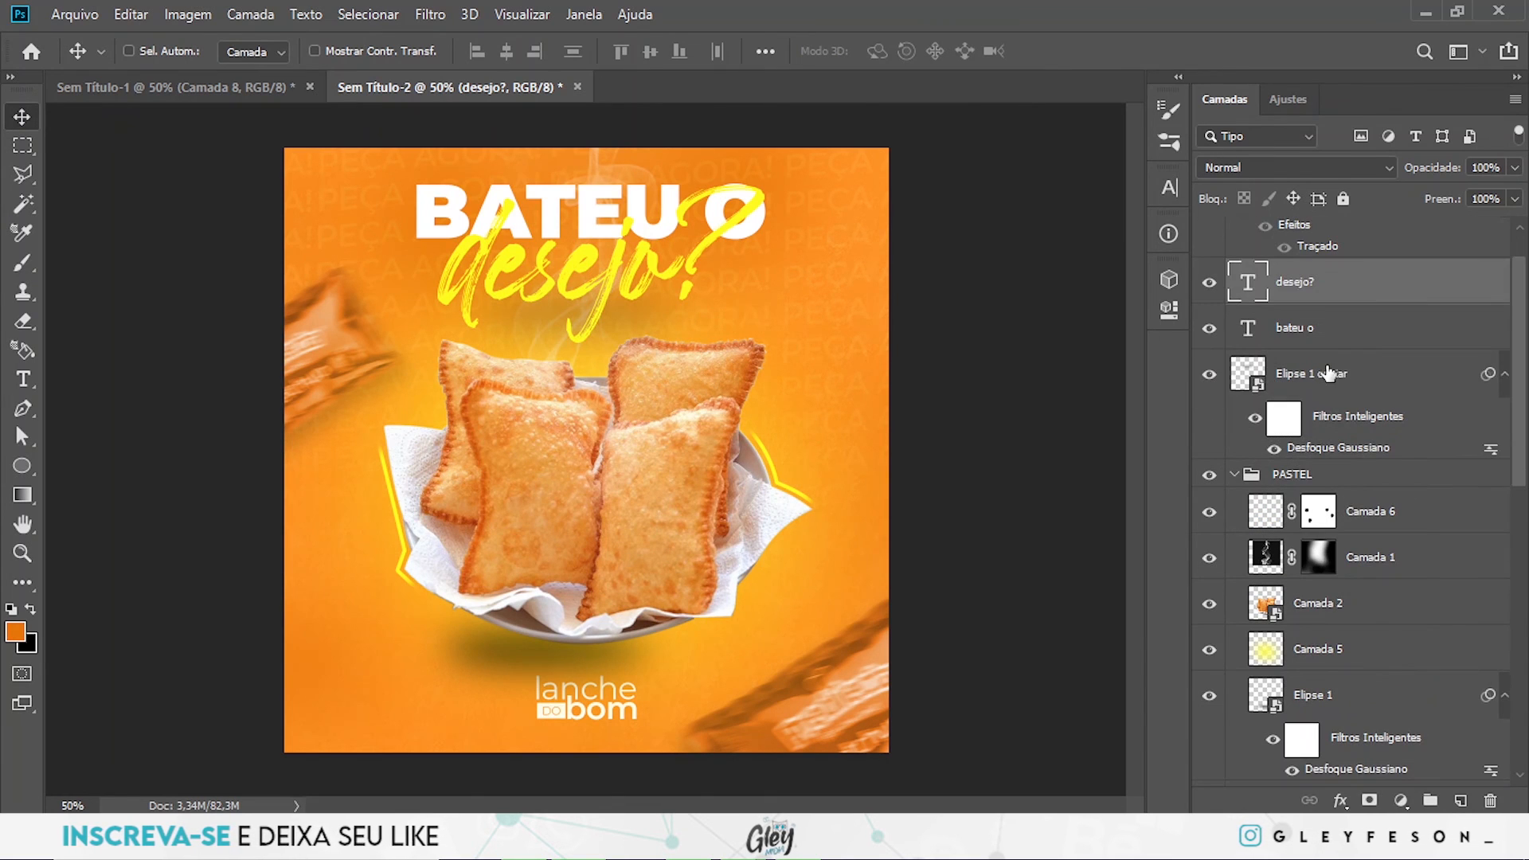
left_click(1343, 379)
left_click(1515, 199)
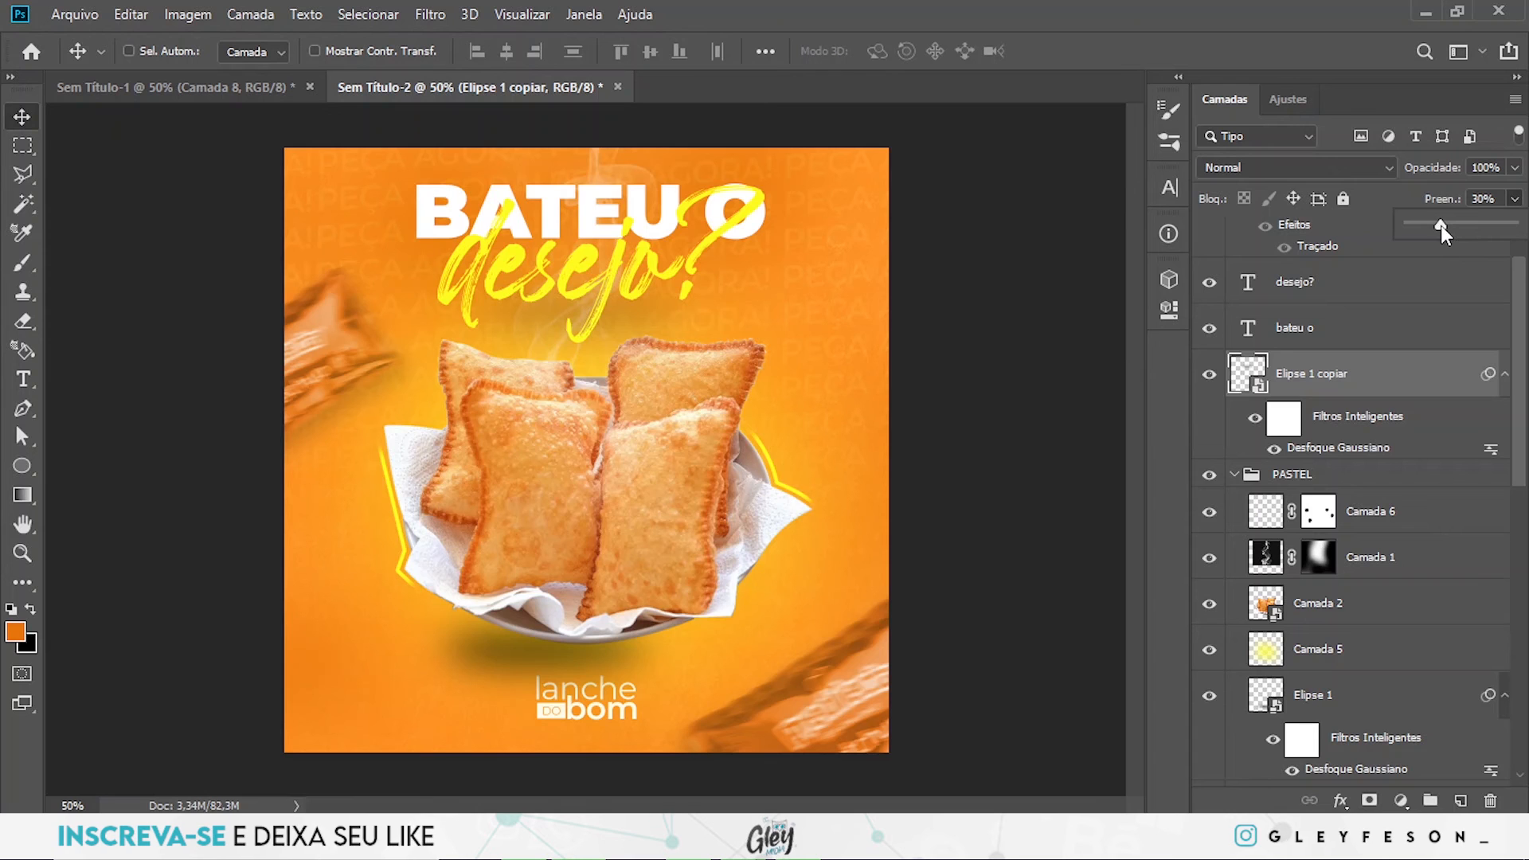
- Widen the Elipse 1 copiar shadow horizontally beneath the "desejo?" text with Free Transform
key("ctrl+t")
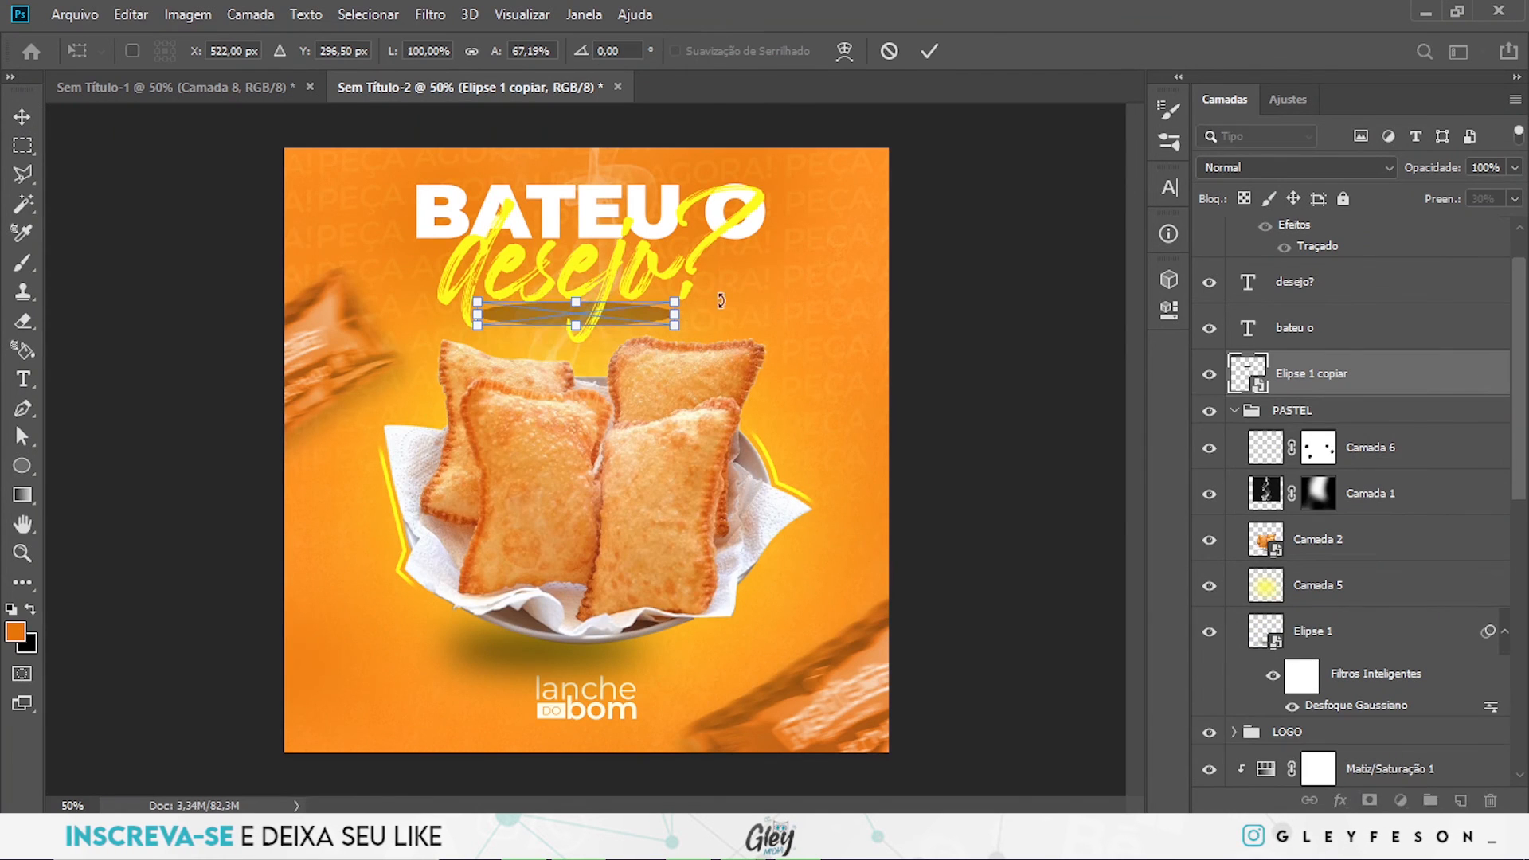
left_click_drag(677, 313, 709, 314)
key("Return")
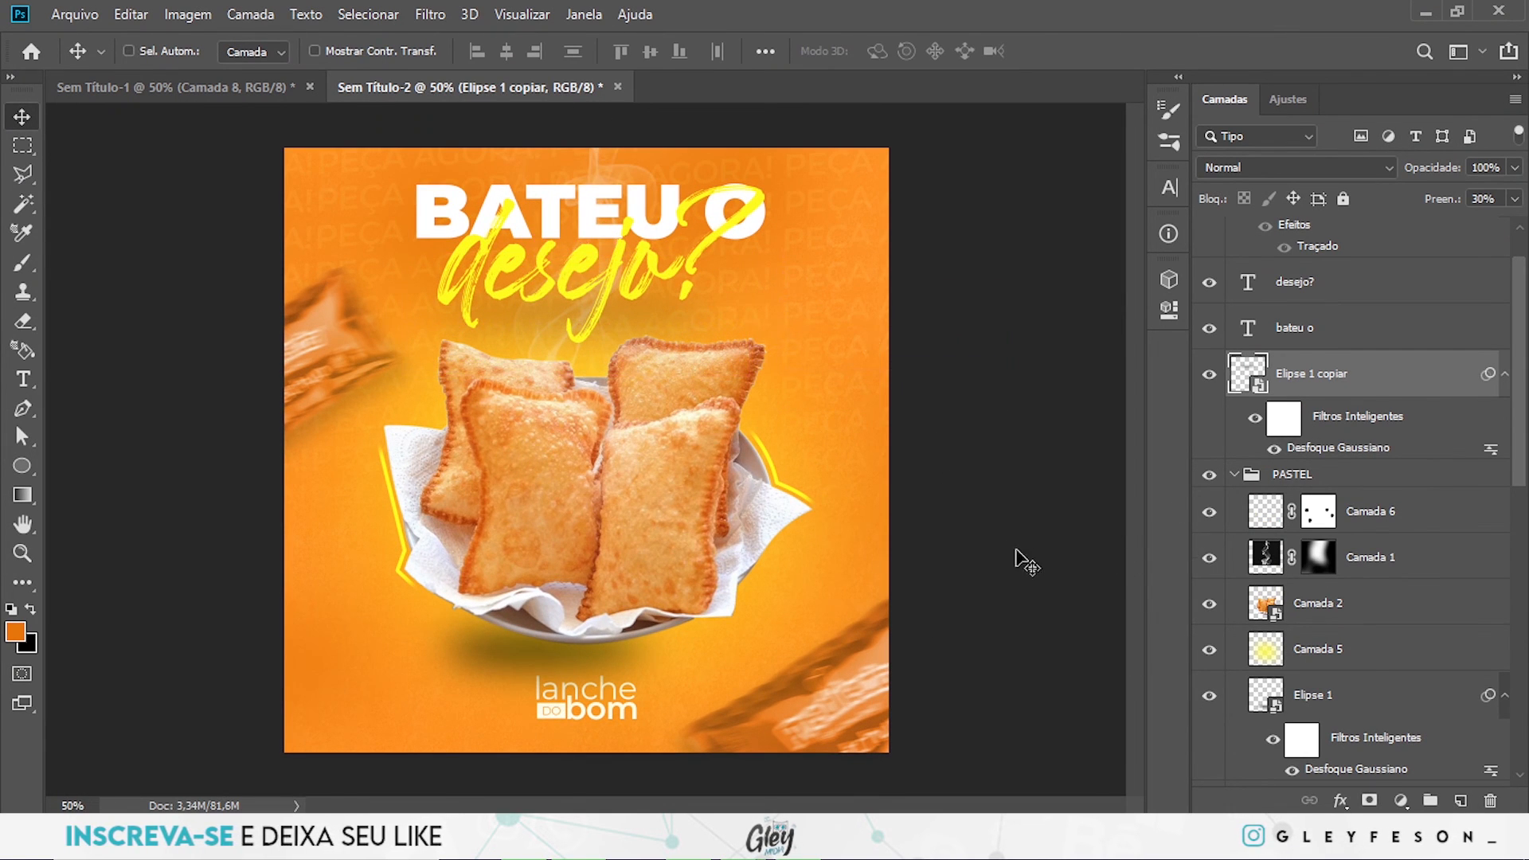
- Collapse the PASTEL group and nudge the whole group down by 20 px
scroll(1306, 422, "up", 1)
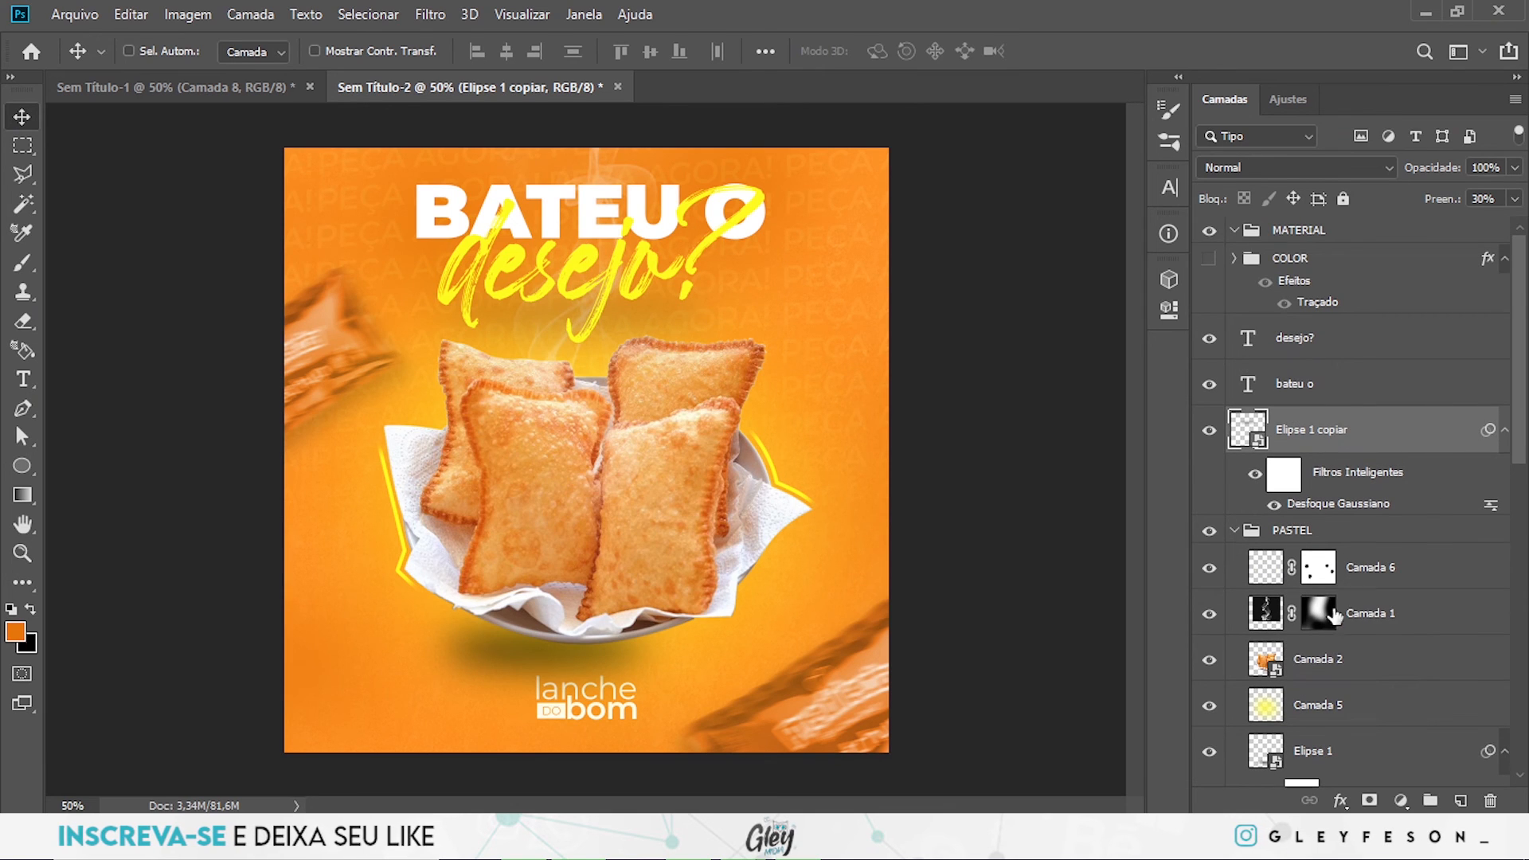
left_click(1236, 531)
left_click(1329, 540)
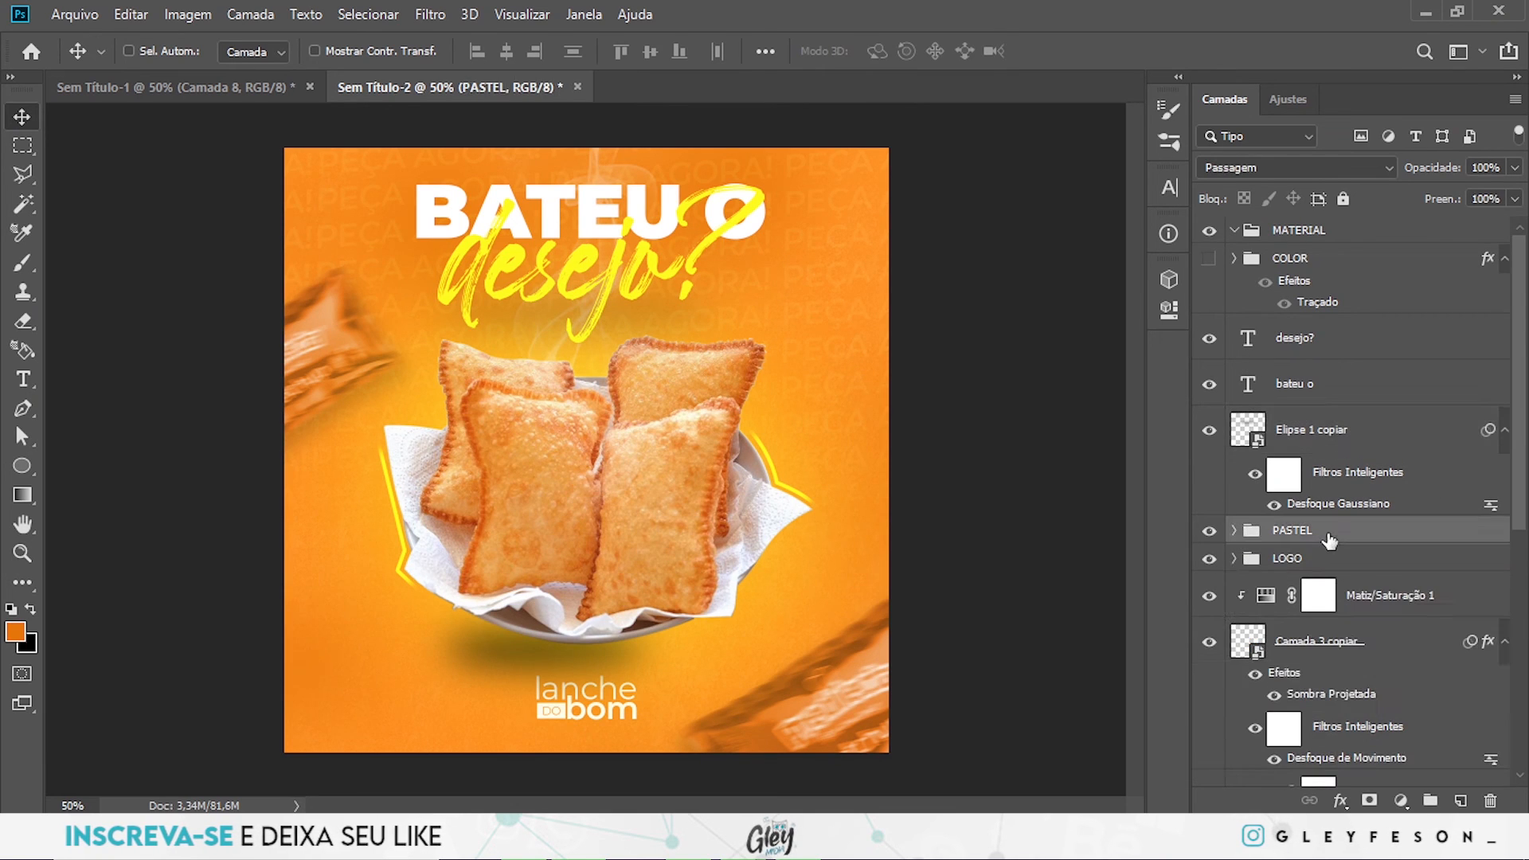
key("shift+Down")
key("shift+Down")
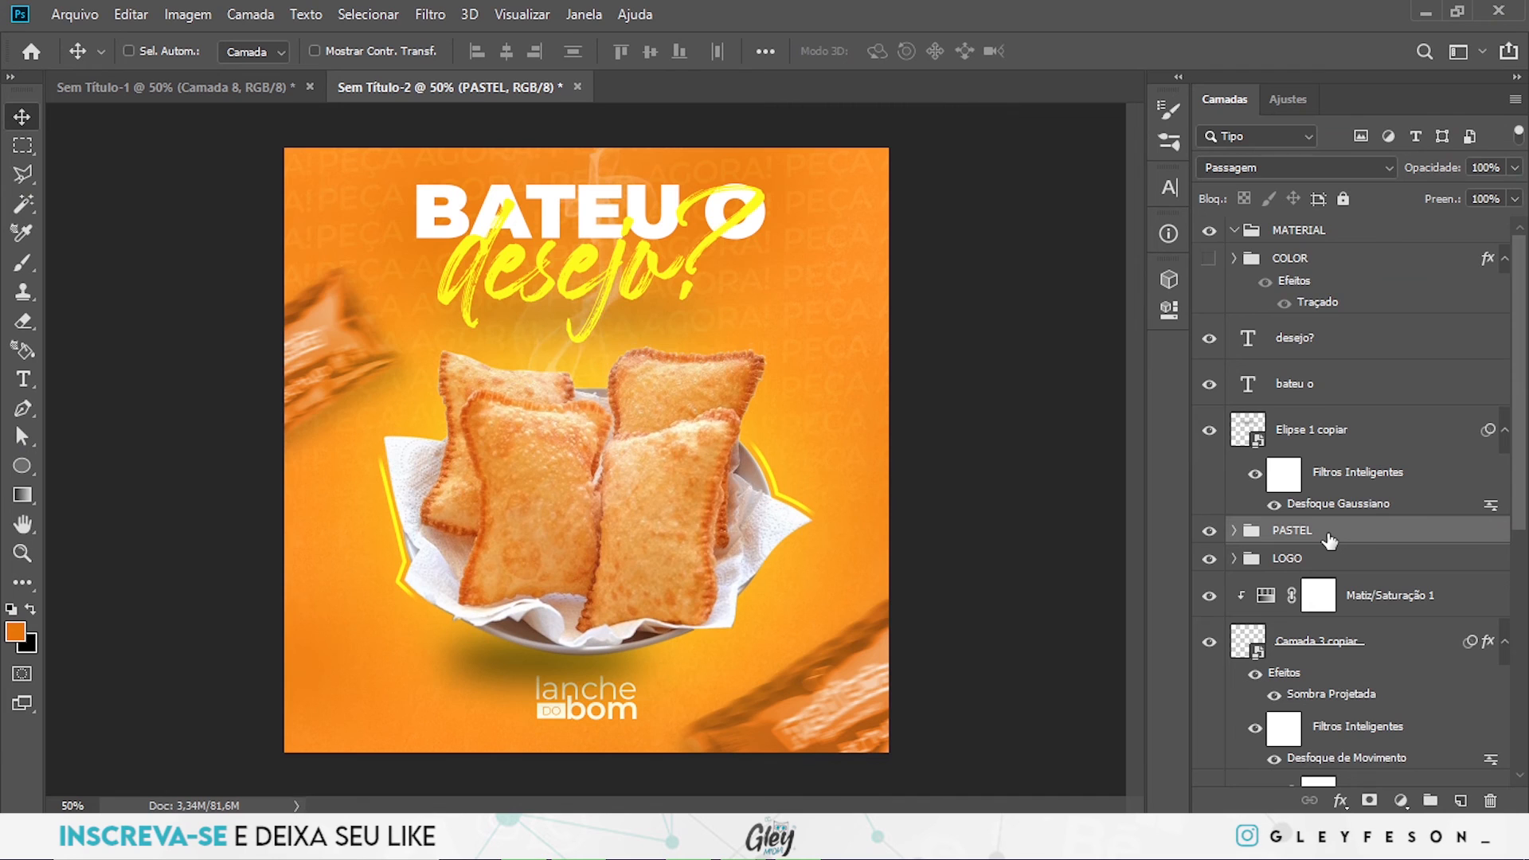
- Nudge the LOGO group slightly down and place it above the PASTEL group in the layer order
scroll(1329, 540, "down", 1)
left_click(1307, 478)
key("shift+Down")
key("shift+Down")
key("shift+Down")
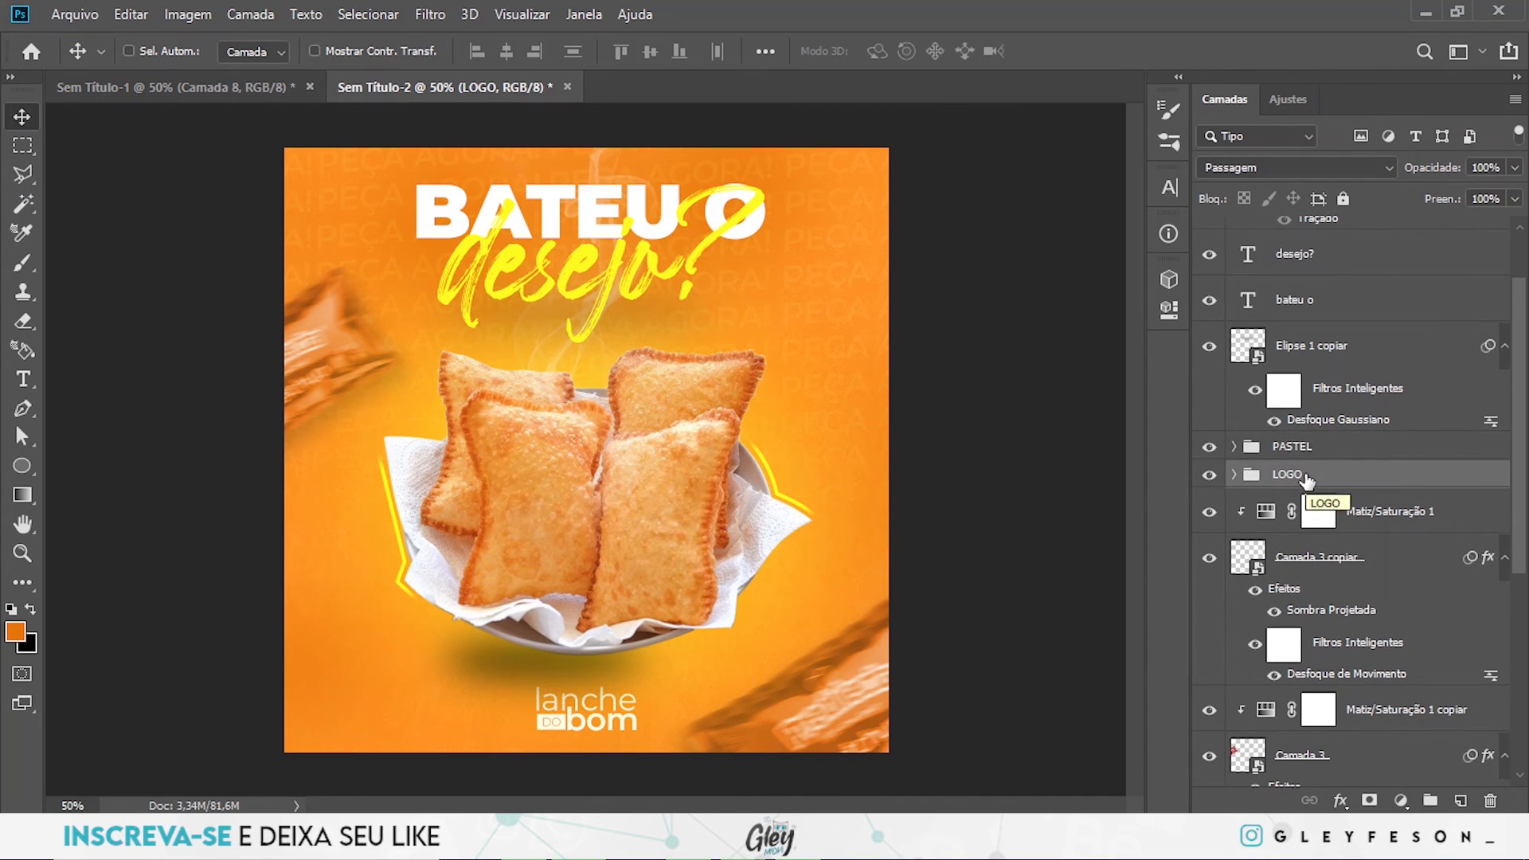
left_click_drag(1307, 478, 1306, 444)
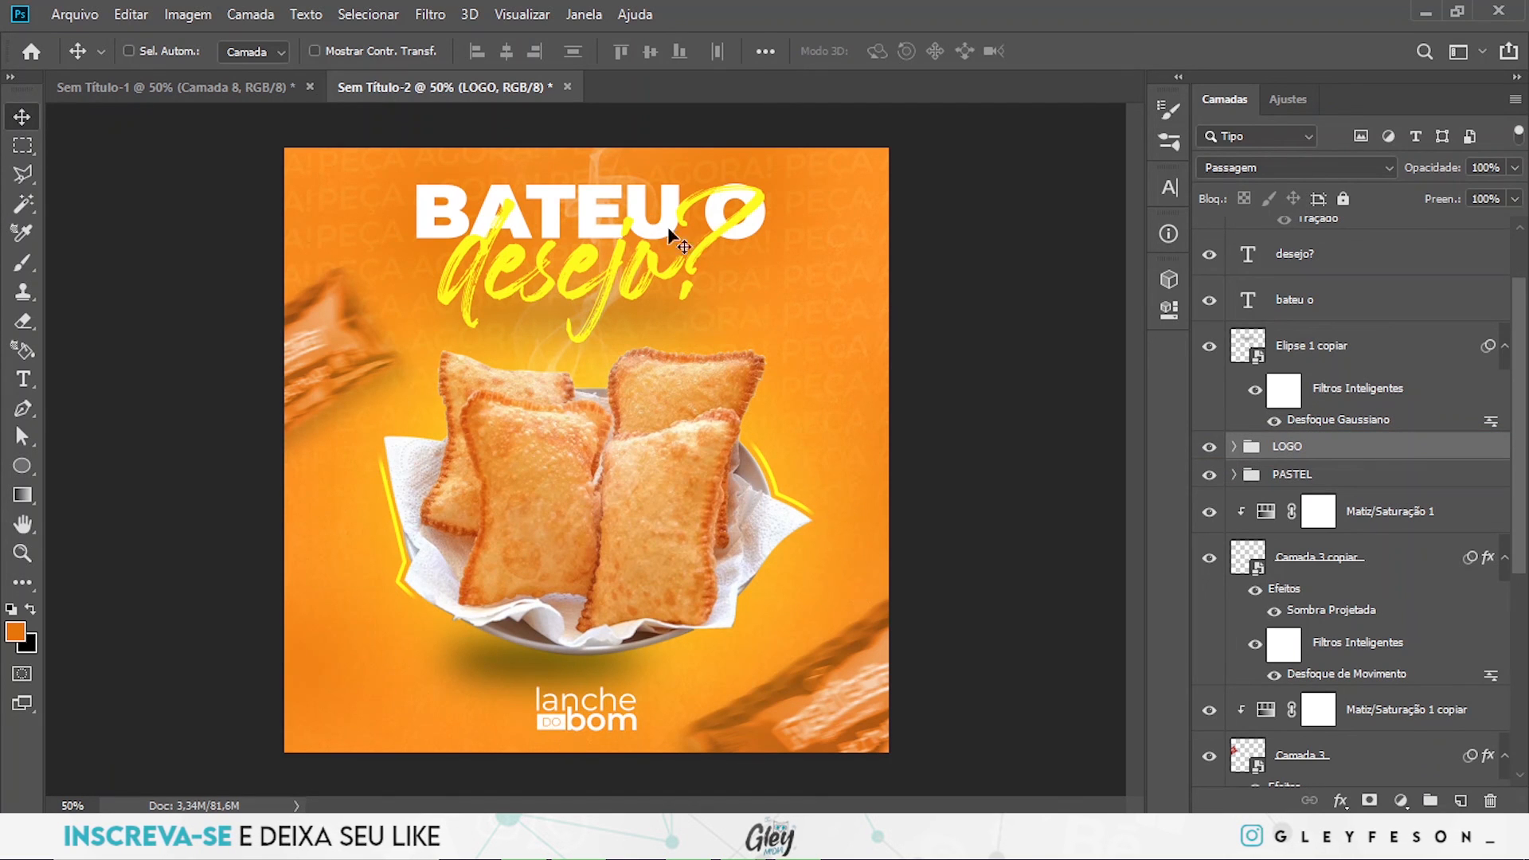
- Shift both blurred sachets, Camada 3 and Camada 3 copiar, slightly down and to the left on the canvas
mouse_move(322, 375)
left_mouse_down()
mouse_move(317, 421)
mouse_move(309, 393)
left_mouse_up()
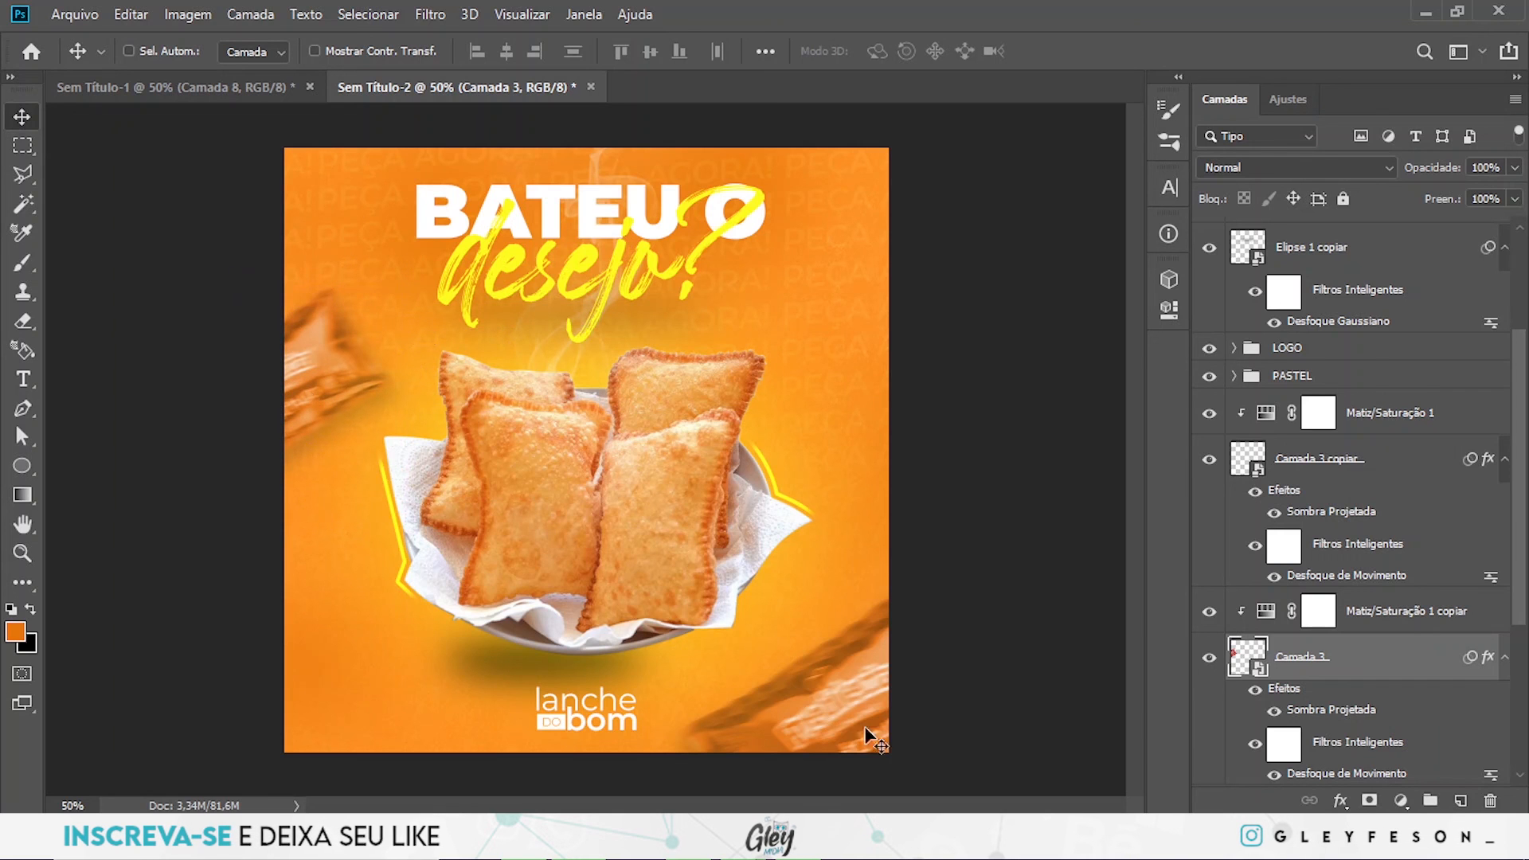
left_click(837, 721, "ctrl")
left_click_drag(838, 720, 824, 728)
- Group the desejo?, bateu o and Elipse 1 copiar layers and name the group TITULO
scroll(1303, 495, "up", 5)
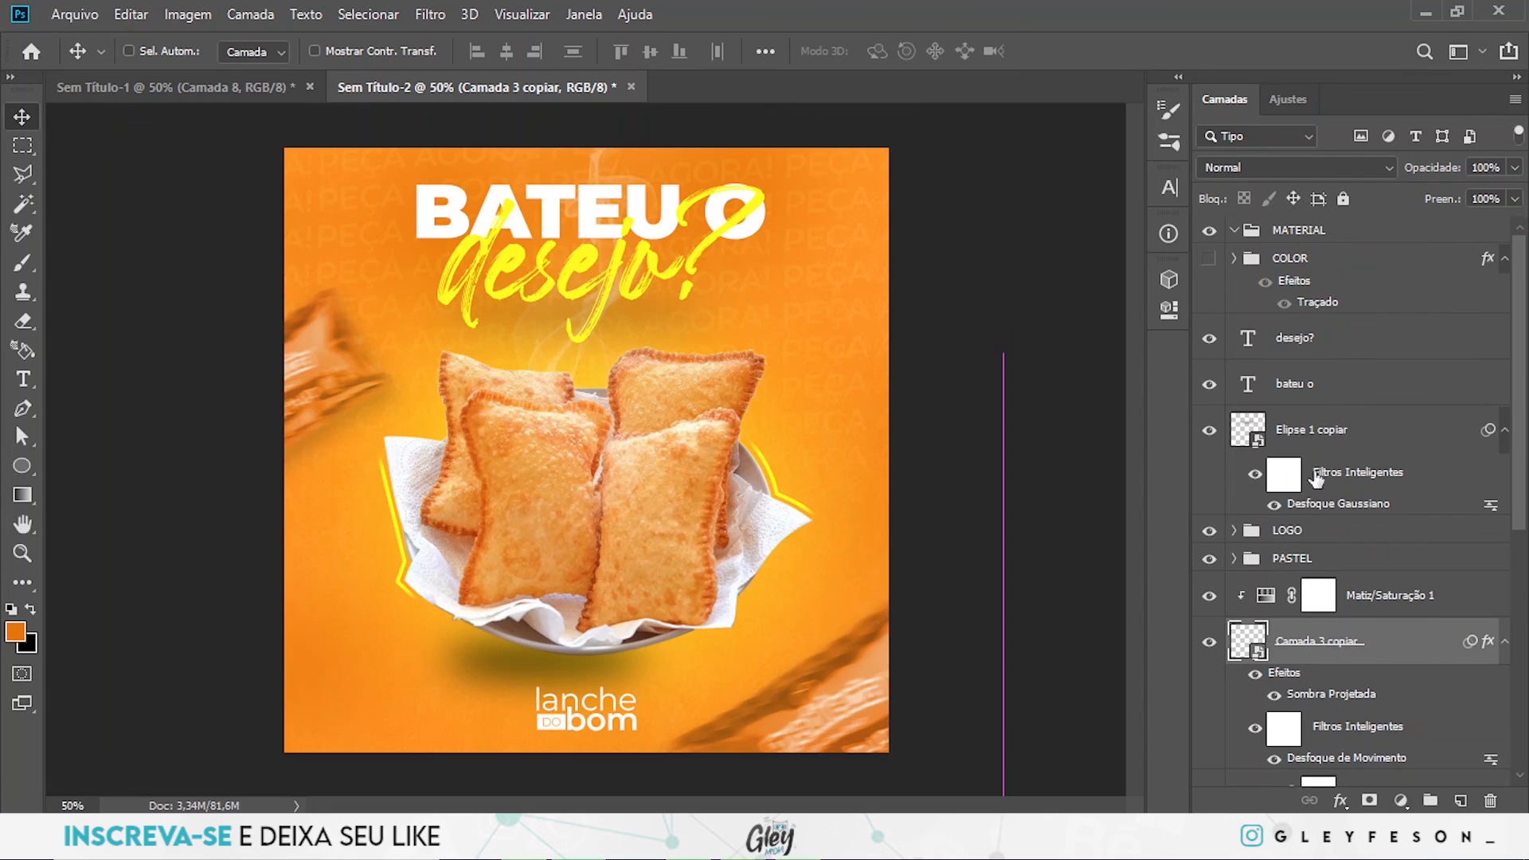
left_click(1310, 343)
left_click(1330, 434, "shift")
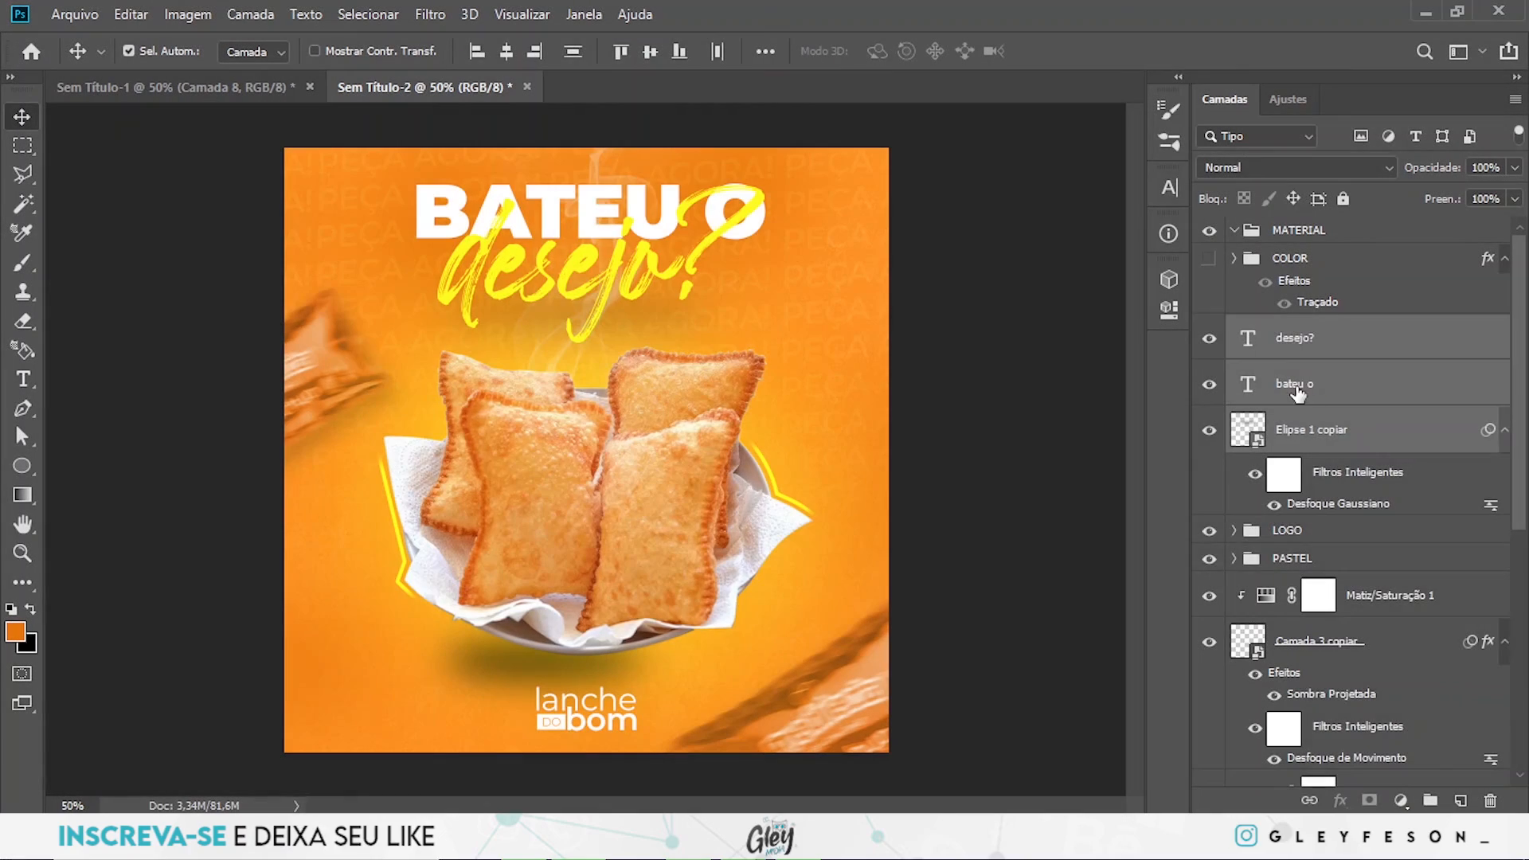
key("ctrl+g")
double_click(1297, 329)
type("TITU")
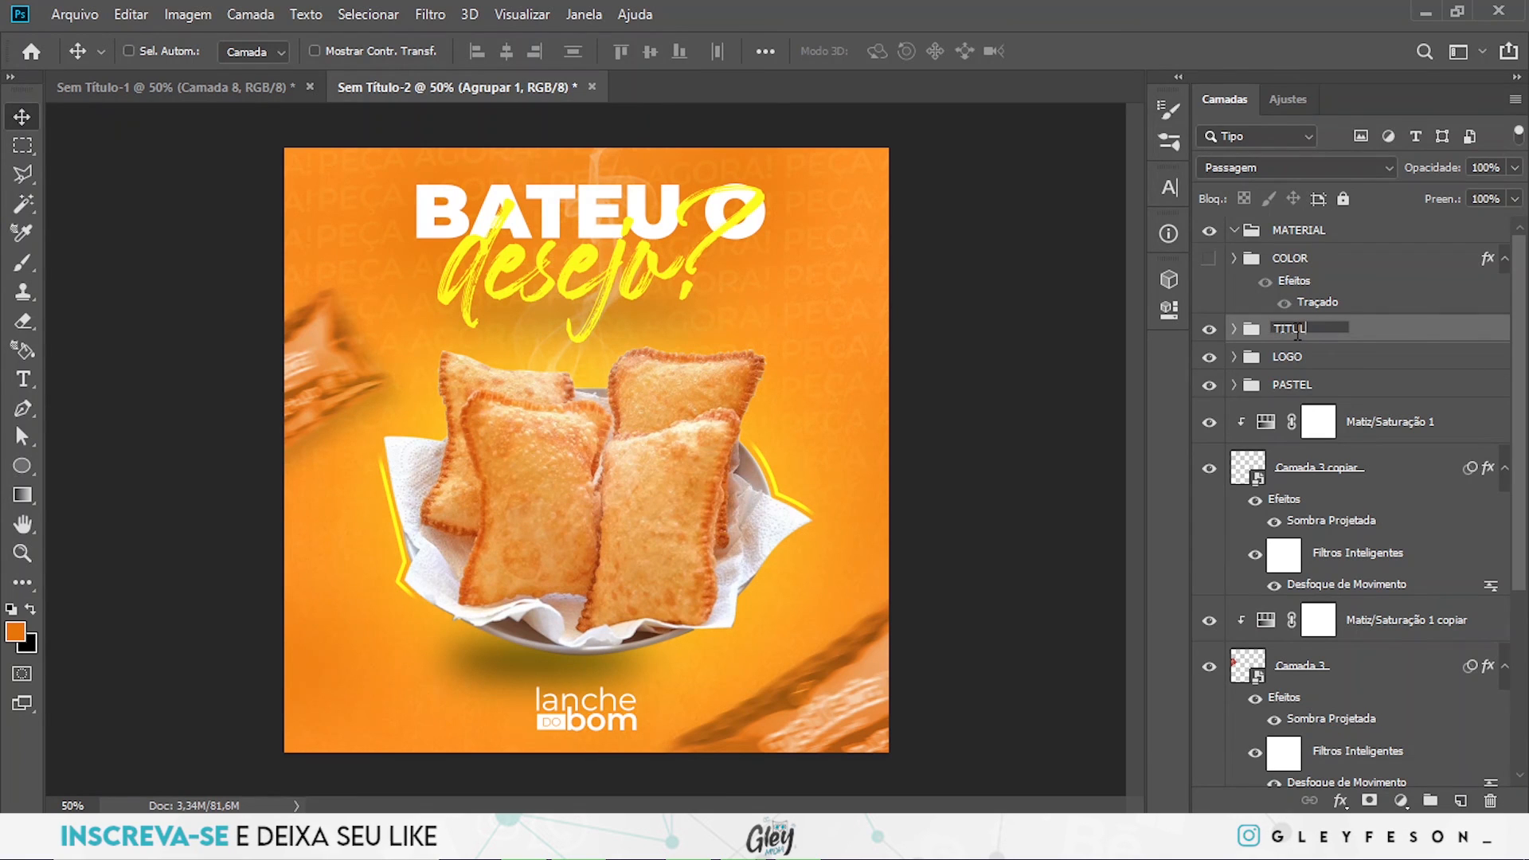
type("LO")
key("Return")
- Centre the TITULO group horizontally against the Plano de Fundo layer
scroll(1363, 478, "down", 5)
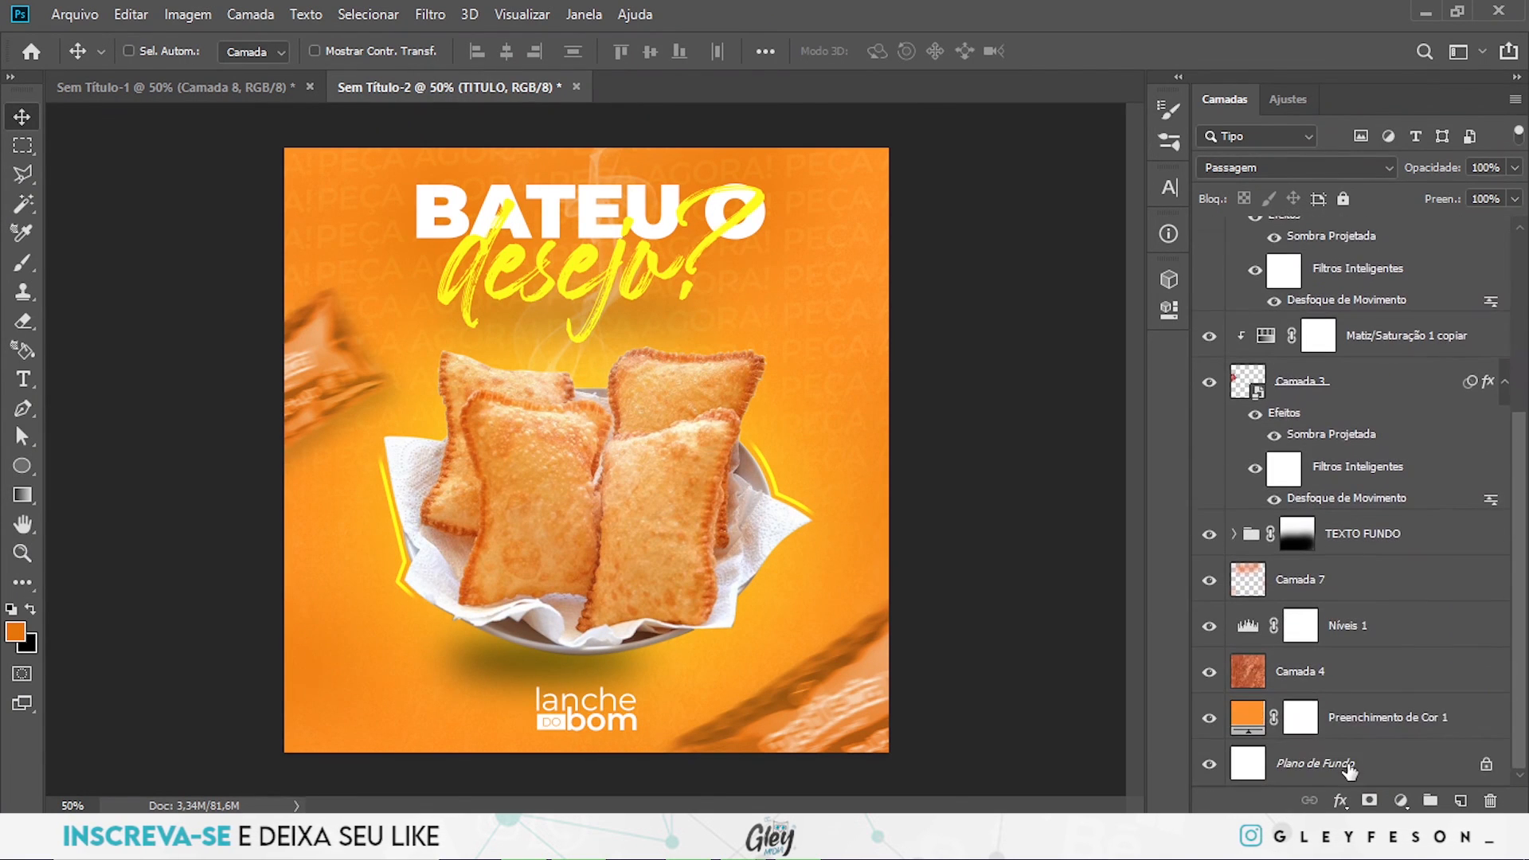
left_click(1356, 774)
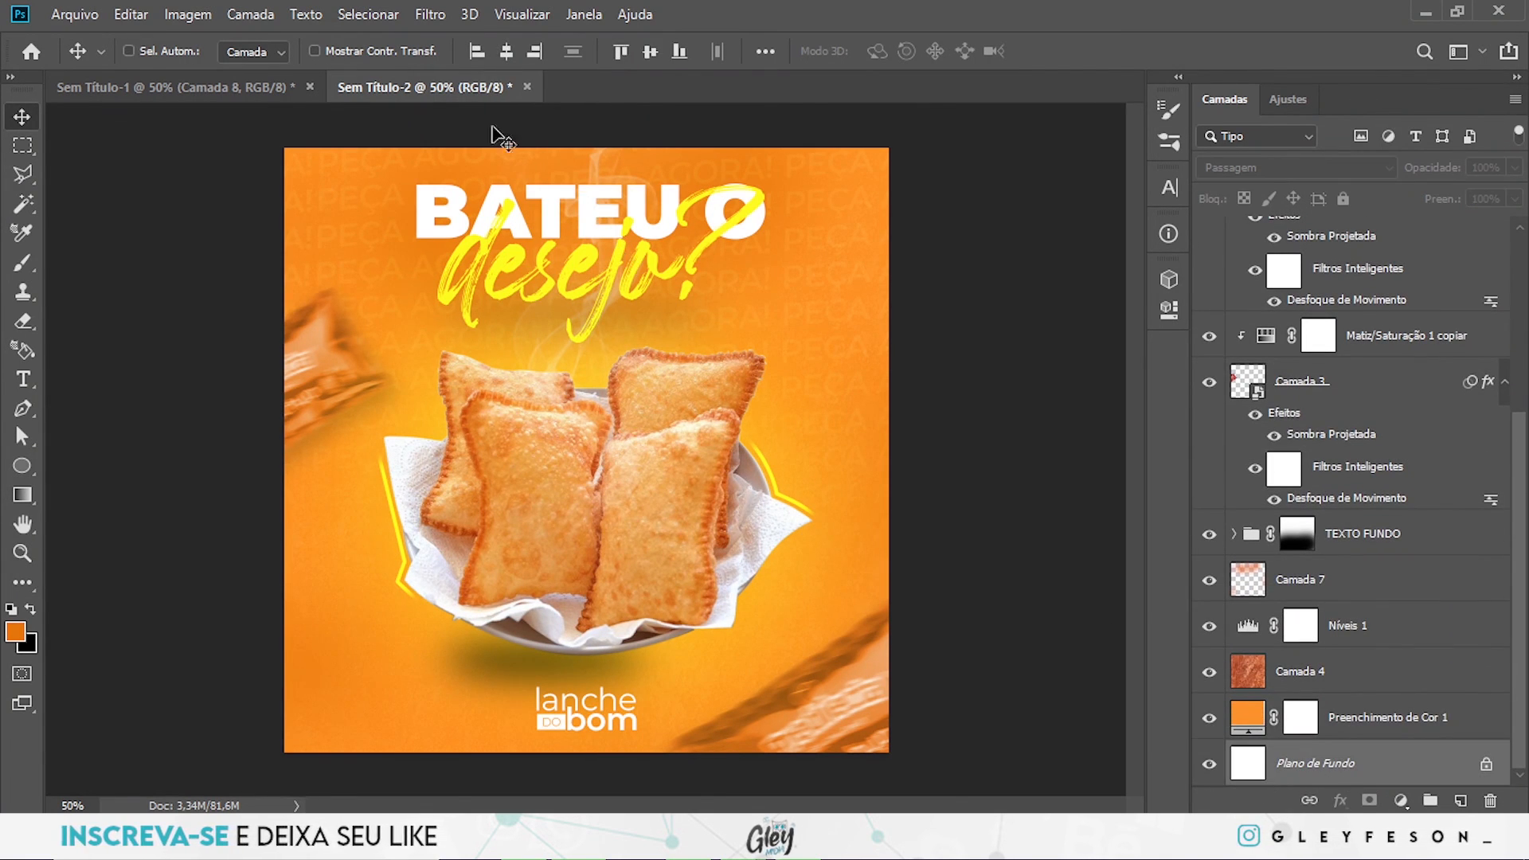
left_click(507, 51)
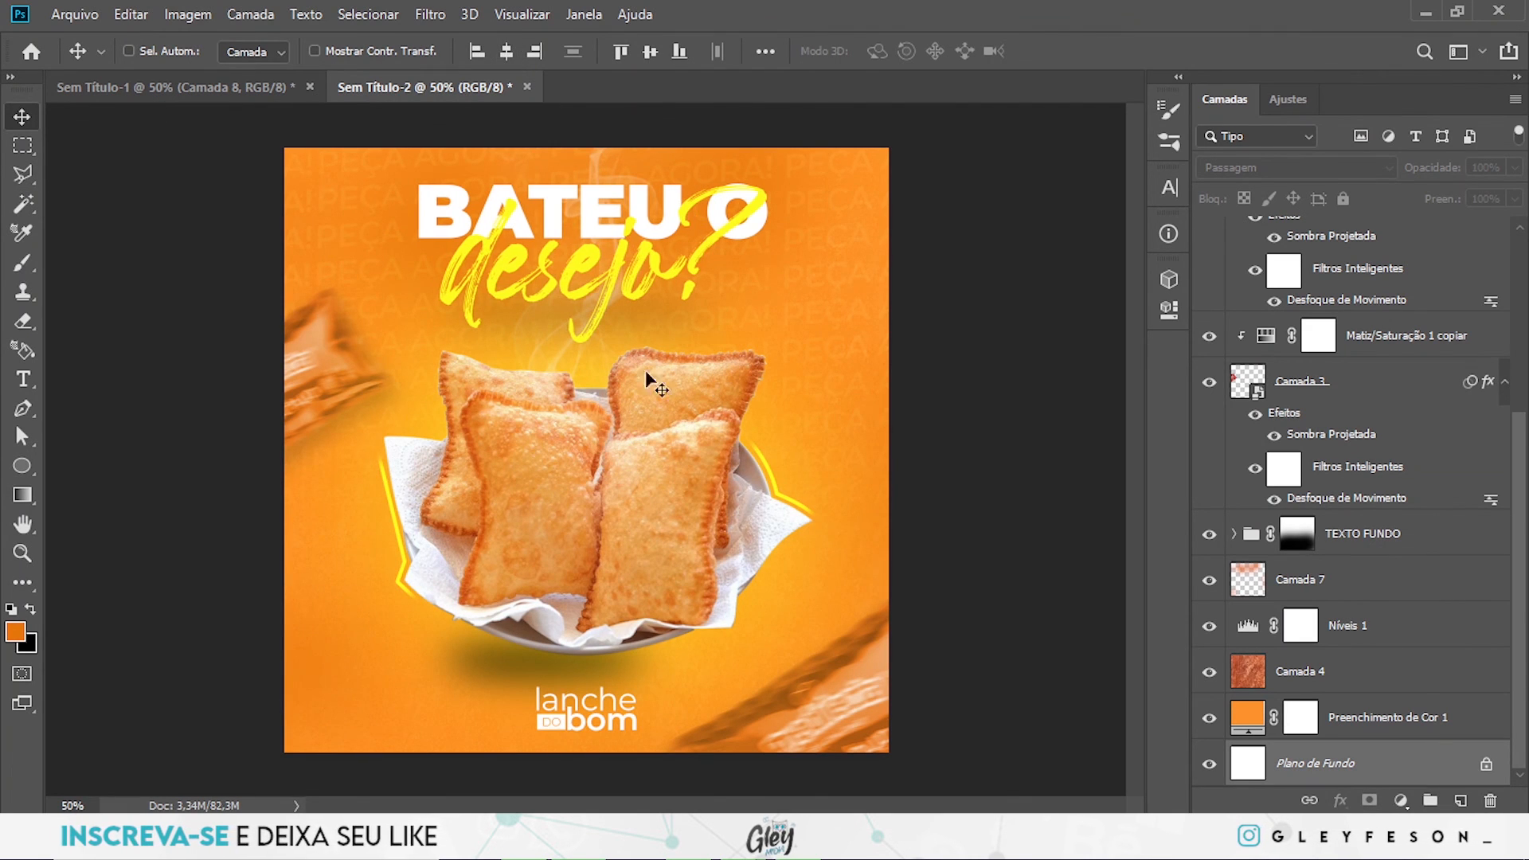
- Select the LOGO group together with the Plano de Fundo layer for alignment
scroll(1335, 430, "up", 5)
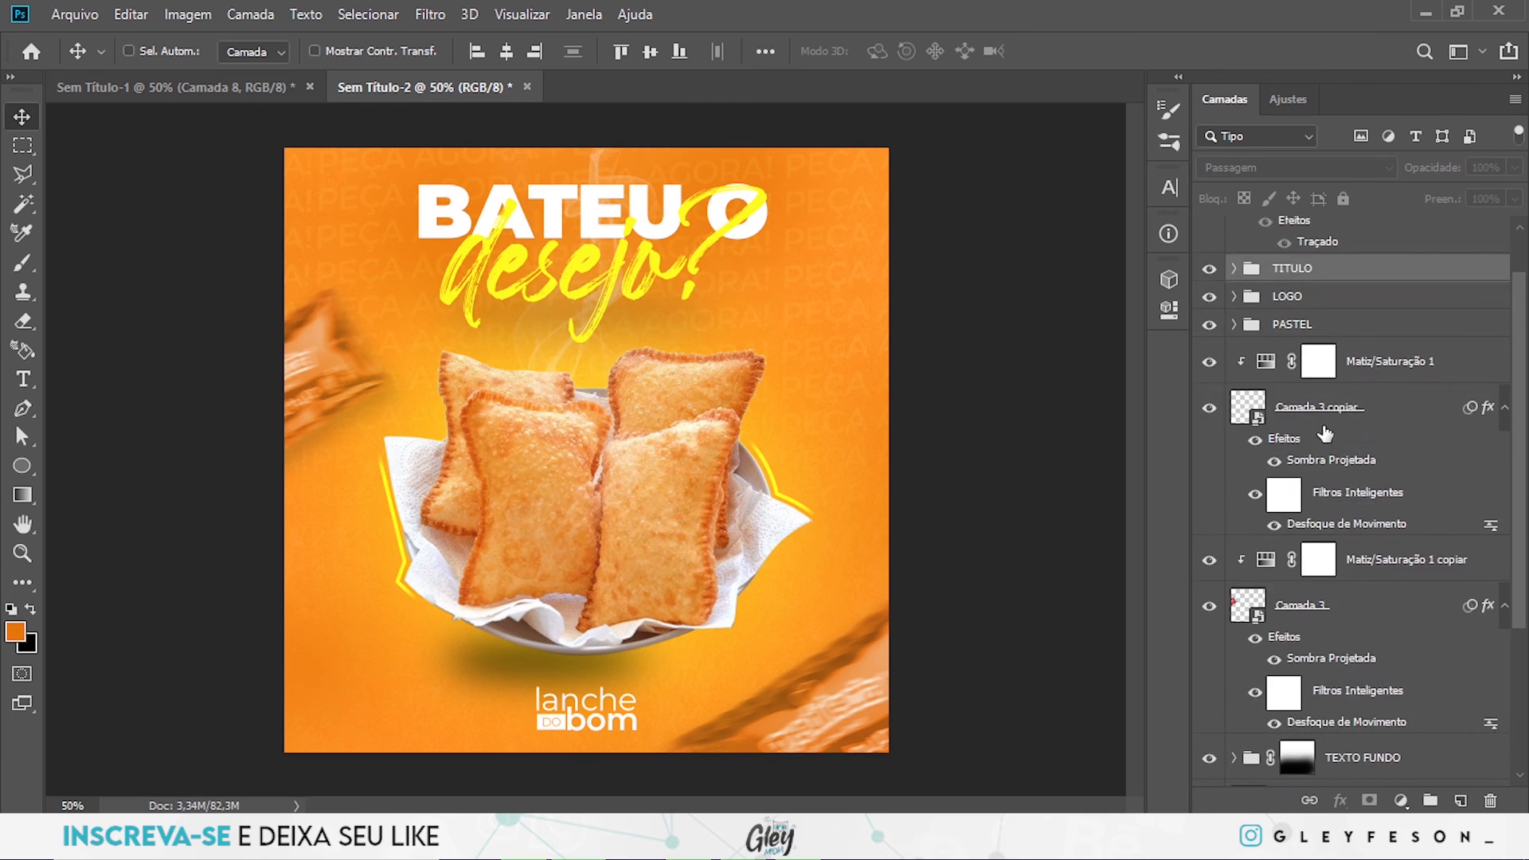
left_click(1342, 359)
scroll(1343, 362, "down", 10)
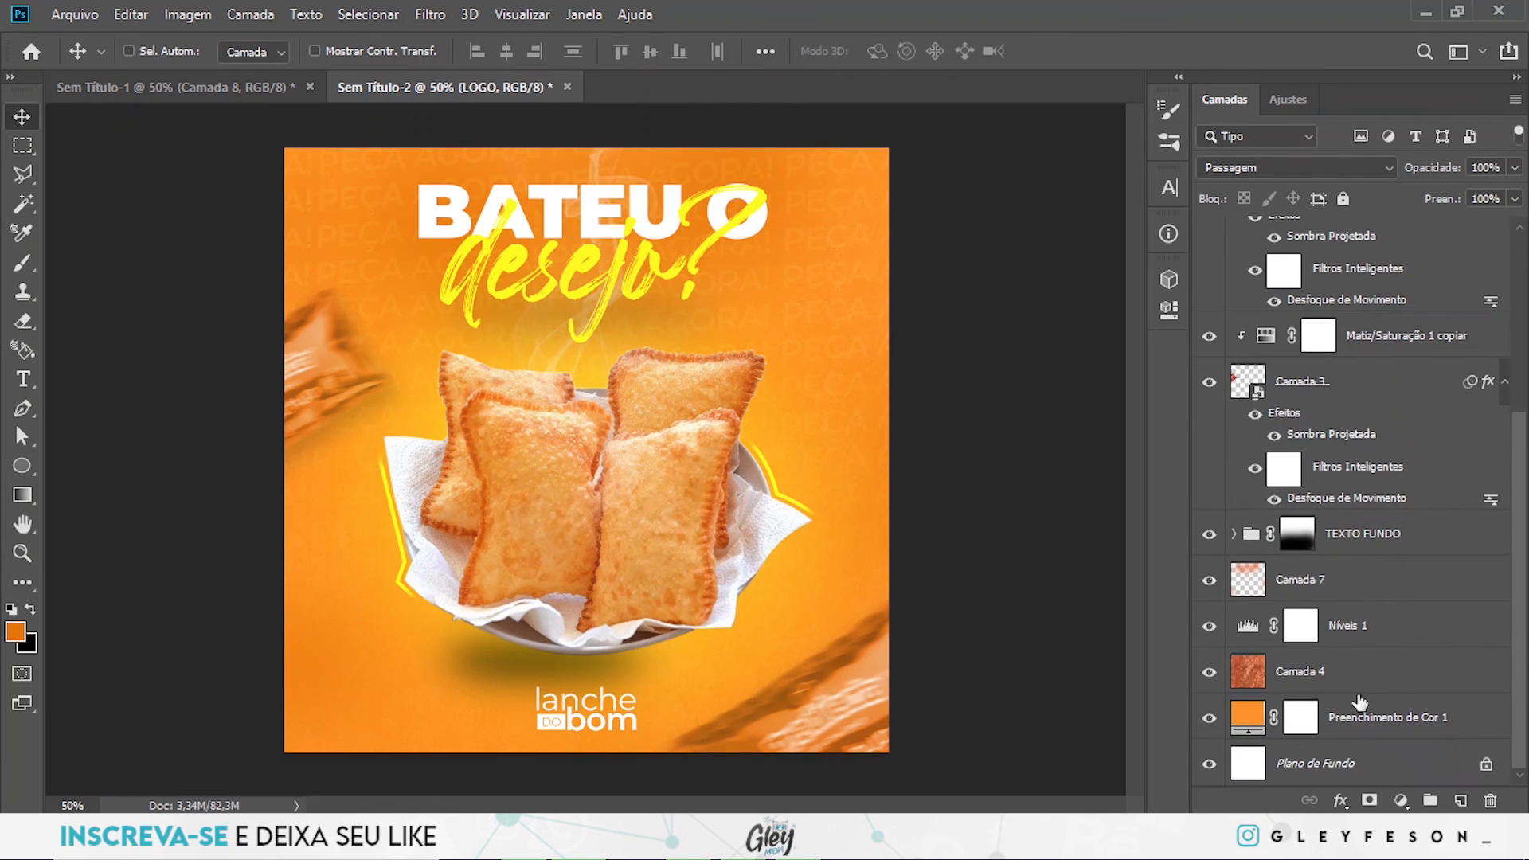
left_click(1370, 763)
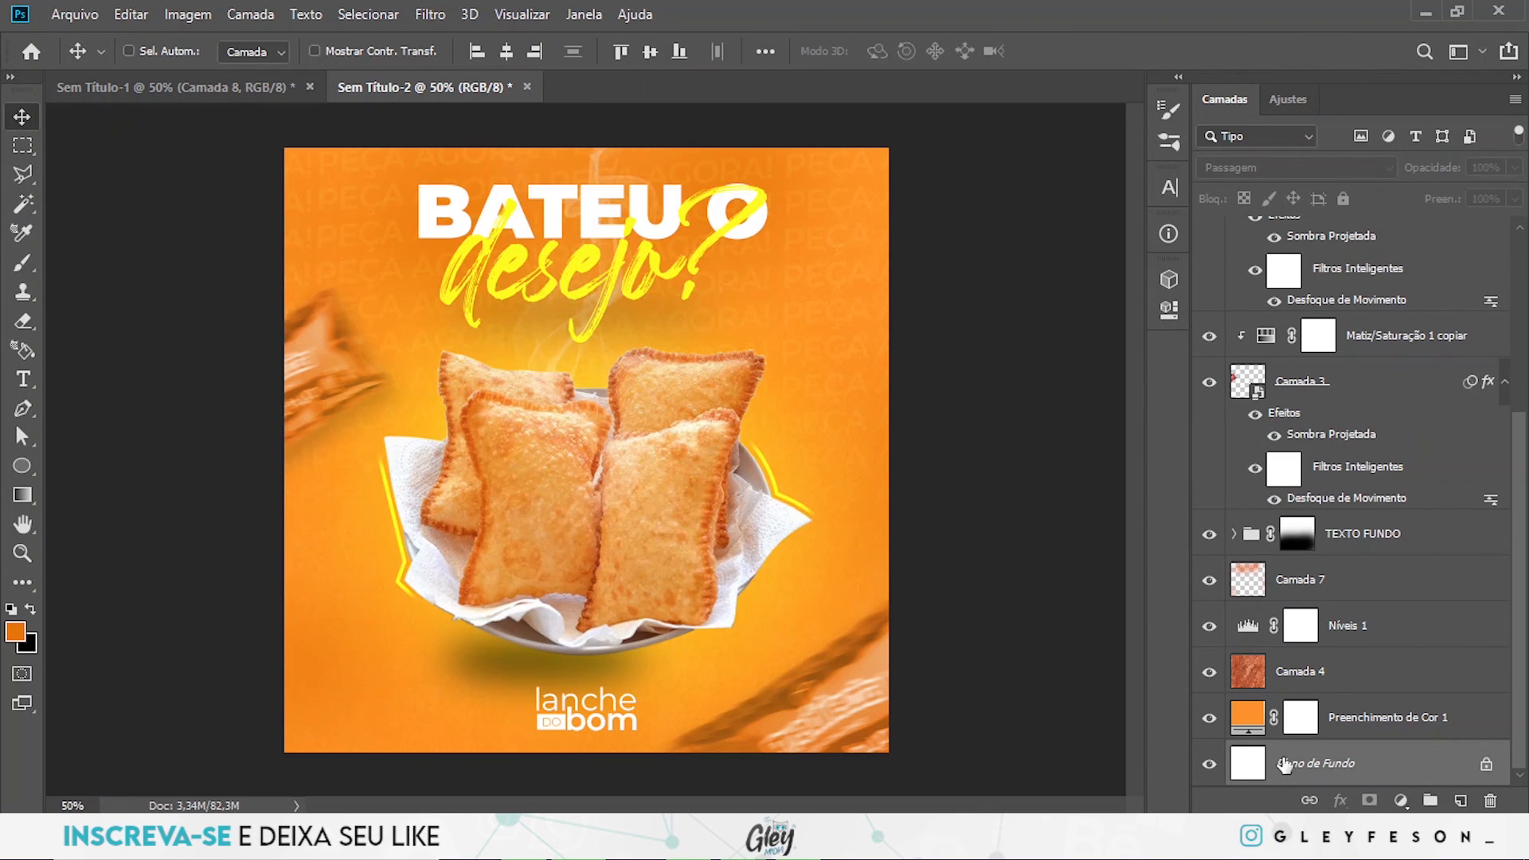
- Group all layers from Preenchimento de Cor 1 up to TITULO, and collapse and hide the MATERIAL group
left_click(1396, 721)
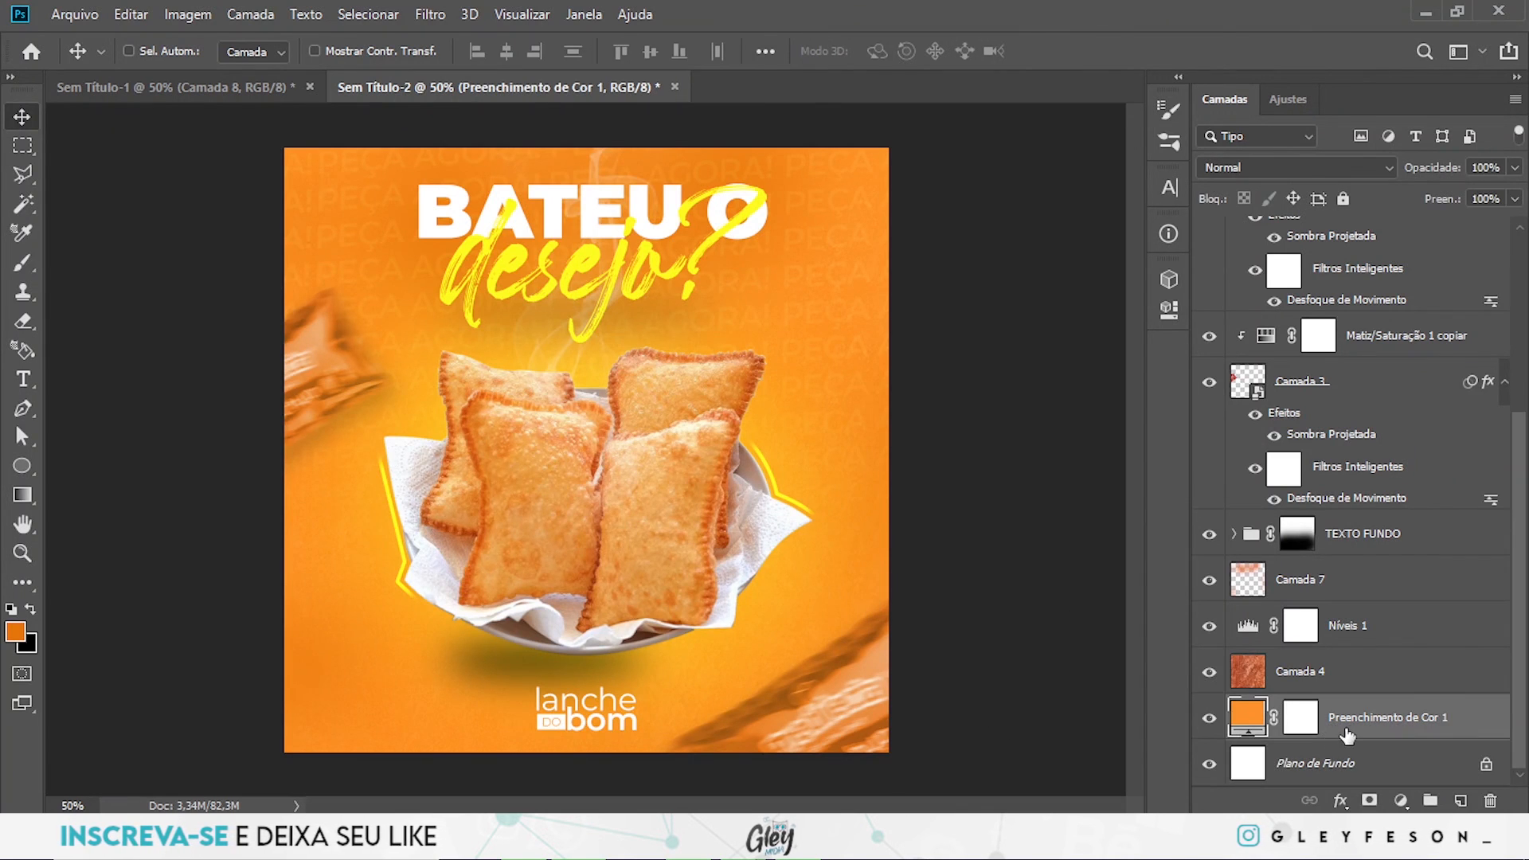
scroll(1351, 731, "up", 10)
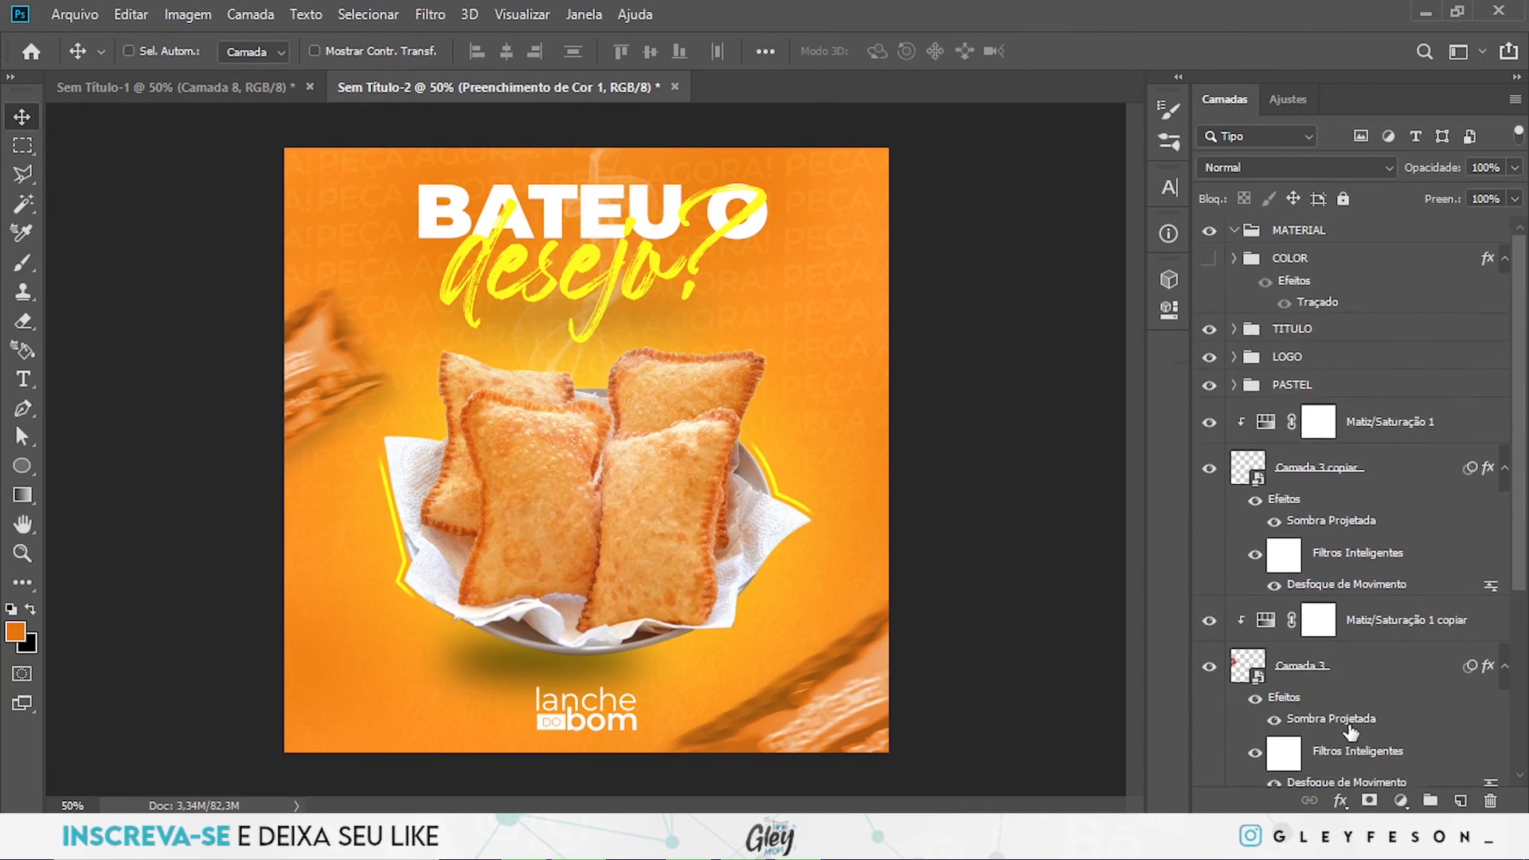
left_click(1315, 335, "shift")
key("ctrl+g")
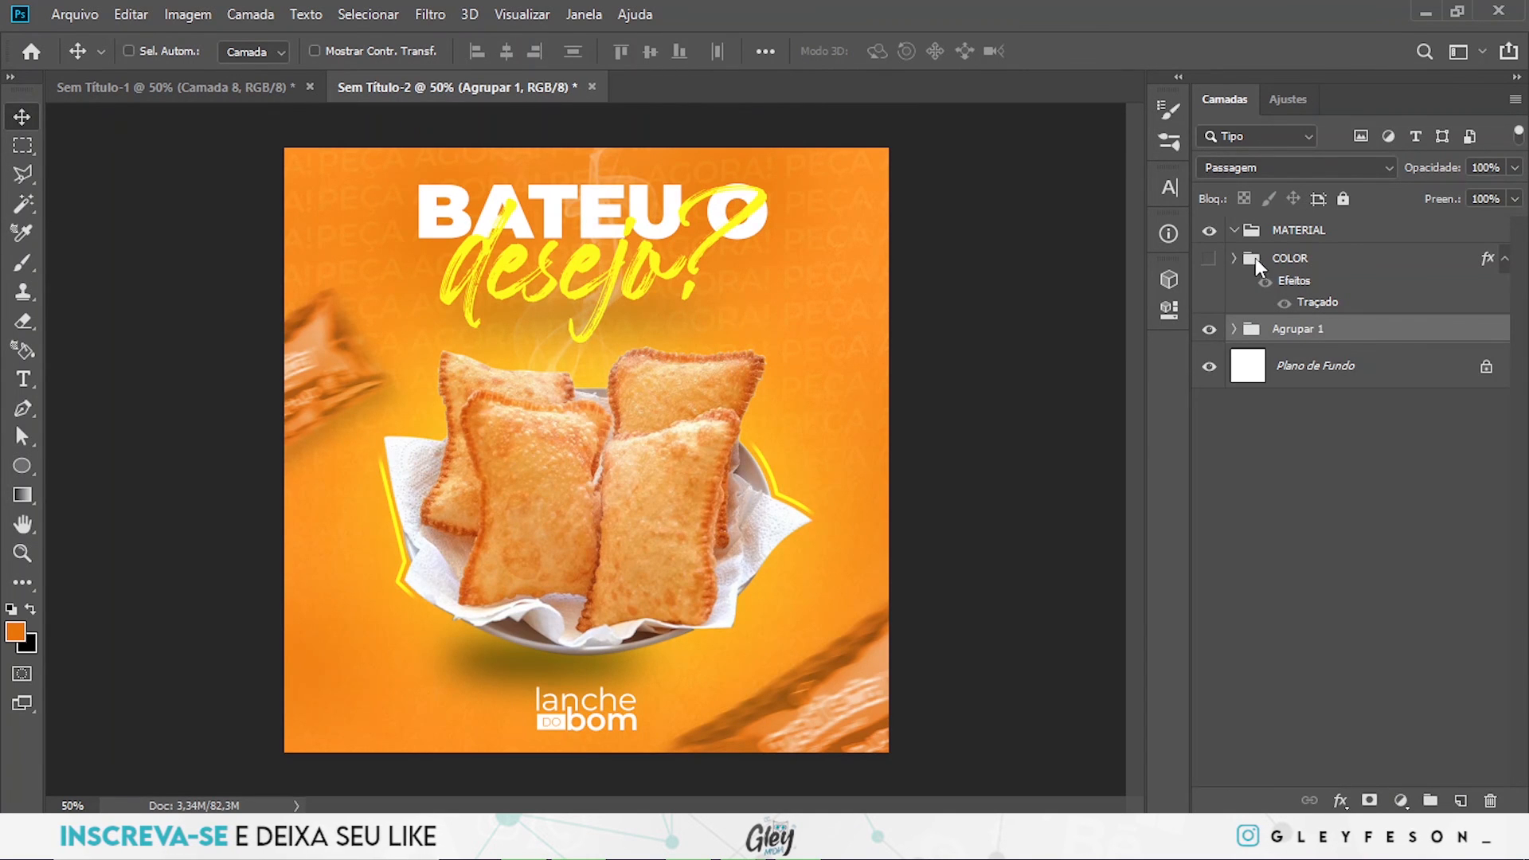
left_click(1233, 231)
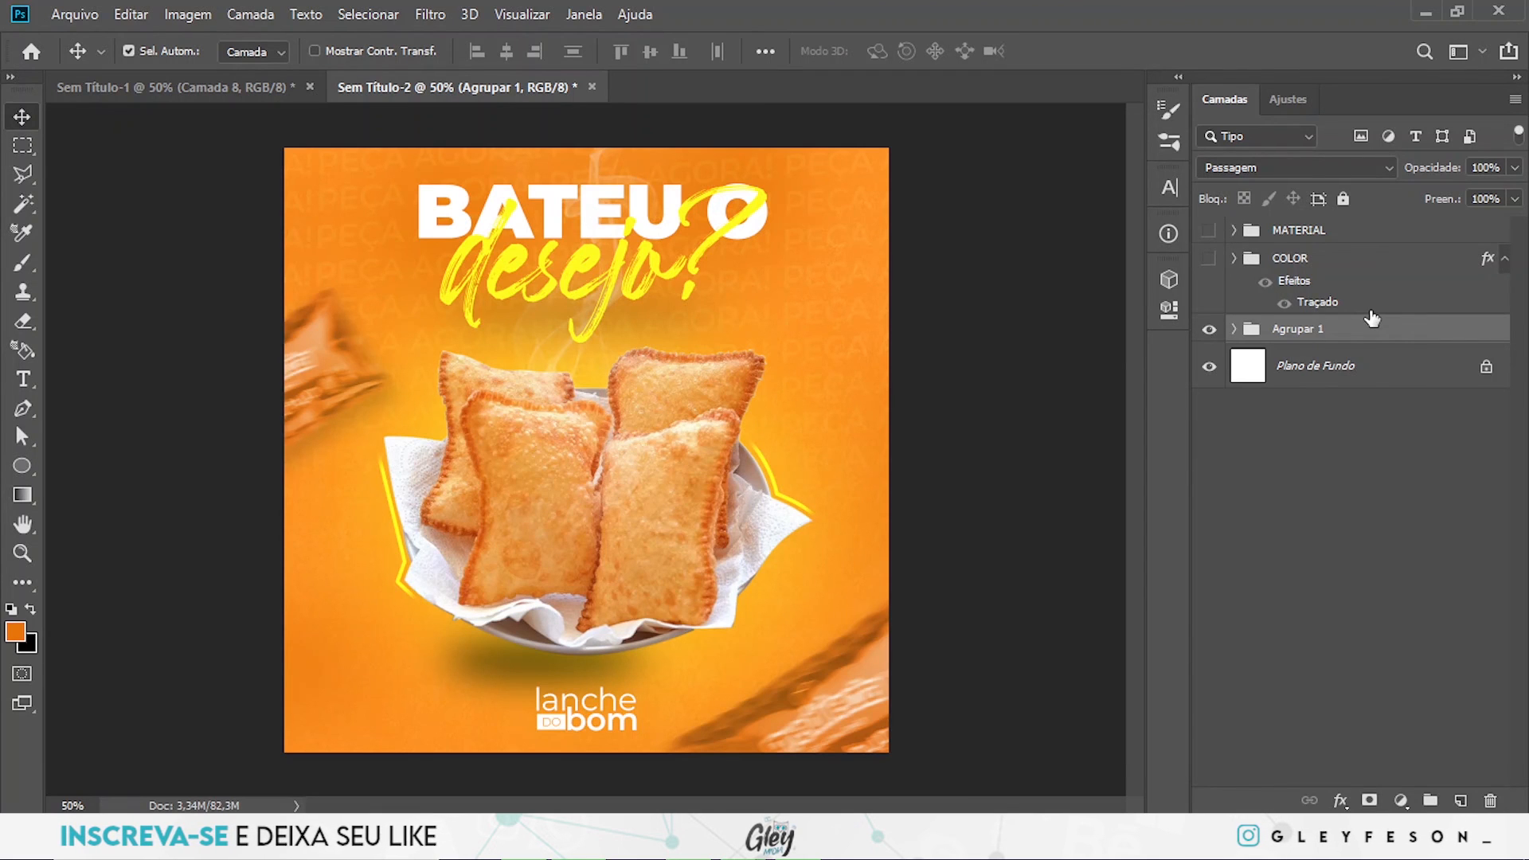
- Duplicate the group holding the whole design and merge the copy into a single layer above the original
key("ctrl+j")
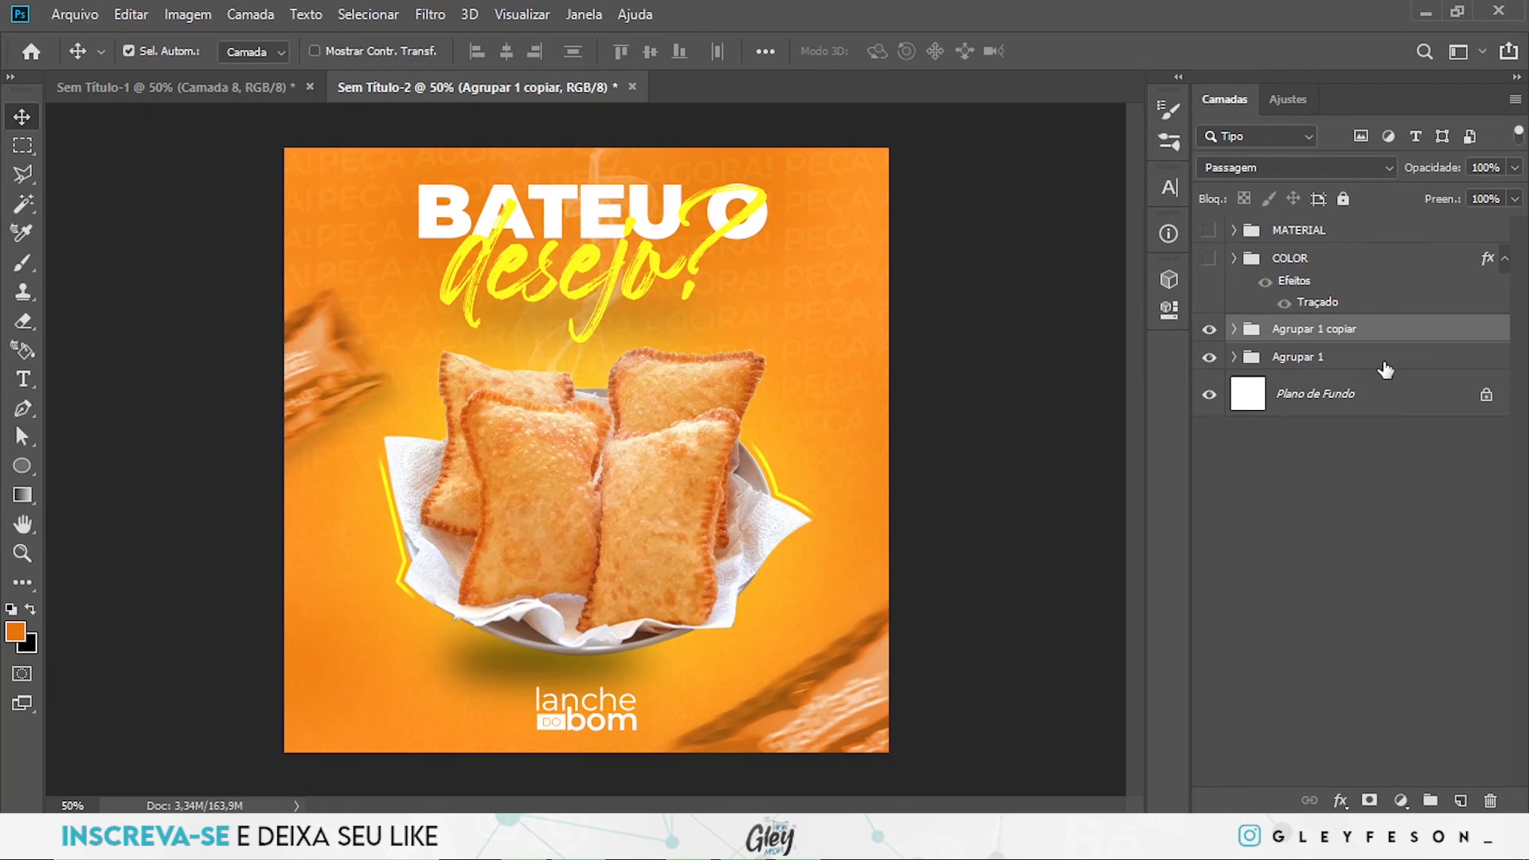
key("ctrl+e")
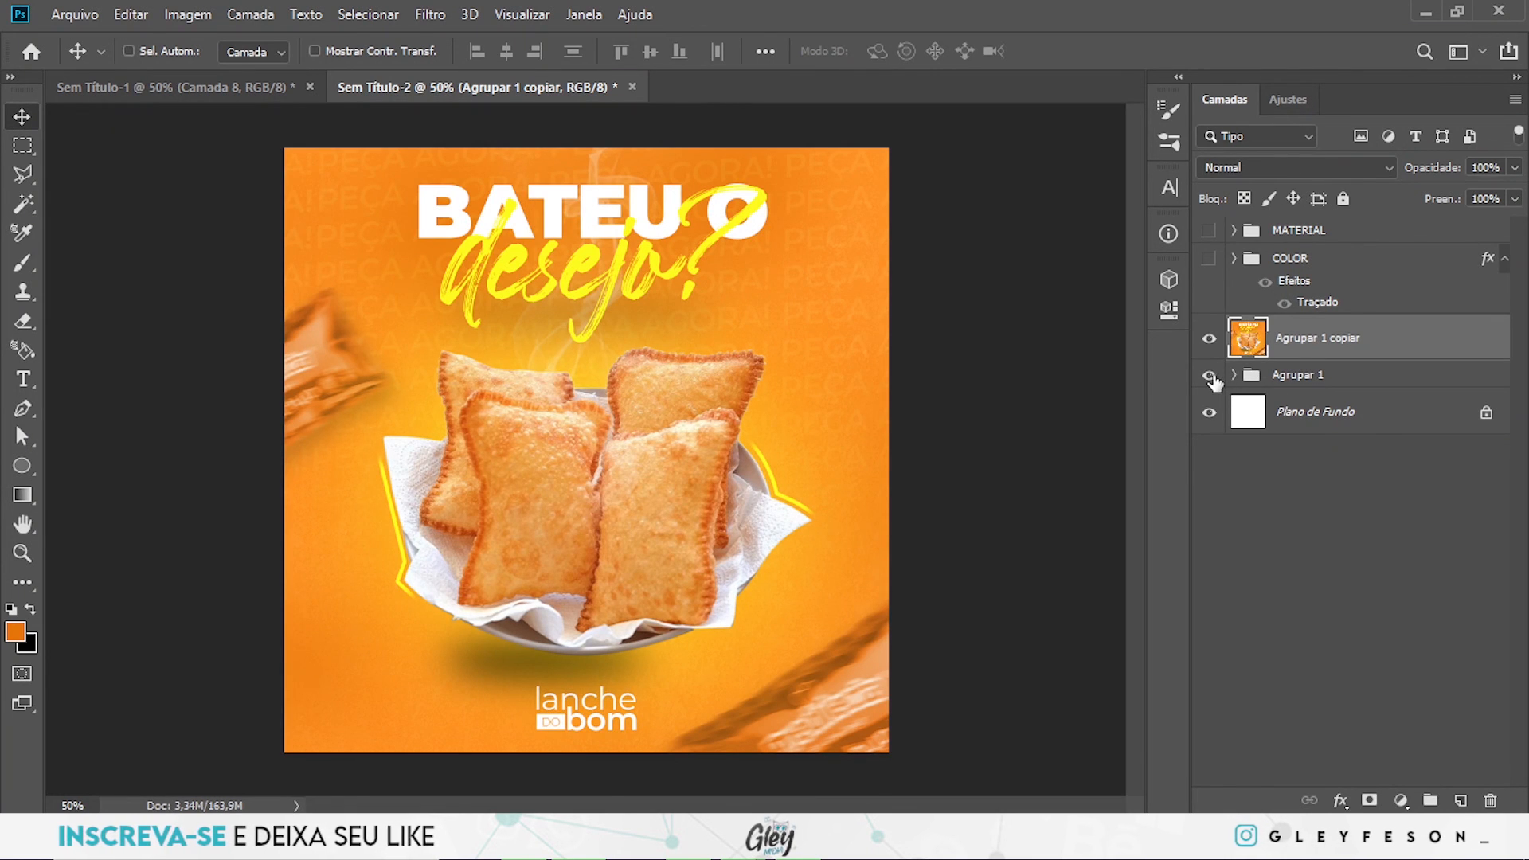
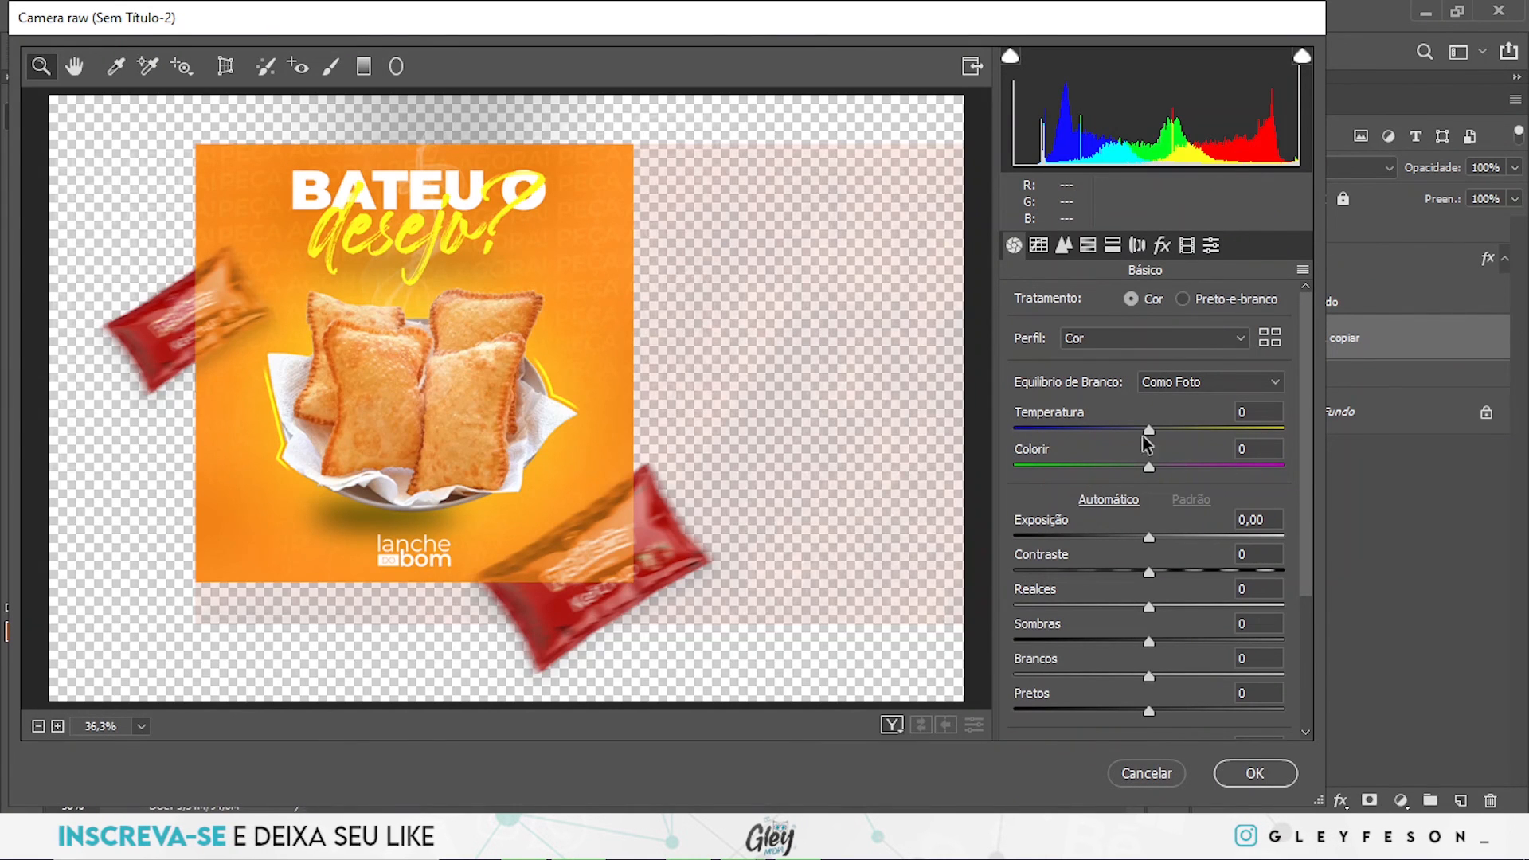
- Add a slight dark vignette to the merged design copy and set its sharpening Intensidade to 16
left_click(1162, 245)
left_click_drag(1154, 537, 1128, 543)
left_click(1063, 244)
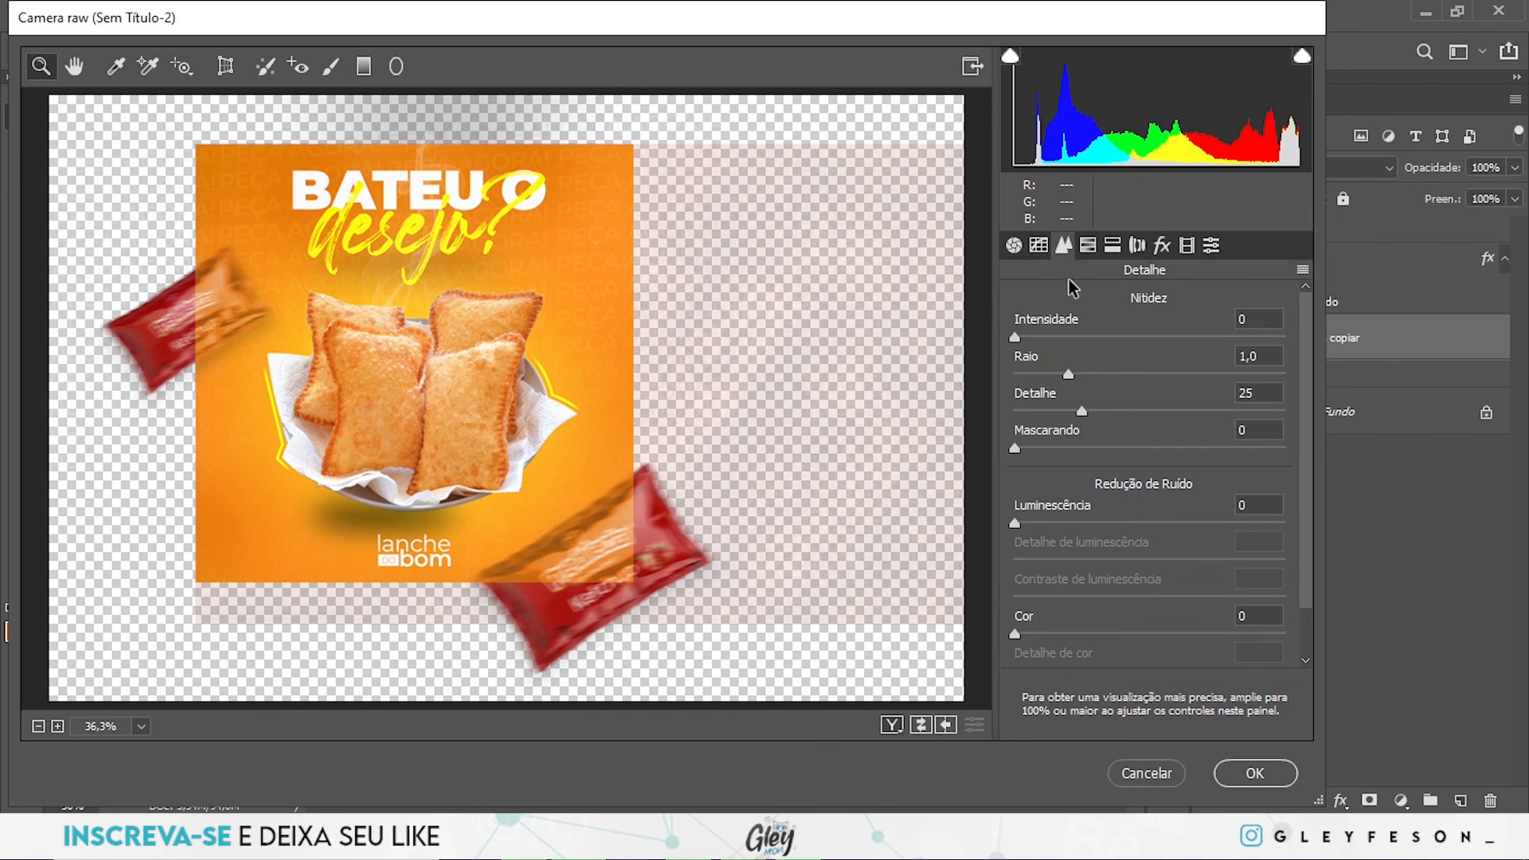
left_click_drag(1016, 338, 1046, 343)
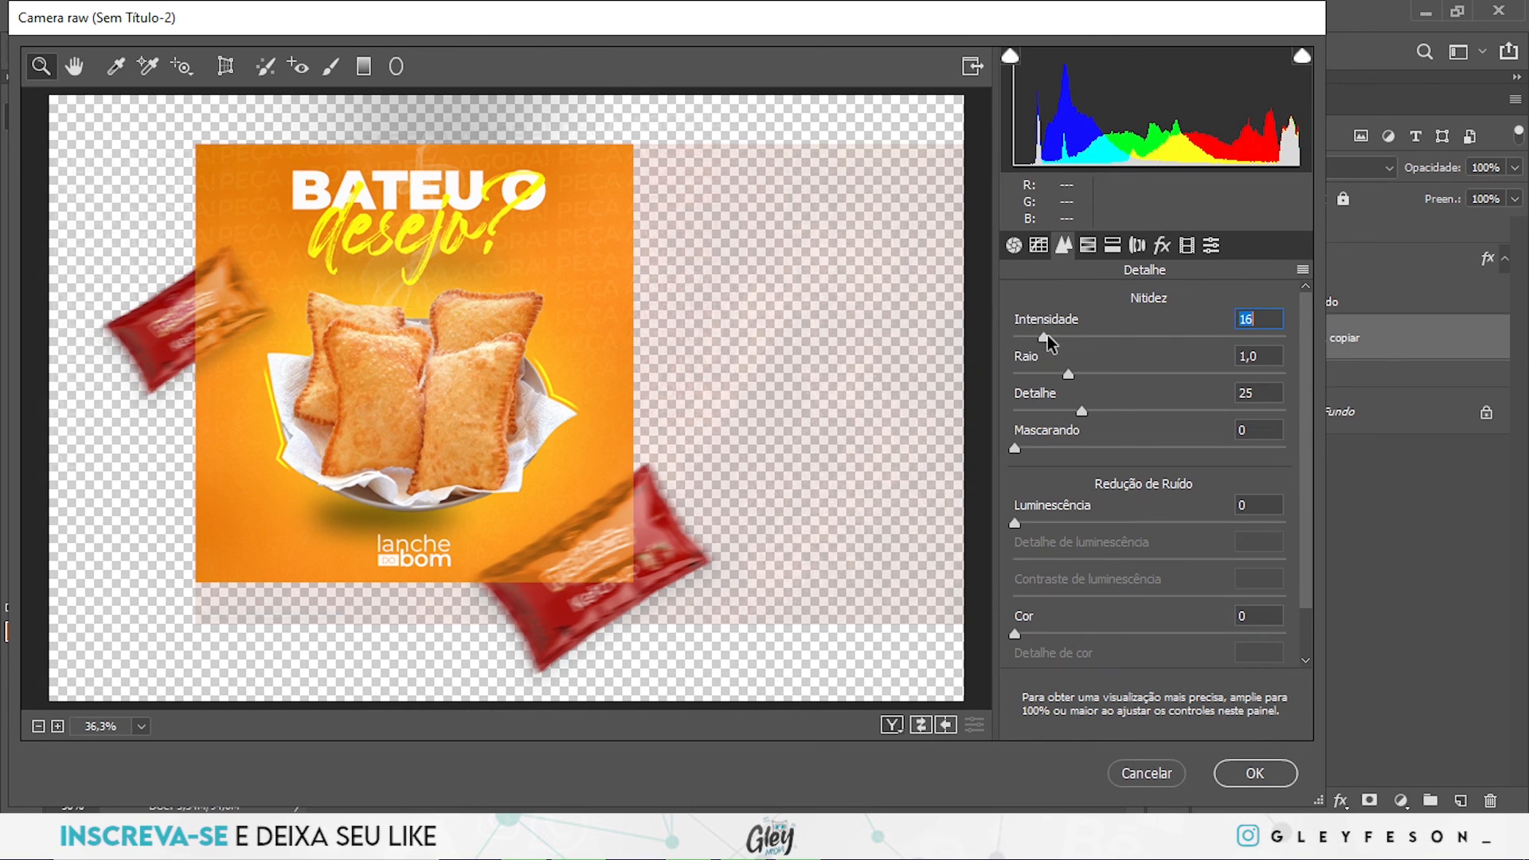
- Set Contraste to +6, Pretos to -6, Claridade to +8 and Vibração to +3, and apply the Camera Raw filter
left_click(1014, 245)
left_click_drag(1149, 571, 1163, 571)
left_click_drag(1306, 370, 1292, 510)
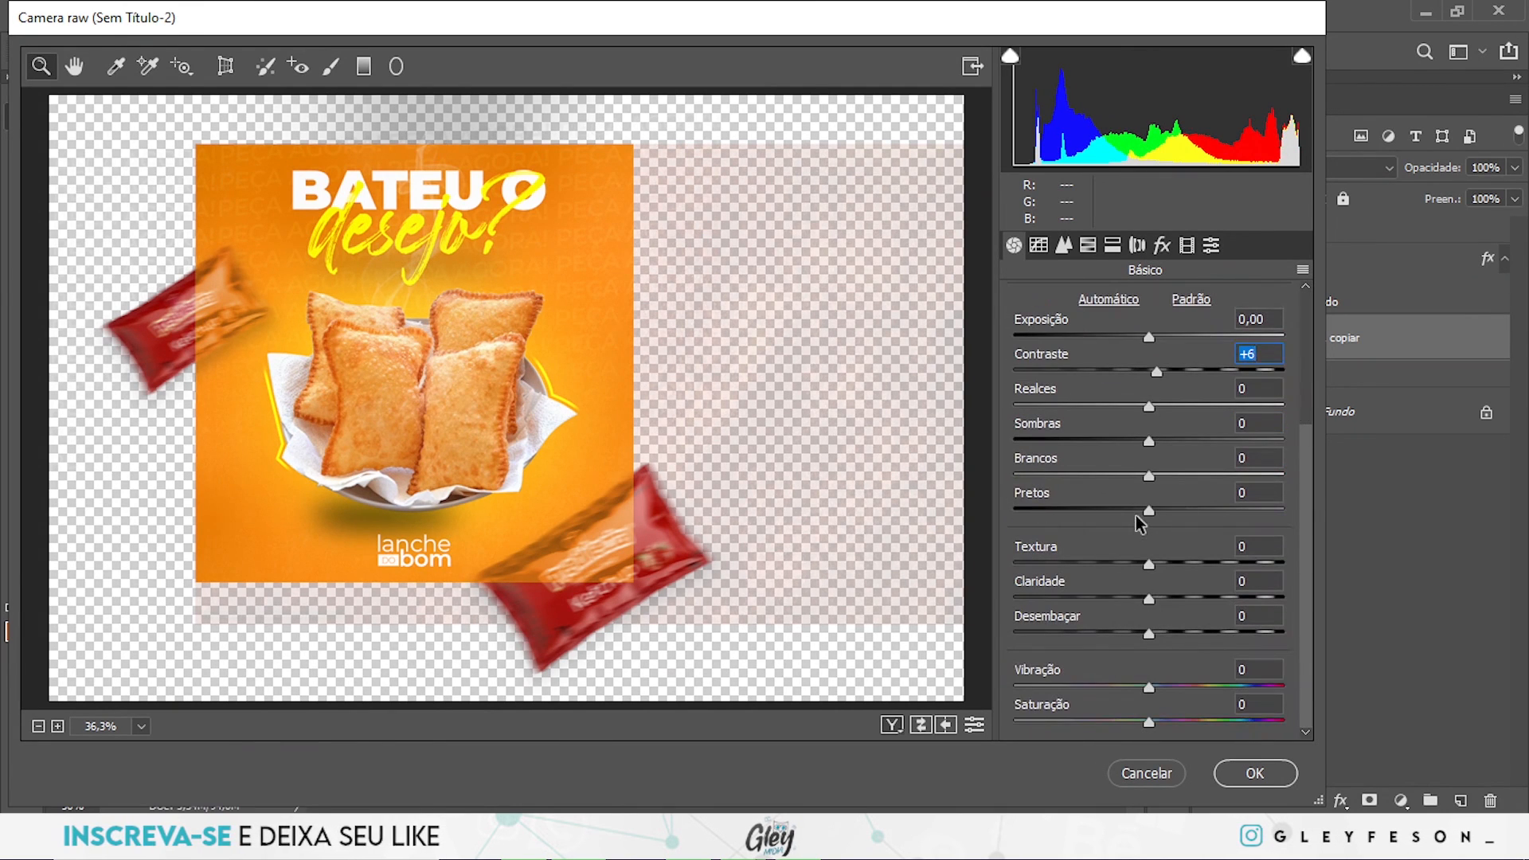
left_click_drag(1145, 512, 1139, 513)
left_click_drag(1151, 597, 1159, 599)
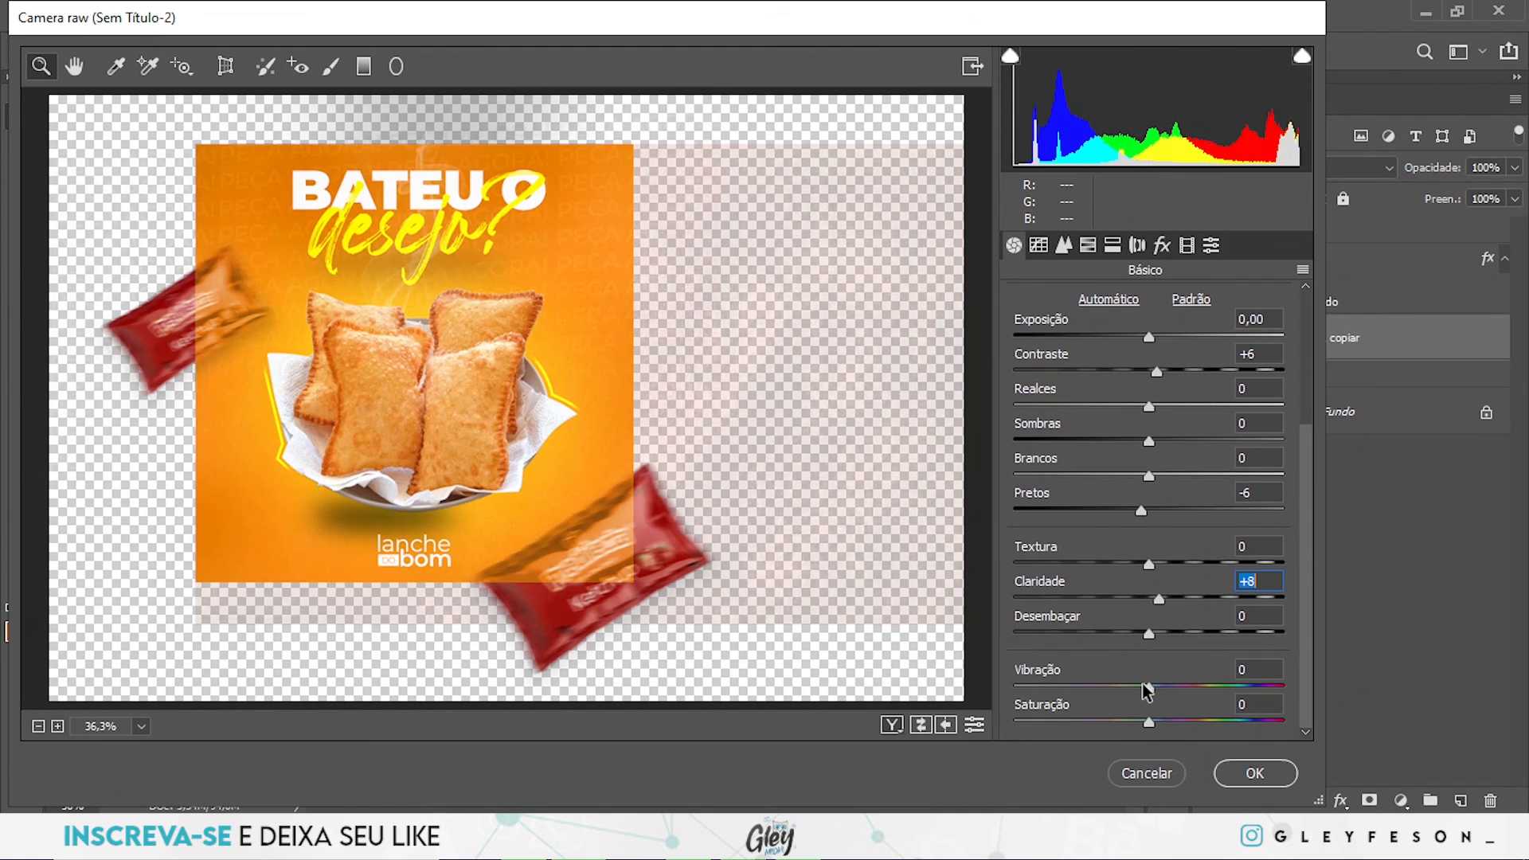
left_click_drag(1150, 686, 1155, 688)
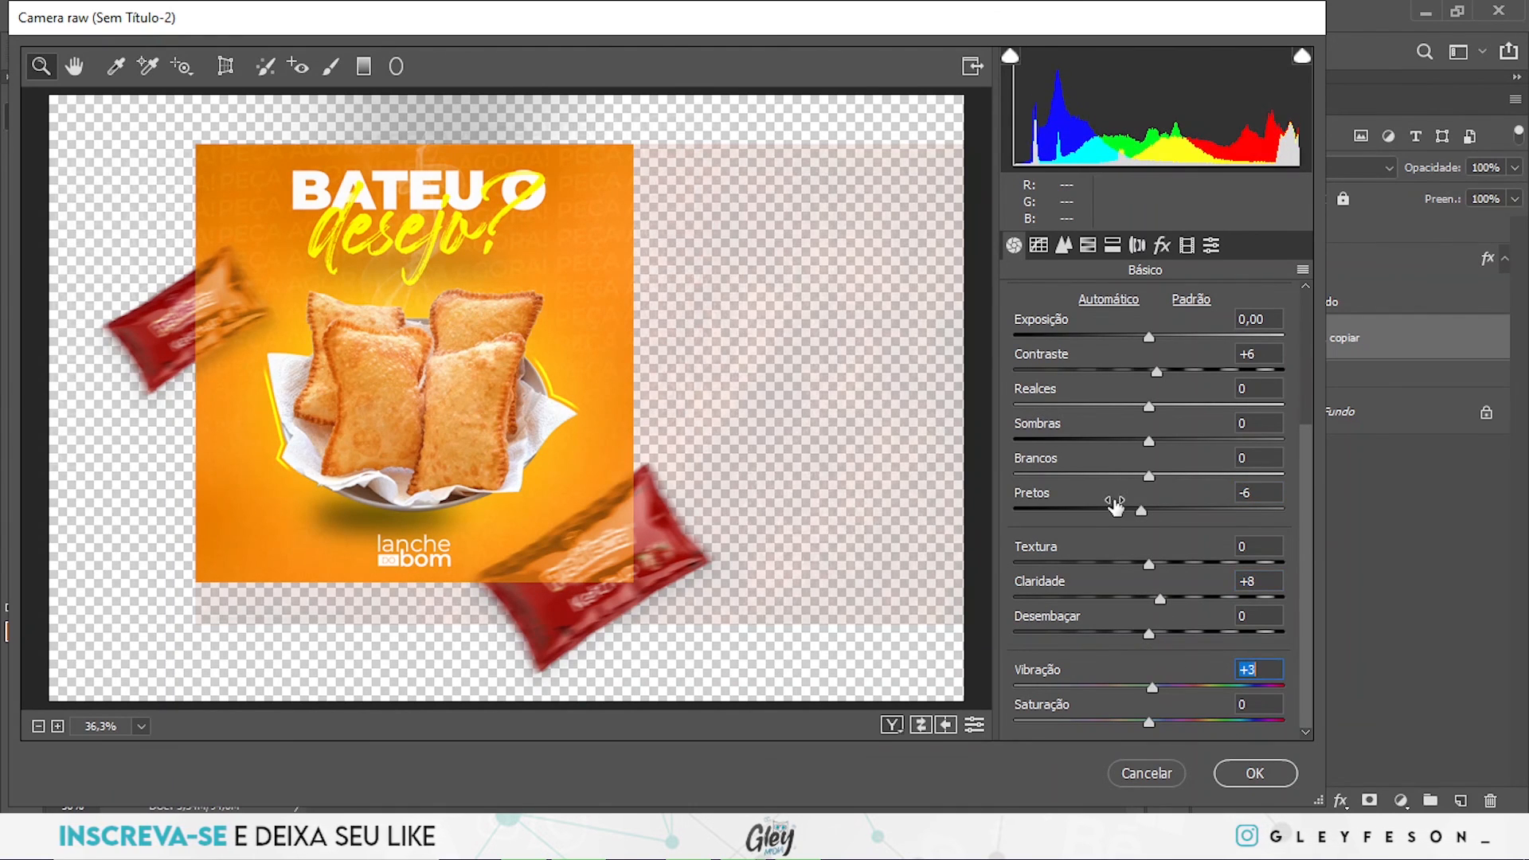
left_click(1249, 776)
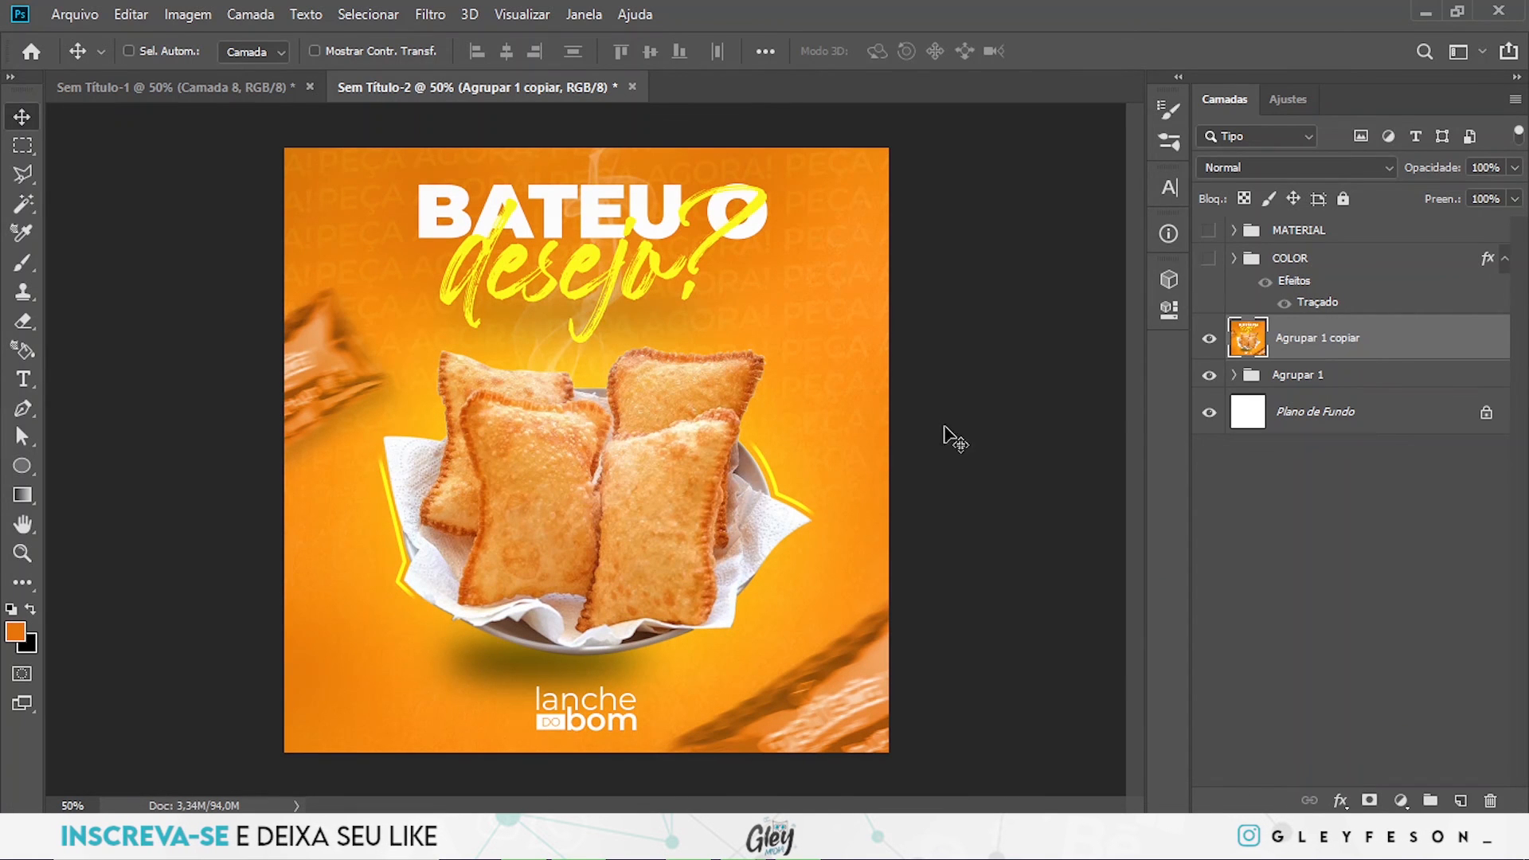
left_click_drag(871, 454, 833, 454)
left_click(832, 454)
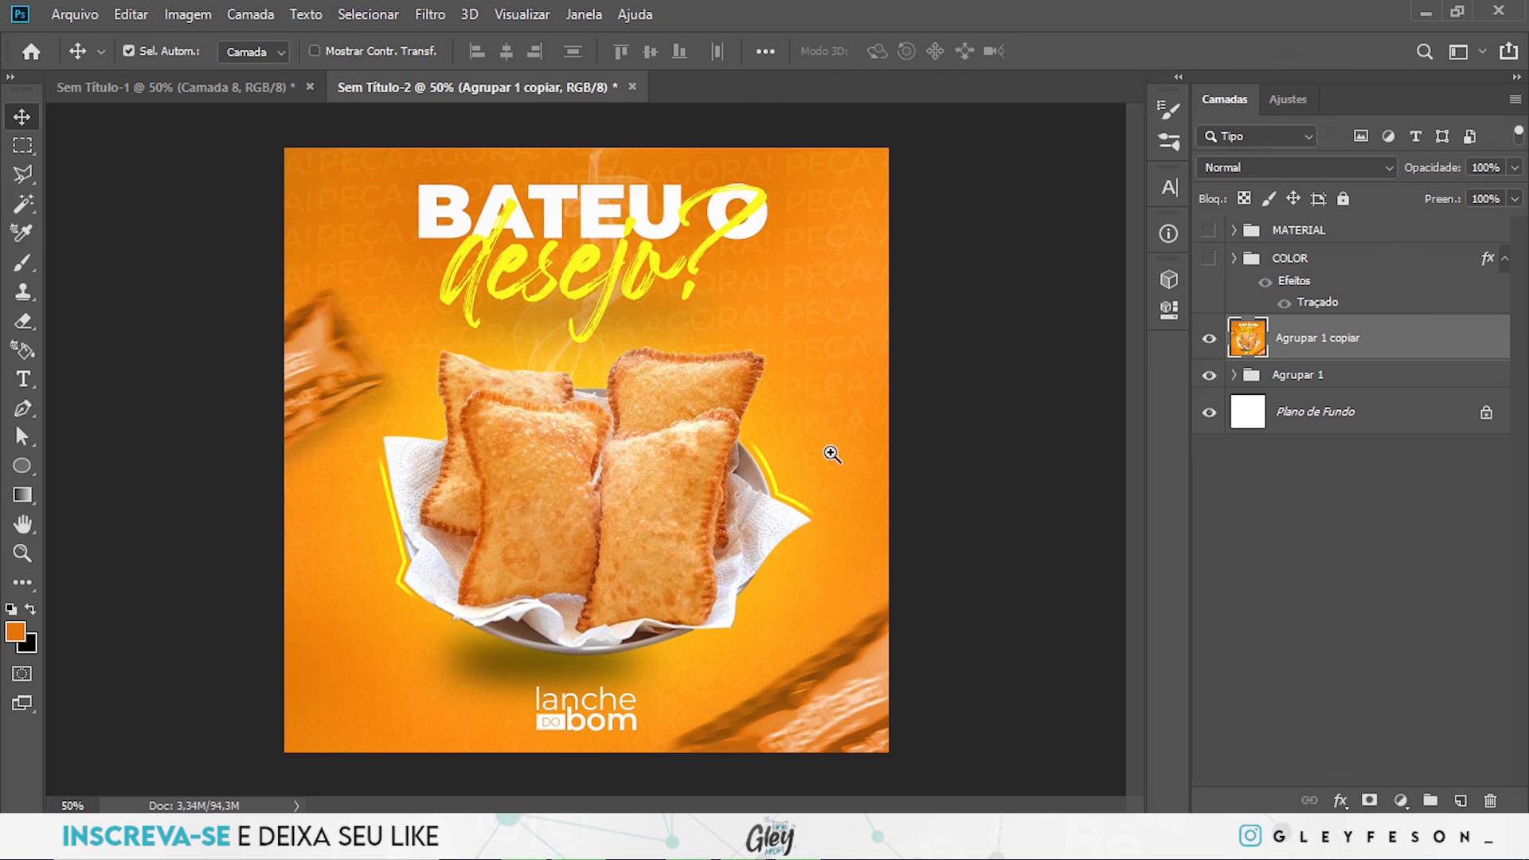
left_click_drag(529, 444, 645, 450)
left_click_drag(816, 411, 690, 387)
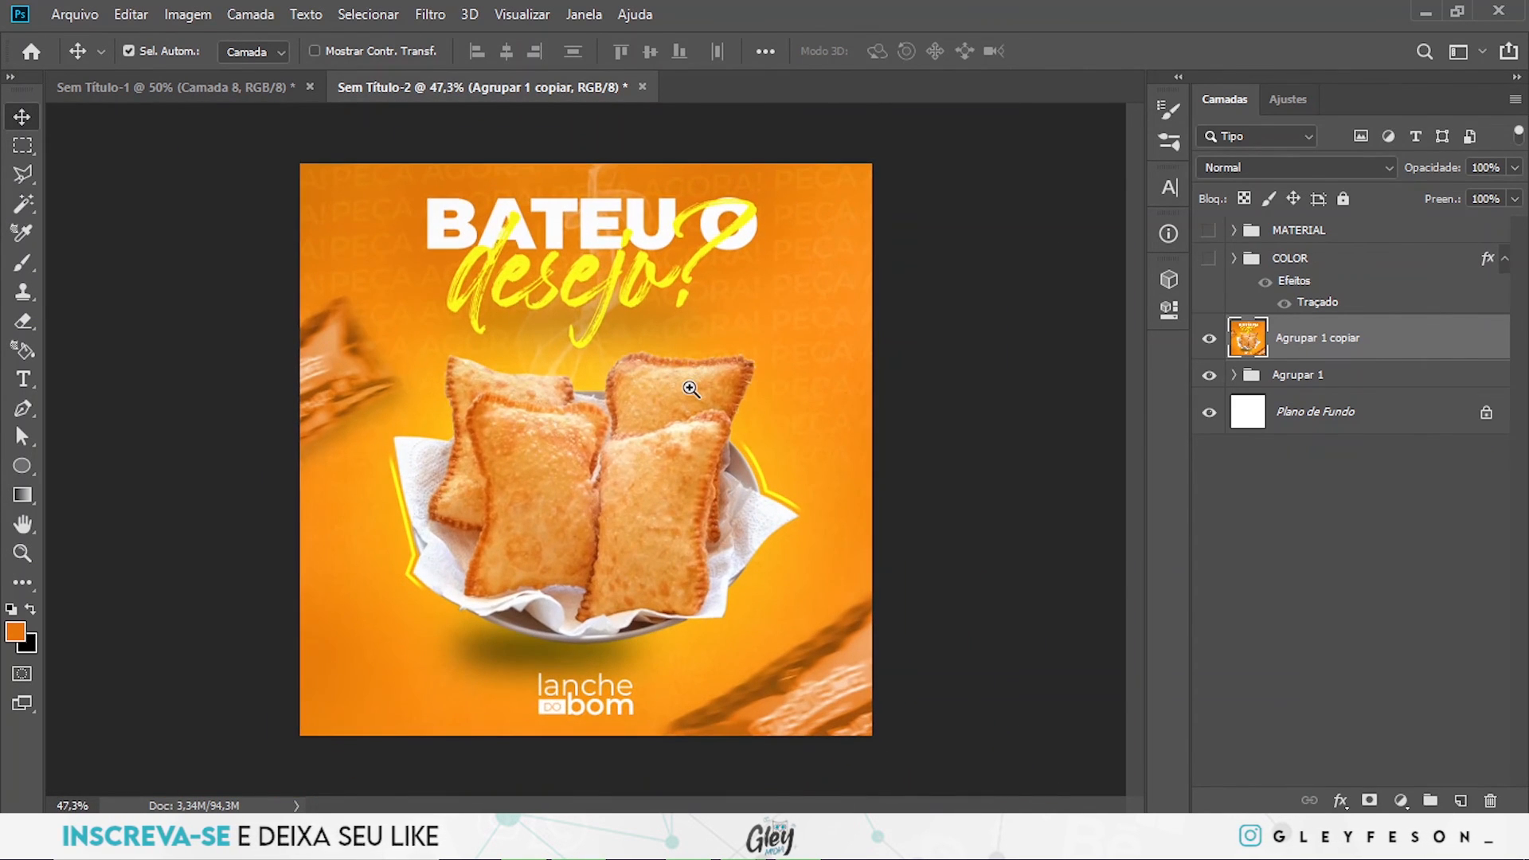